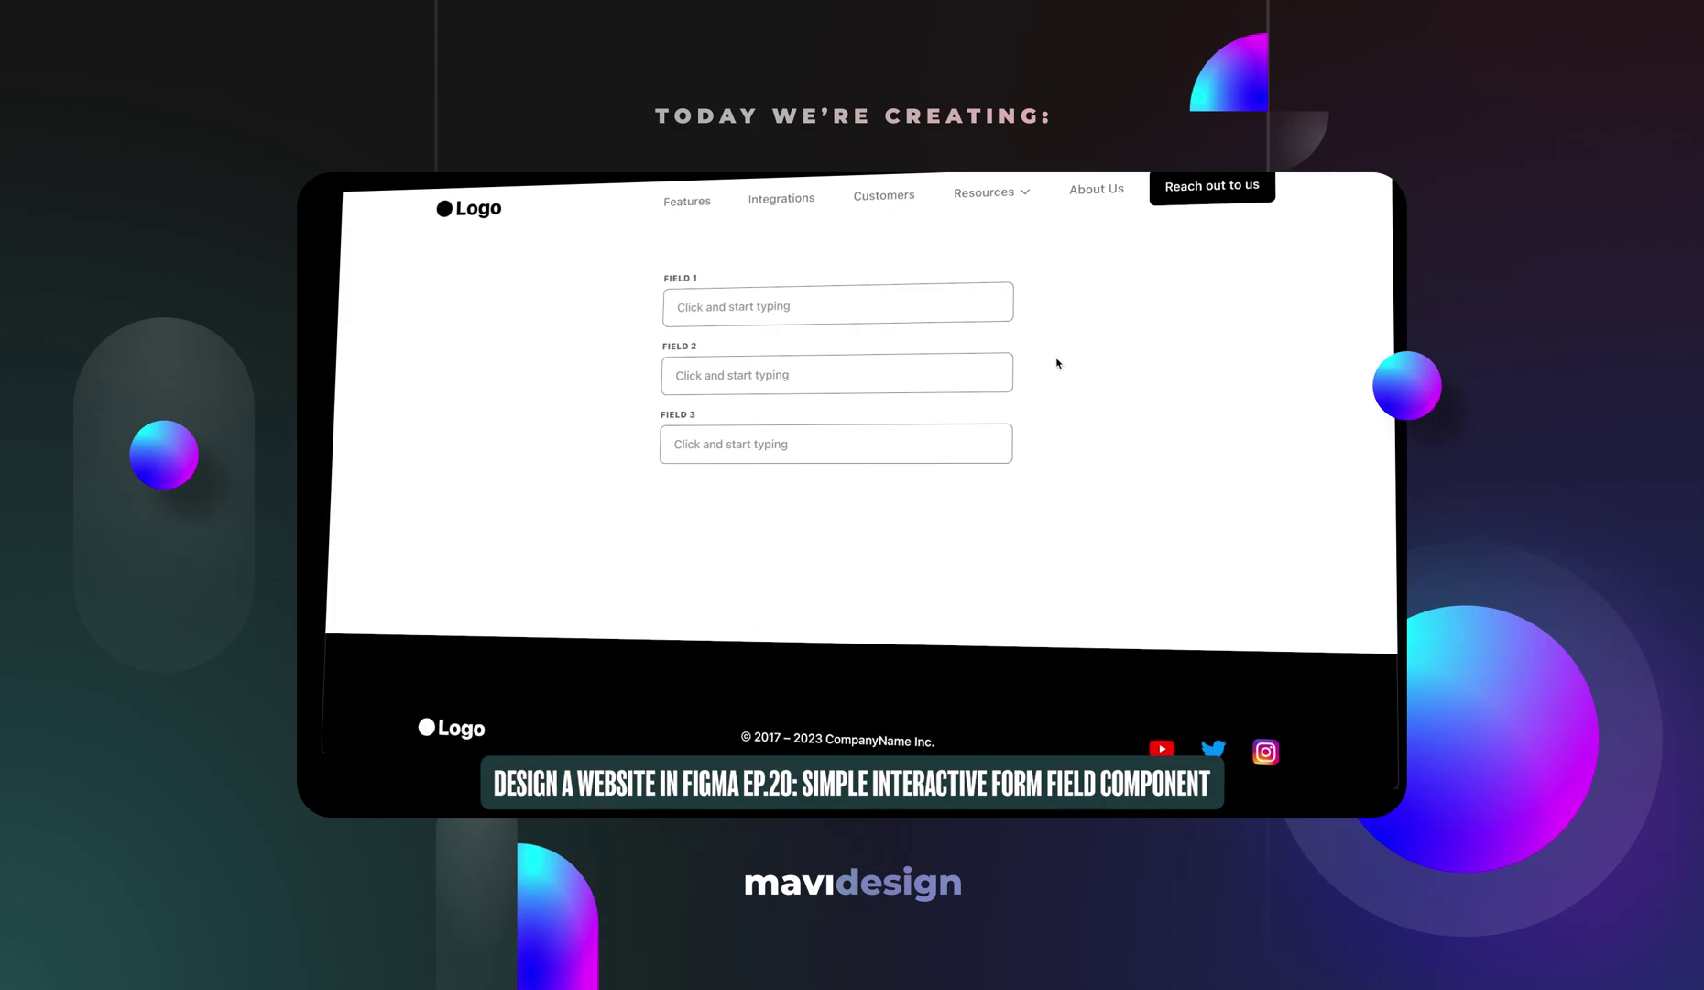
Put Field 2 into its active state in the contact us prototype preview
click(962, 375)
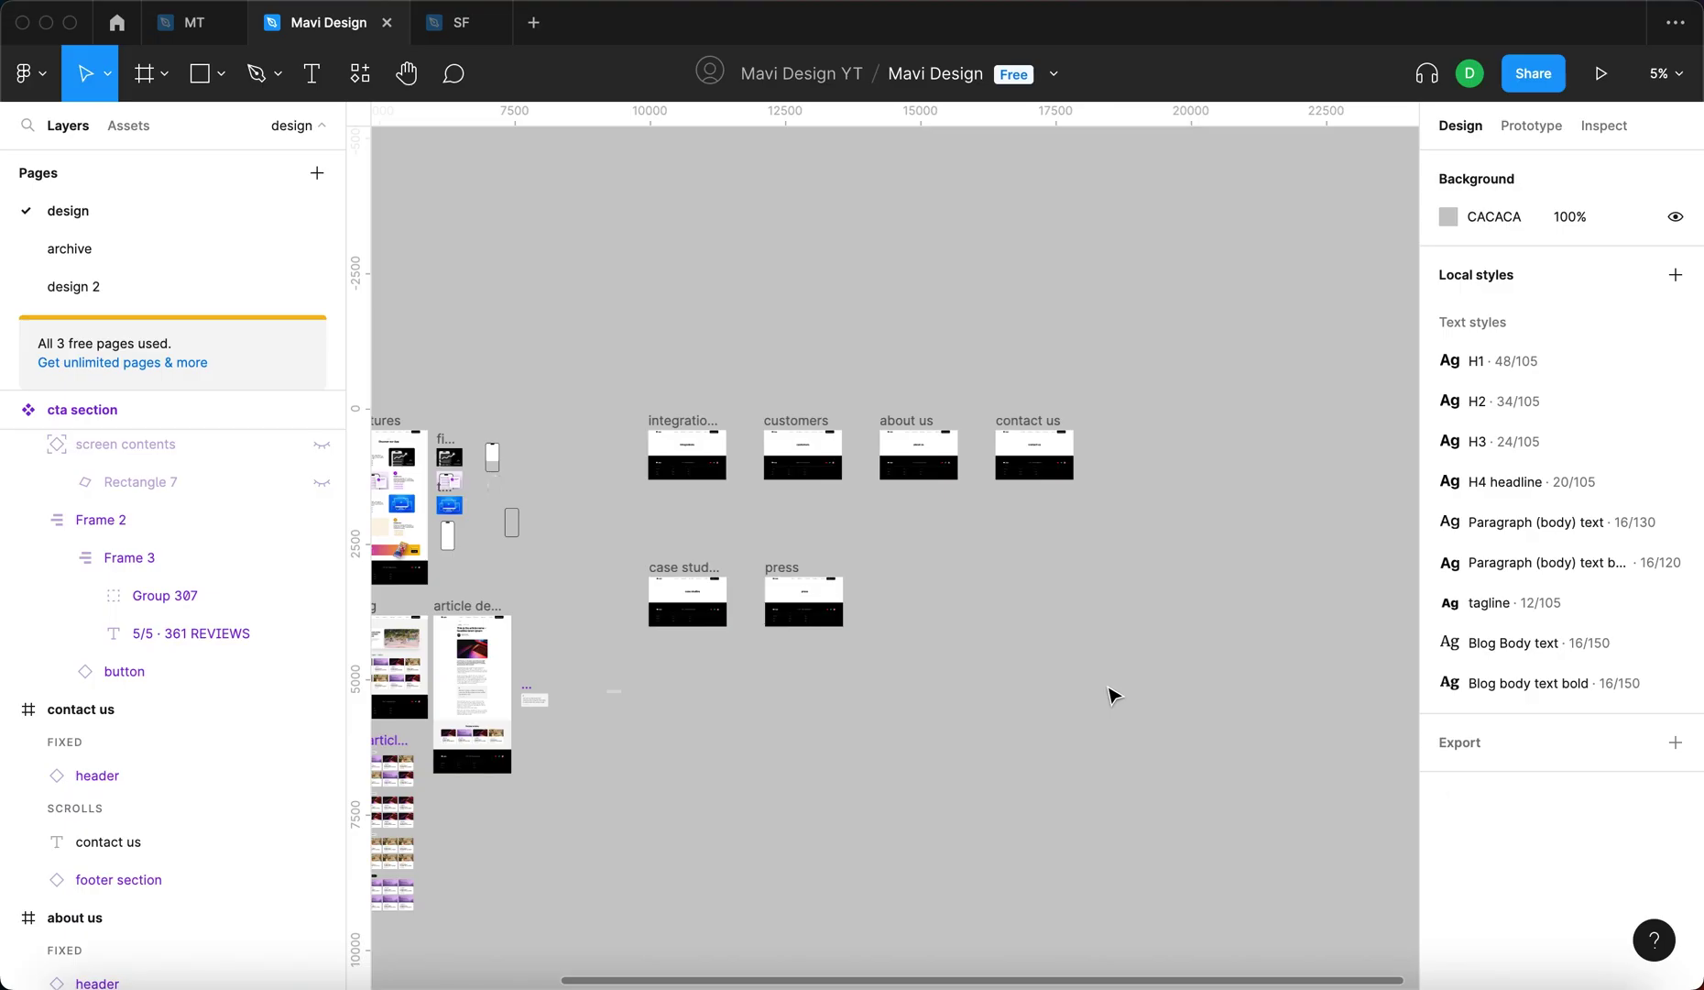
Select and deselect the group of page frames, then pan around the canvas
drag(1201, 685, 617, 380)
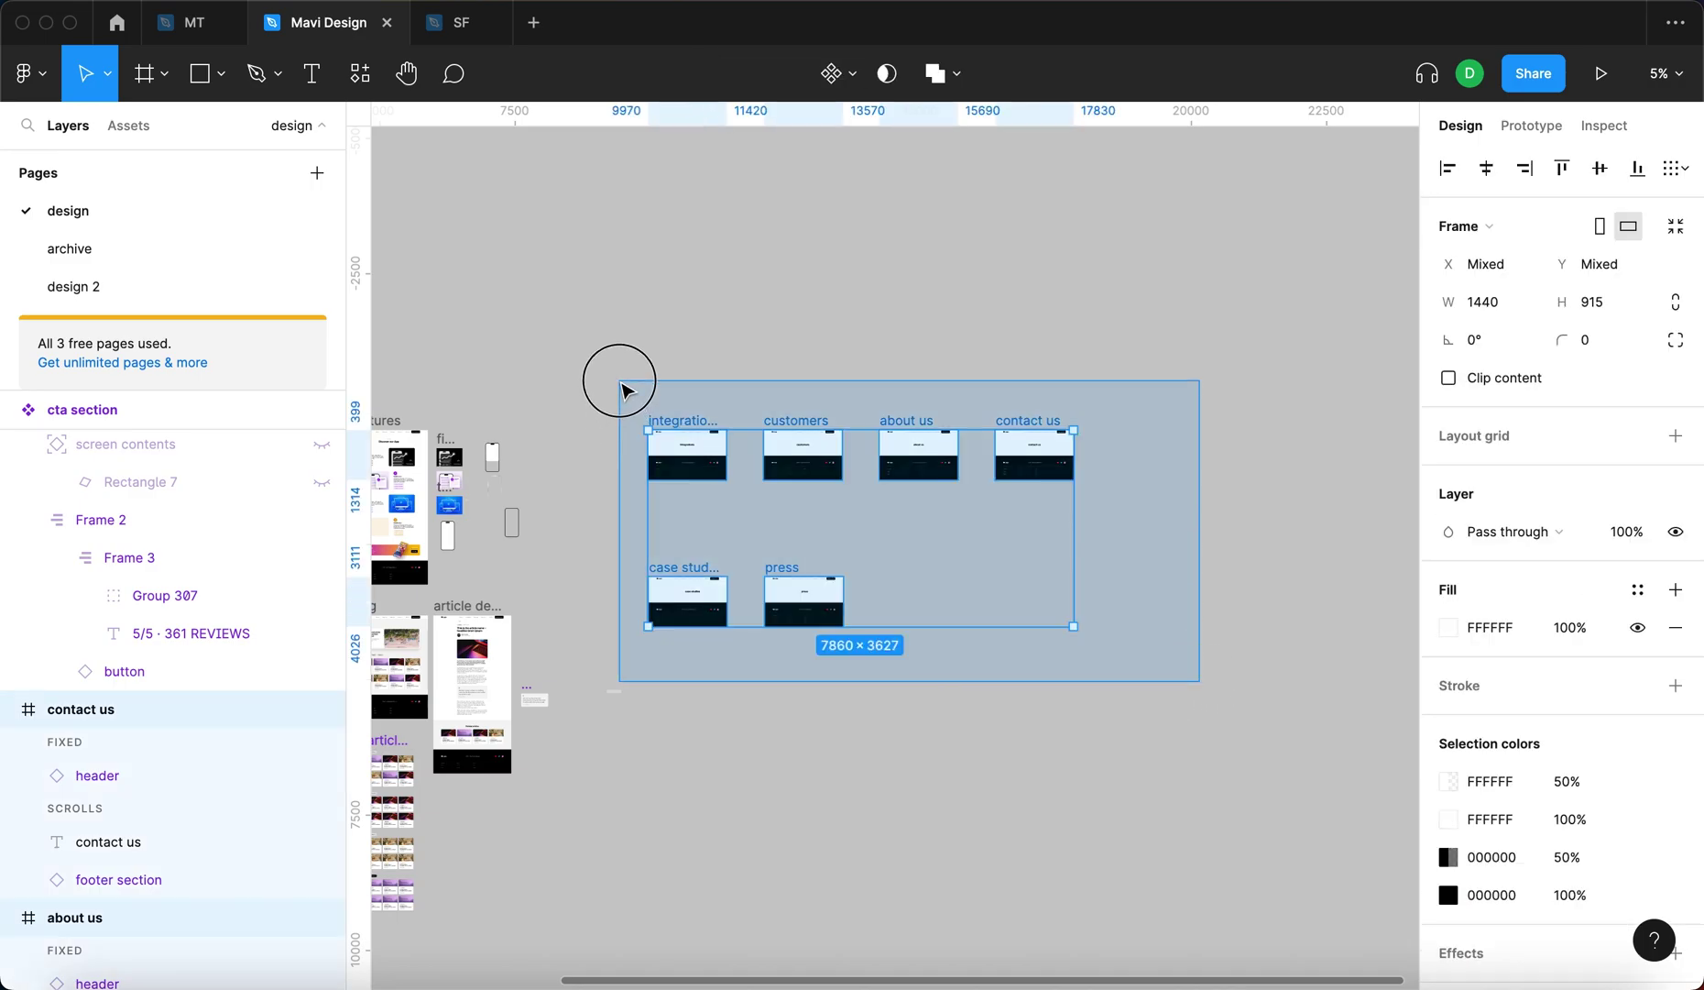
click(982, 404)
scroll(1089, 455, up, 1)
scroll(1088, 455, up, 10)
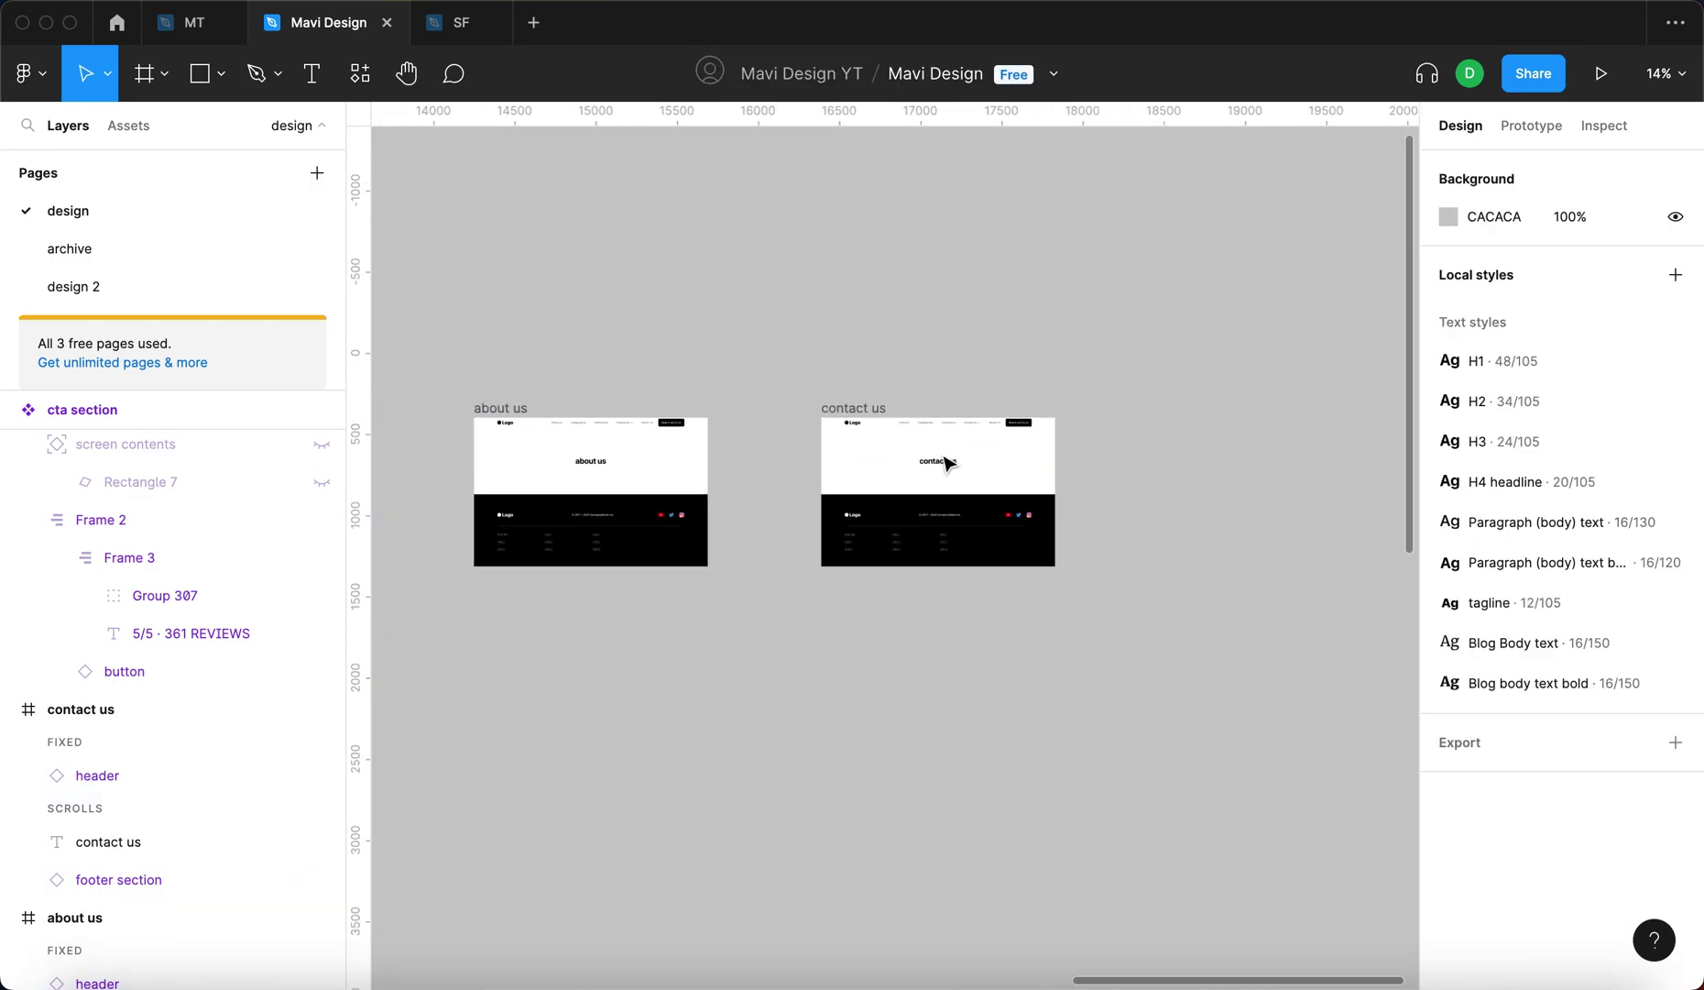
scroll(985, 301, up, 5)
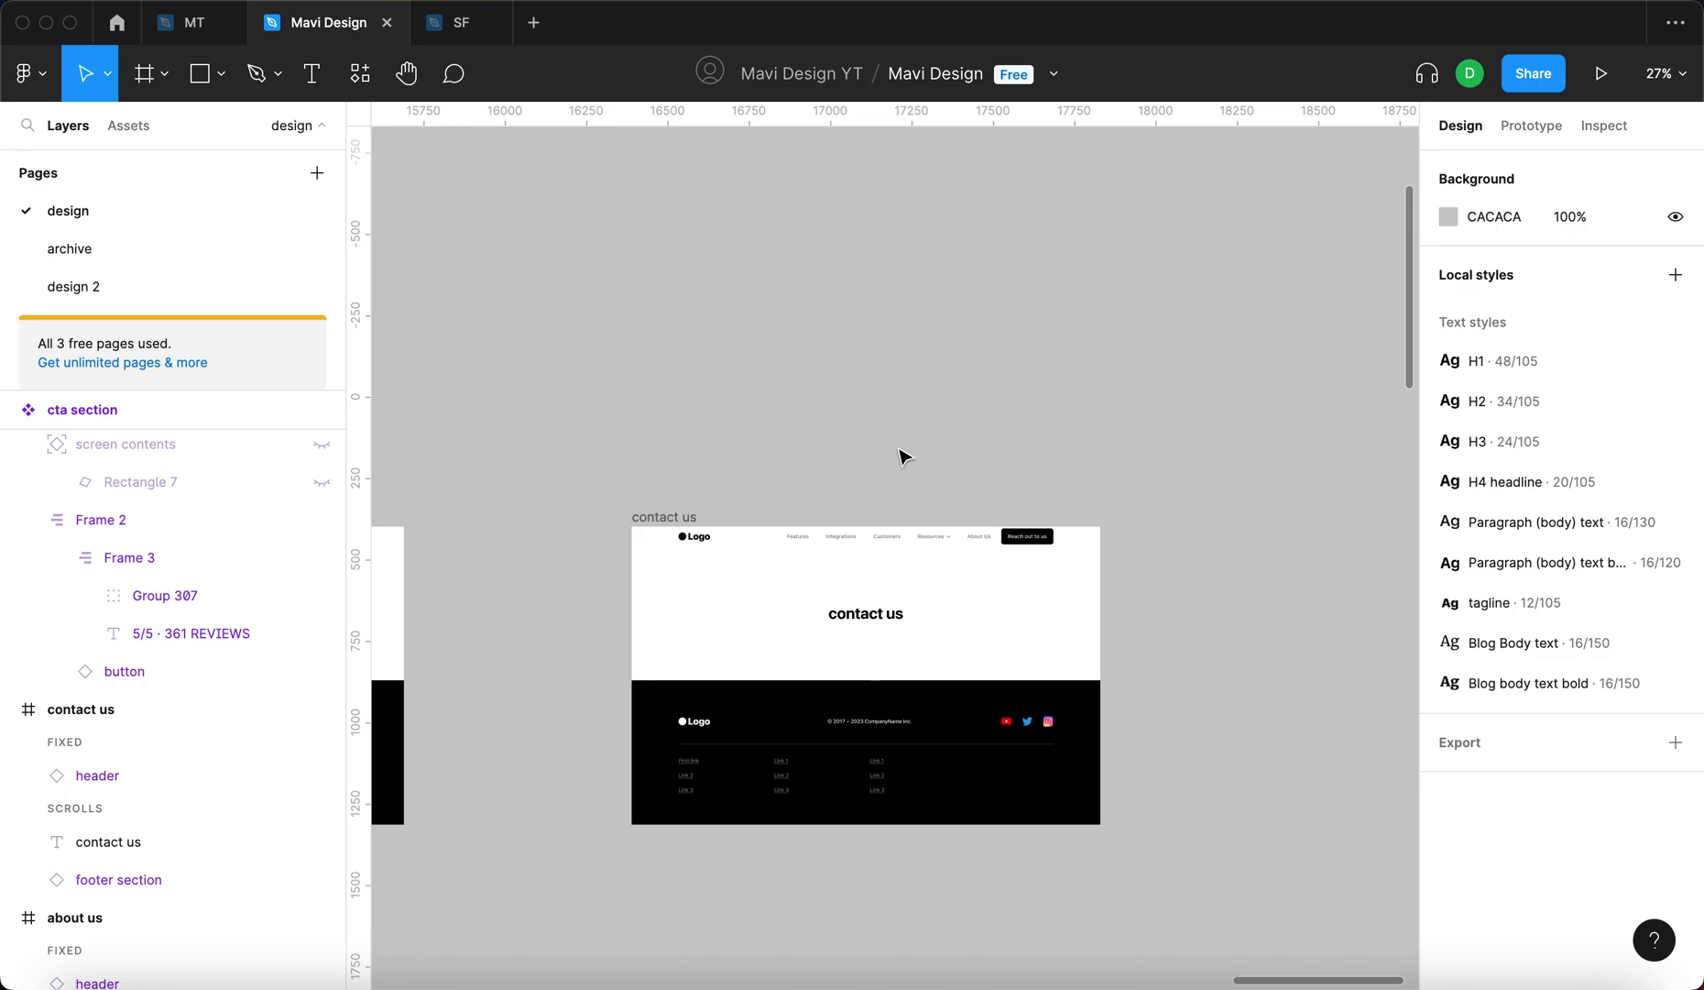
scroll(903, 455, down, 10)
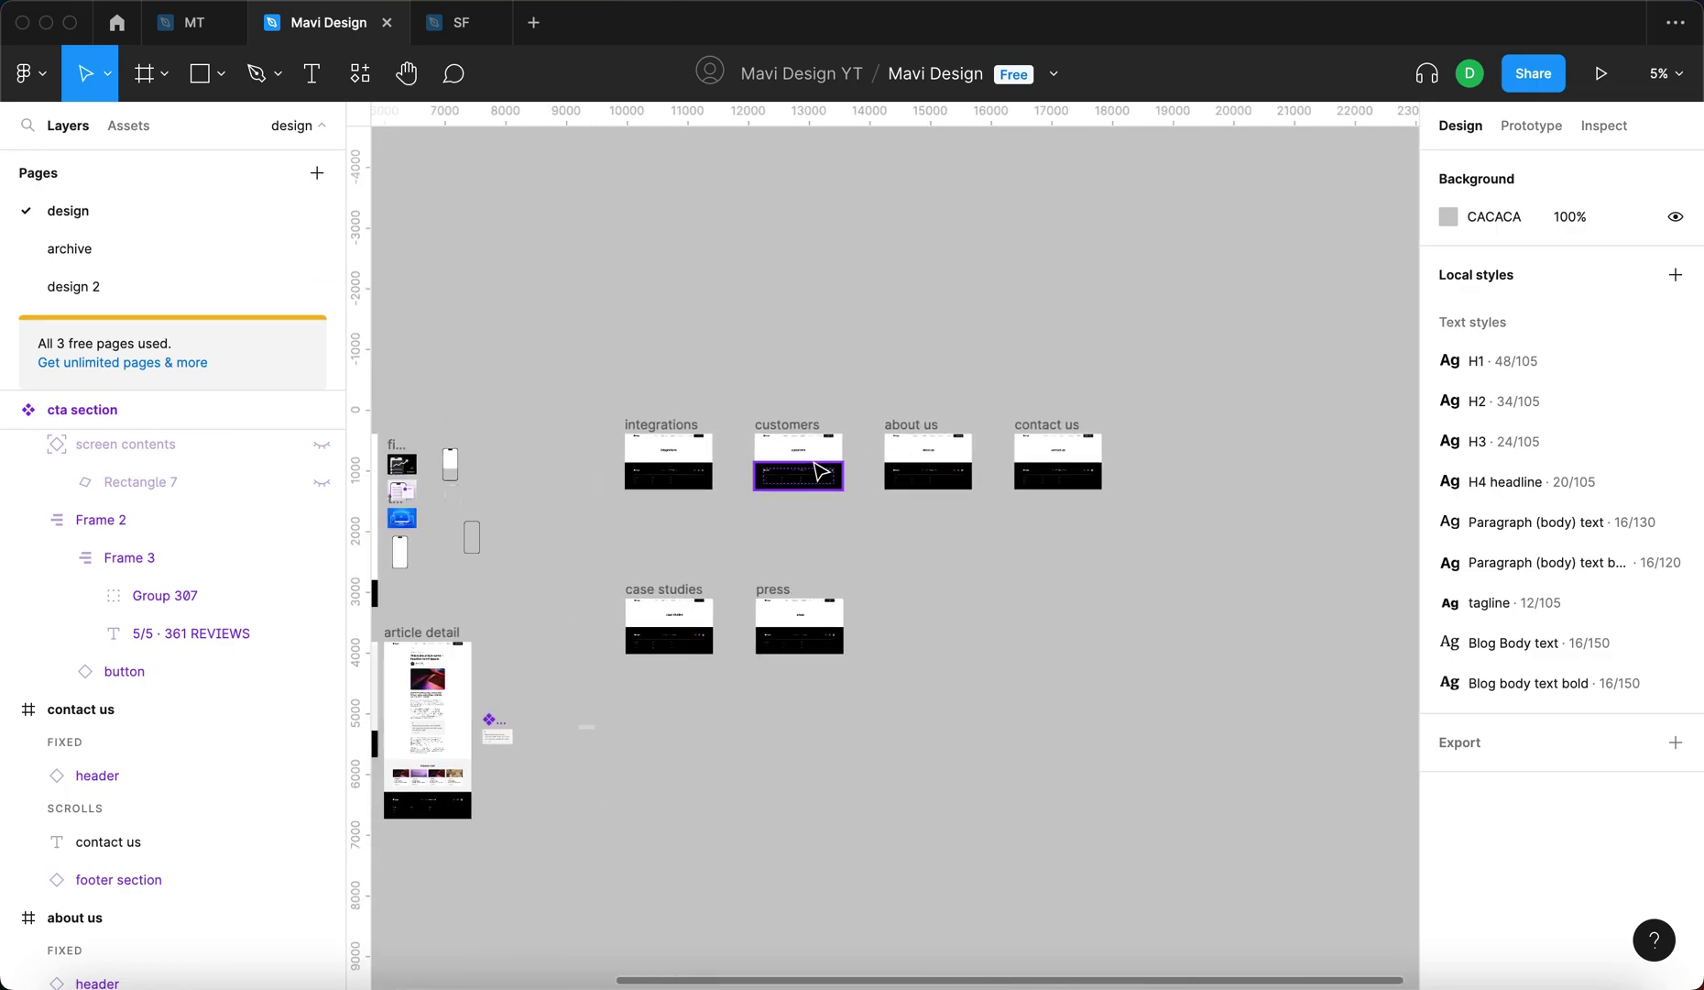
scroll(820, 472, left, 5)
scroll(820, 471, down, 1)
Jump the view to the contact us frame and scroll to the empty area above it
scroll(568, 550, up, 5)
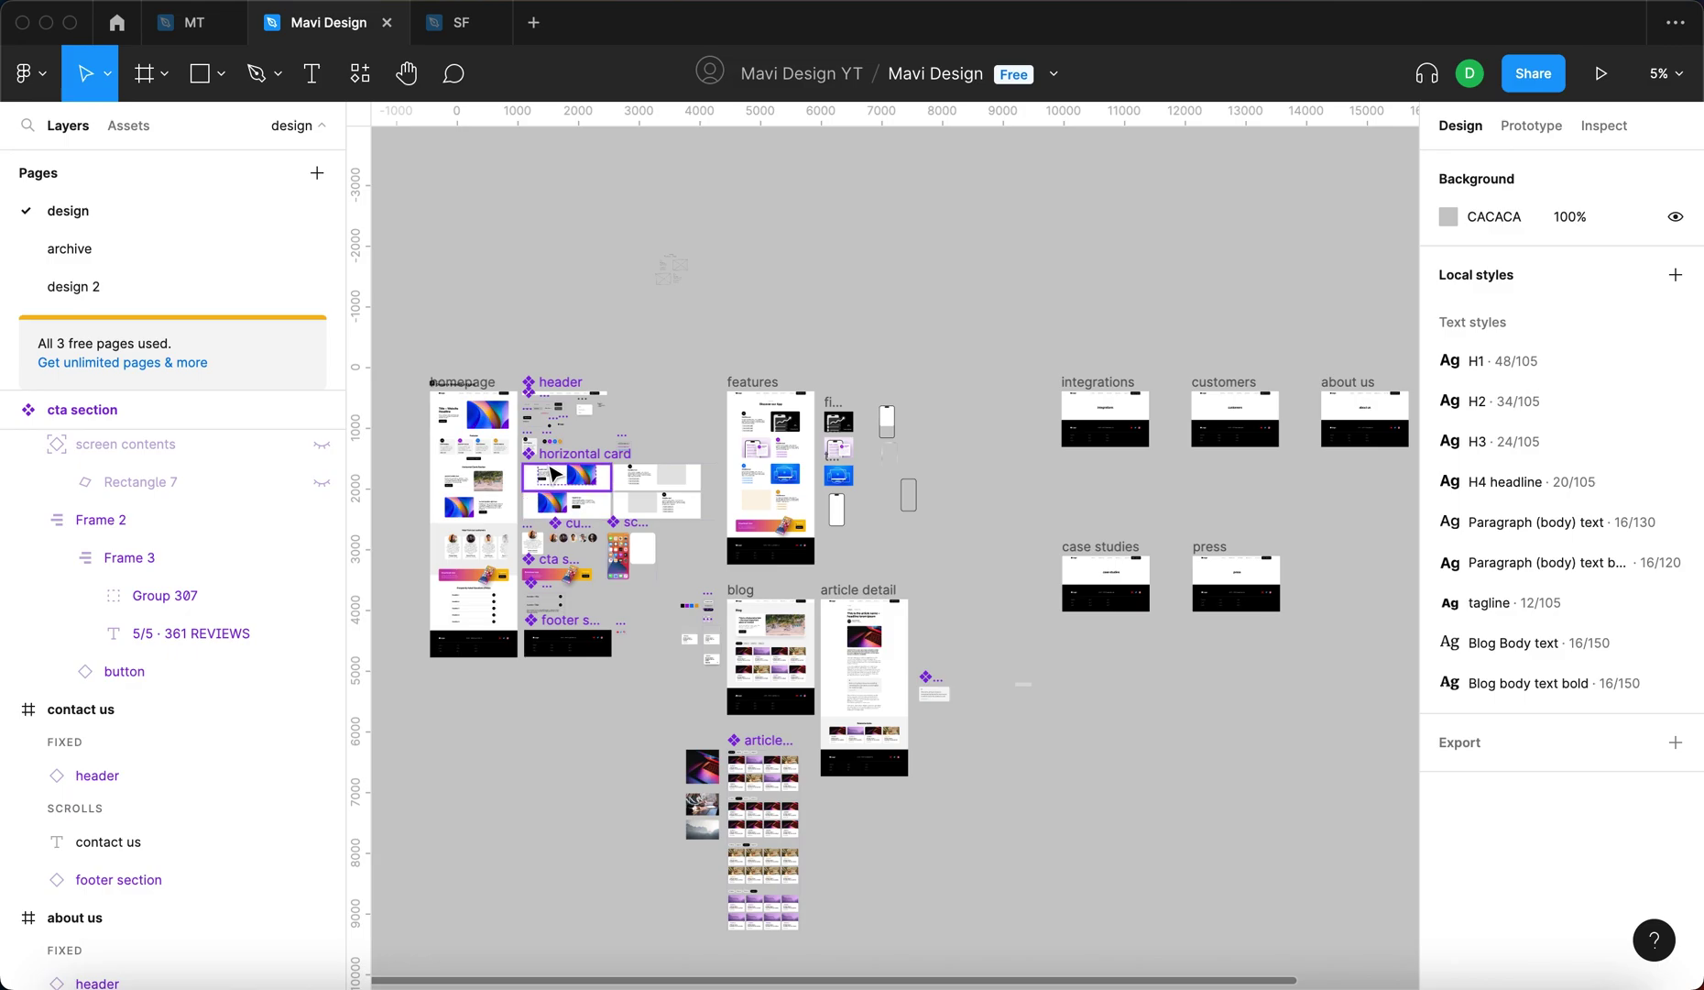
click(871, 355)
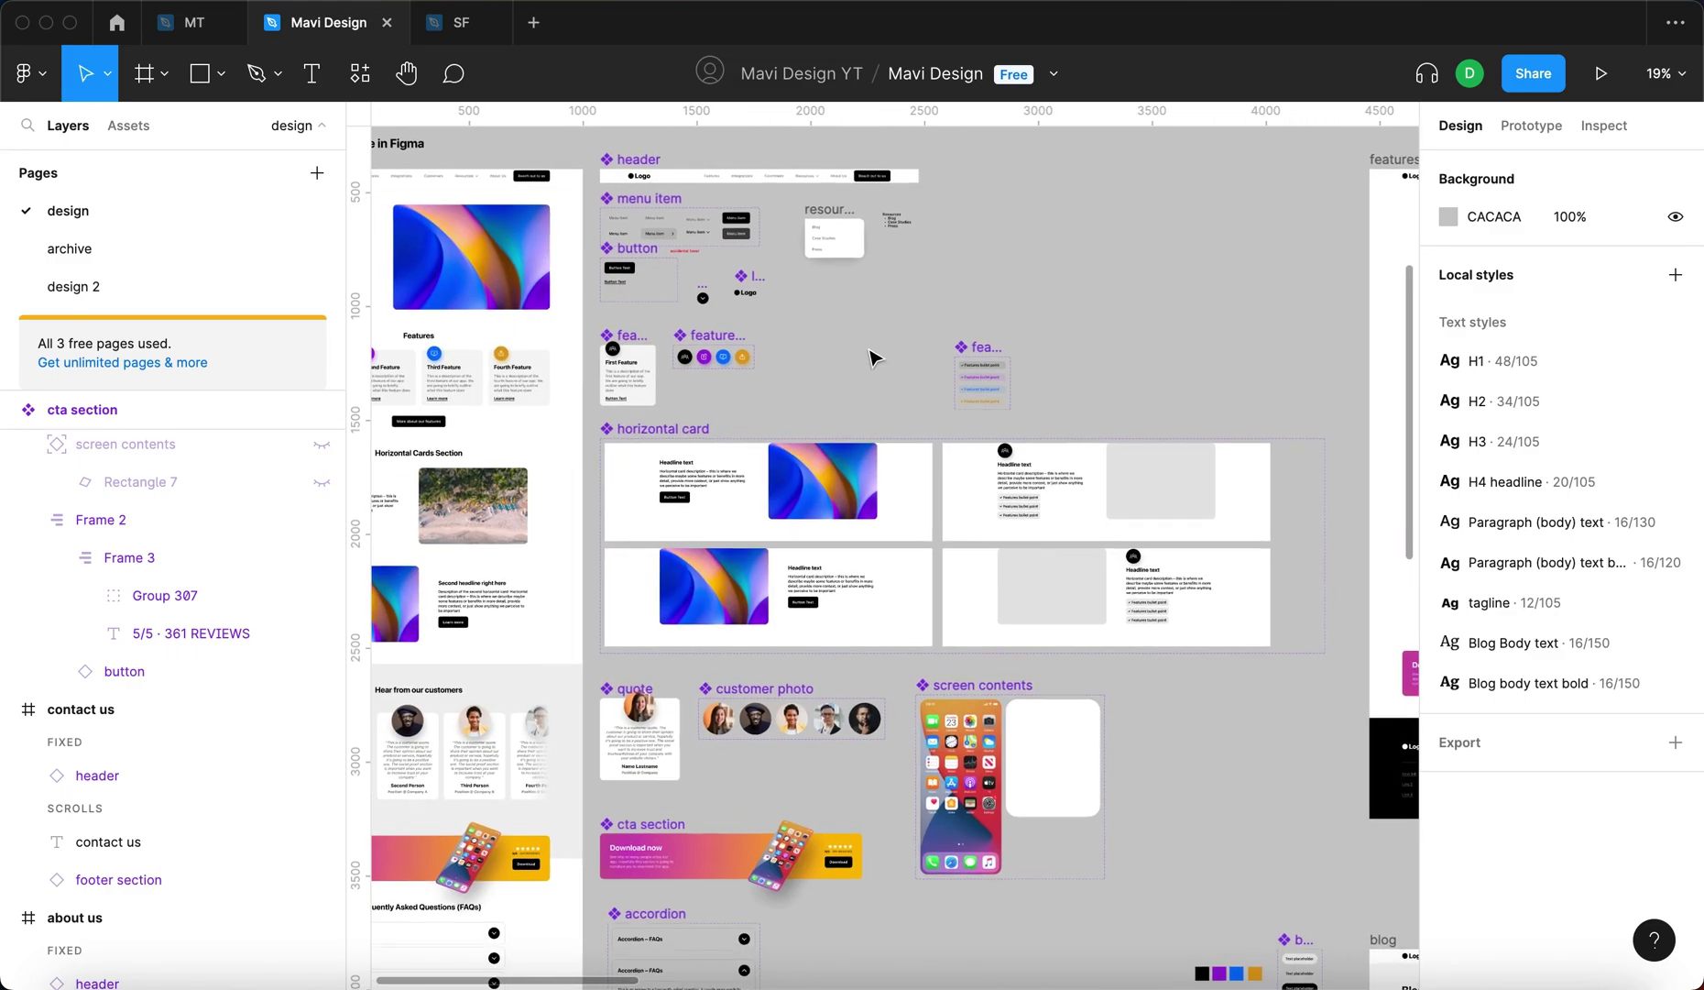
scroll(870, 356, down, 3)
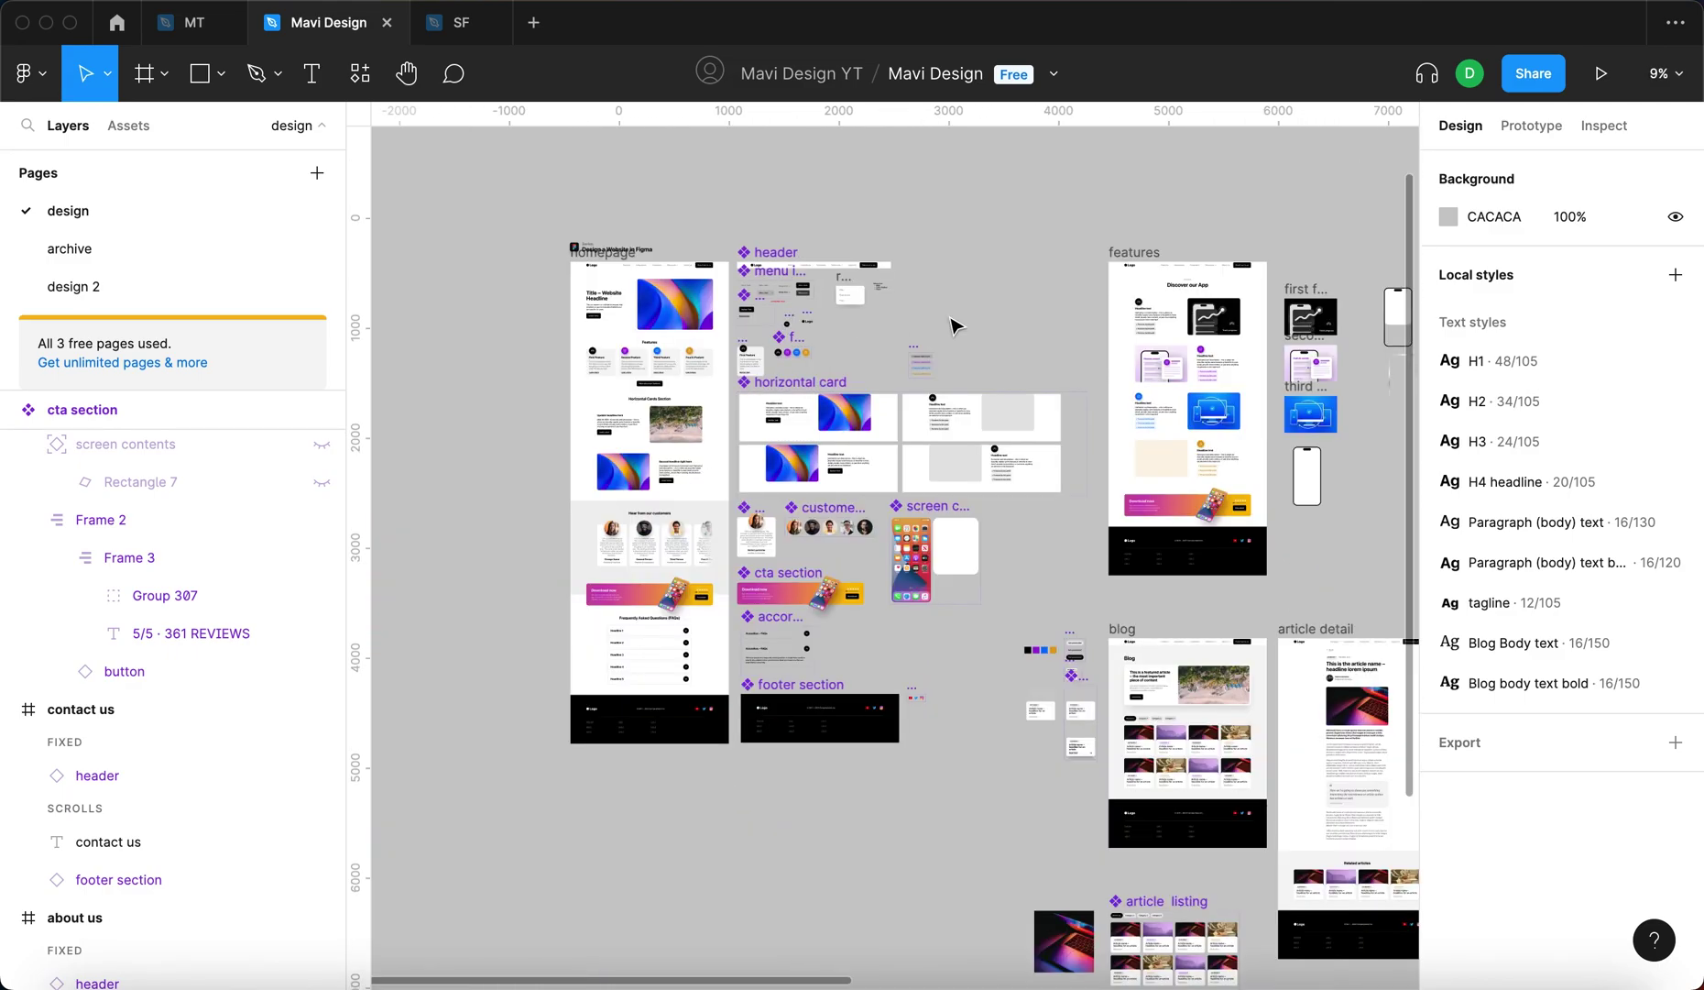
scroll(953, 325, right, 5)
scroll(670, 175, up, 1)
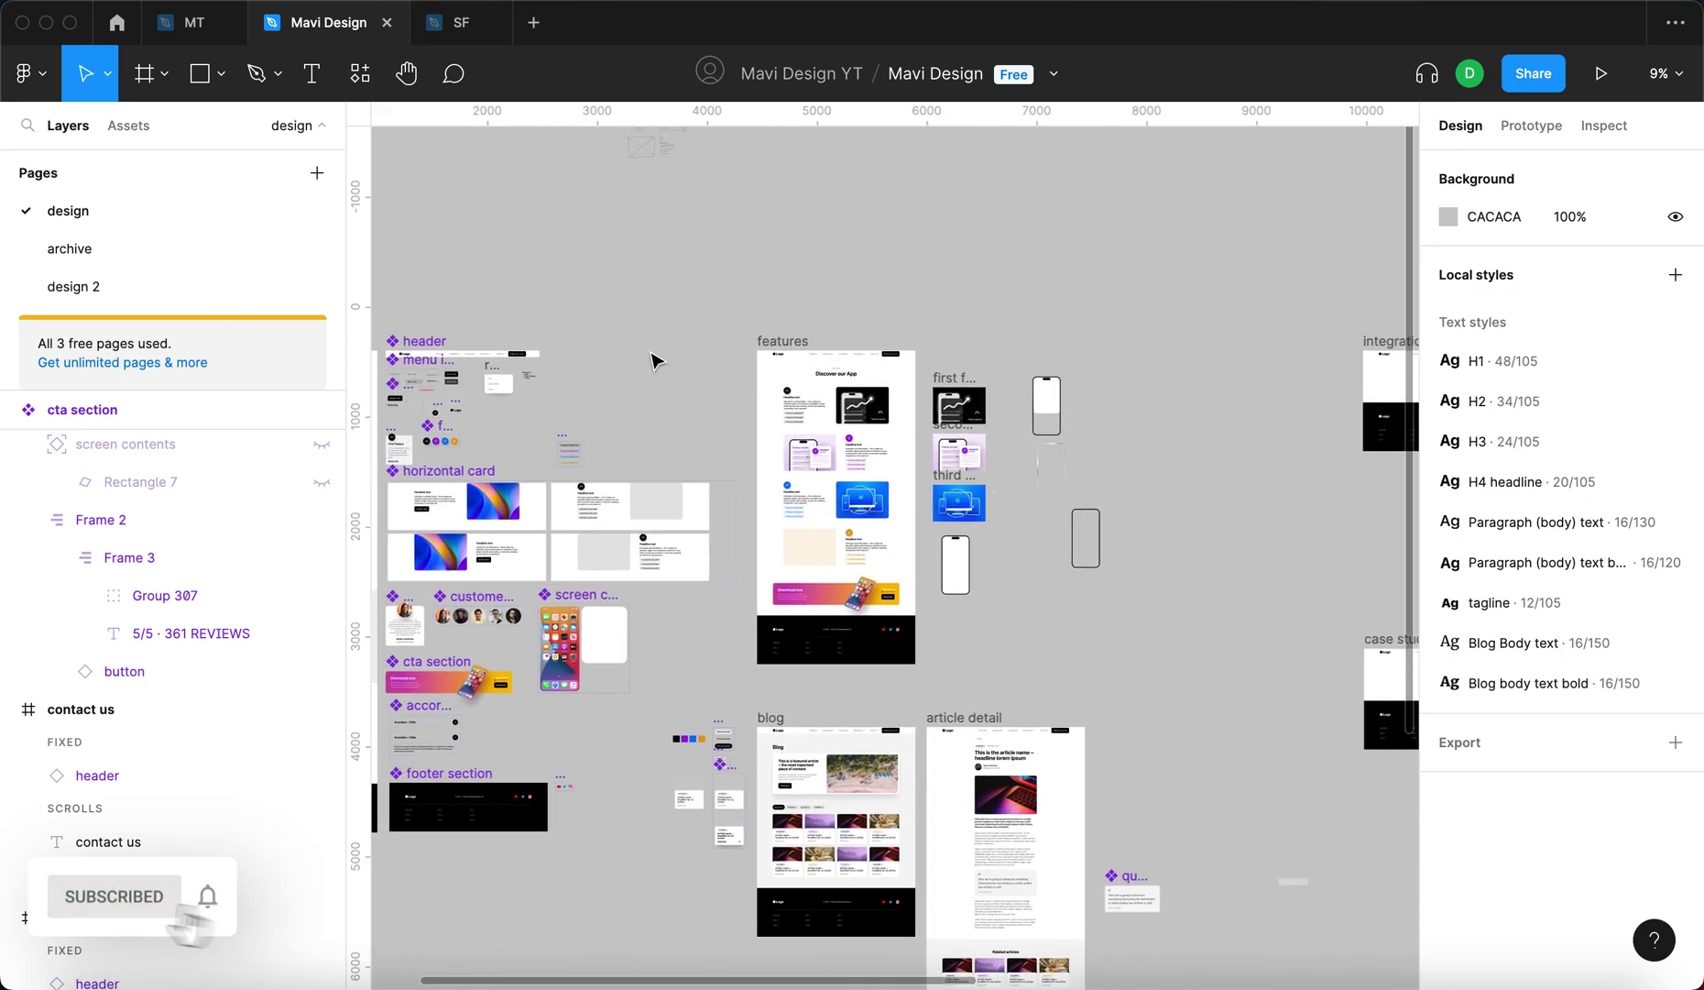
key(n)
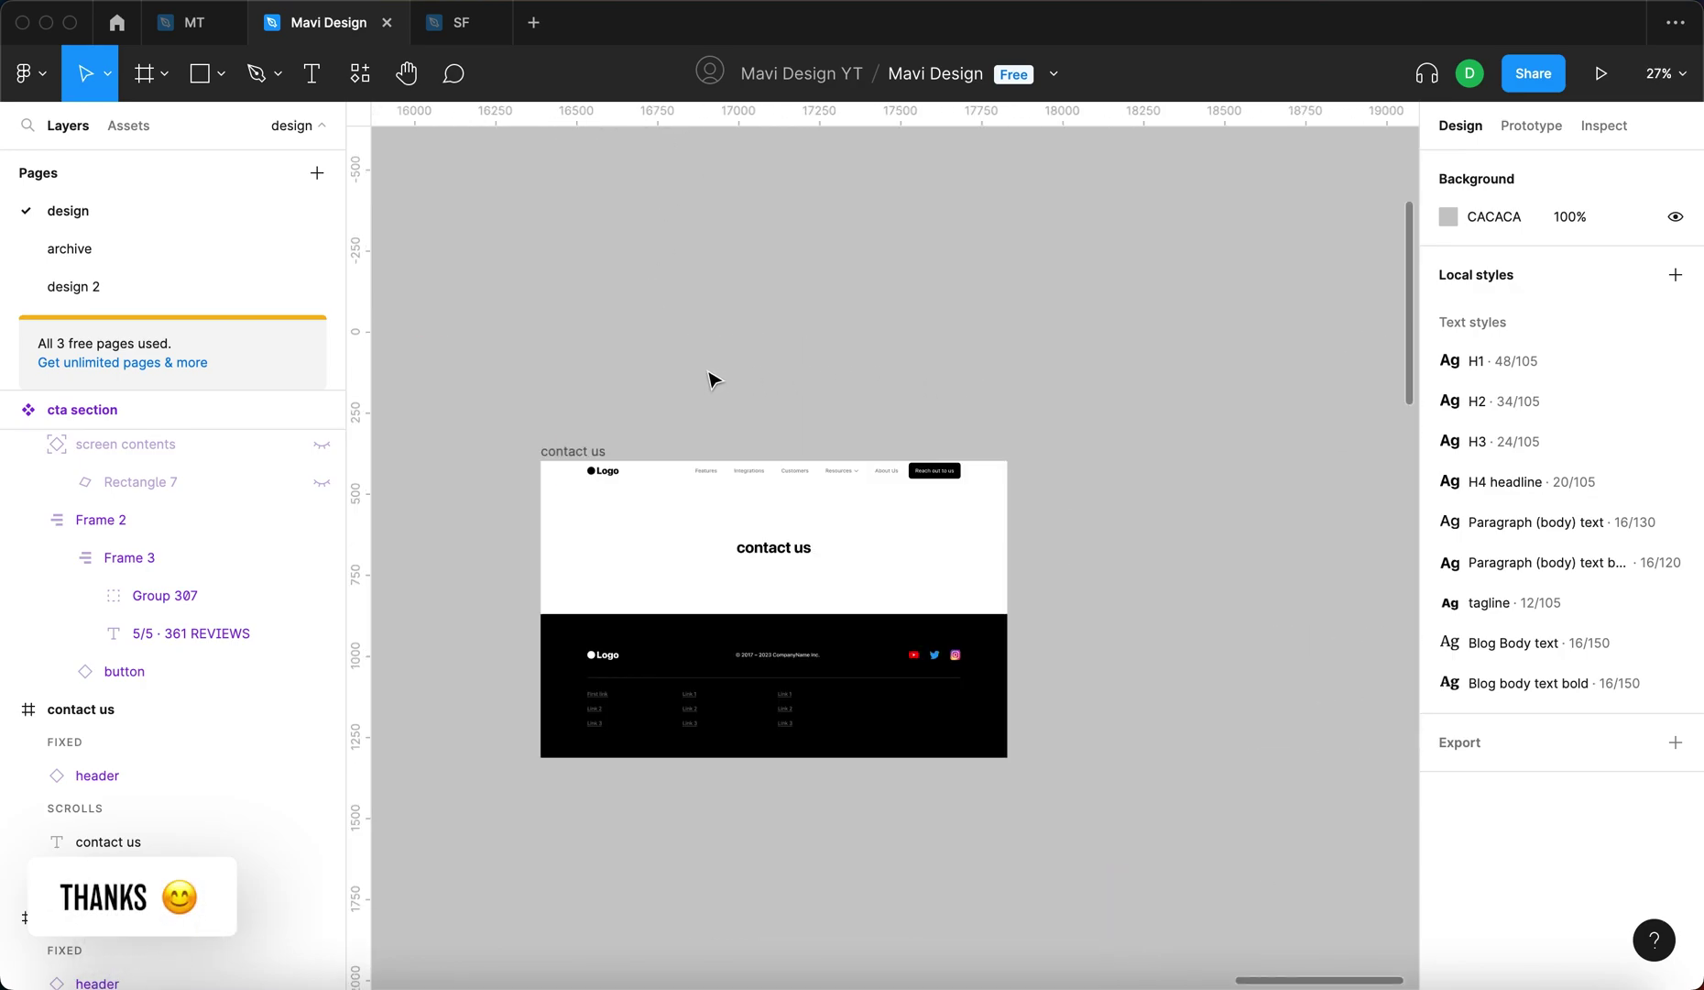
scroll(696, 376, up, 5)
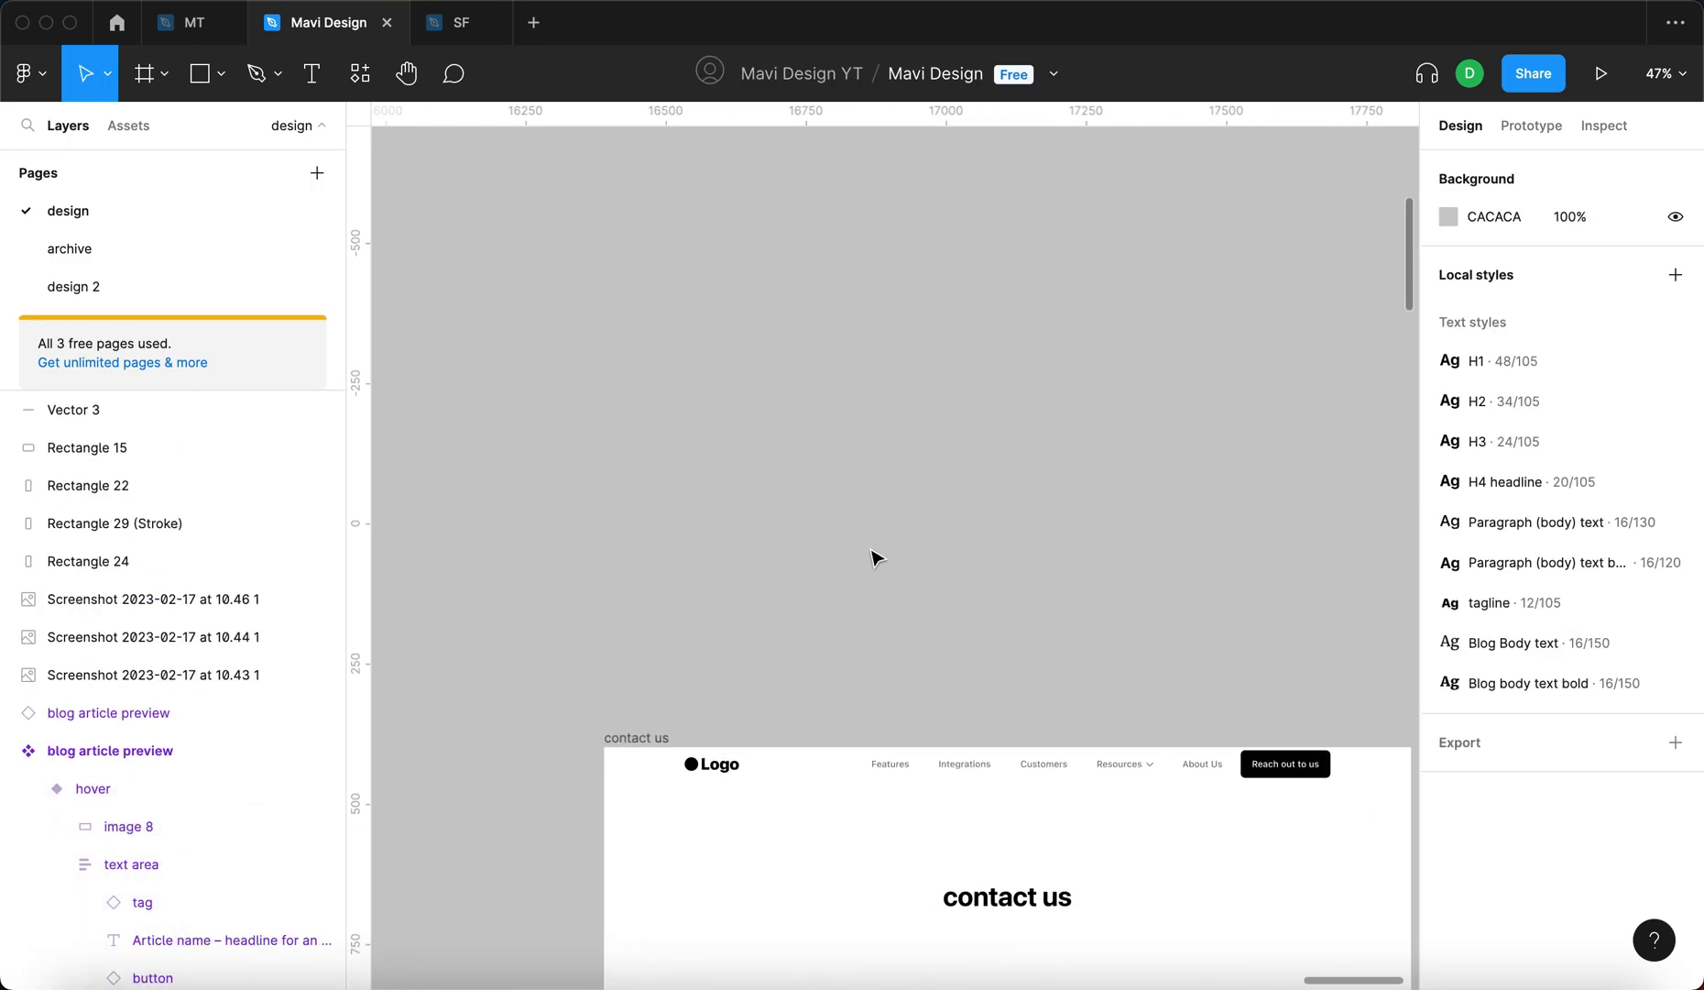
Add the text 'Interactive form field' above the contact us frame
key(t)
click(860, 591)
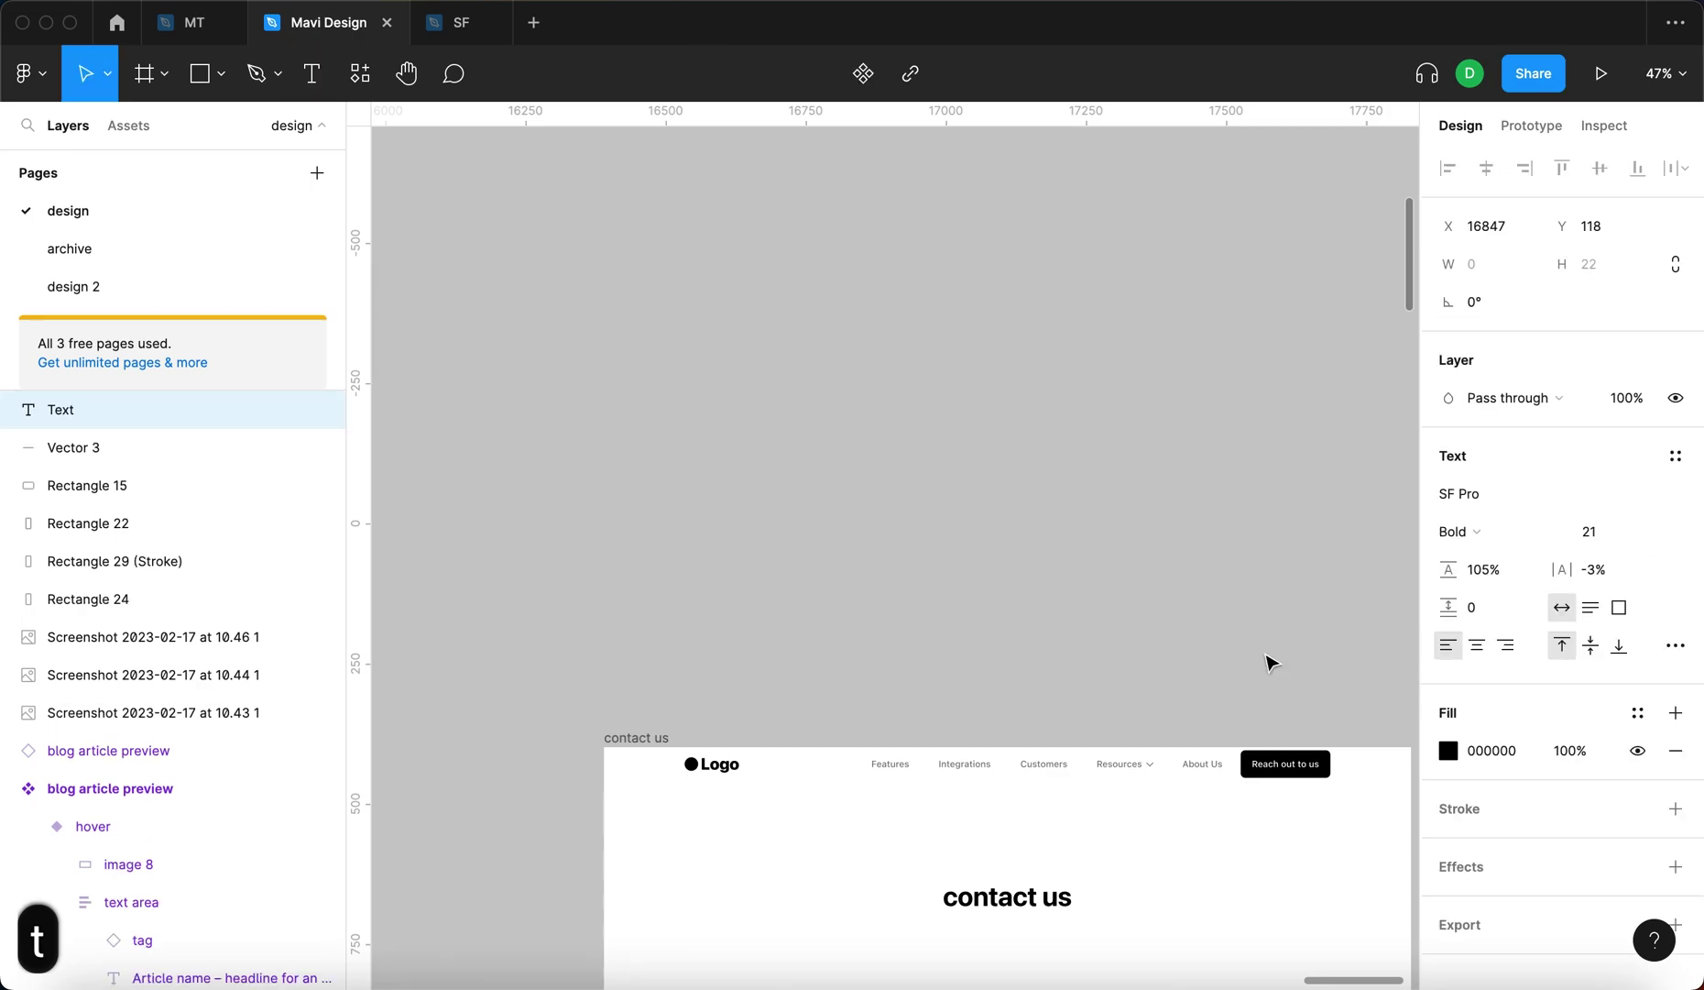
text(Interac)
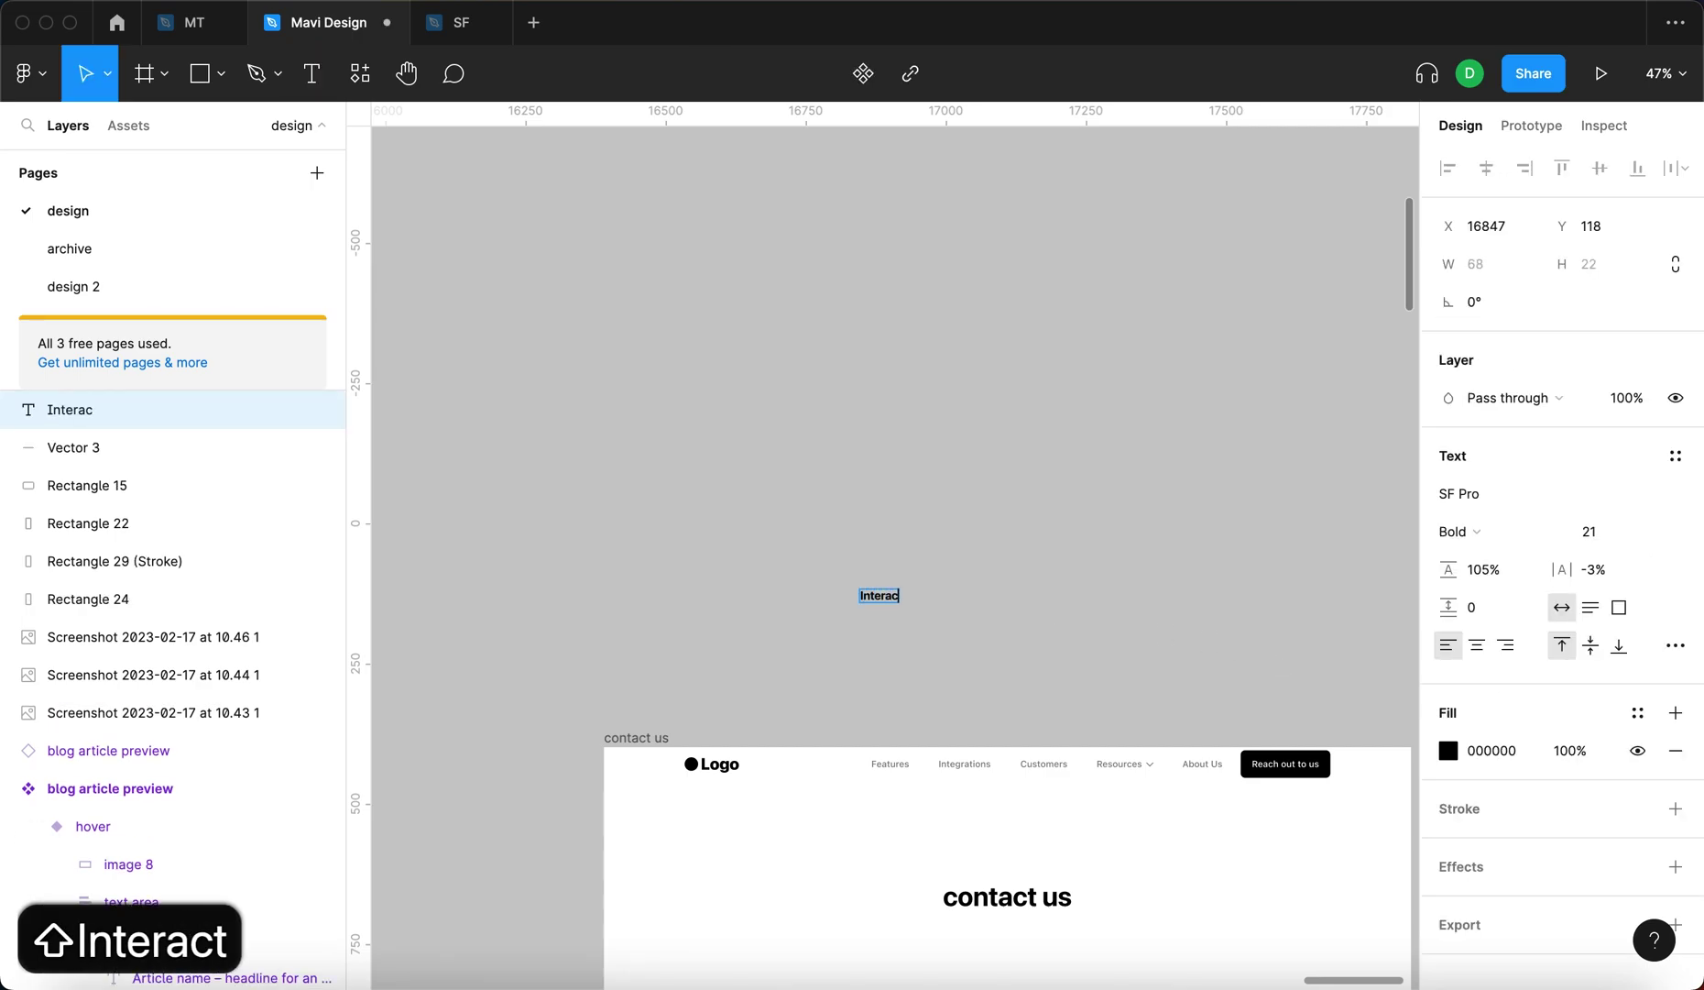
text(tive form field)
key(Escape)
click(848, 635)
scroll(917, 623, up, 5)
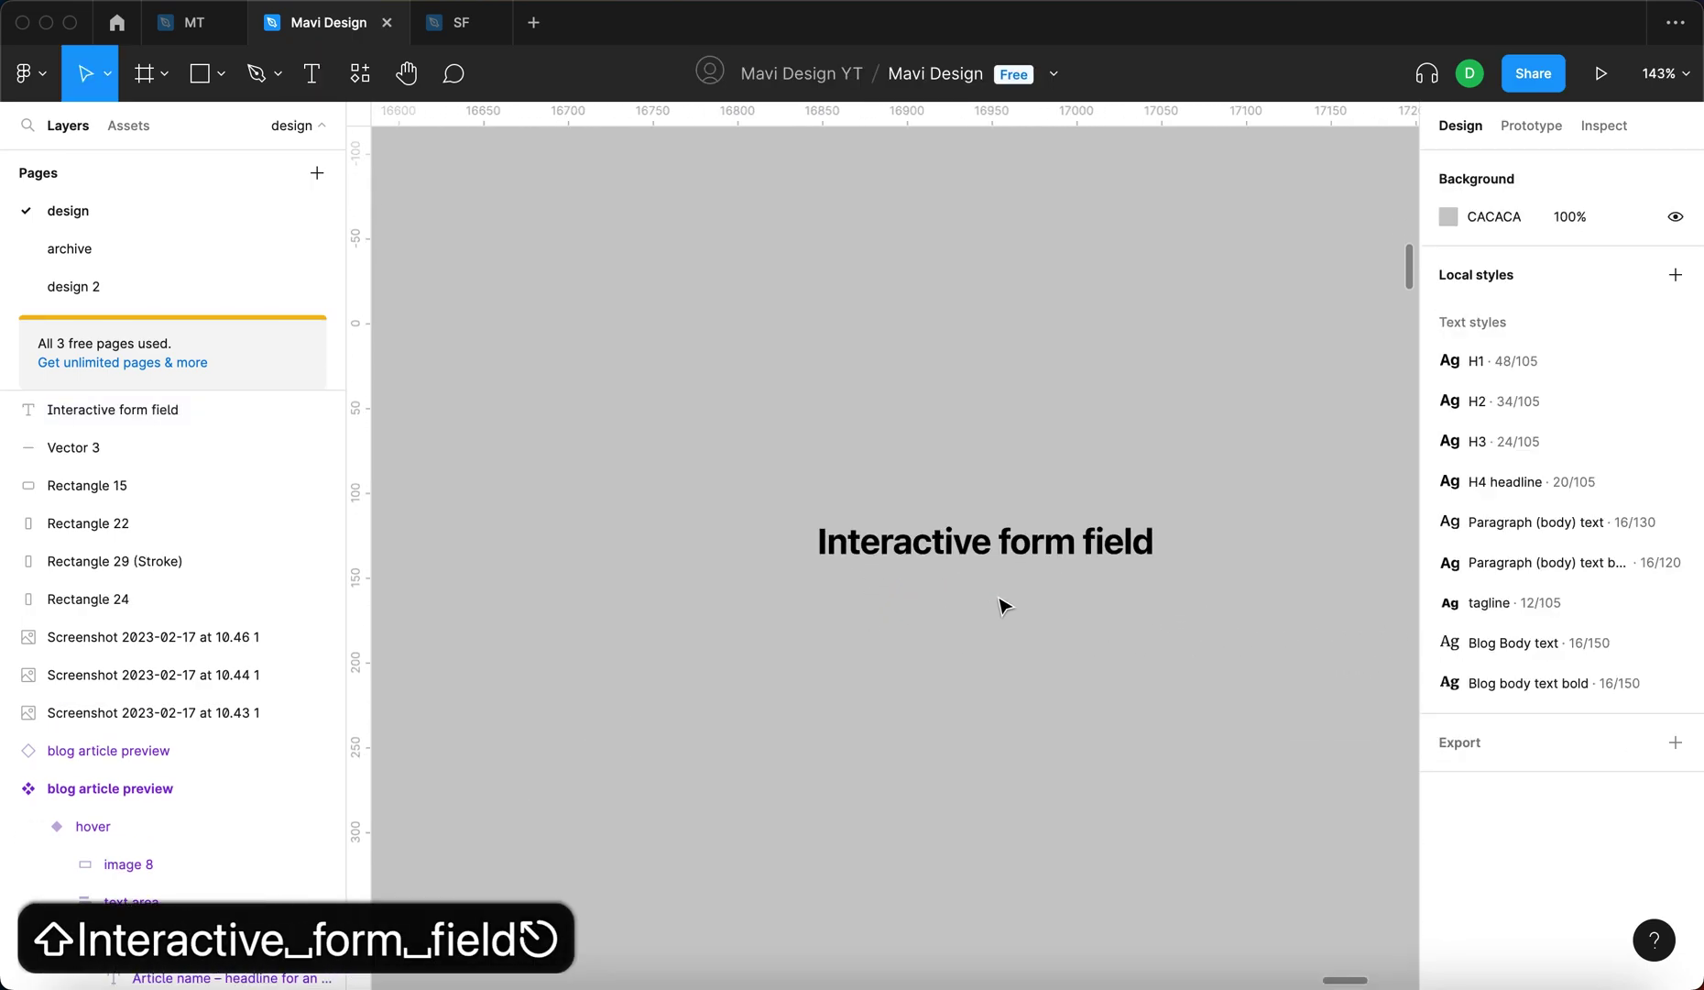
drag(1052, 543, 905, 596)
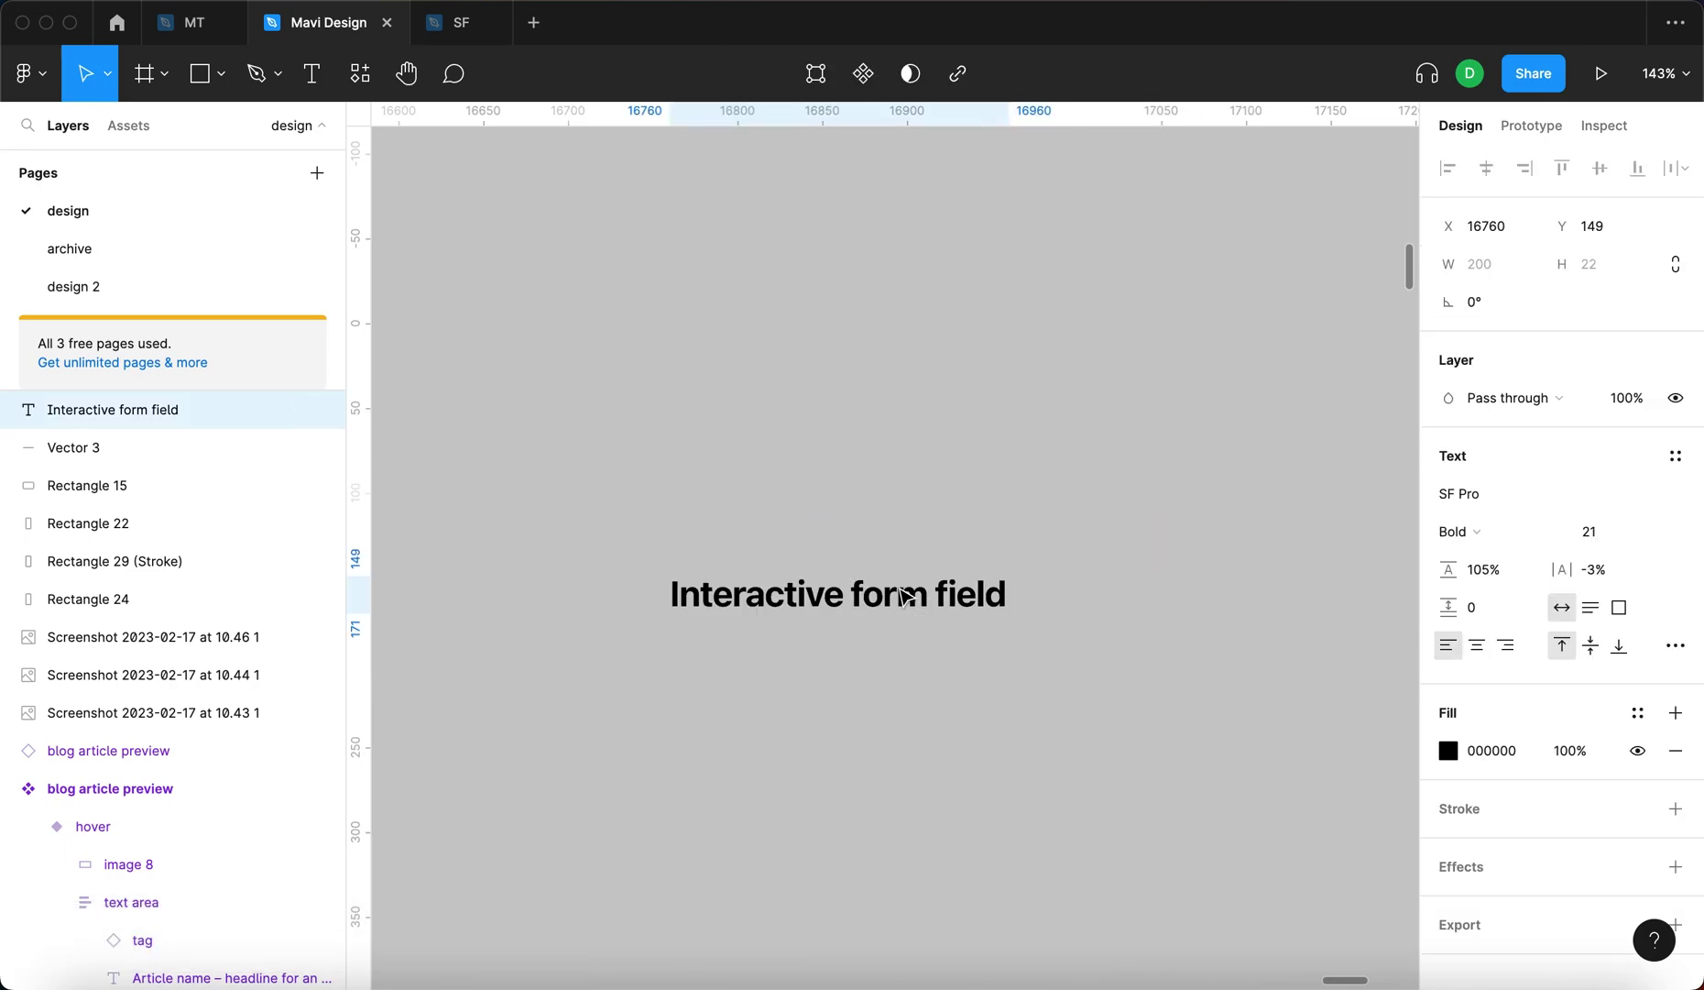
Apply the Paragraph (body) text style to the new text and reposition it
click(1664, 466)
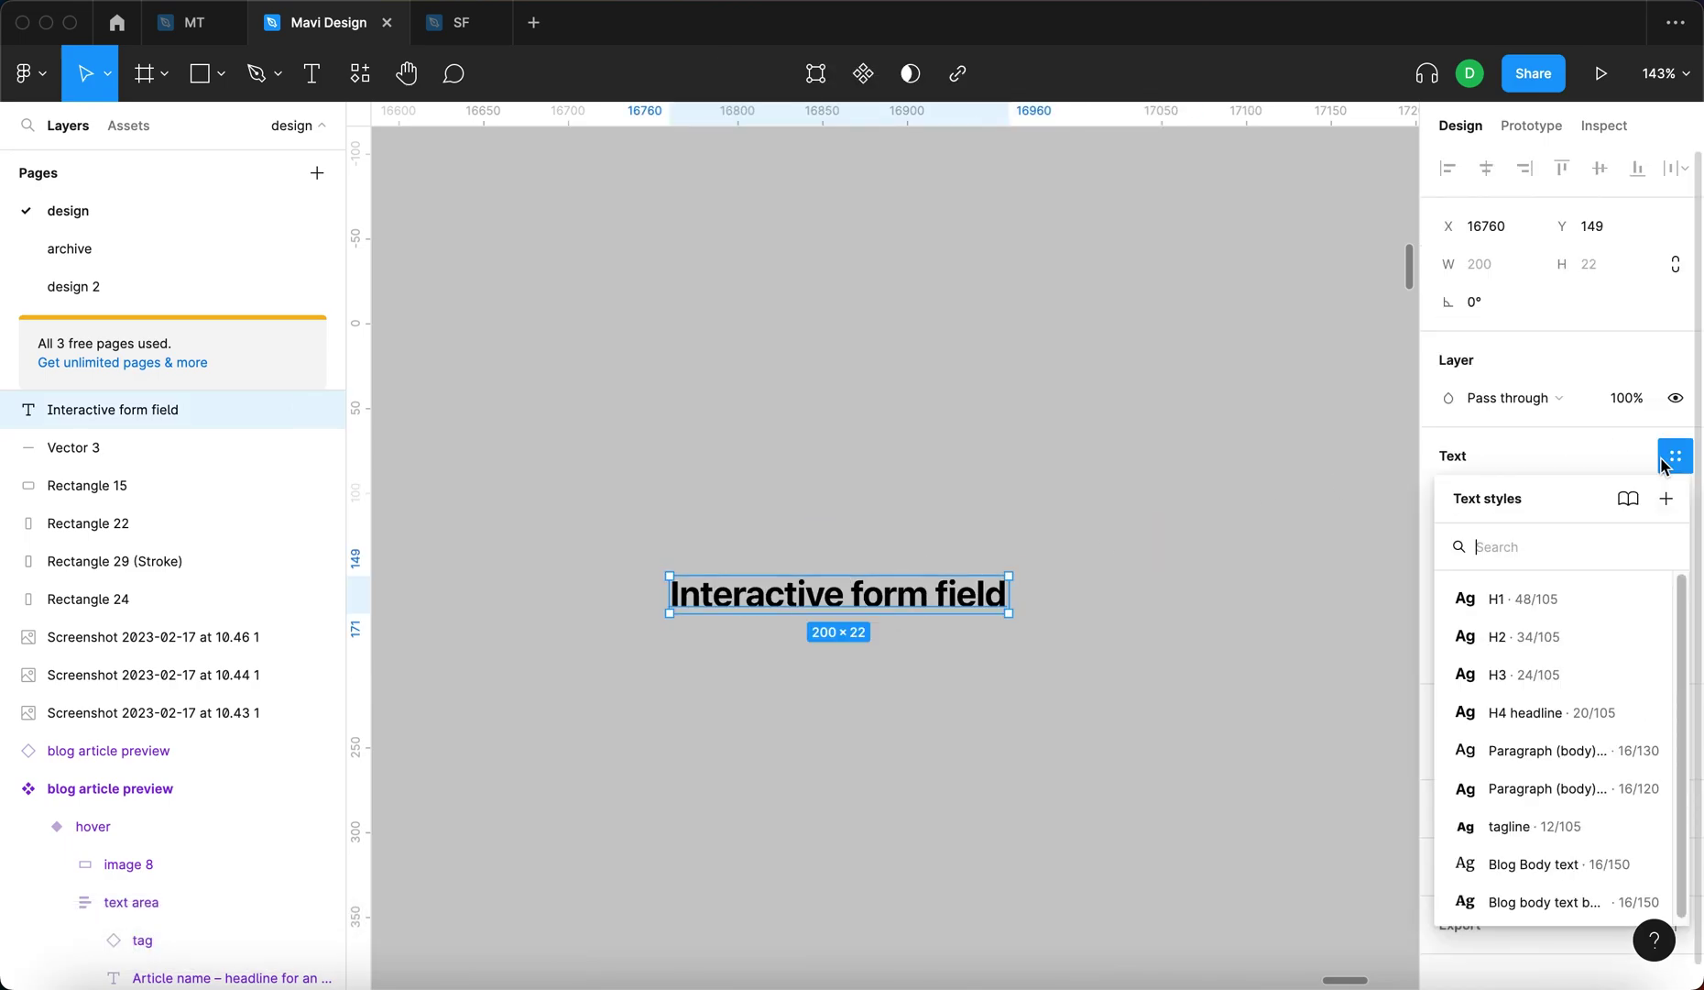
click(1665, 466)
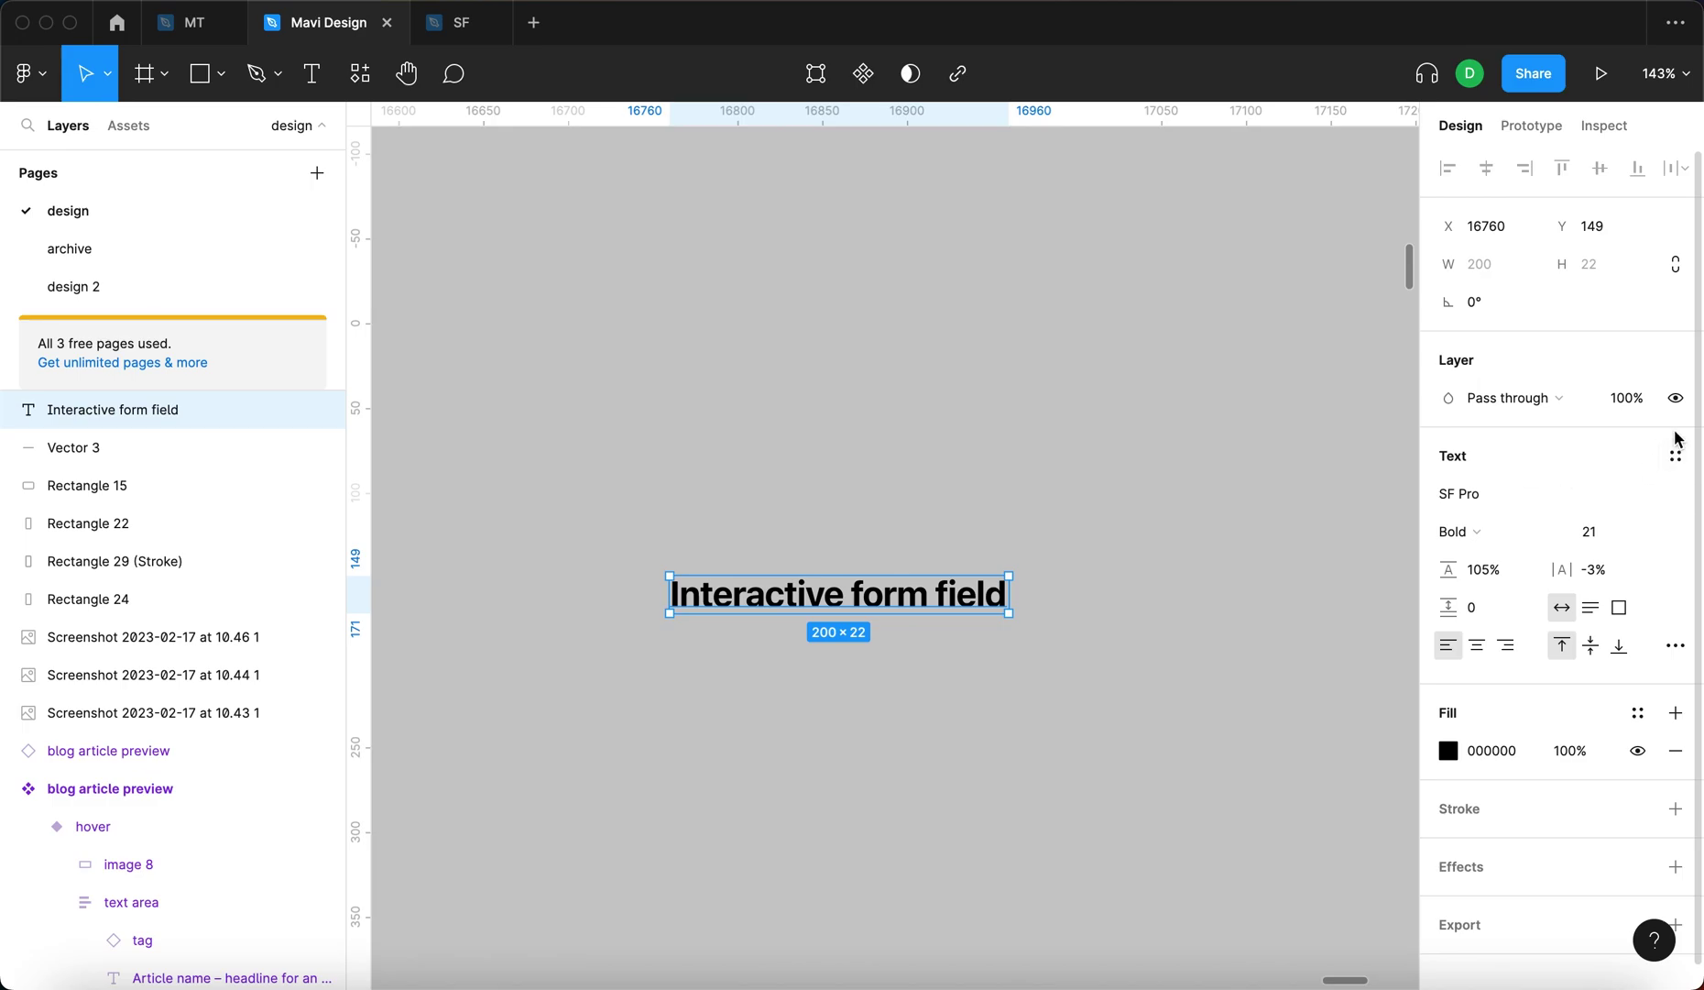
click(1665, 461)
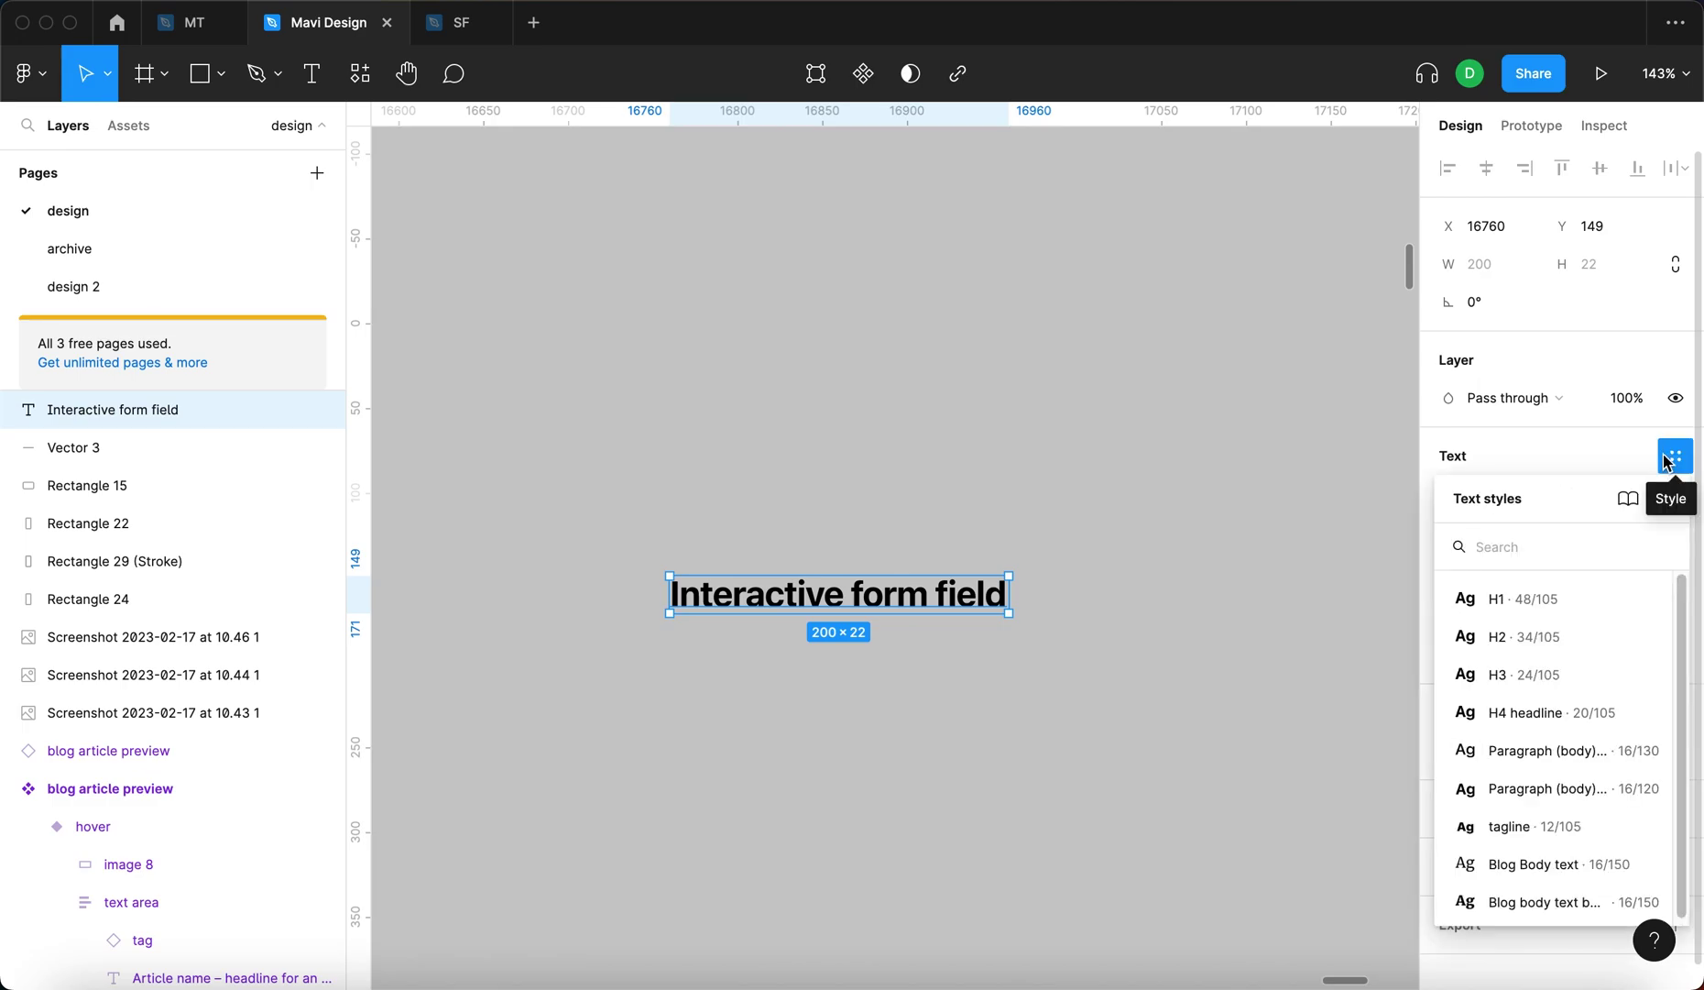
click(1523, 753)
drag(869, 613, 970, 612)
scroll(955, 677, down, 5)
click(936, 698)
scroll(969, 612, up, 5)
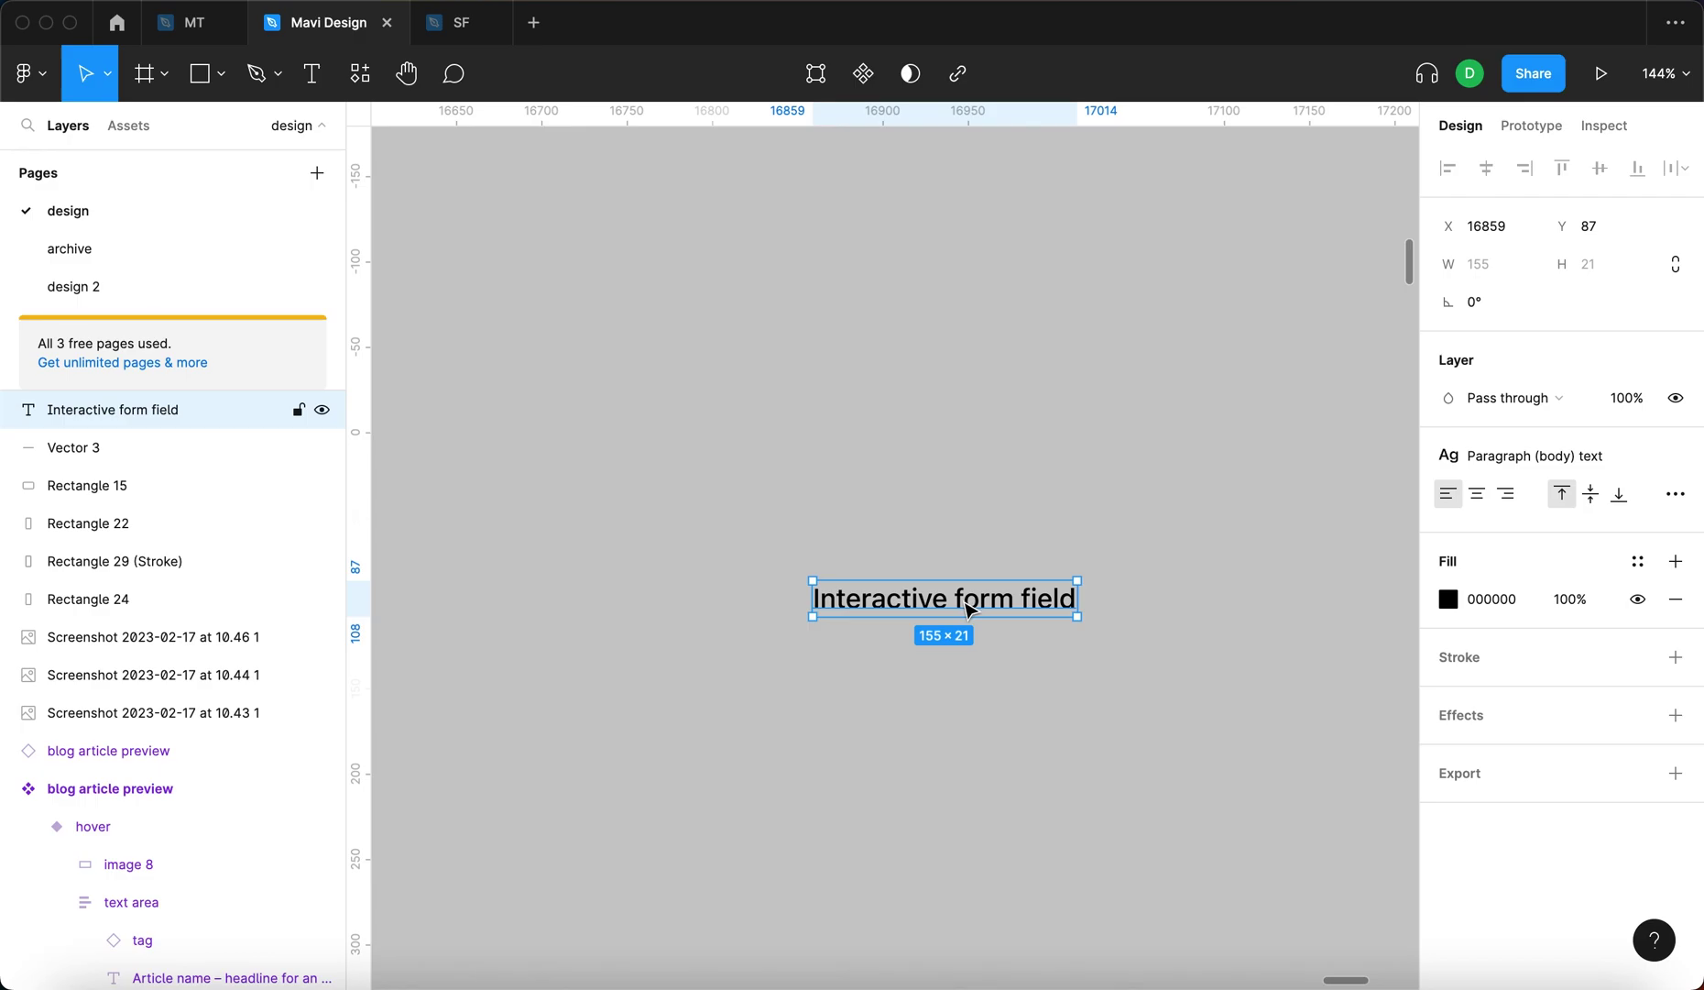
Wrap the text in auto layout, set it to Fill container, and resize the frame to 216 wide
key(shift+a)
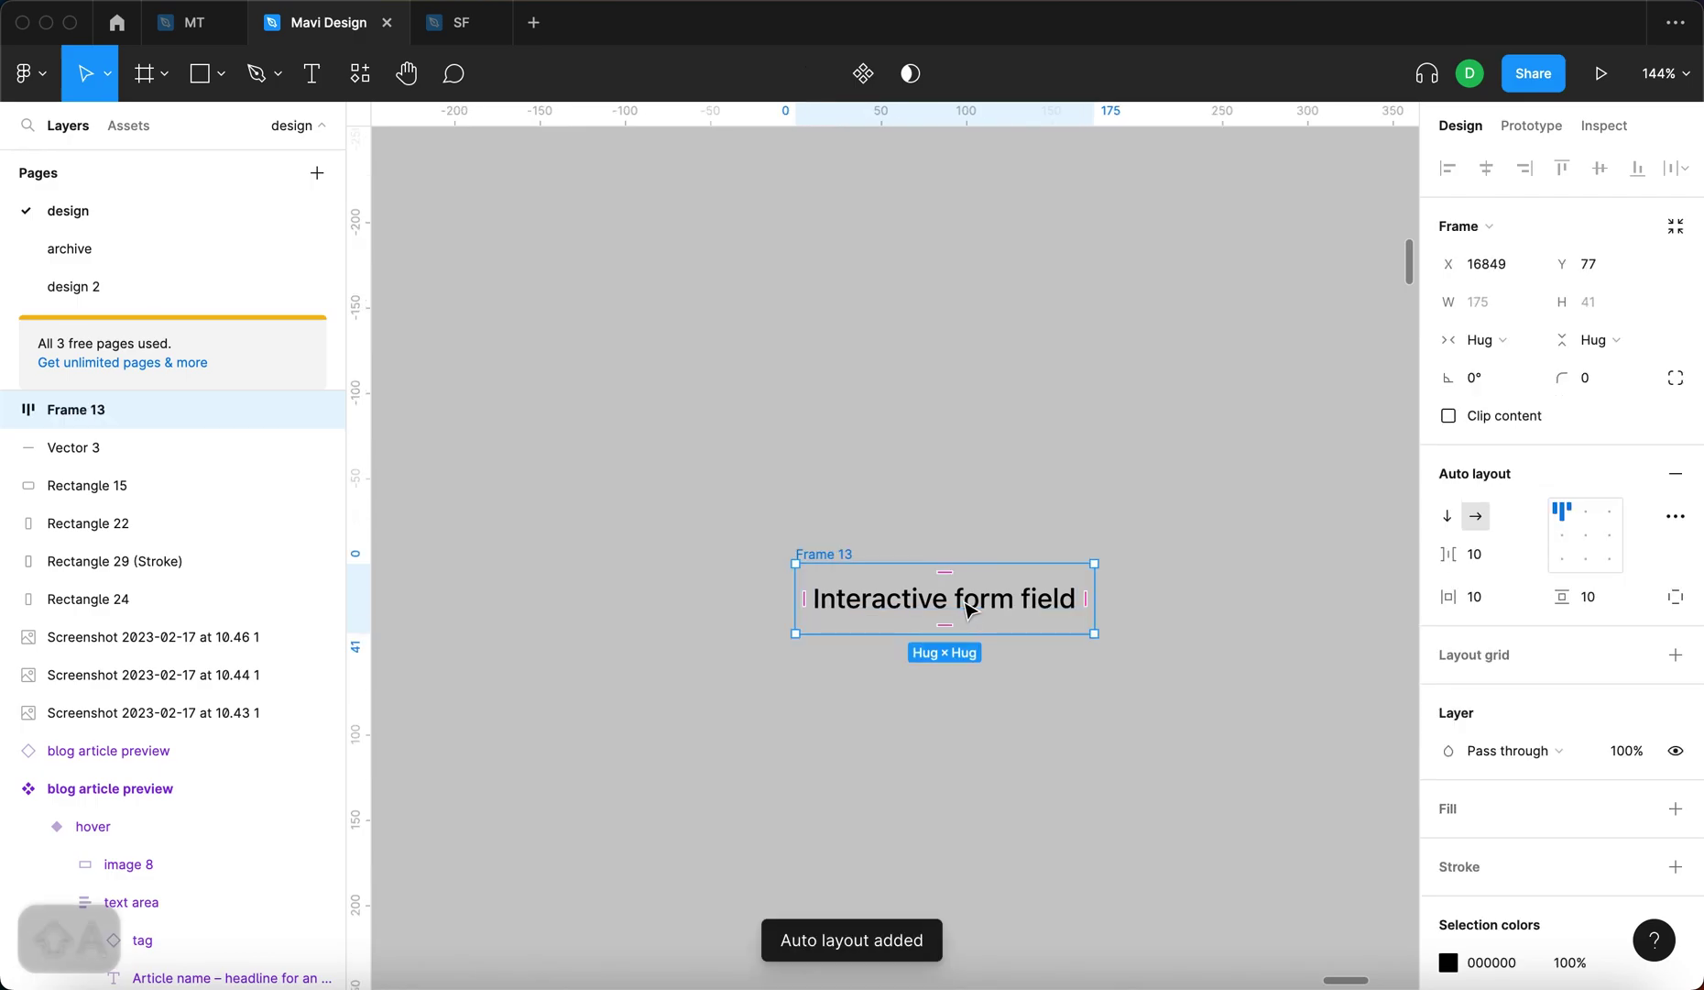
key(Return)
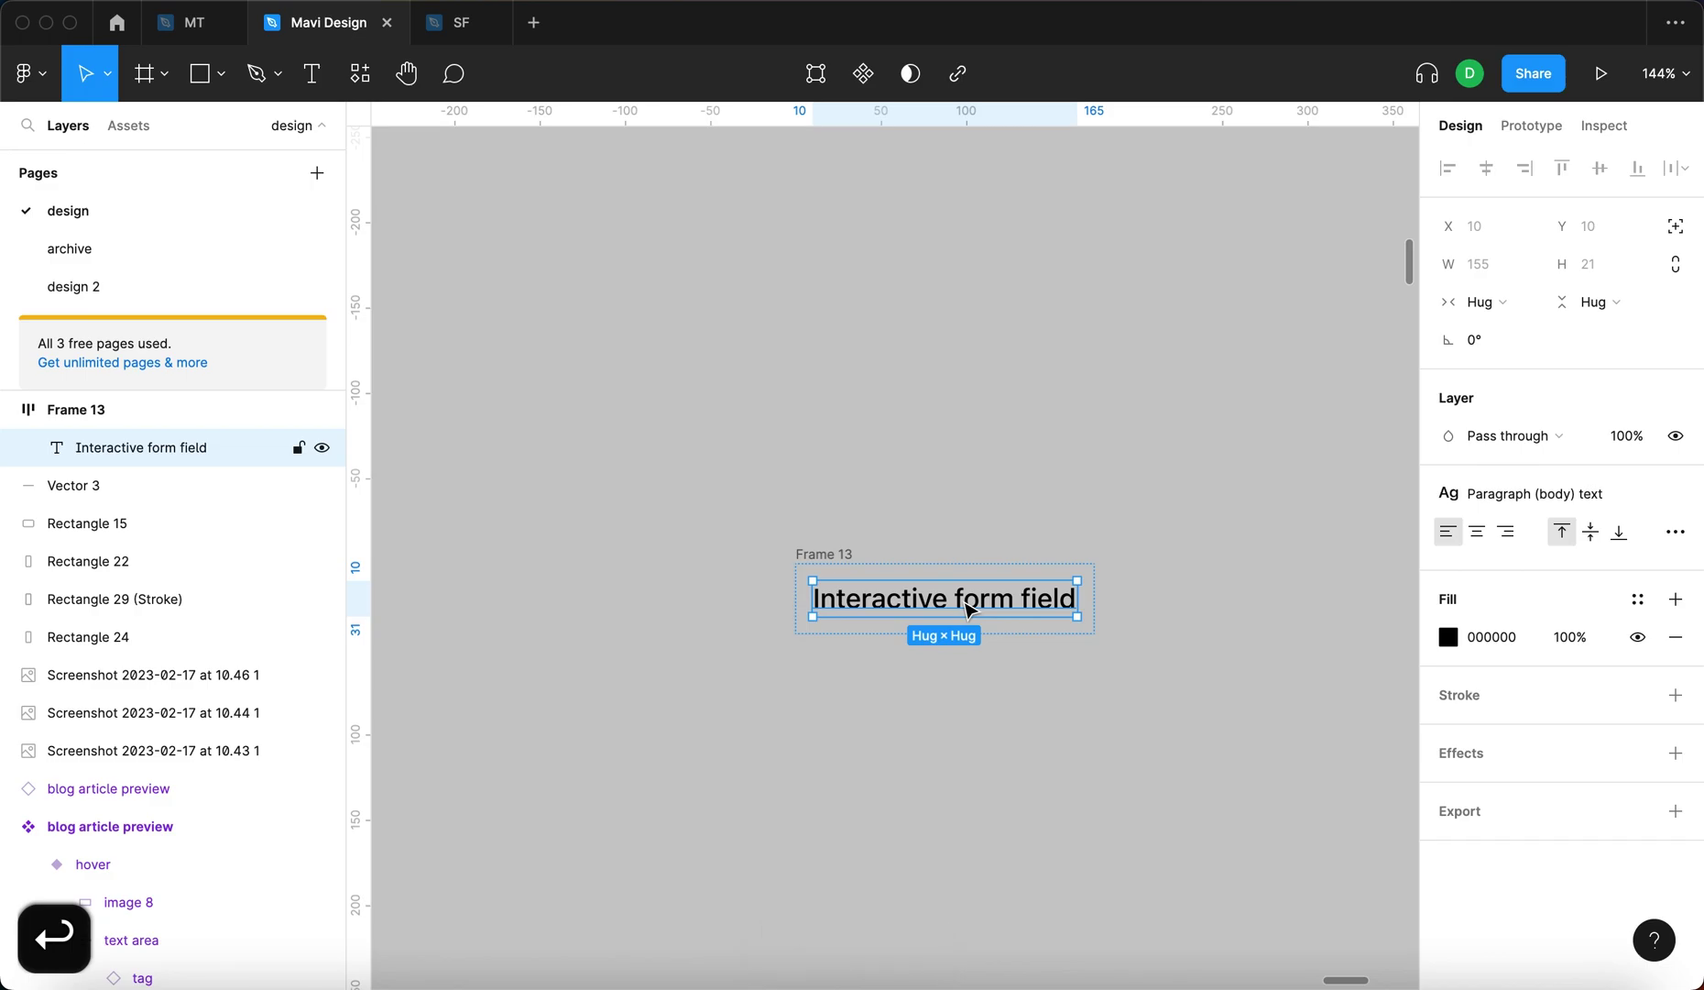
click(1484, 302)
click(1503, 331)
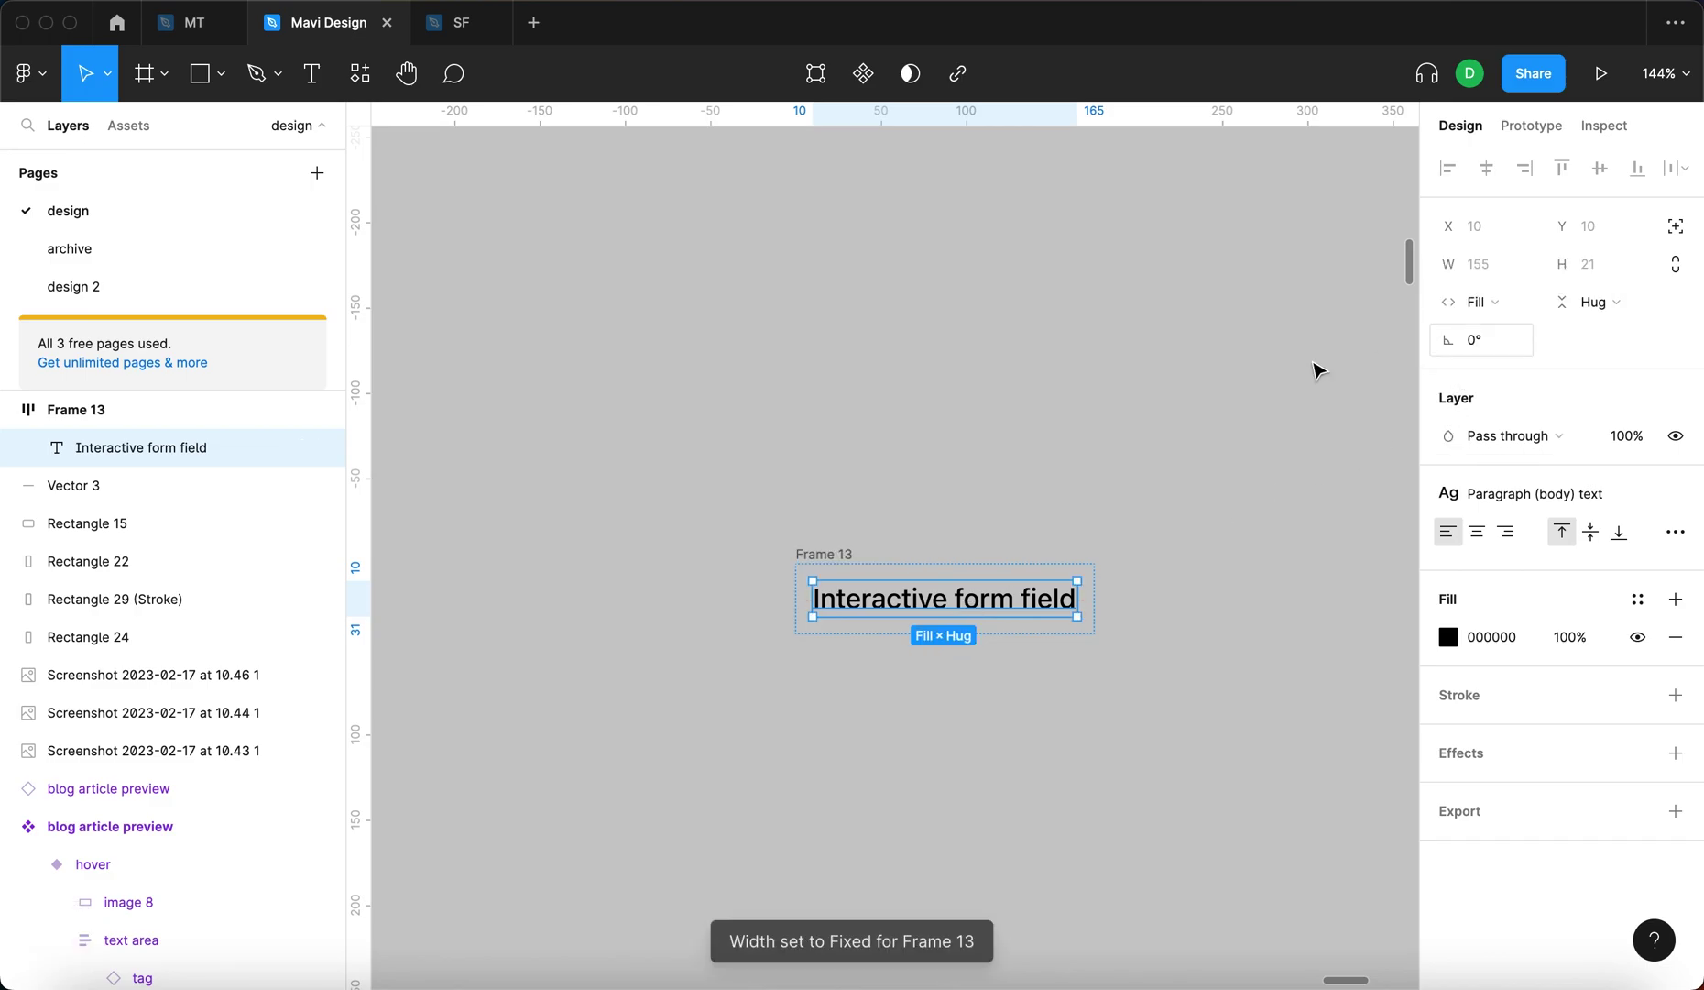
click(1386, 347)
click(1086, 579)
drag(1097, 574, 1141, 598)
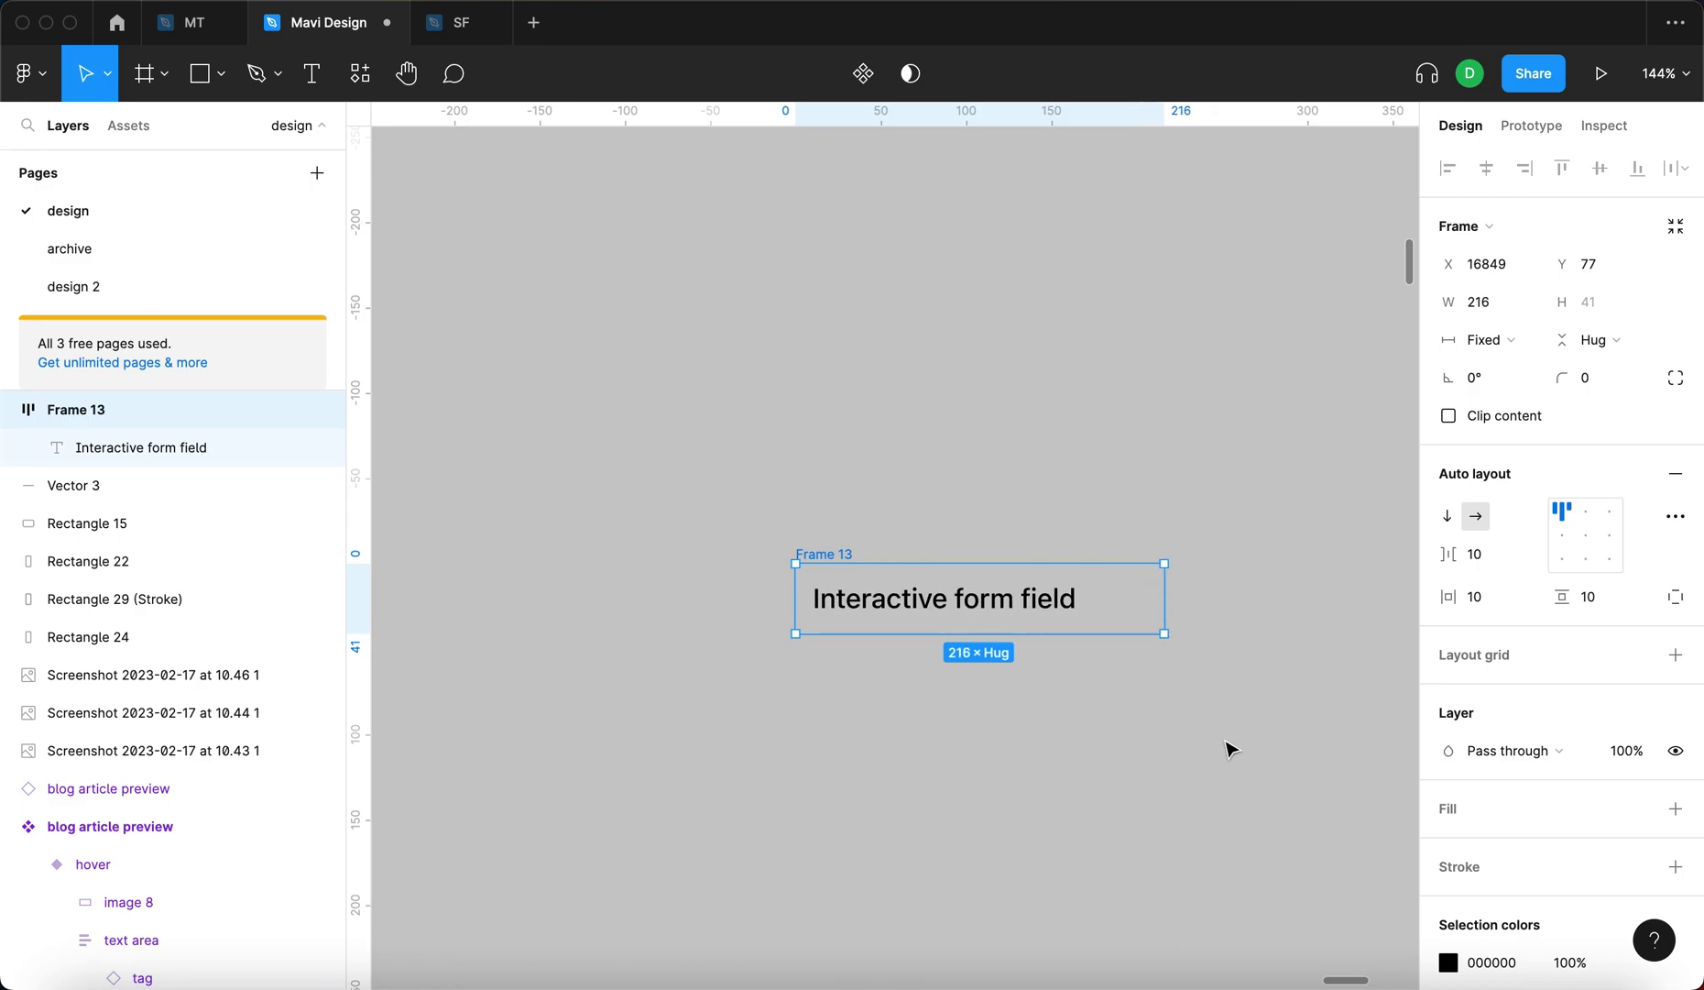
Set the frame's vertical padding to 16 and horizontal padding to 24
click(1619, 604)
key(Up)
key(Up)
key(Up)
key(Up)
key(Up)
key(Up)
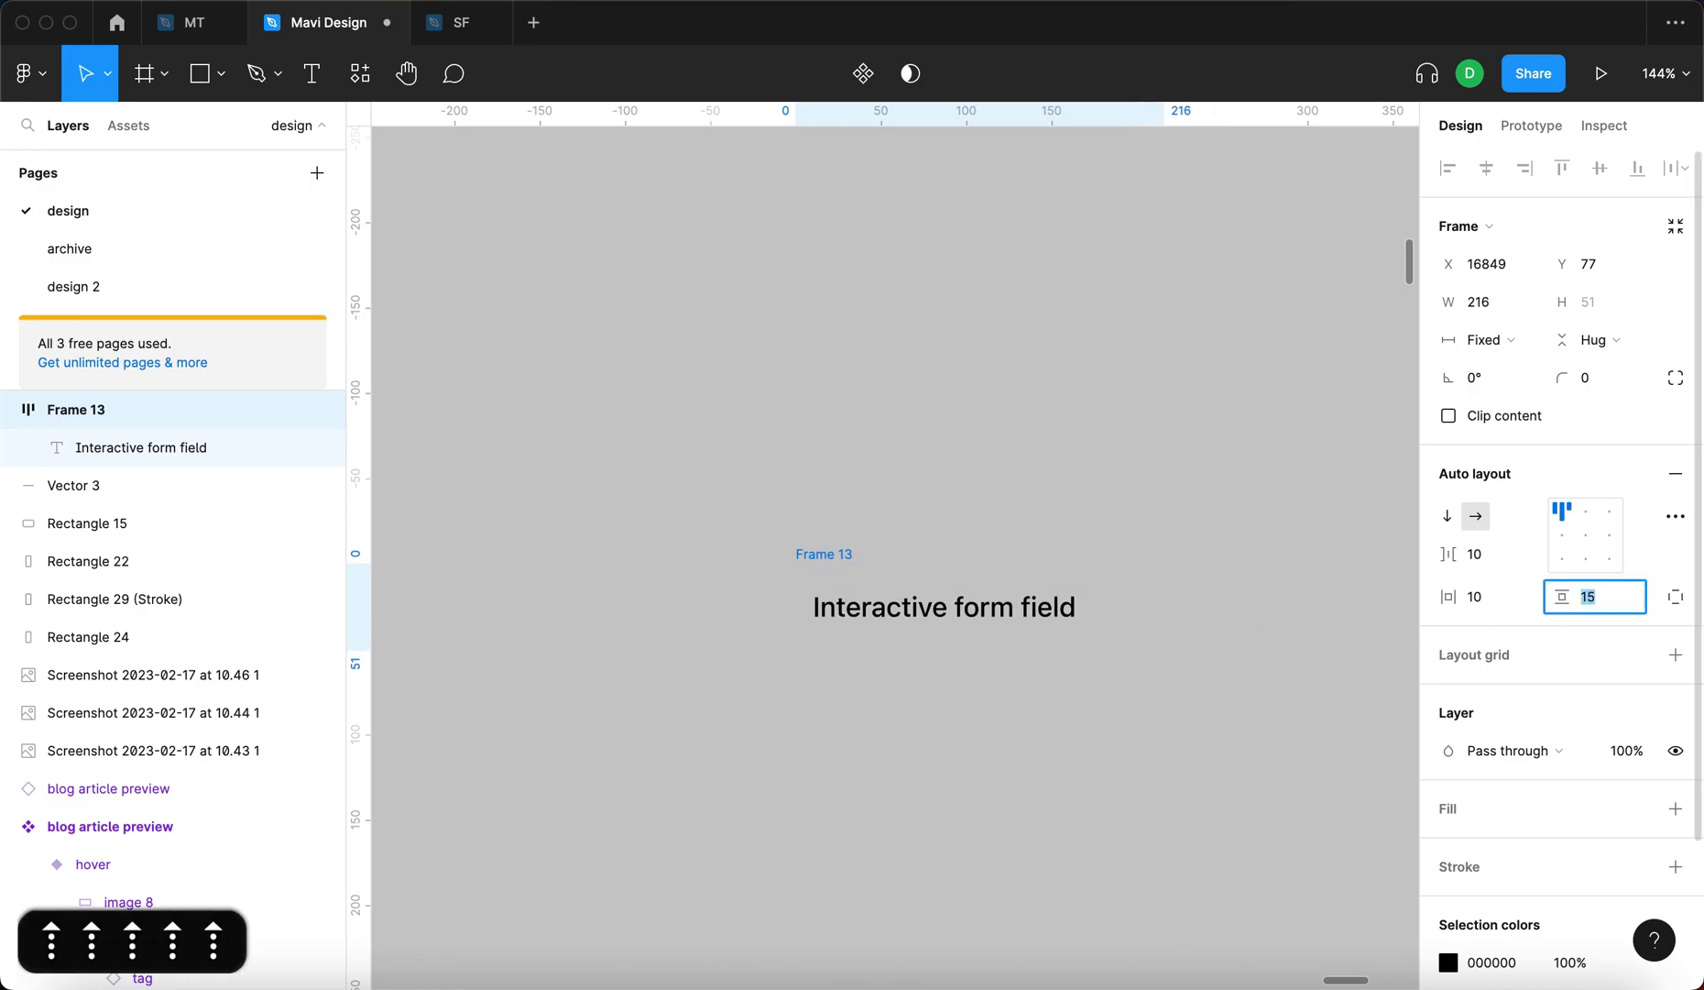
click(1503, 600)
key(Up)
key(Up)
key(Up)
key(Up)
key(Up)
key(Up)
key(Up)
key(Up)
key(Up)
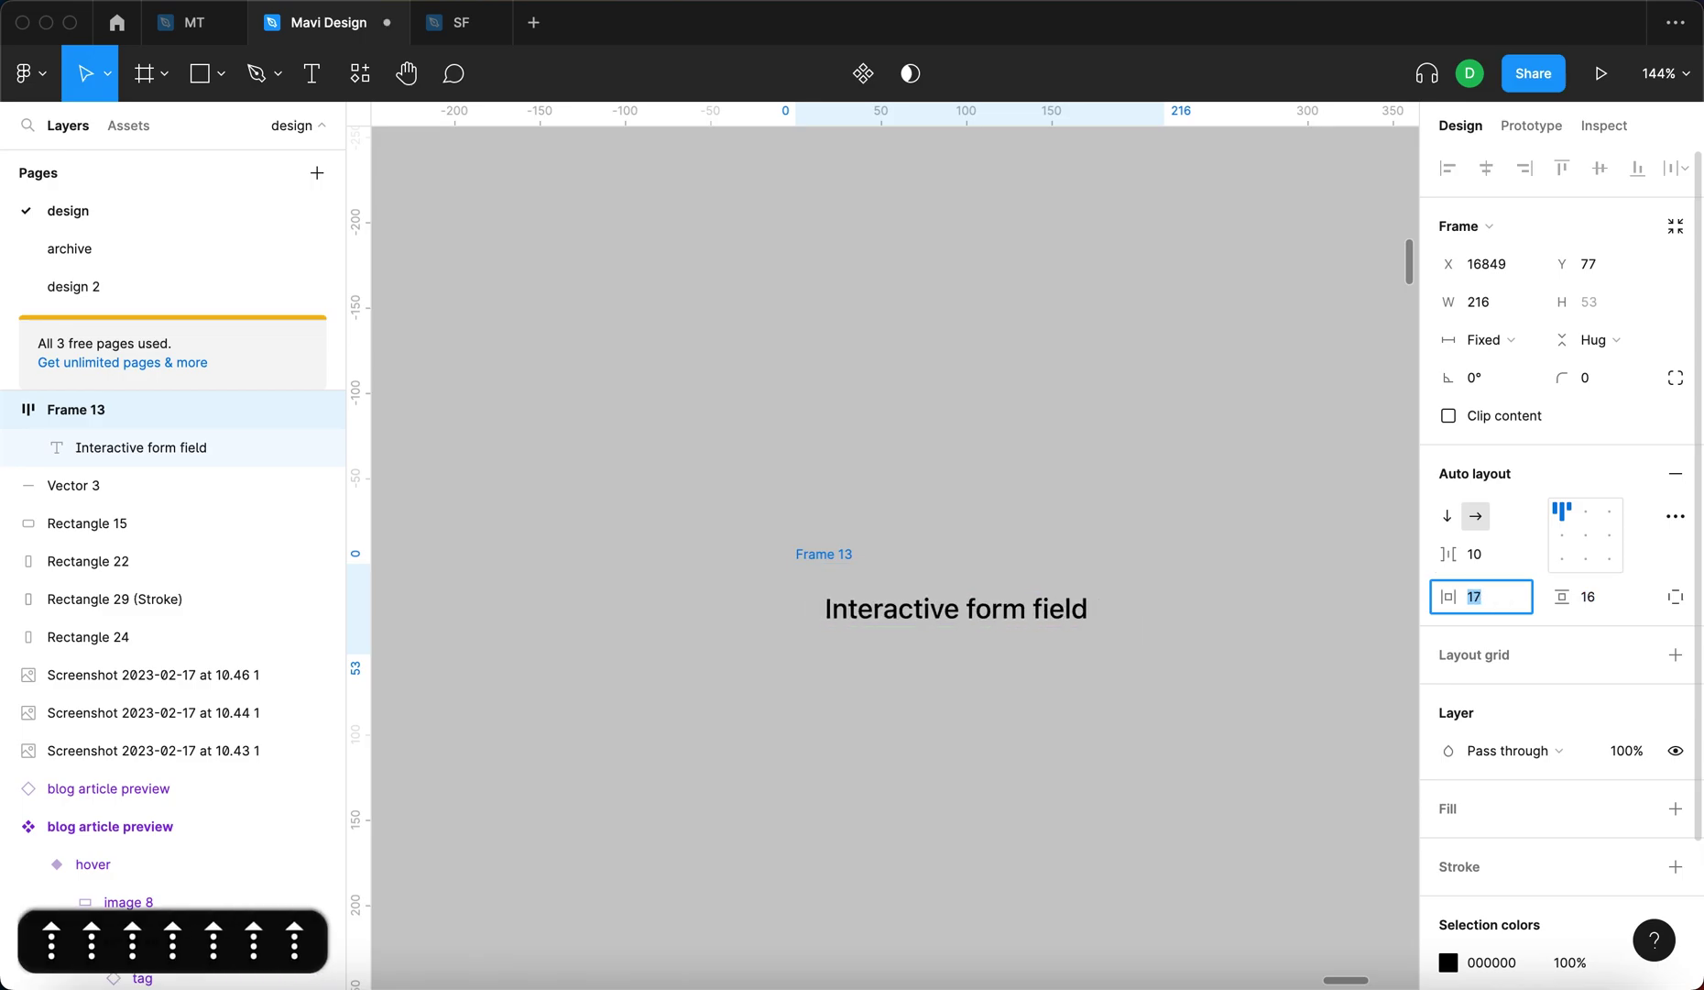
key(Up)
key(Up)
key(Up)
key(Up)
key(Up)
key(Up)
key(Down)
key(Return)
Move Frame 13 up and to the left
click(883, 704)
drag(838, 553, 825, 498)
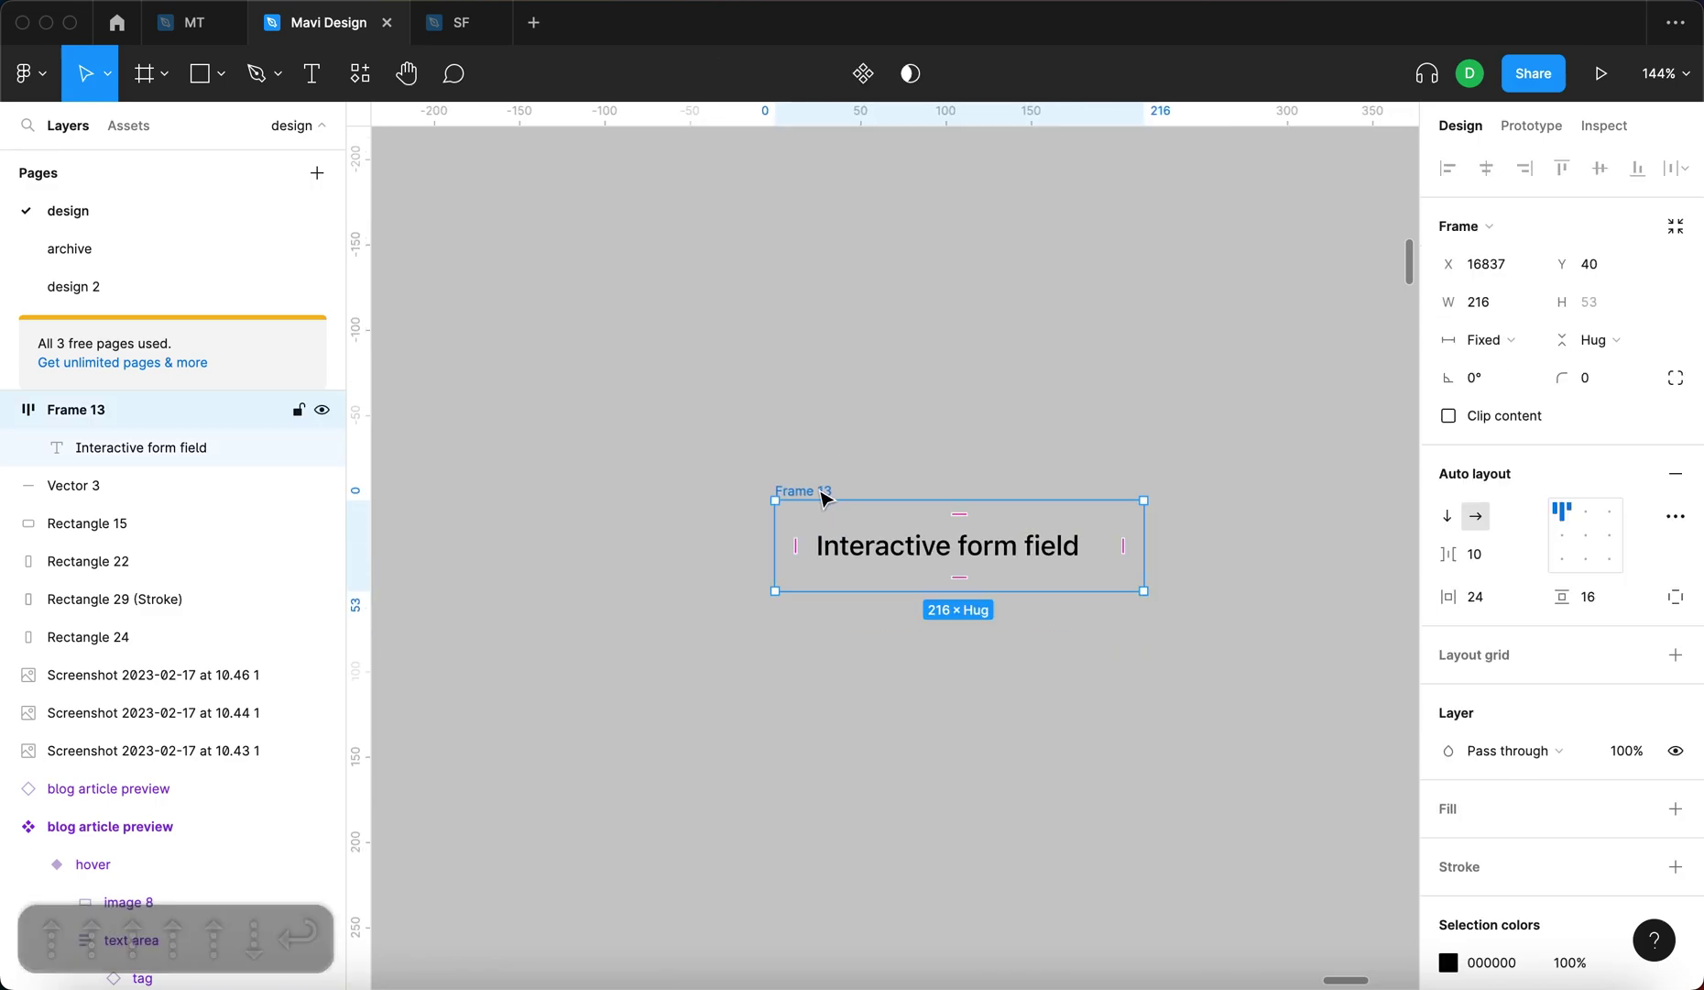
click(845, 487)
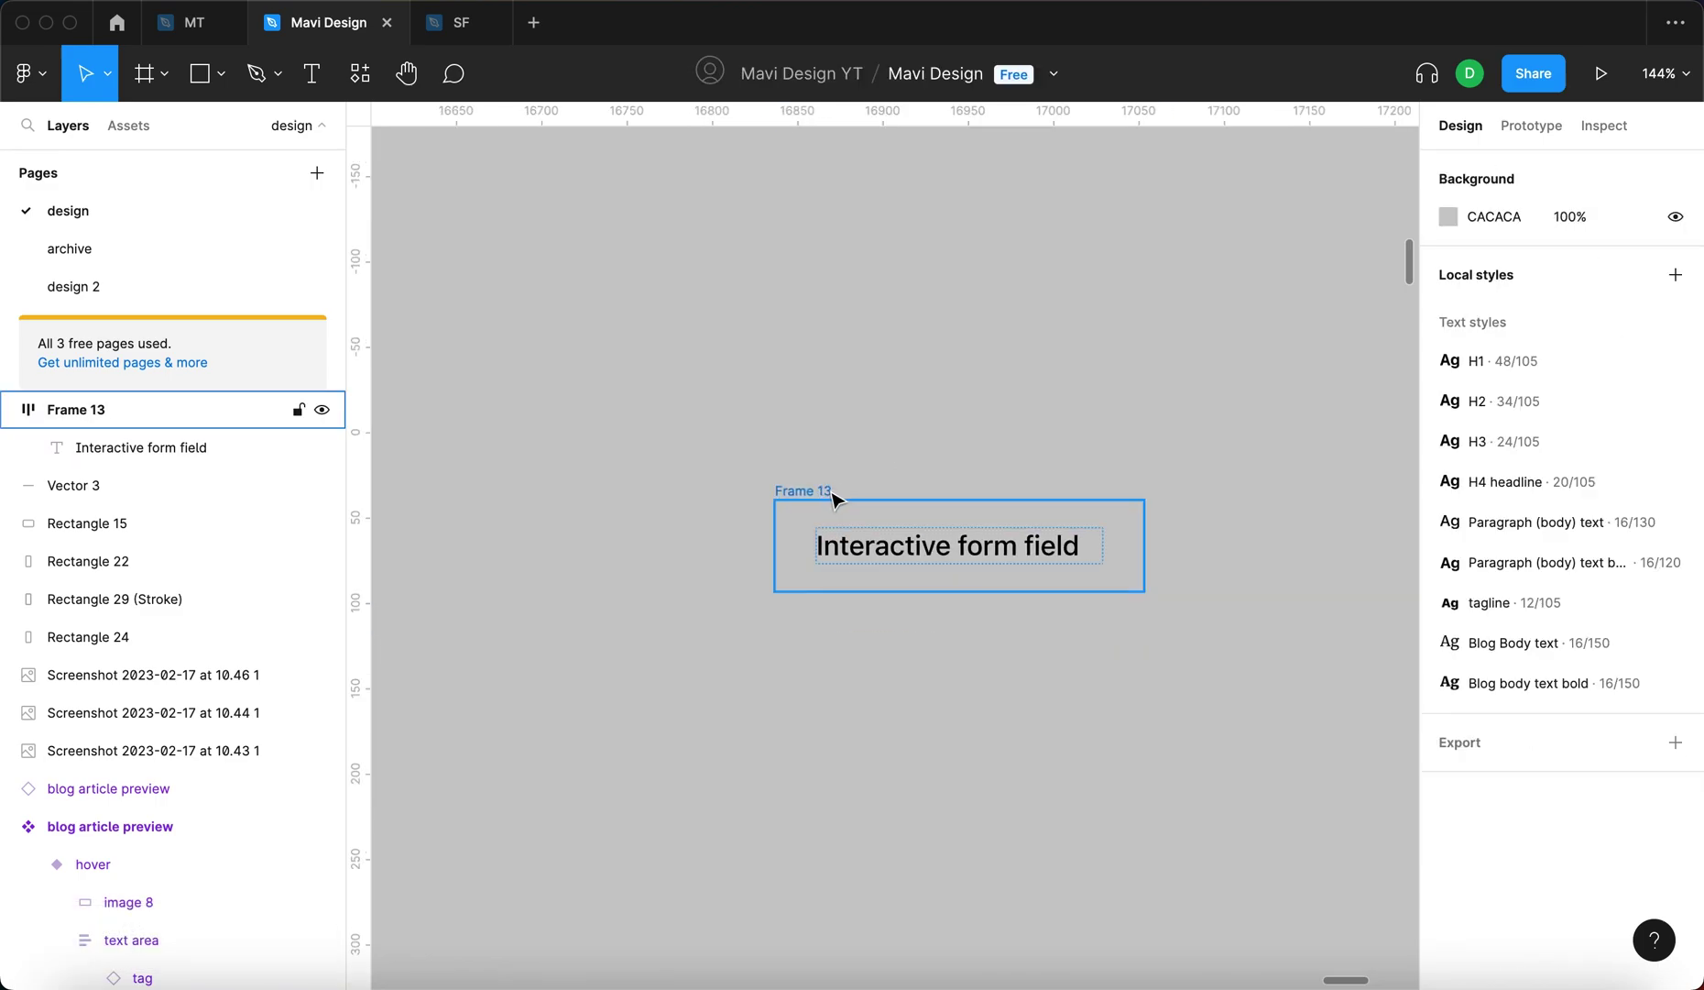
drag(829, 490, 772, 456)
scroll(1521, 715, down, 3)
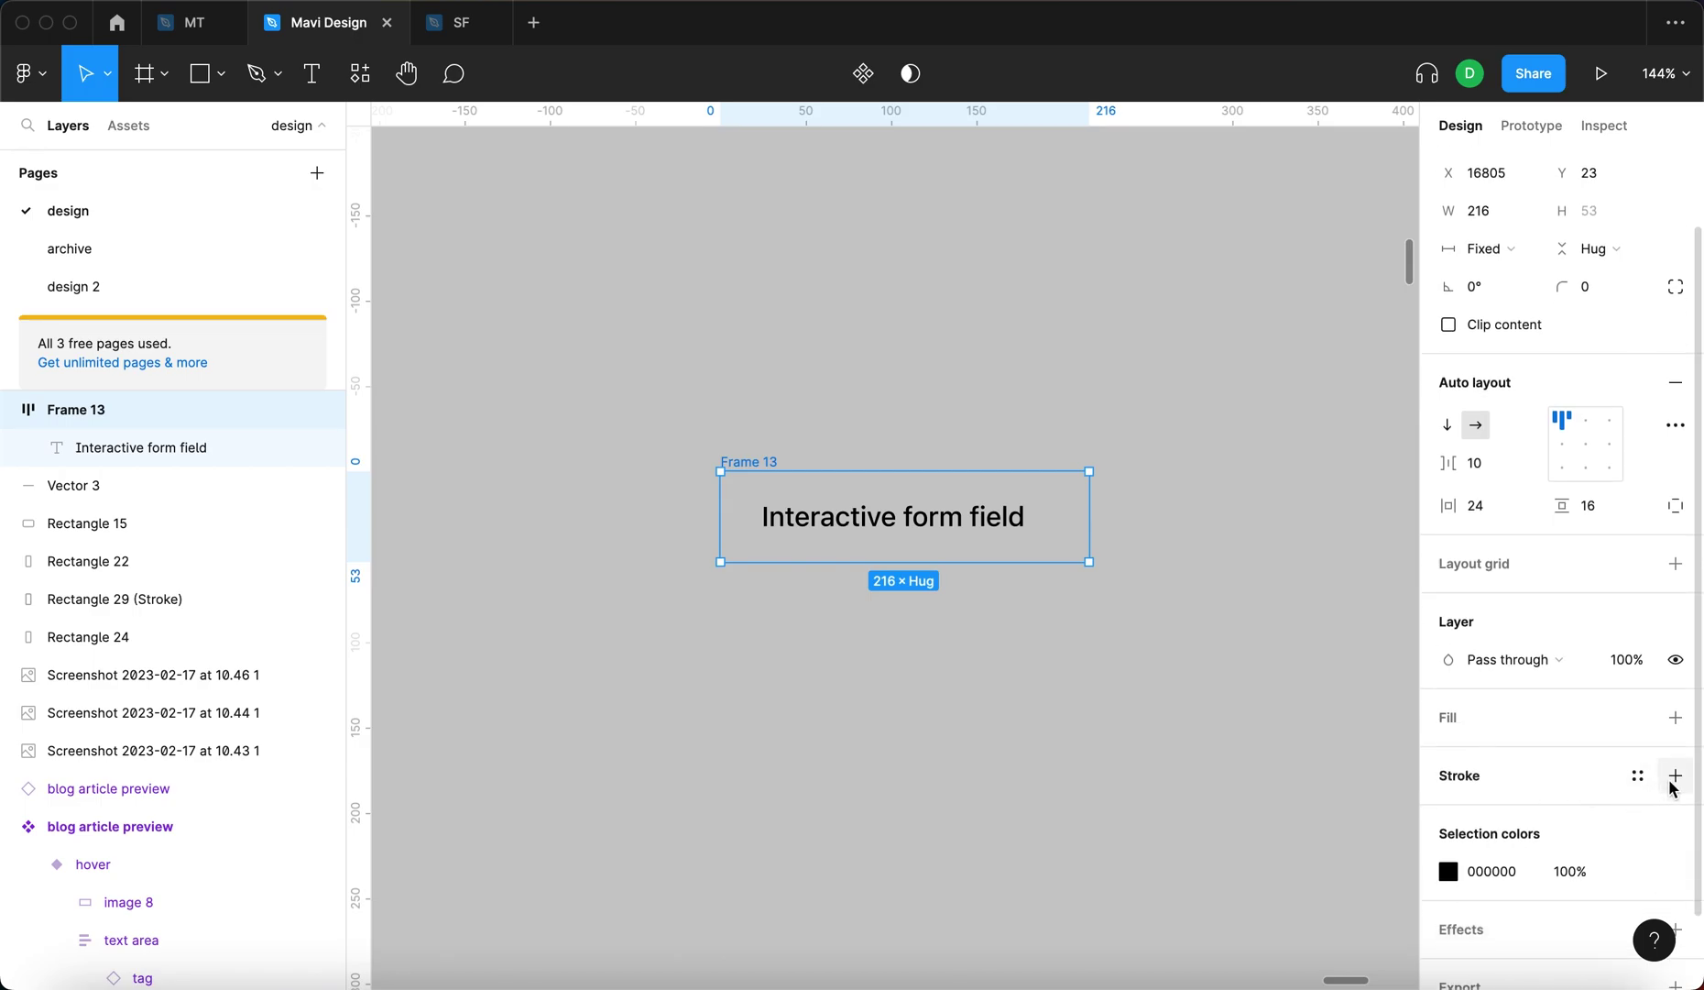
Give the frame a black border at 30% opacity
click(1675, 776)
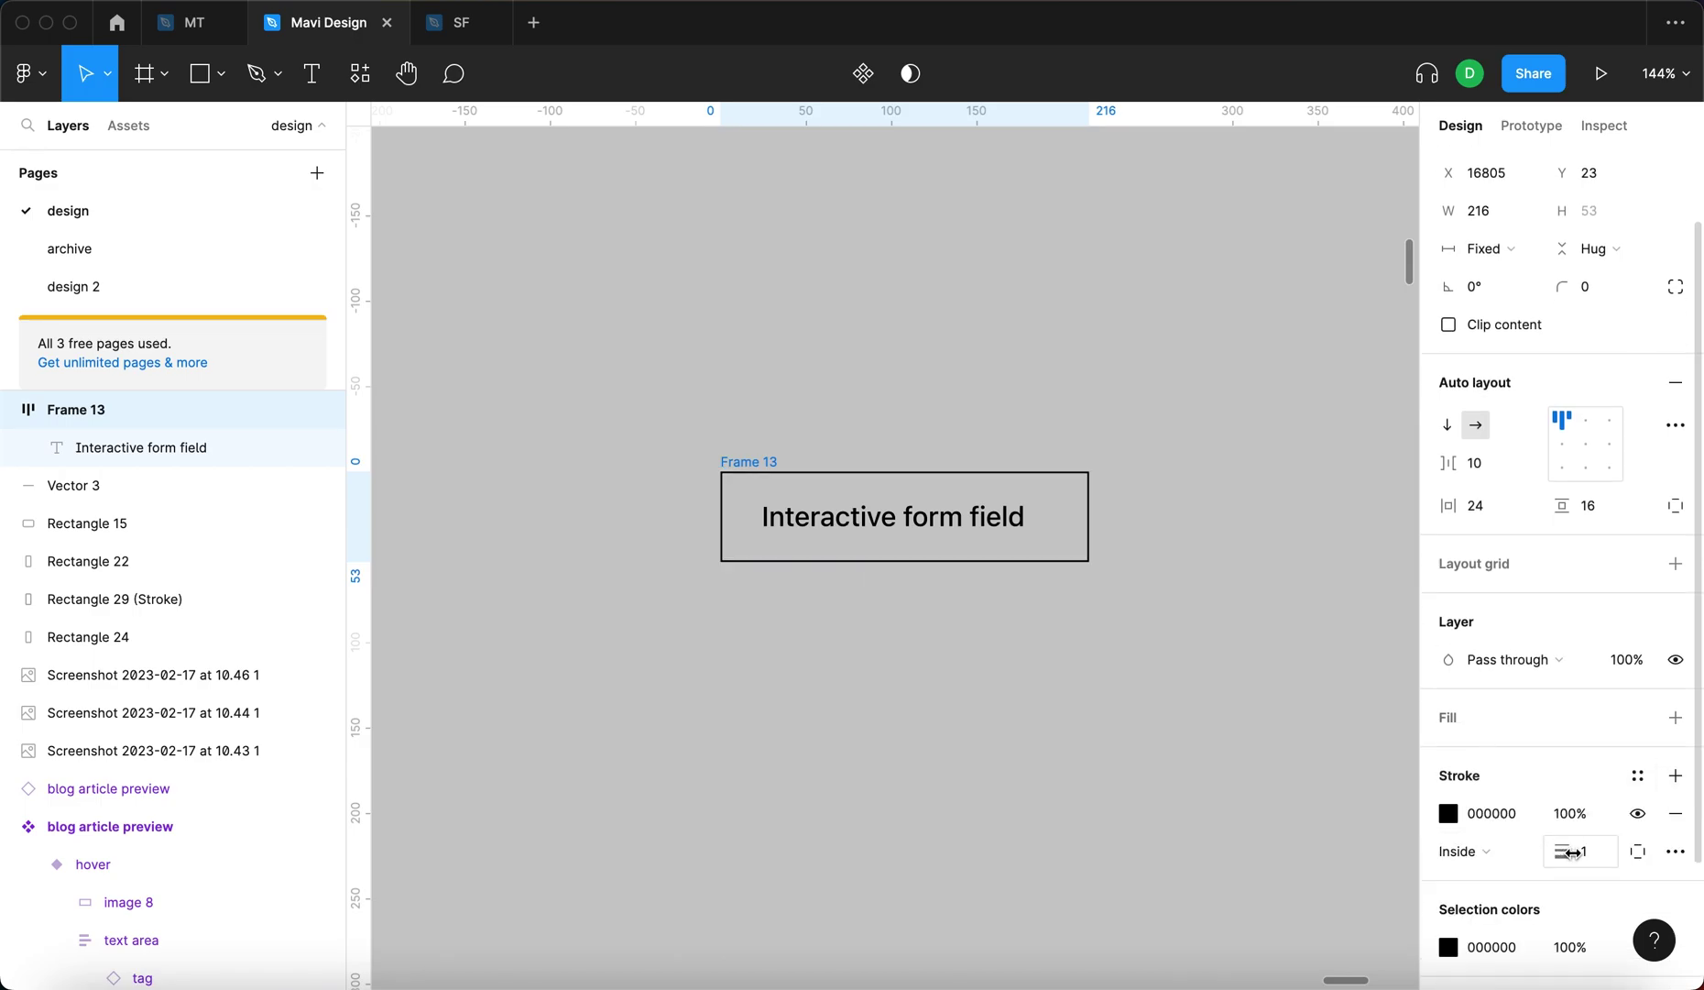
key(shift+Down)
key(shift+Down)
key(shift+Down)
key(shift+Down)
key(shift+Down)
key(shift+Down)
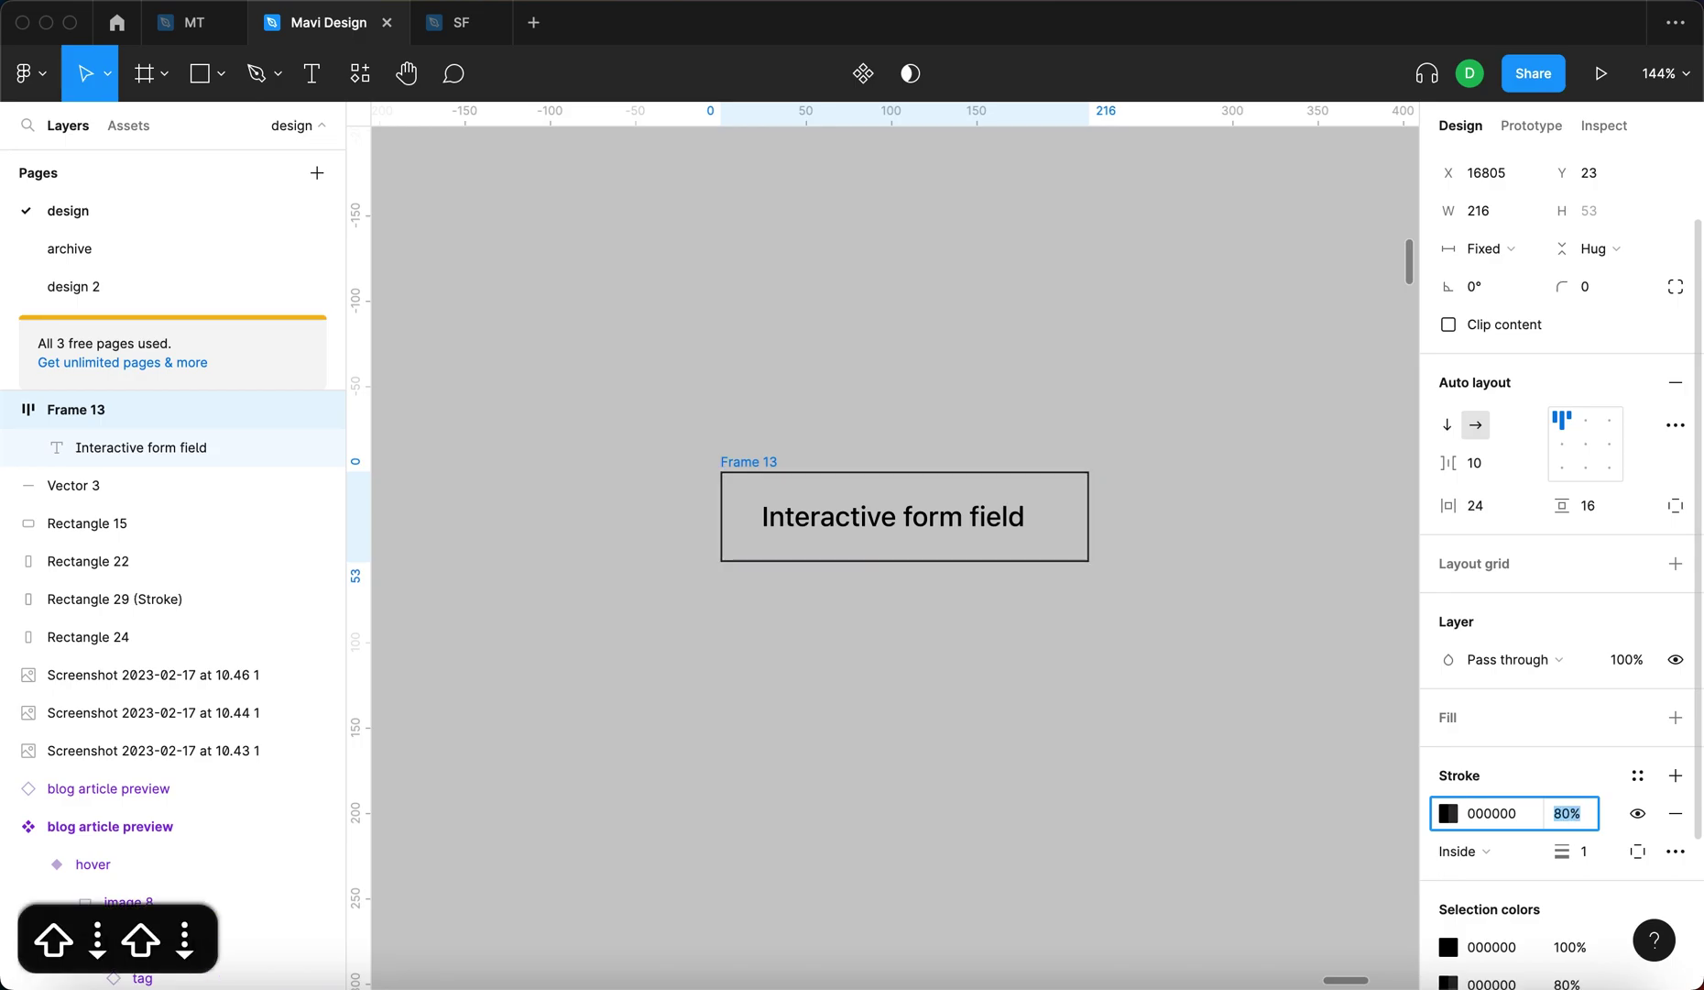
key(shift+Down)
key(shift+Down)
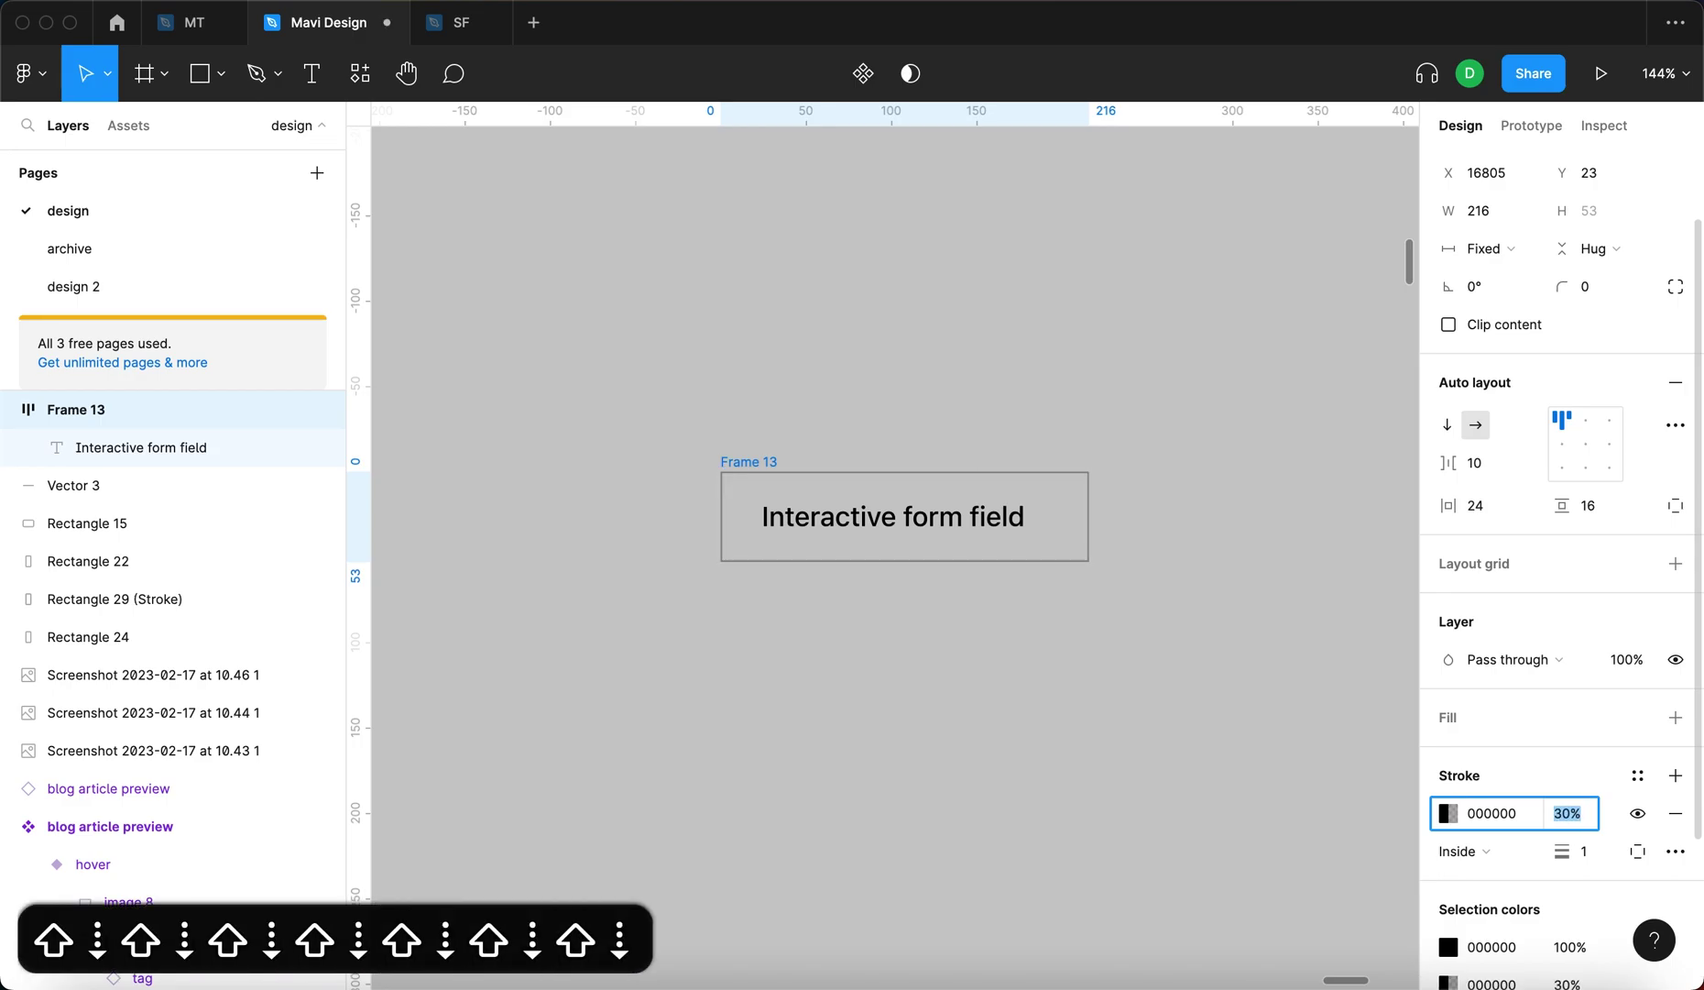
key(Return)
click(1328, 788)
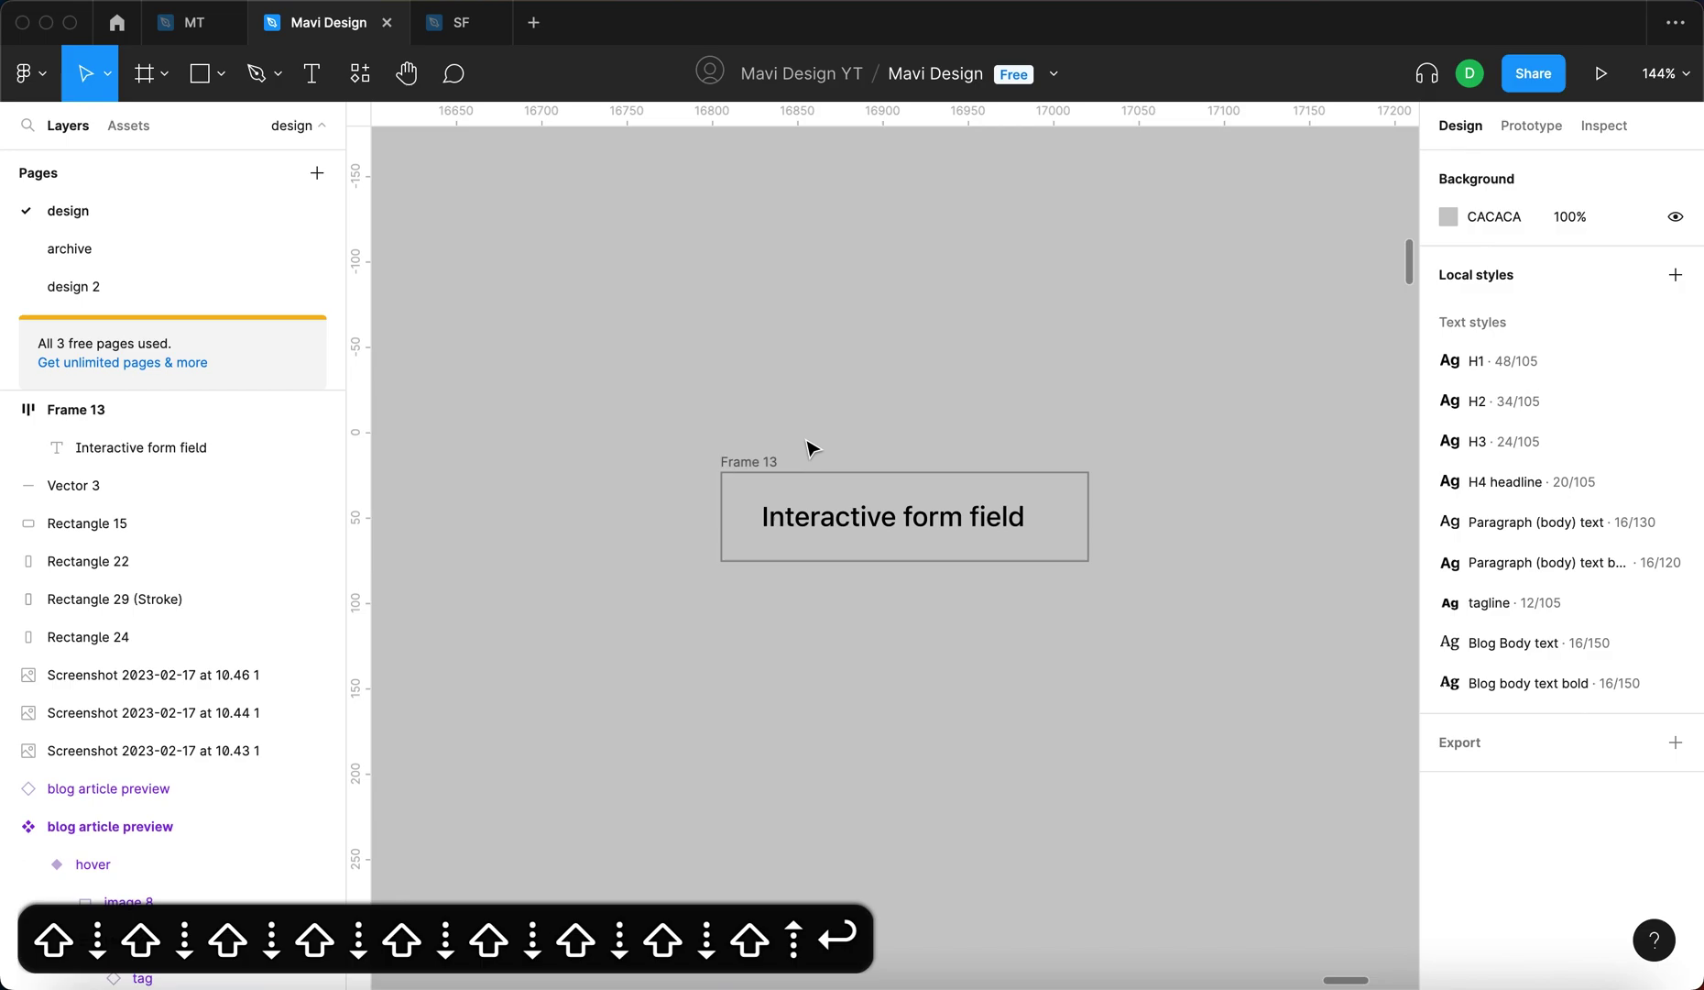
Round the frame's corners to a radius of 8
click(749, 461)
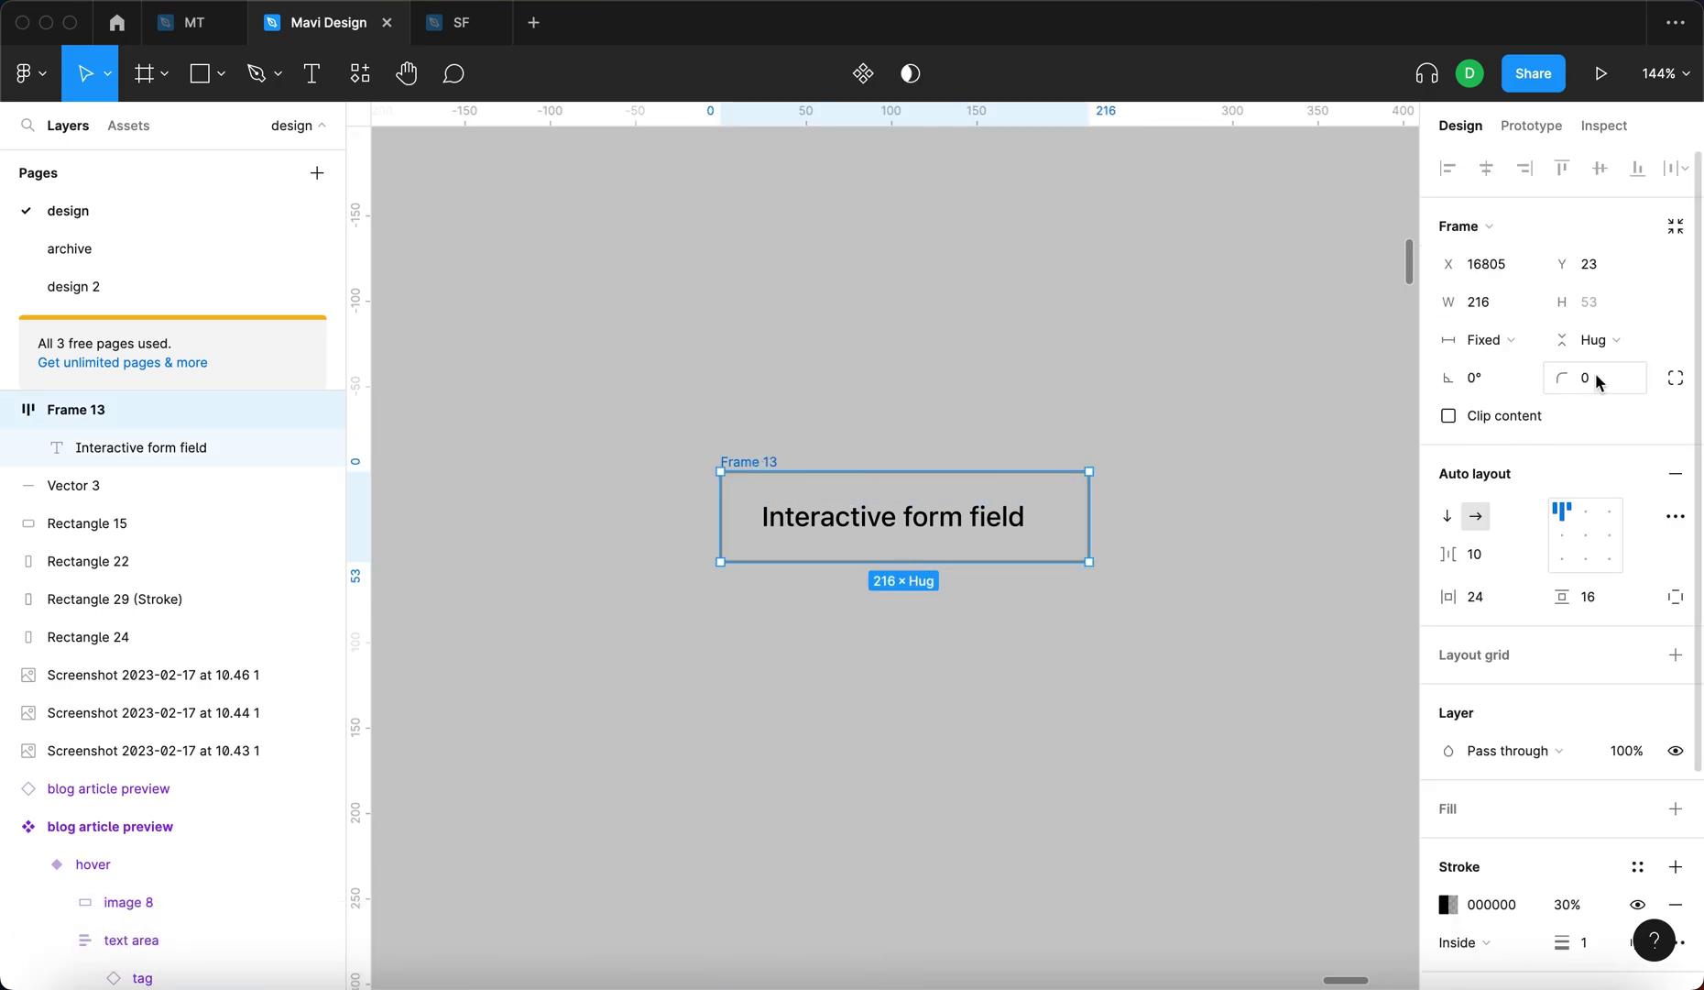
key(shift+Up)
key(shift+Down)
key(Up)
key(Up)
key(Up)
key(Up)
key(Up)
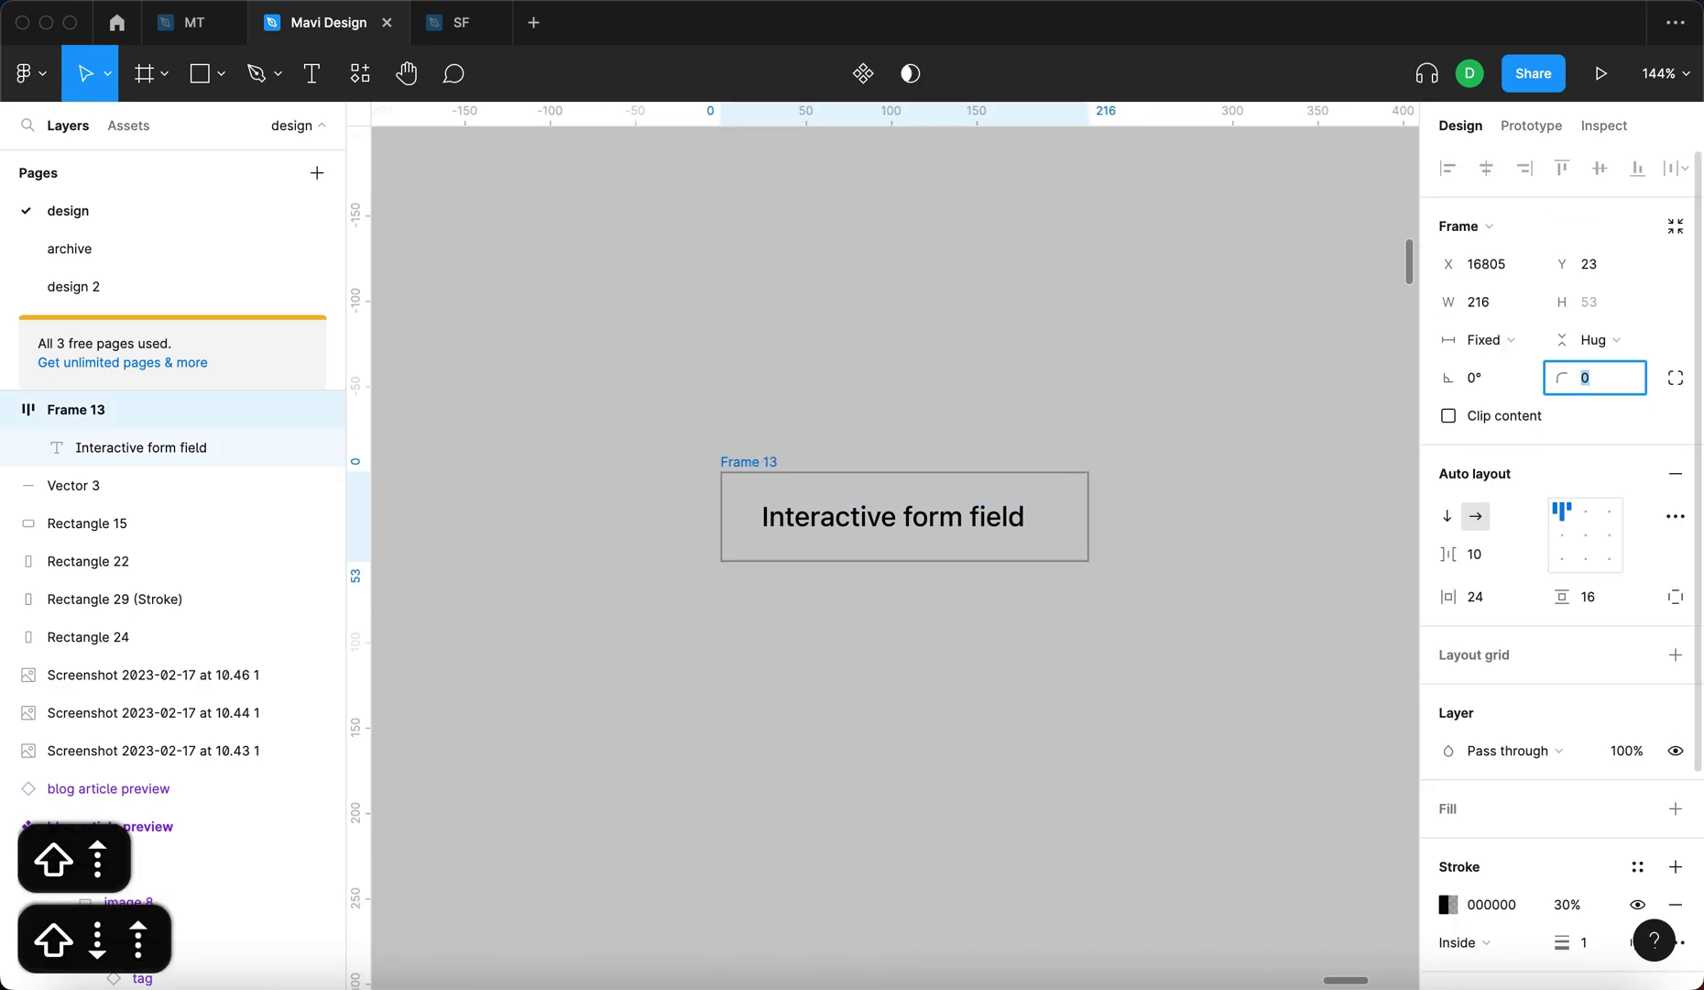
key(Up)
key(Up)
key(Up)
key(Return)
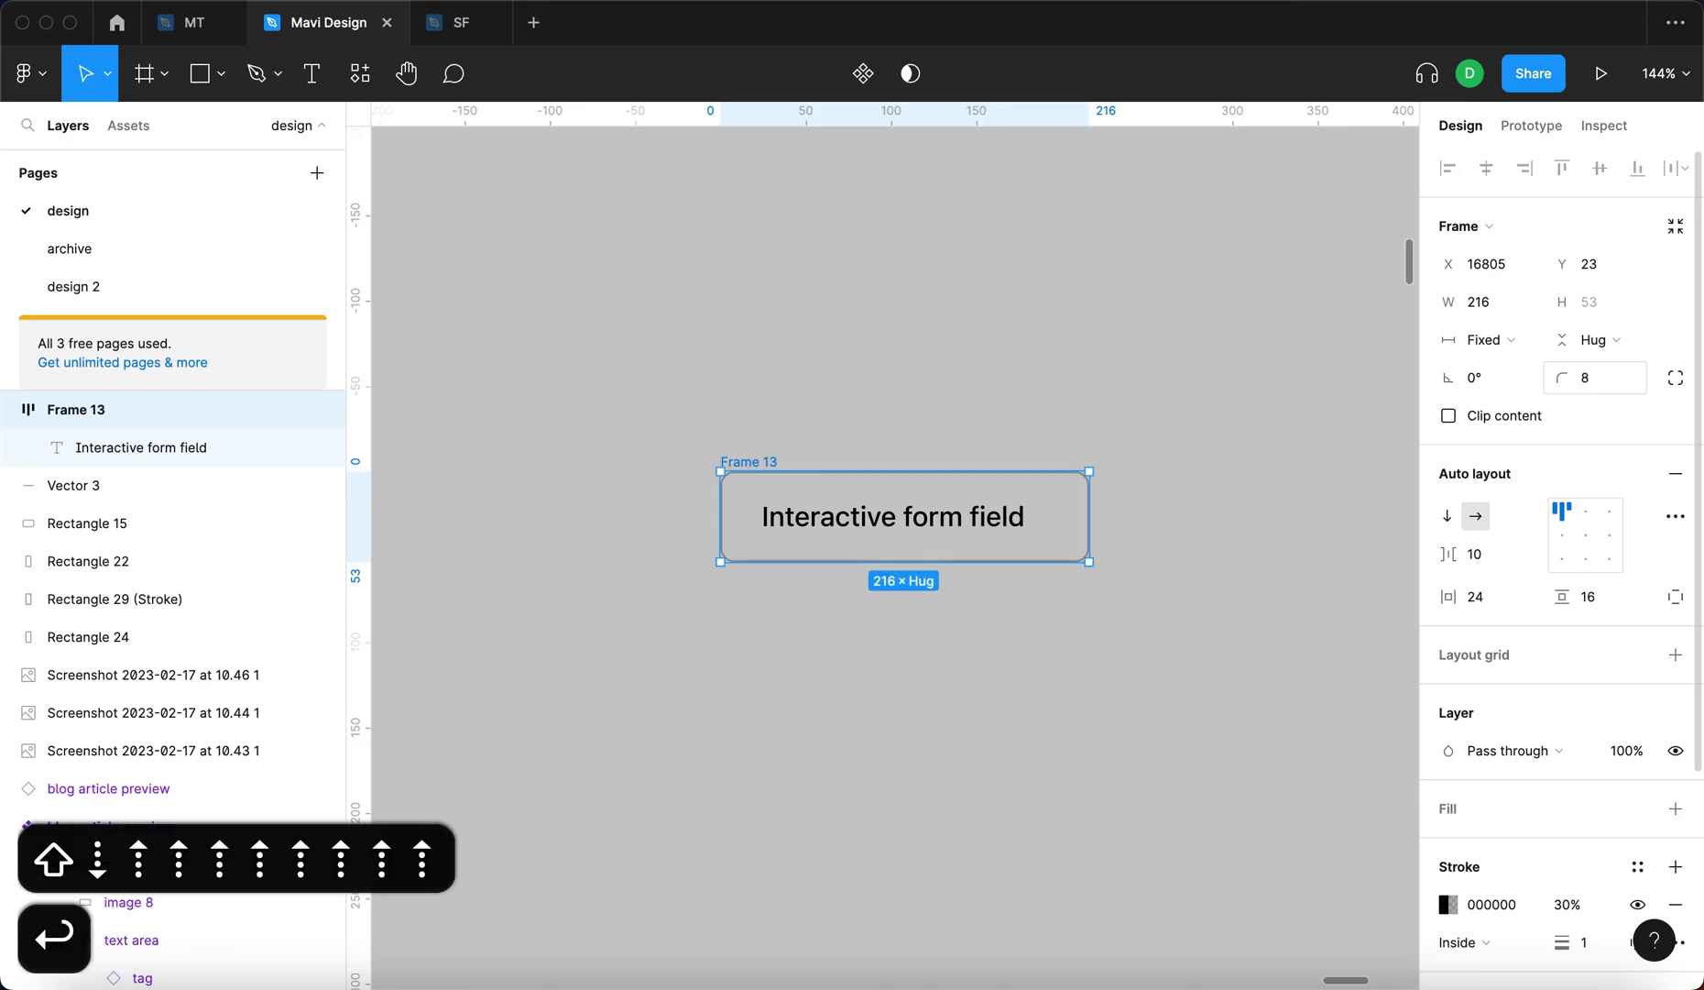
click(1289, 396)
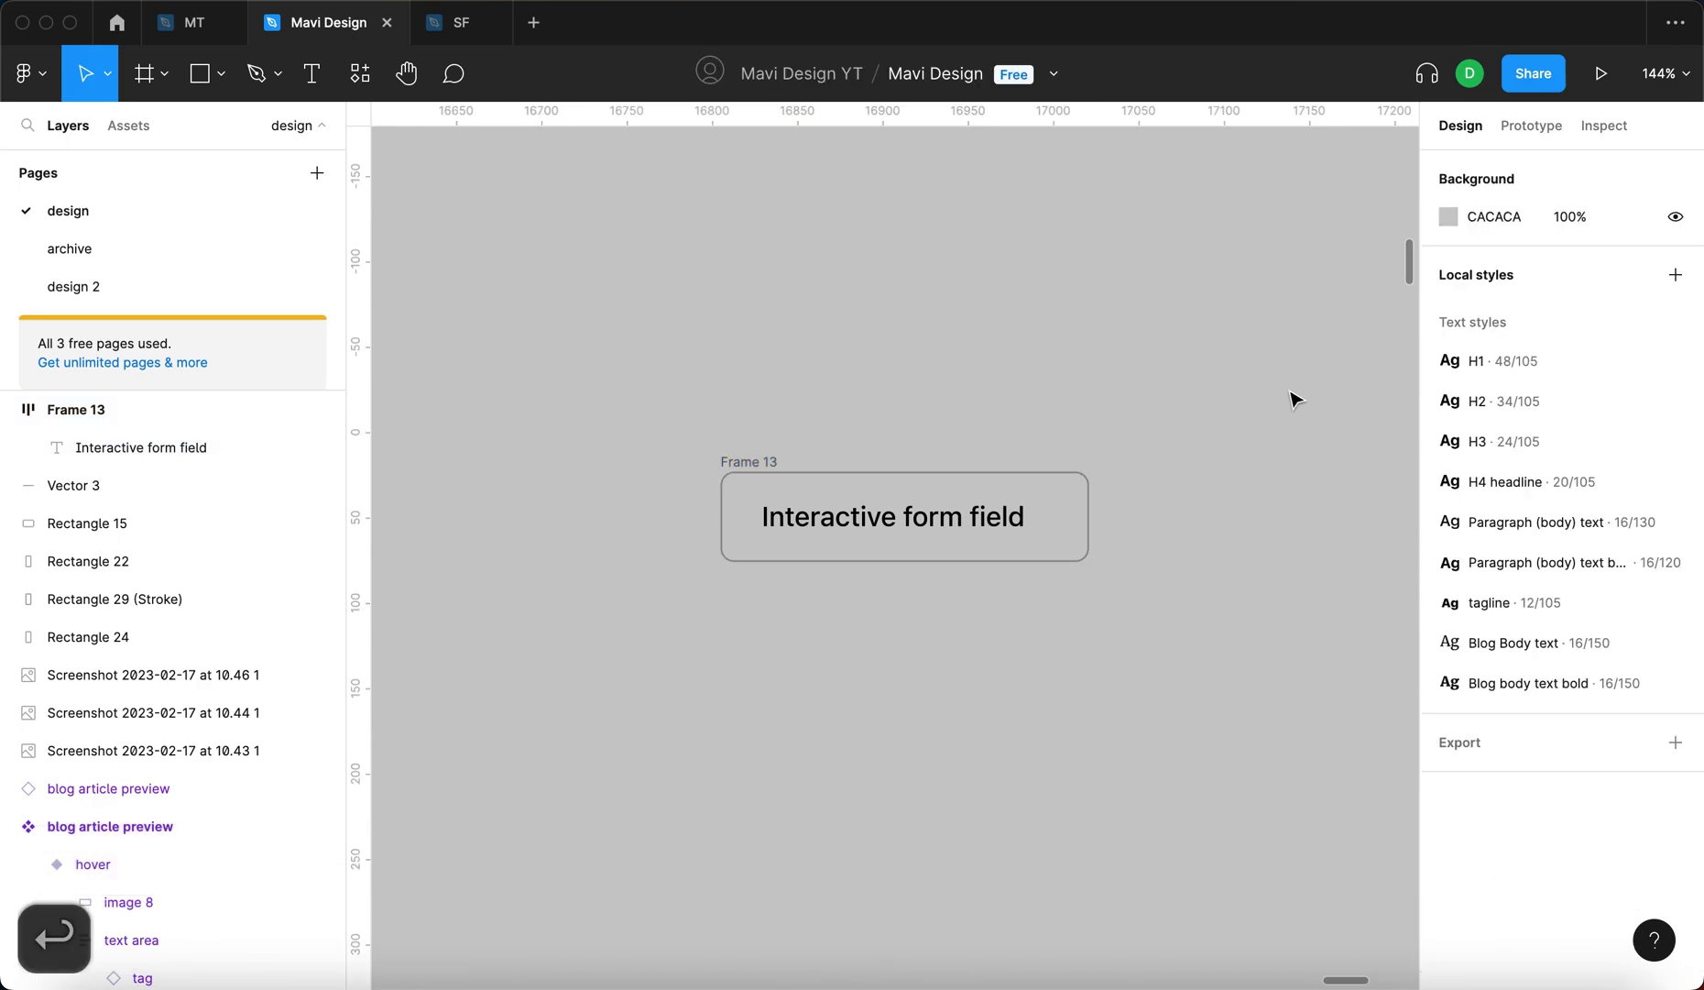
Set the frame's horizontal padding to 20
click(772, 462)
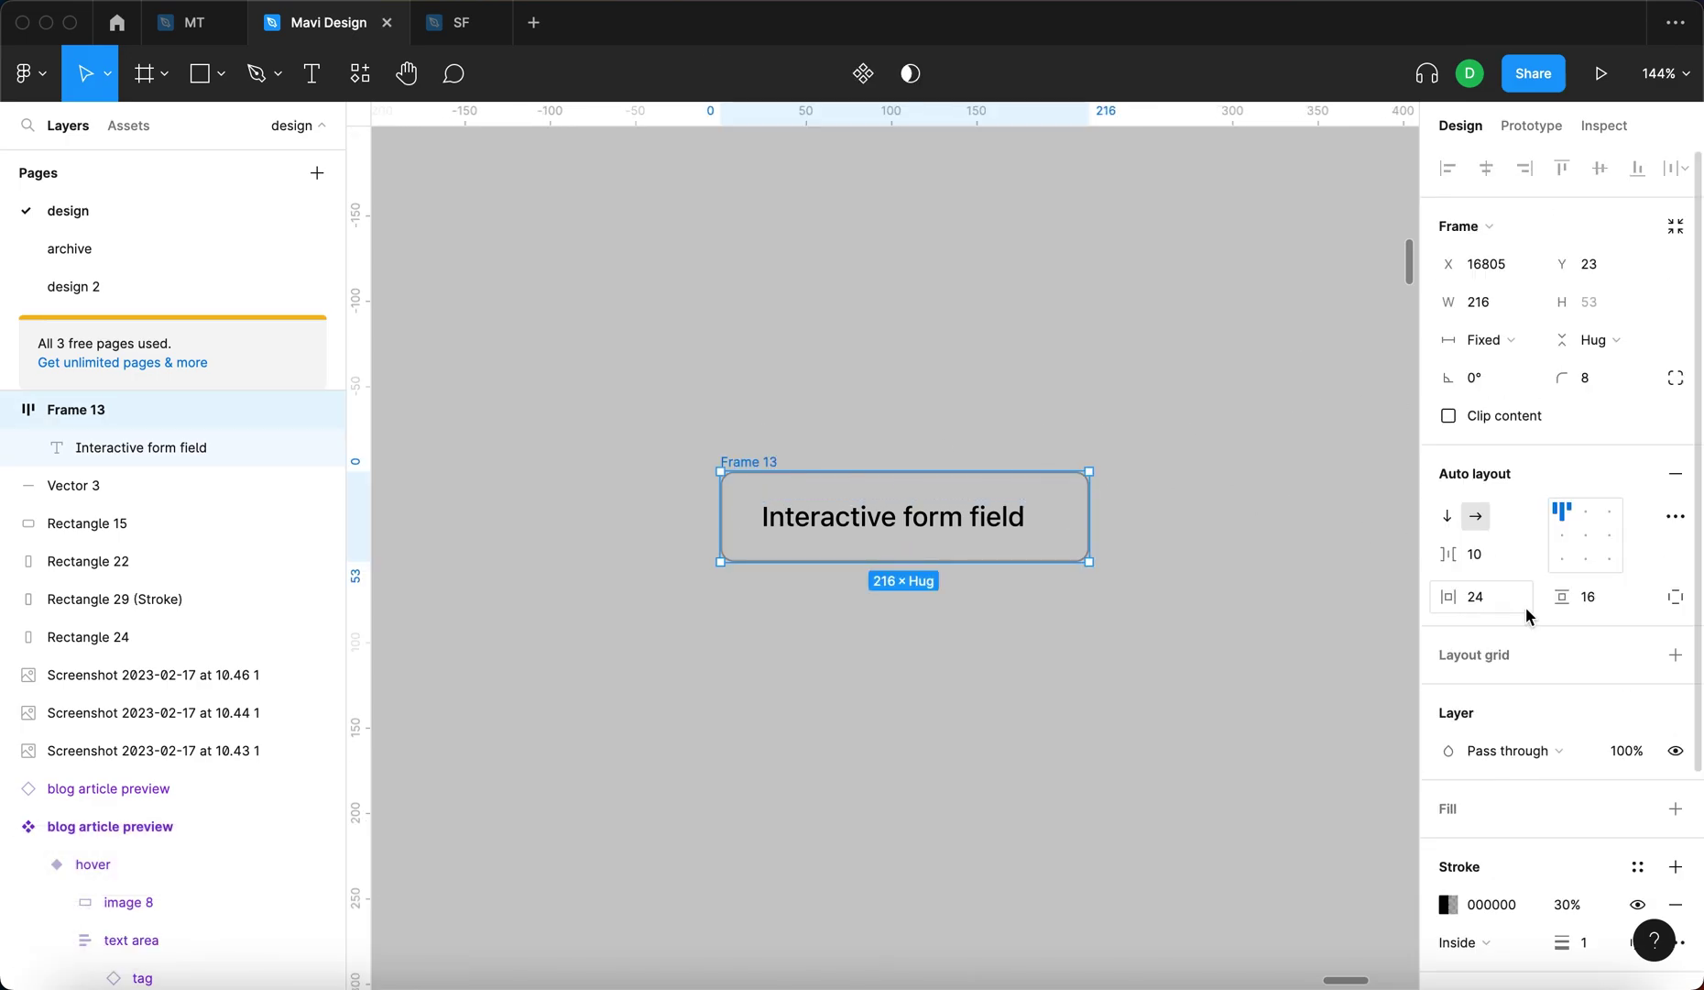
key(shift+Down)
key(Up)
key(Up)
text(20)
key(Return)
click(1136, 454)
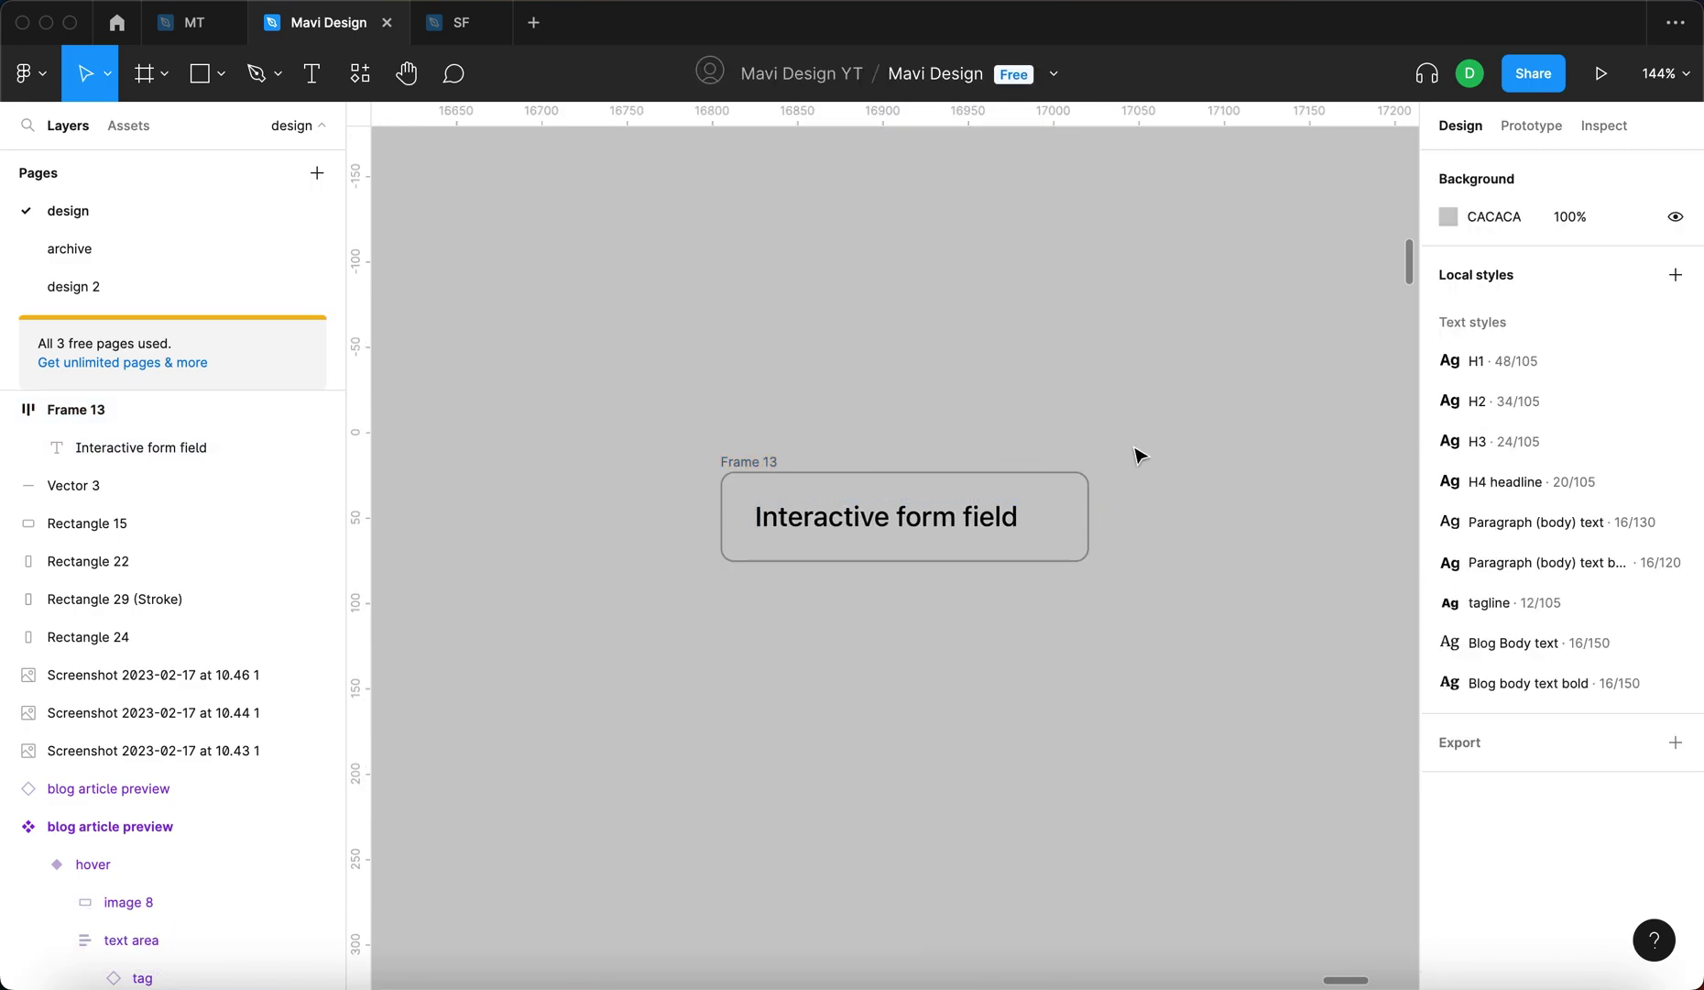
click(1086, 514)
Test narrowing the frame, then restore it to 242 wide so the text stays on one line
drag(1078, 507, 862, 513)
click(1081, 518)
click(861, 513)
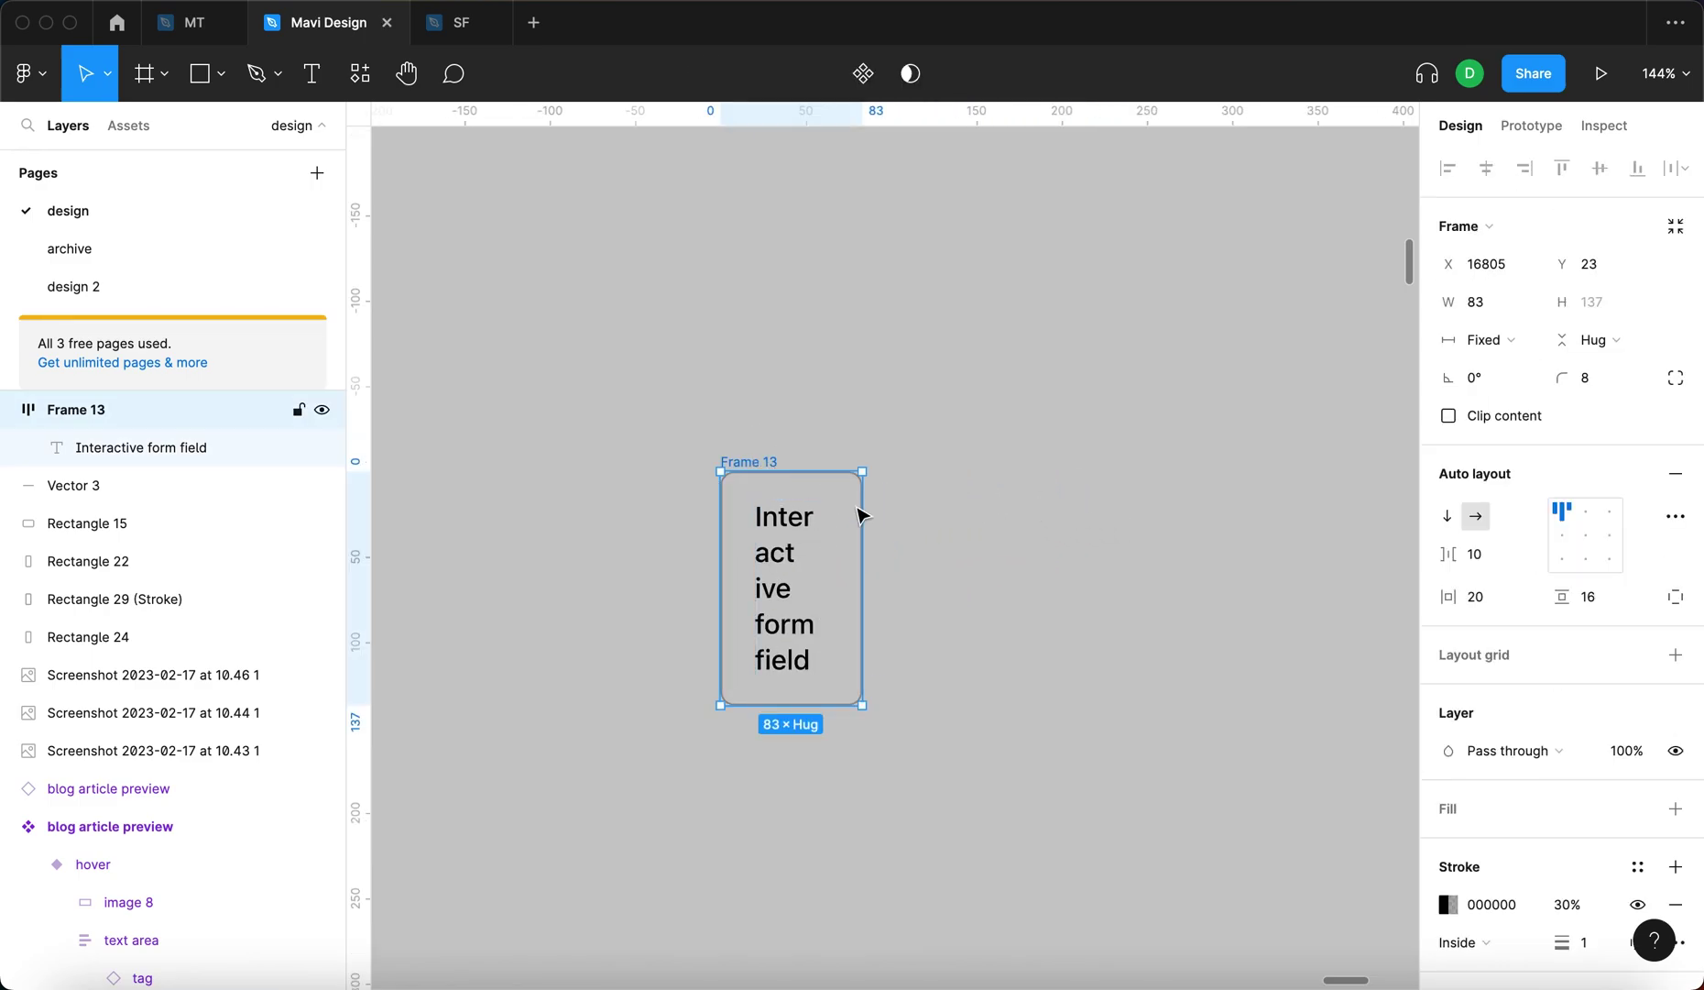
key(ctrl+z)
Rename the frame 'field' and drag a copy of its text above it
click(745, 453)
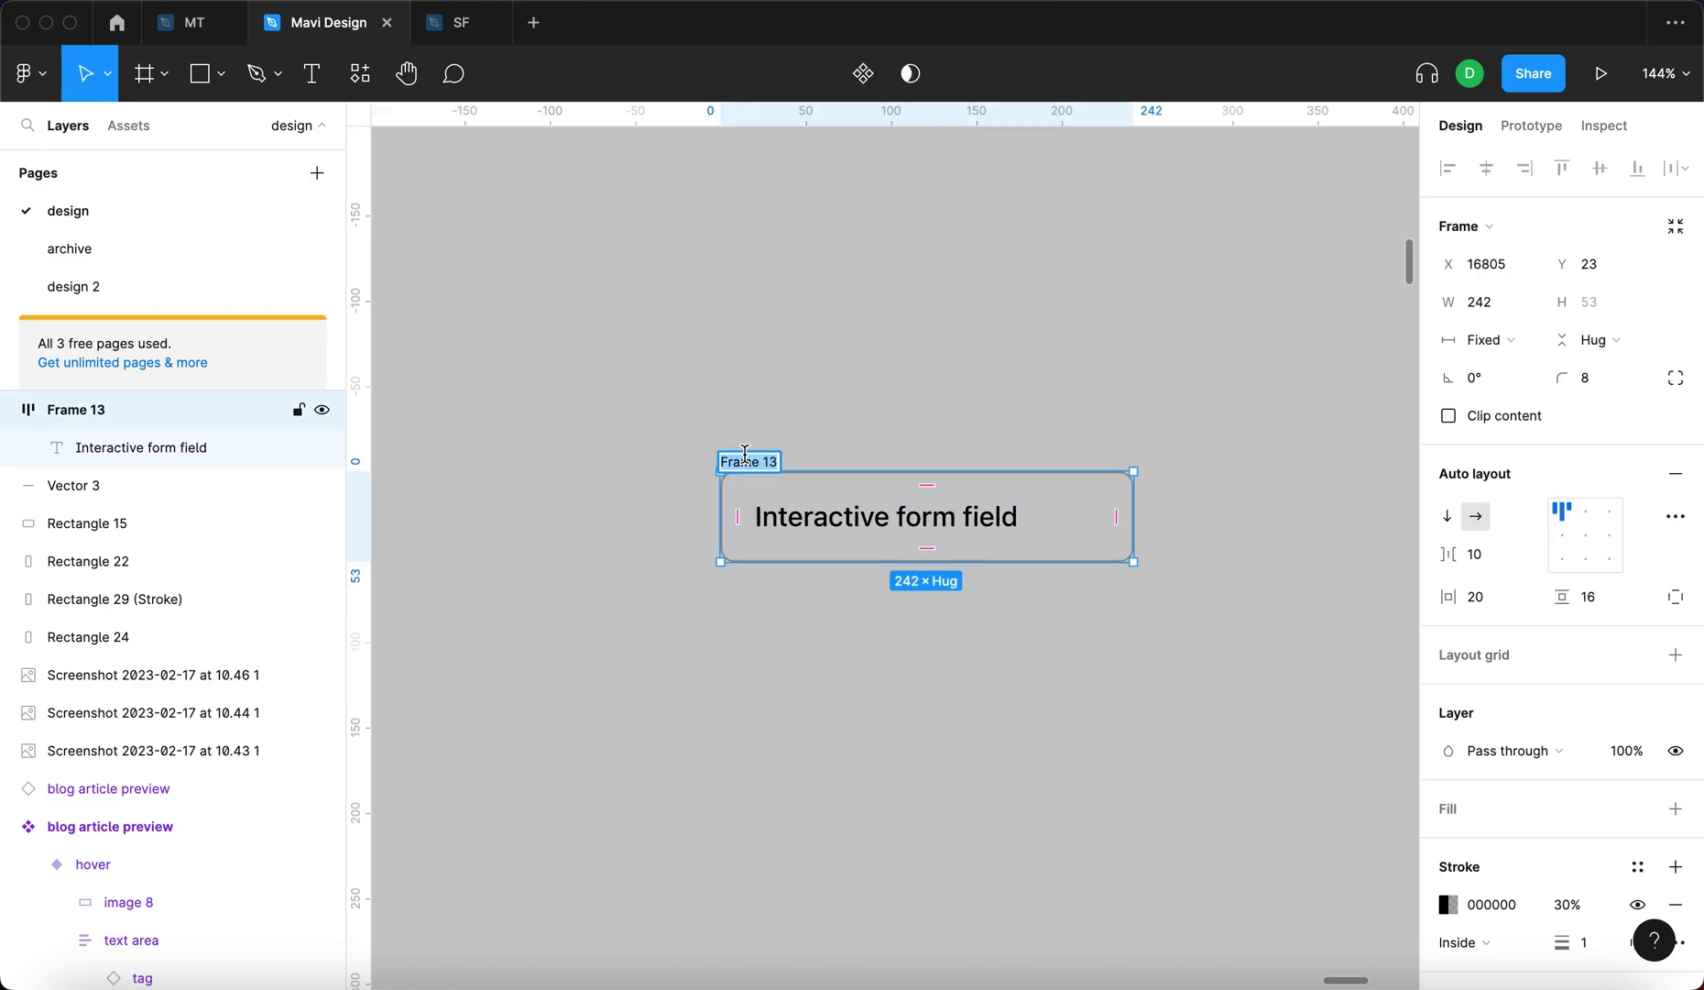
text(field)
key(Return)
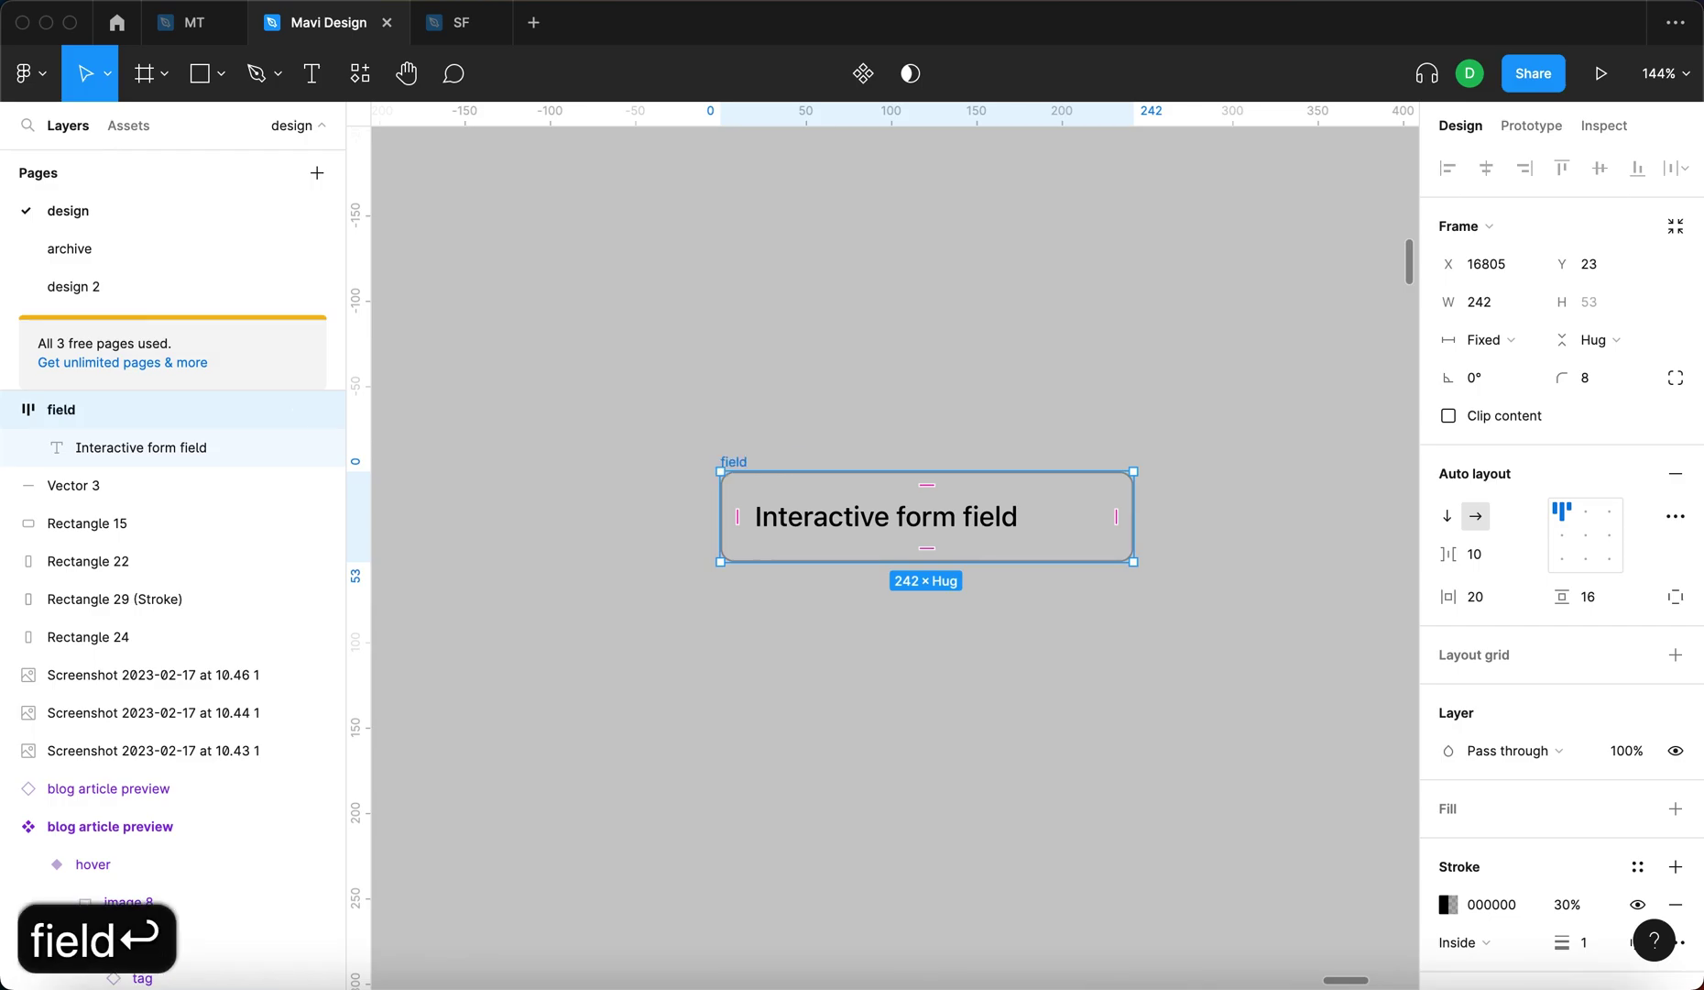
key(Escape)
click(875, 518)
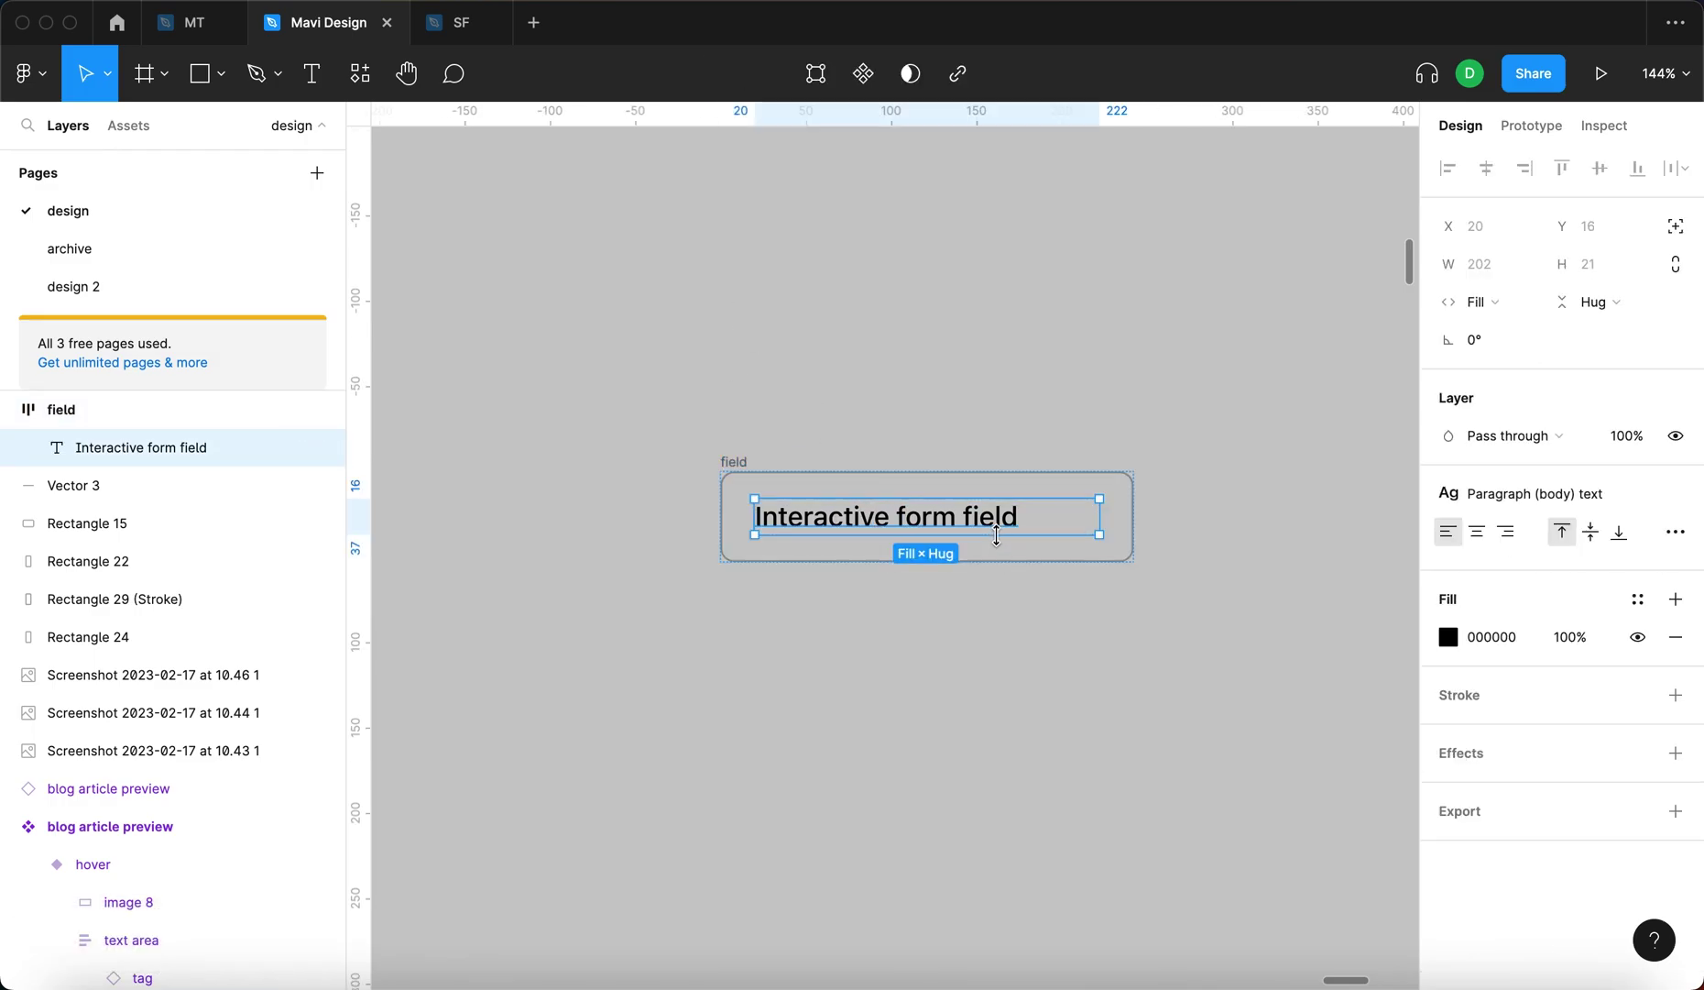
drag(1003, 532, 957, 392)
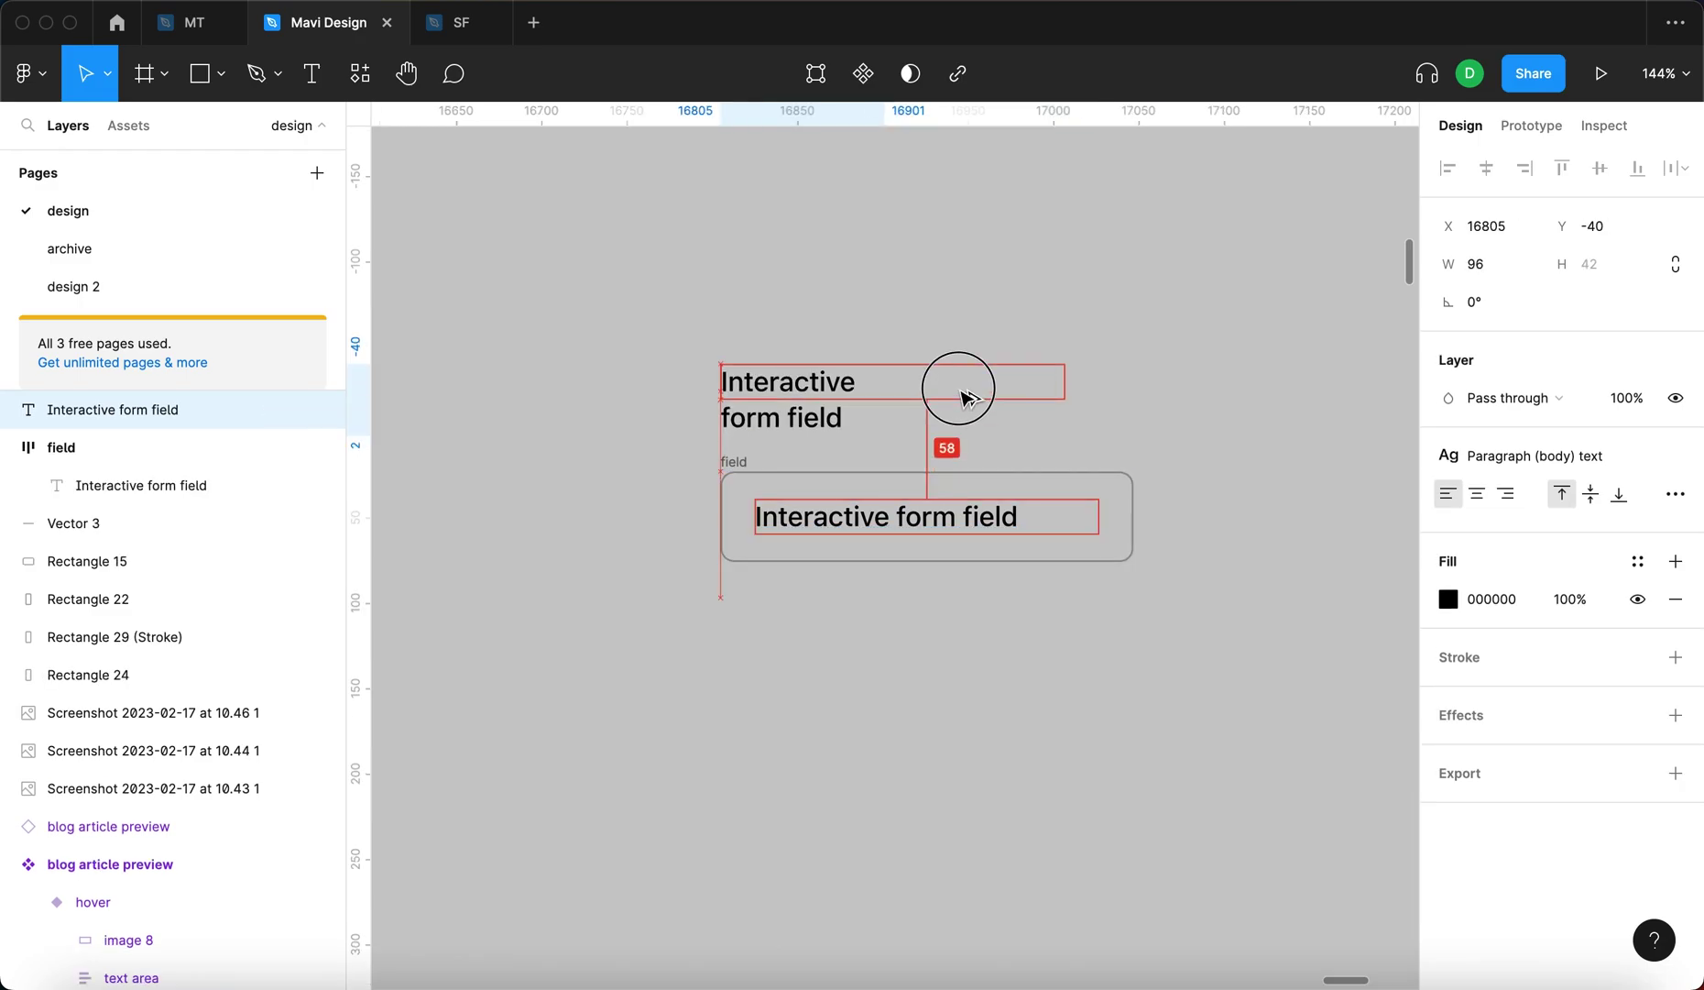
Change the copied text to 'Label' and move it down toward the field
double_click(800, 381)
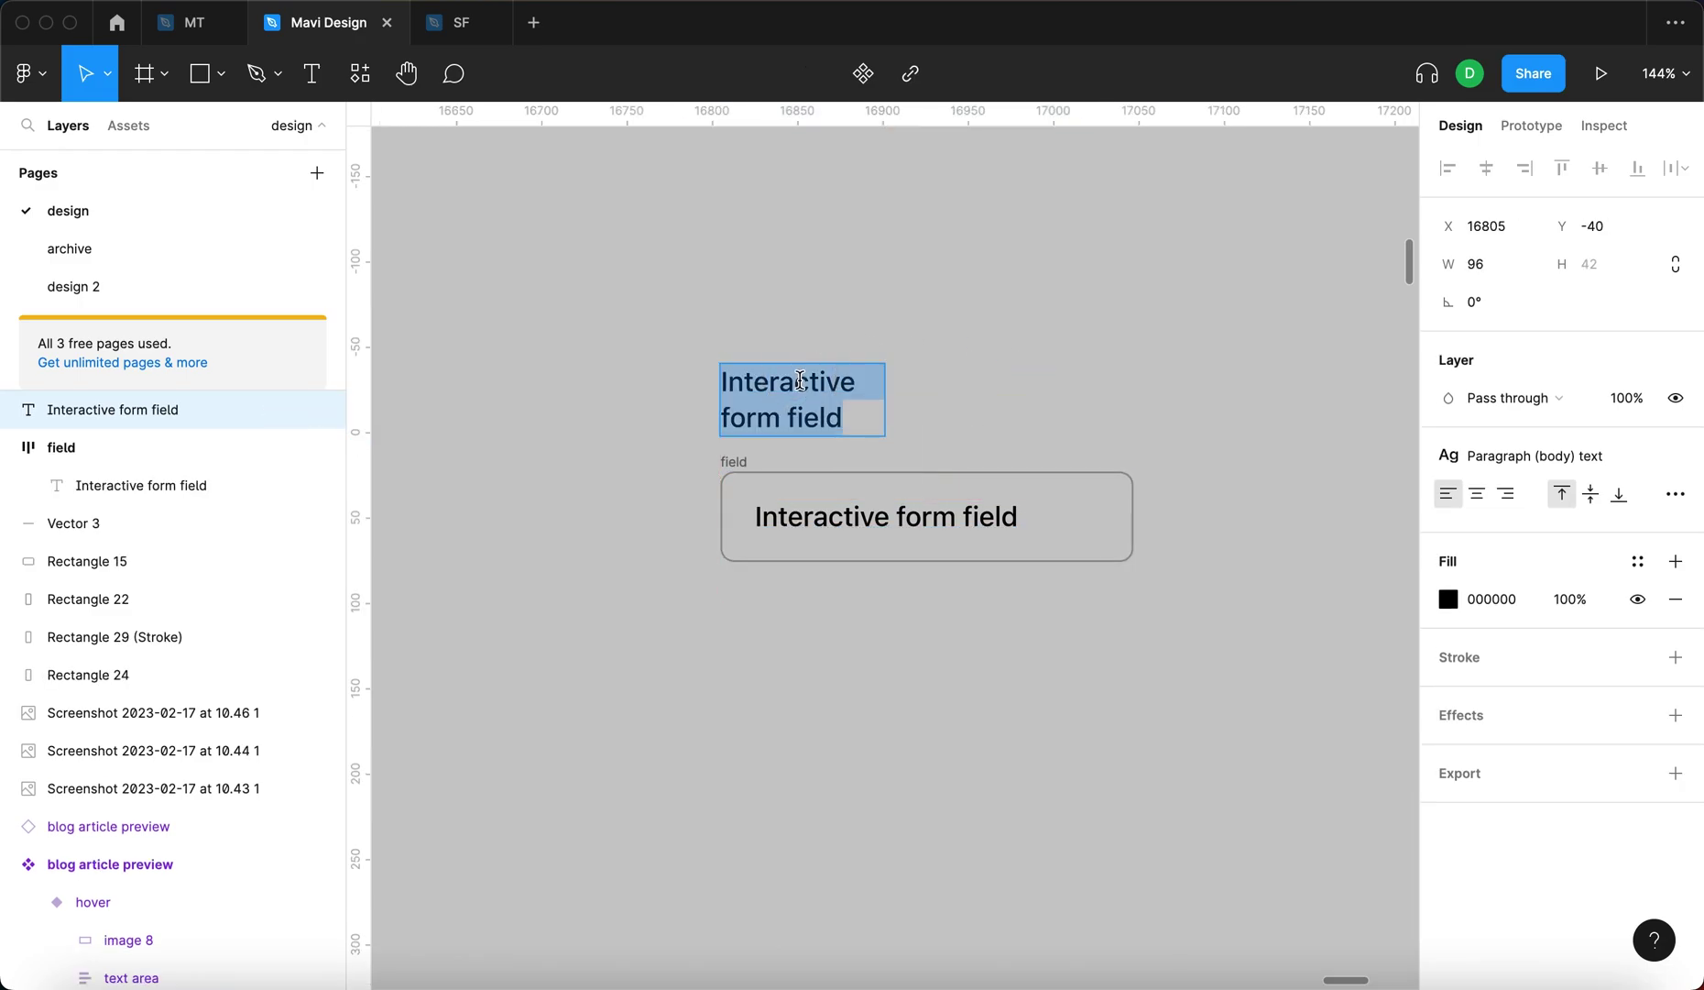
text(Label)
key(Escape)
click(740, 298)
drag(746, 373, 754, 419)
Apply the tagline text style to the Label text
click(1521, 455)
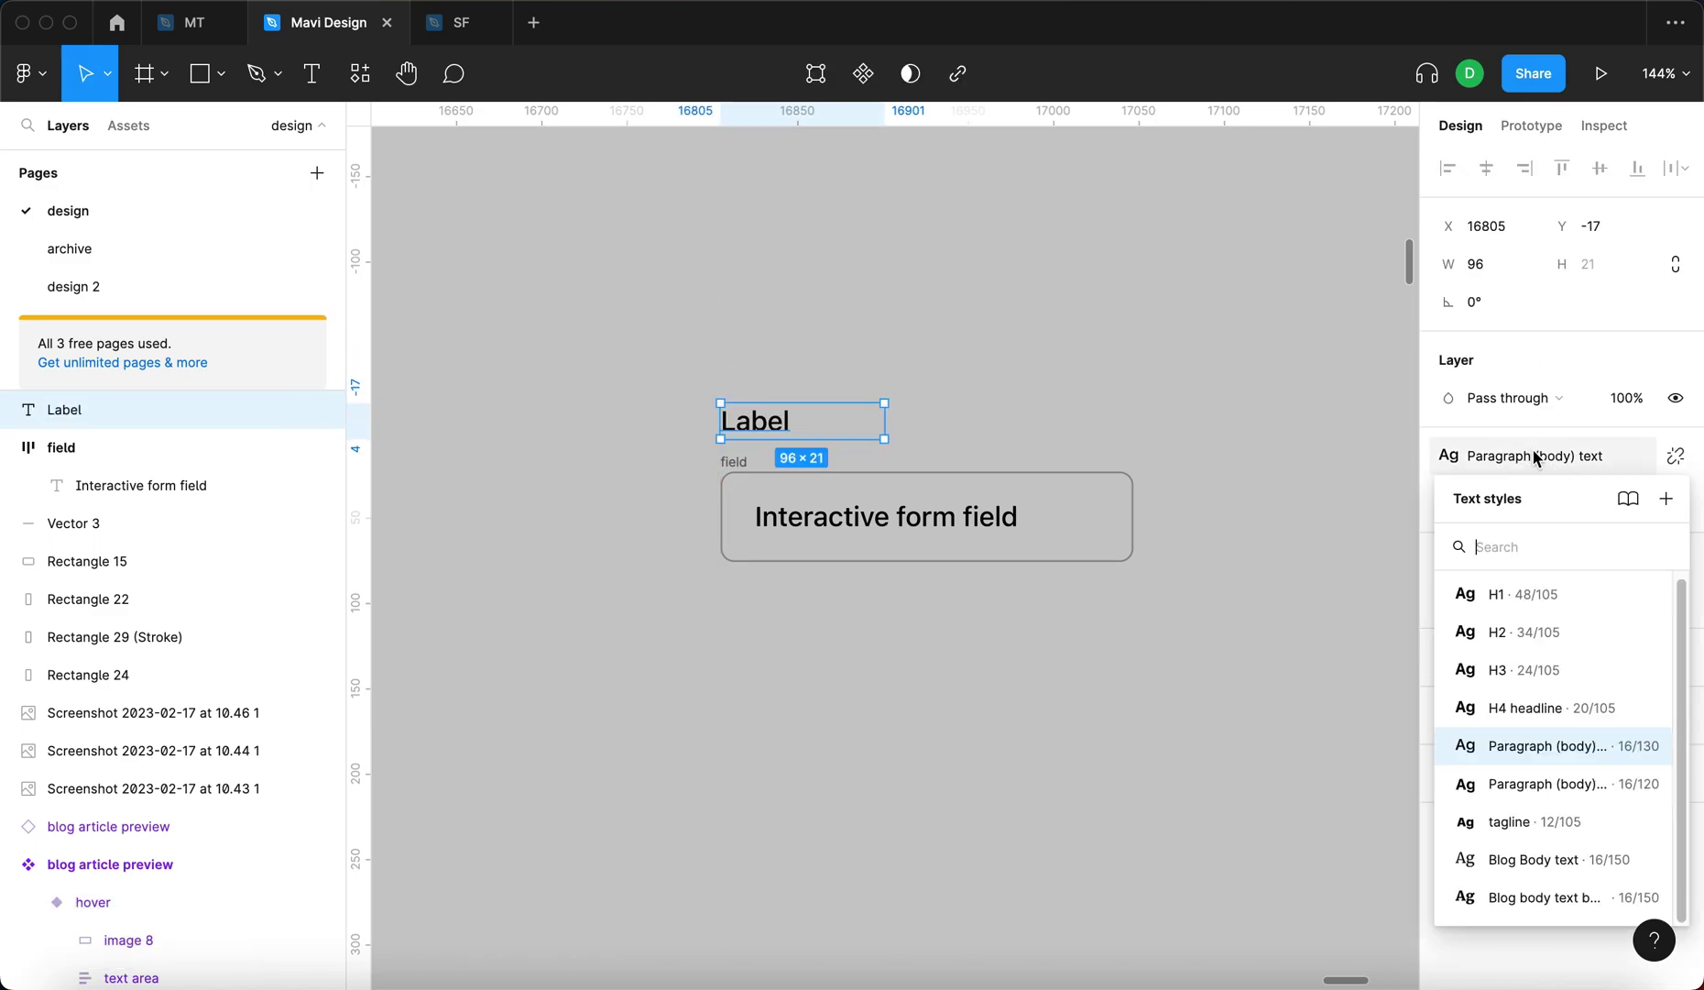
click(1545, 794)
click(1206, 575)
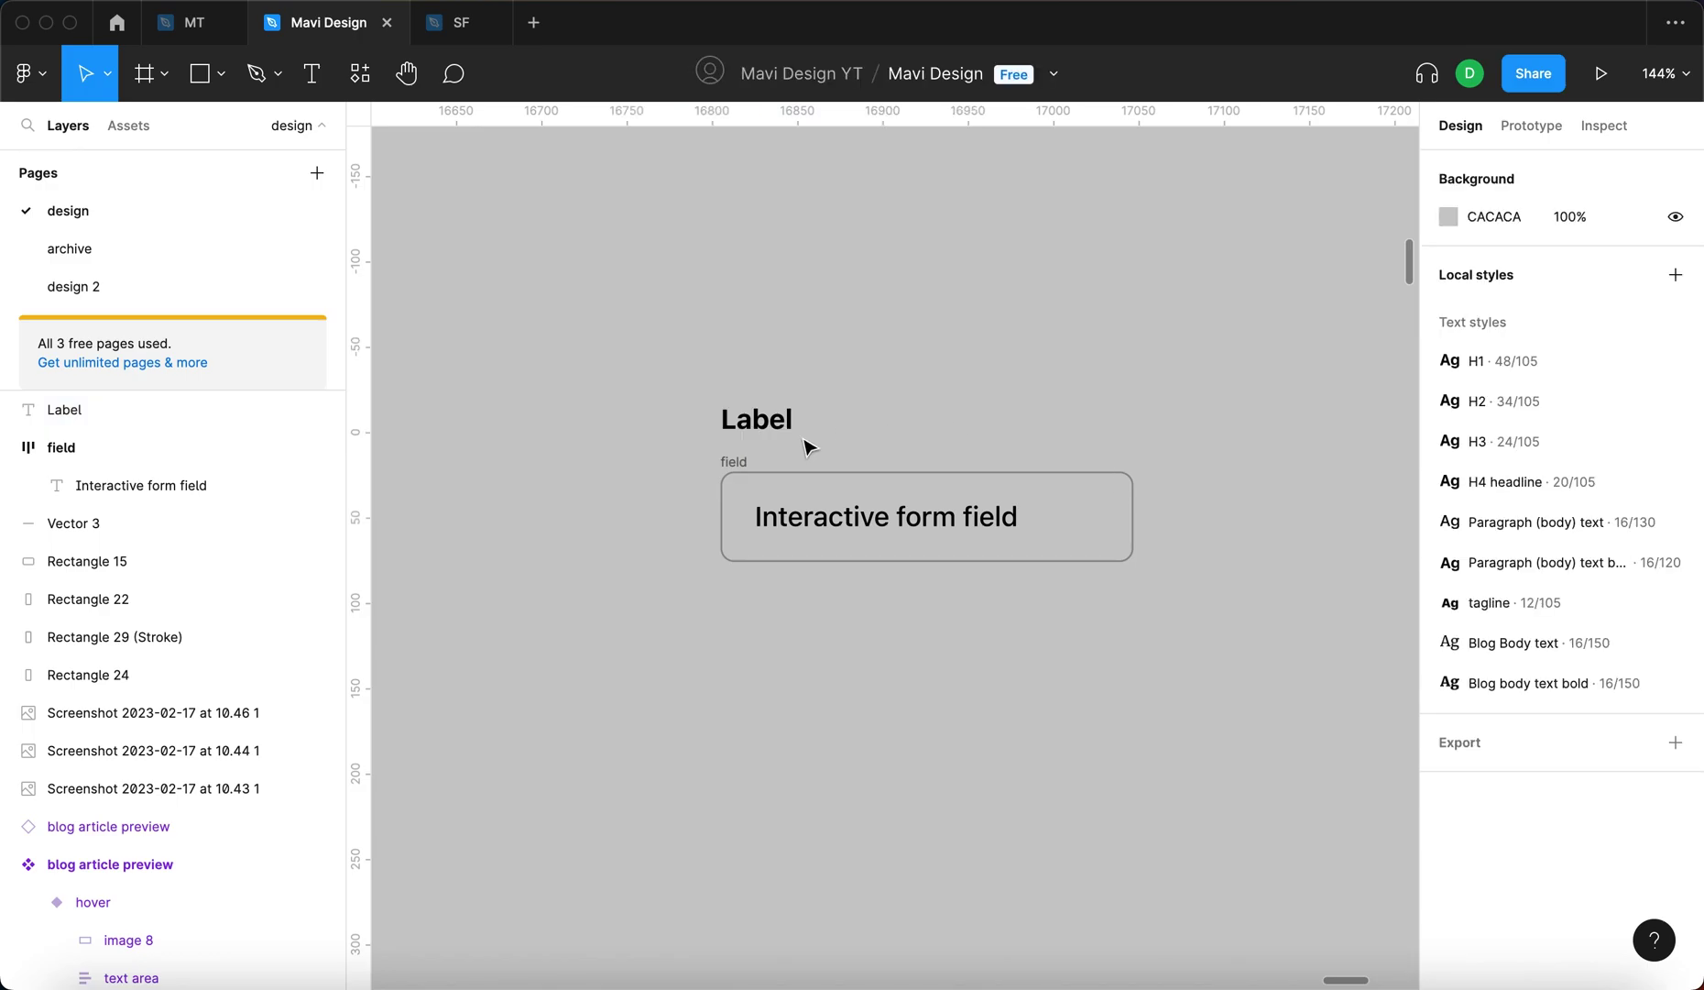
key(super+0)
click(819, 460)
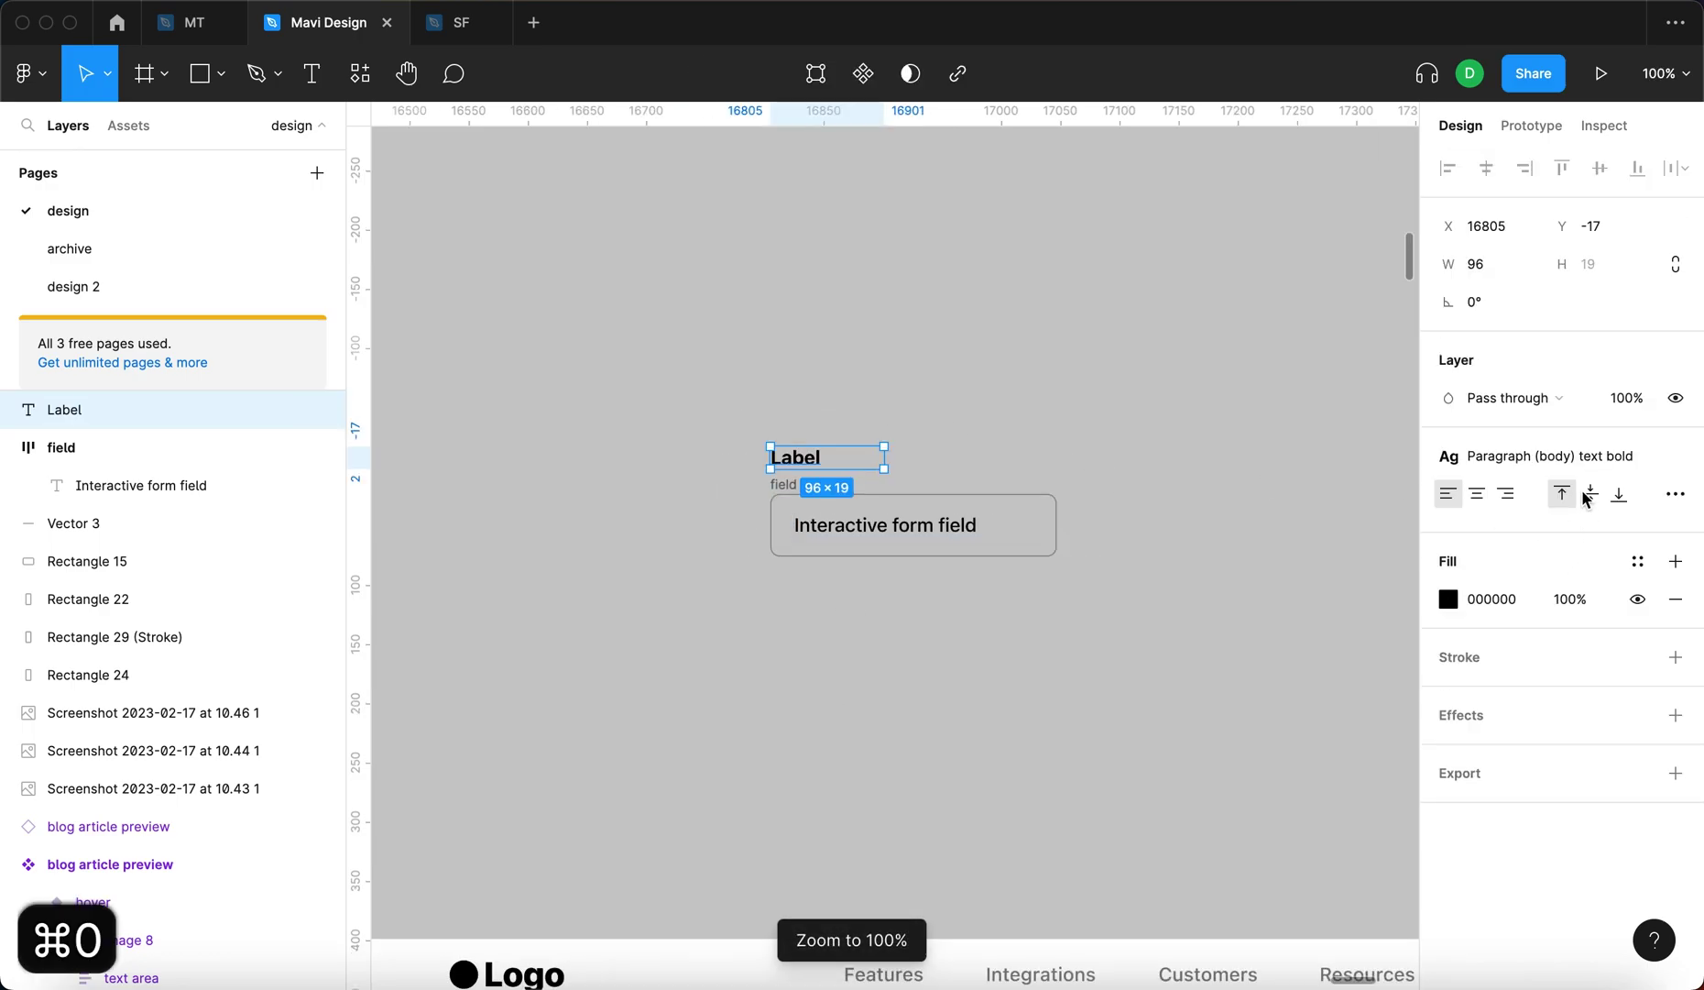
click(1548, 455)
click(1512, 818)
click(859, 492)
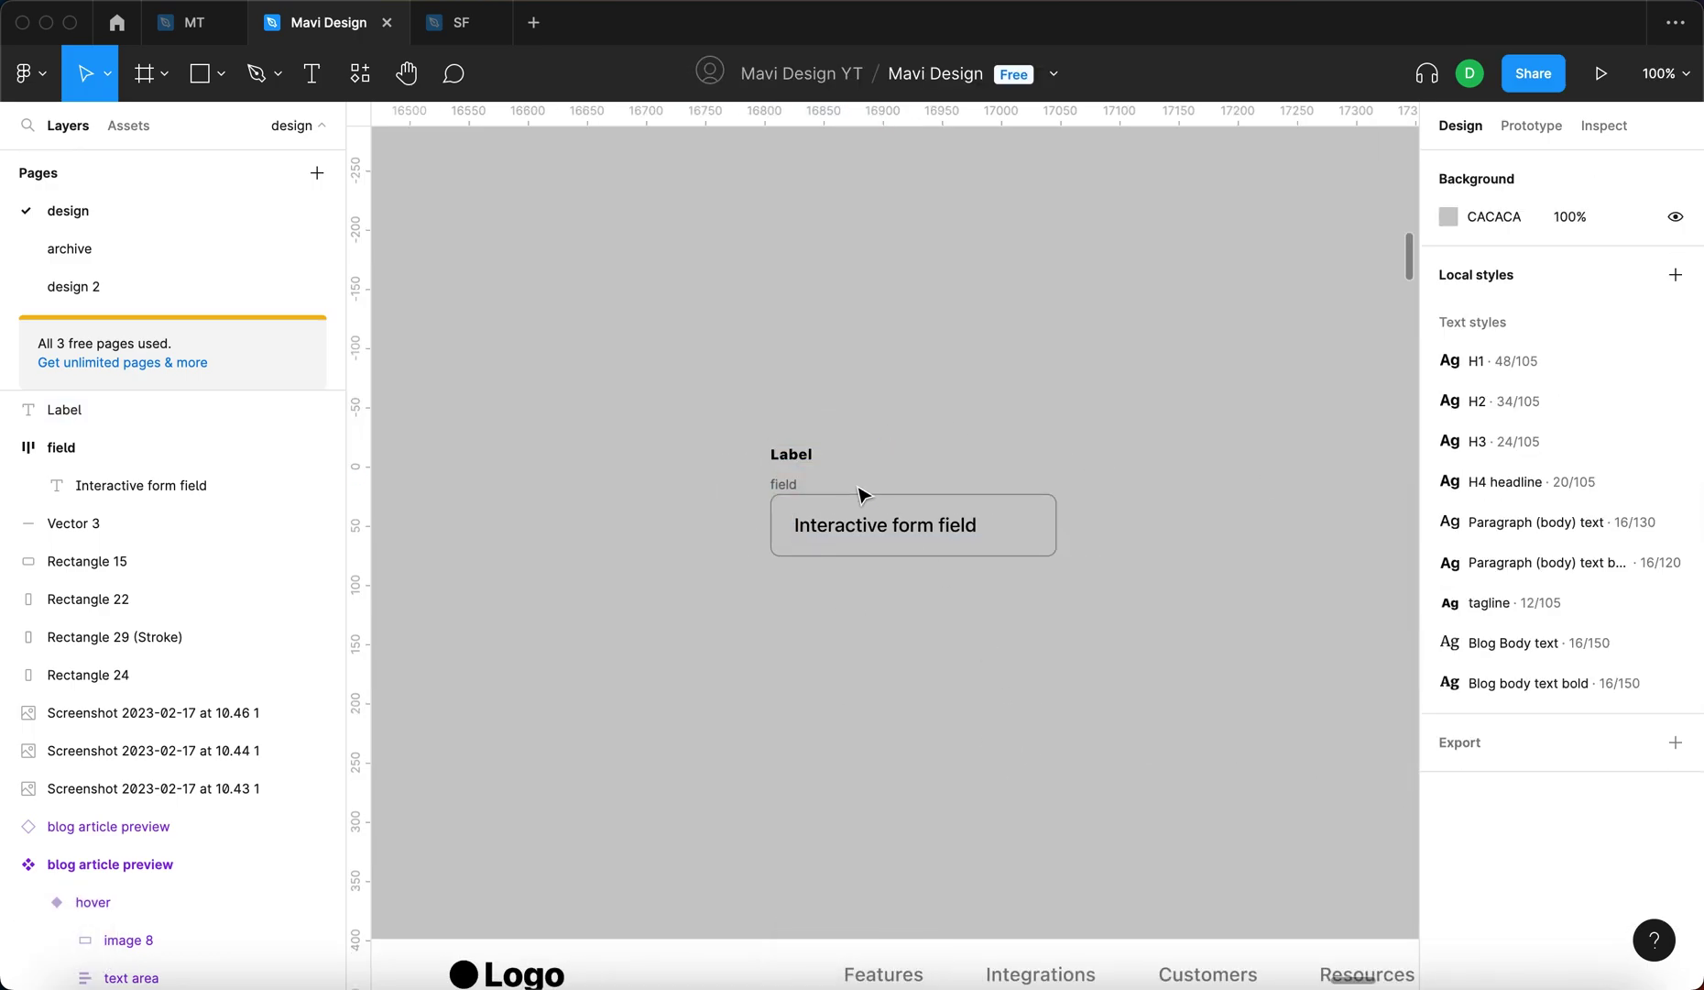
Reselect the Label text and bring up its advanced type settings
scroll(795, 469, up, 3)
click(814, 467)
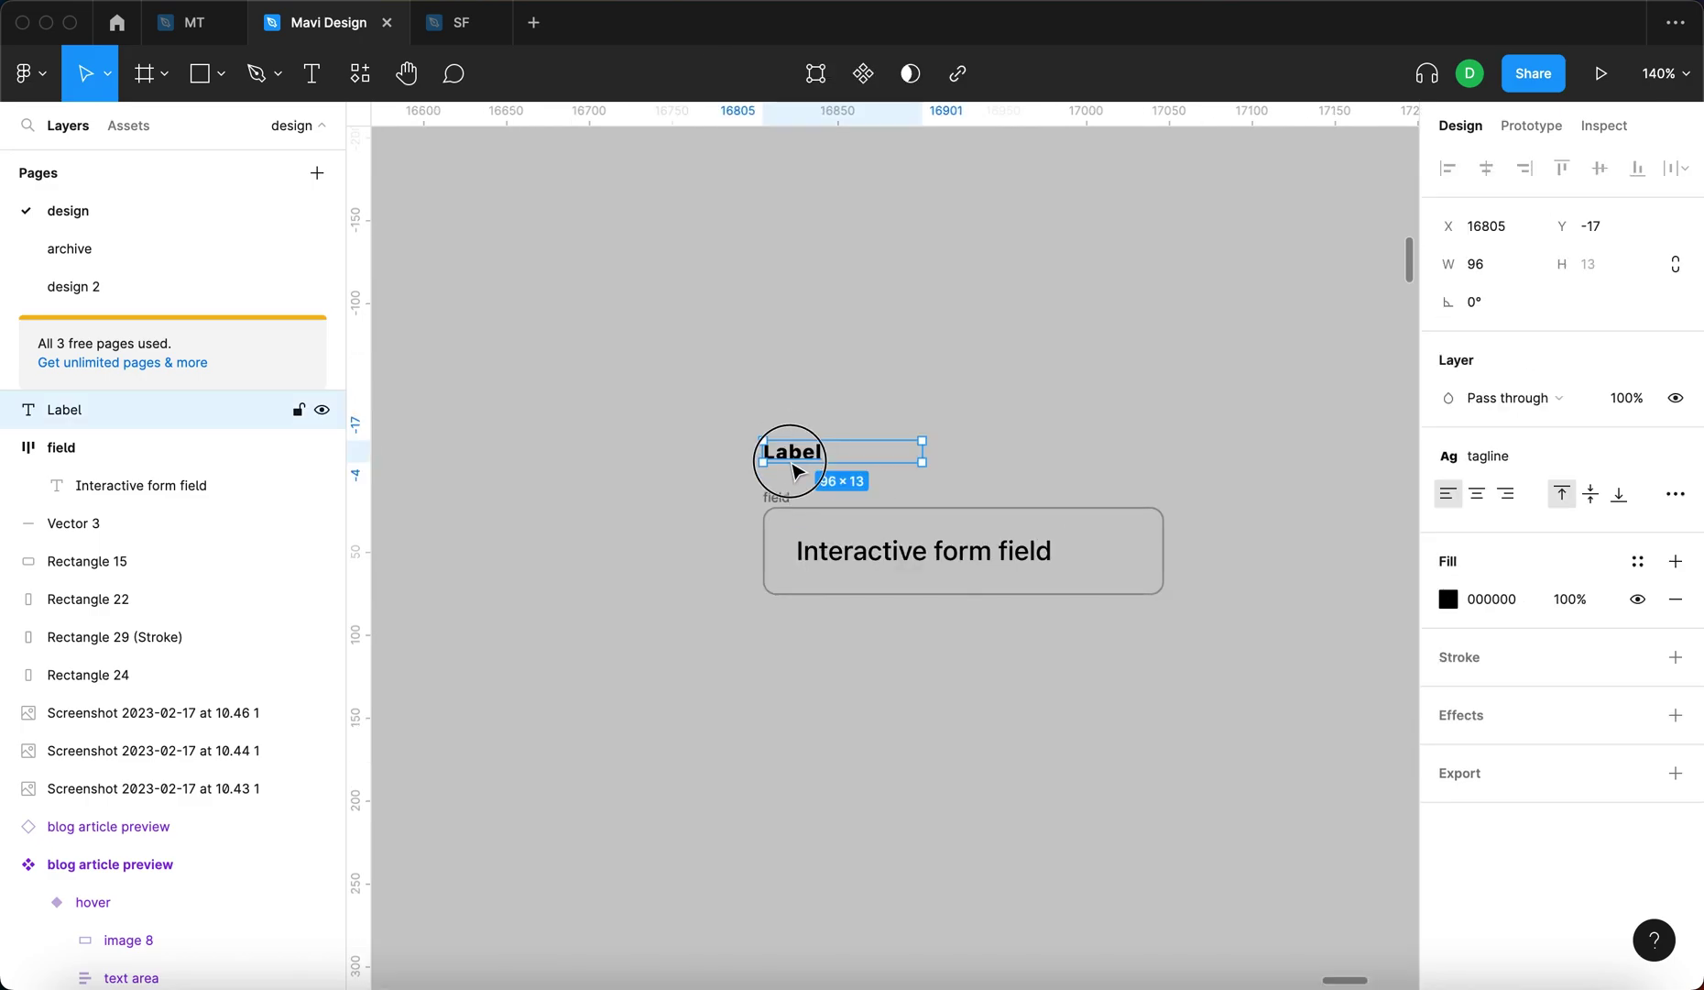
key(Escape)
scroll(609, 486, right, 2)
click(620, 484)
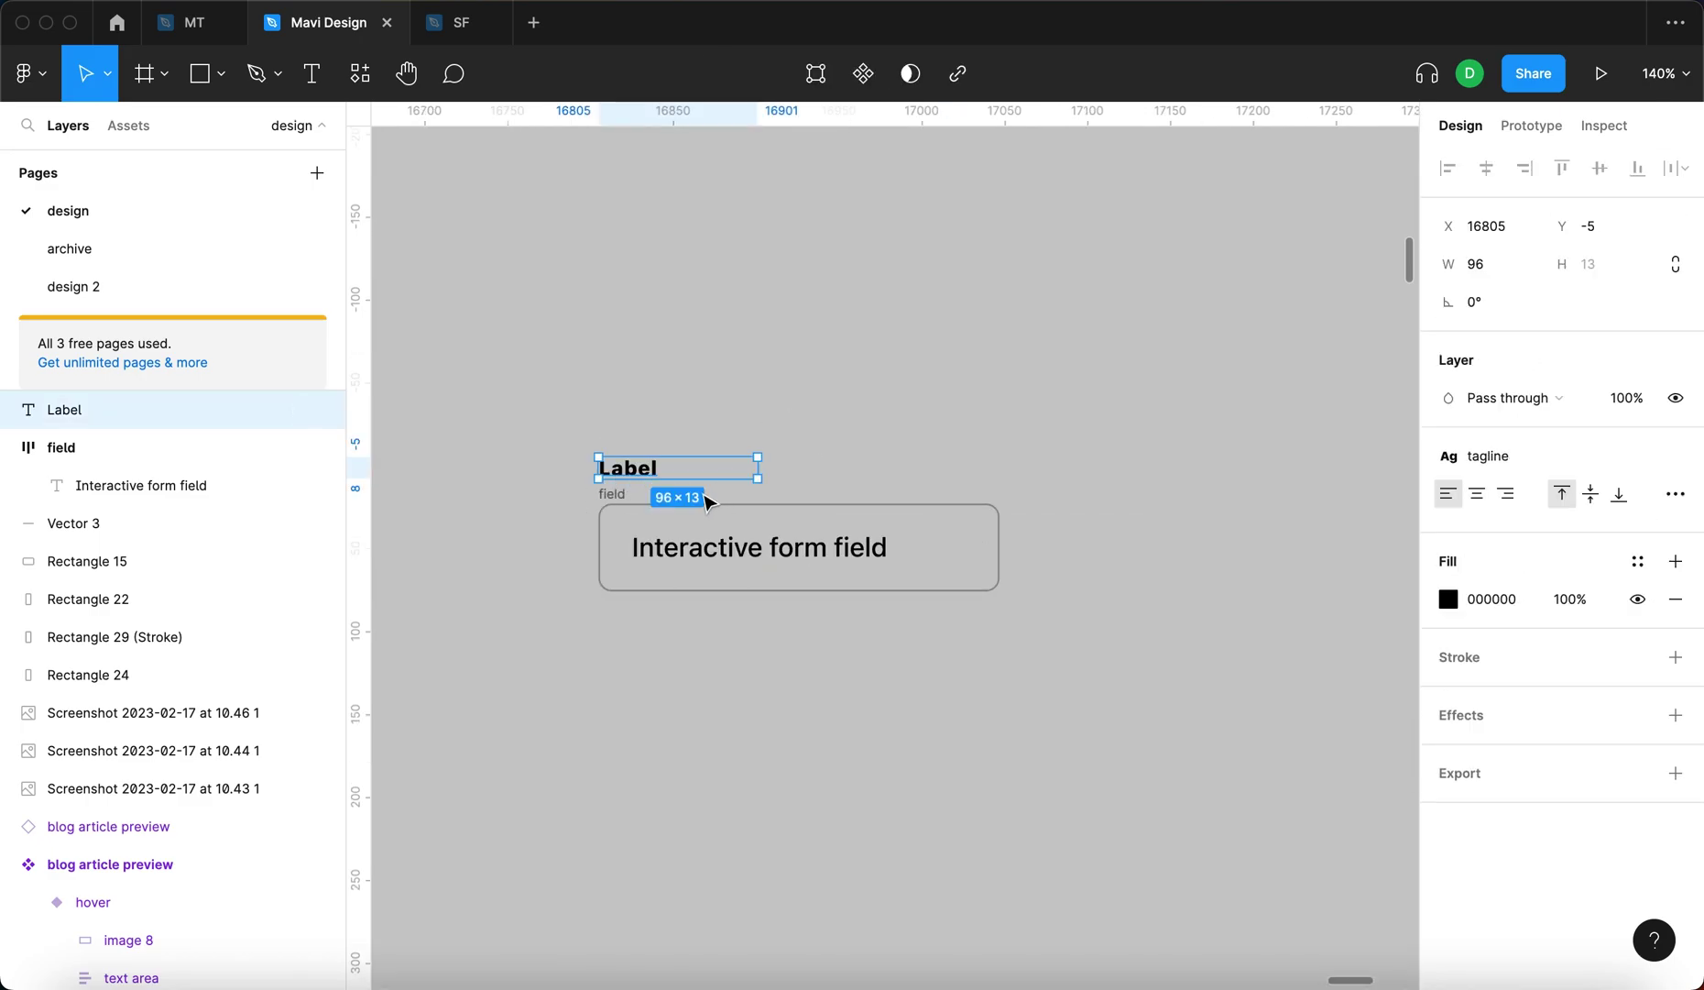
drag(555, 365, 701, 491)
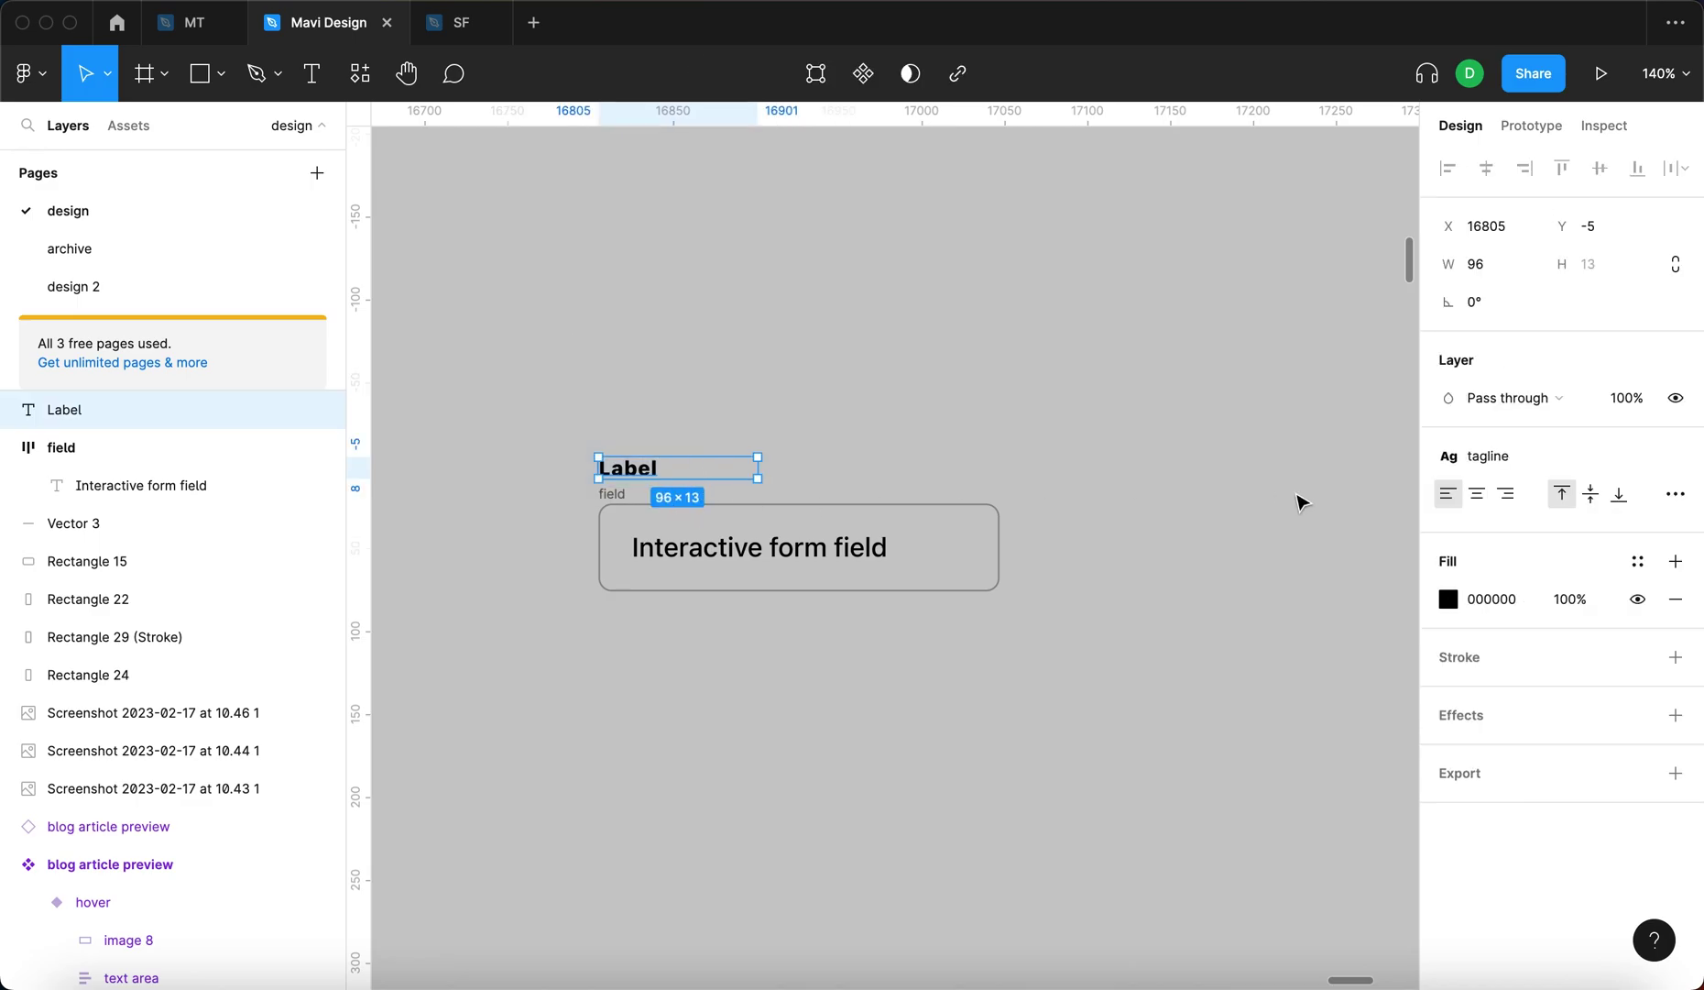
click(1675, 496)
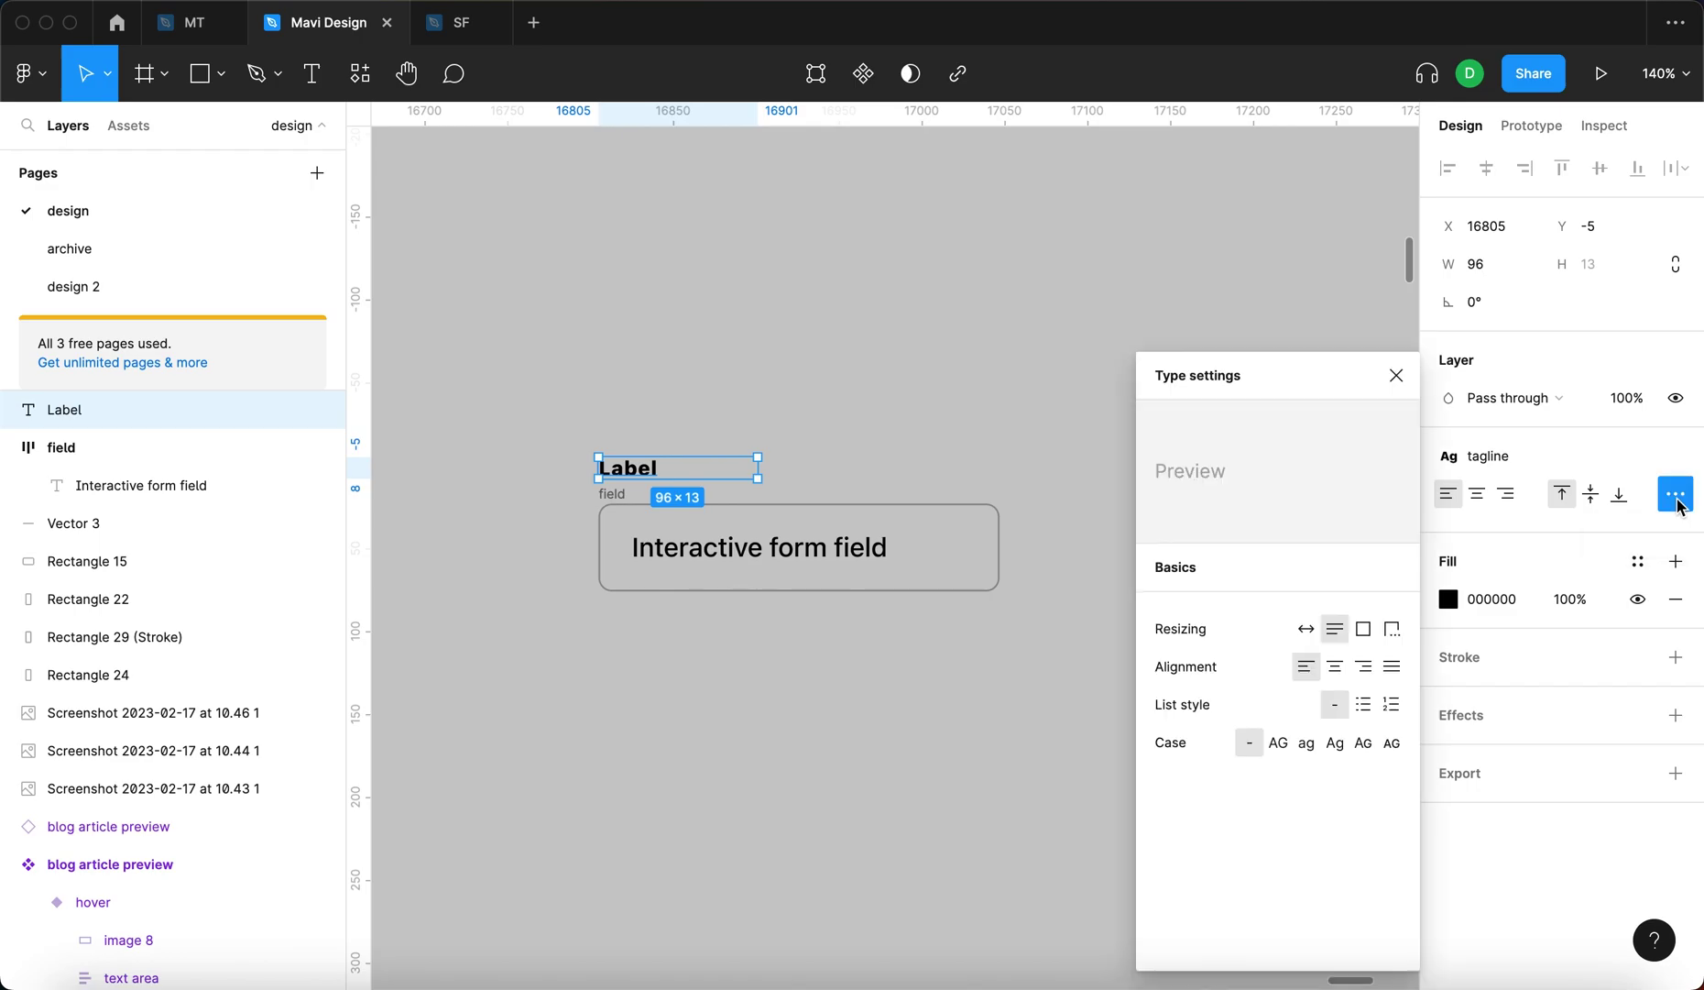
Set the label's case to Uppercase so it reads LABEL
click(1283, 744)
click(1392, 389)
click(724, 438)
drag(525, 444, 605, 472)
click(973, 449)
Select LABEL together with the field frame
click(632, 470)
scroll(639, 499, up, 5)
shift+click(559, 514)
scroll(554, 524, down, 5)
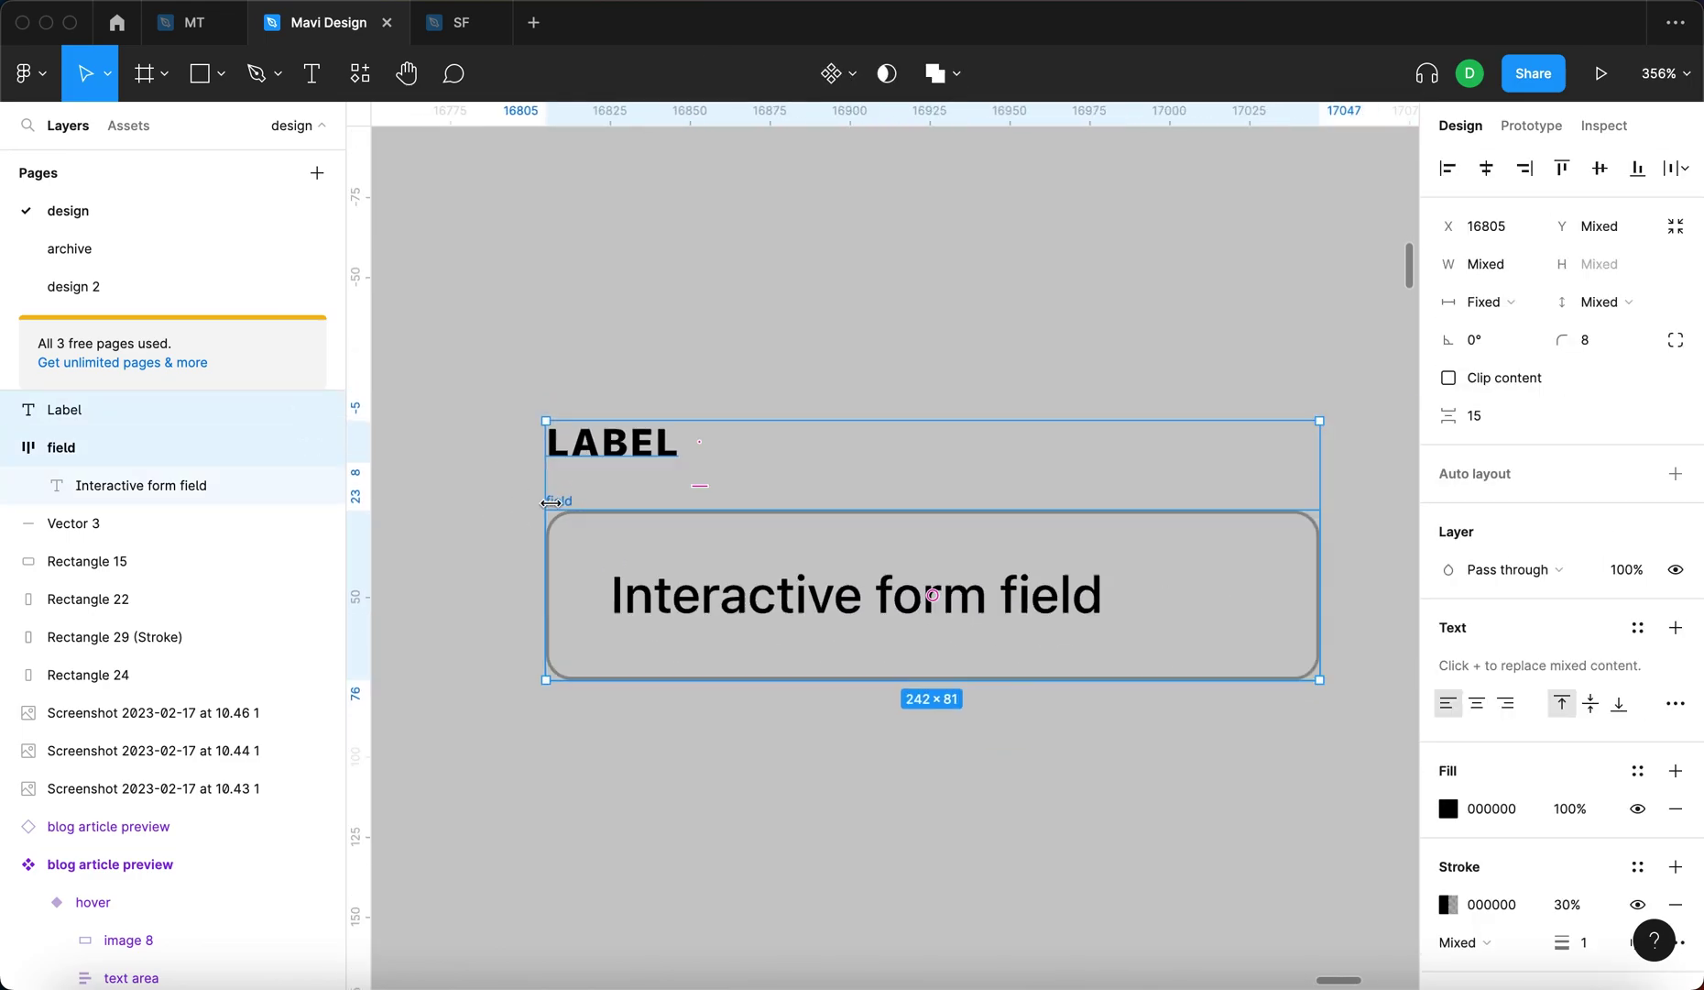
Wrap LABEL and field in an auto-layout frame with children filling the container width
key(shift+a)
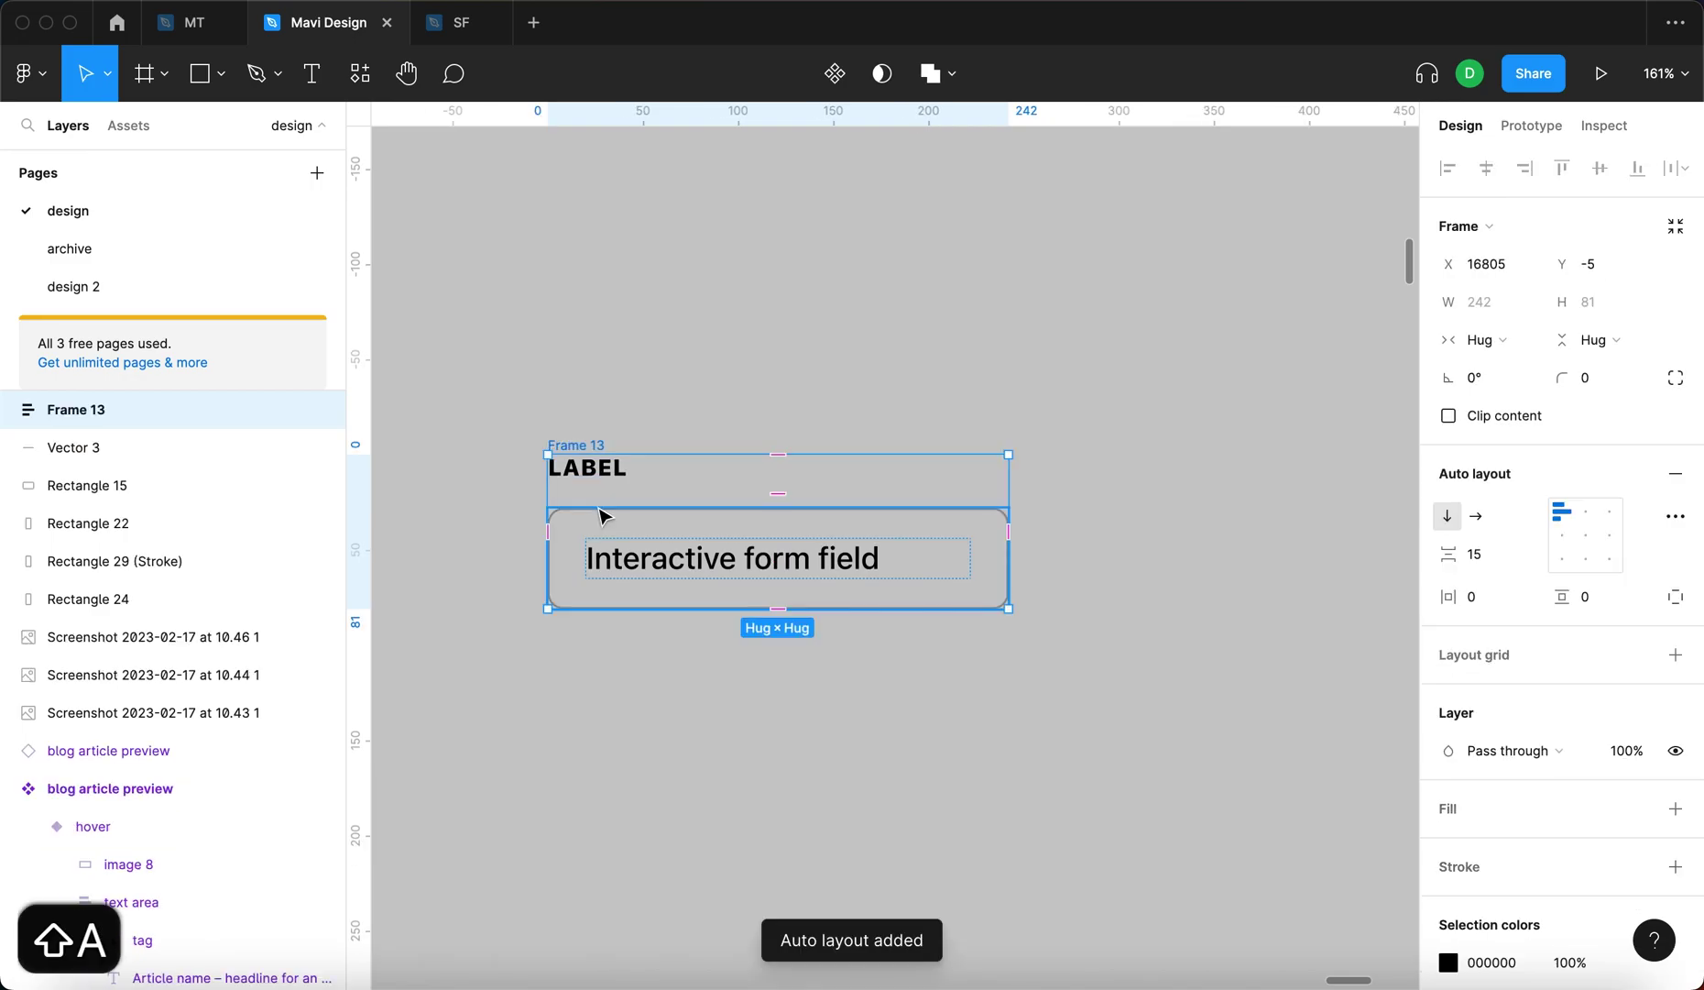
key(Return)
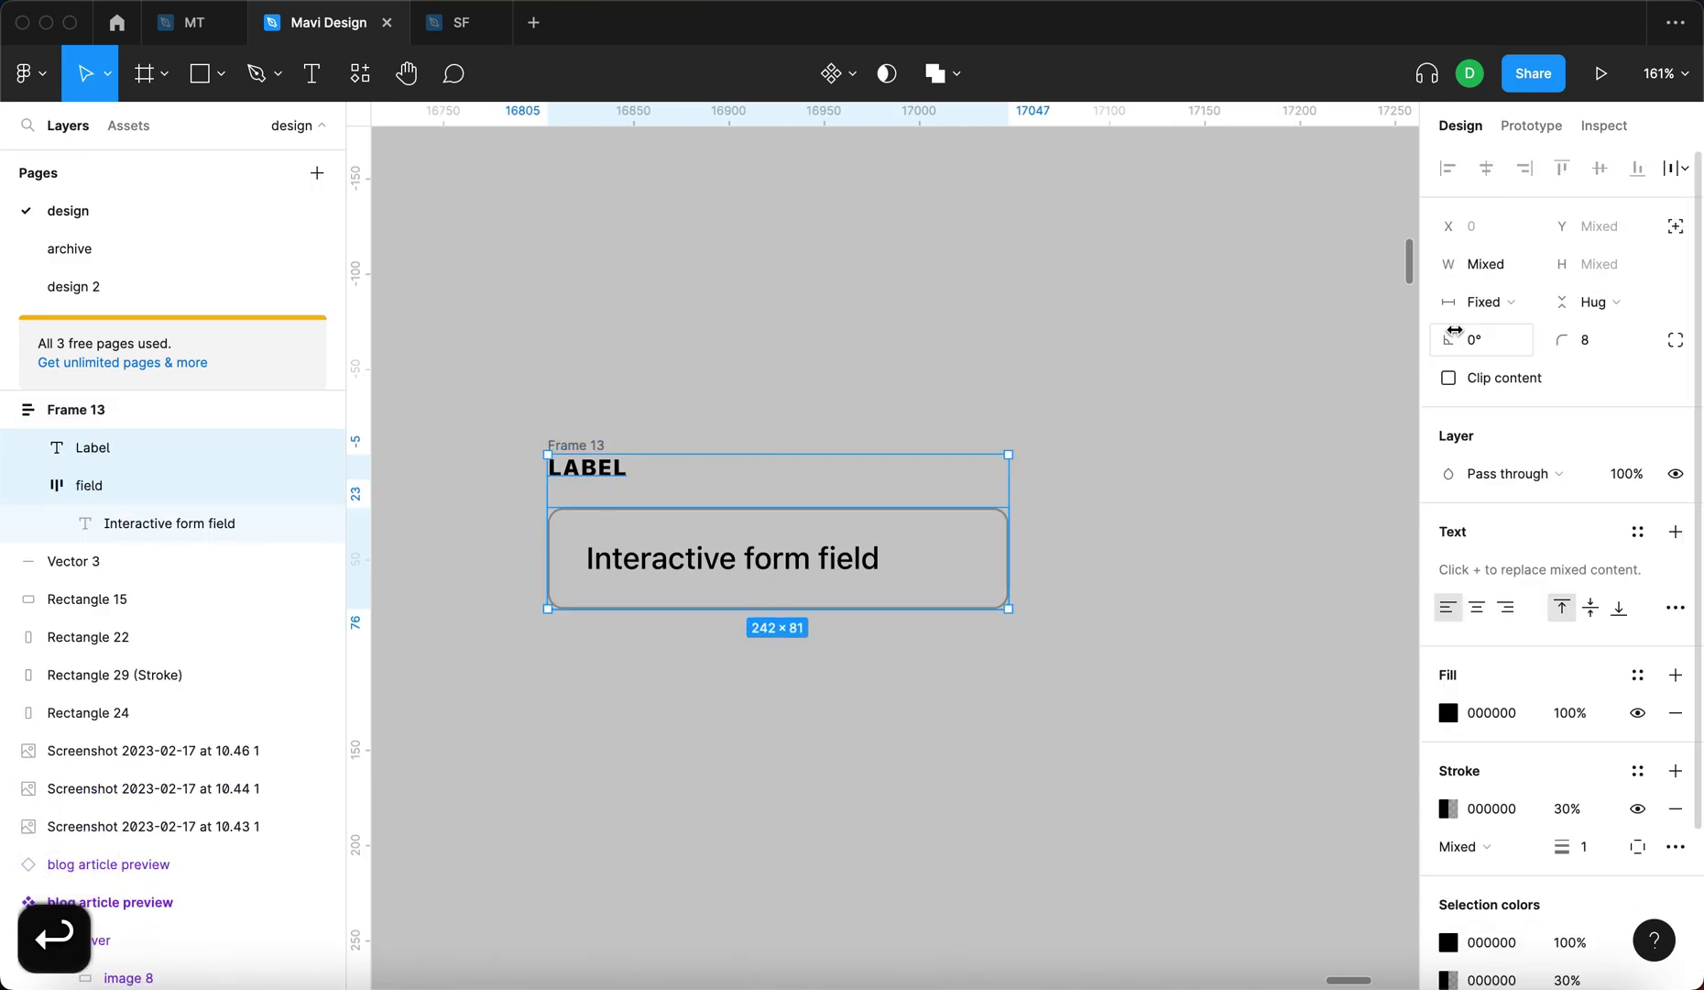
click(1483, 305)
click(1493, 359)
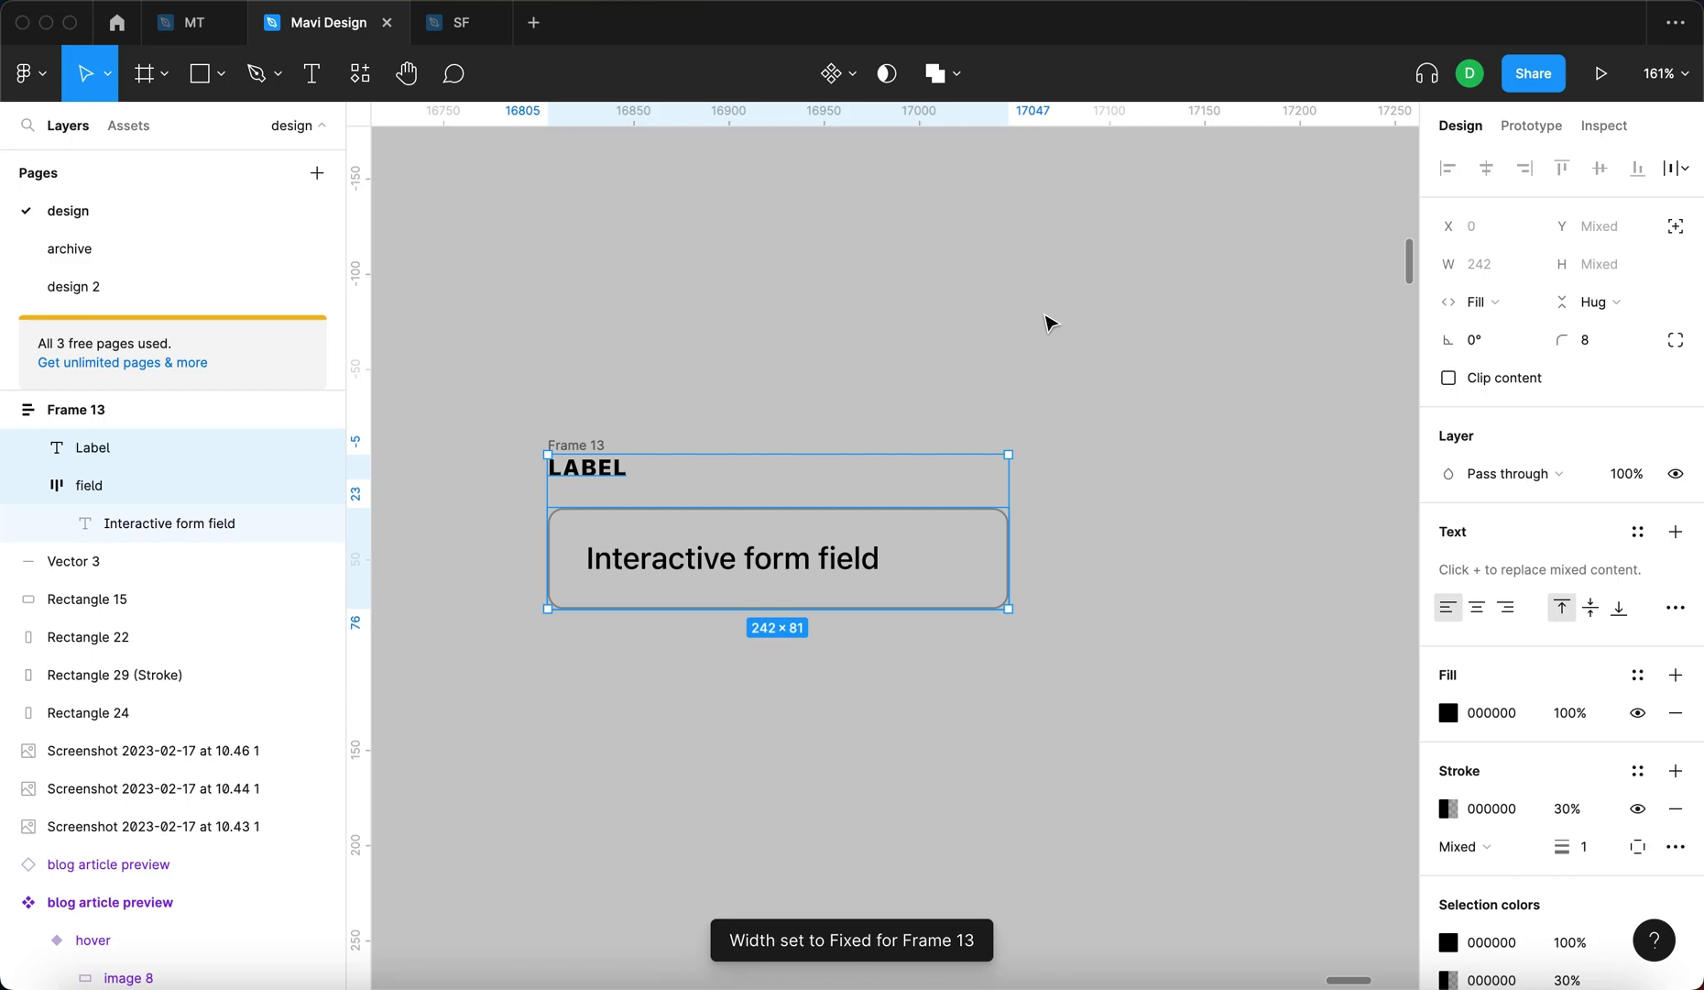
click(1044, 320)
click(981, 496)
drag(1011, 488, 845, 532)
scroll(656, 536, down, 5)
Narrow the label-and-field frame and move it up and to the right
click(662, 546)
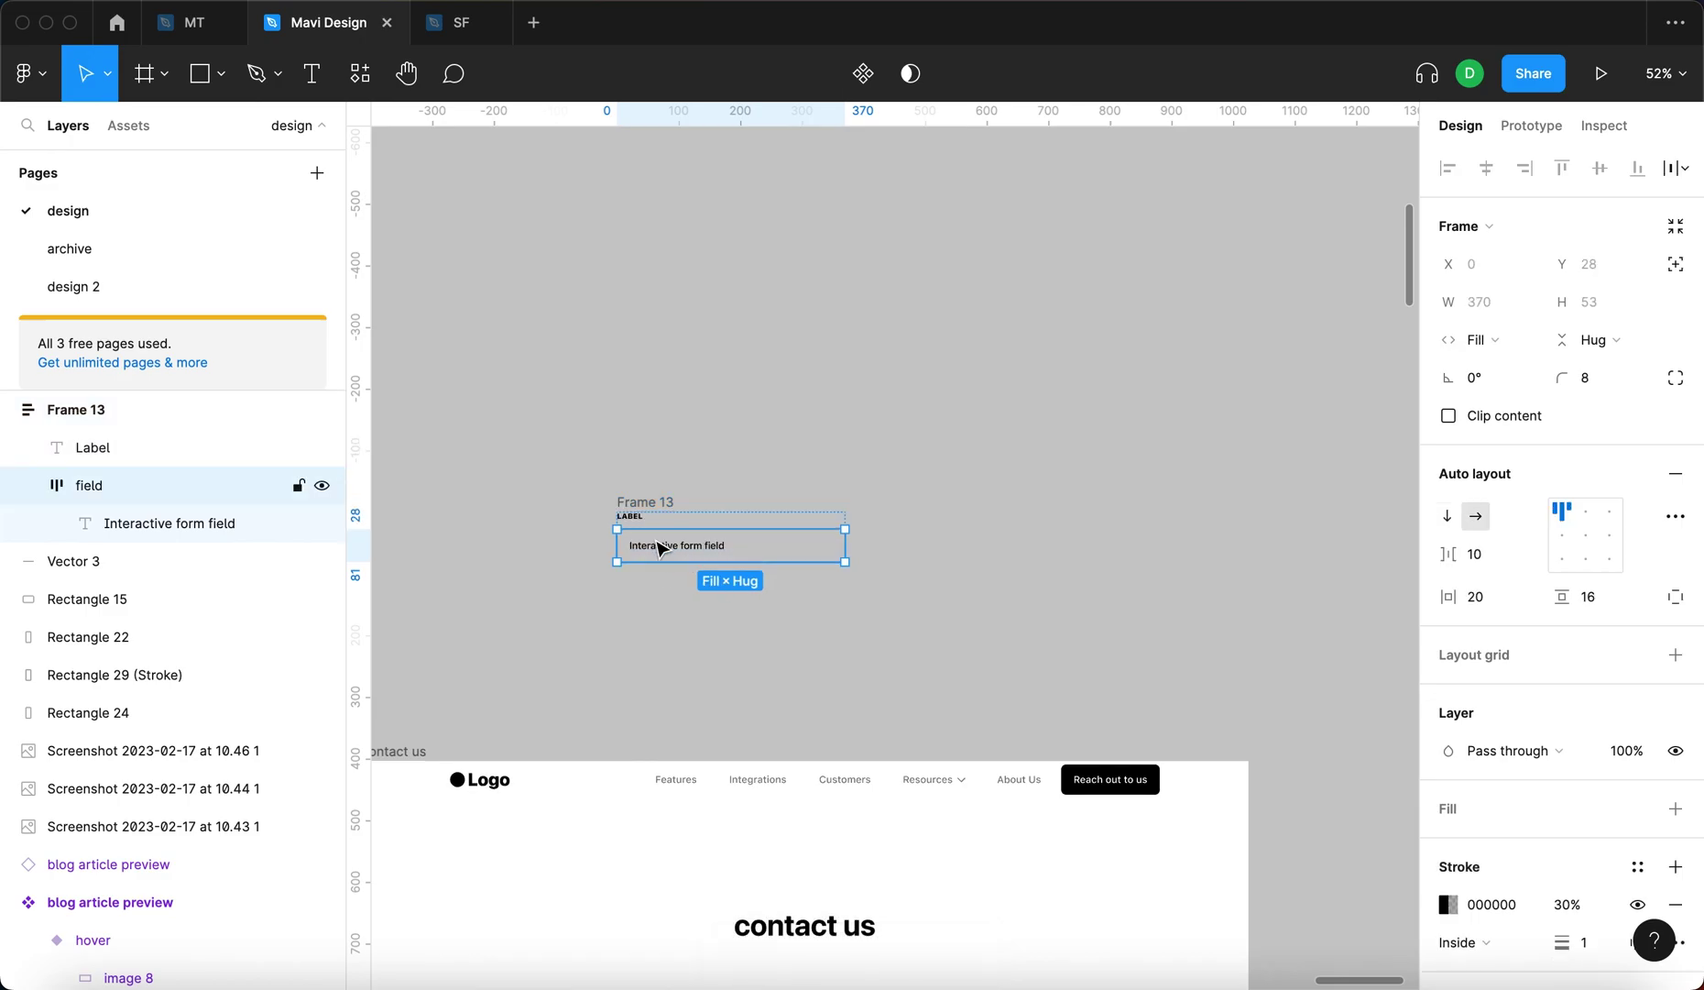
scroll(662, 546, up, 5)
click(596, 488)
click(644, 455)
click(621, 471)
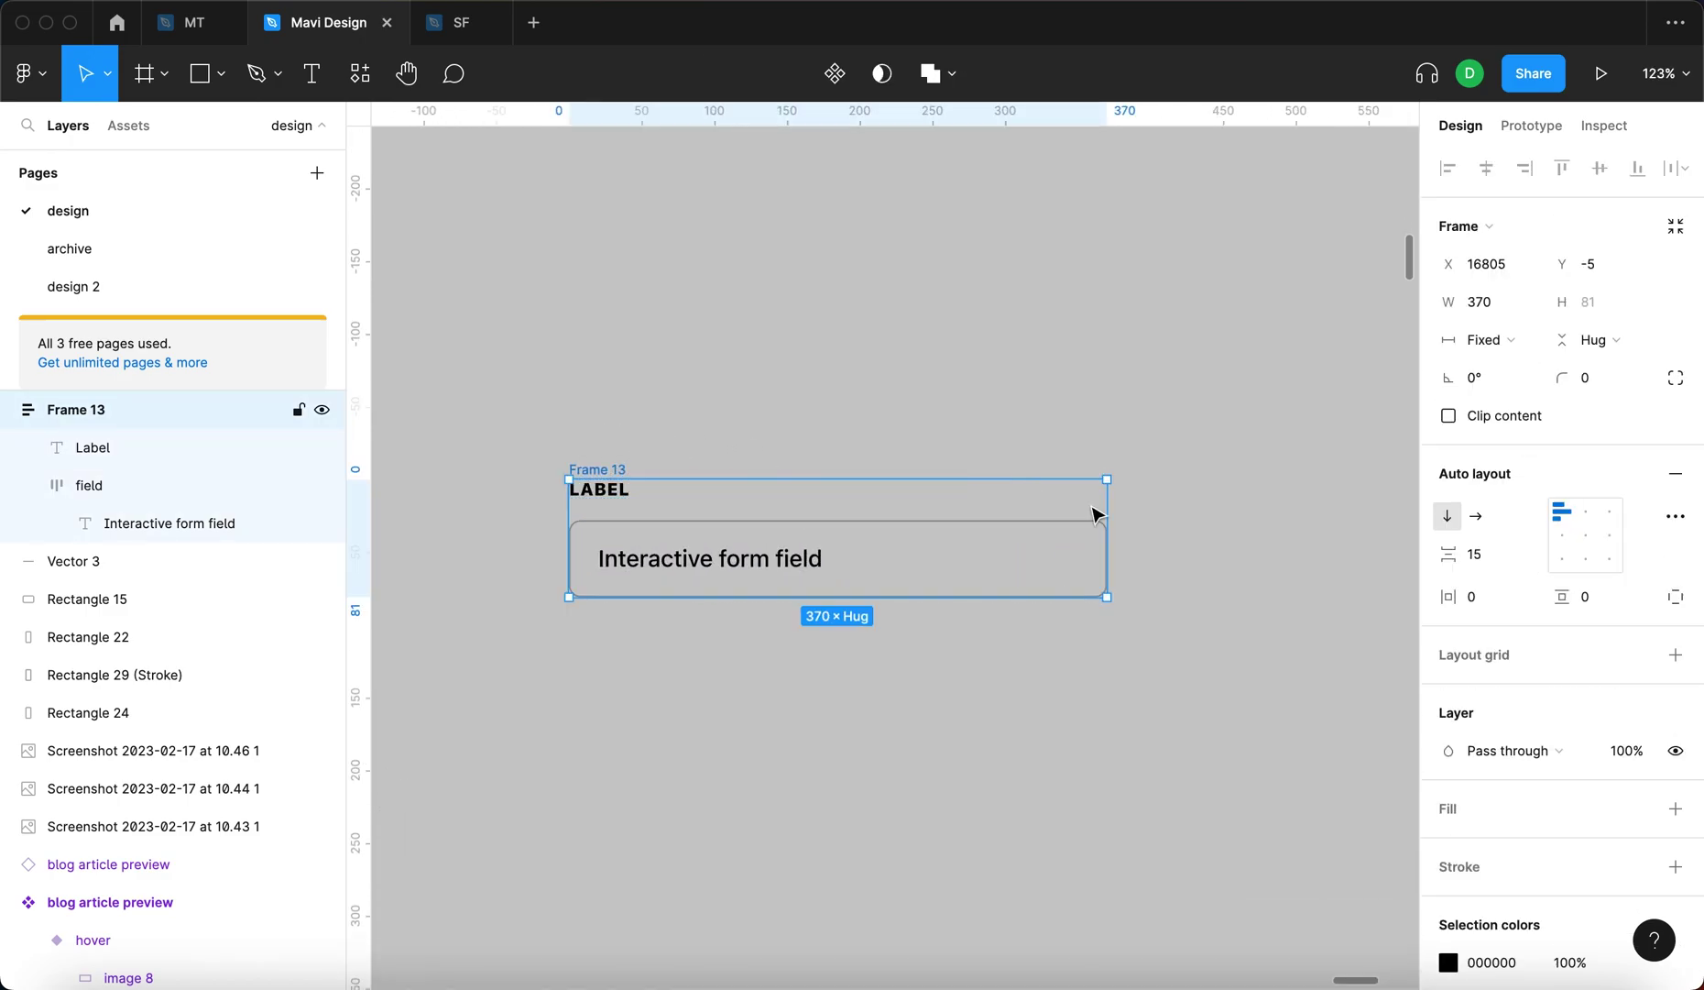
mouse_move(1107, 529)
mouse_down()
mouse_move(666, 541)
mouse_move(1077, 535)
mouse_up()
click(627, 446)
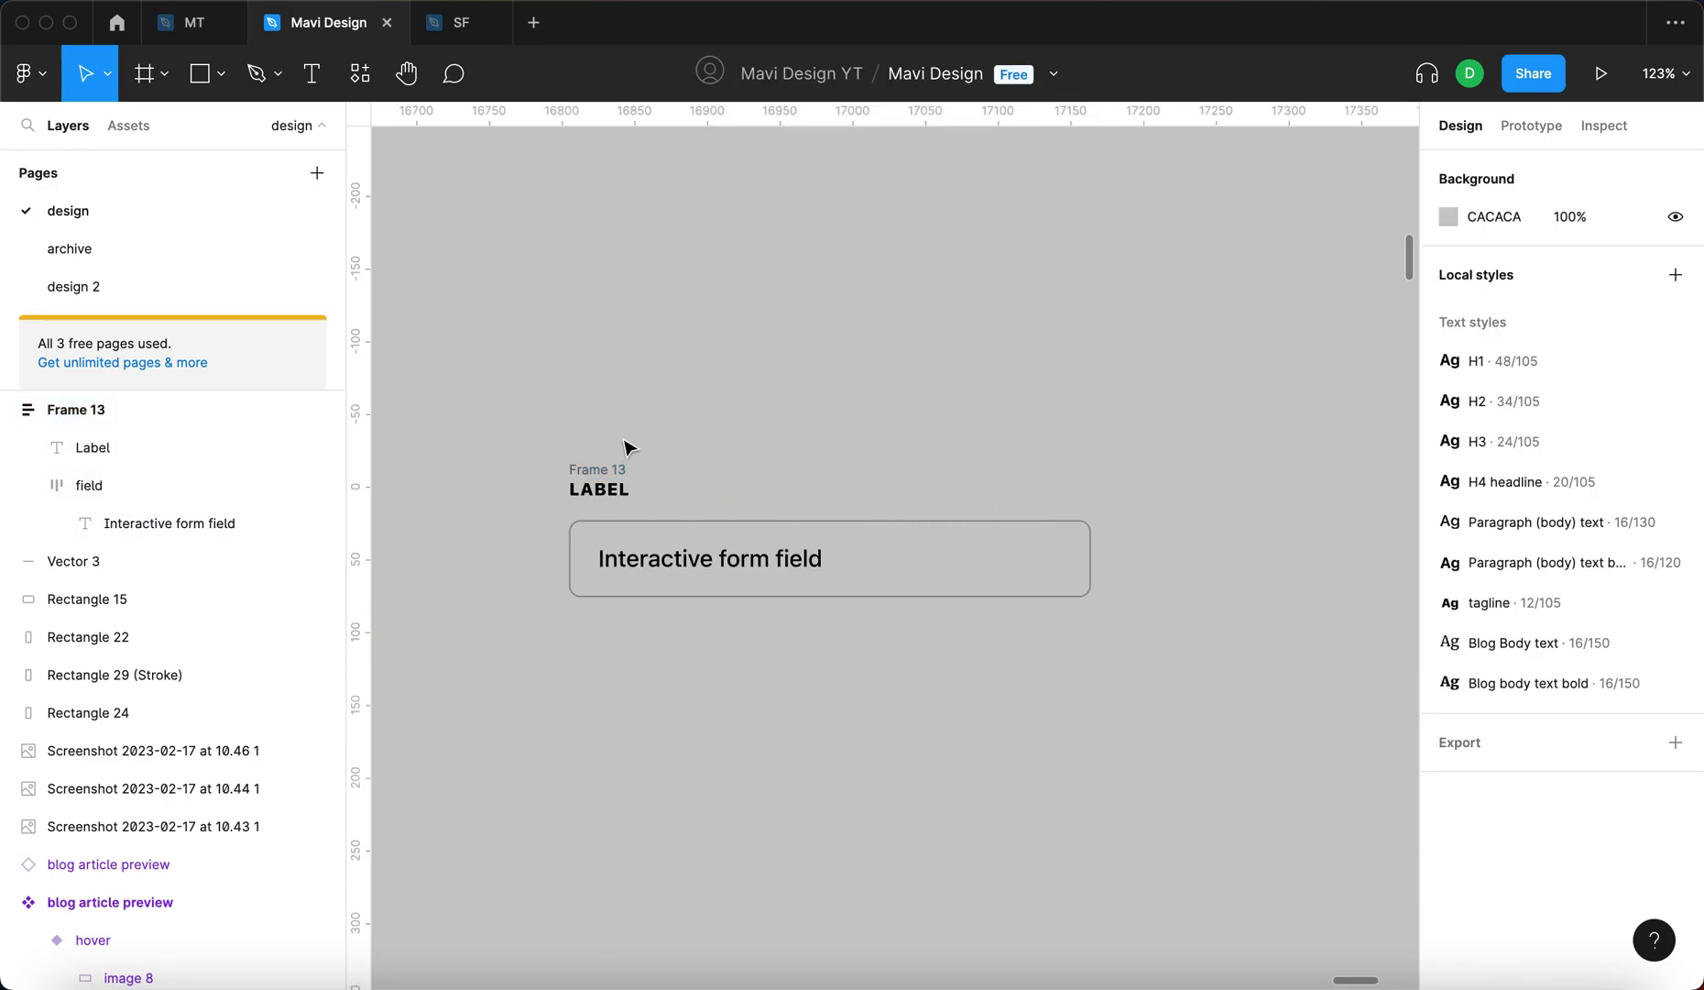
drag(608, 466, 630, 378)
Set the spacing between label and field to 12
click(1491, 568)
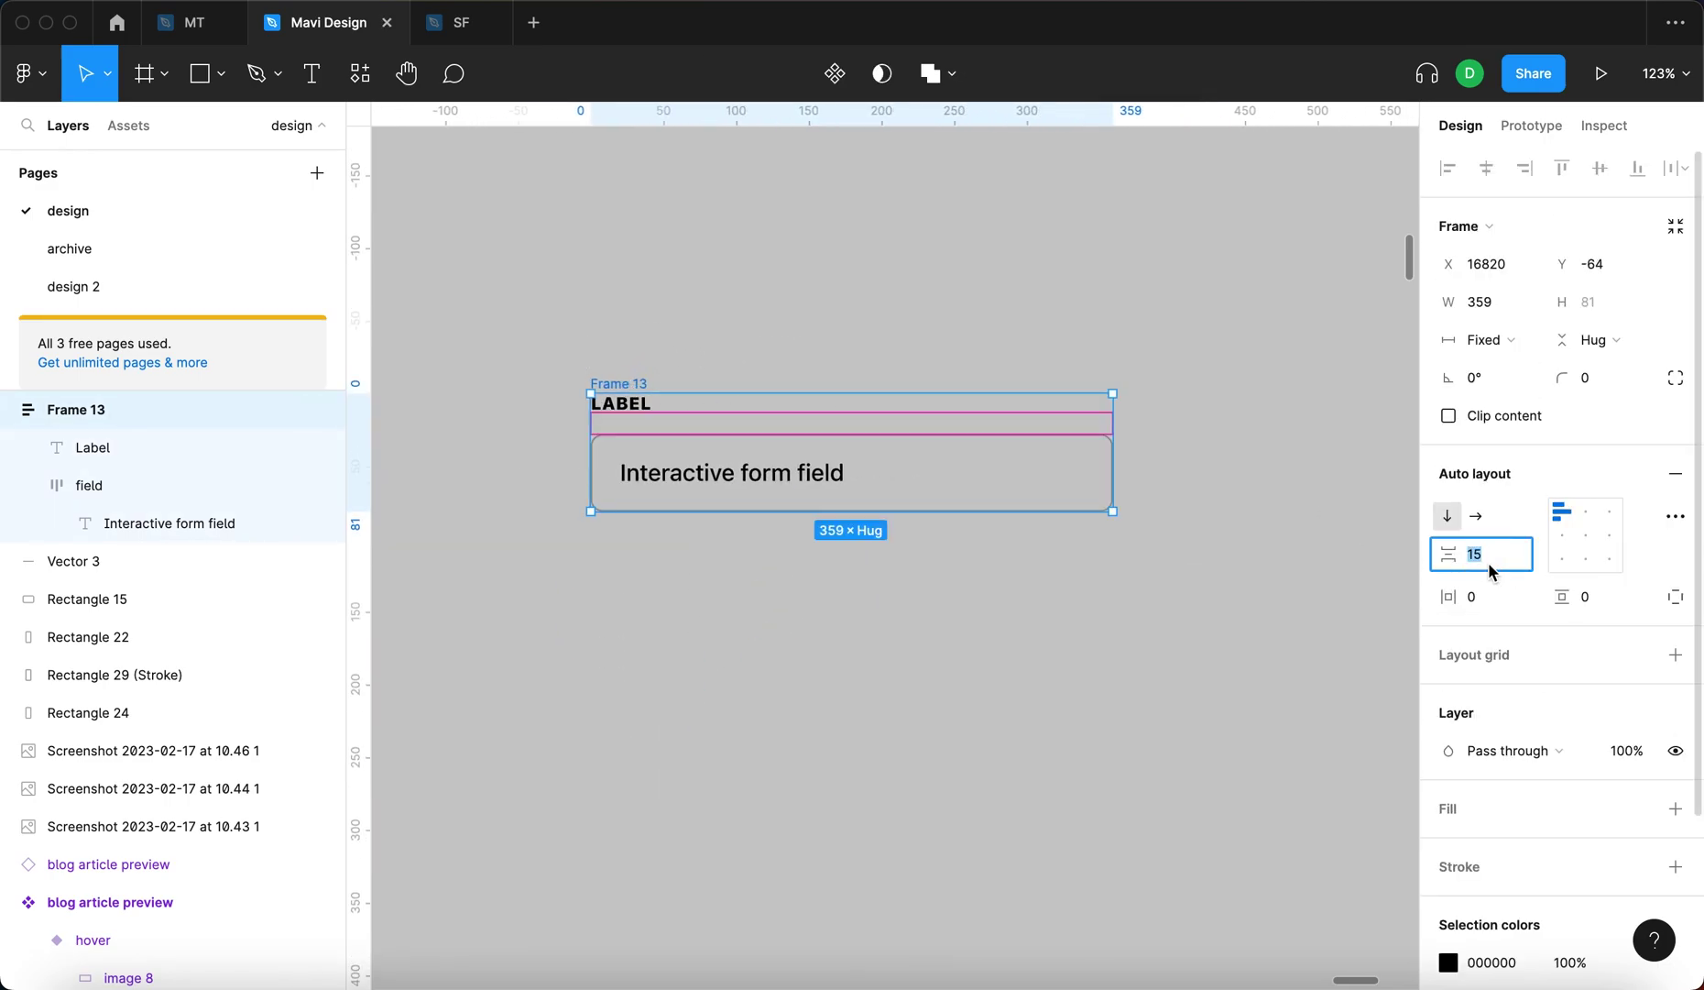
key(Down)
key(Down)
key(Down)
key(Down)
key(Up)
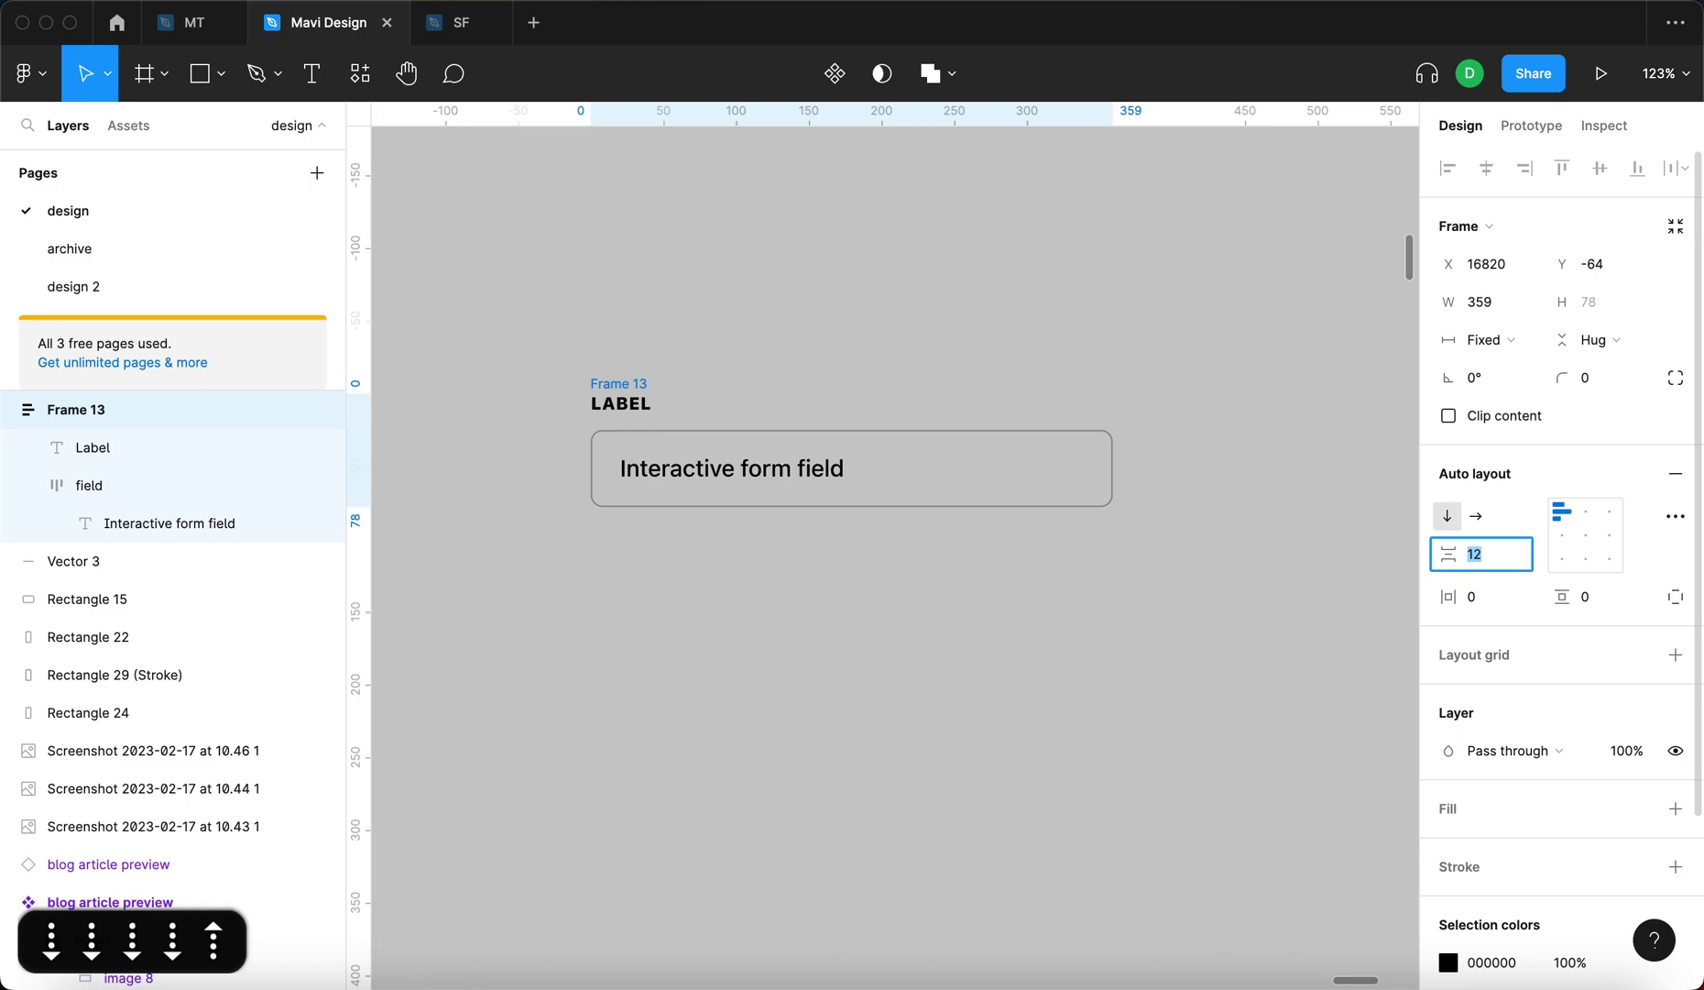
key(Return)
click(825, 327)
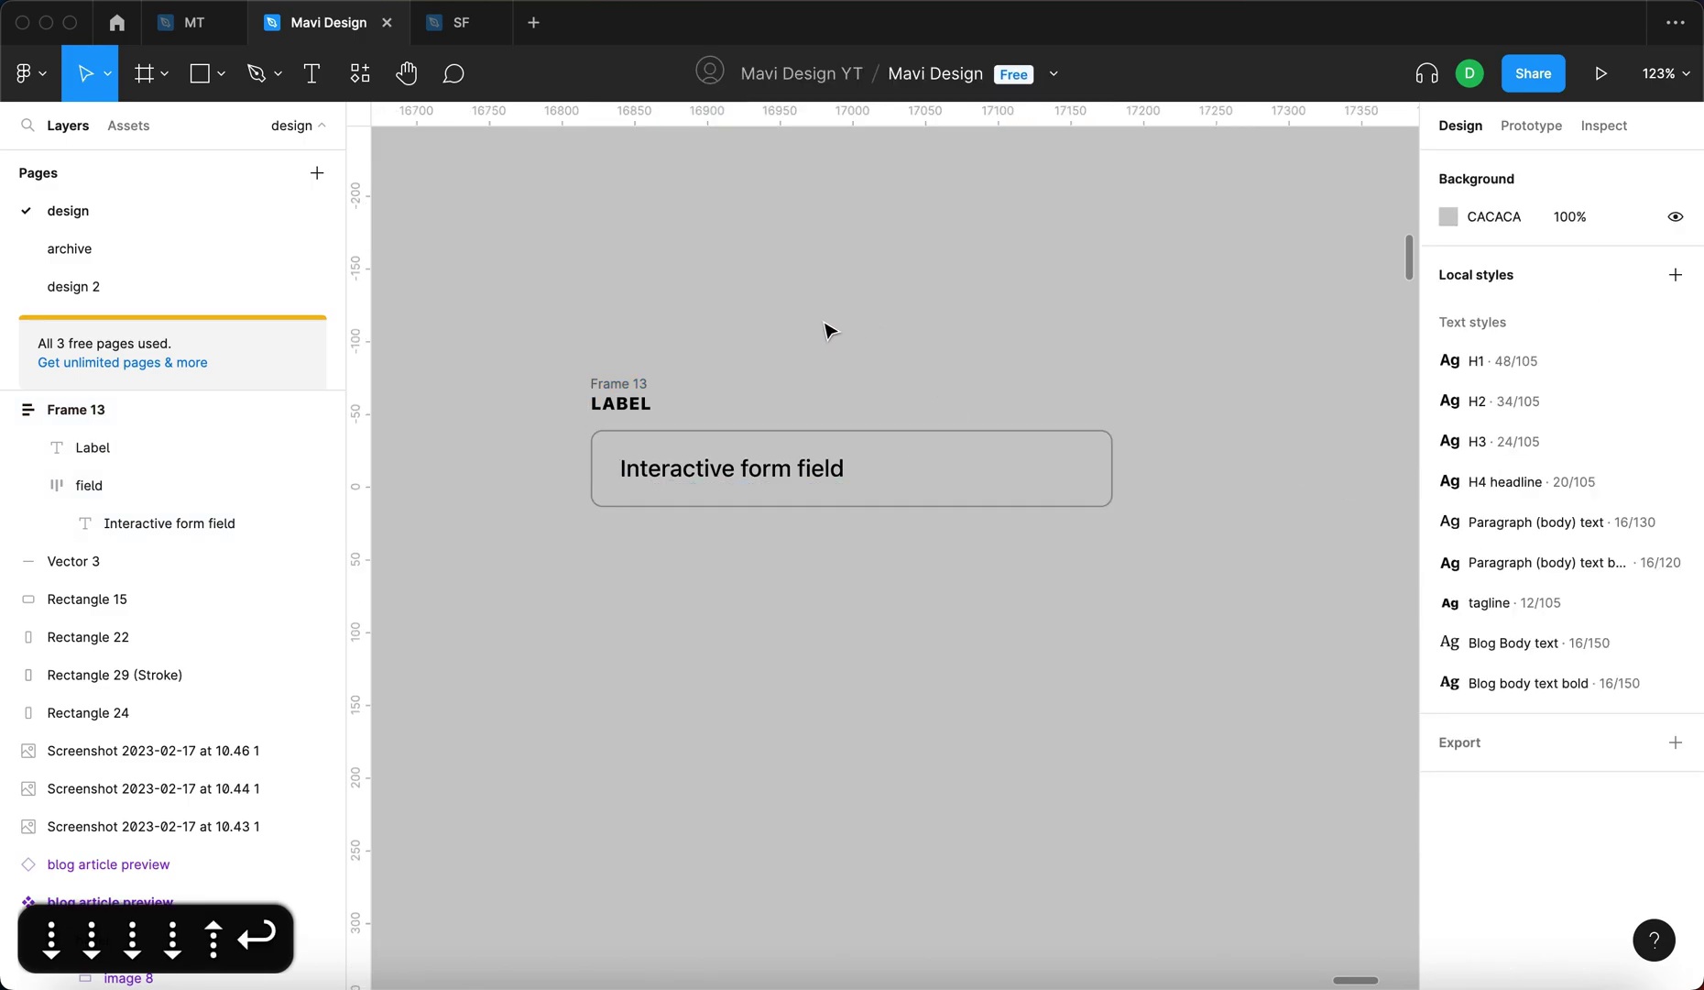
click(611, 385)
Rename the frame 'form field component' and adjust its position and width
key(super+r)
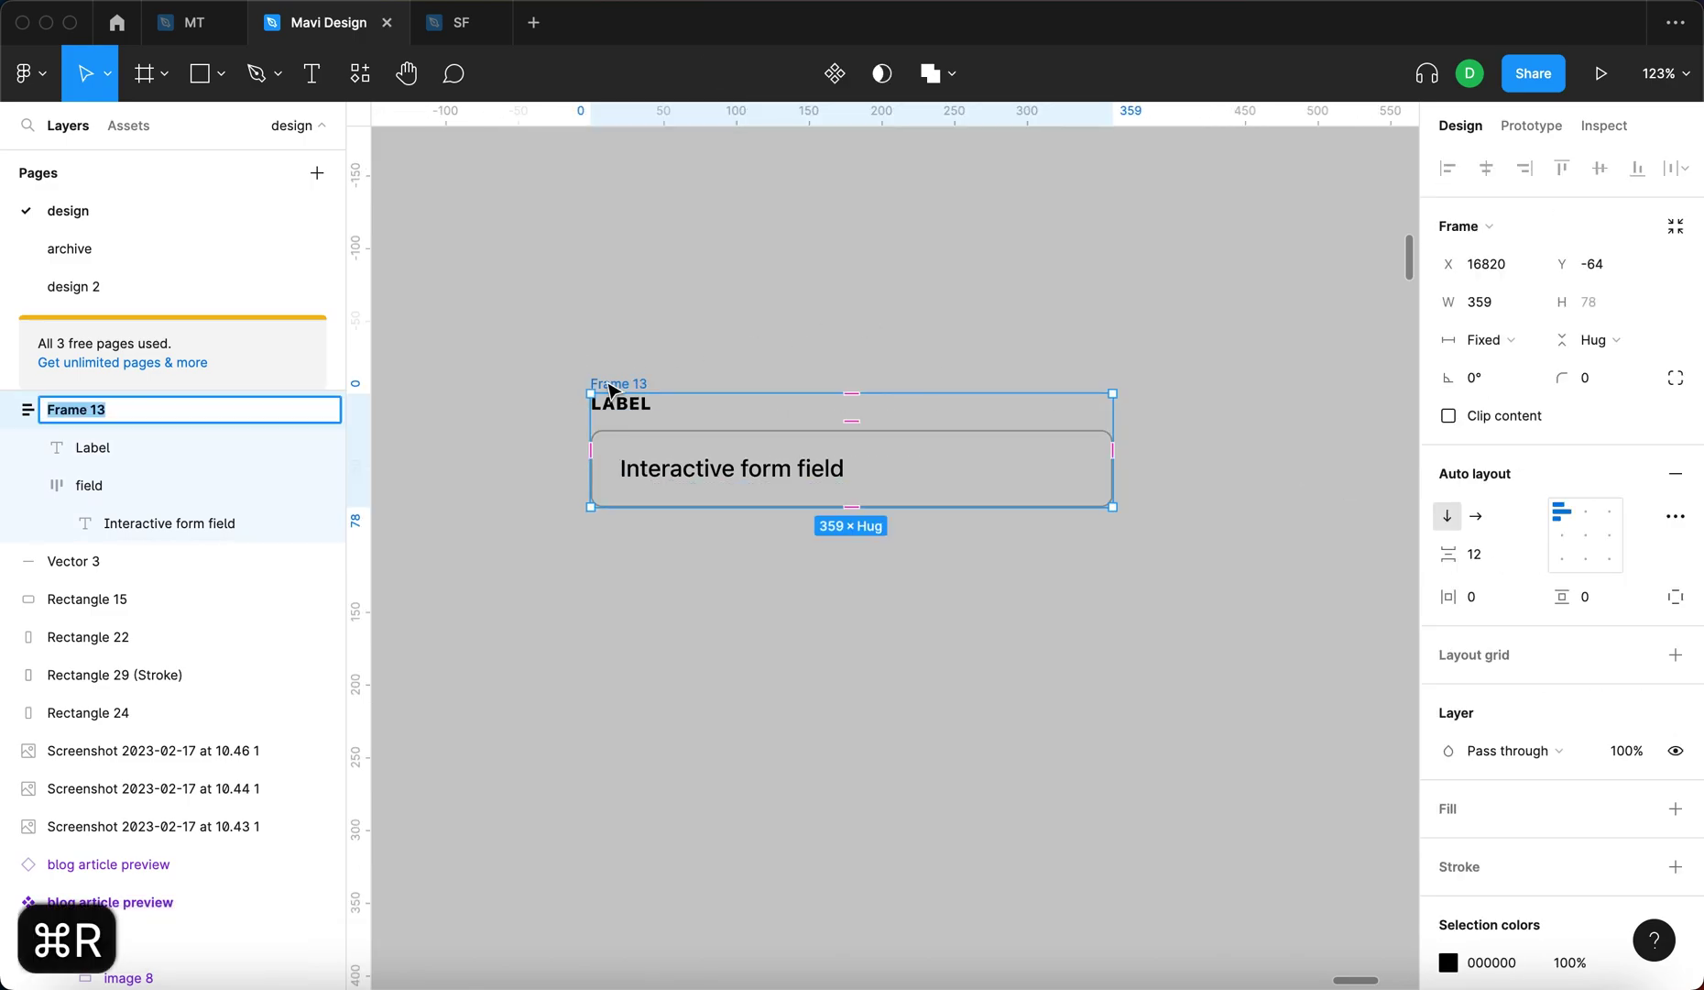
text(form field component)
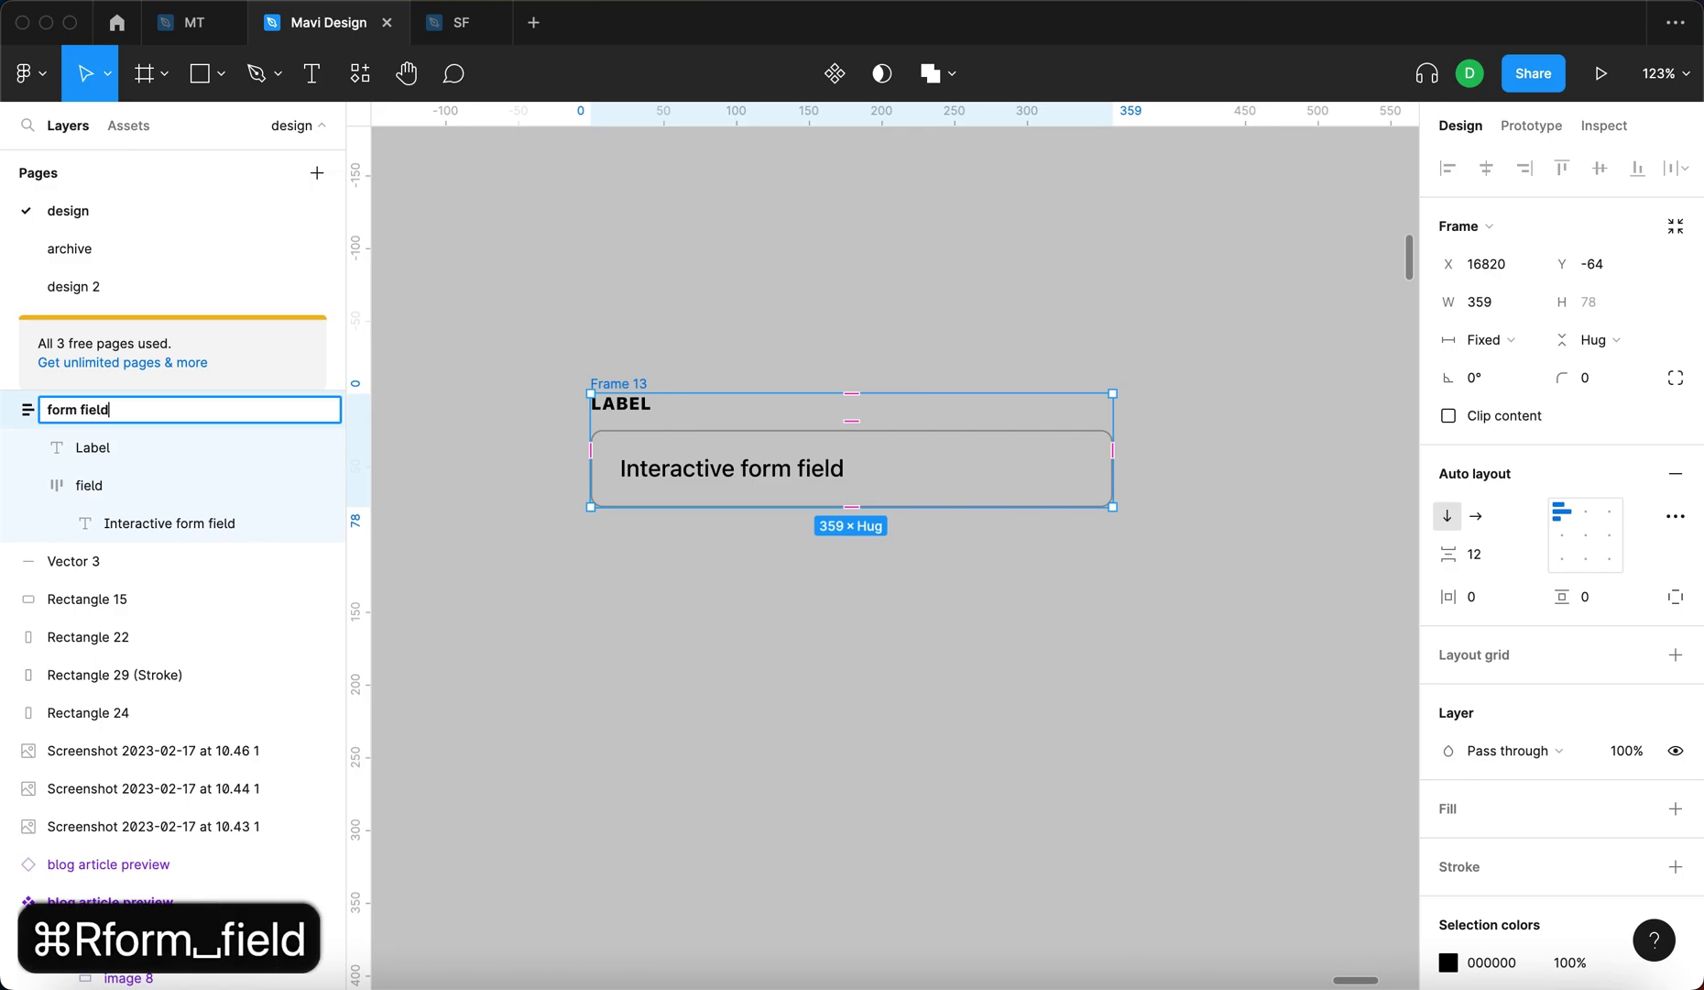
key(Return)
drag(639, 403, 602, 292)
drag(1082, 314, 963, 332)
click(1189, 407)
drag(663, 296, 706, 293)
click(1113, 436)
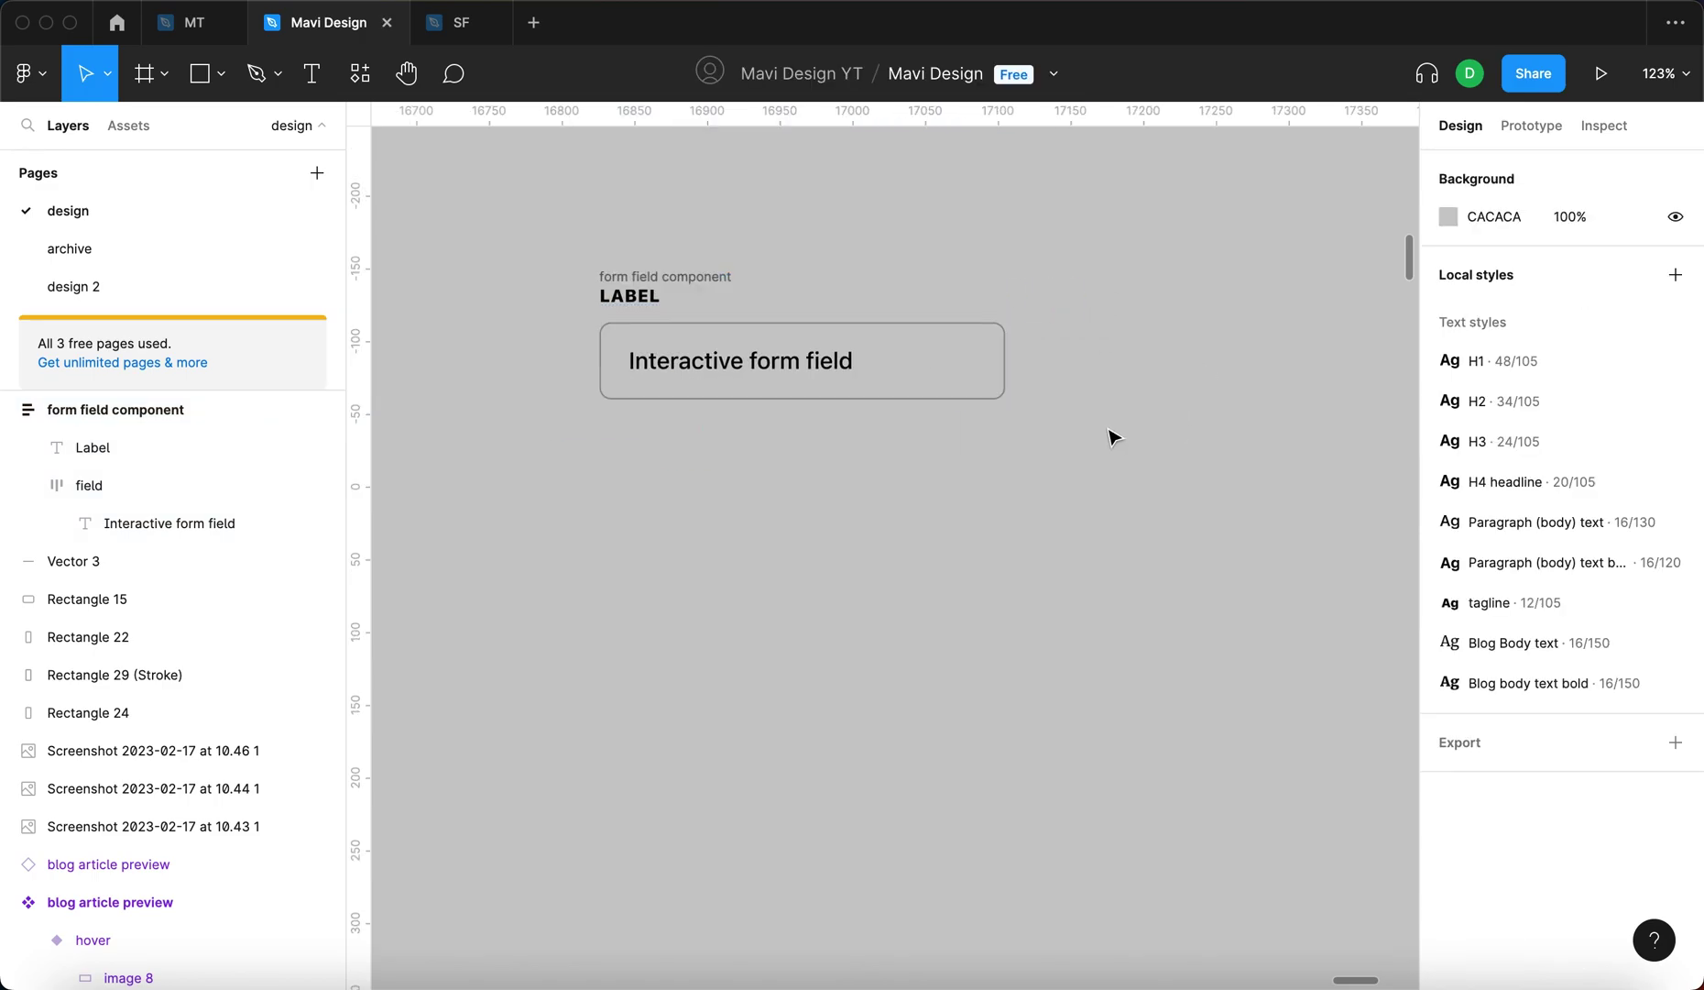
Make the form field frame a component and set the label-to-field gap to 8
click(660, 277)
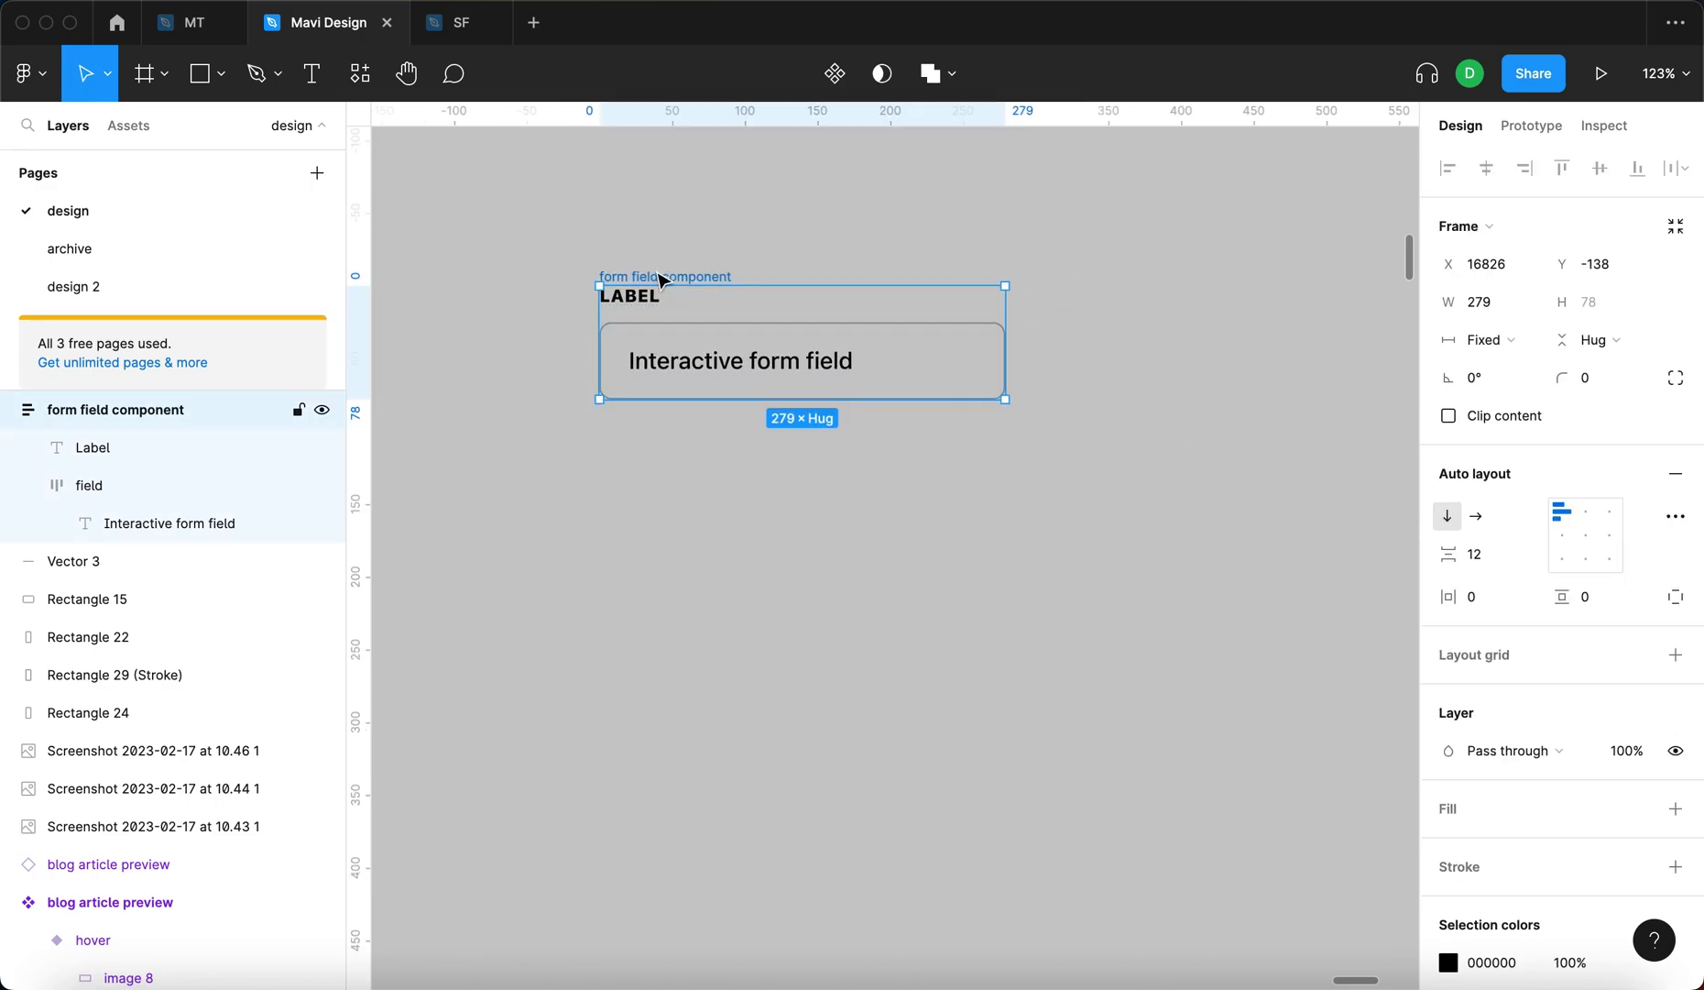
click(834, 74)
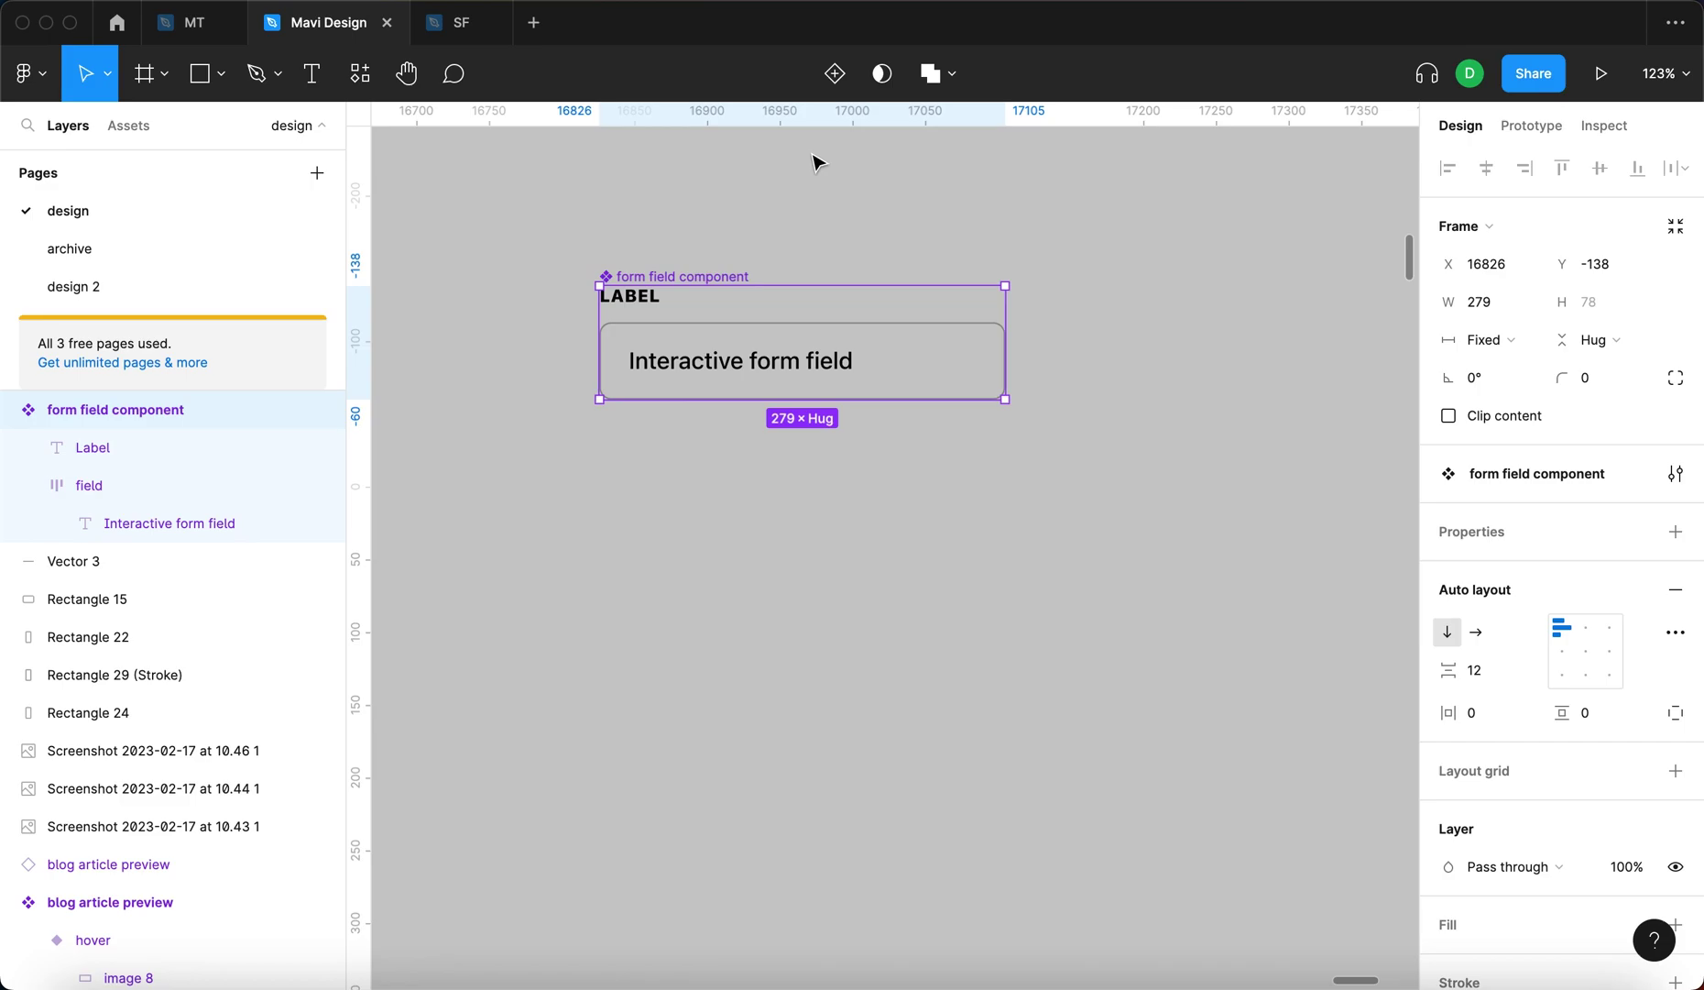
click(1508, 670)
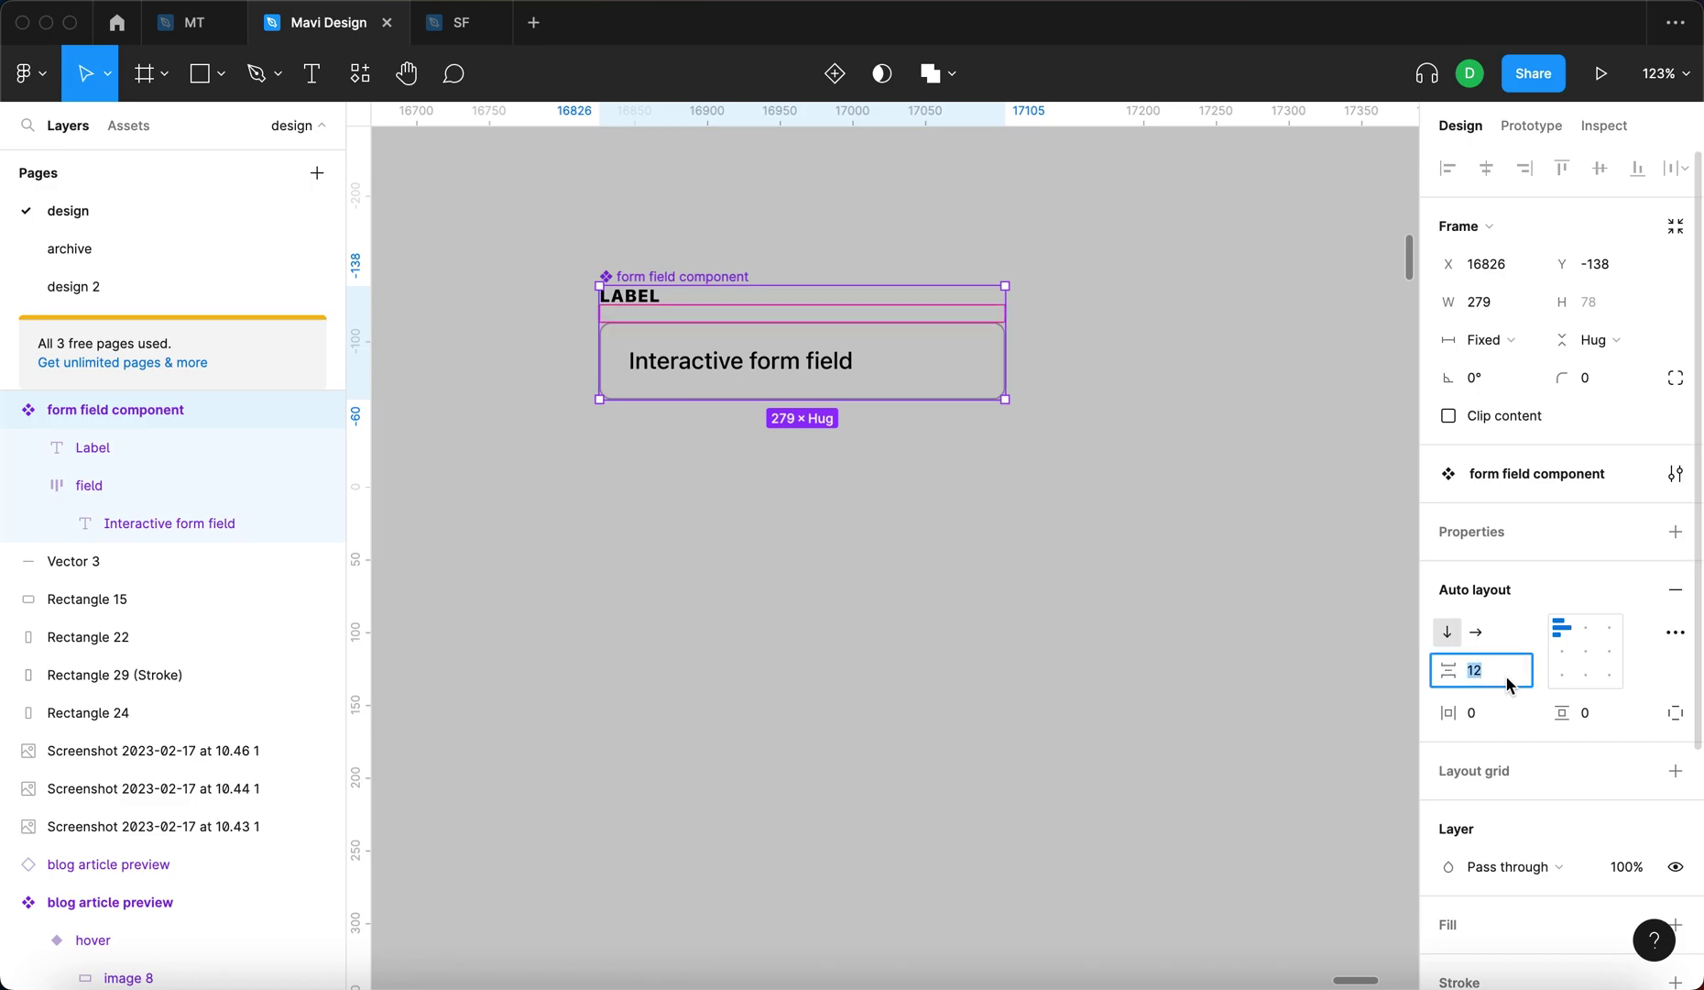
key(Down)
key(Down)
key(Down)
key(Down)
key(Return)
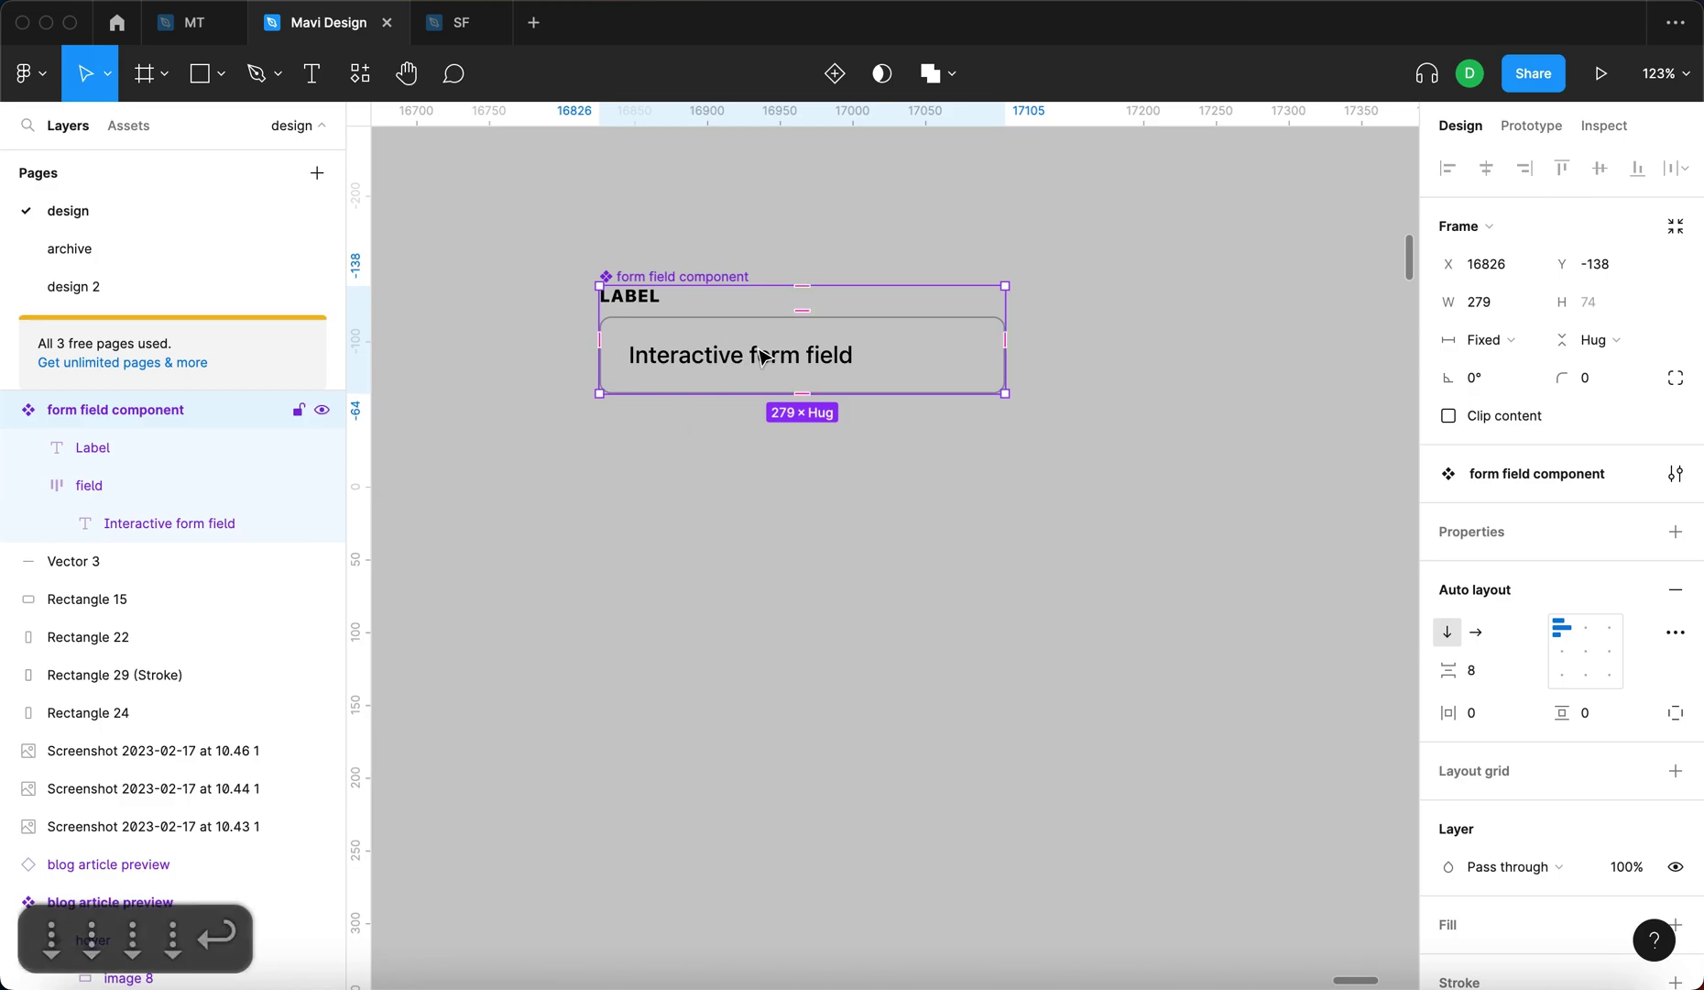
Select the 'Interactive form field' text layer inside the component
click(791, 449)
key(shift+super+z)
scroll(994, 669, up, 3)
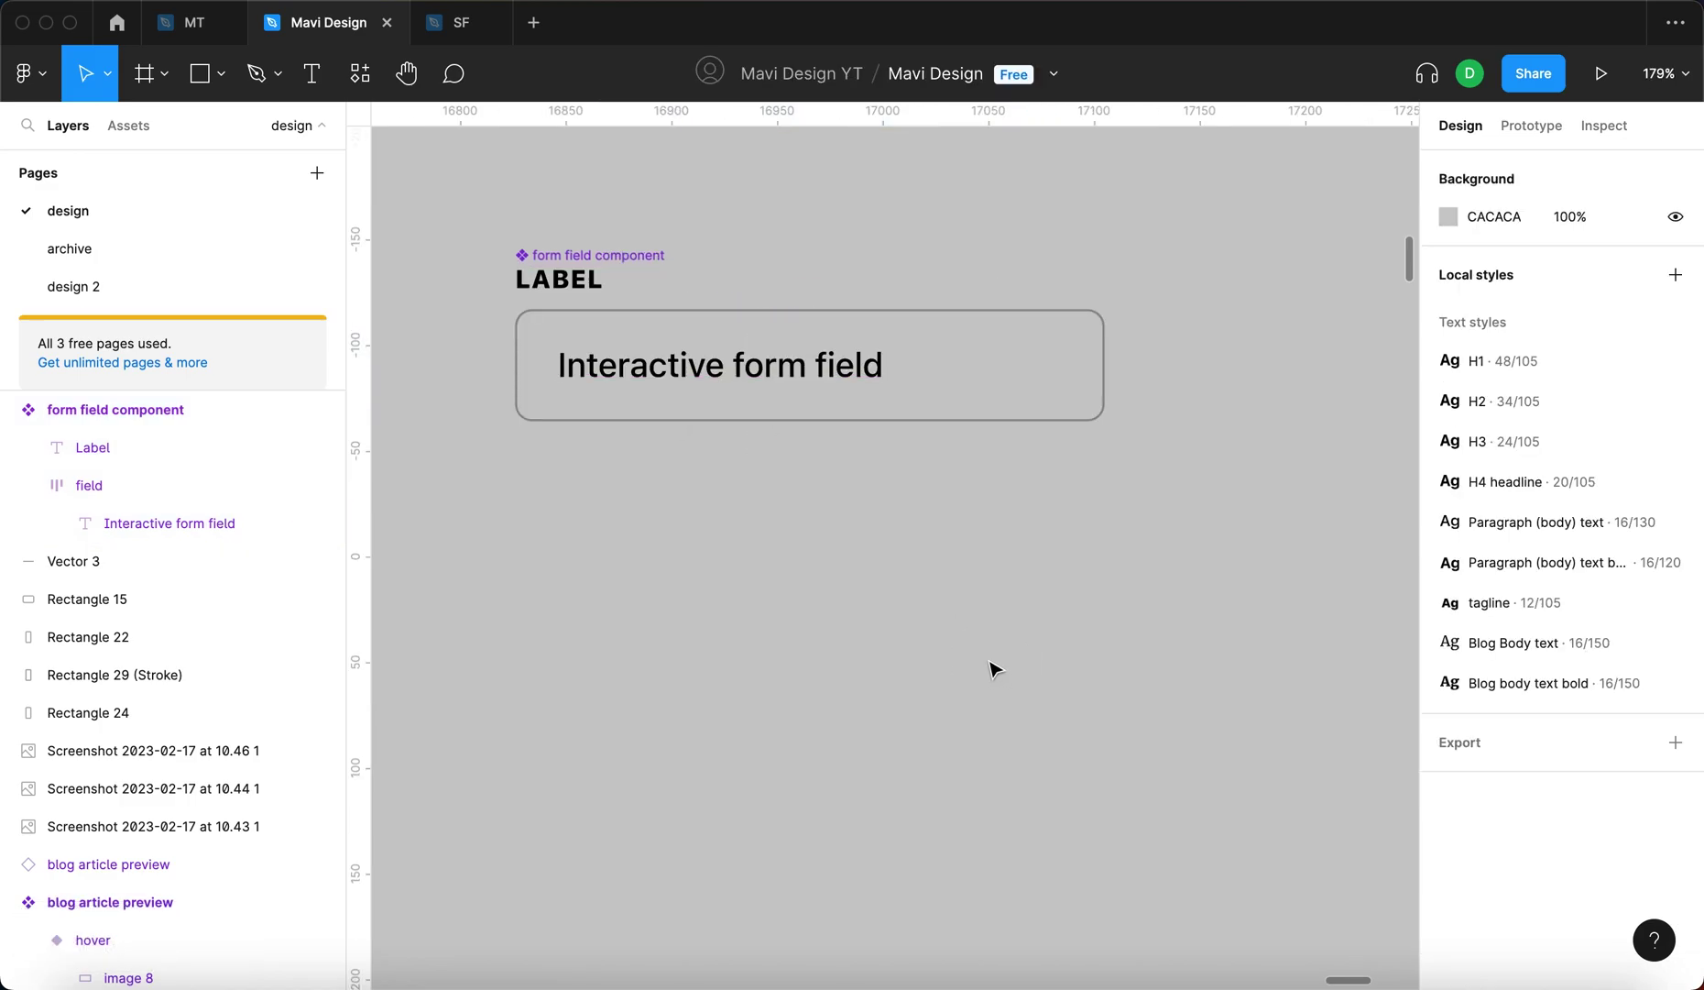
super+click(859, 387)
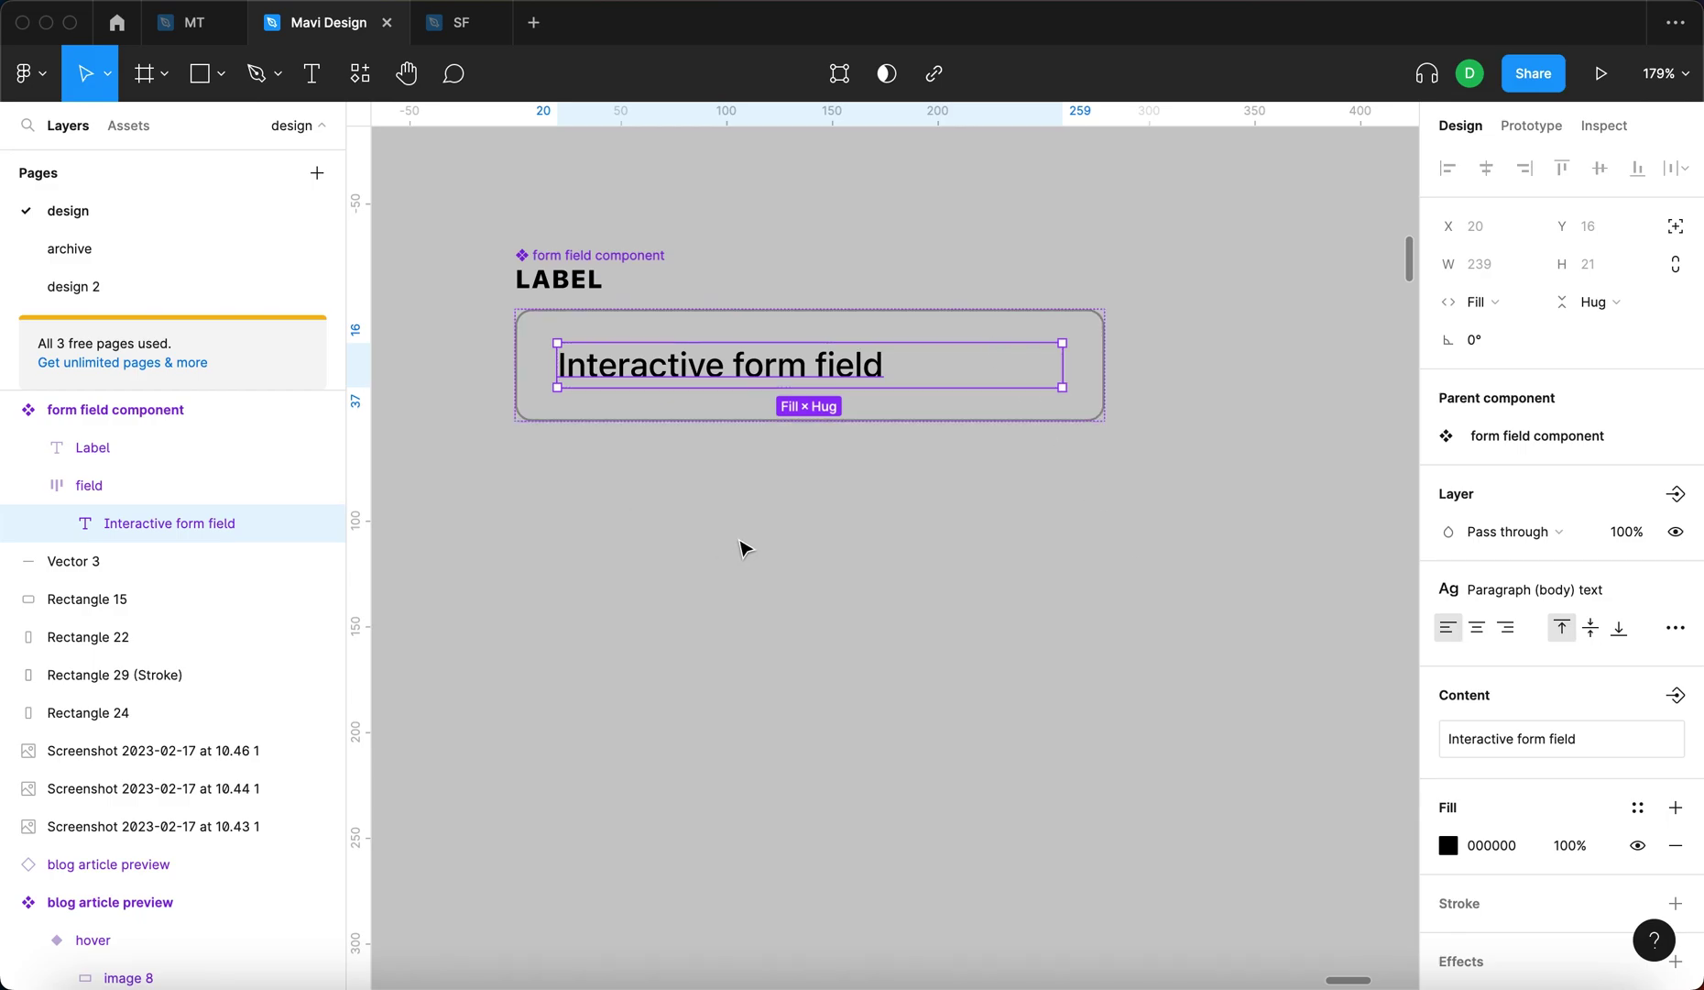
Create a 'form field text' property from the field's text content
click(1668, 698)
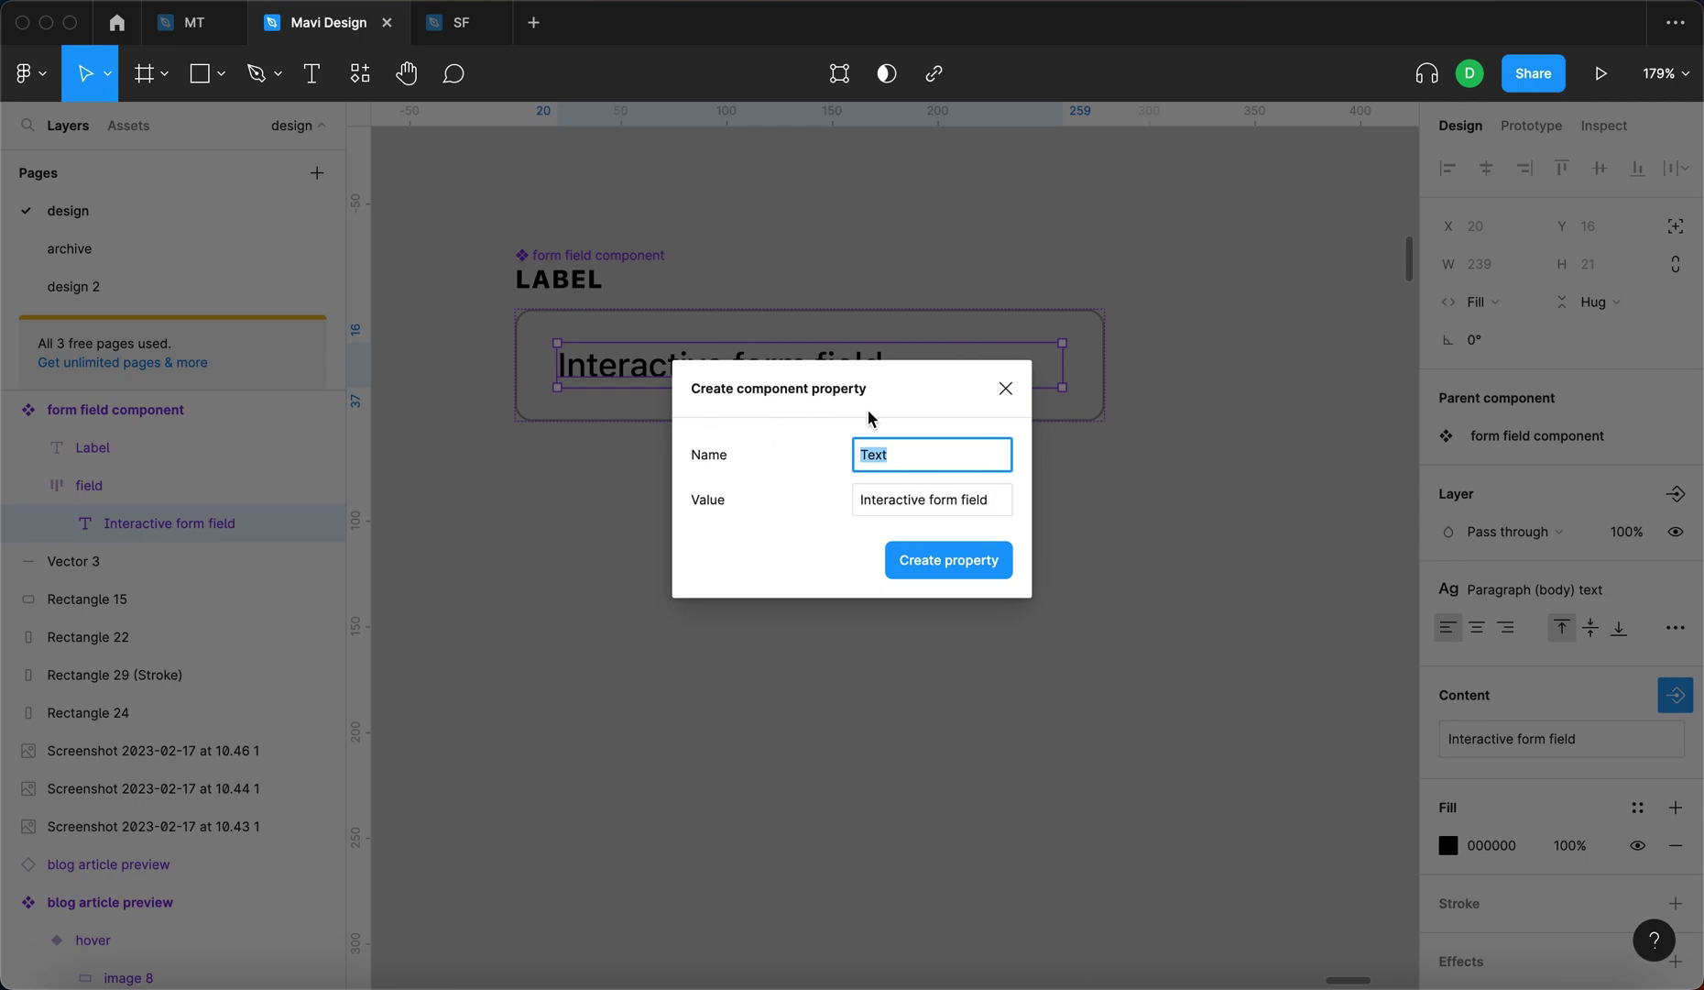
text(form)
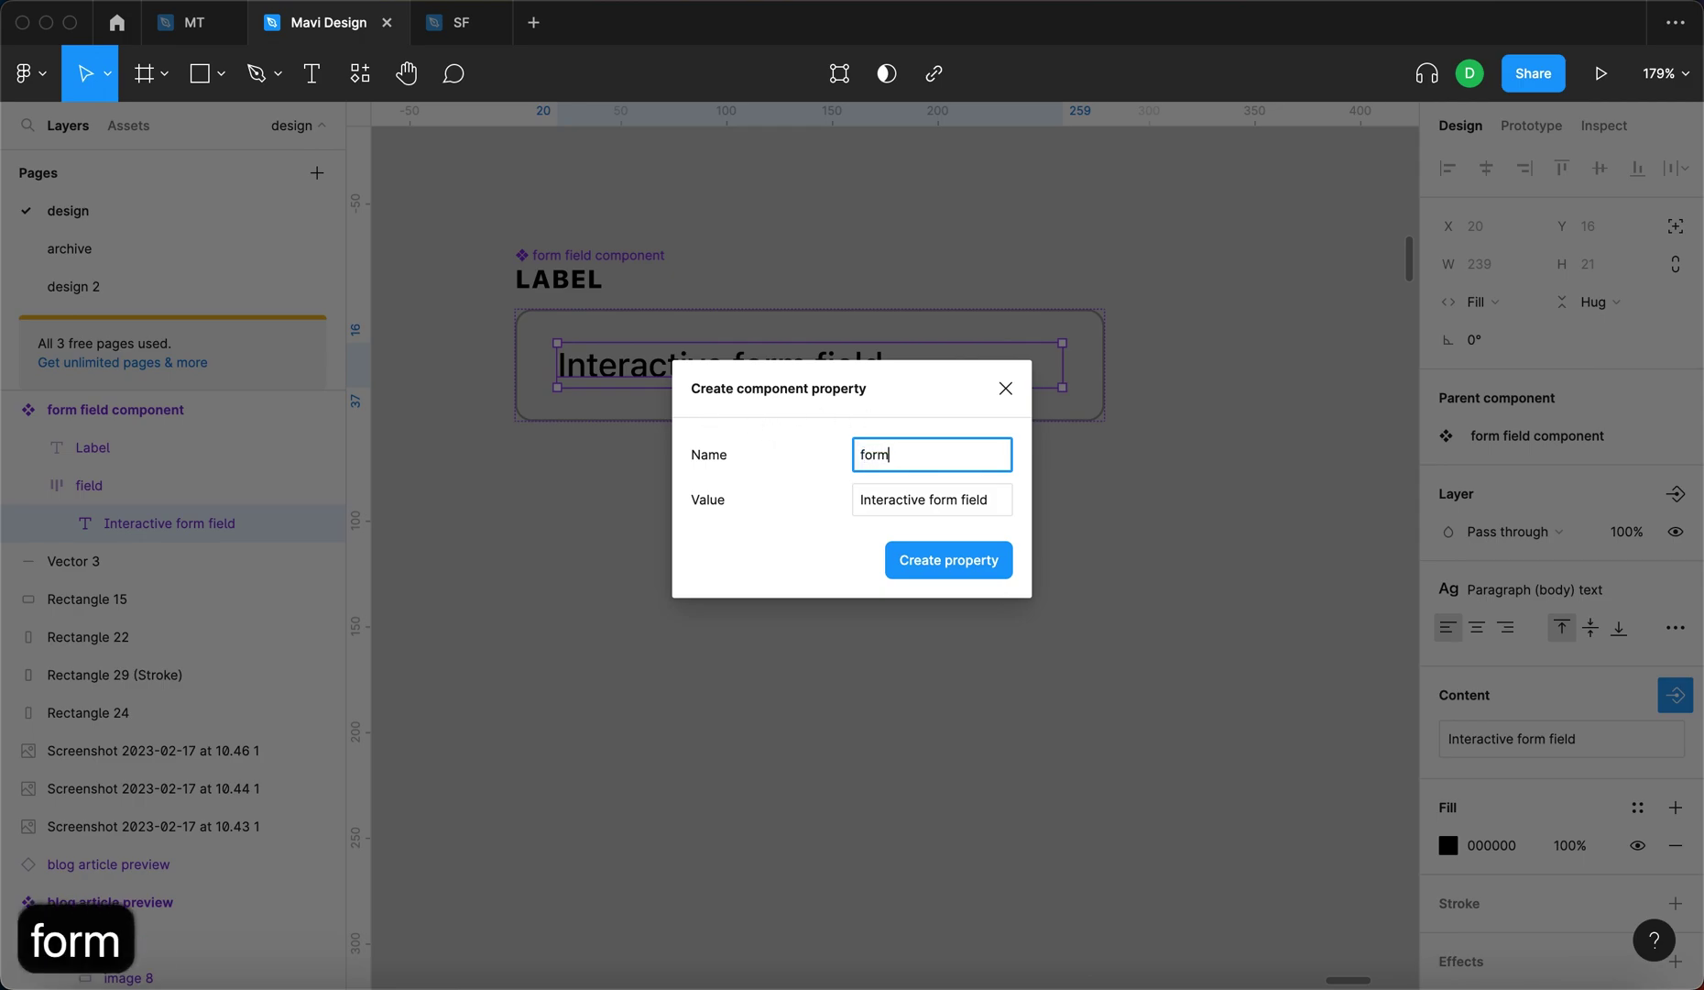
text( field text)
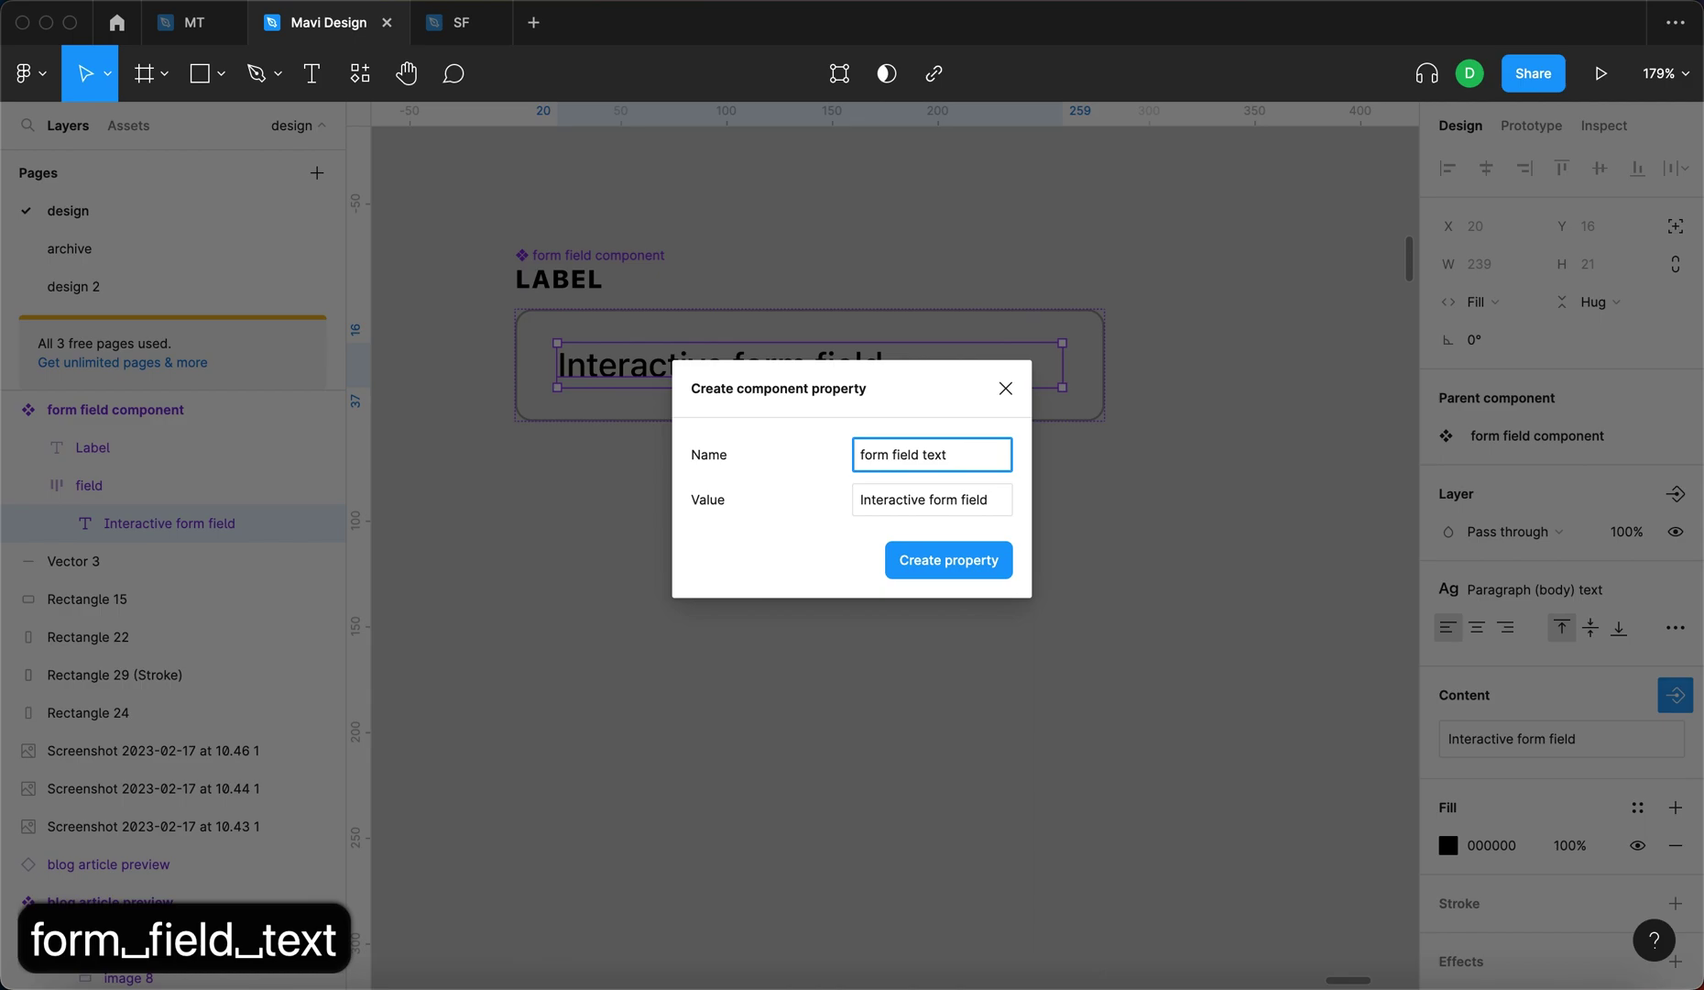
key(Return)
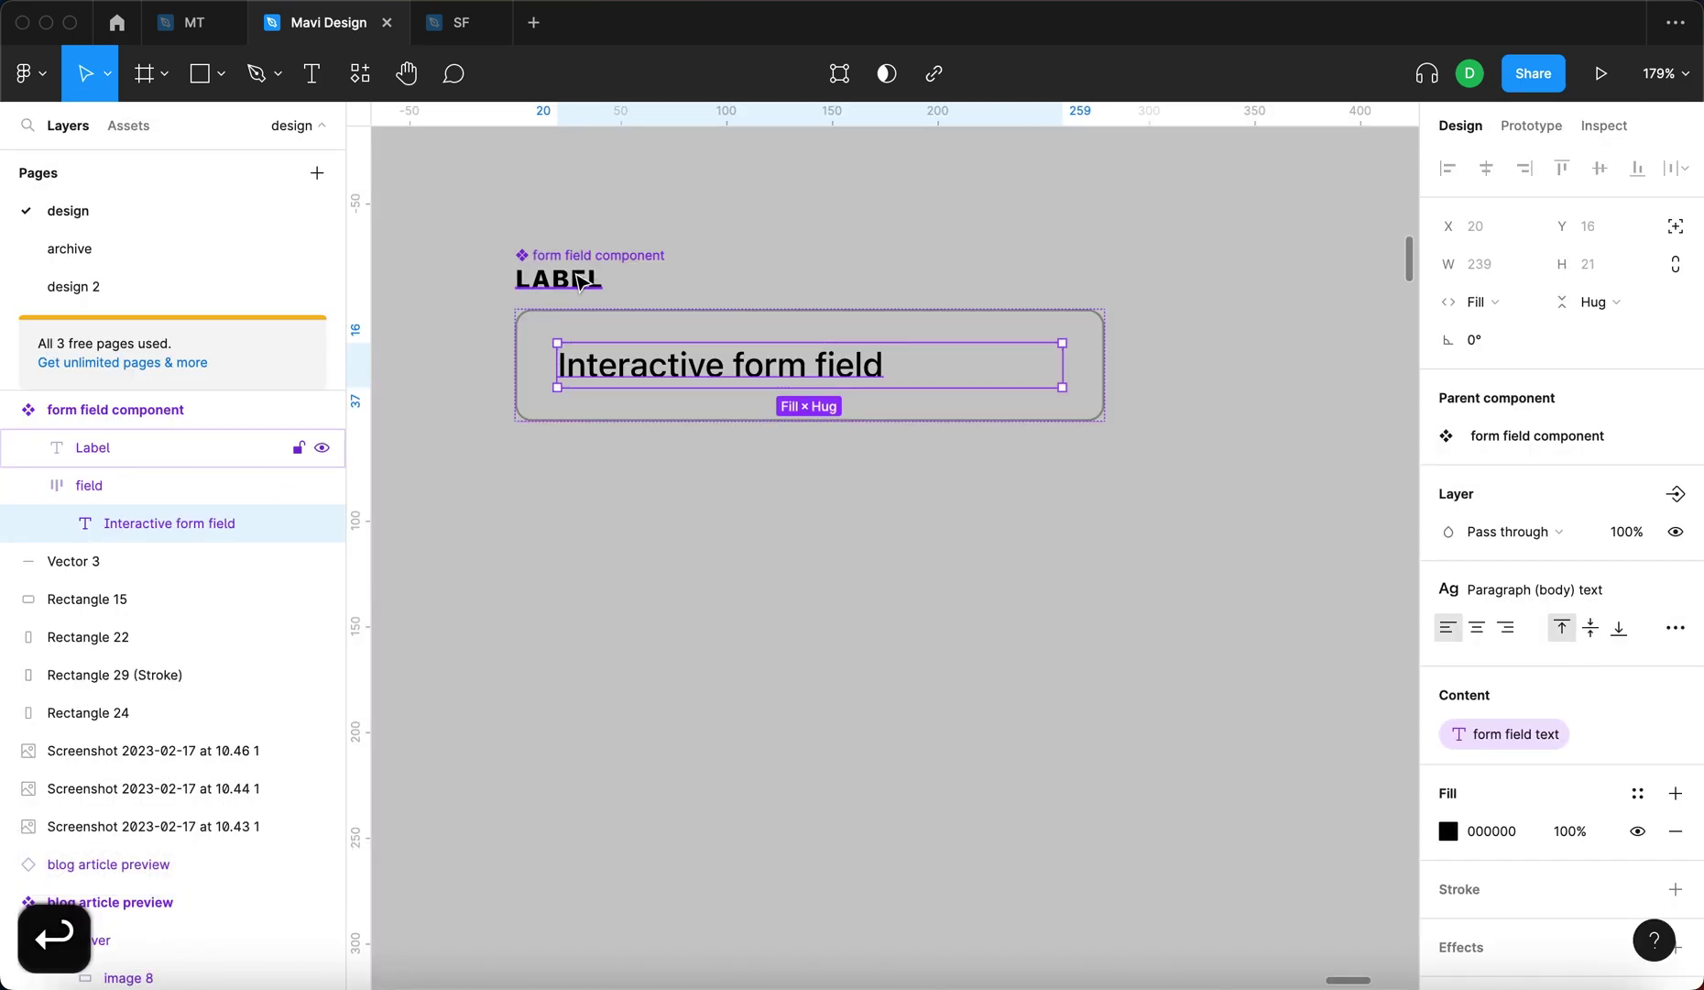
Link the LABEL text to a new 'form field label' text property
click(579, 280)
scroll(1536, 727, down, 2)
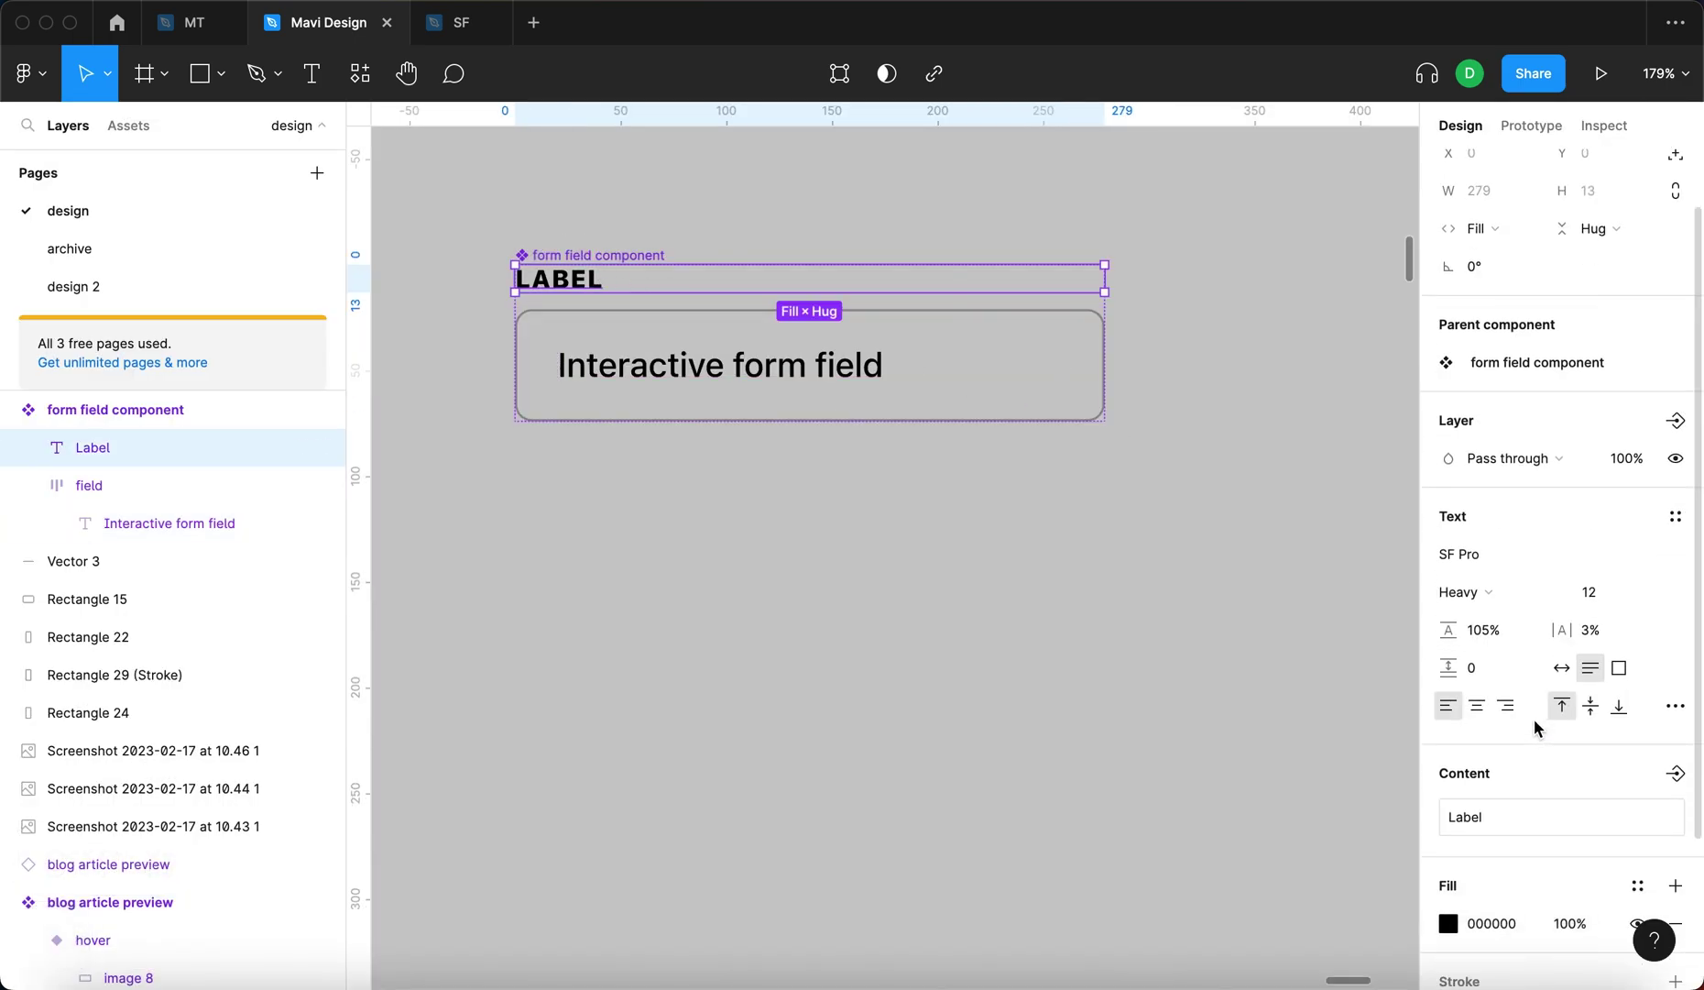
click(1674, 774)
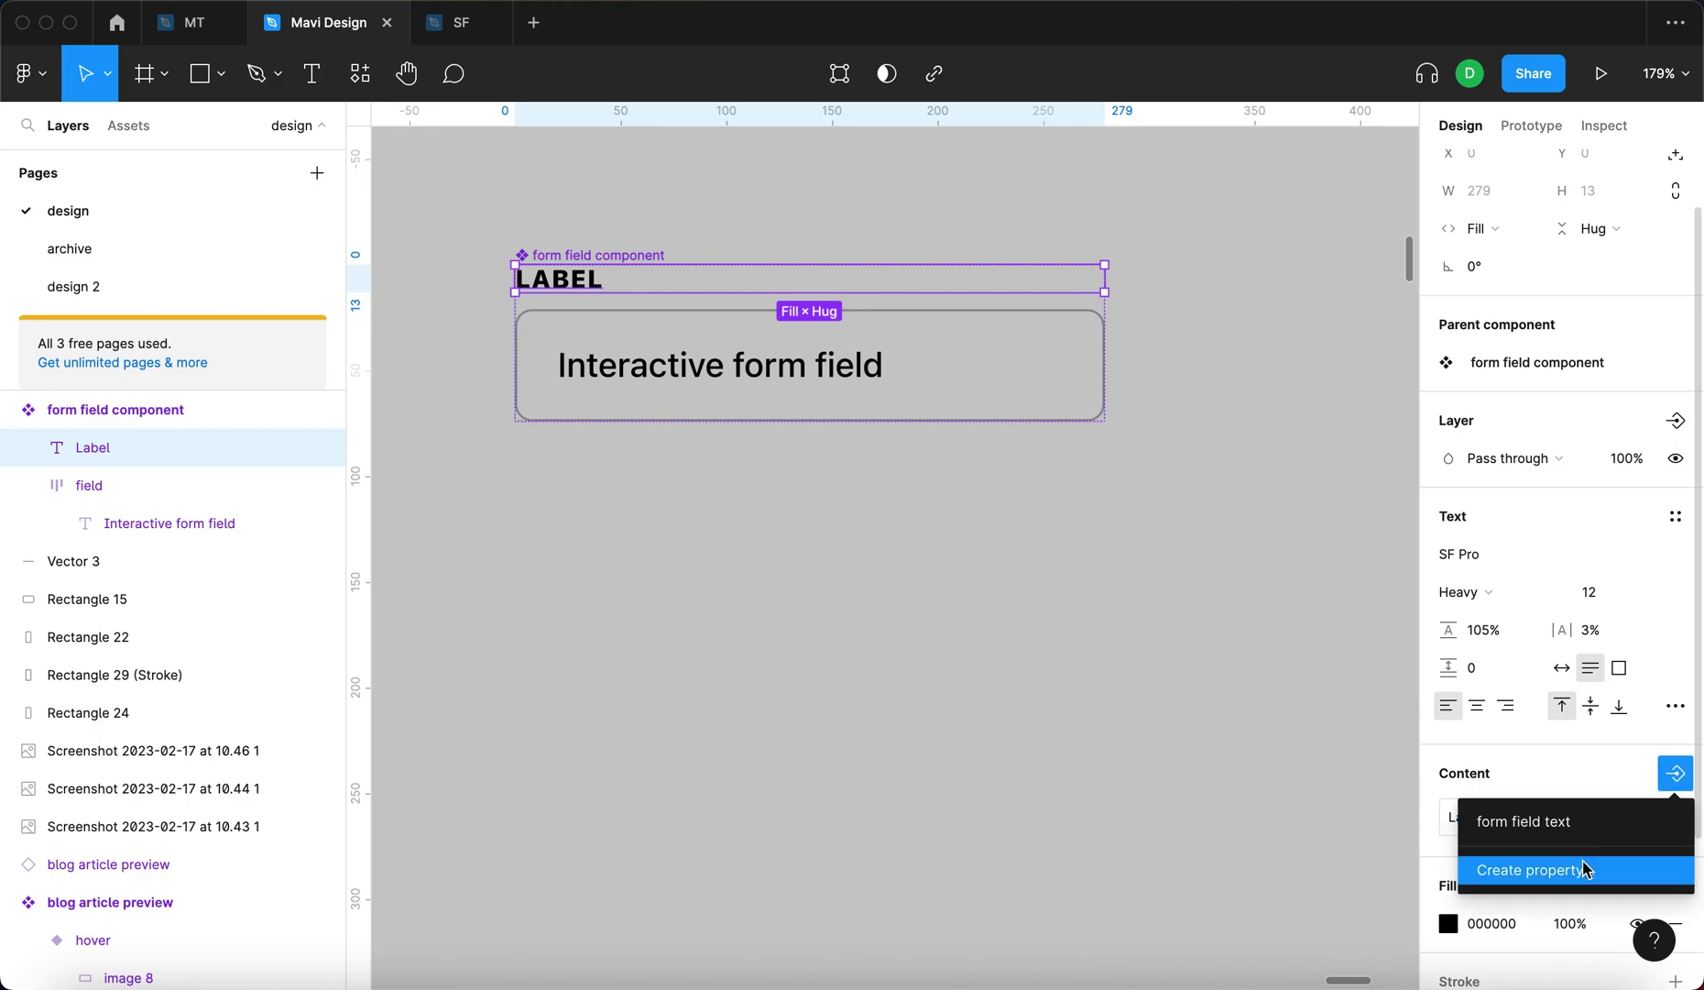
click(1555, 872)
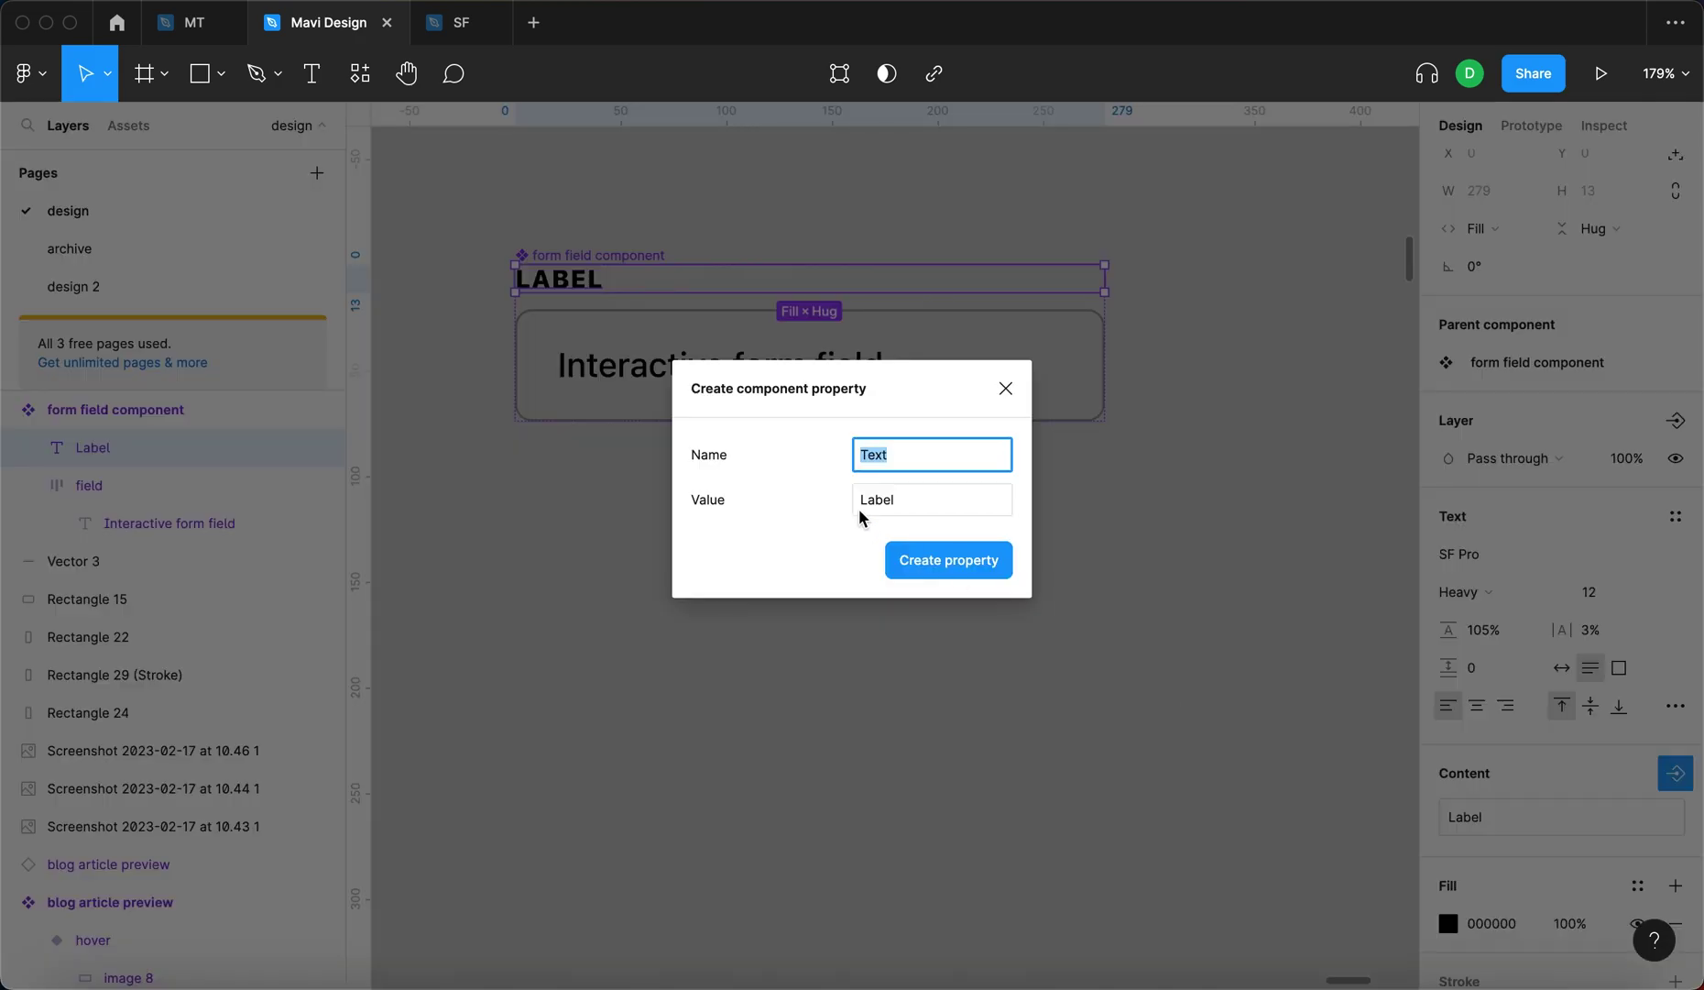
text(form)
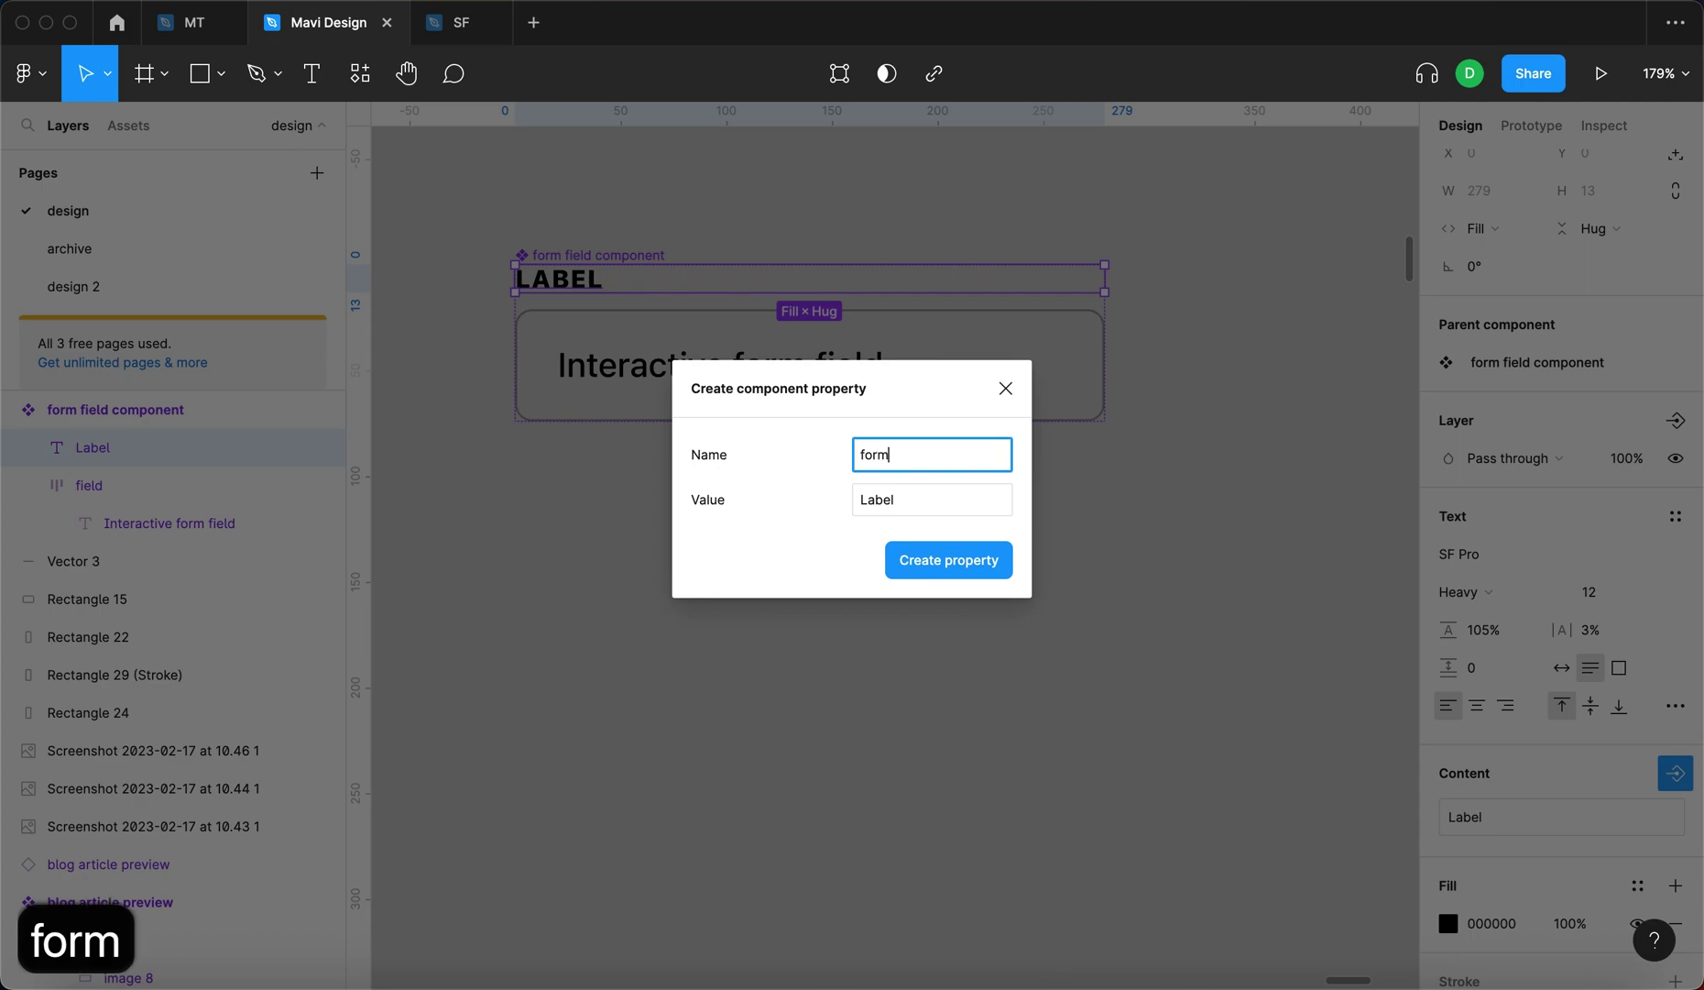
text( field label)
key(Return)
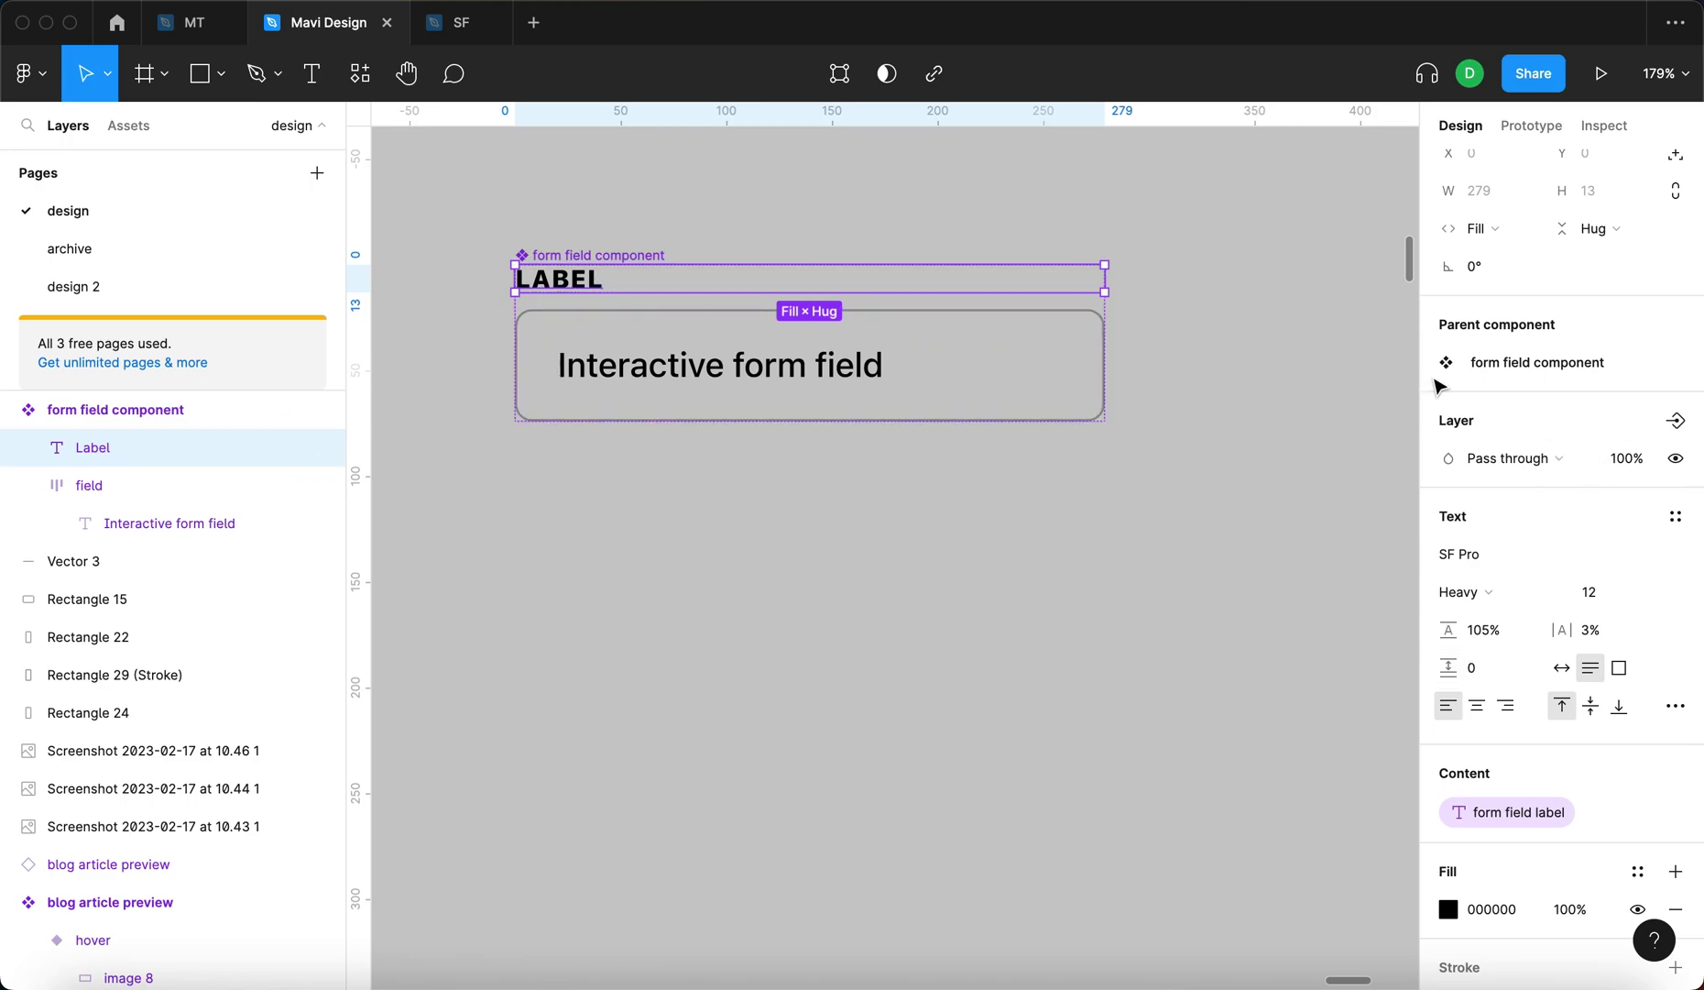
Add a boolean 'Show Label' property controlling the label's visibility
click(1673, 423)
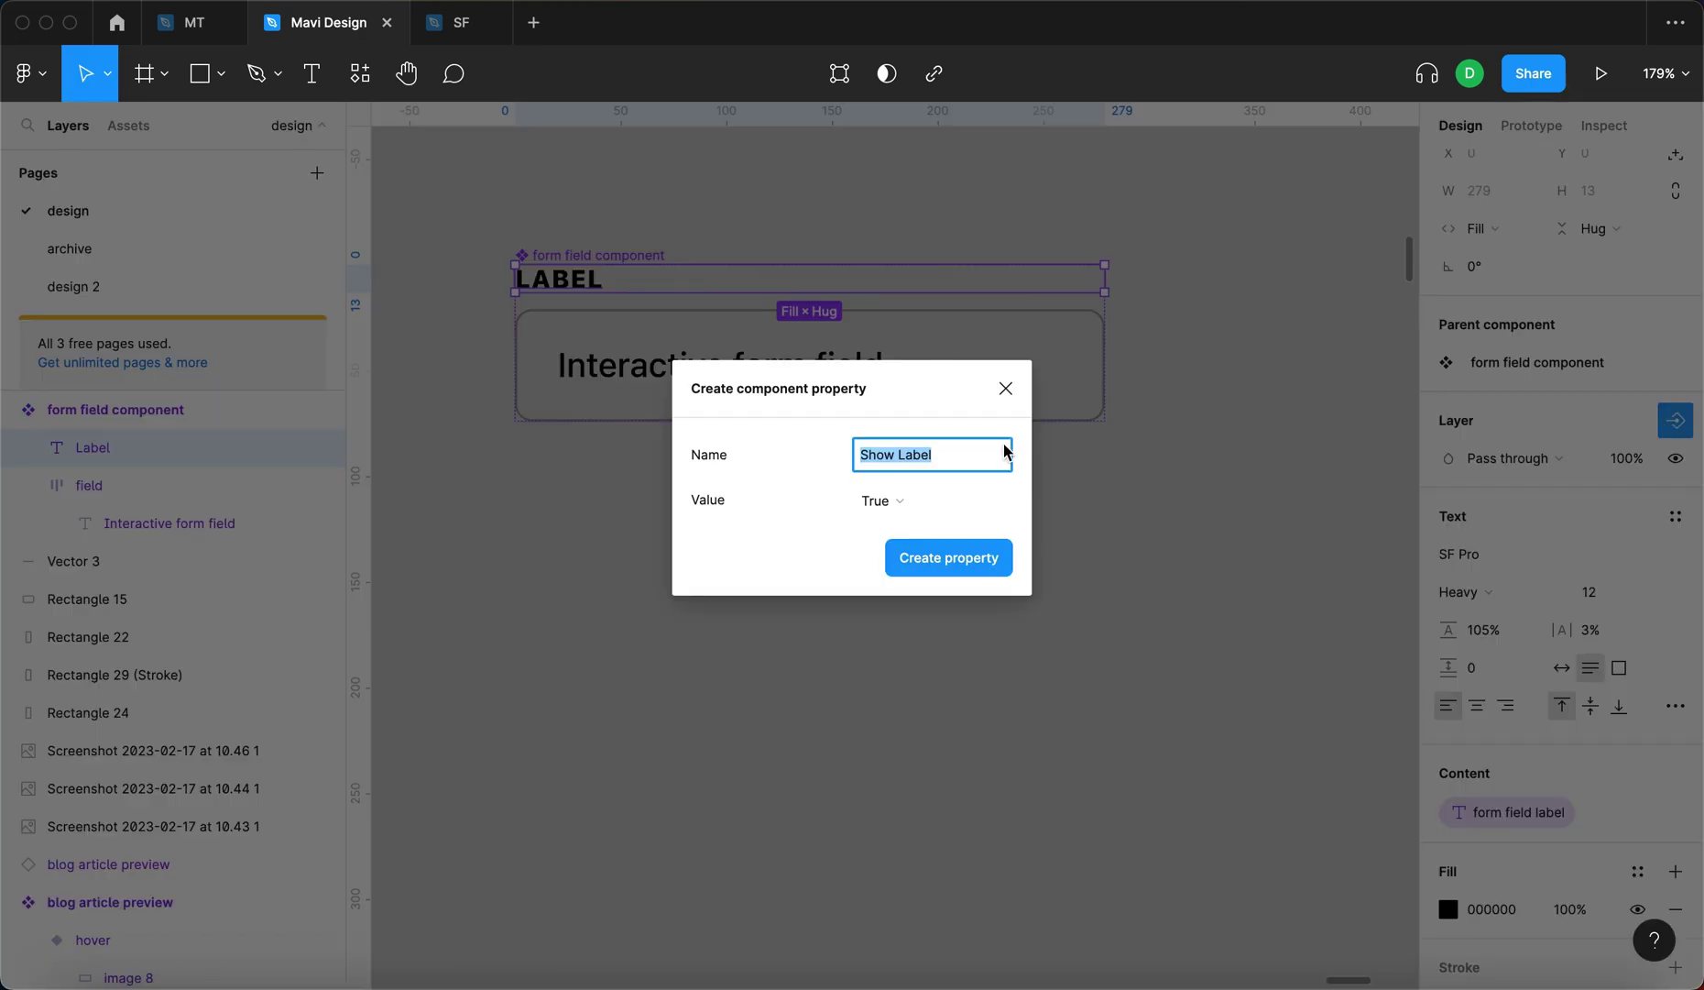
key(Right)
drag(864, 465, 944, 460)
click(931, 567)
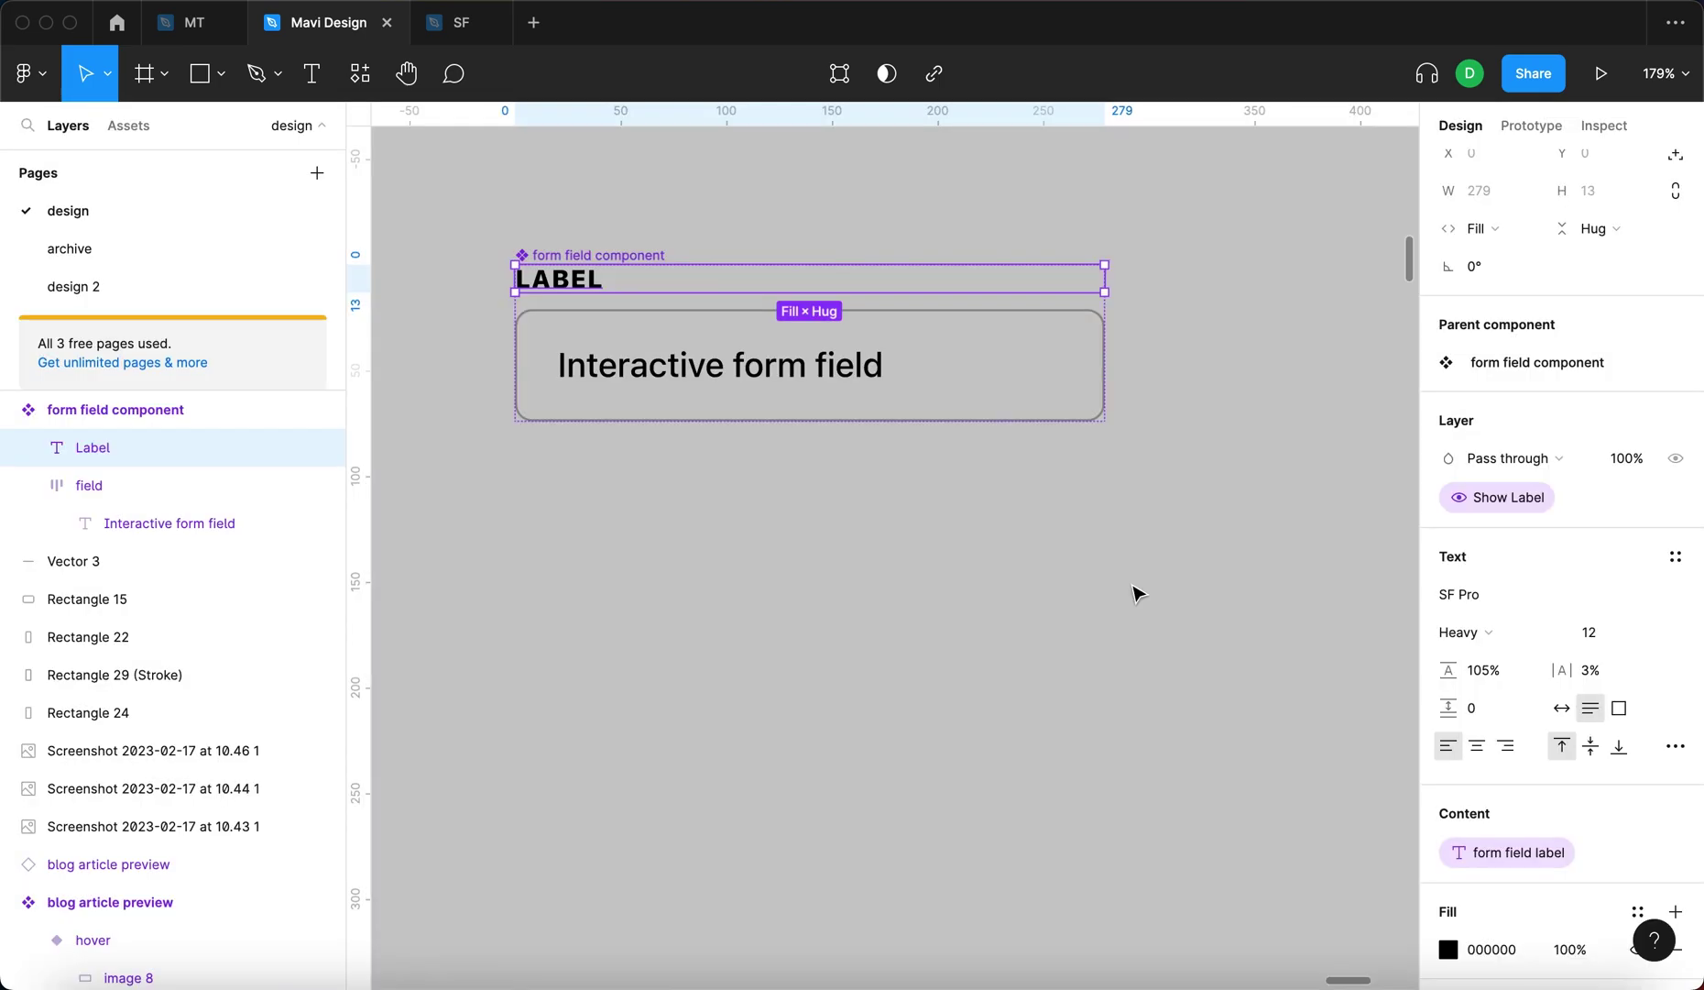
click(1218, 605)
Select the form field component and browse the local components in Assets
scroll(577, 275, down, 5)
click(632, 311)
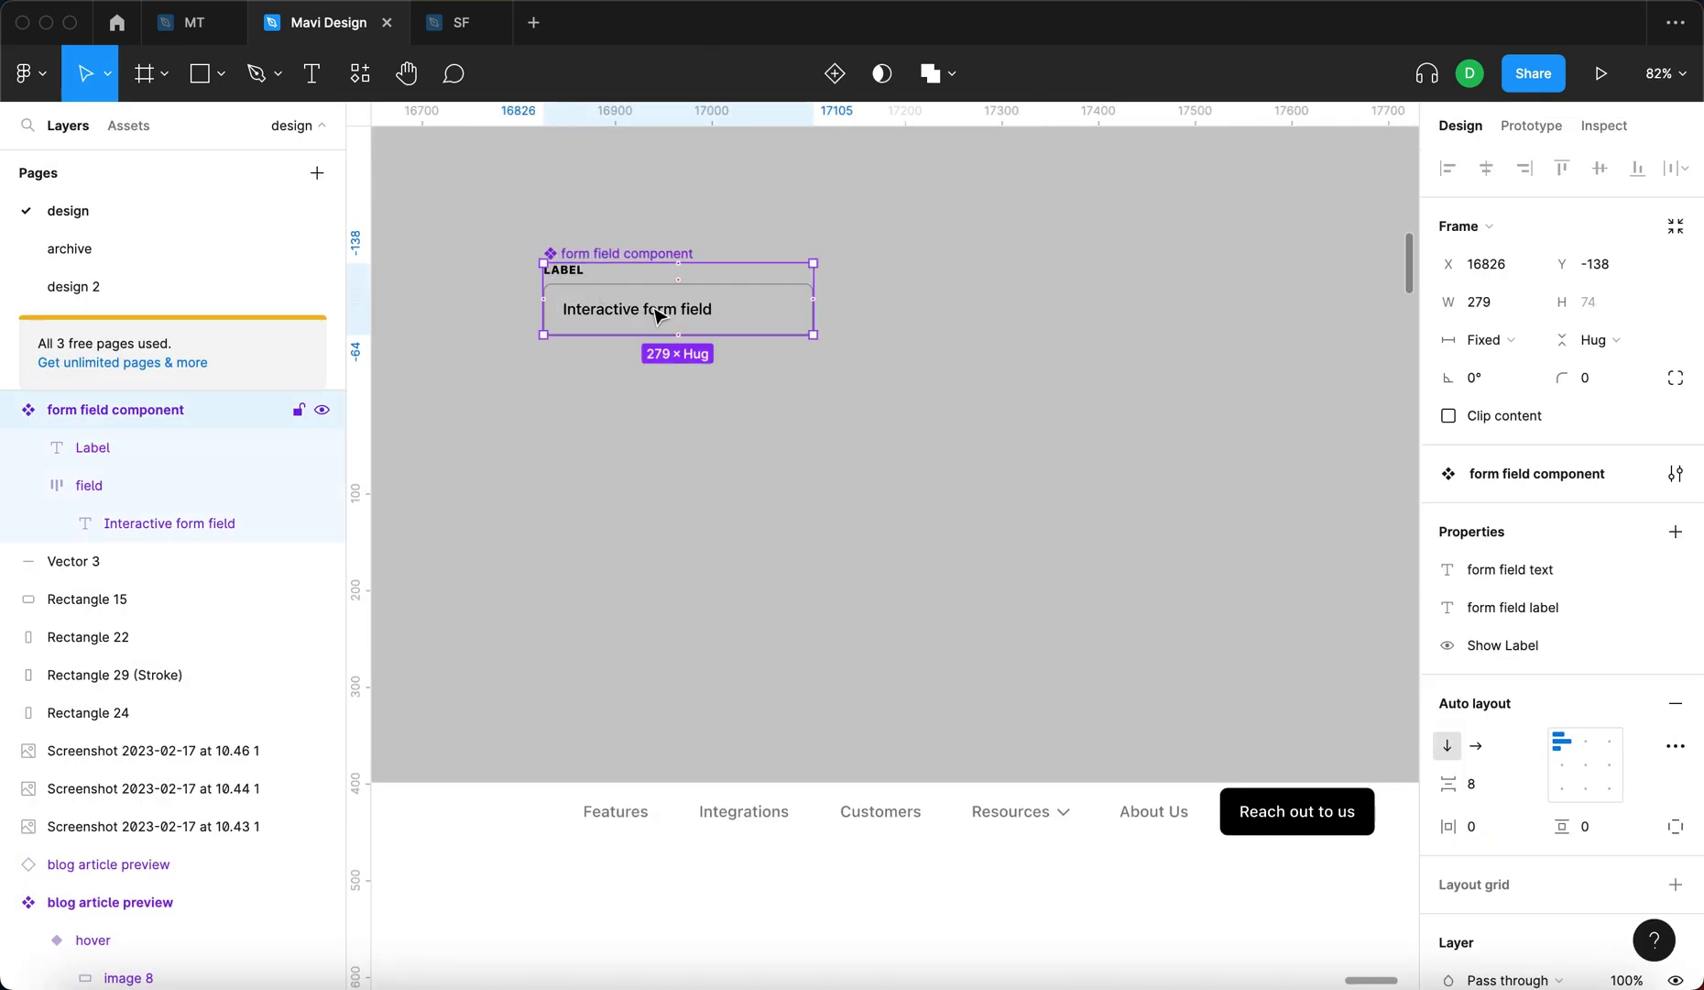
click(127, 129)
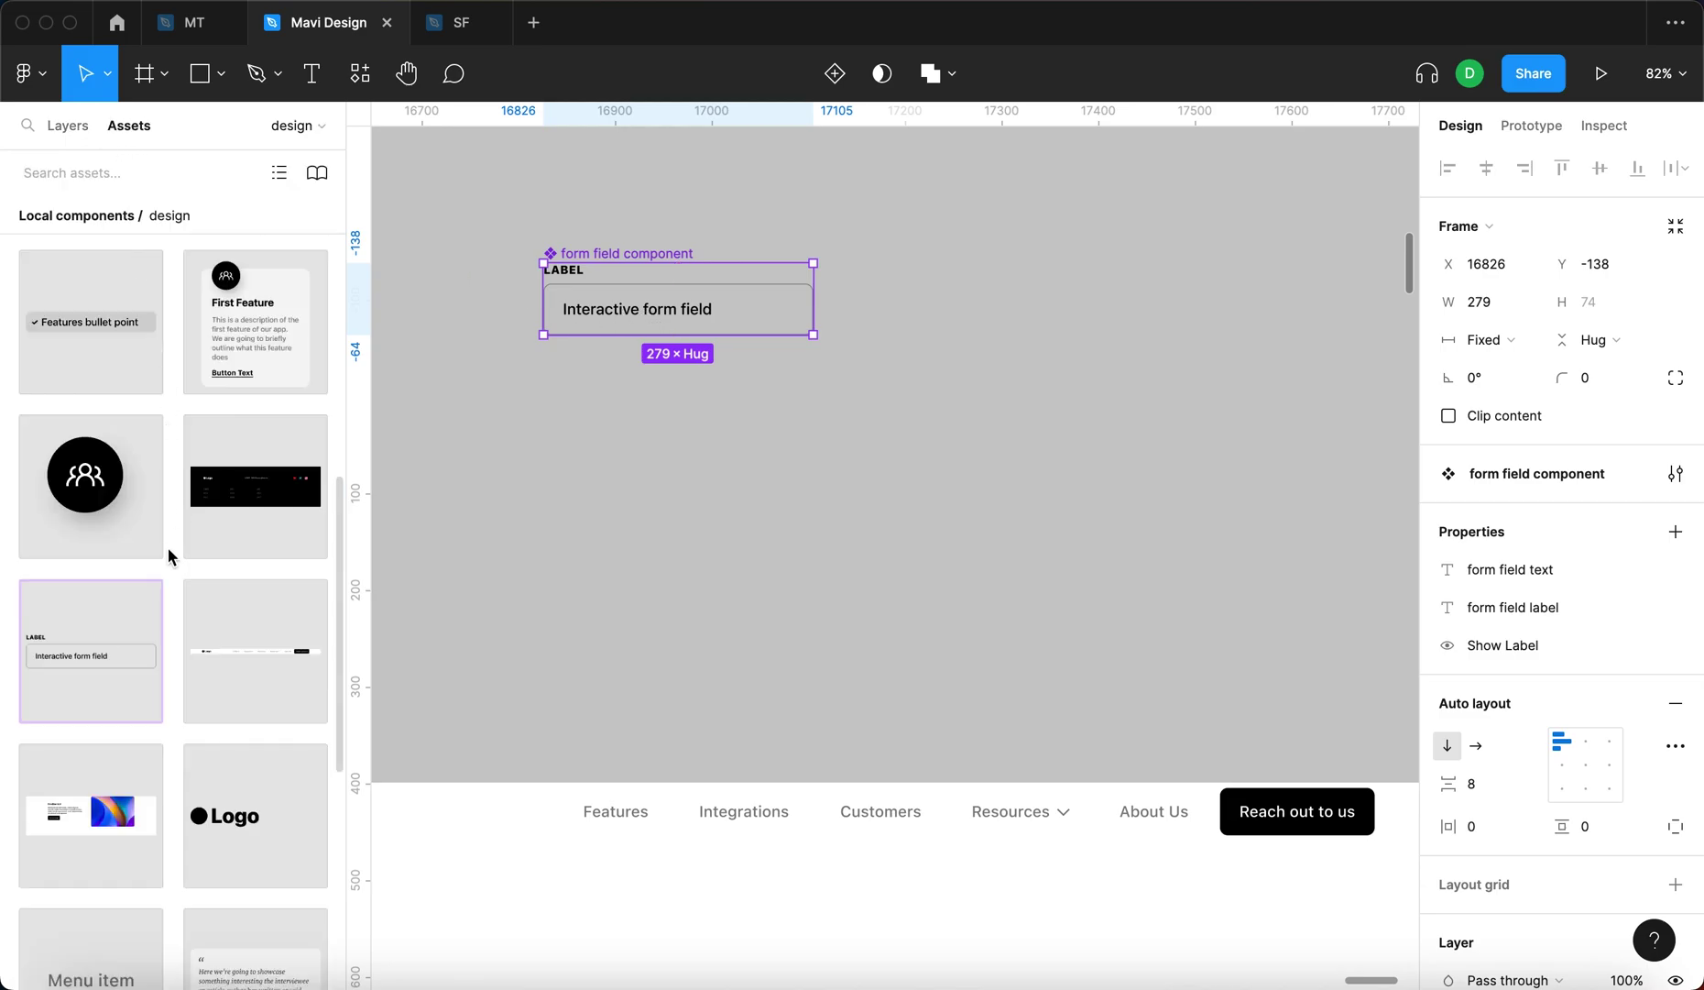
scroll(174, 577, down, 6)
scroll(183, 627, up, 3)
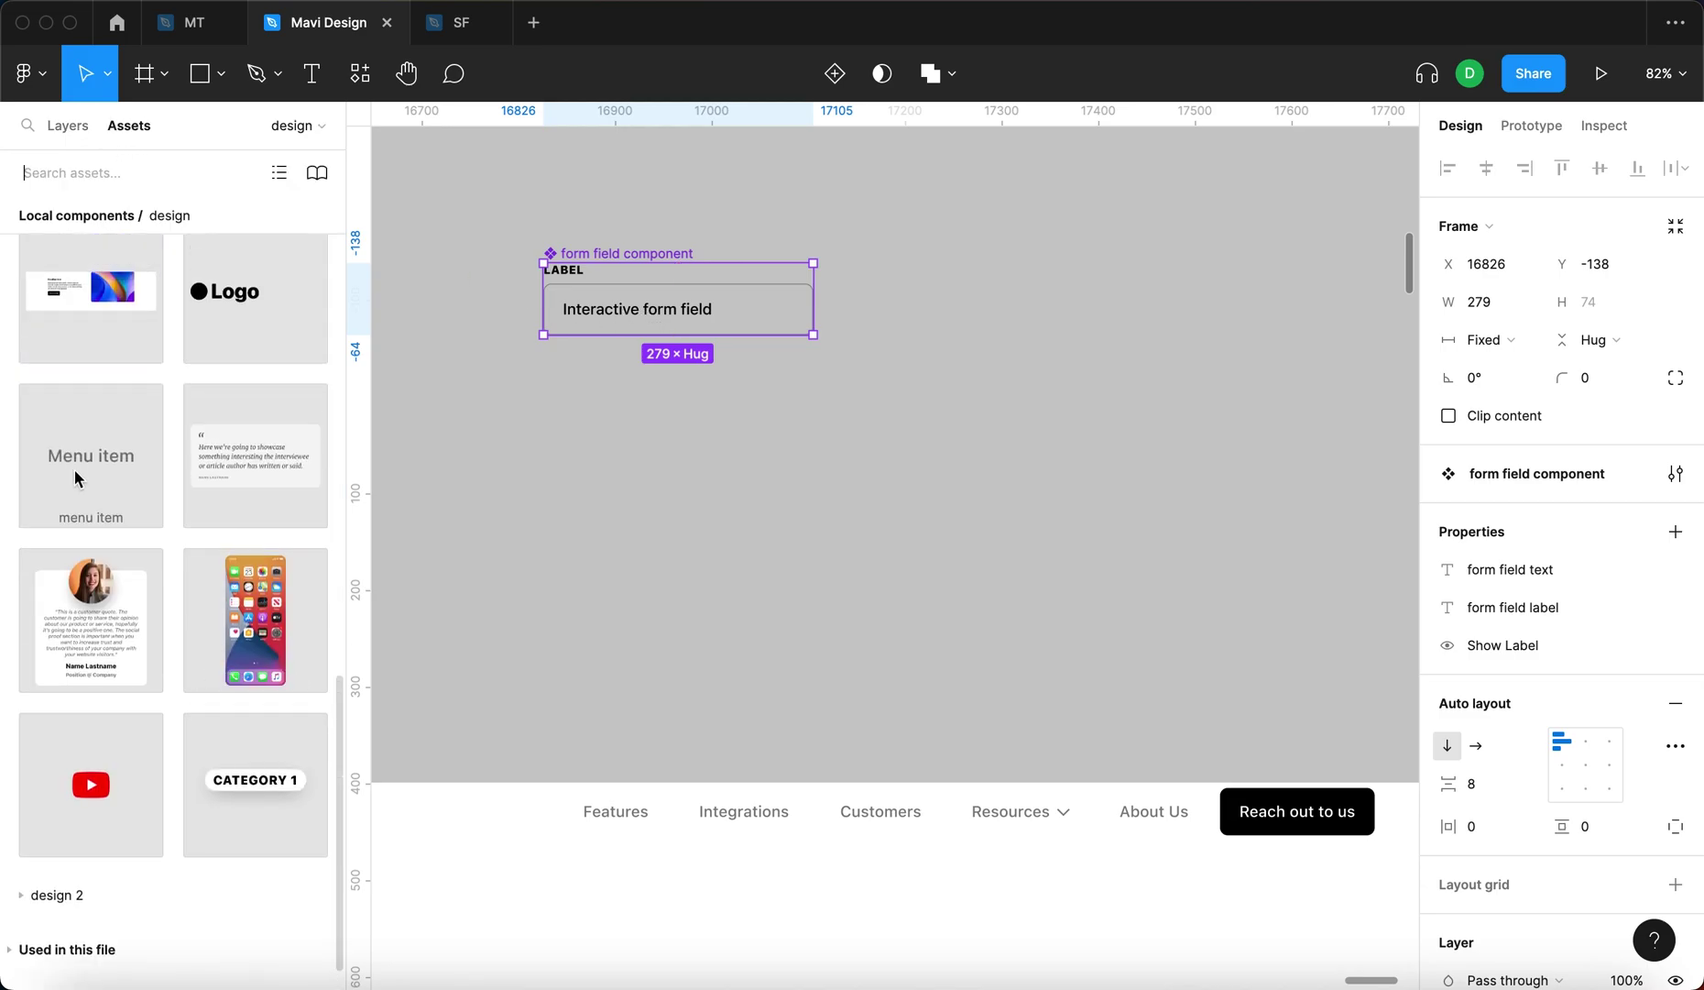
scroll(92, 458, up, 1)
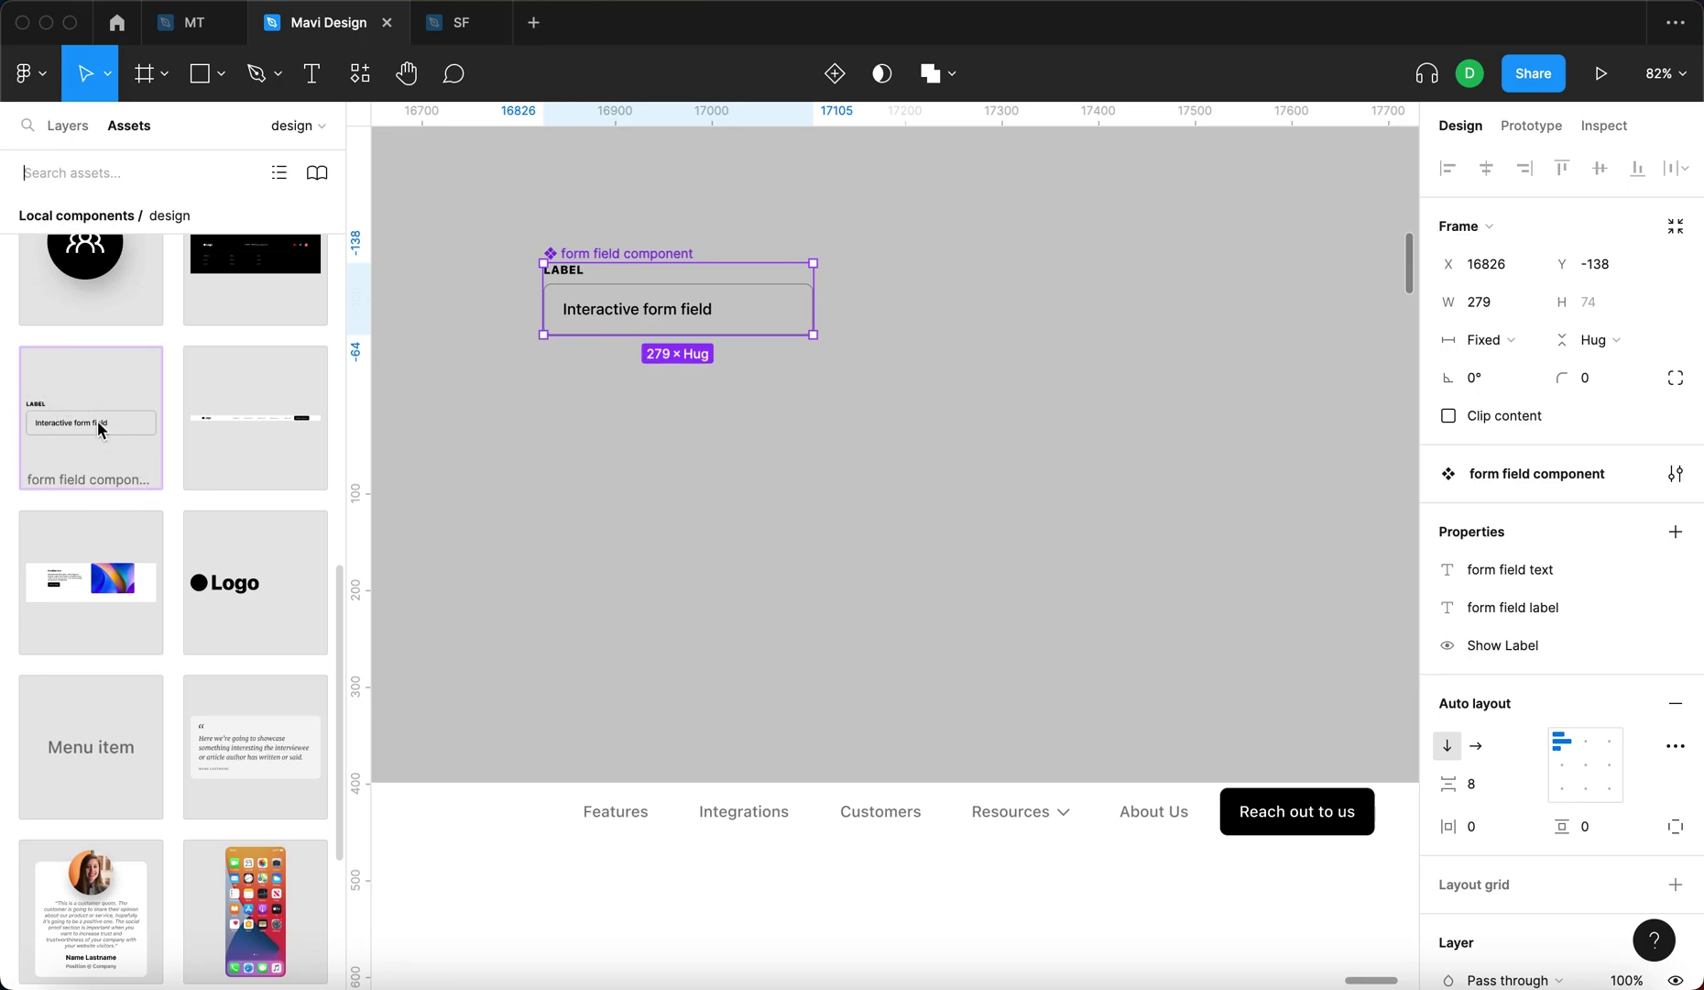
Place a form field instance from Assets and narrow it so its text wraps
drag(57, 444, 992, 392)
click(1005, 594)
click(1011, 369)
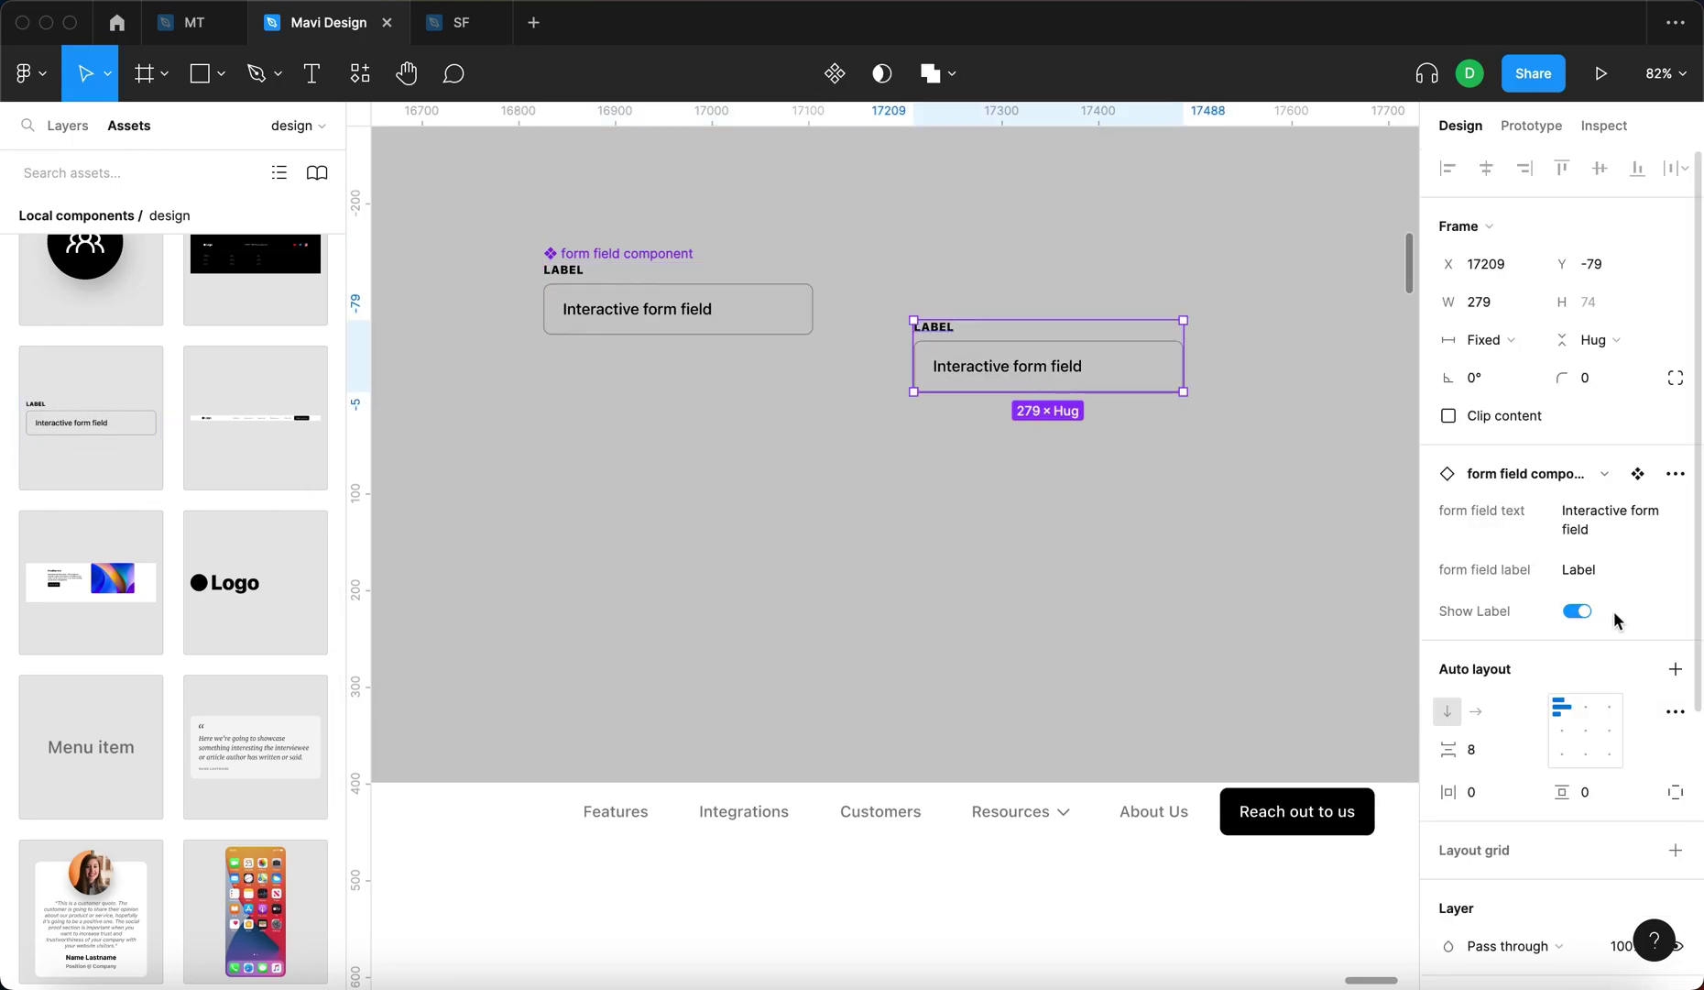
click(1578, 611)
click(989, 563)
drag(976, 348, 953, 476)
drag(1122, 476, 1079, 484)
click(1130, 621)
drag(966, 499, 1049, 434)
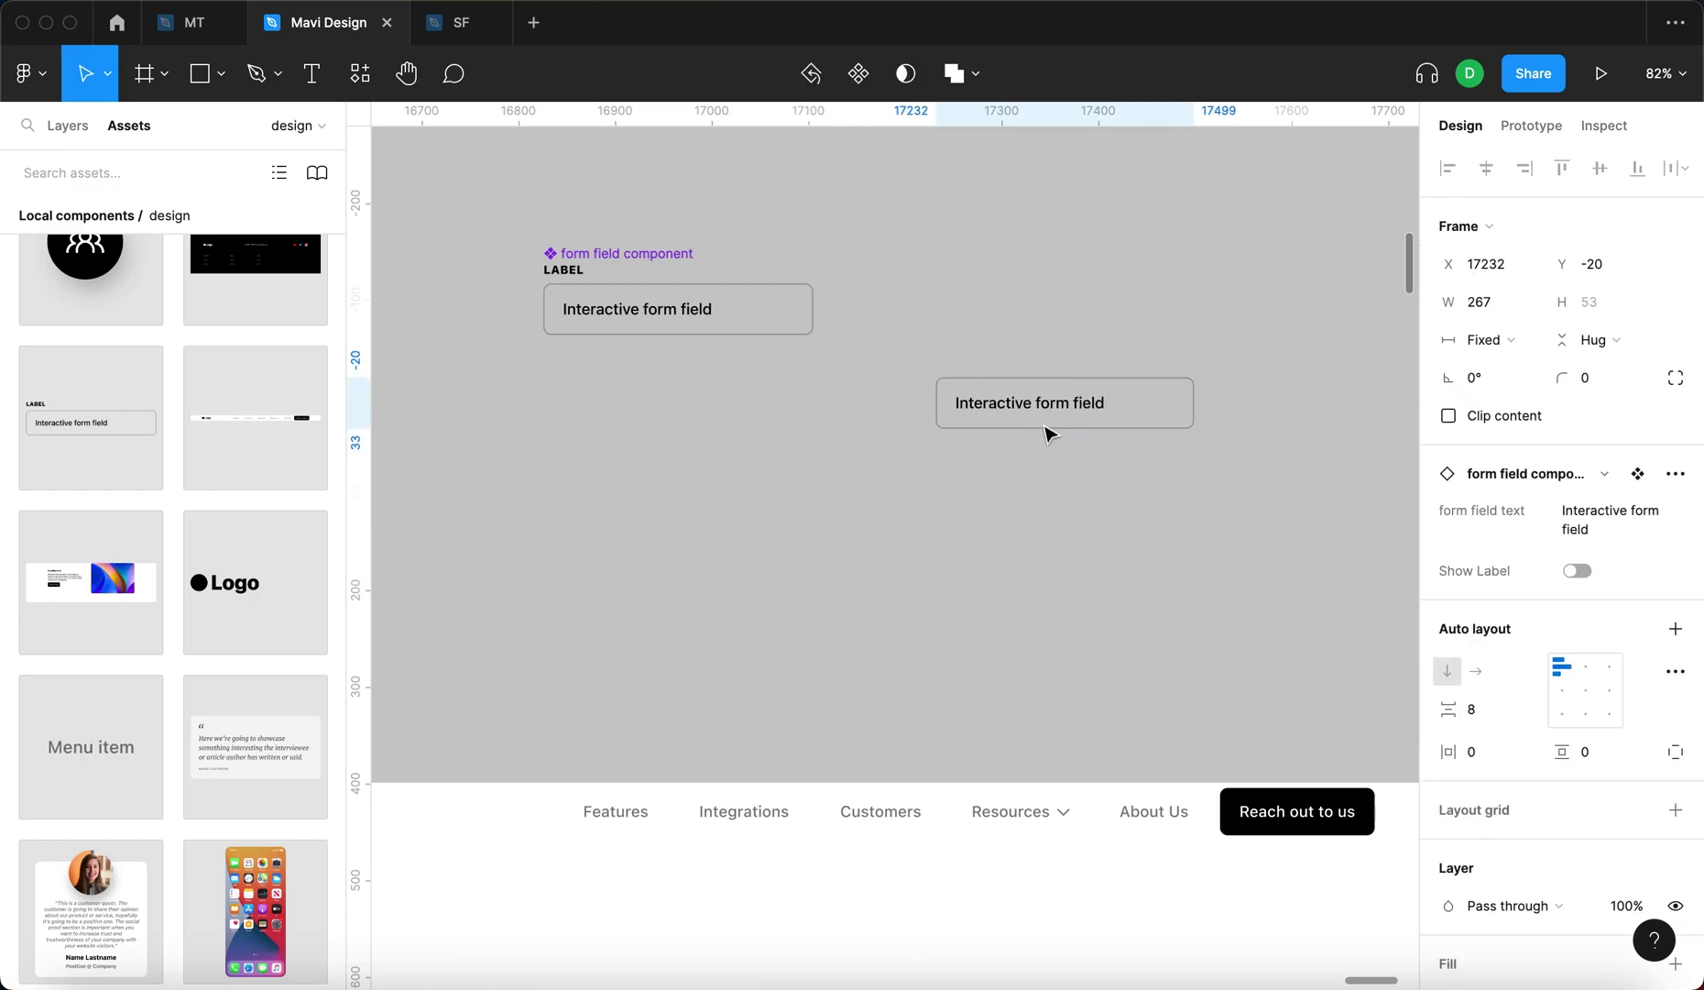
scroll(1049, 433, up, 5)
key(alt+1)
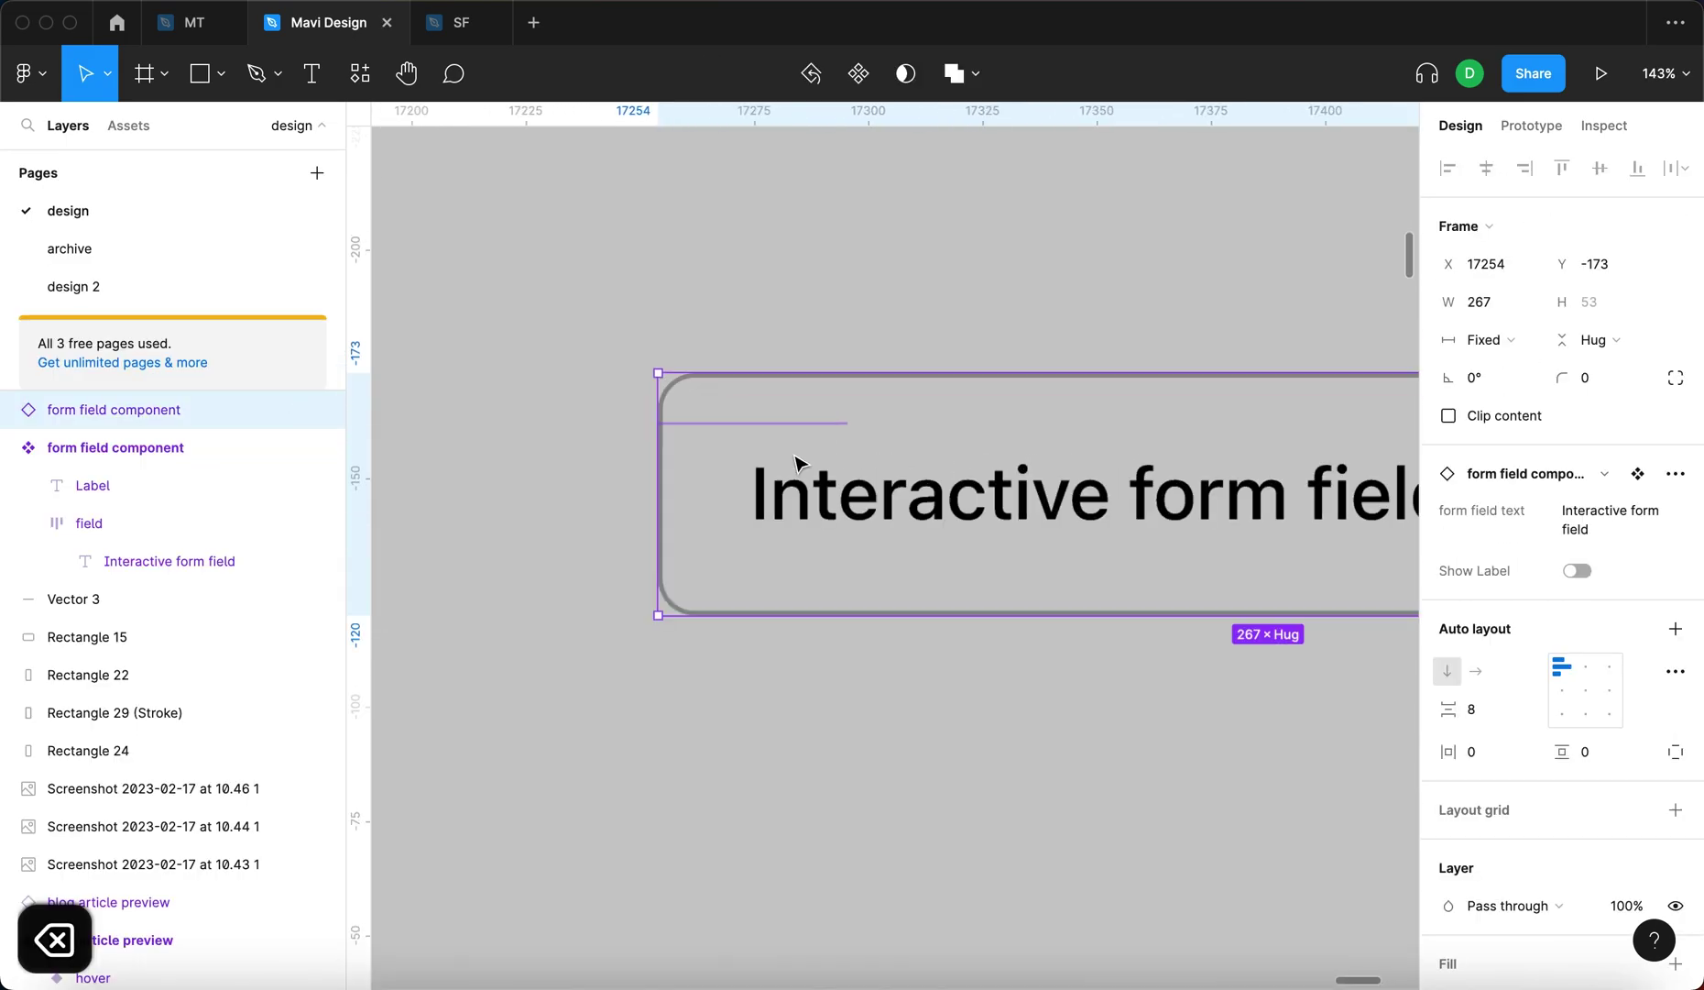
Duplicate the instance below the original and turn Show Label on for the copy
drag(816, 472, 799, 619)
click(684, 621)
click(734, 561)
click(1577, 571)
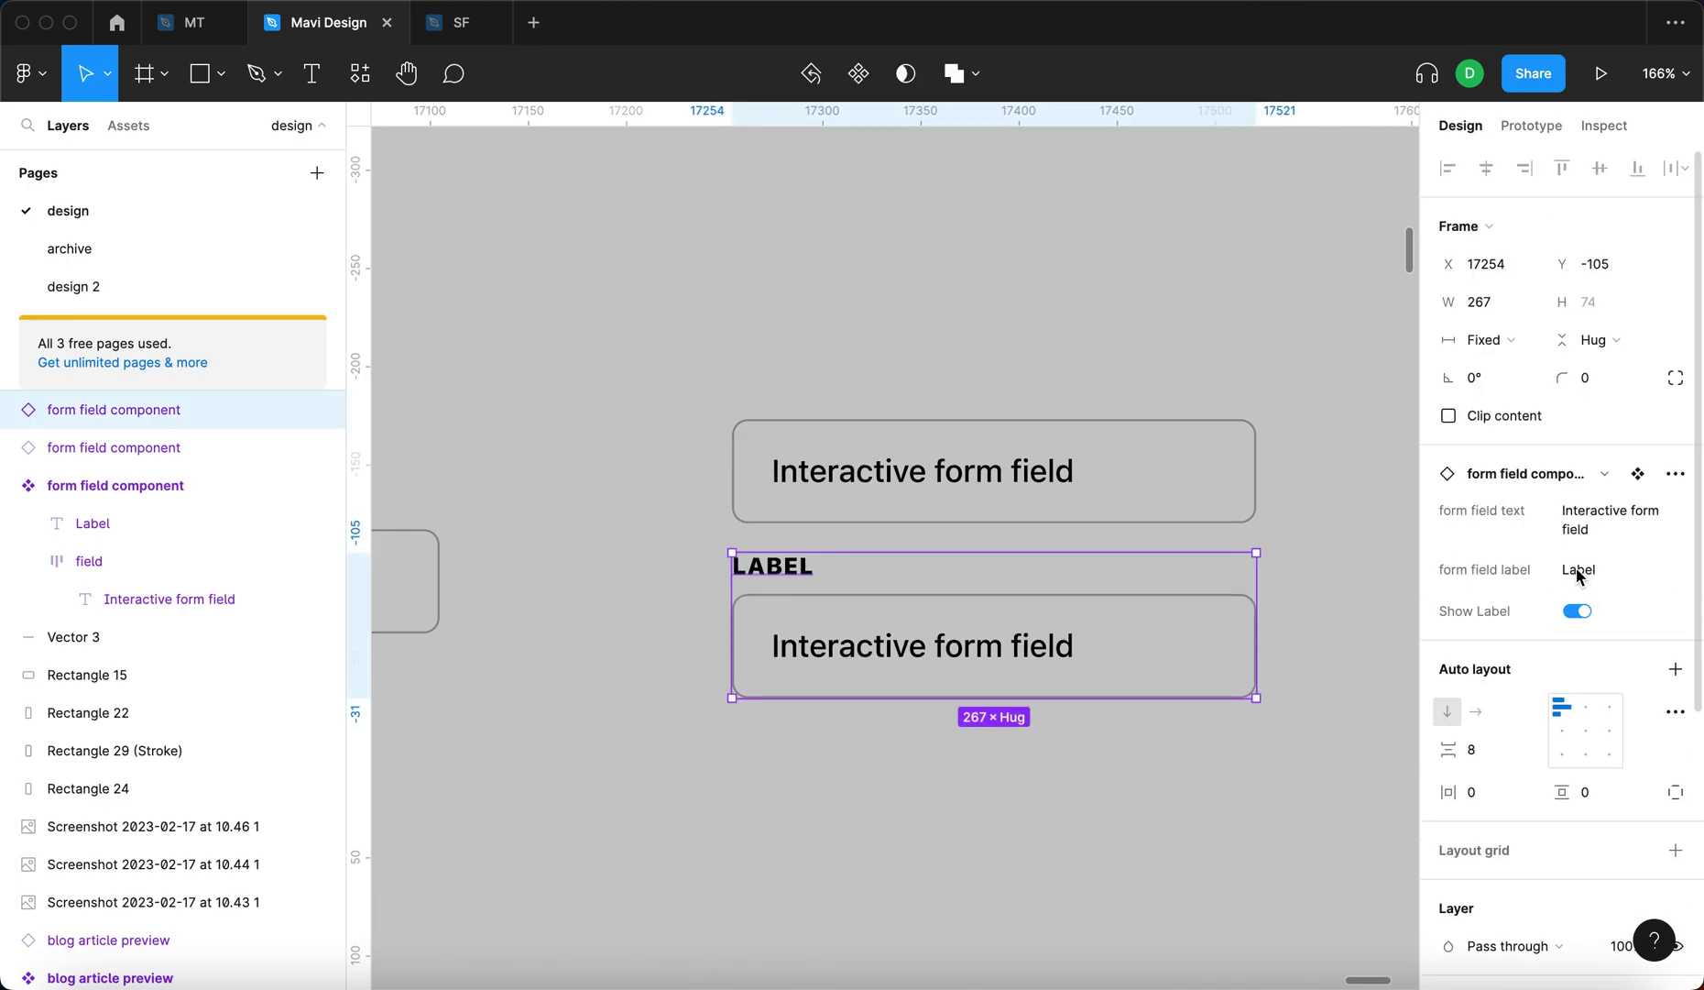
click(1119, 776)
click(1058, 585)
click(1571, 611)
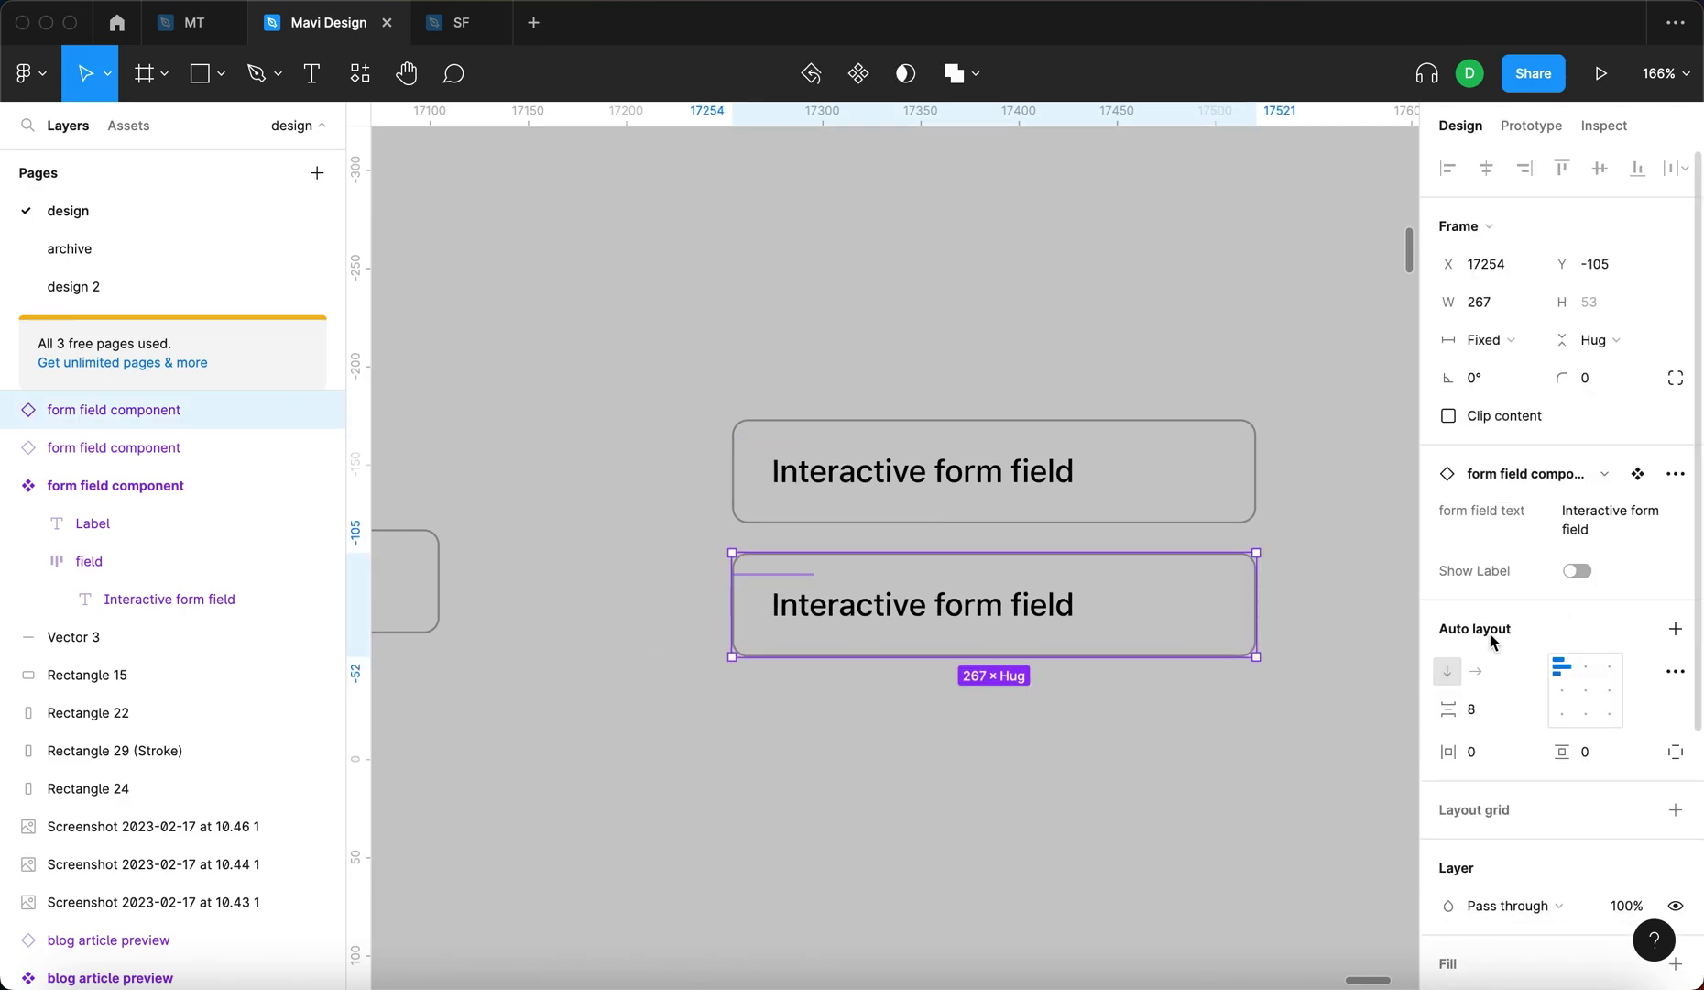
click(1200, 773)
click(841, 464)
click(536, 464)
click(868, 630)
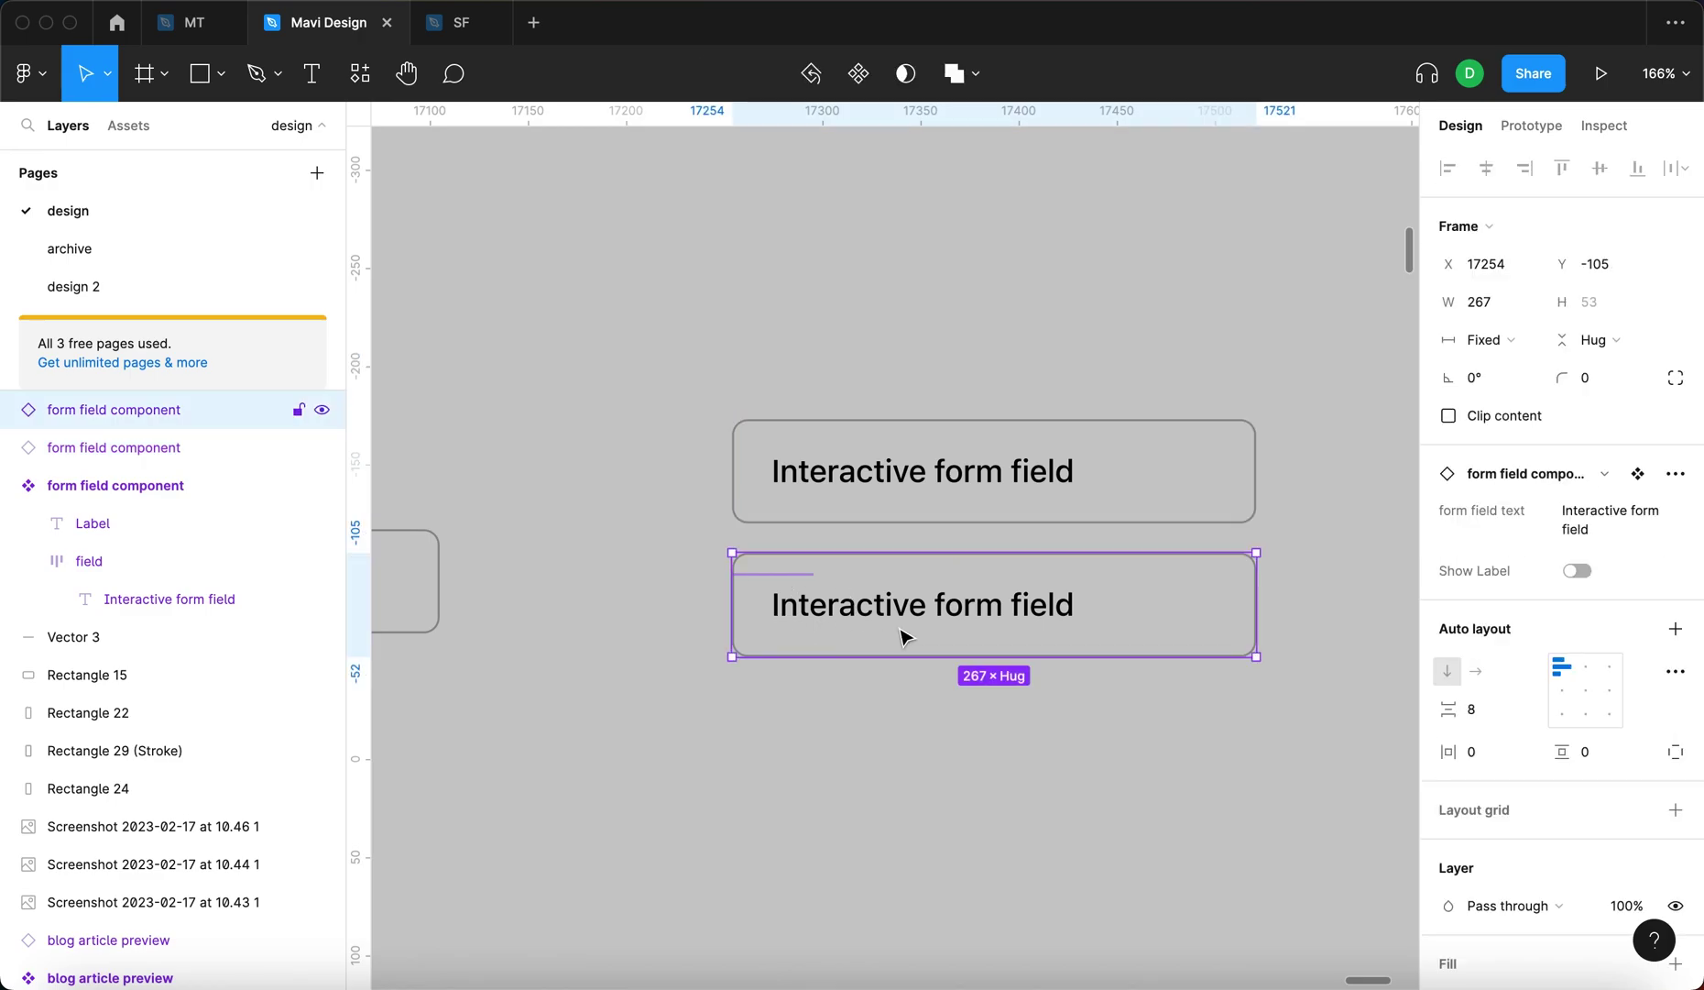
click(1573, 575)
Set the copy's label to 'Label text' and its field text to 'form field text'
click(1609, 573)
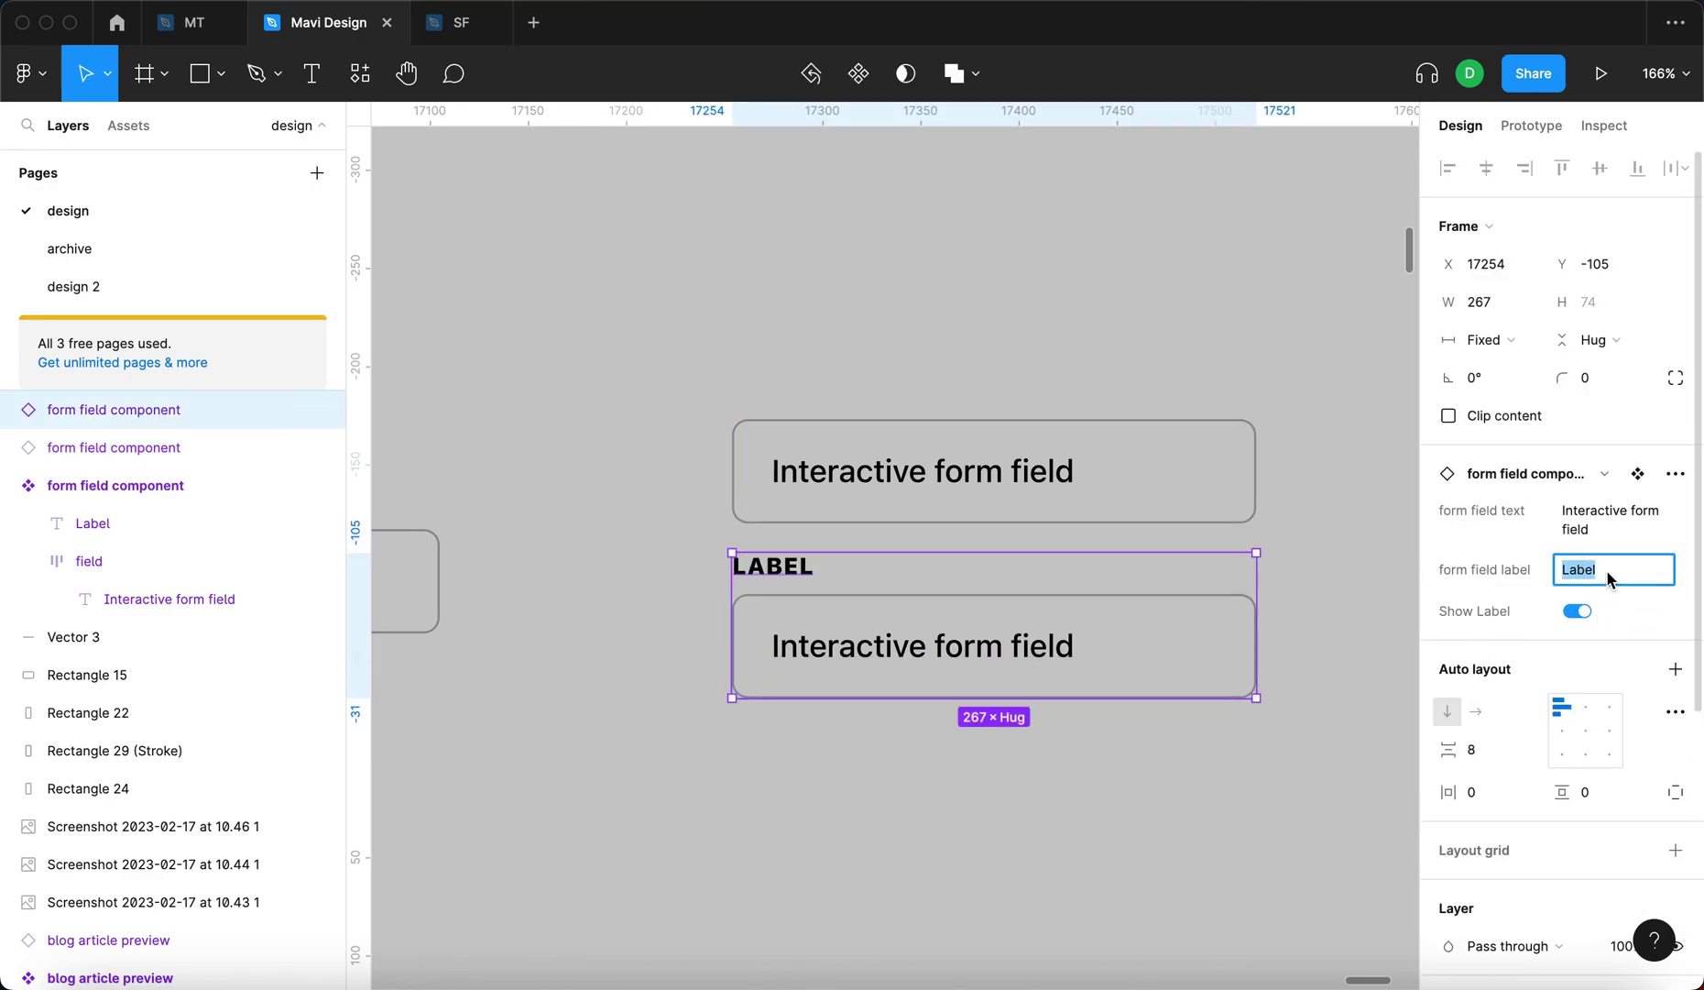
key(Right)
text(text)
key(Return)
click(1590, 541)
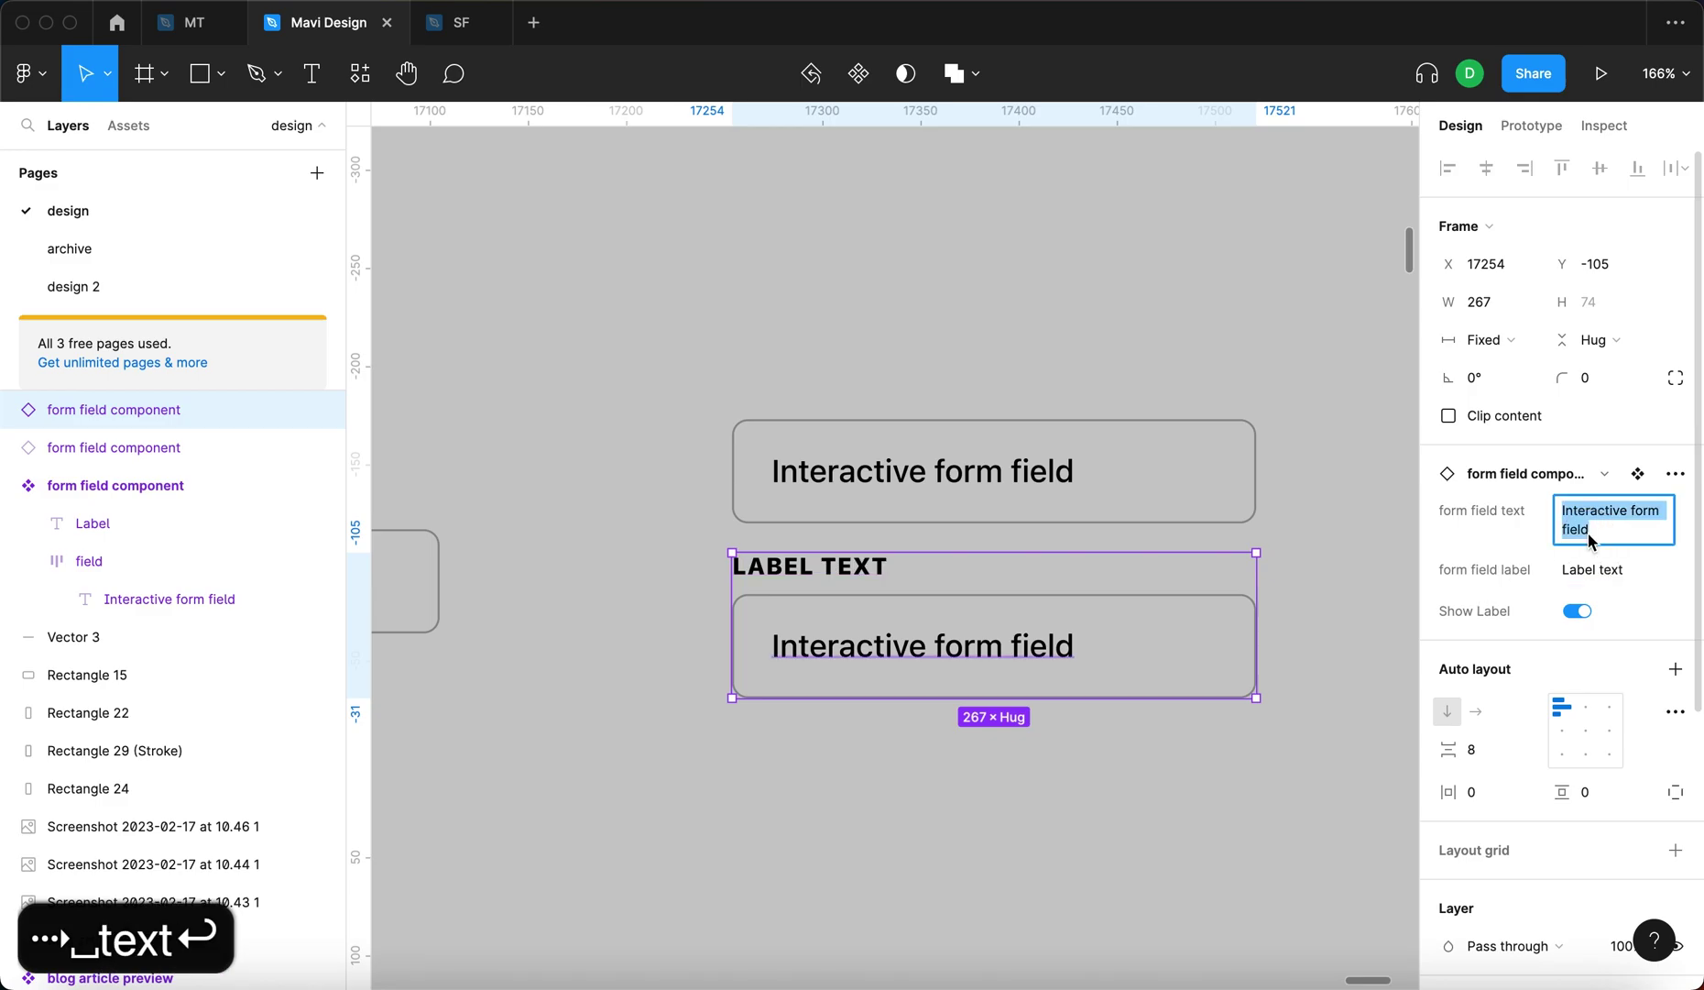
text(form )
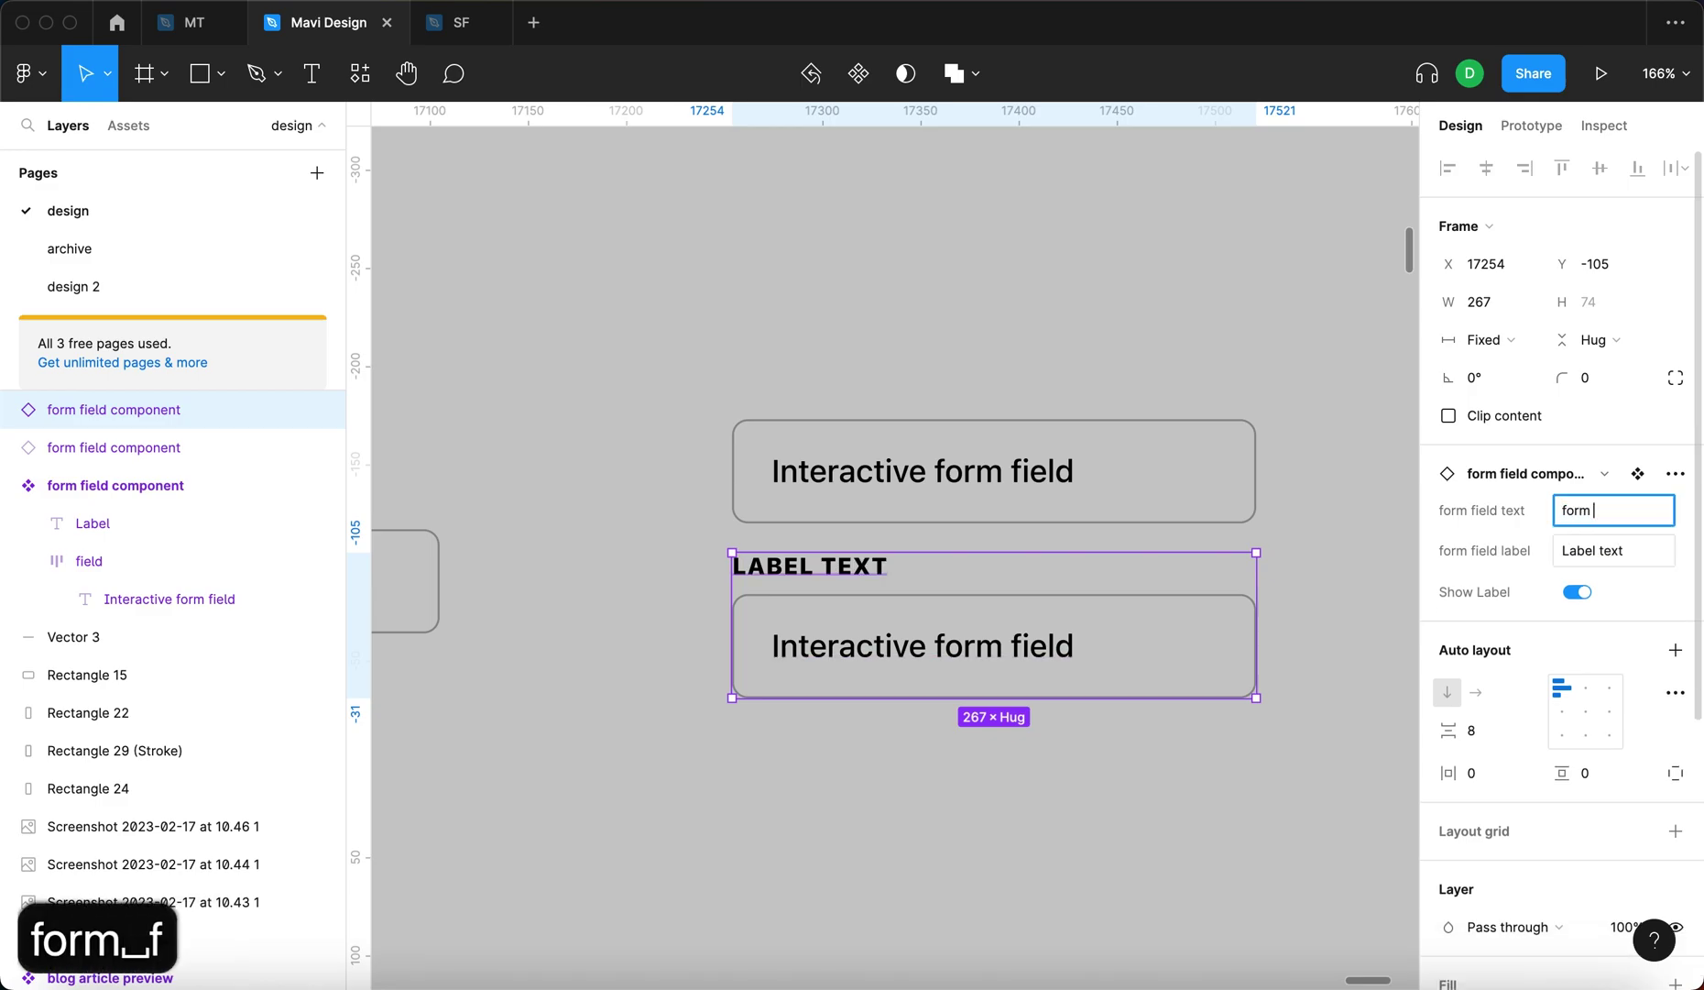
text(field text)
key(Return)
click(926, 652)
scroll(926, 652, down, 5)
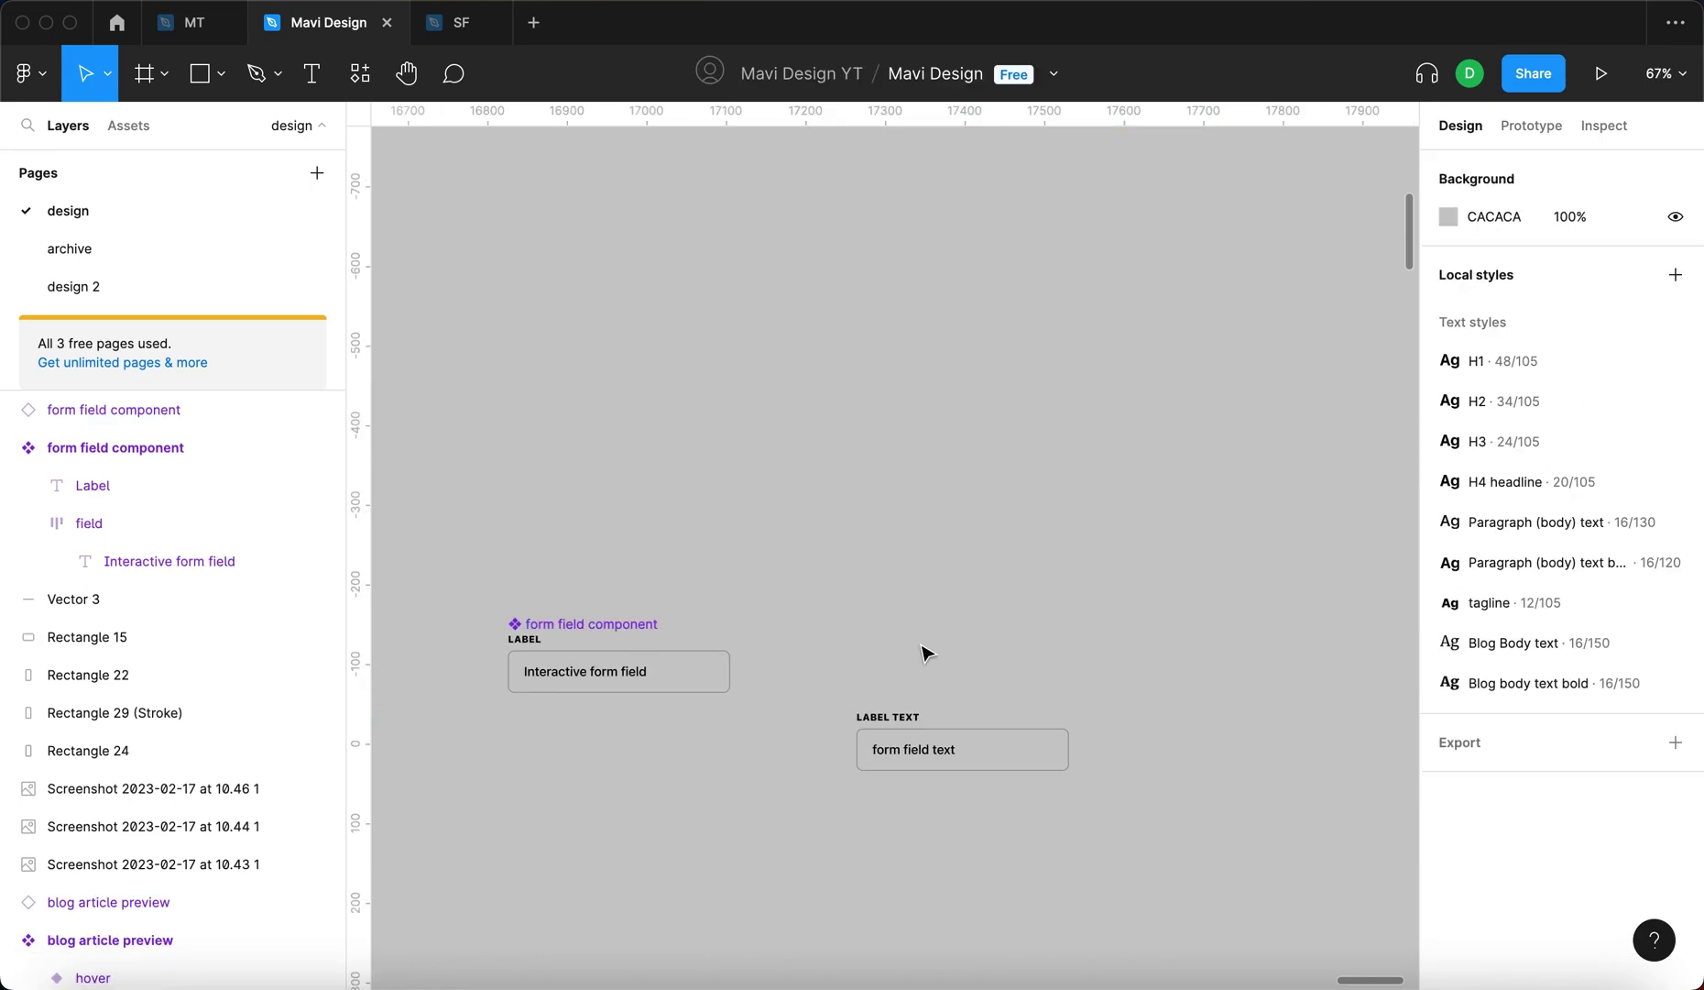
Align the form field instance level with the main component and test its Show Label toggle
click(912, 733)
scroll(856, 609, up, 5)
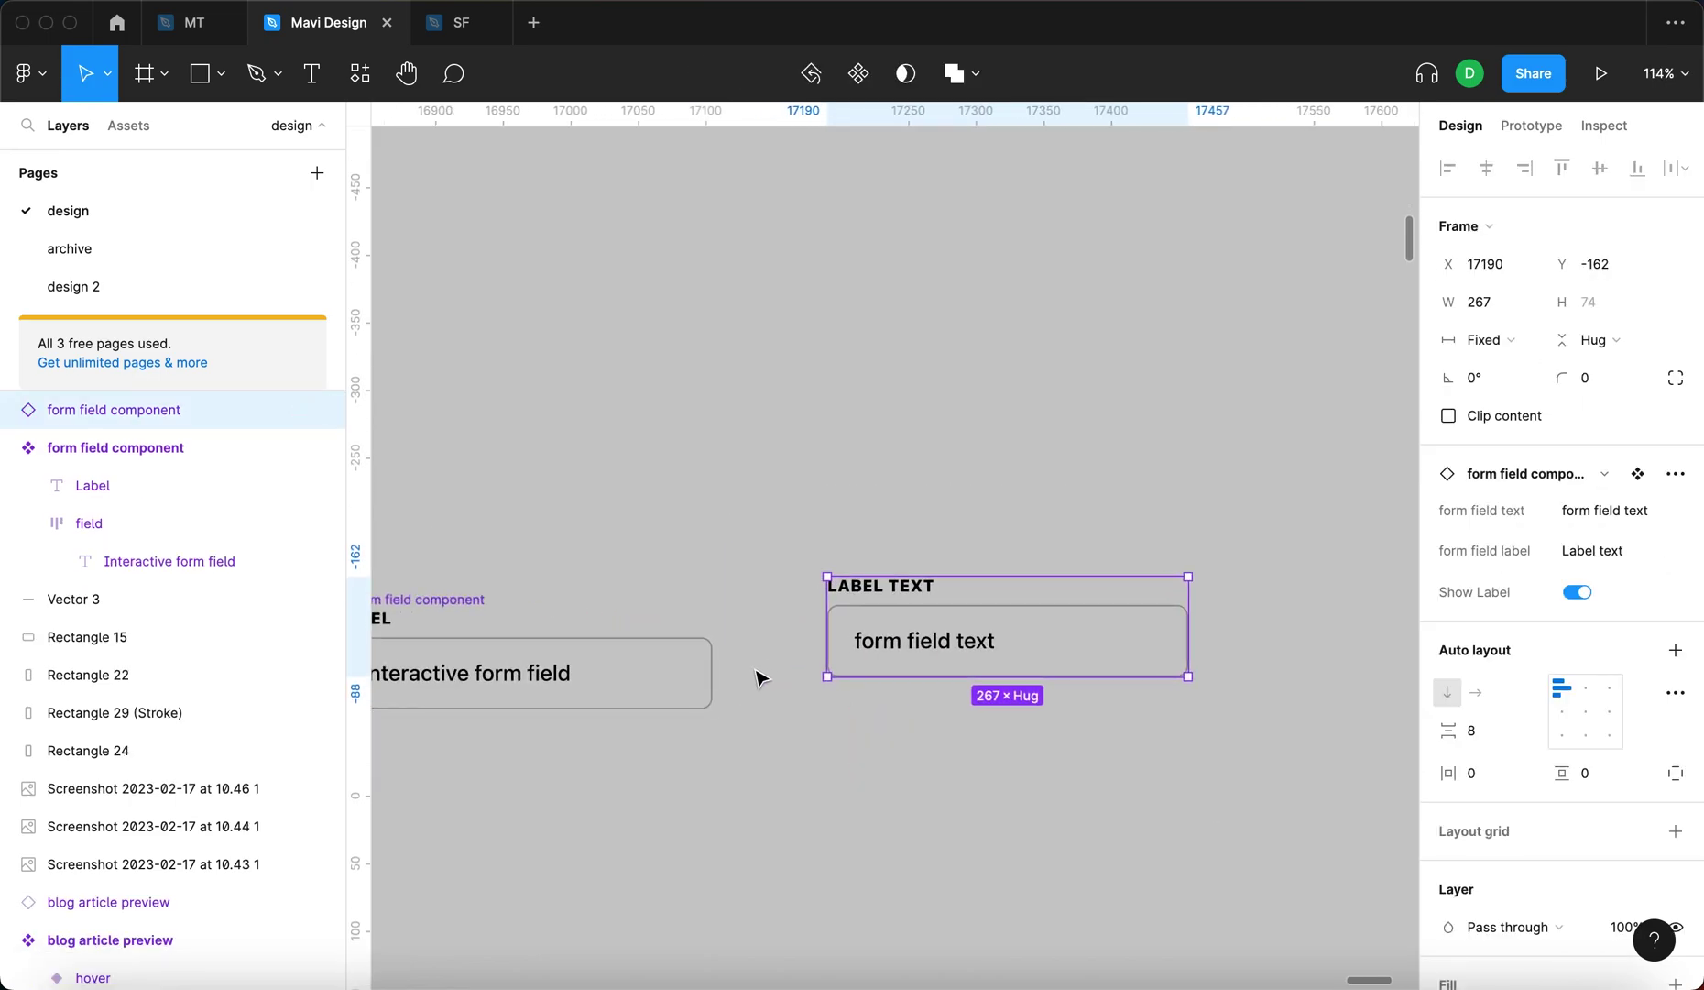
scroll(757, 679, left, 3)
drag(1059, 629, 1030, 655)
click(534, 577)
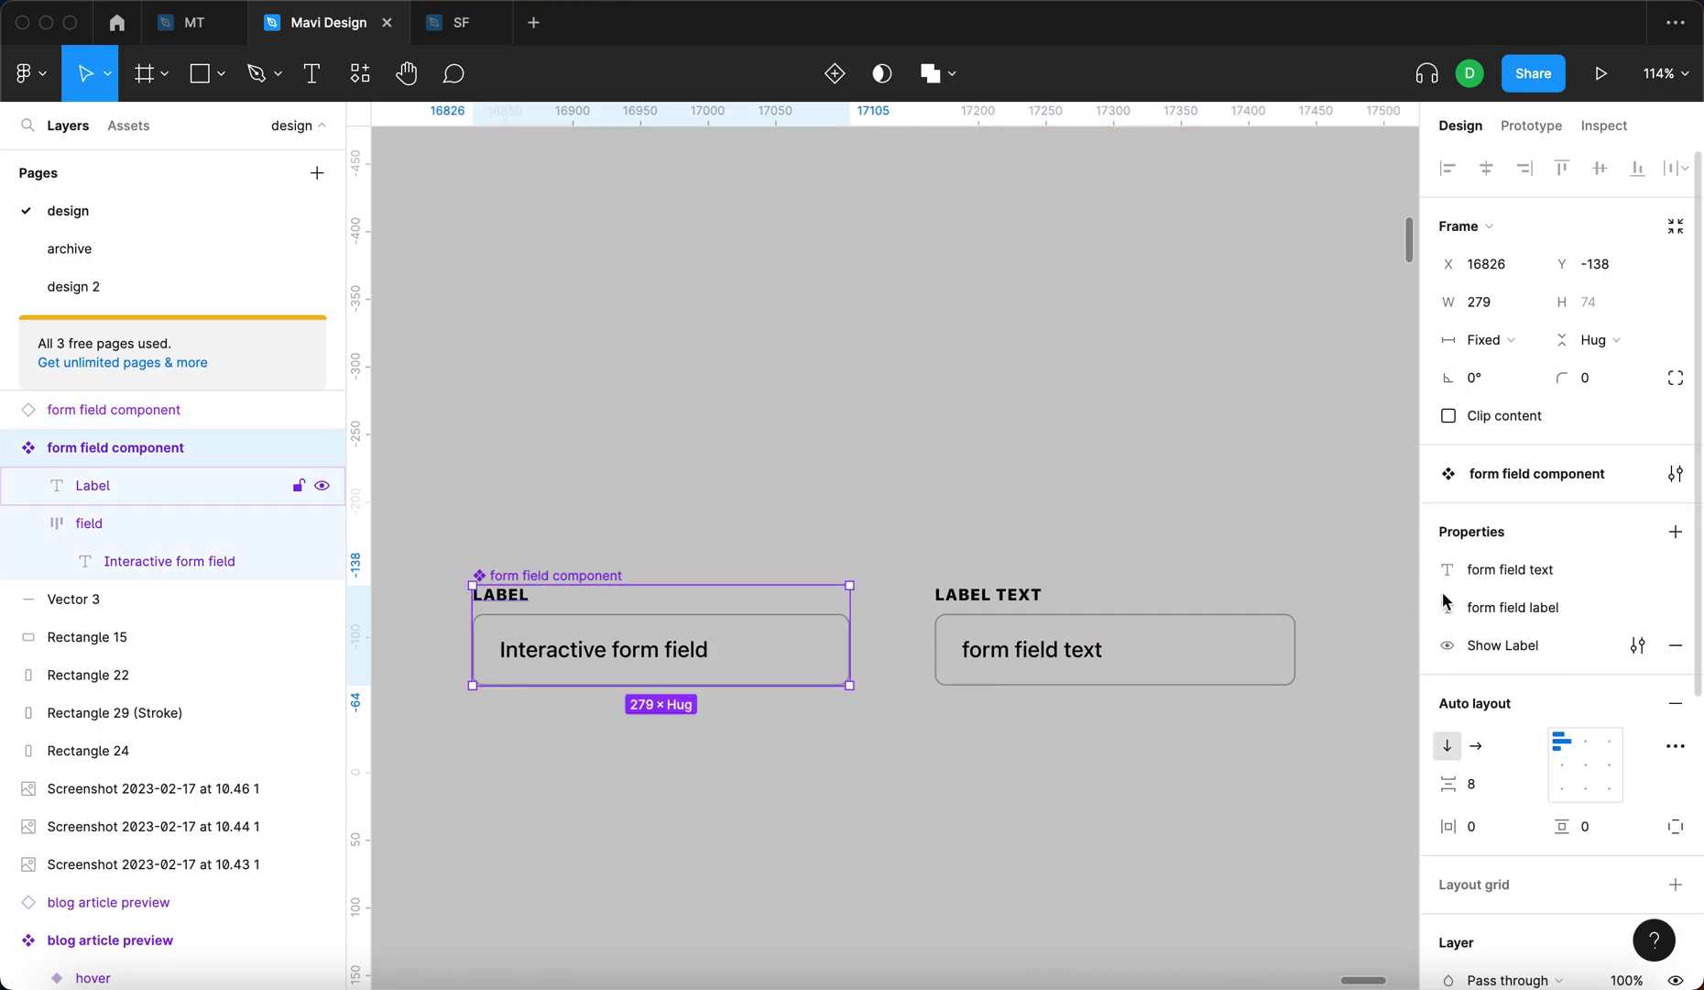
click(761, 554)
click(1096, 608)
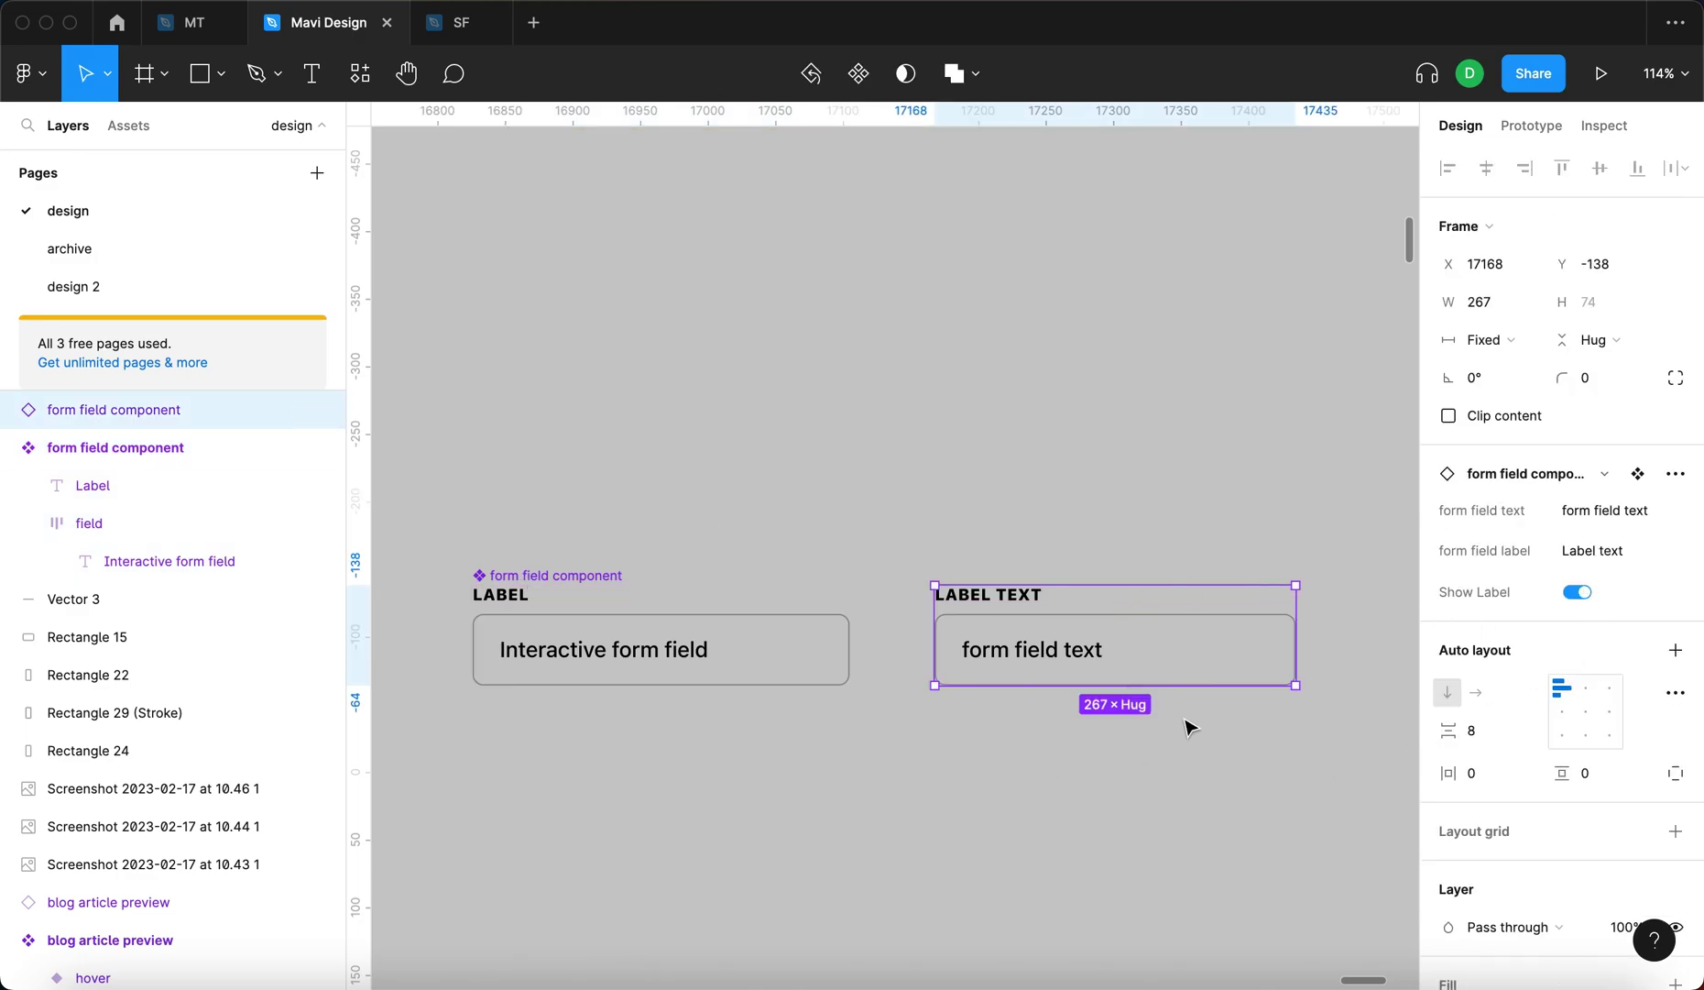
click(1579, 594)
click(1578, 554)
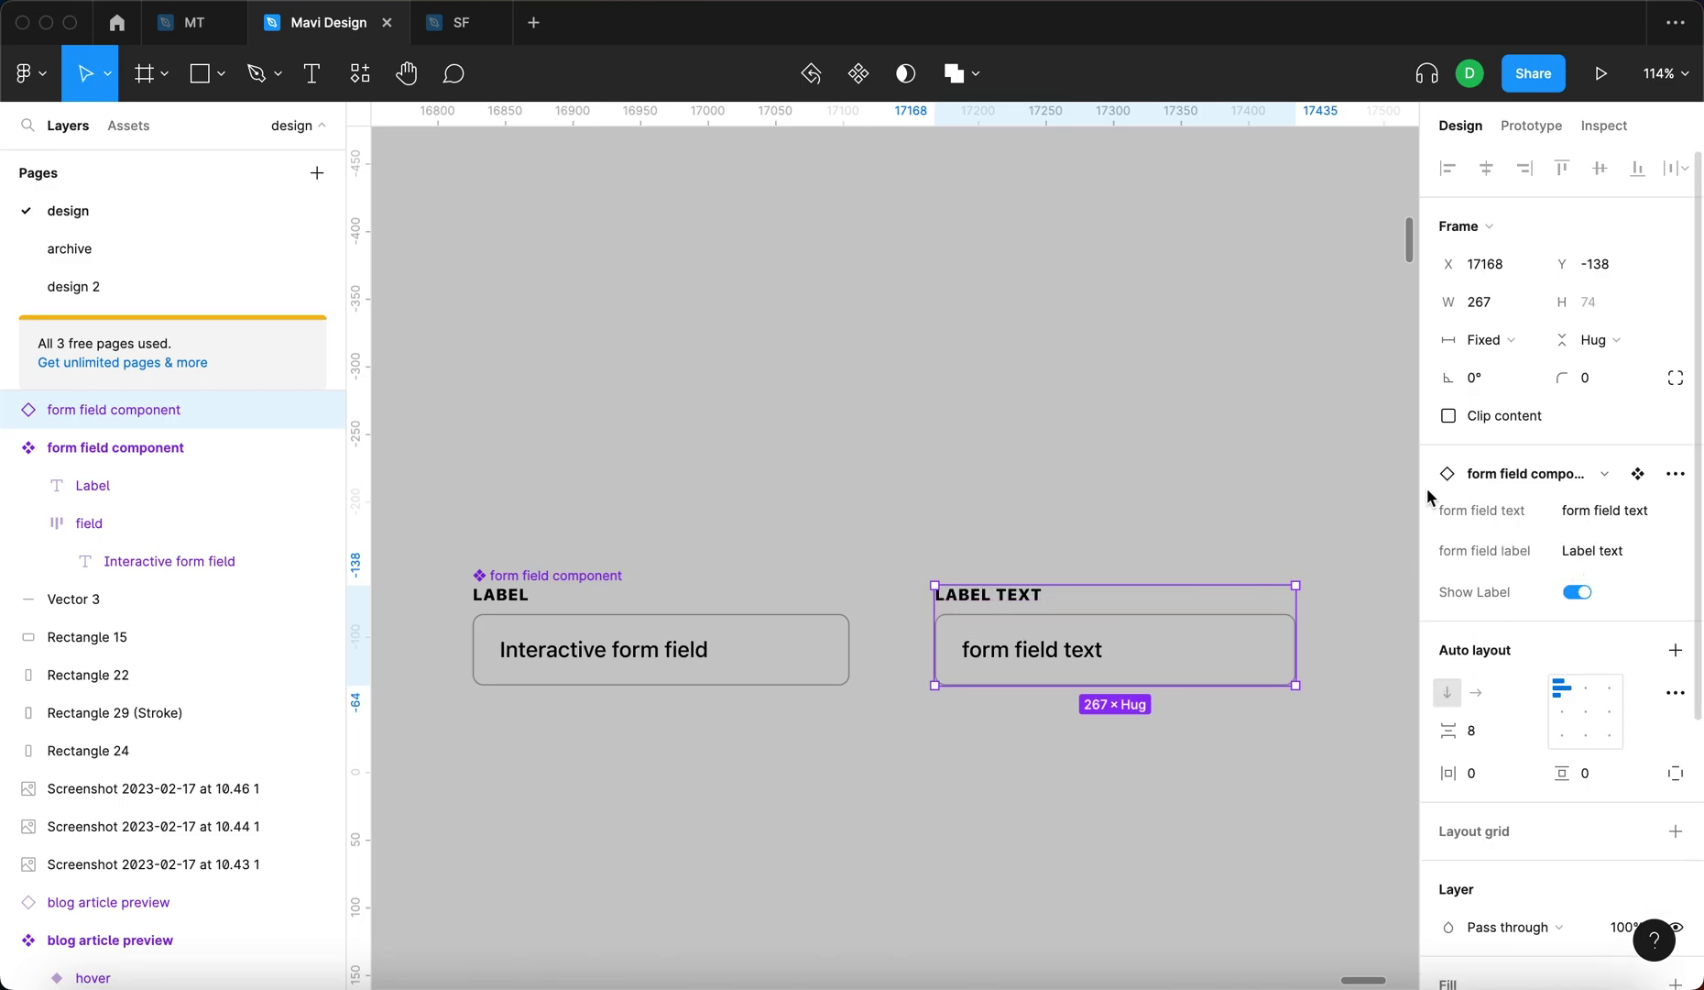
Reorder the component properties to Show Label, form field label, form field text
click(502, 593)
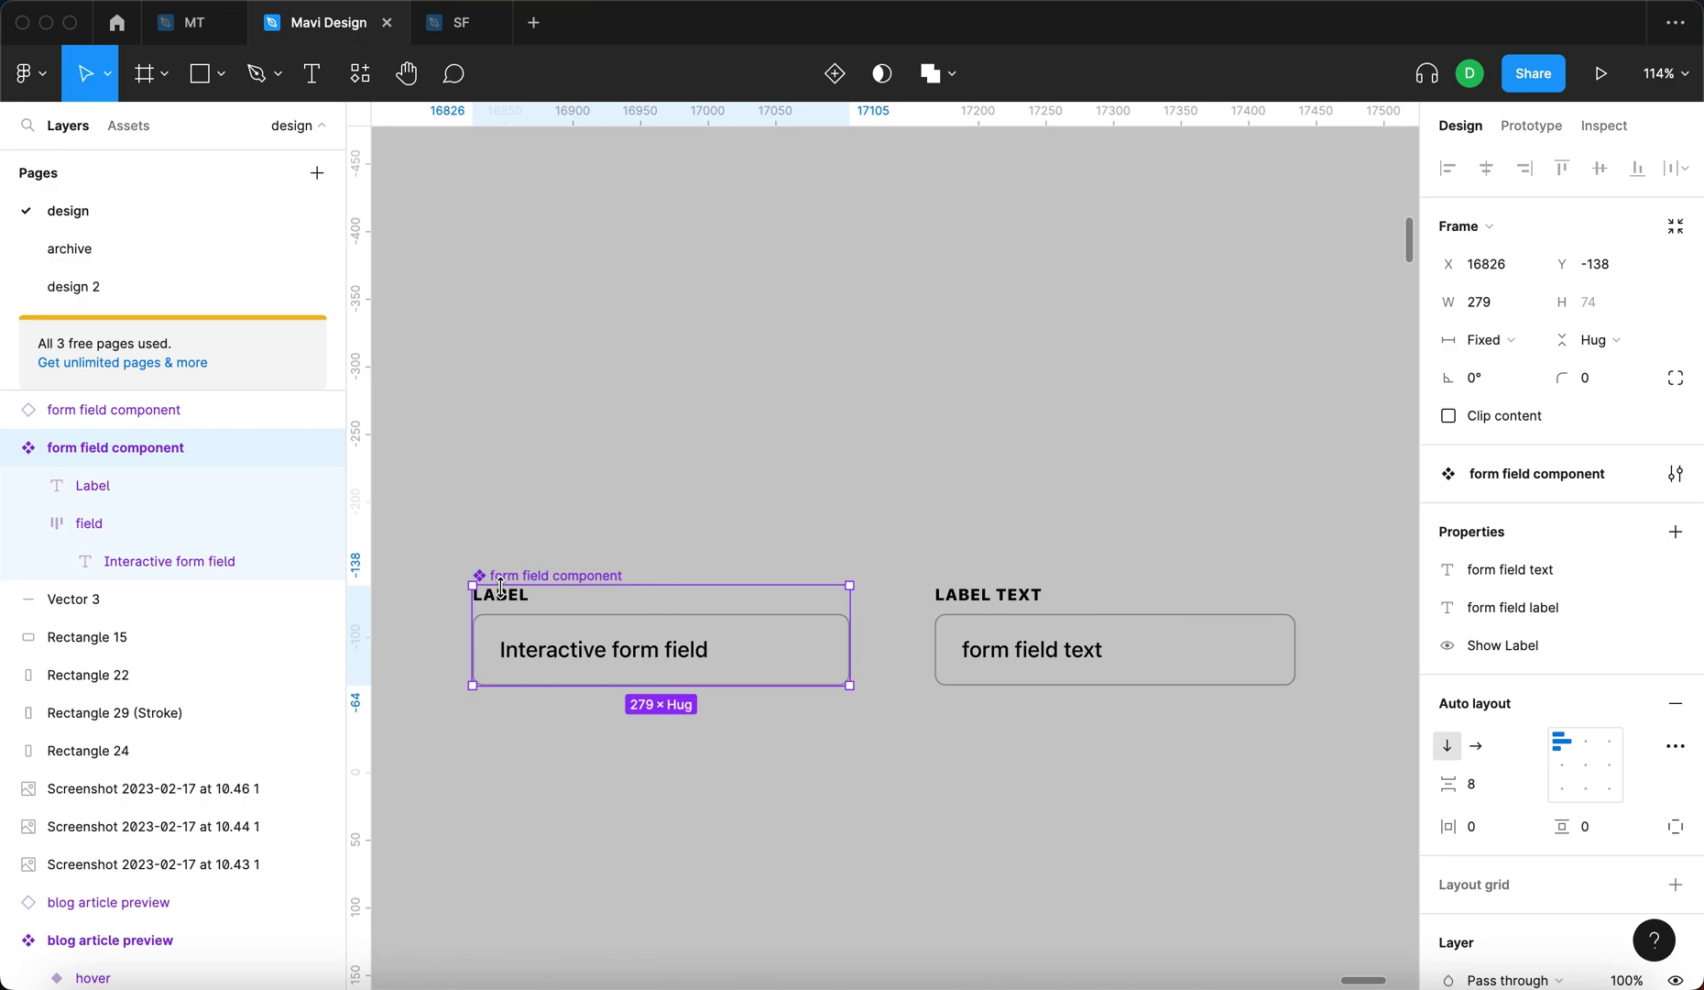
click(875, 502)
drag(420, 491, 916, 759)
drag(1427, 646, 1428, 570)
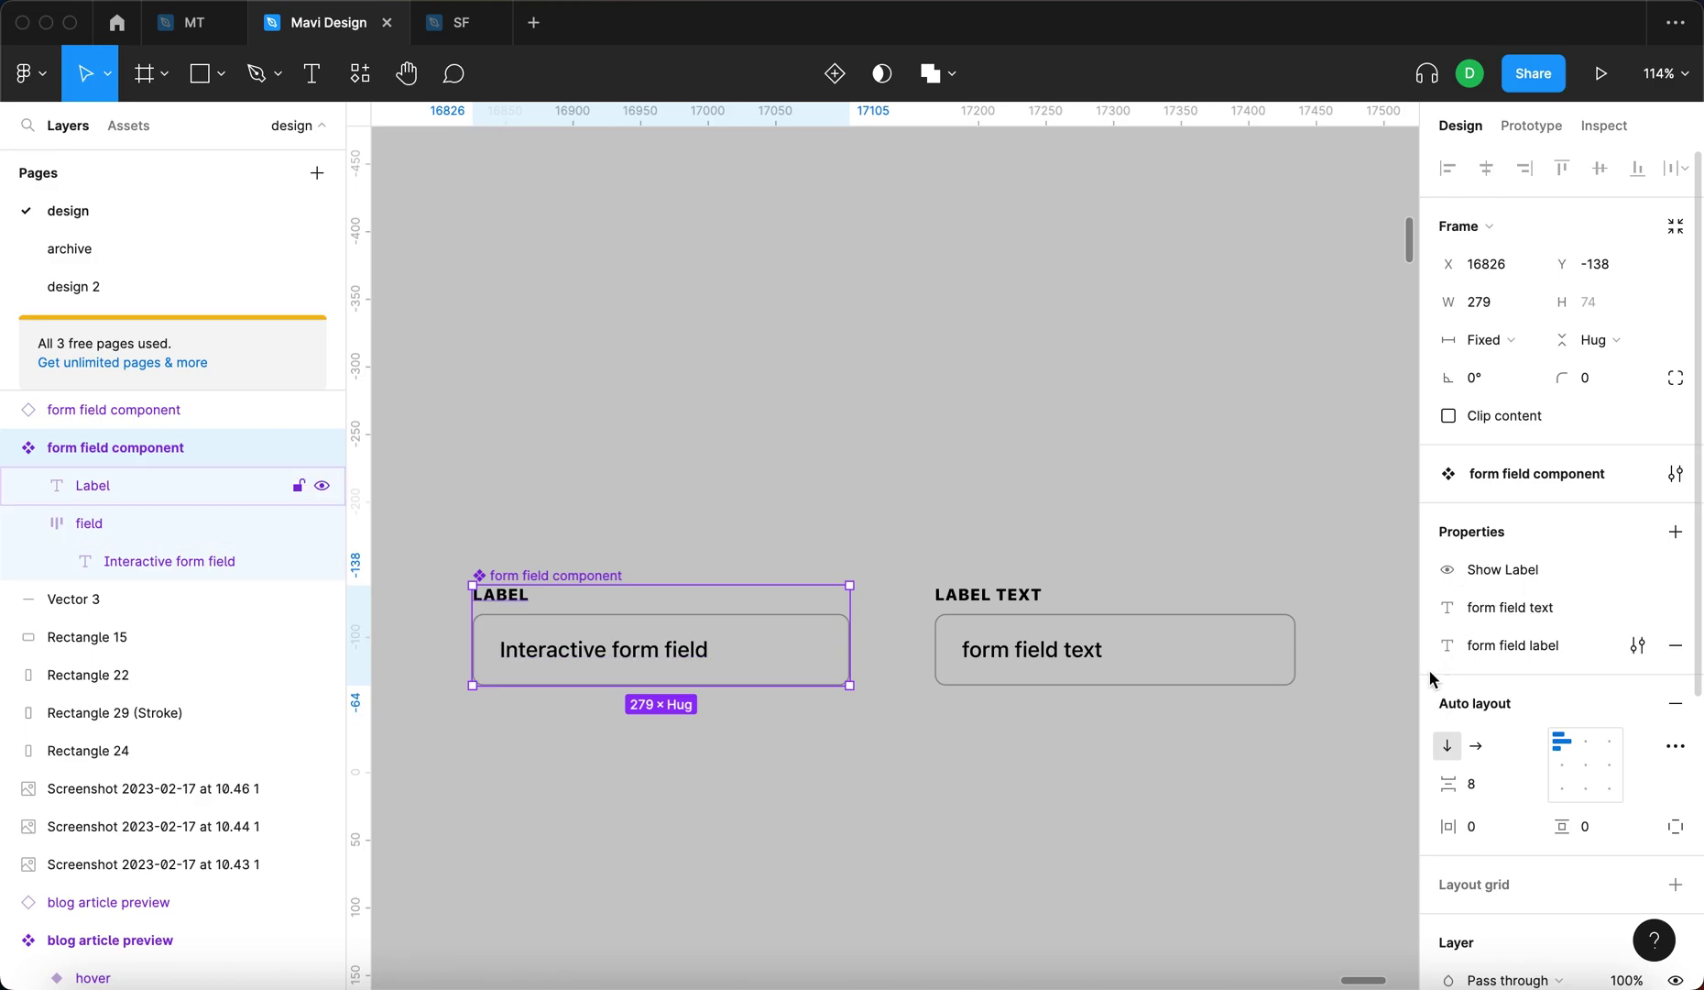
drag(1430, 647, 1436, 607)
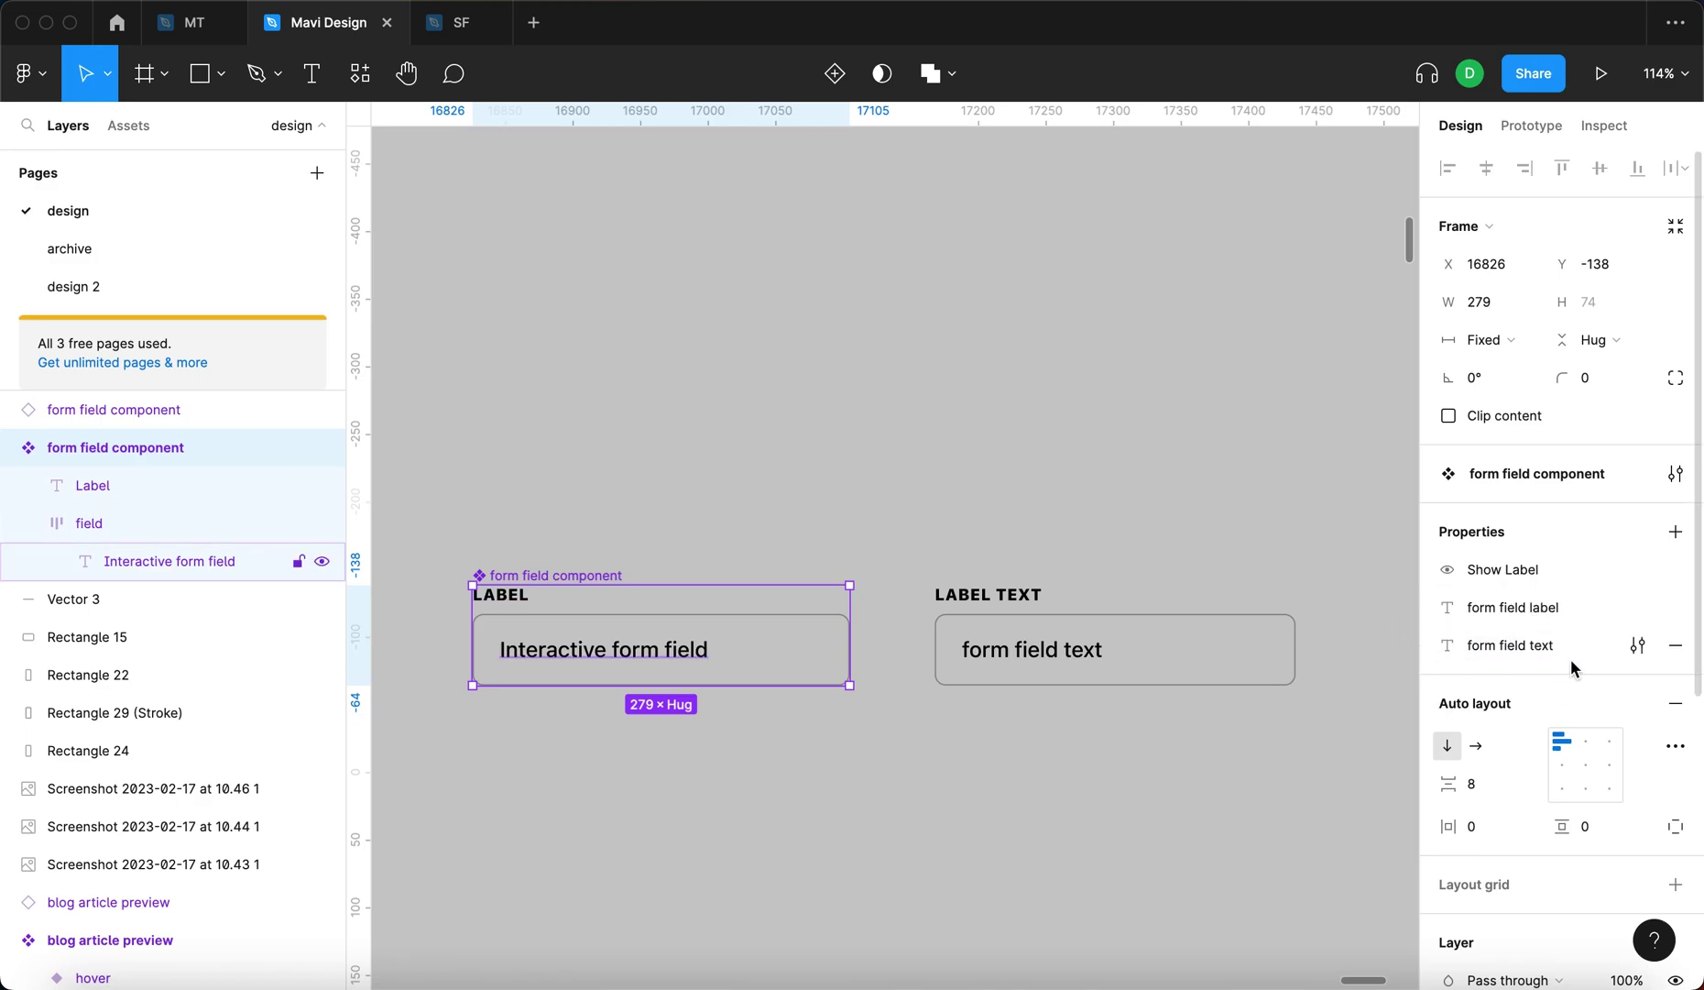
Move the main form field component up and to the left
click(1080, 559)
click(1054, 652)
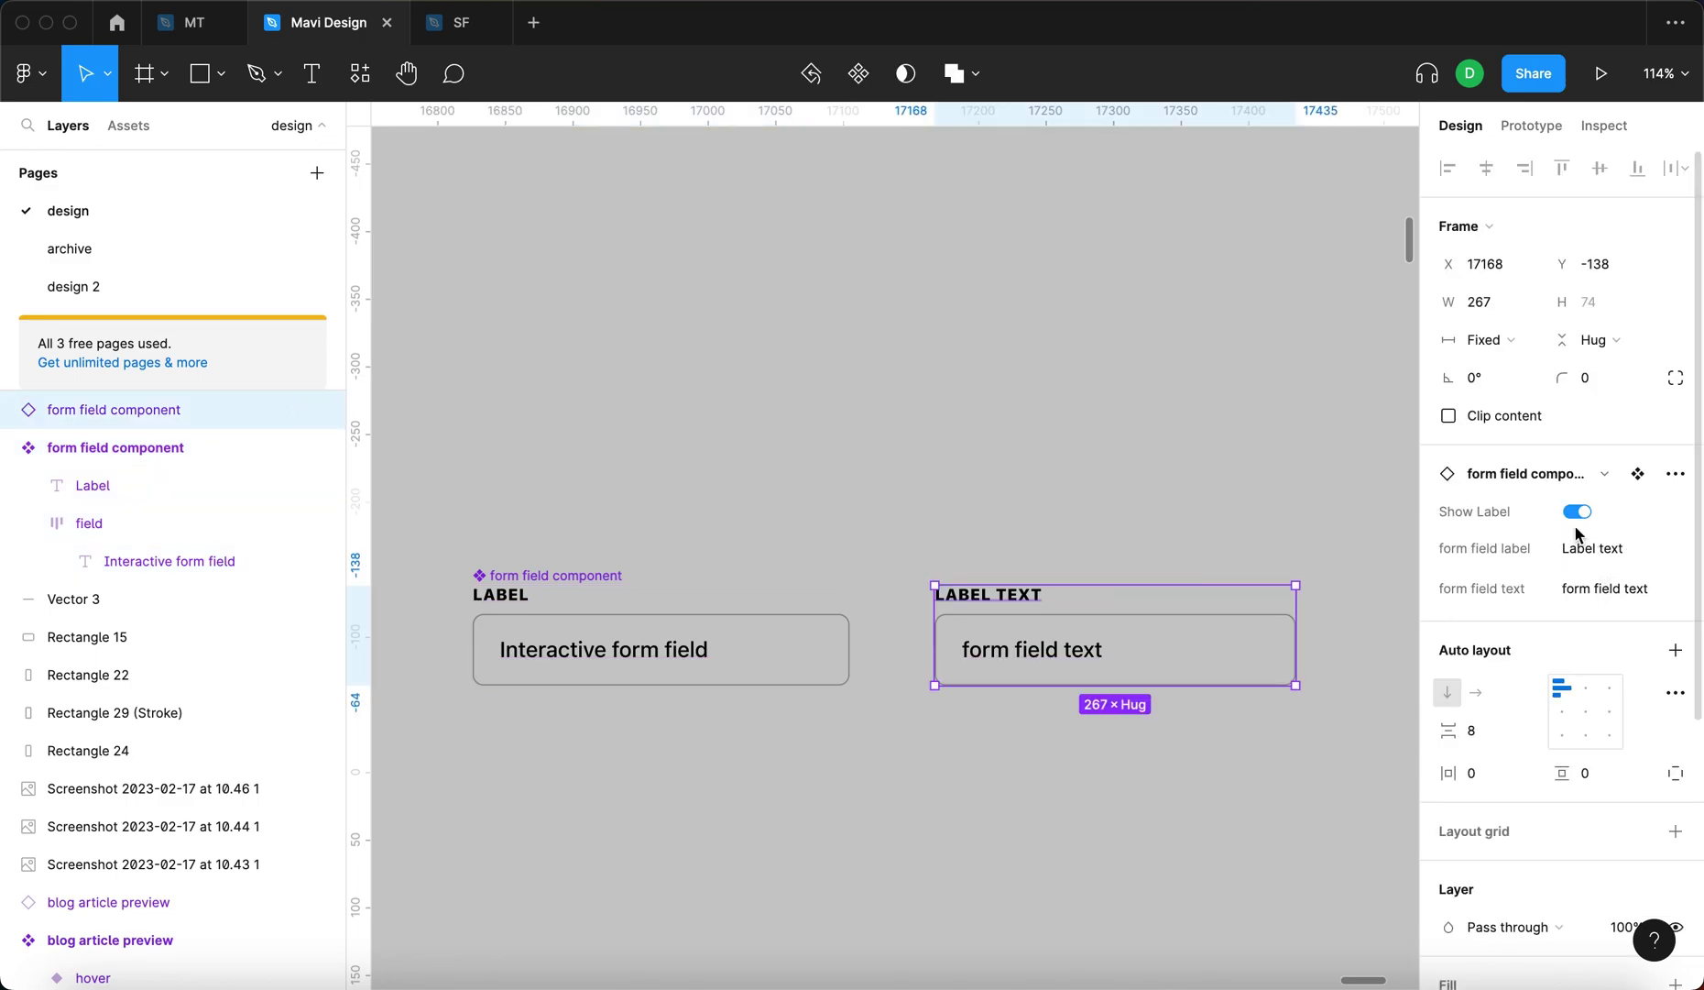
click(1008, 496)
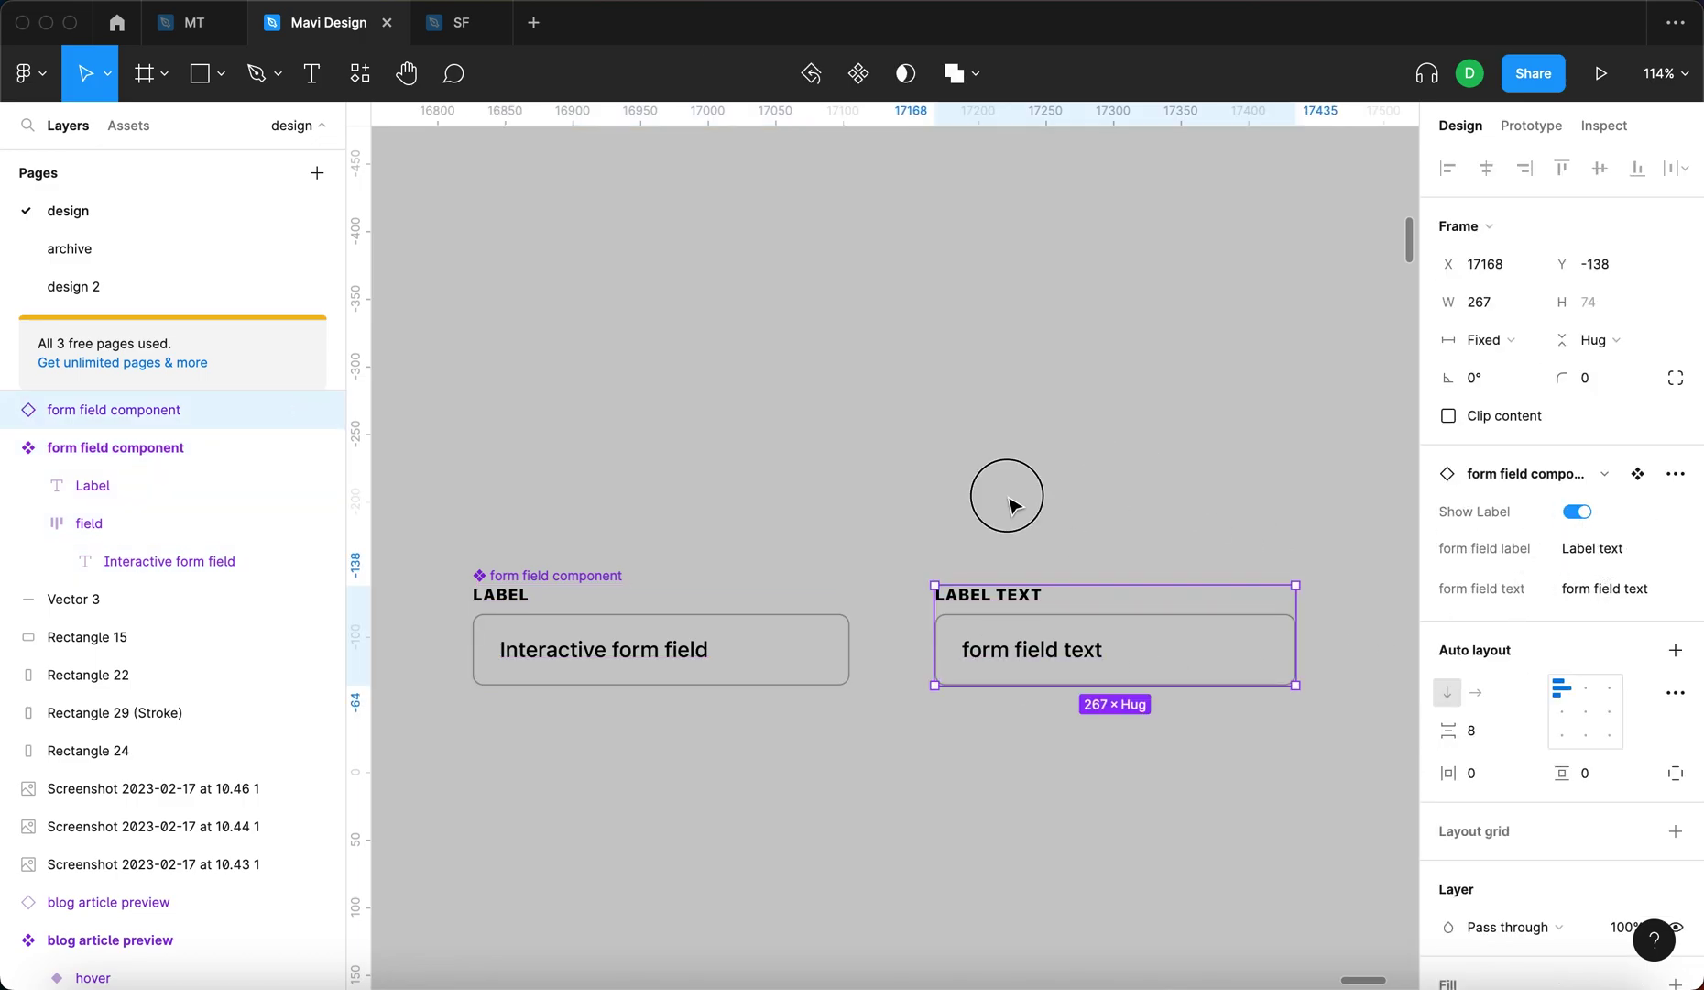
click(609, 624)
scroll(669, 538, up, 2)
drag(749, 515, 634, 327)
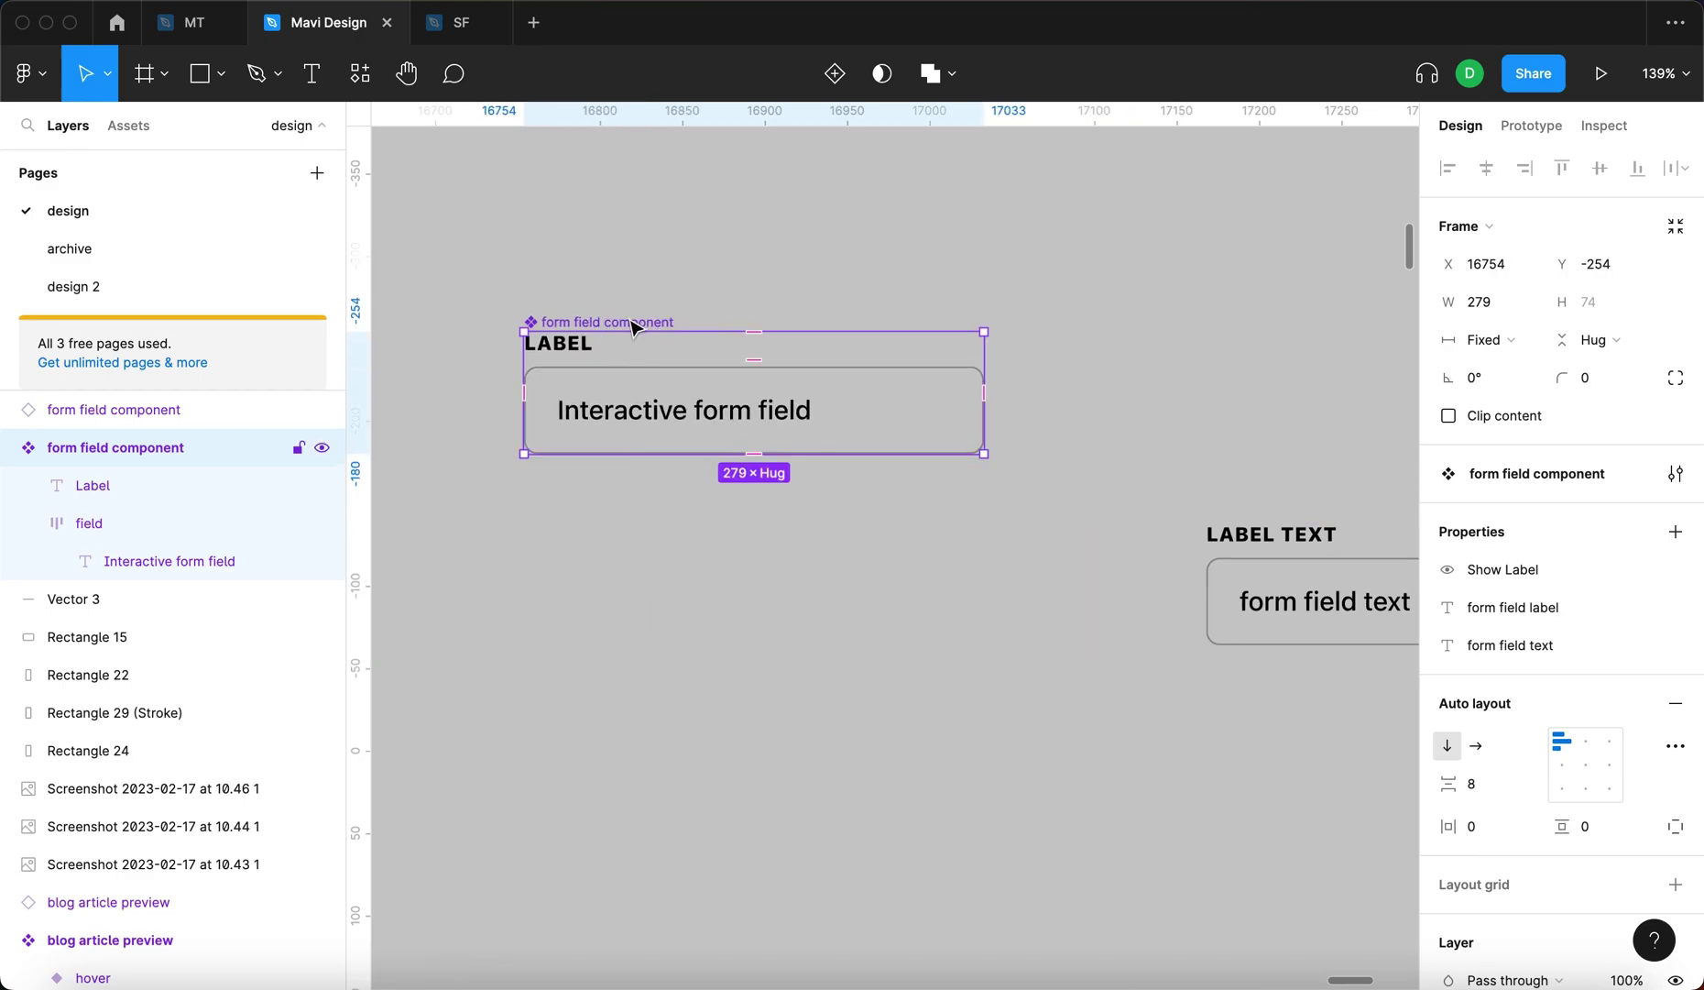
Add variants to the form field component, creating Variant2 and Variant3, and move the set
click(786, 293)
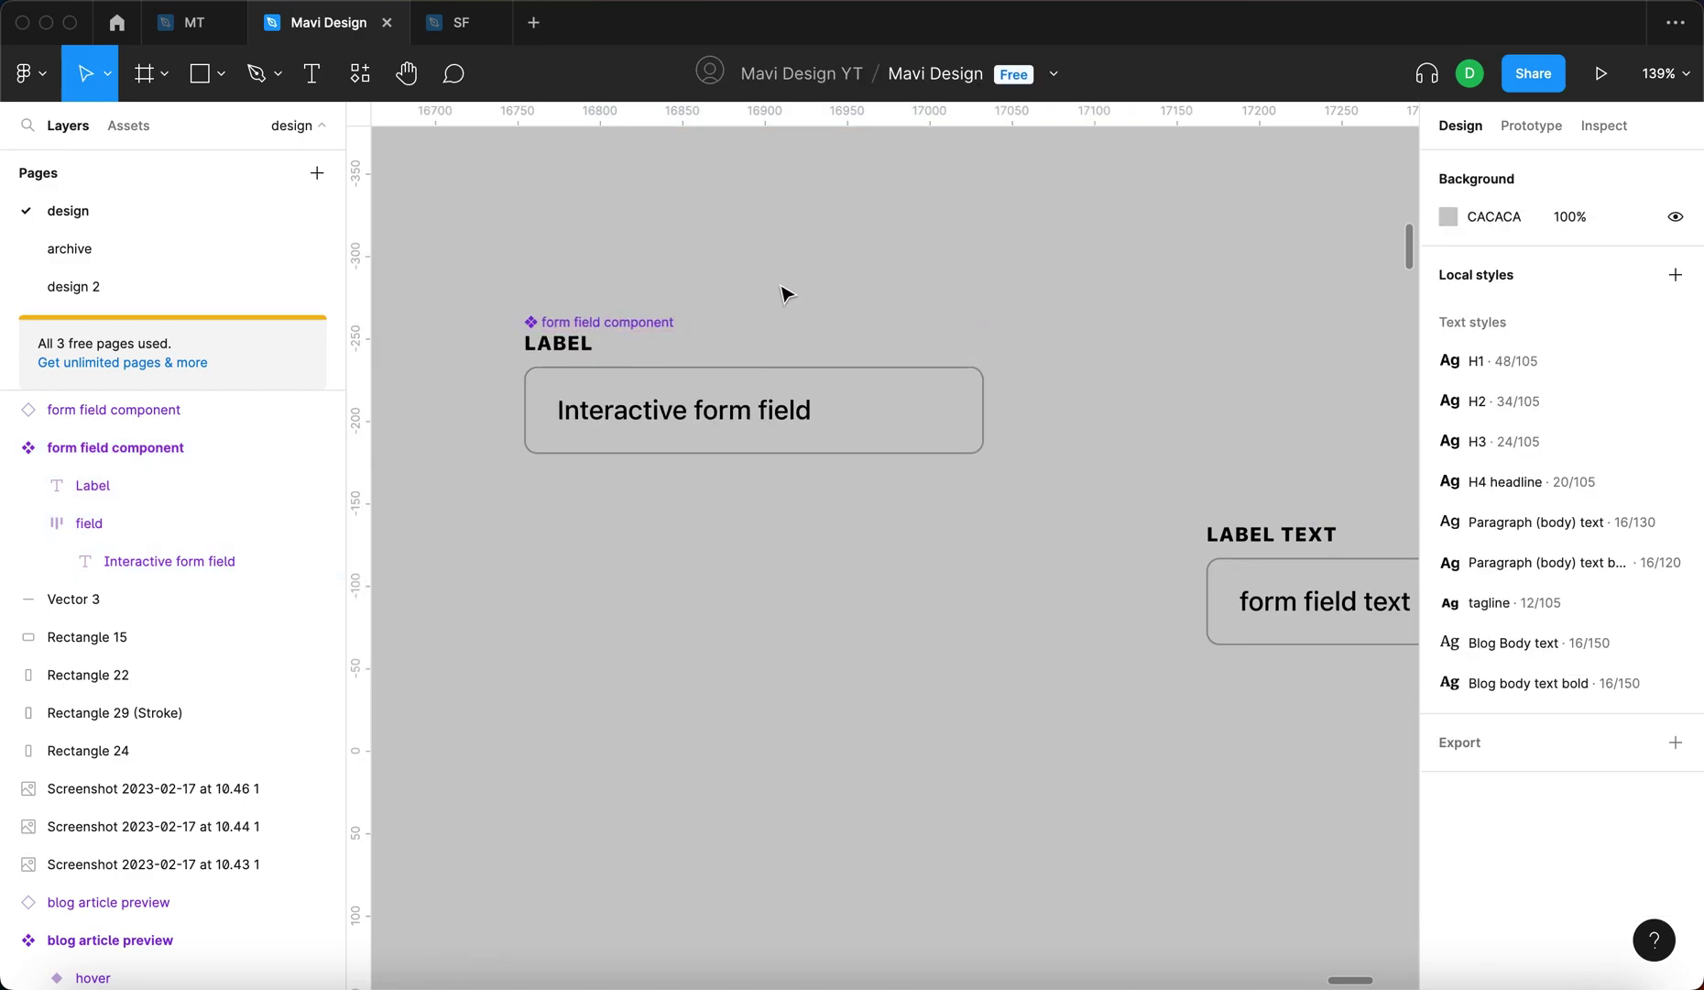
click(679, 396)
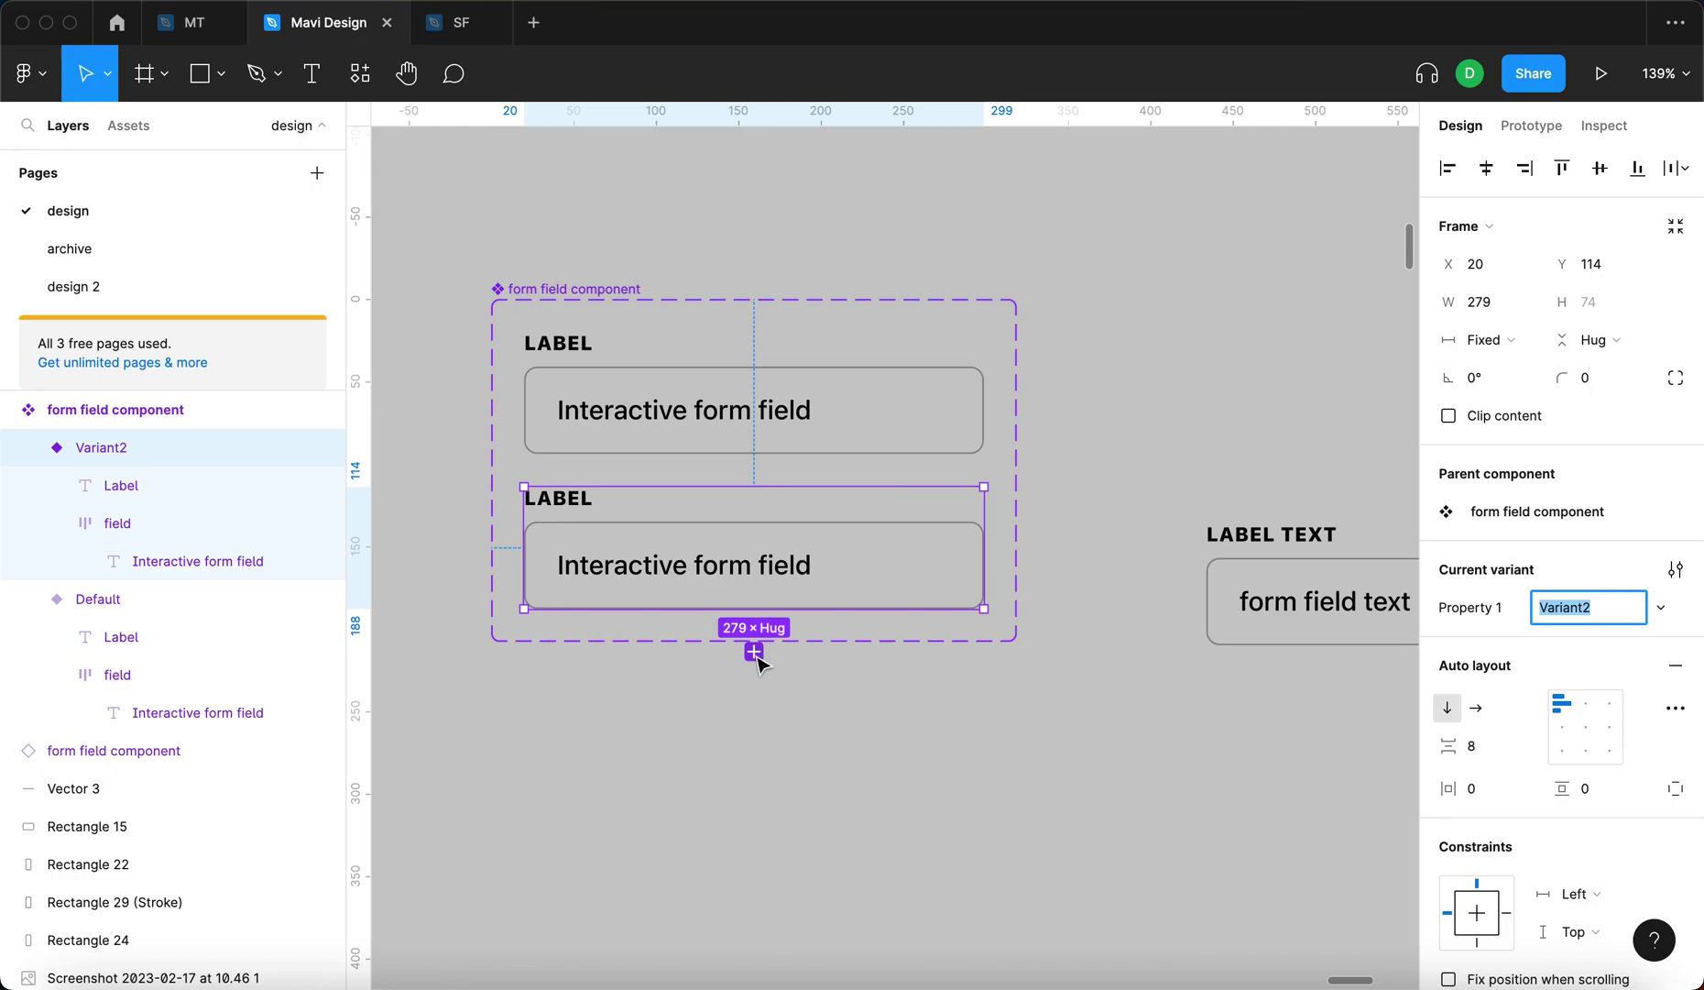
click(755, 652)
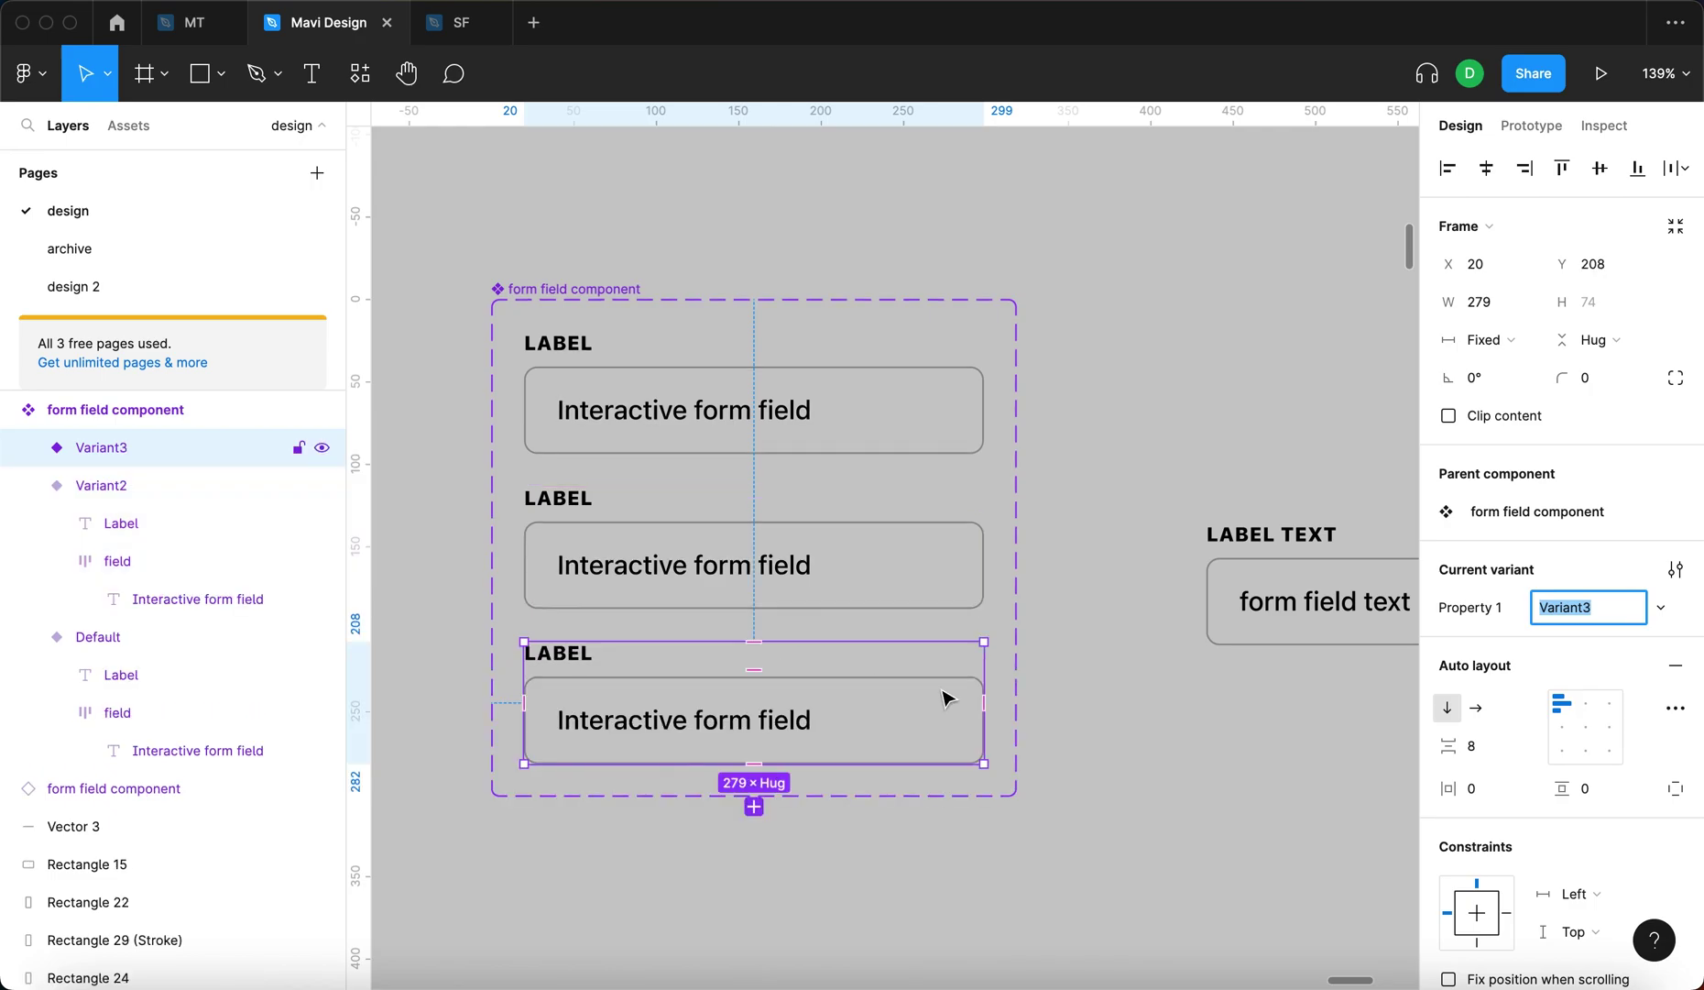
click(1055, 735)
click(790, 741)
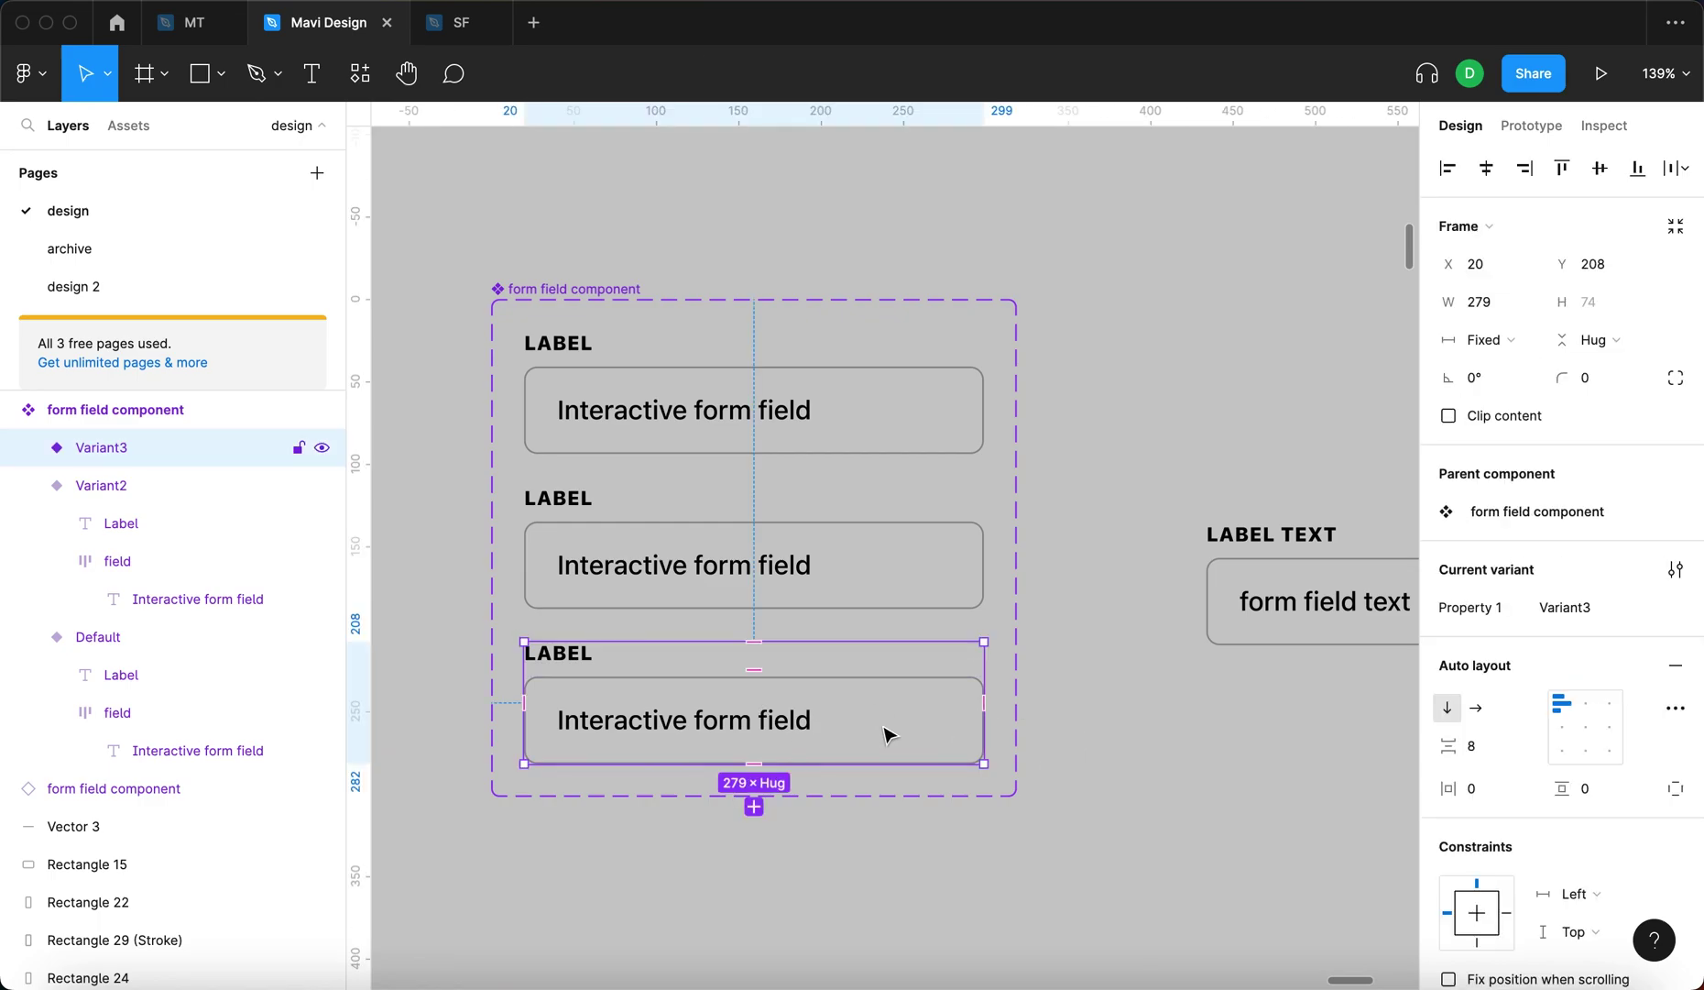
key(Tab)
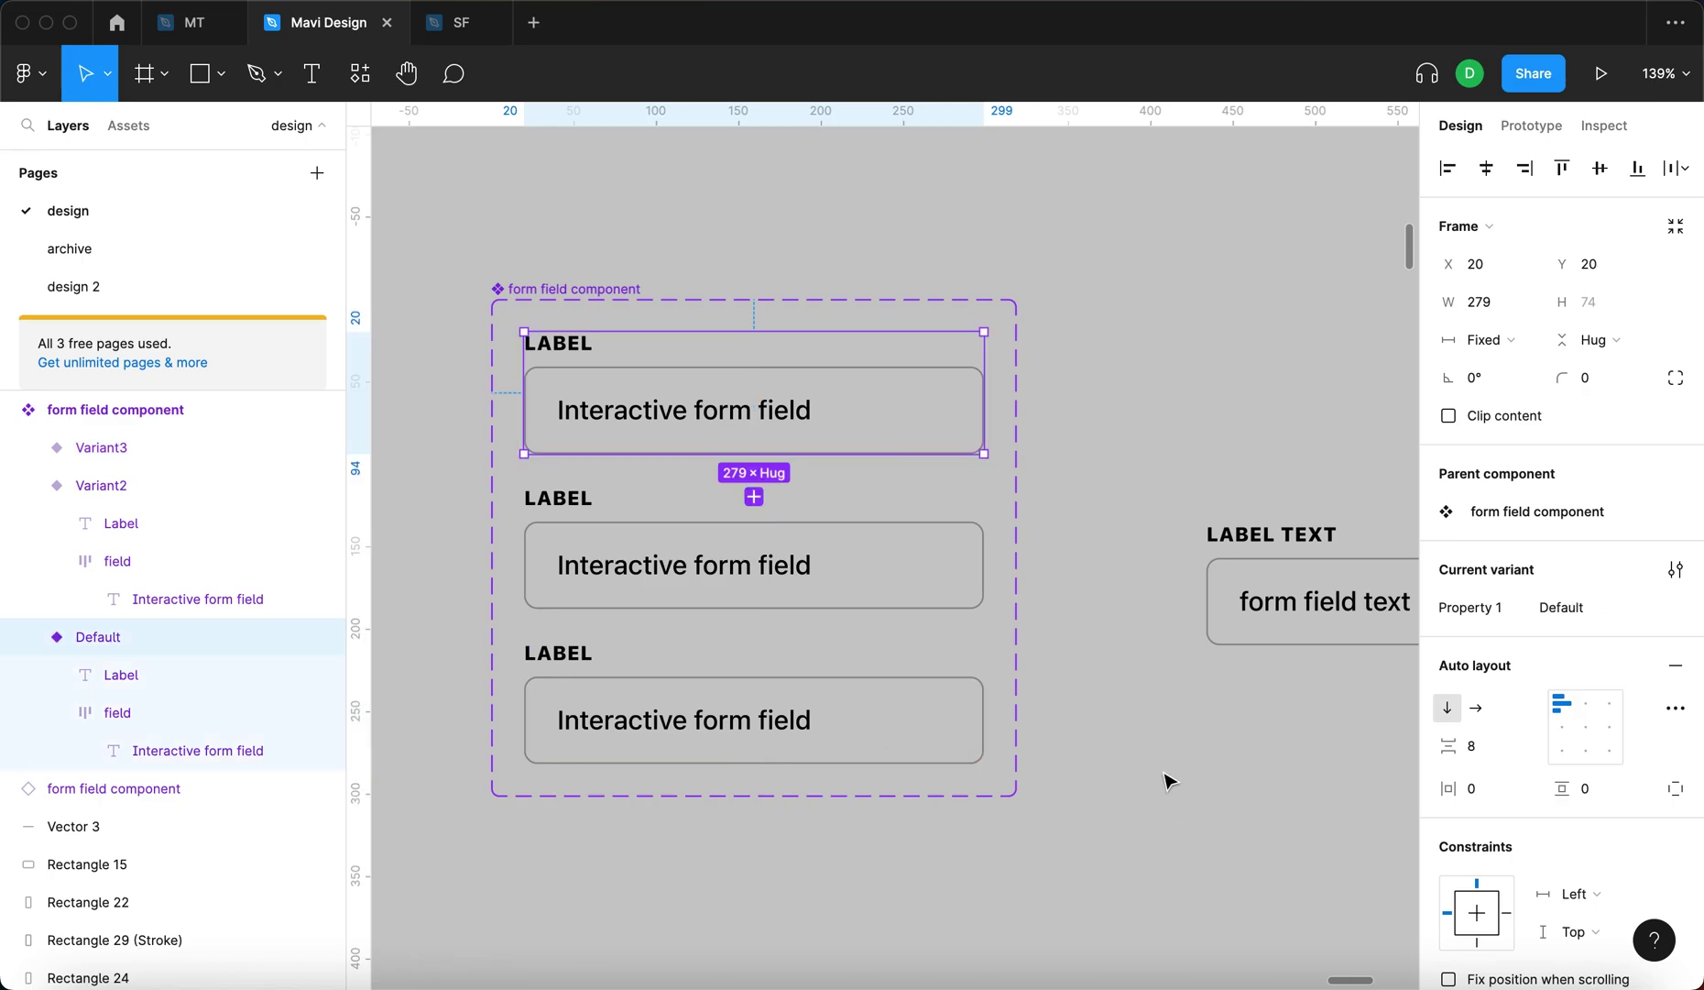
click(1166, 781)
click(906, 566)
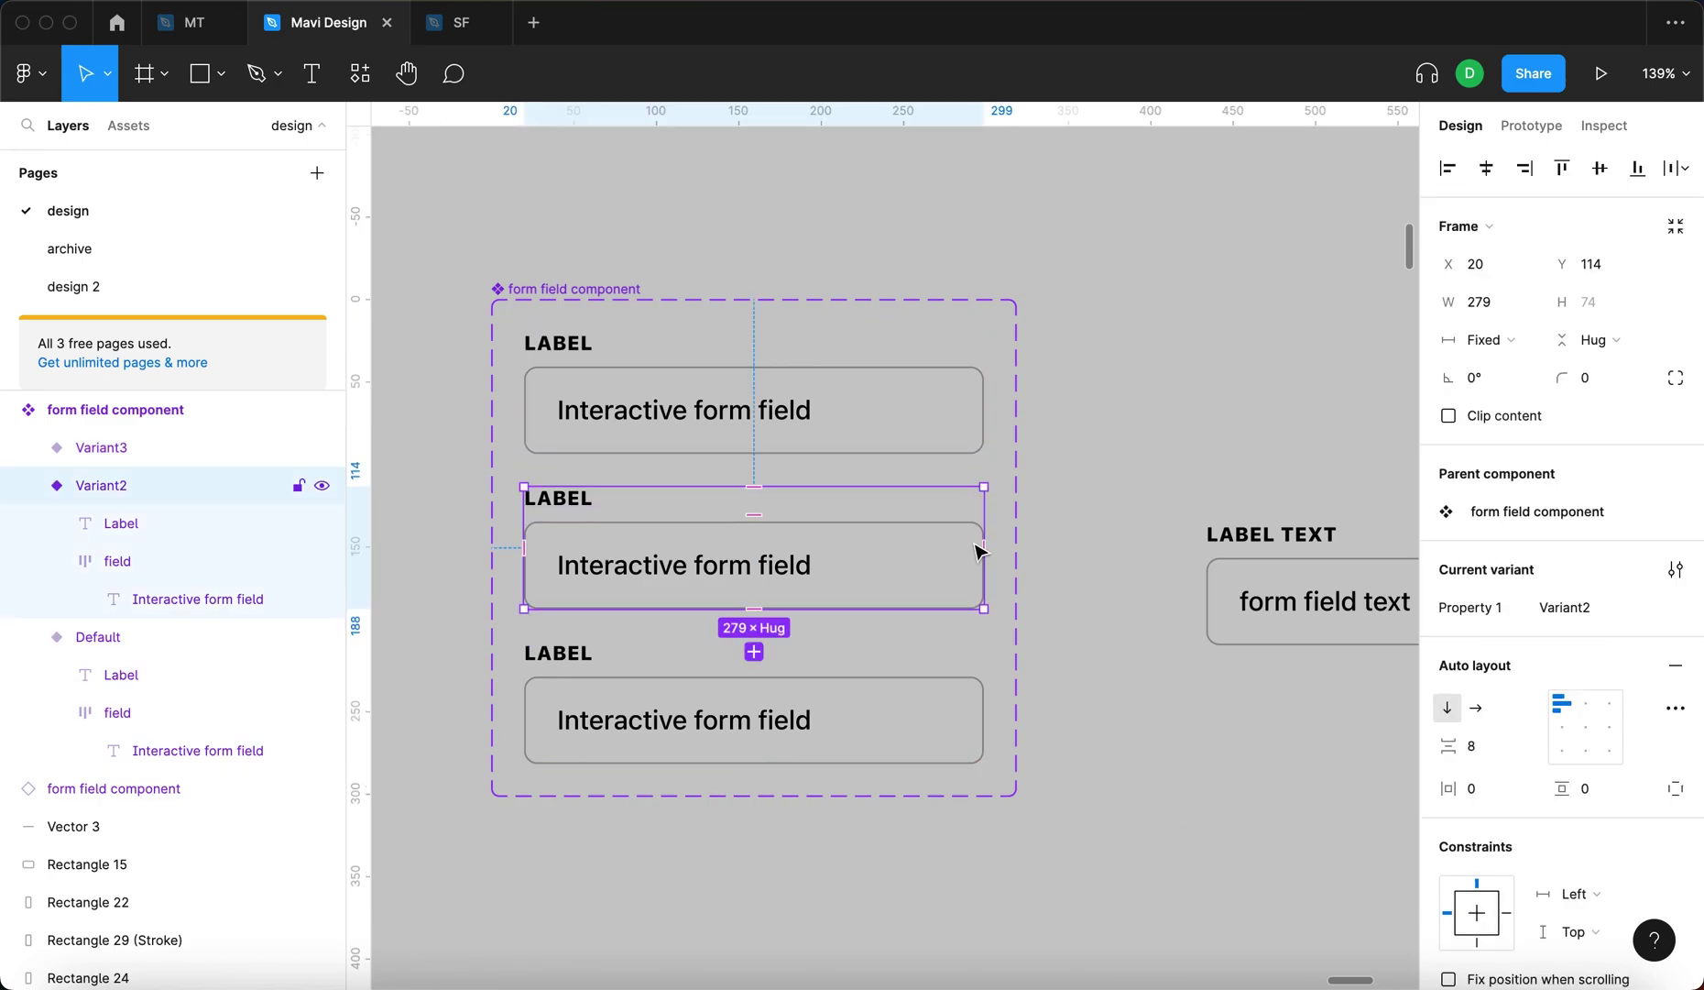
click(1105, 591)
click(636, 326)
drag(637, 326, 728, 276)
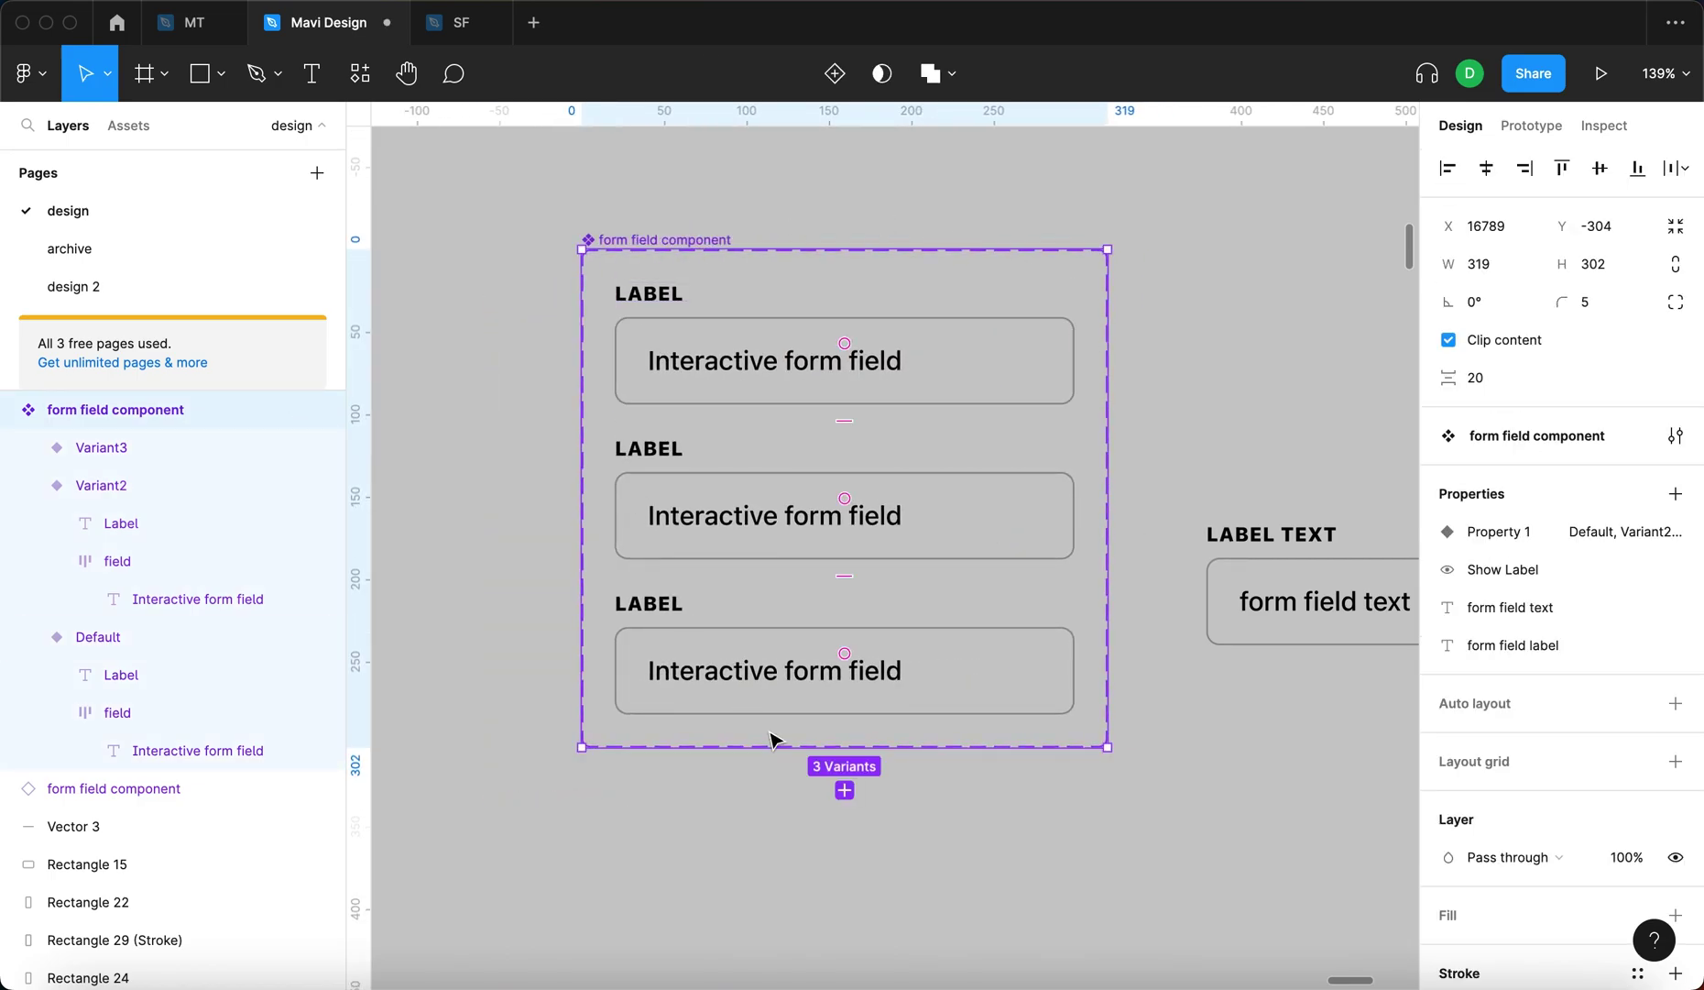
Undo the move, then restore the three variants Default, Variant2 and Variant3 and select the set
key(super+z)
key(super+z)
key(super+z)
key(super+z)
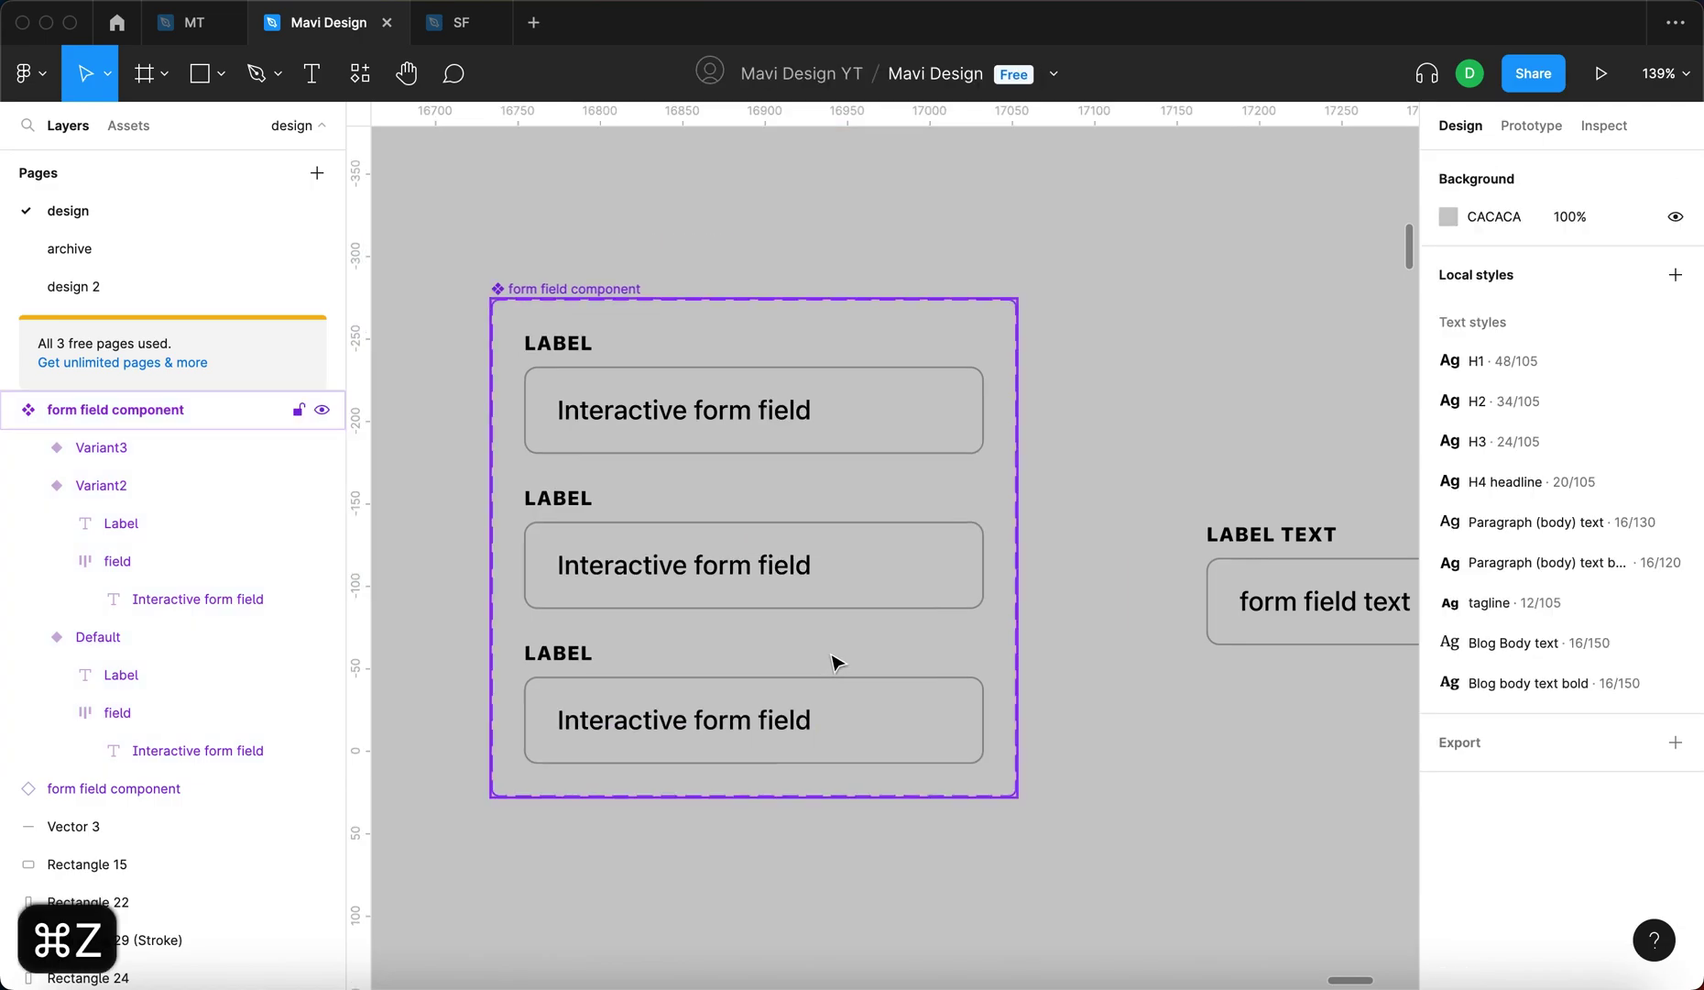
key(super+z)
key(super+z)
key(super+z)
key(super+z)
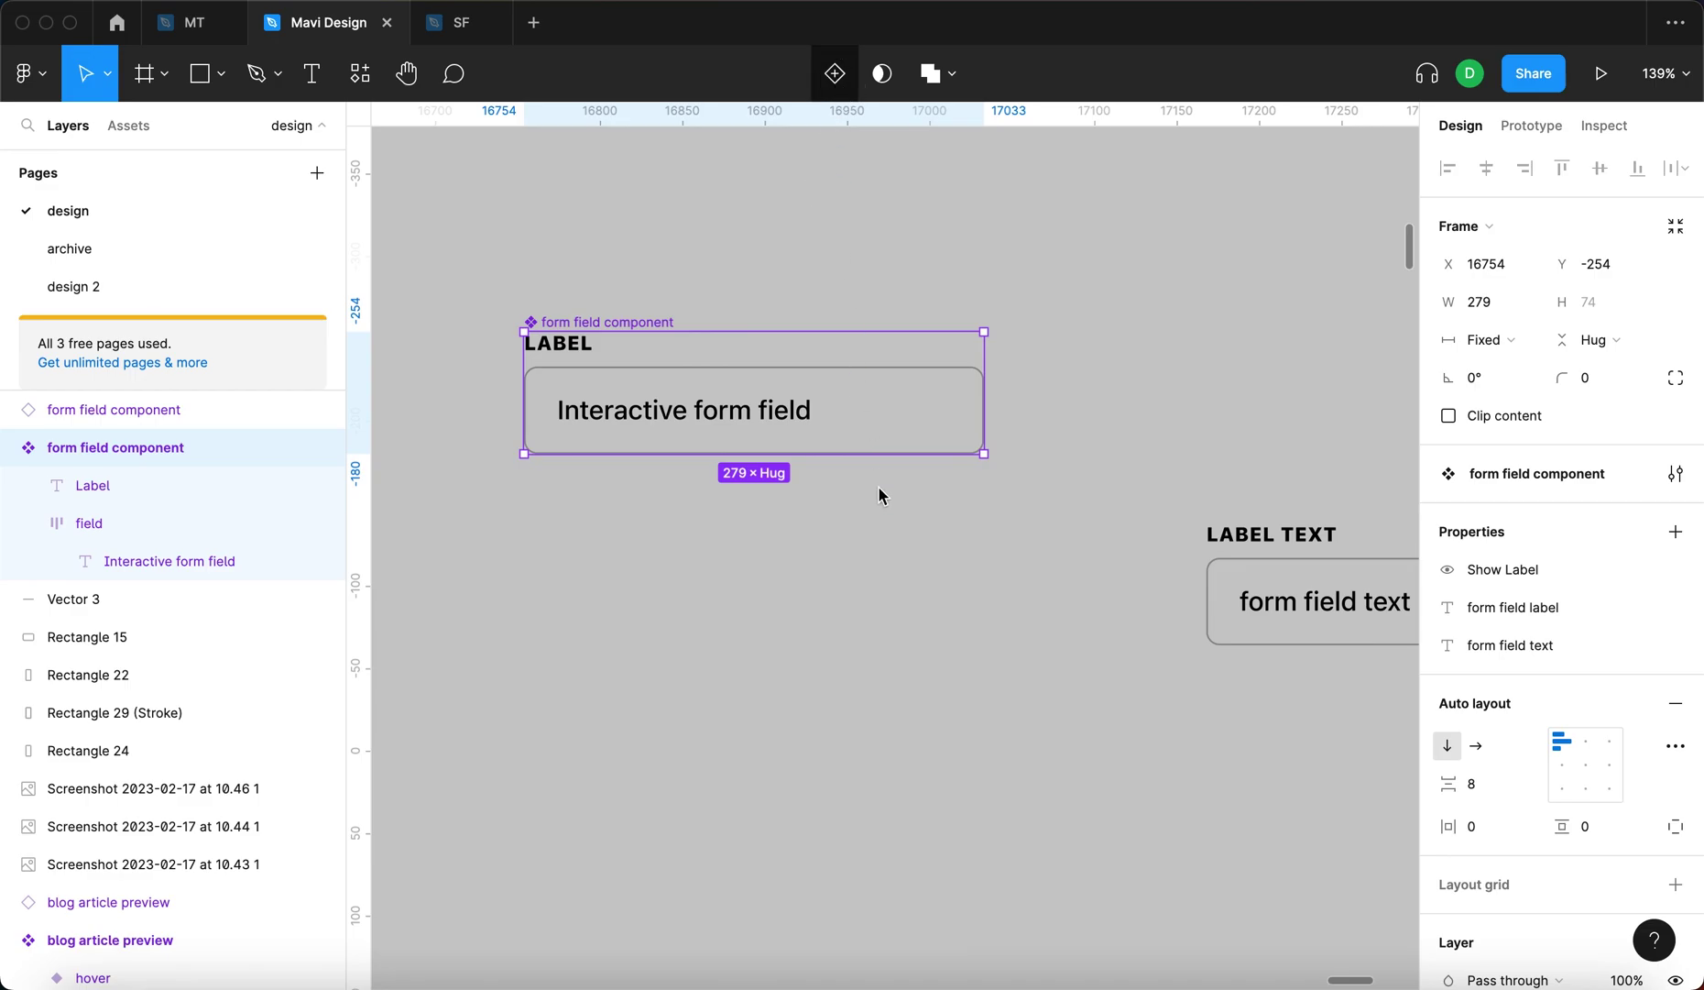
key(super+shift+z)
click(757, 653)
click(1145, 853)
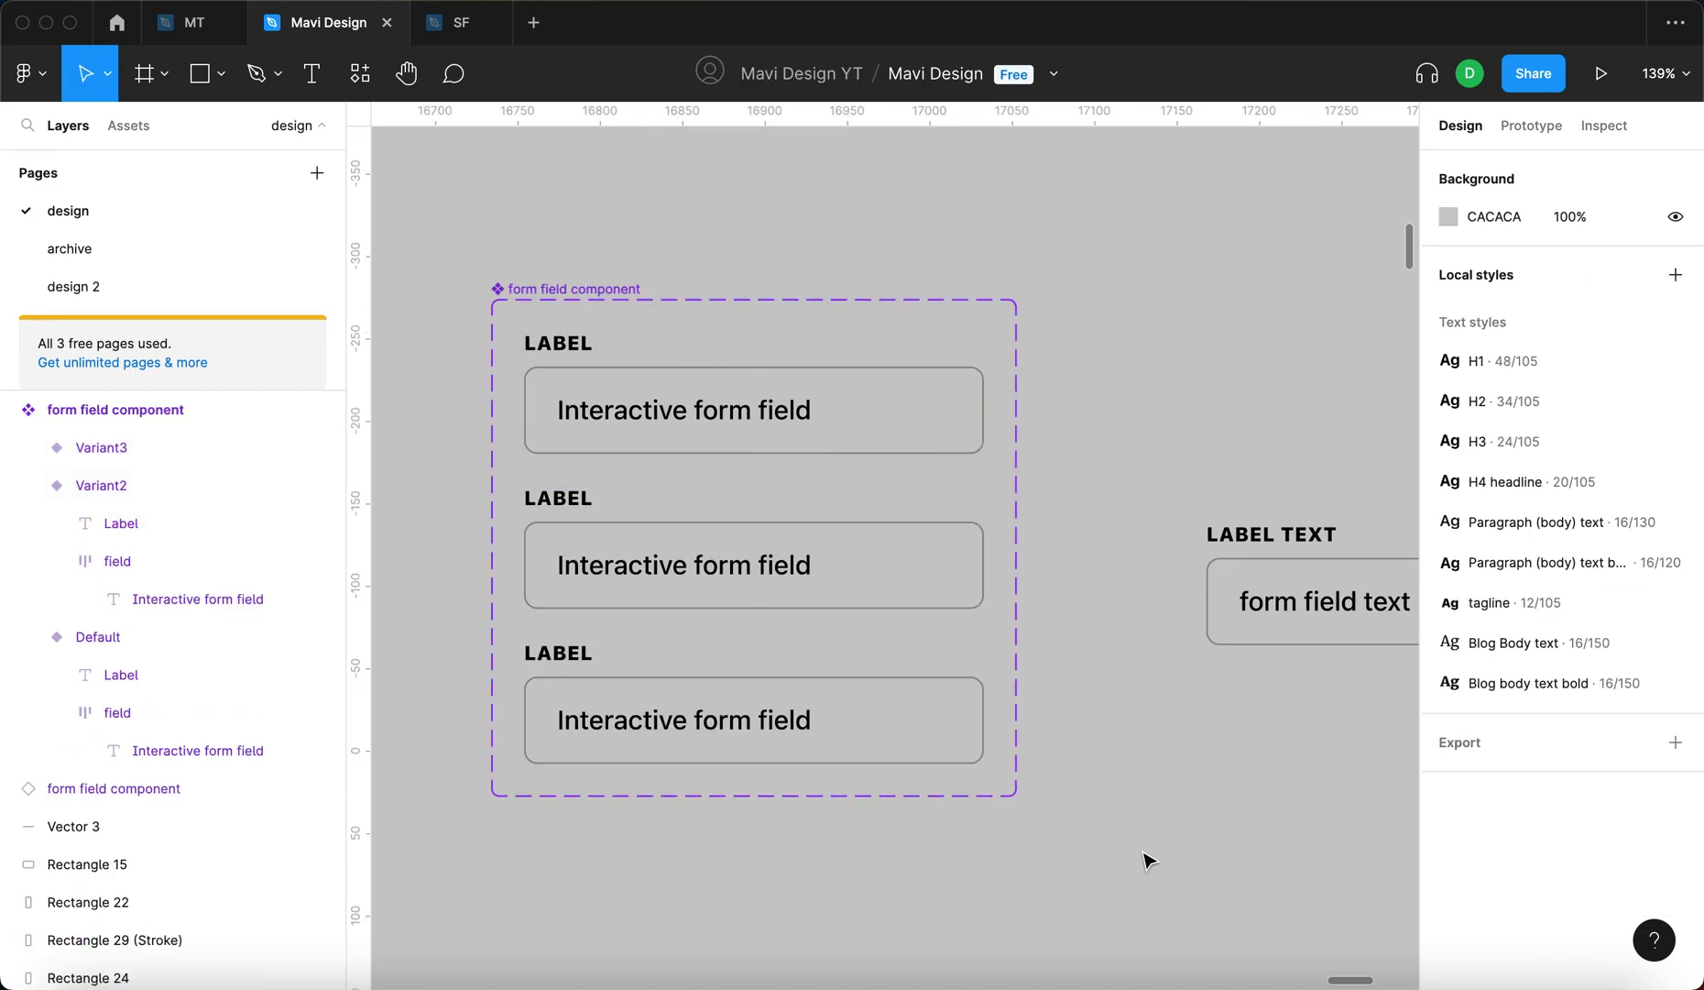
drag(433, 232, 1089, 796)
click(716, 265)
click(573, 289)
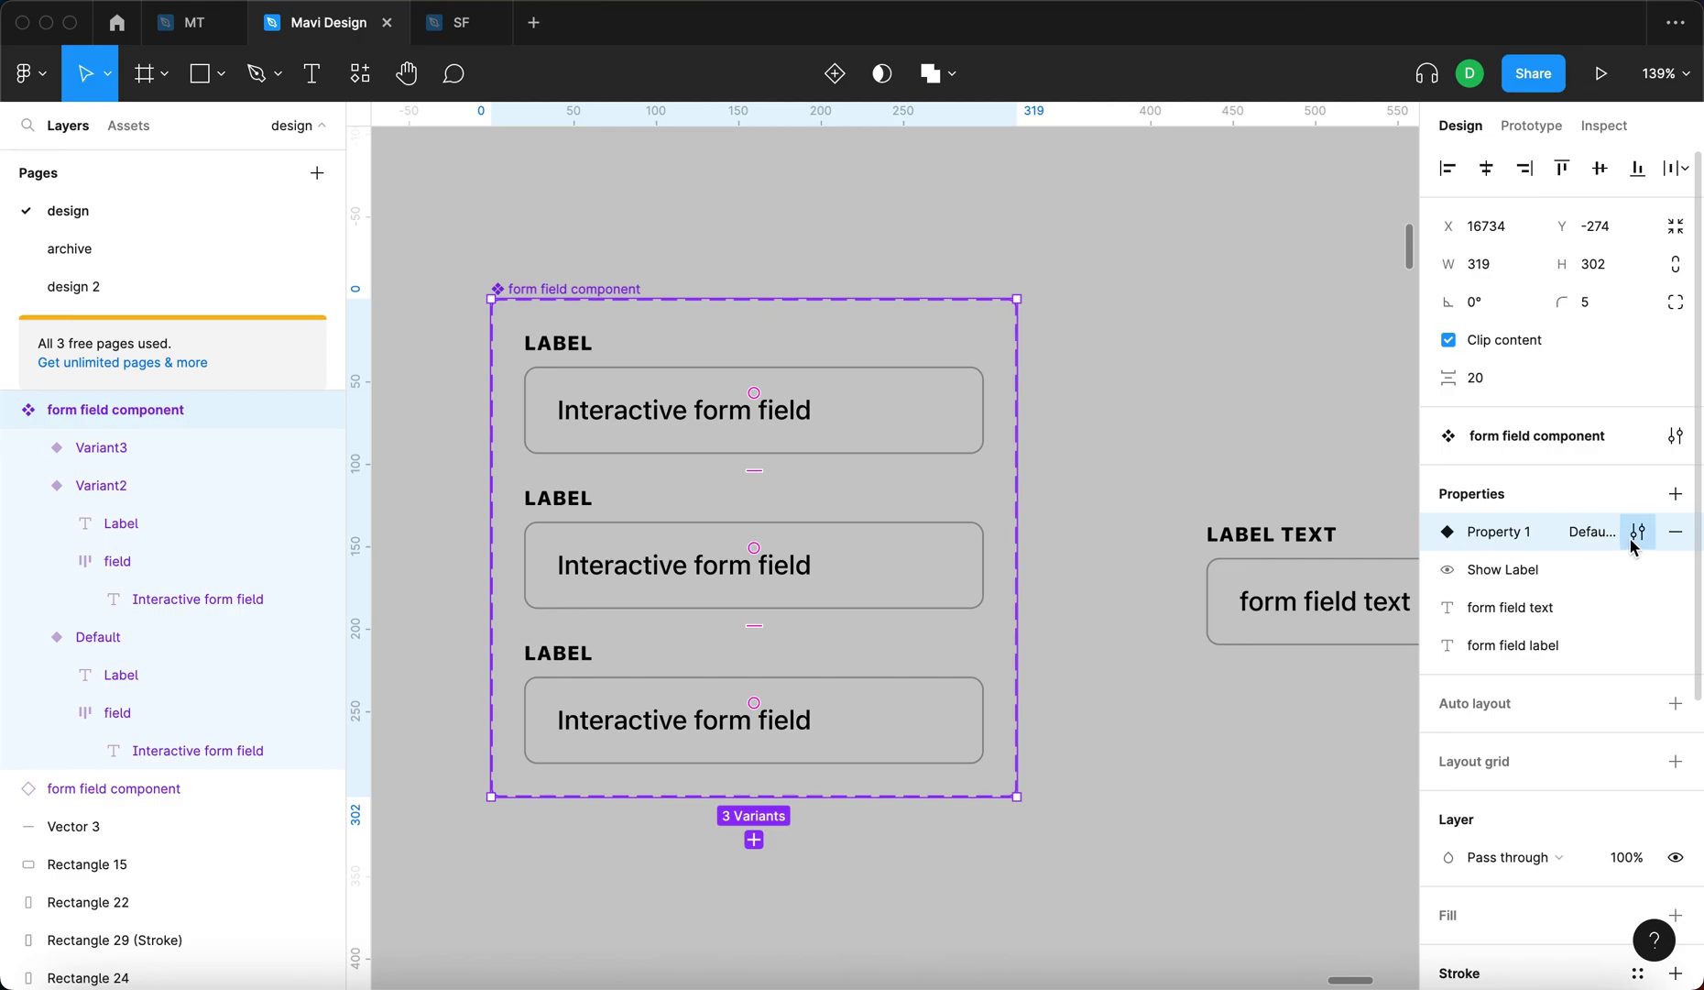
Rename the variant property 'Property 1' to 'state'
click(1632, 536)
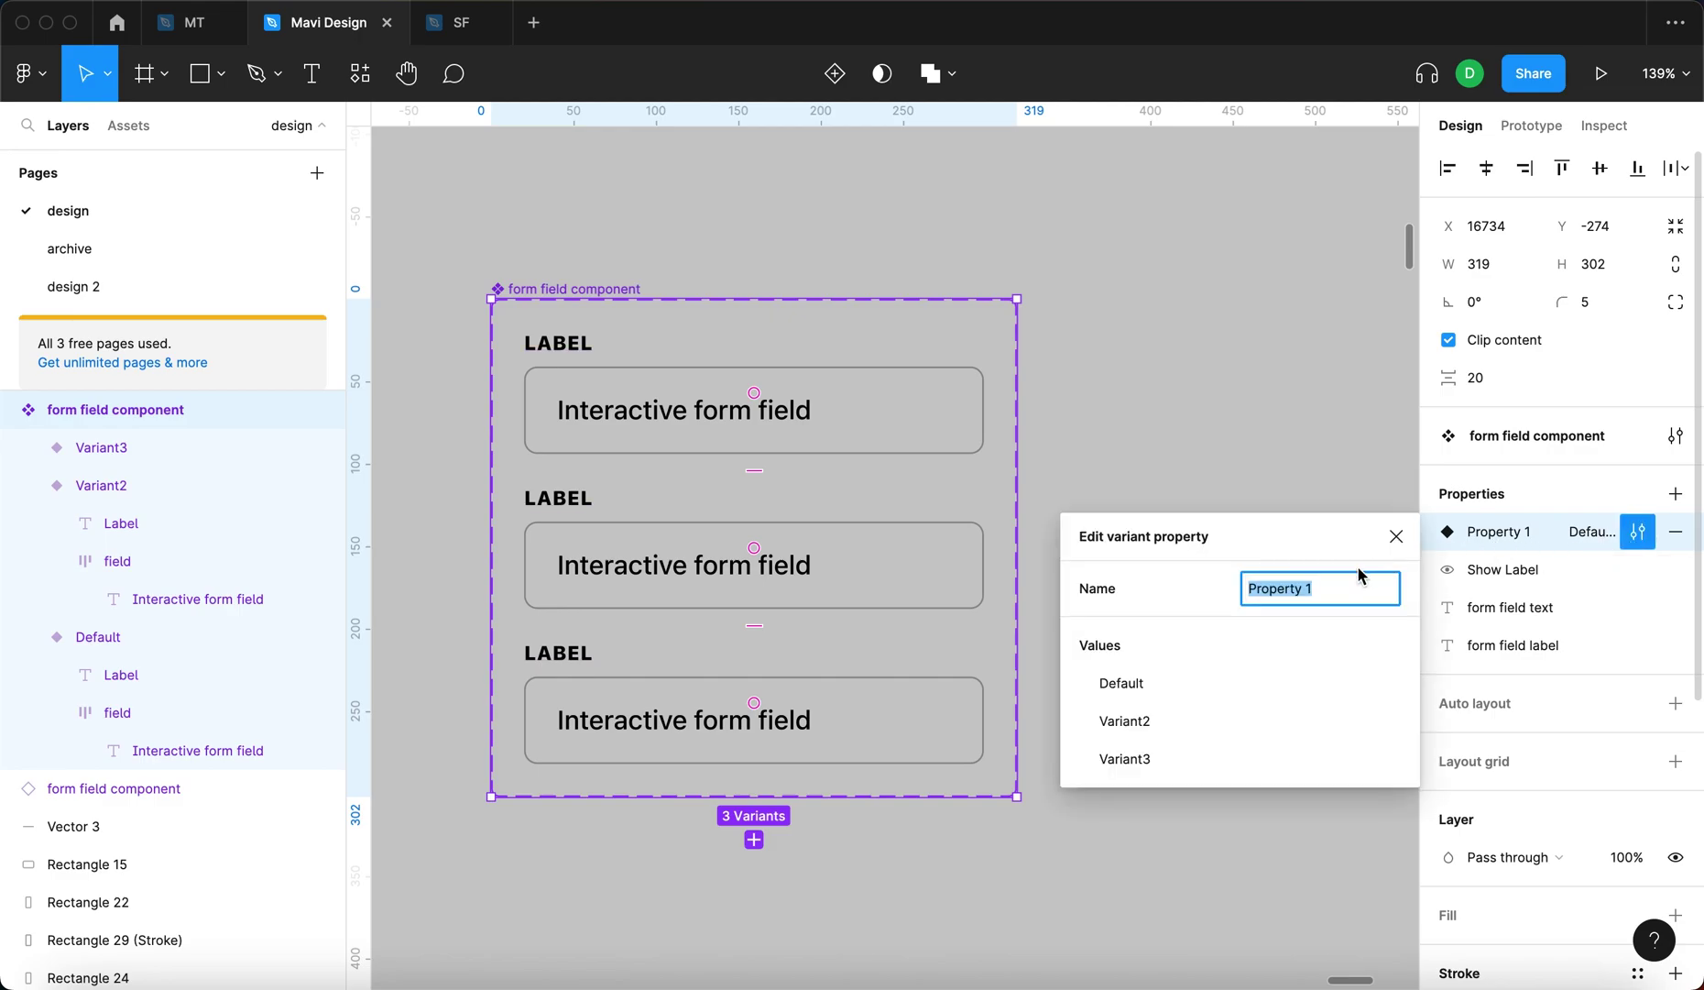
text(state)
key(Return)
click(1301, 431)
click(610, 286)
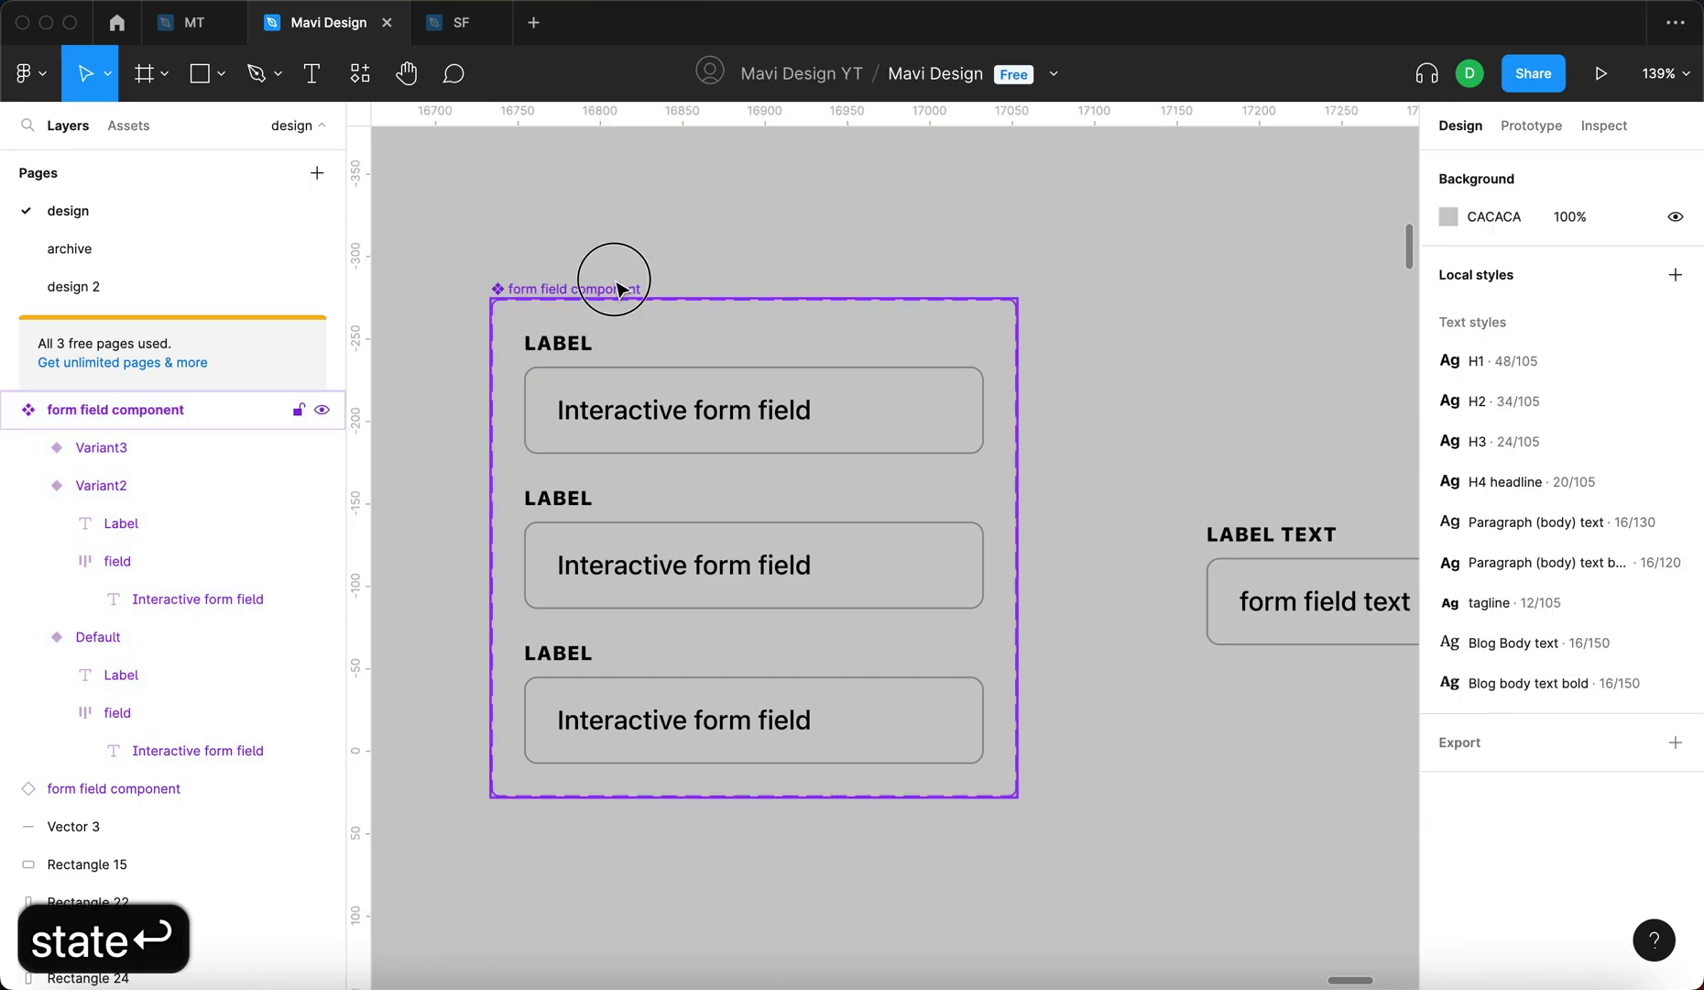
Rename Variant2's state to 'hover' and Variant3's state to 'active'
click(811, 428)
click(1516, 612)
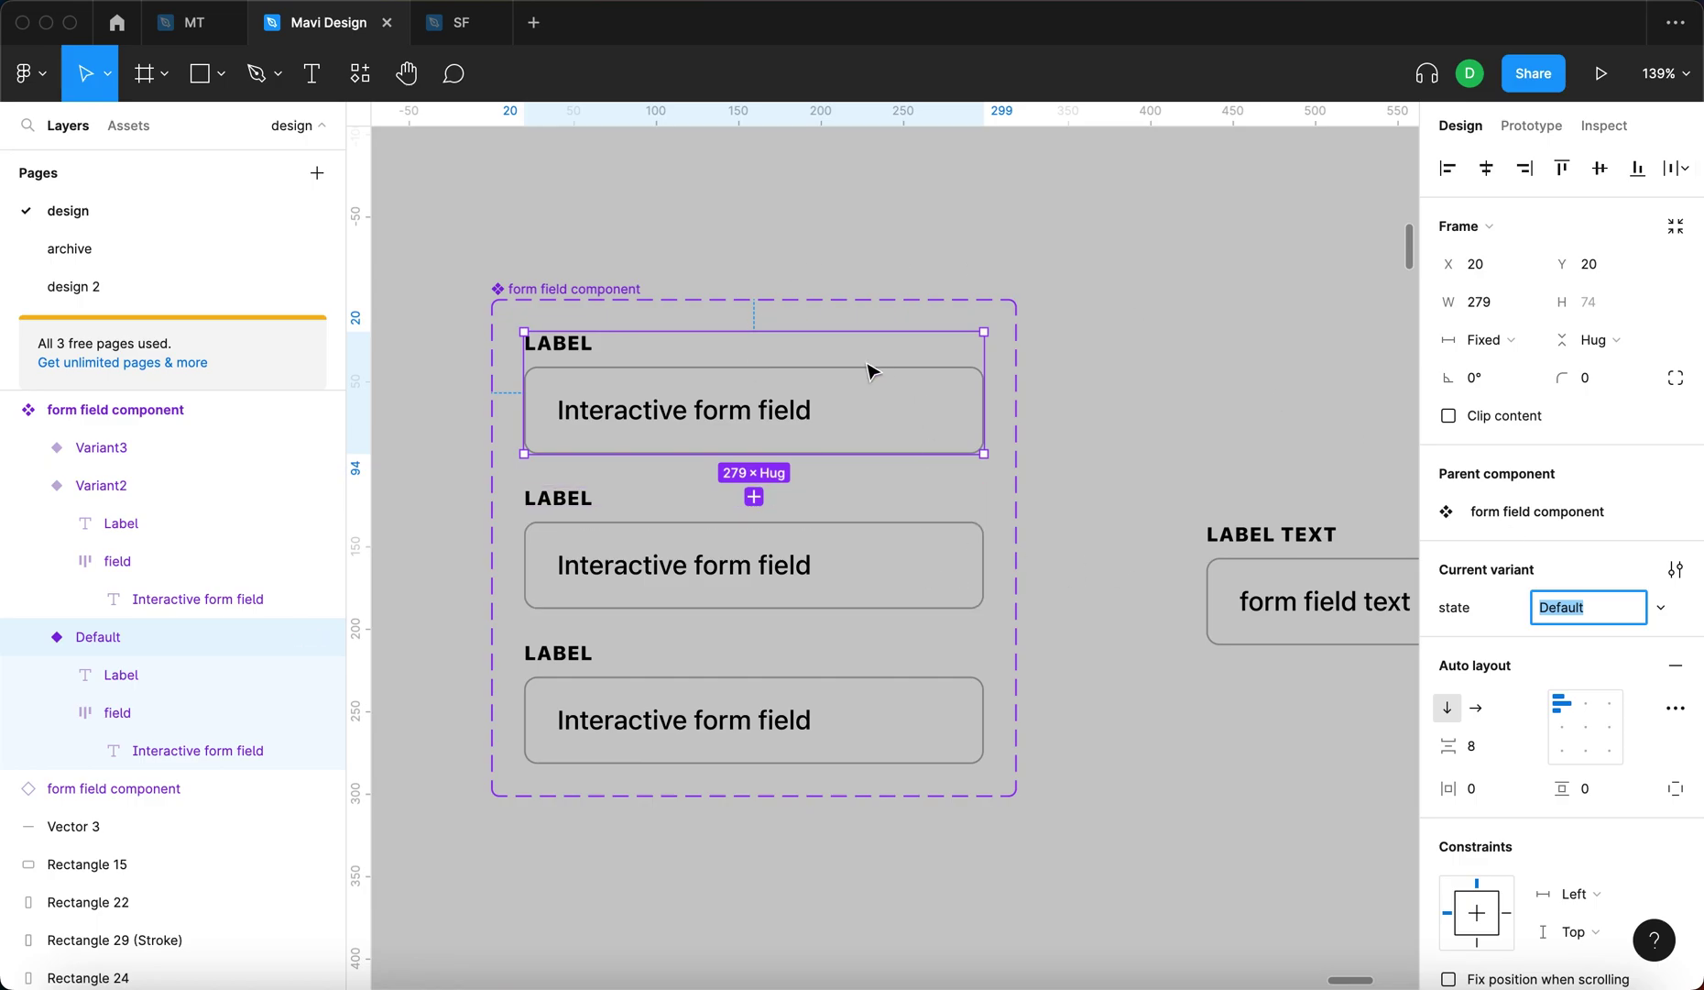
click(608, 571)
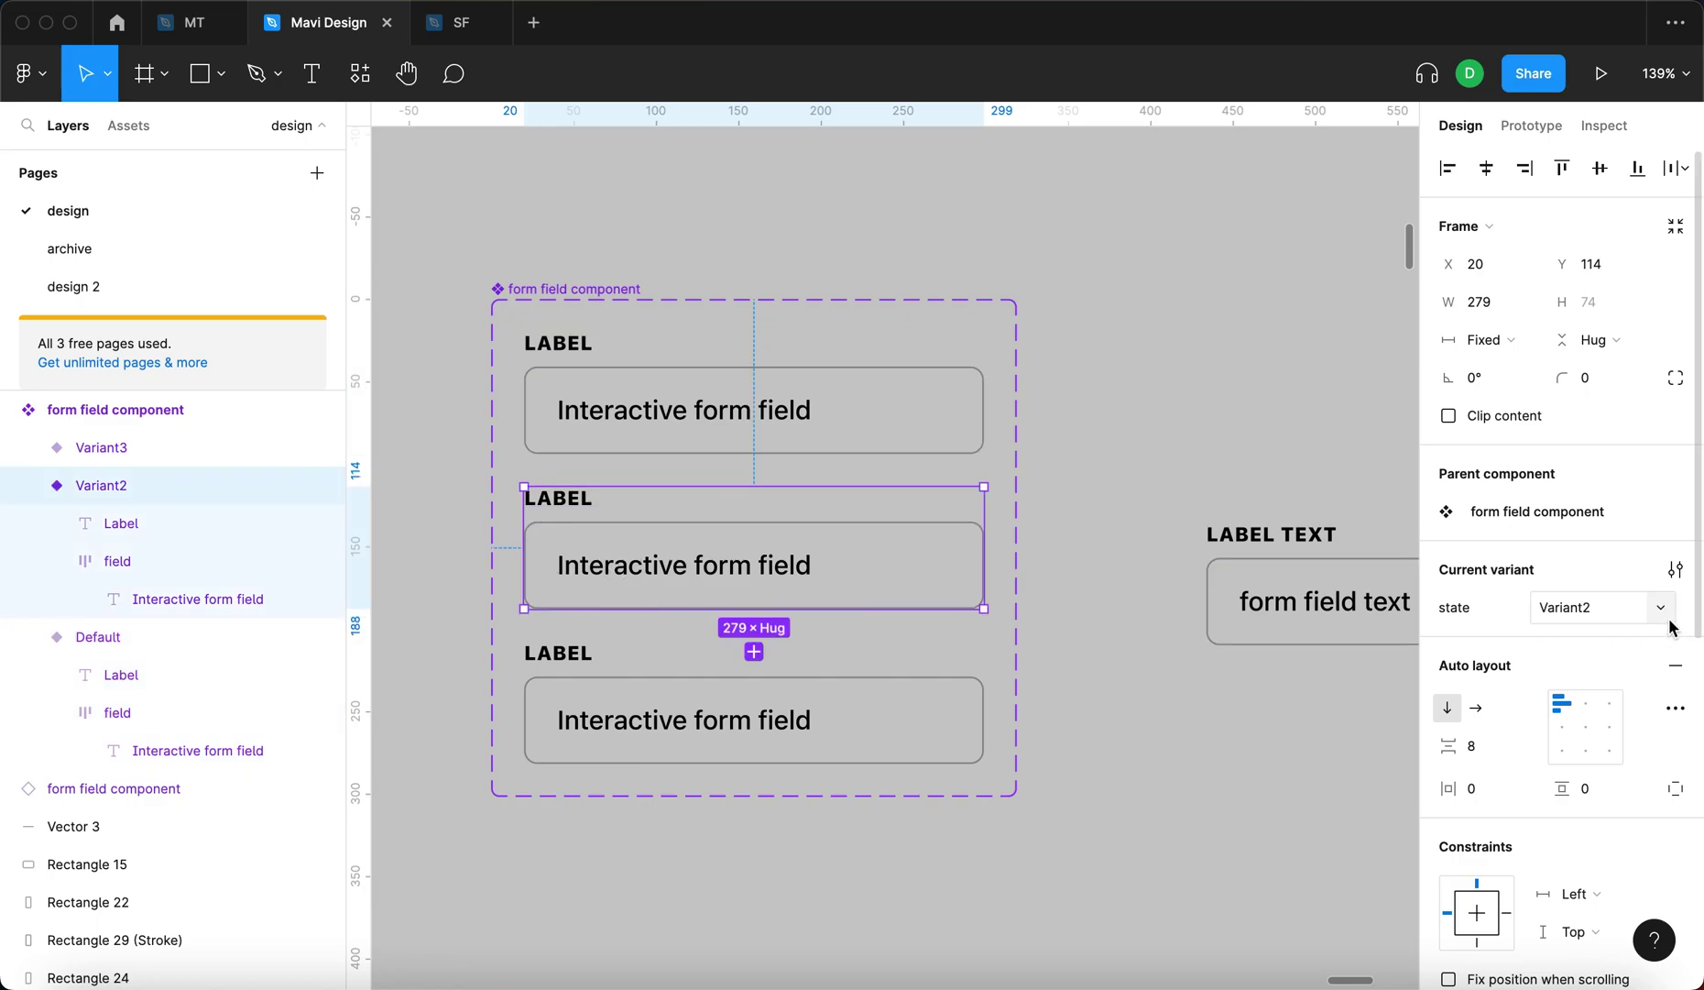
click(1629, 610)
text(hover)
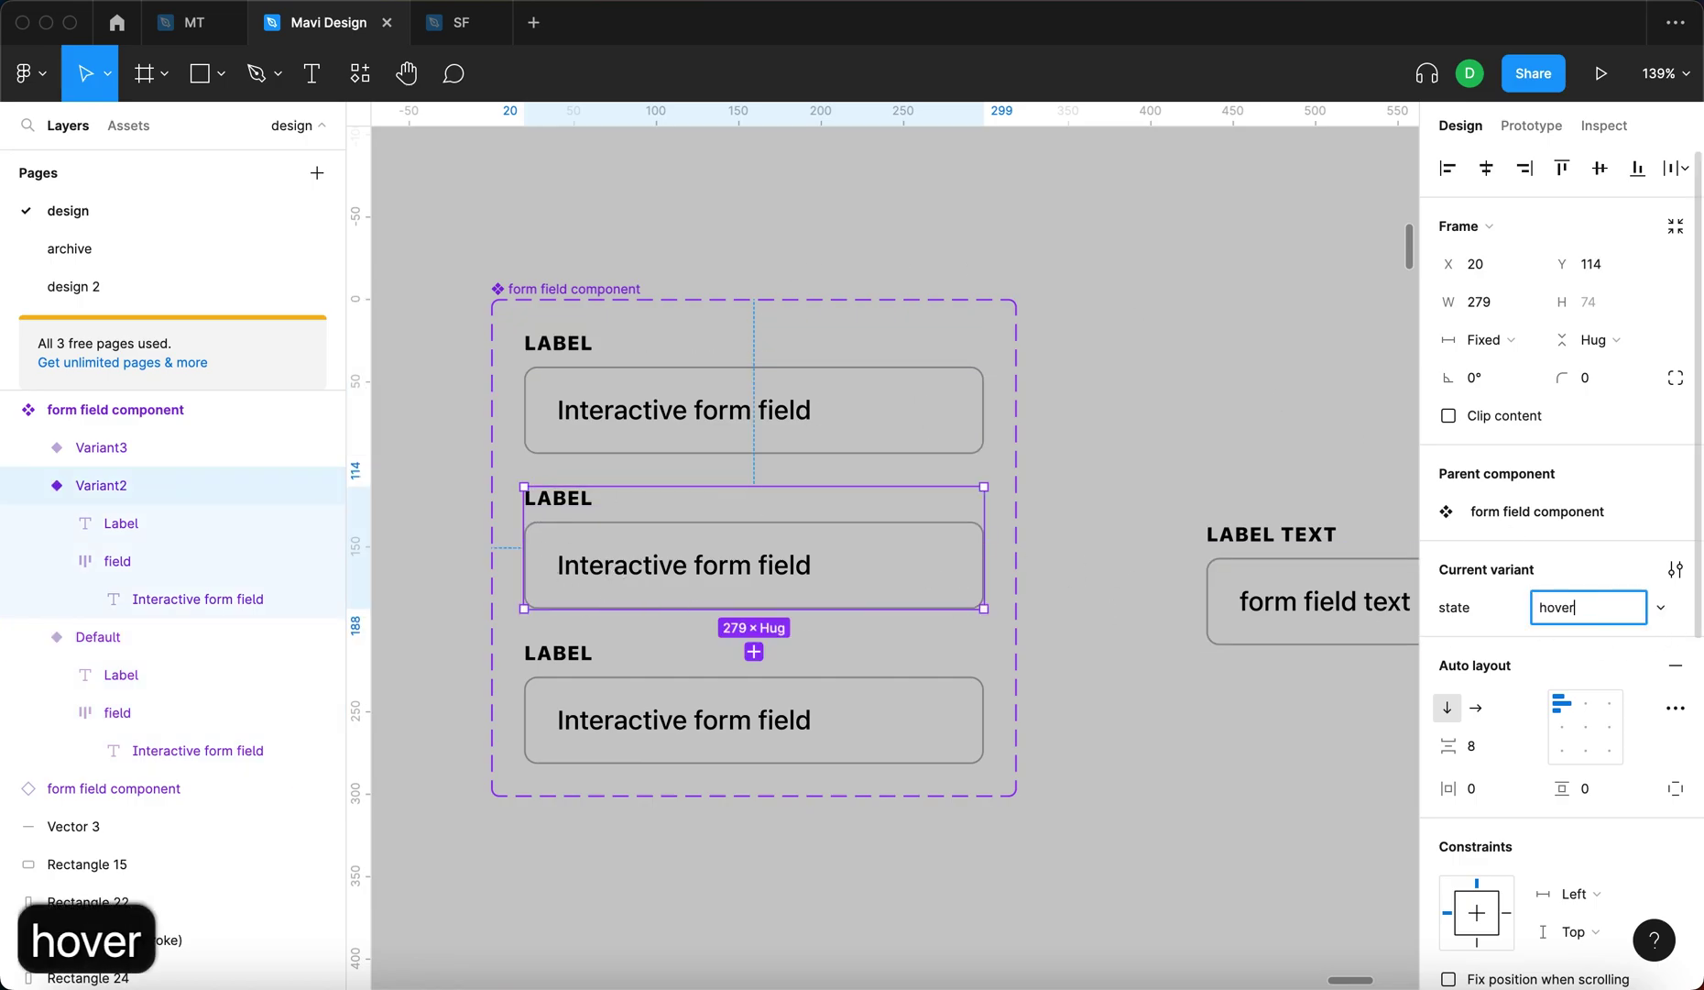
key(Return)
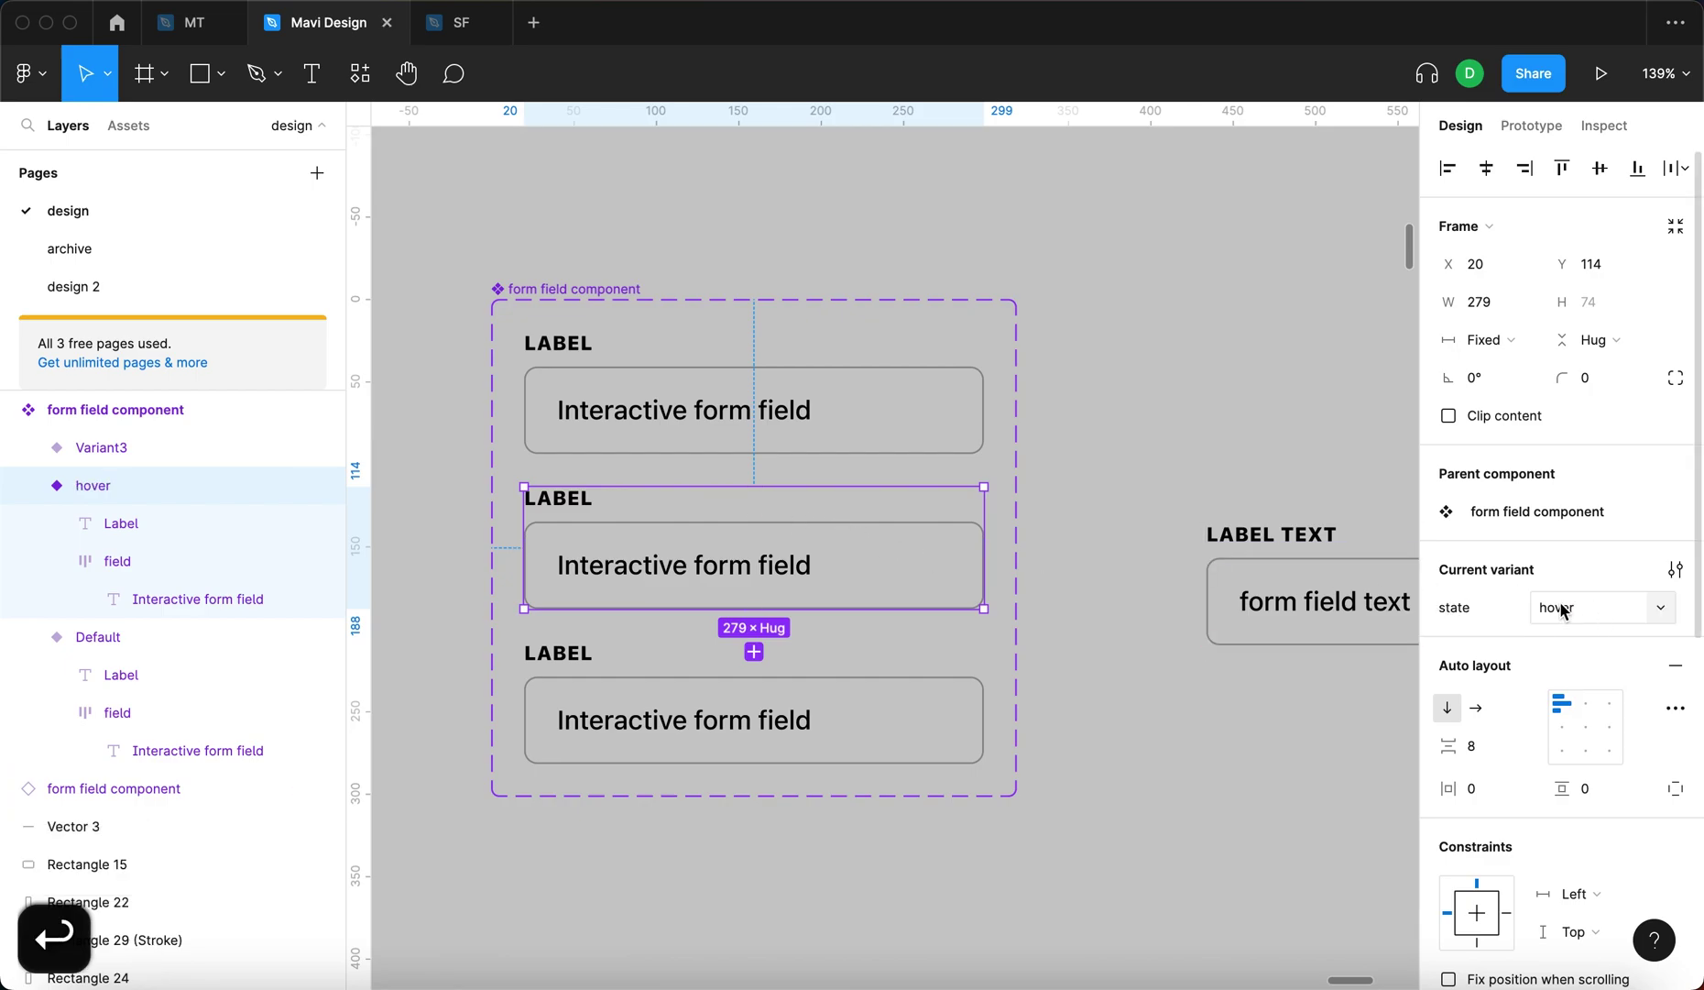
click(864, 706)
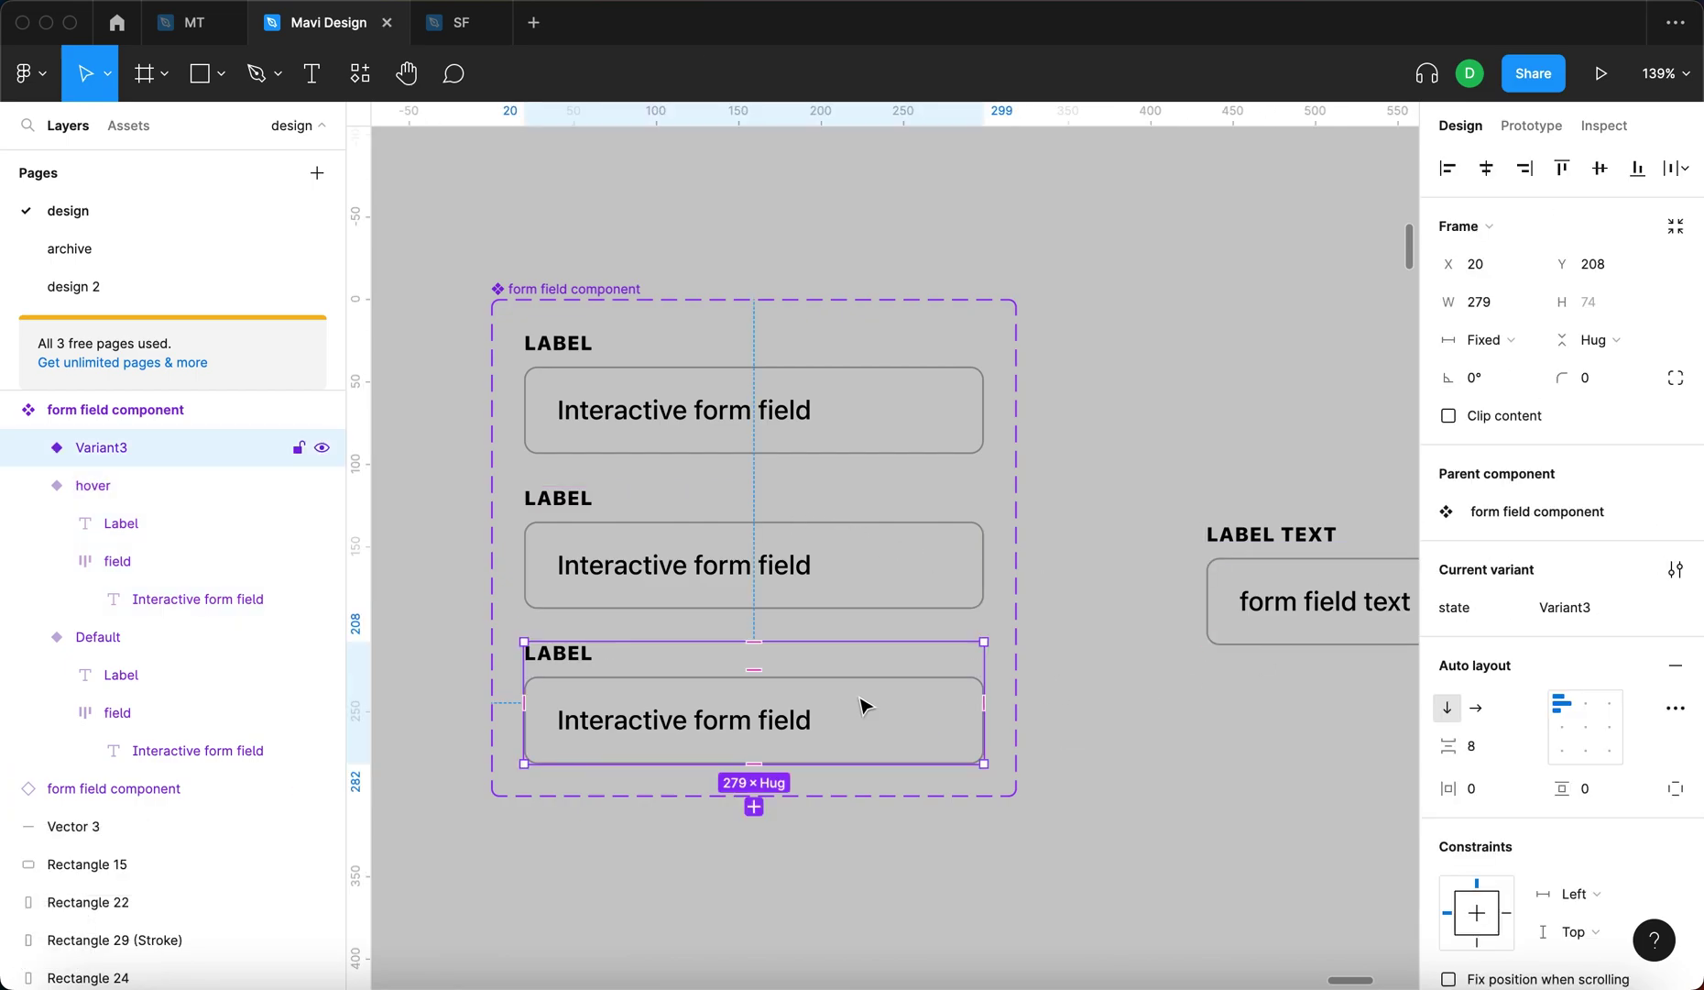
click(1585, 602)
text(ac)
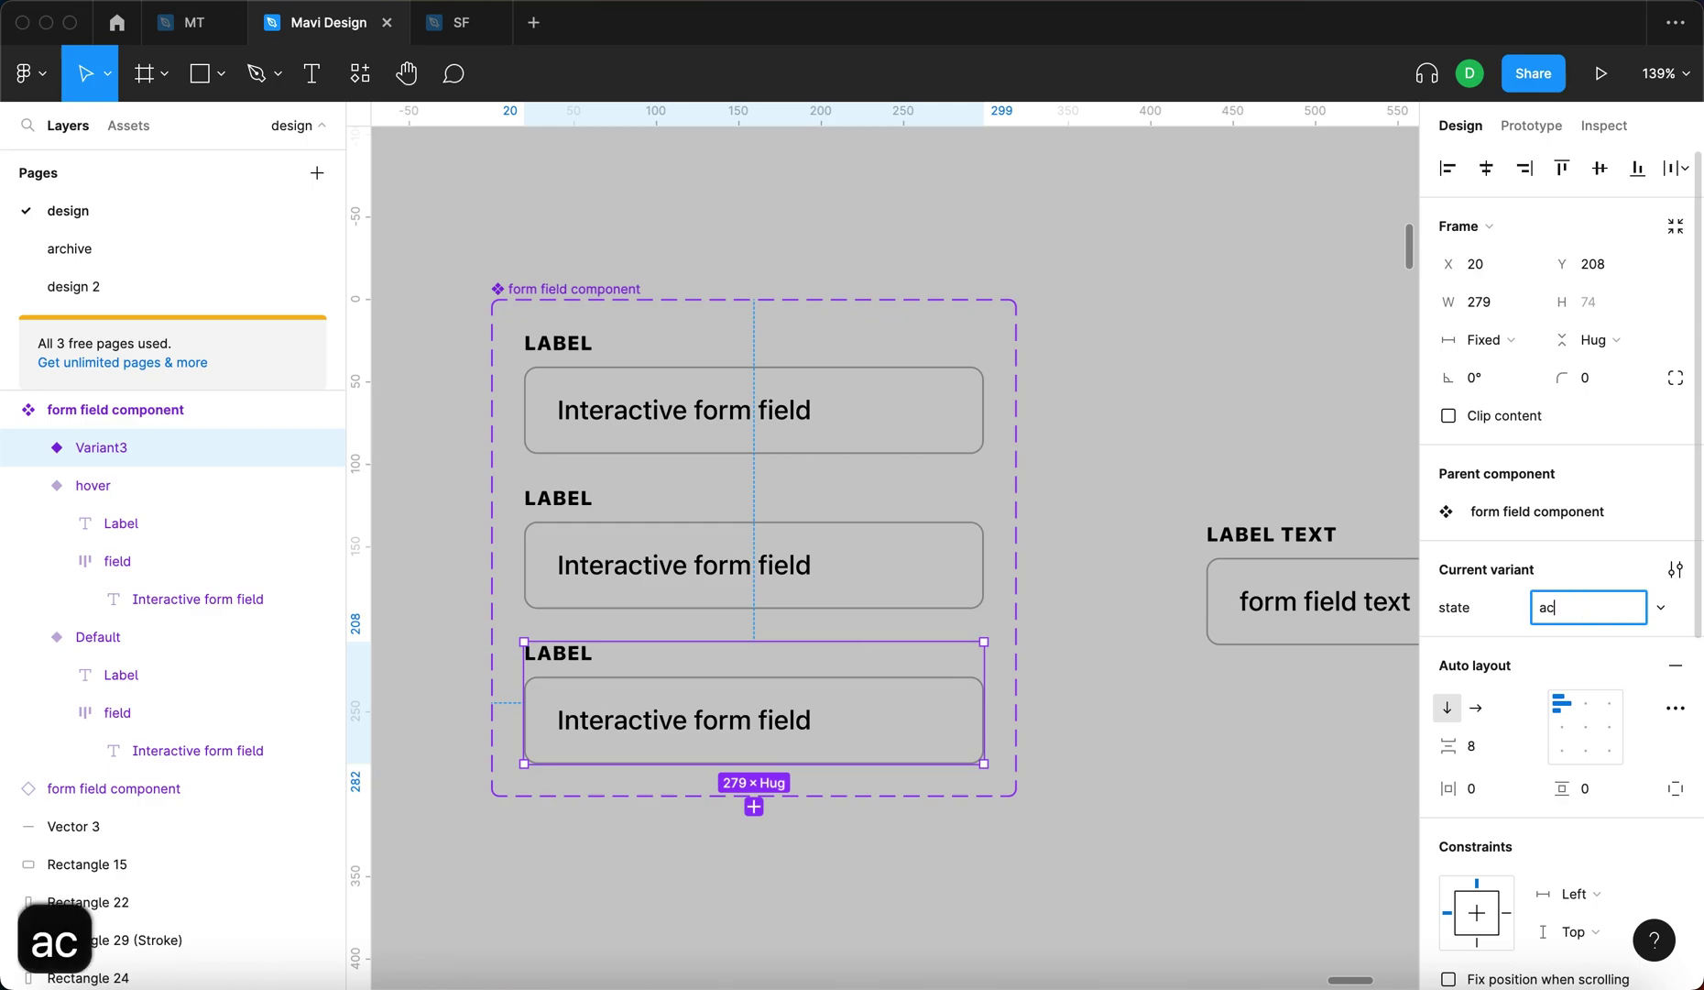
text(tive)
key(Return)
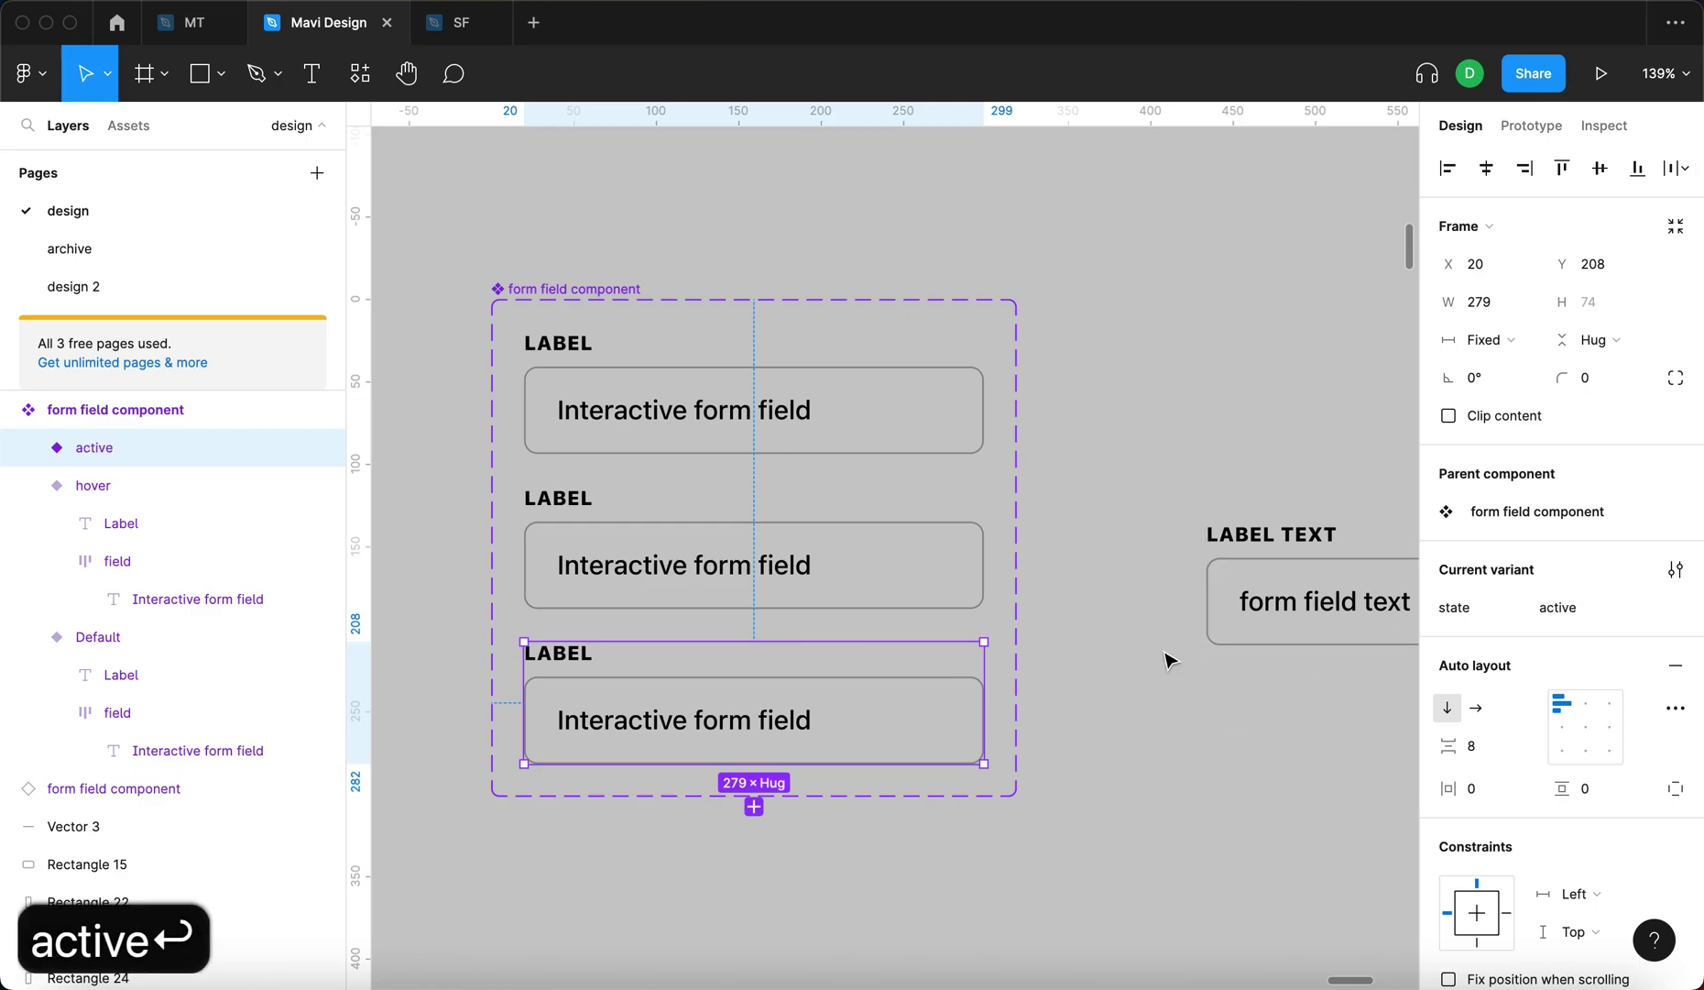
Review the Default, hover and active variants and check the instance's state options
click(816, 440)
click(852, 524)
click(902, 697)
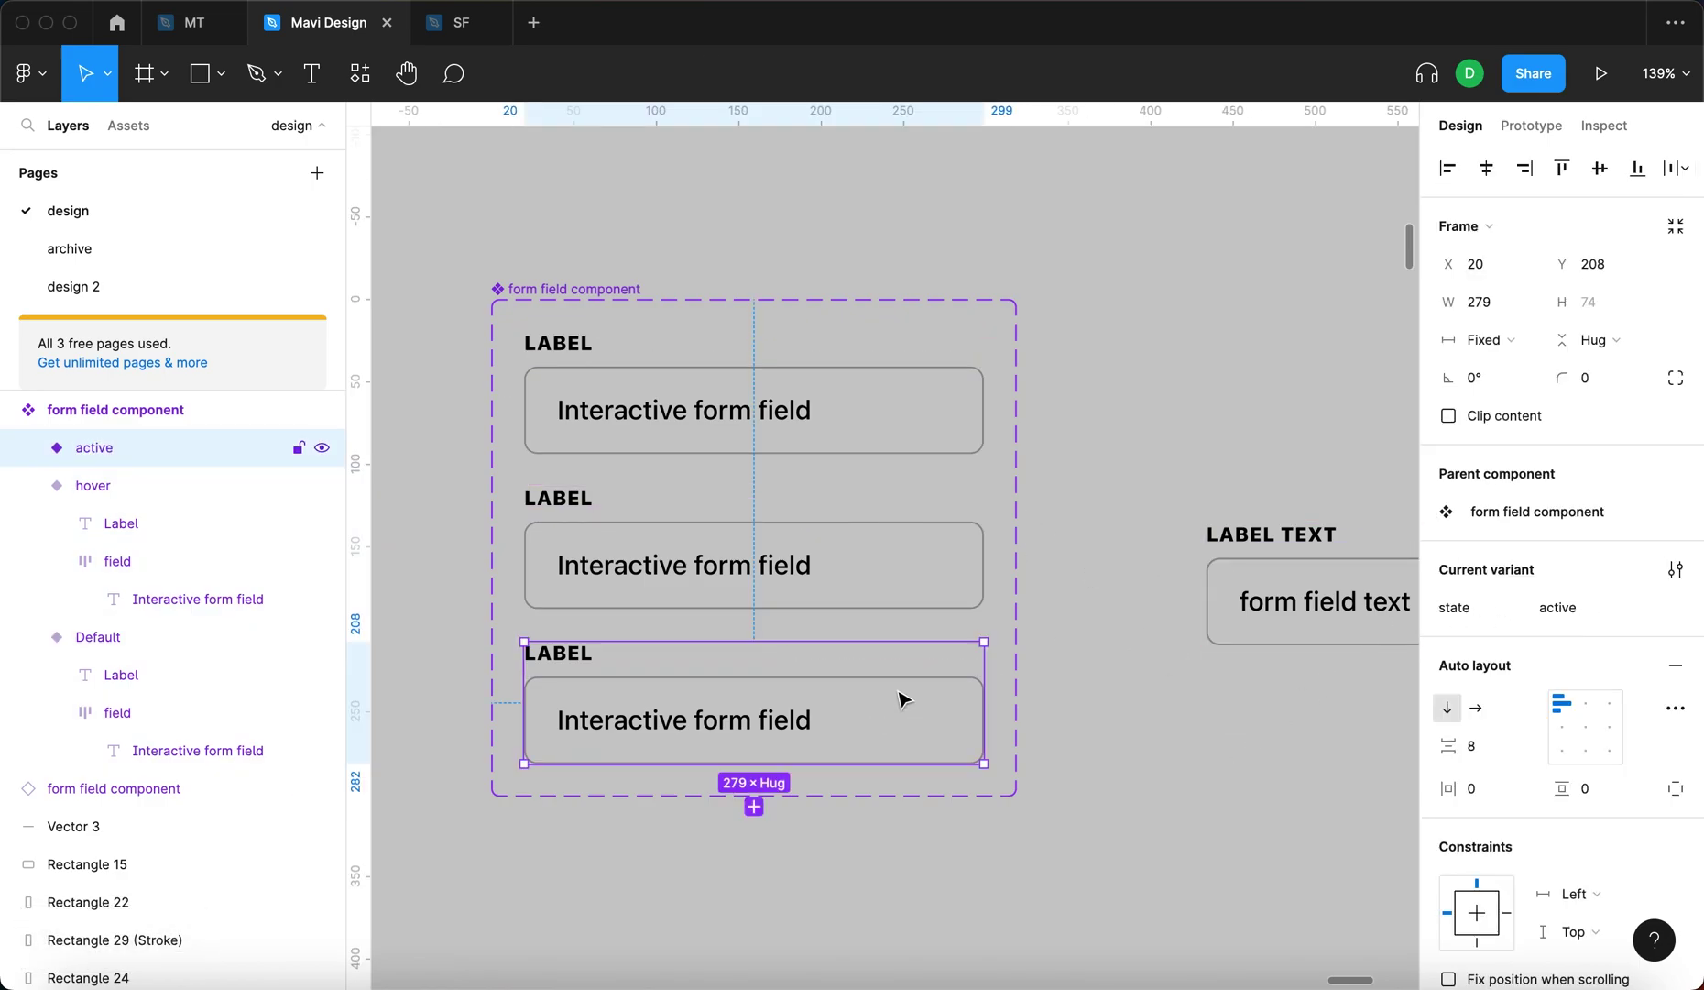
click(1272, 726)
scroll(1054, 697, right, 5)
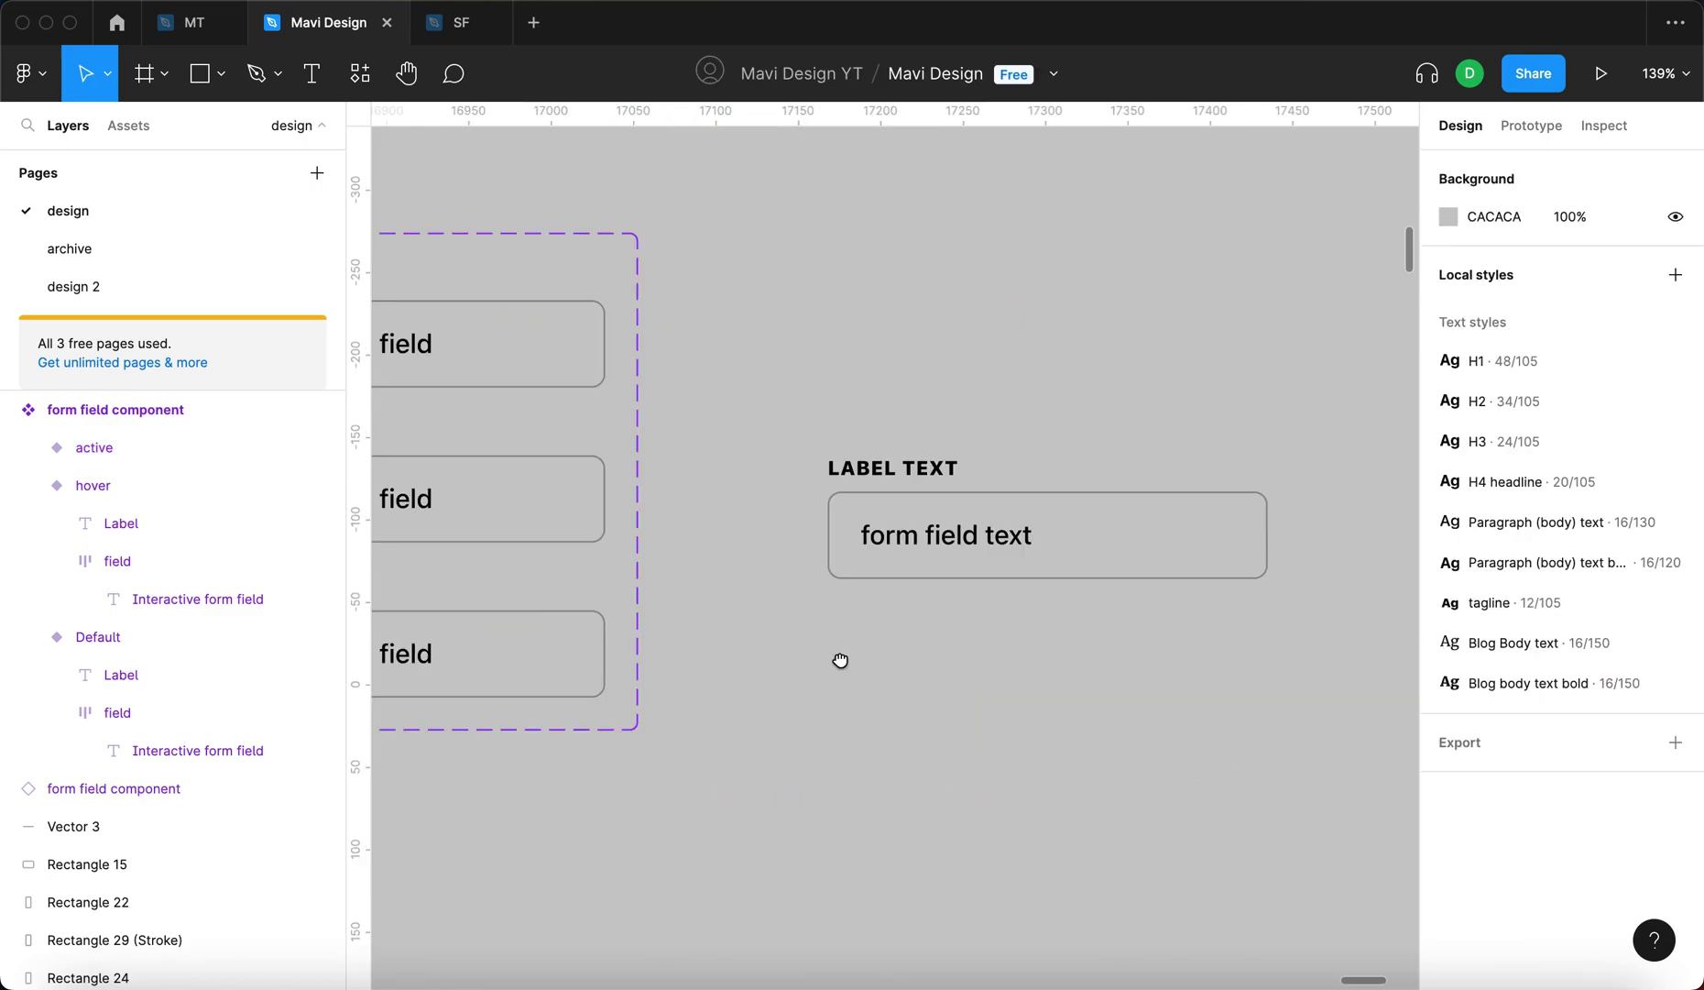
click(981, 495)
click(1592, 511)
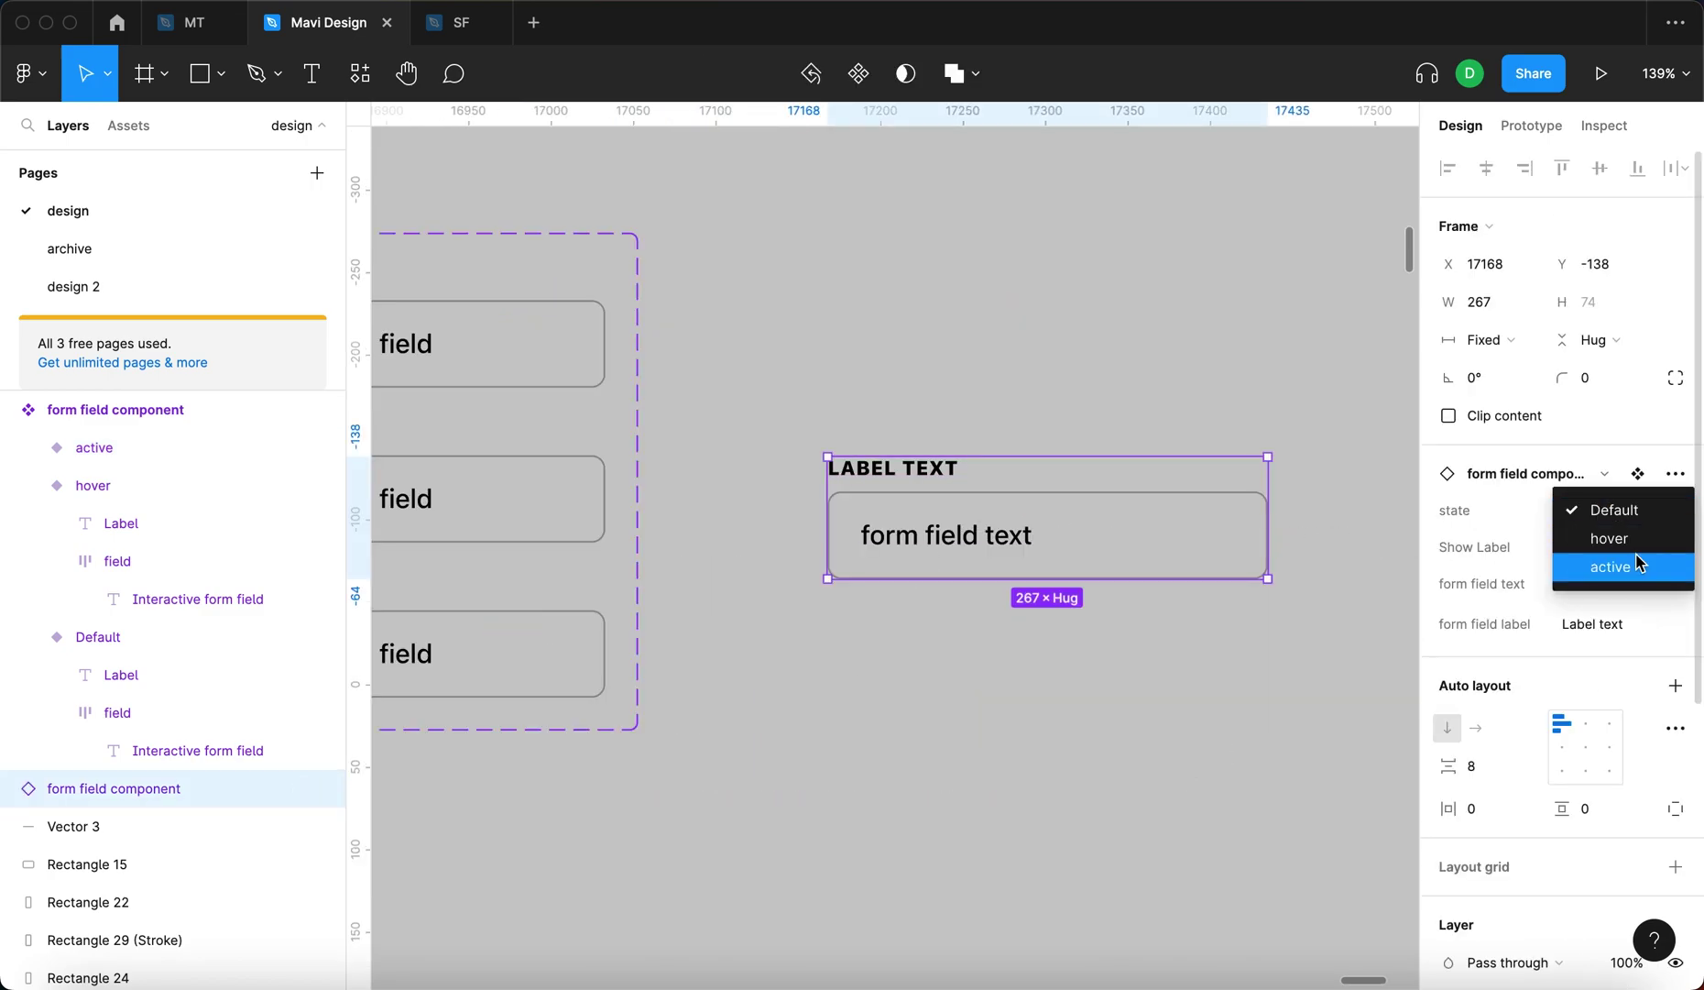
Duplicate the instance twice below itself and narrow all three copies to 218 px wide
click(921, 513)
drag(977, 559, 928, 916)
key(Escape)
drag(1274, 939, 958, 597)
drag(1227, 632, 1146, 632)
click(1575, 549)
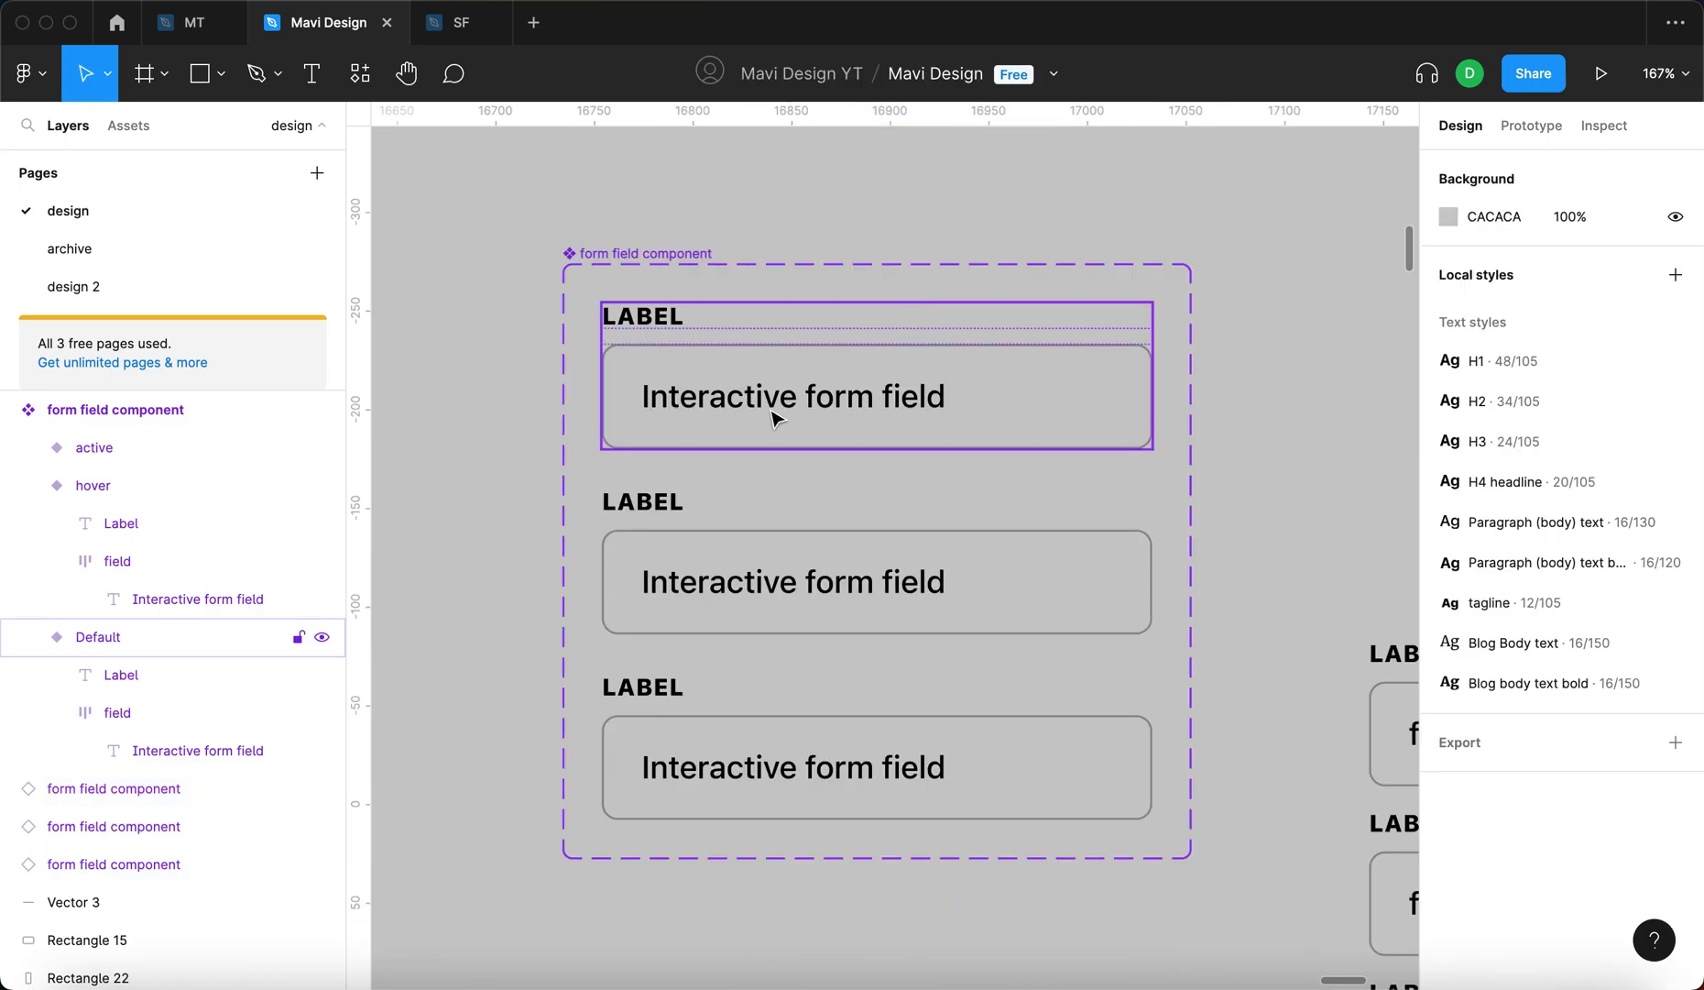
Set the Default variant's placeholder text fill opacity to 40%
double_click(775, 409)
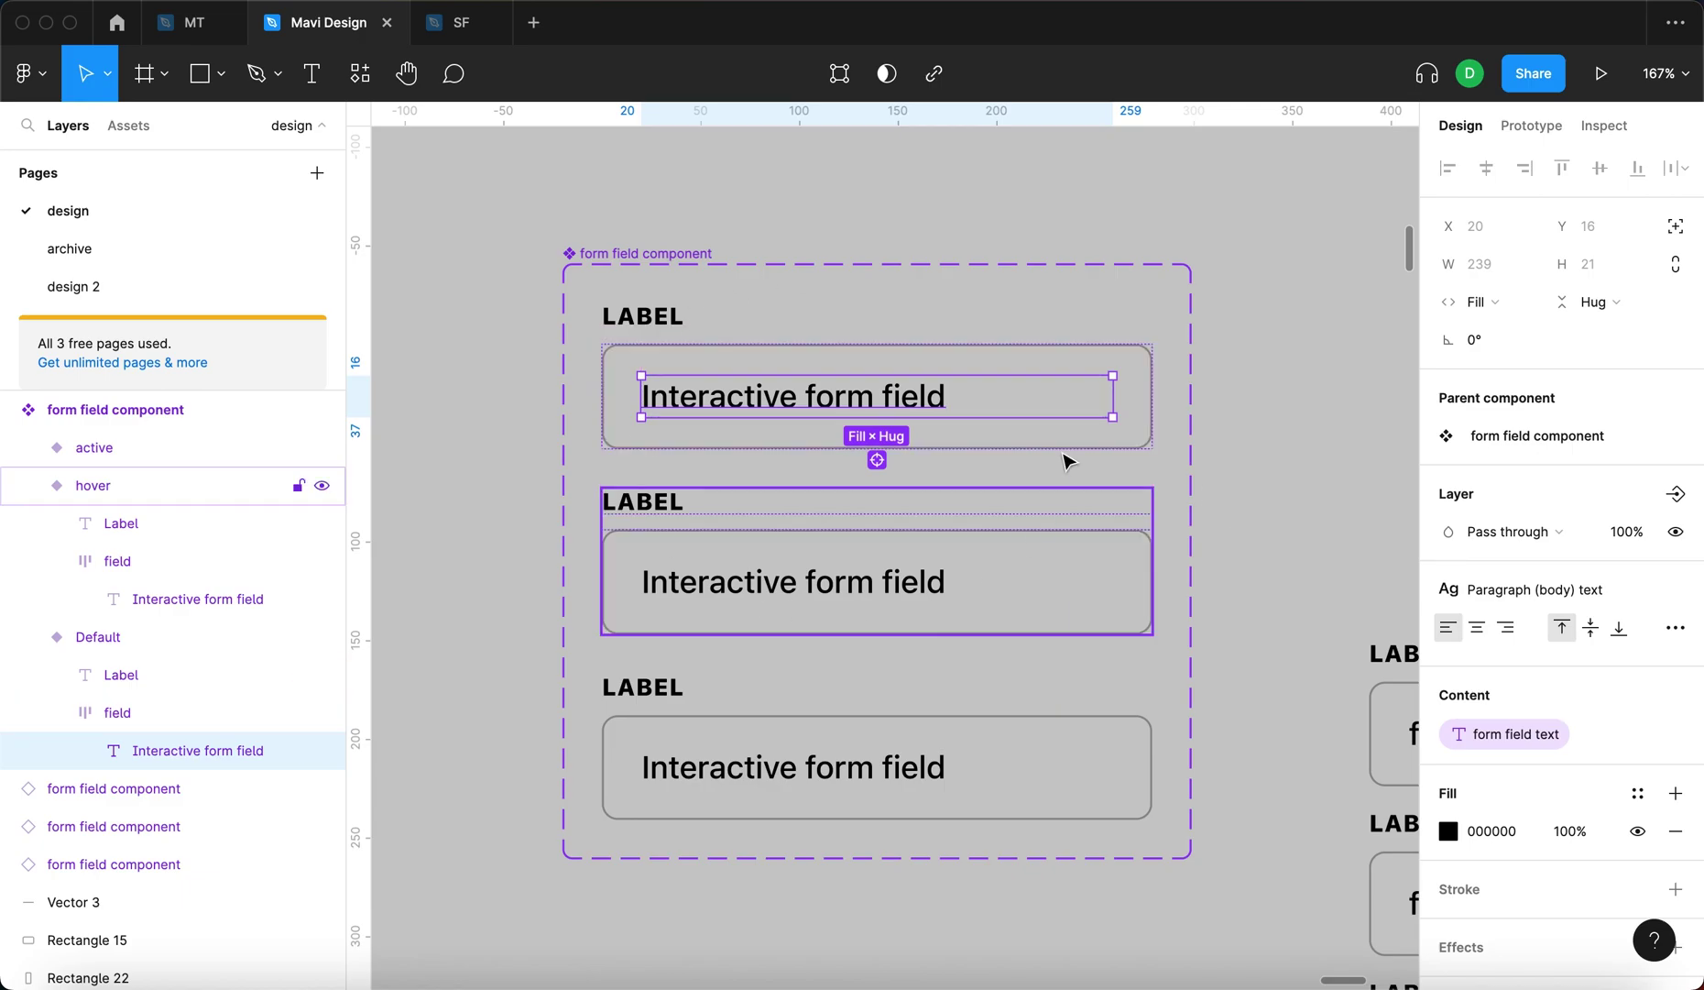
click(1570, 828)
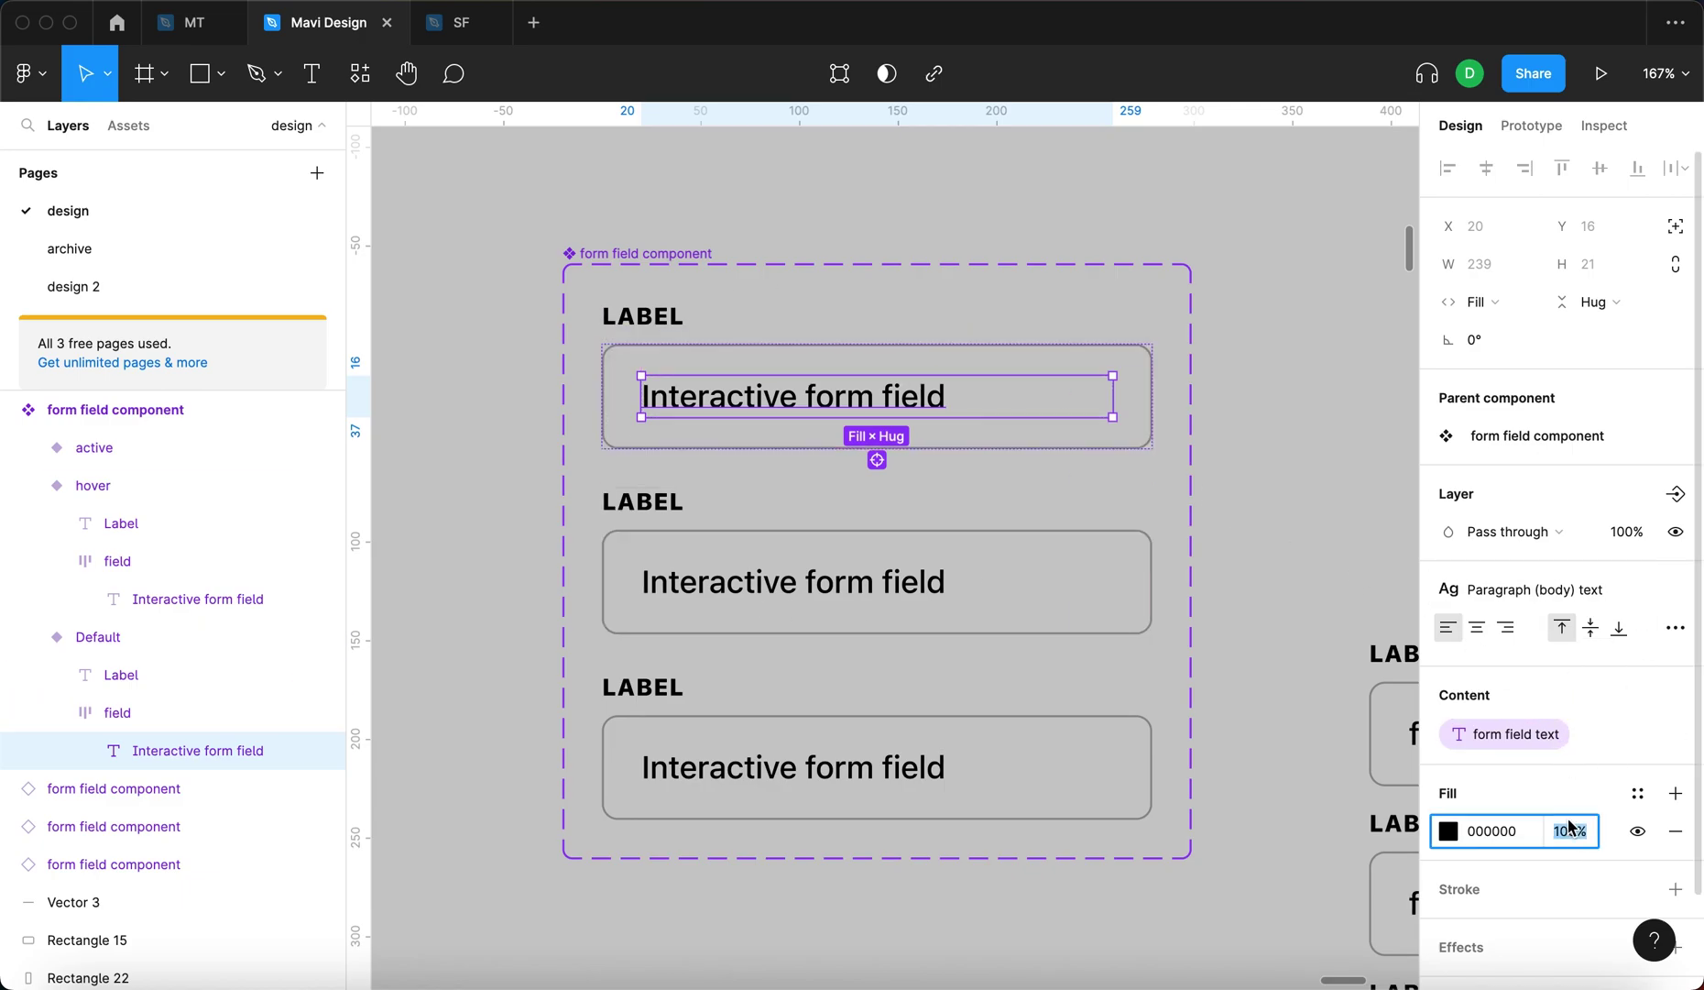
key(shift+Down)
key(shift+Down)
key(shift+Down)
key(shift+Down)
key(shift+Down)
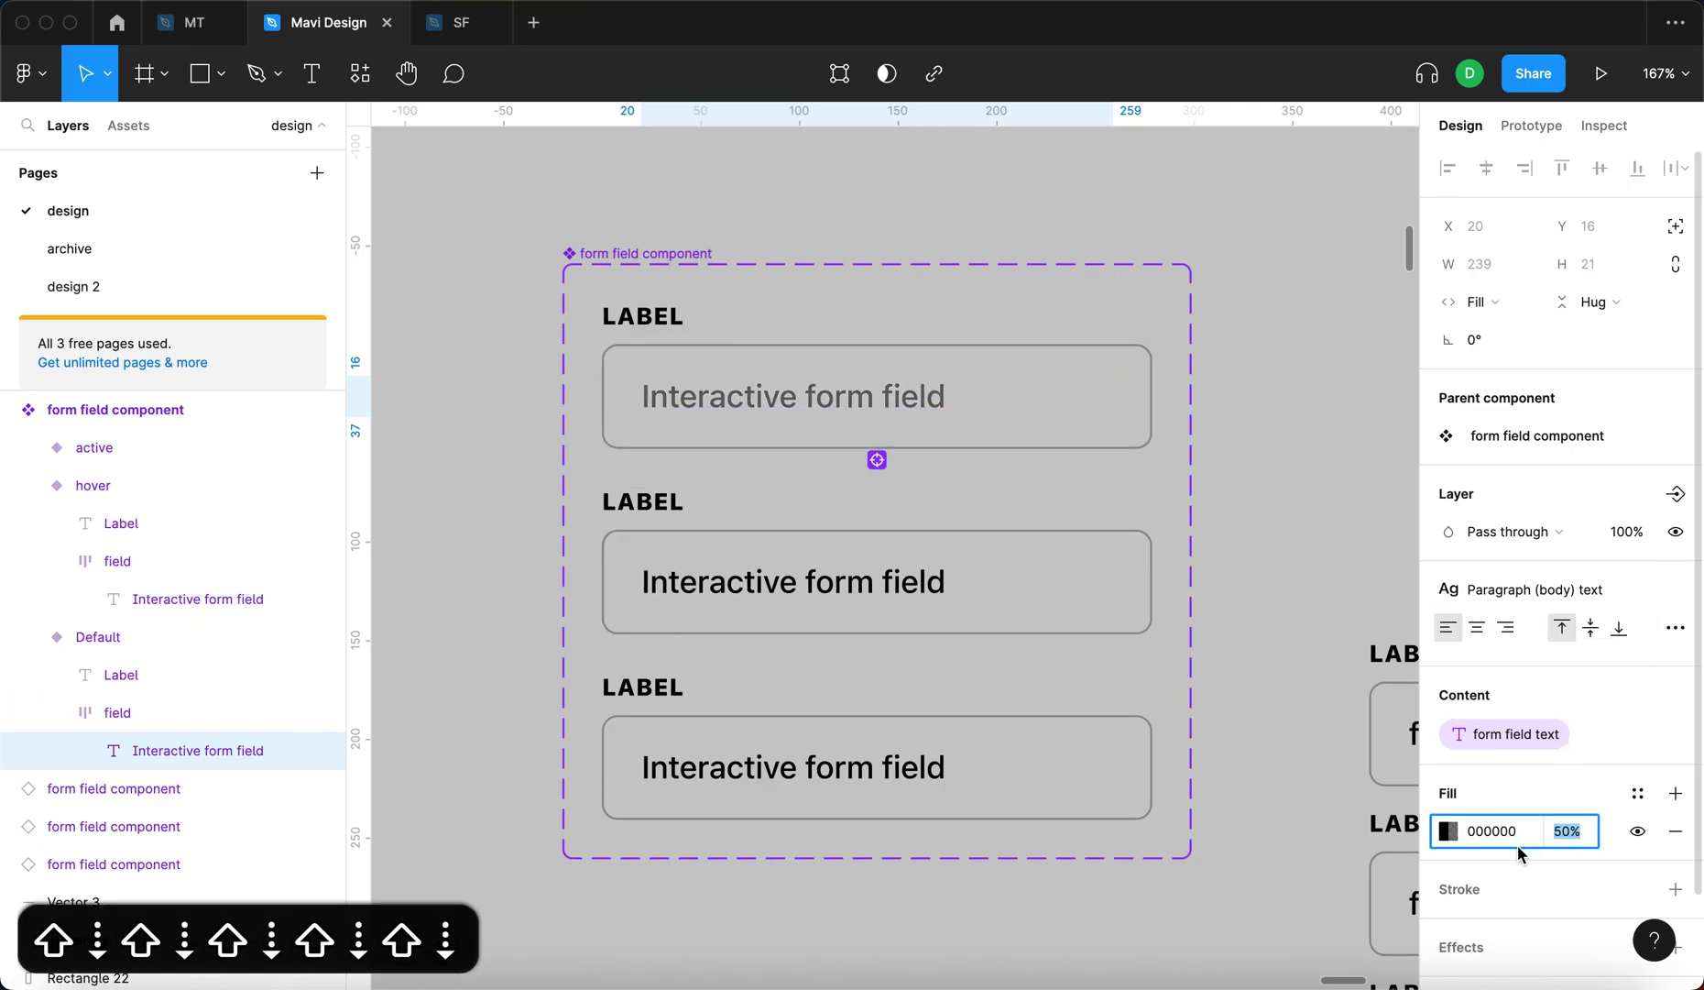
key(shift+Up)
key(shift+Down)
key(shift+Down)
key(shift+Down)
key(shift+Up)
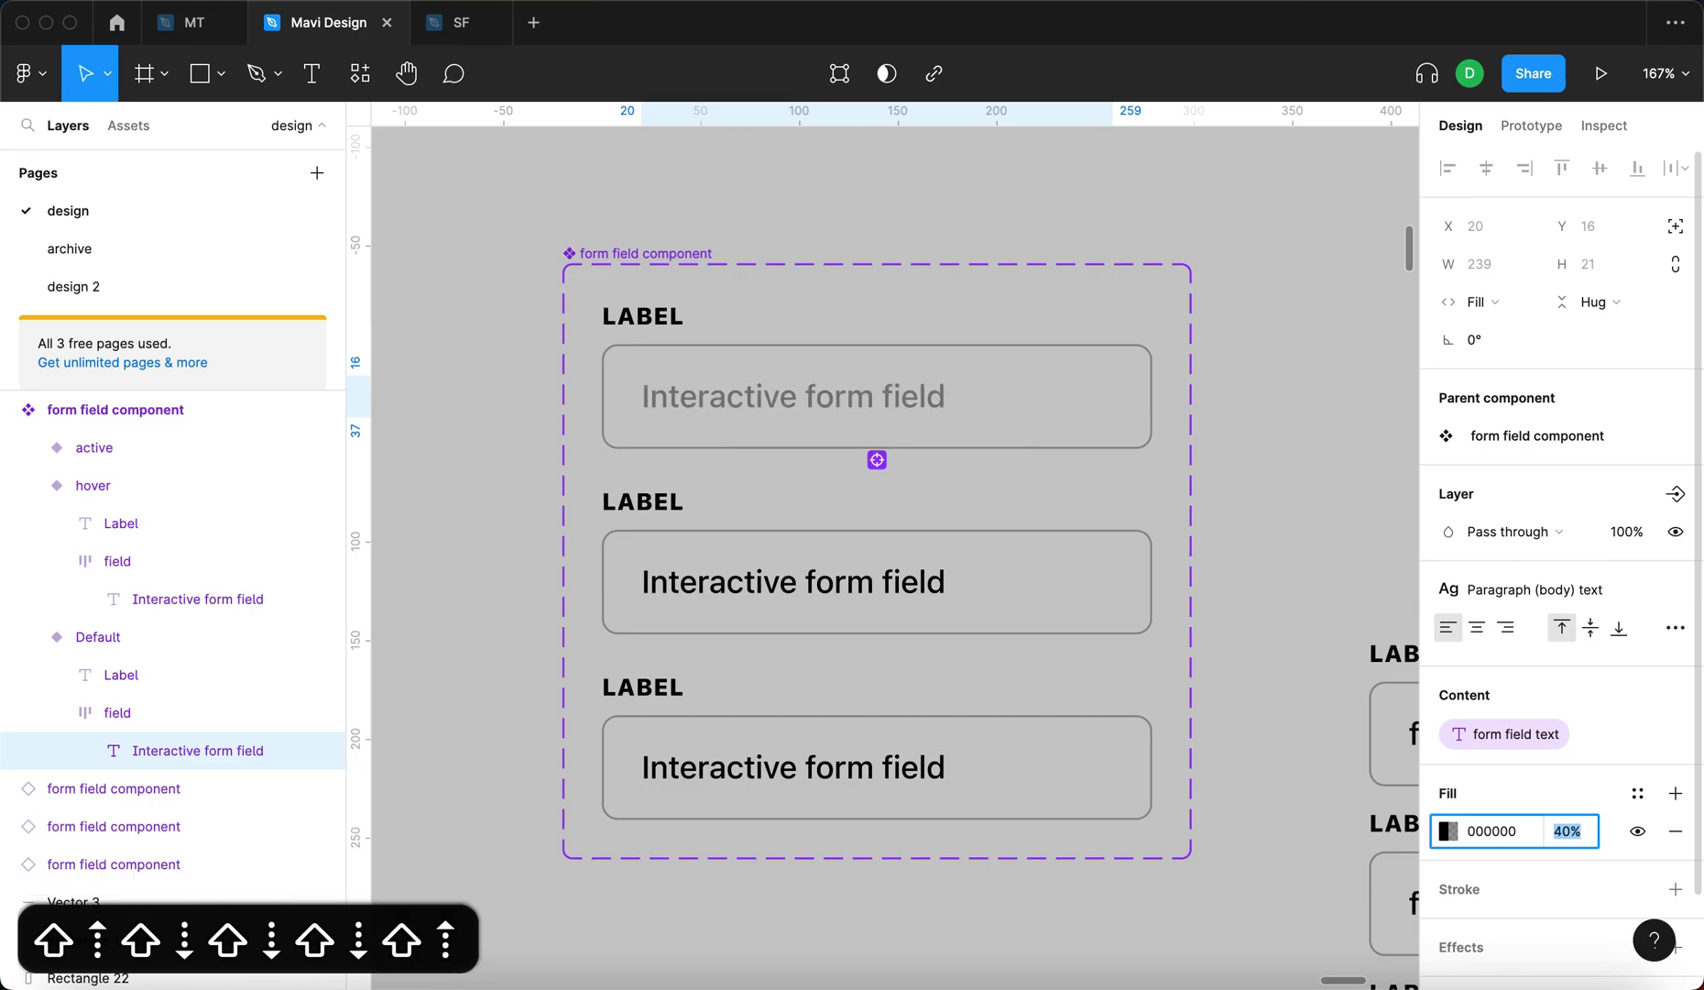
key(Return)
Adjust the stroke opacity of the Default variant's field outline
click(1084, 361)
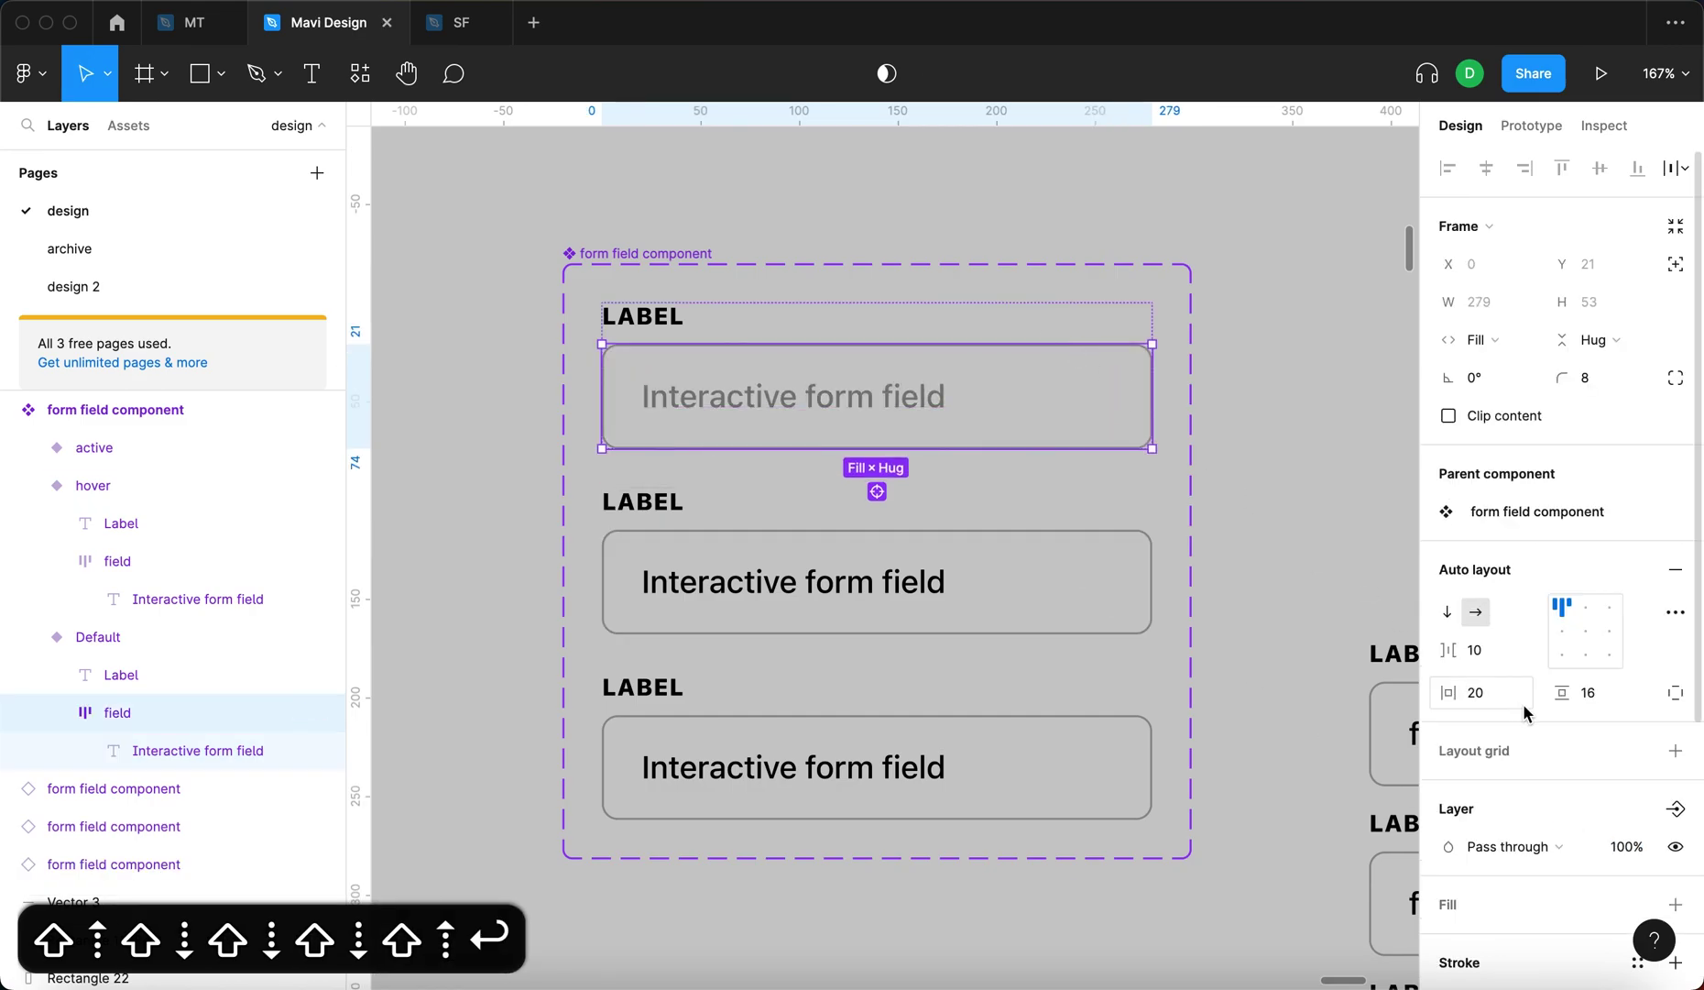
scroll(1558, 733, down, 5)
click(1569, 759)
key(shift+Down)
key(shift+Up)
key(shift+Up)
key(shift+Up)
key(shift+Down)
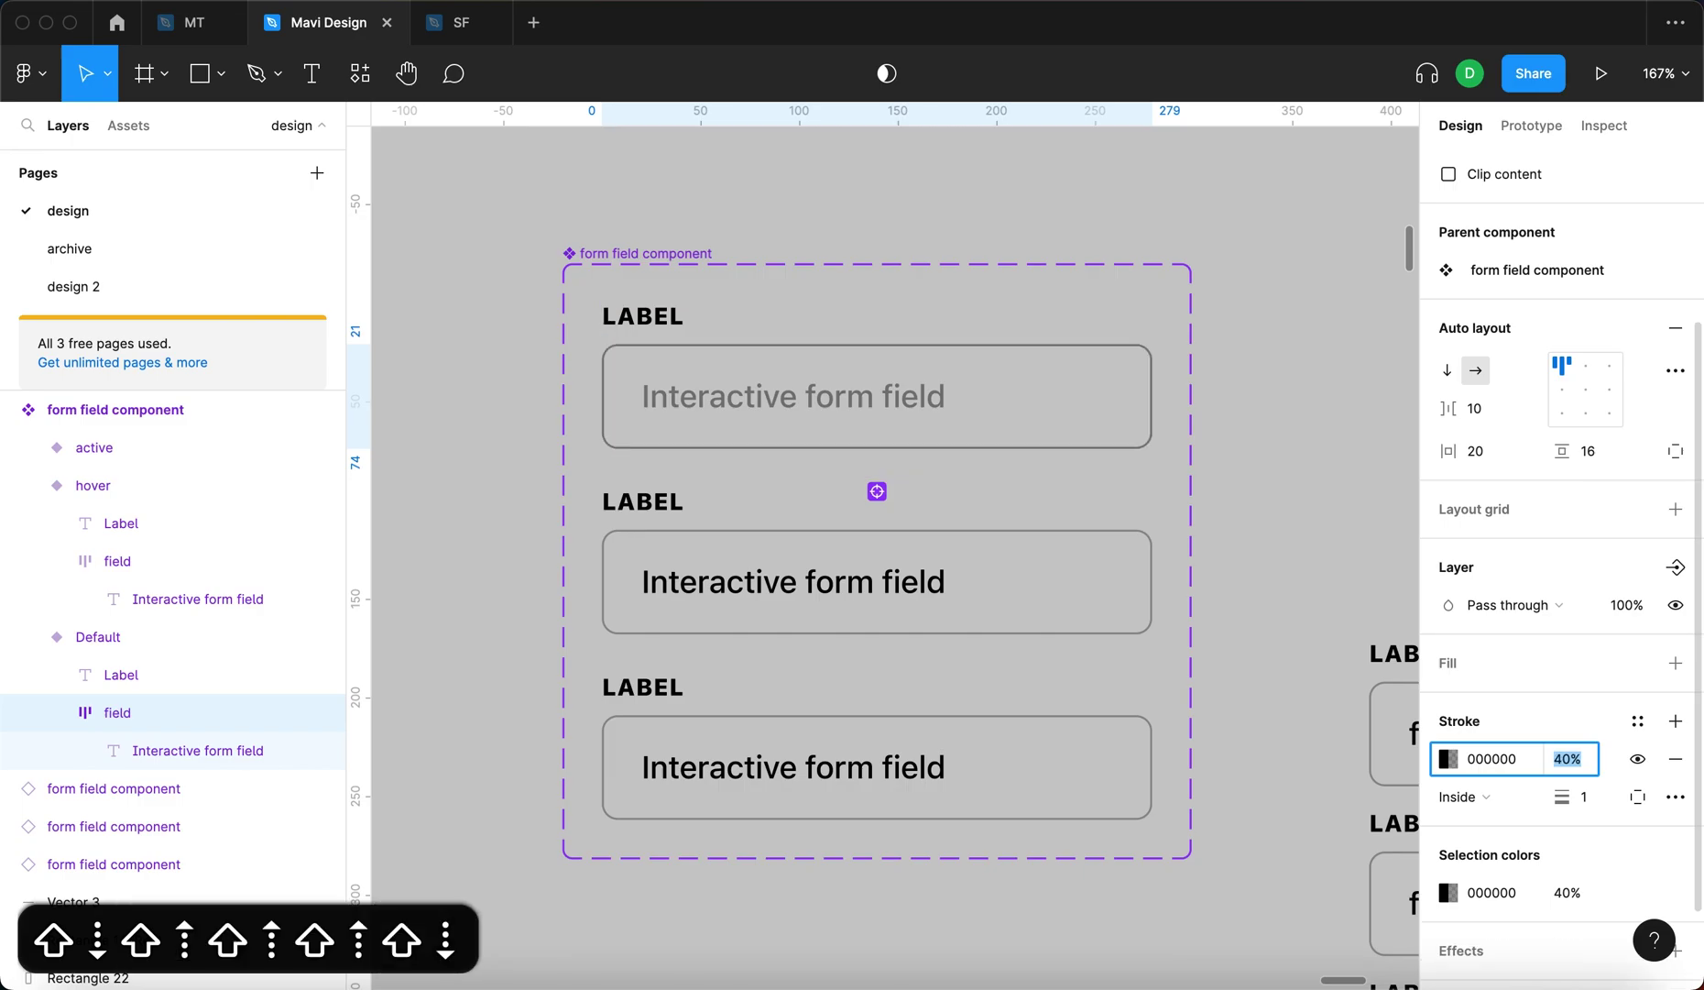
key(Return)
Lower the Default variant's label fill opacity so it looks lighter grey
click(1302, 479)
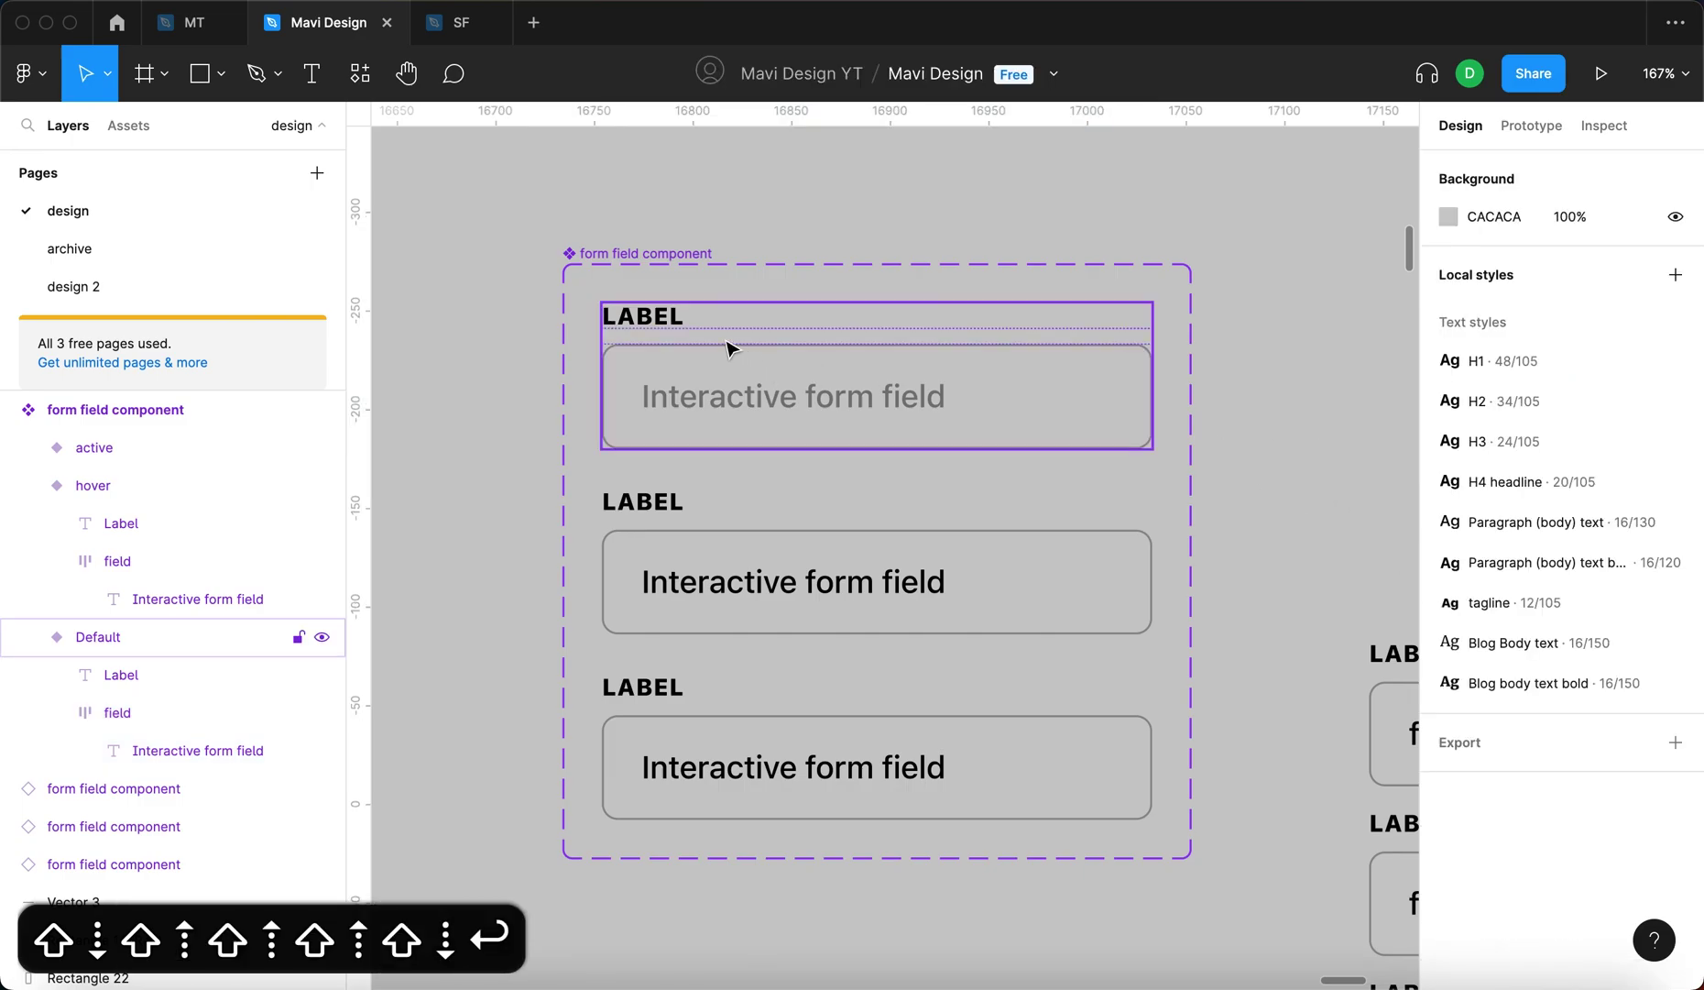
double_click(666, 316)
scroll(1472, 742, down, 3)
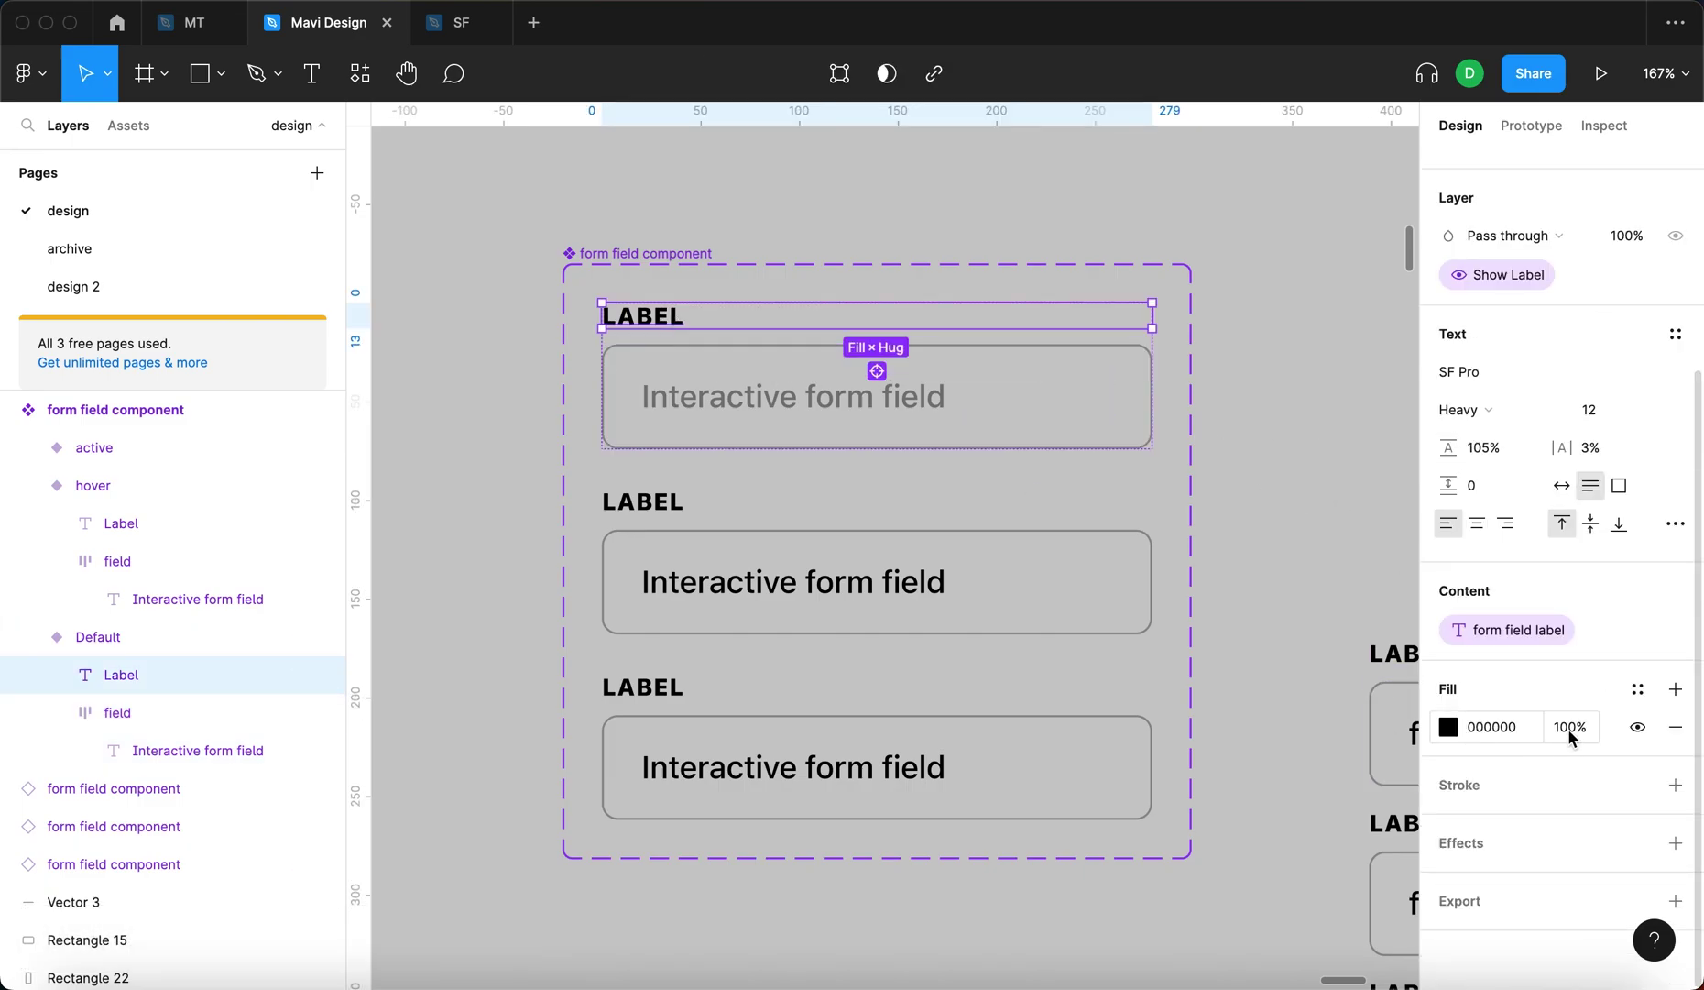
click(1567, 728)
key(shift+Down)
key(shift+Down)
key(shift+Down)
key(shift+Down)
key(shift+Down)
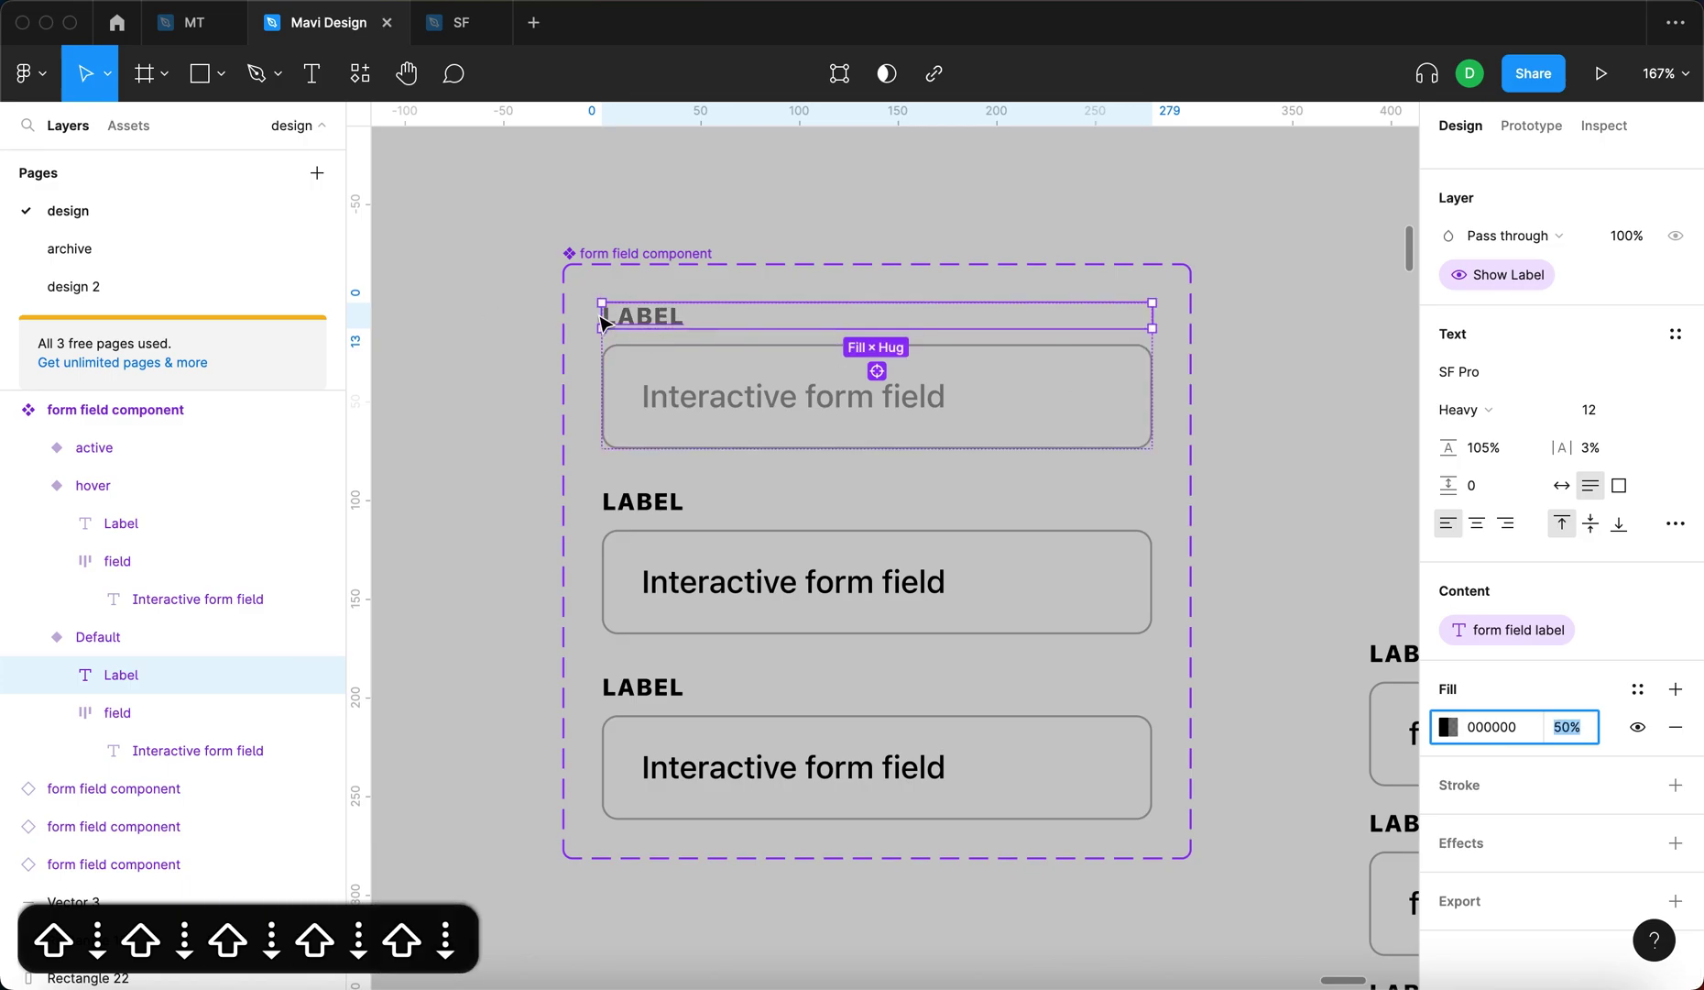
key(shift+Up)
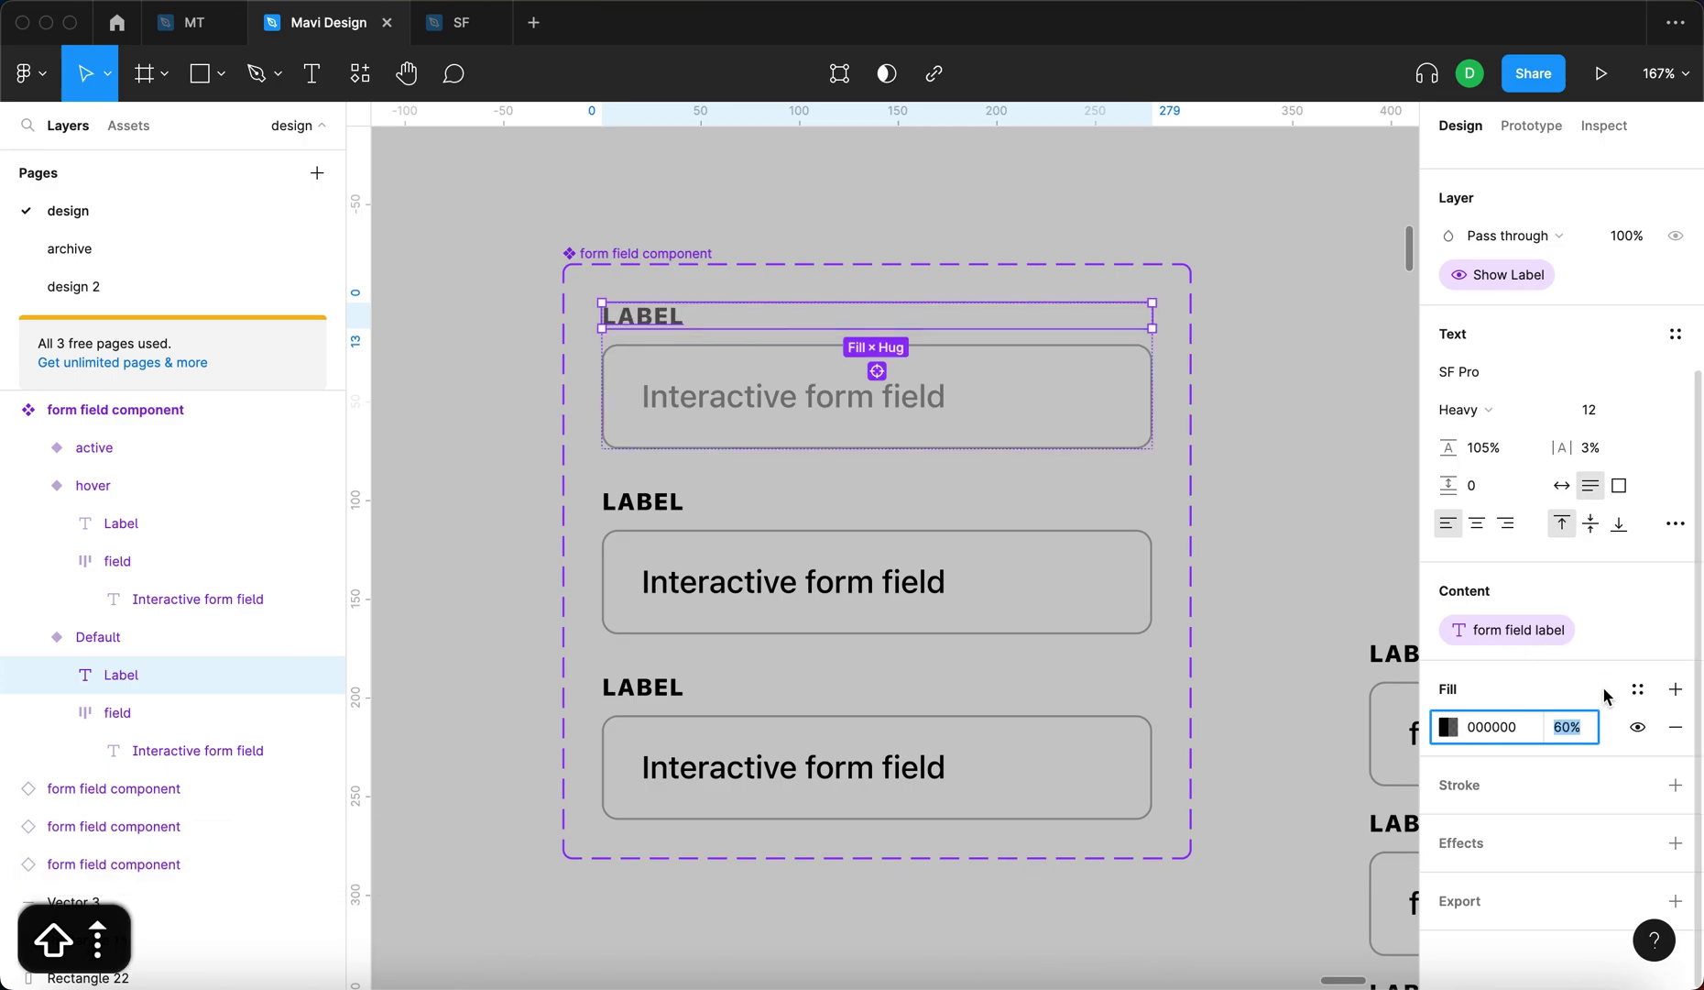
key(shift+Down)
key(Return)
Set the Default field outline's stroke opacity to 60%
click(1073, 433)
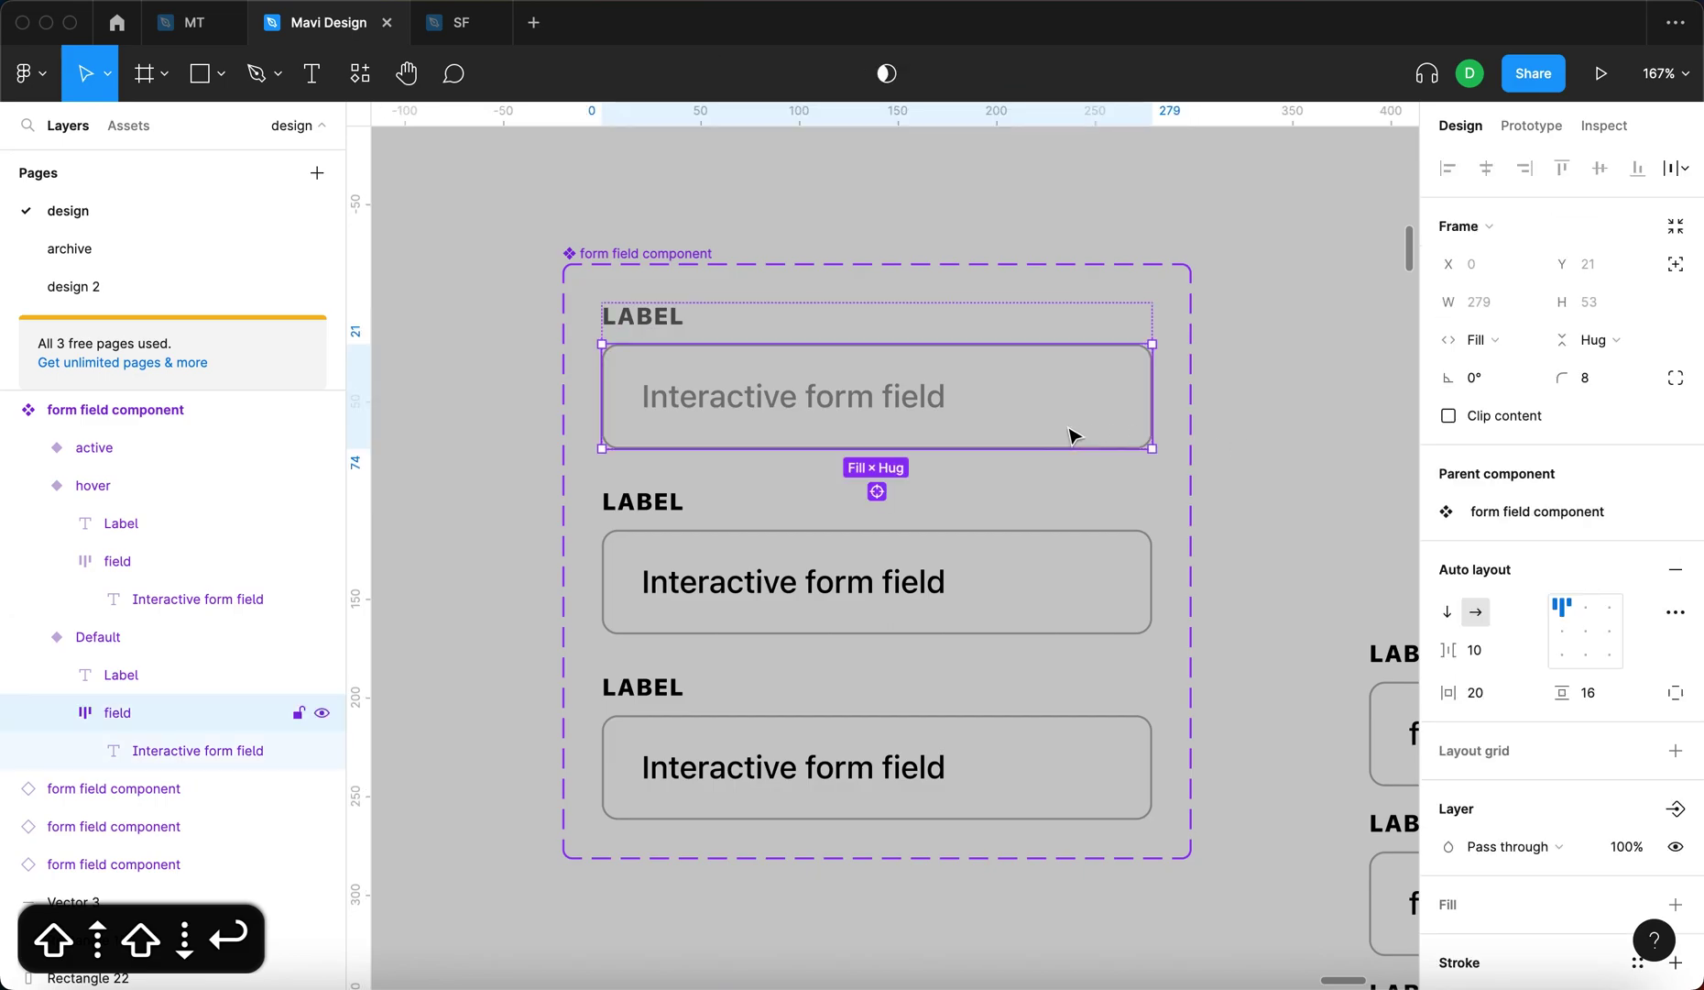
scroll(1605, 632, down, 3)
click(1574, 745)
key(shift+Up)
key(shift+Up)
key(shift+Up)
key(shift+Up)
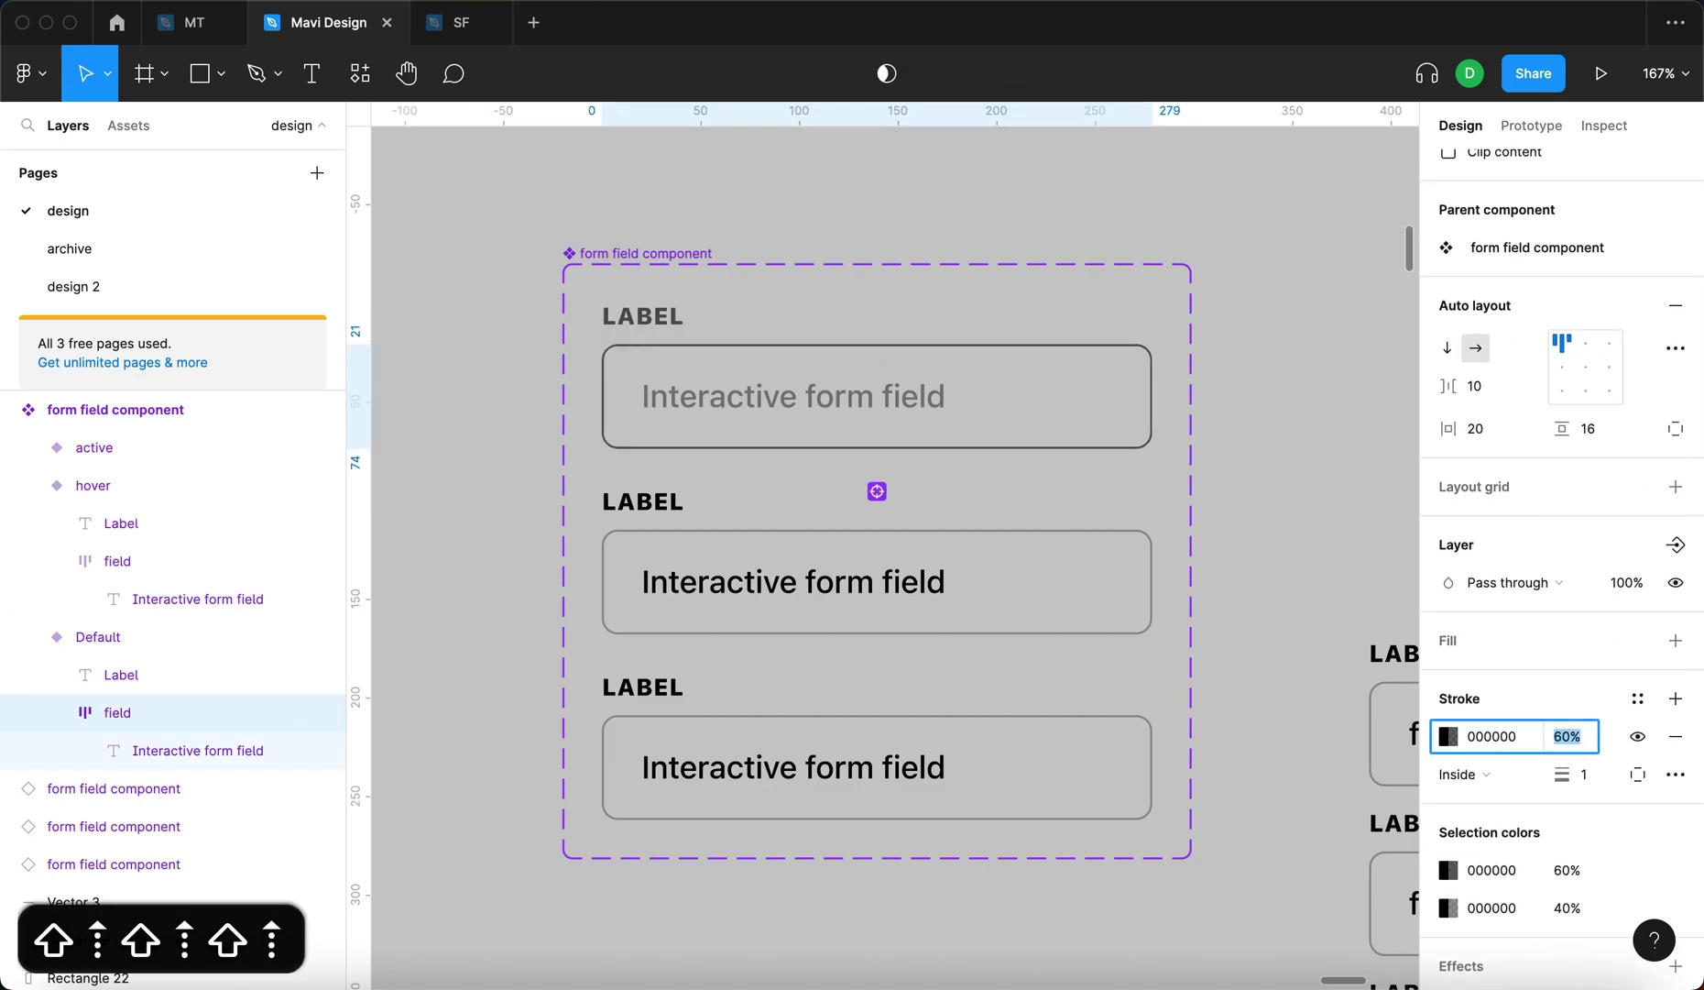
key(shift+Down)
key(shift+Down)
key(shift+Up)
key(shift+Down)
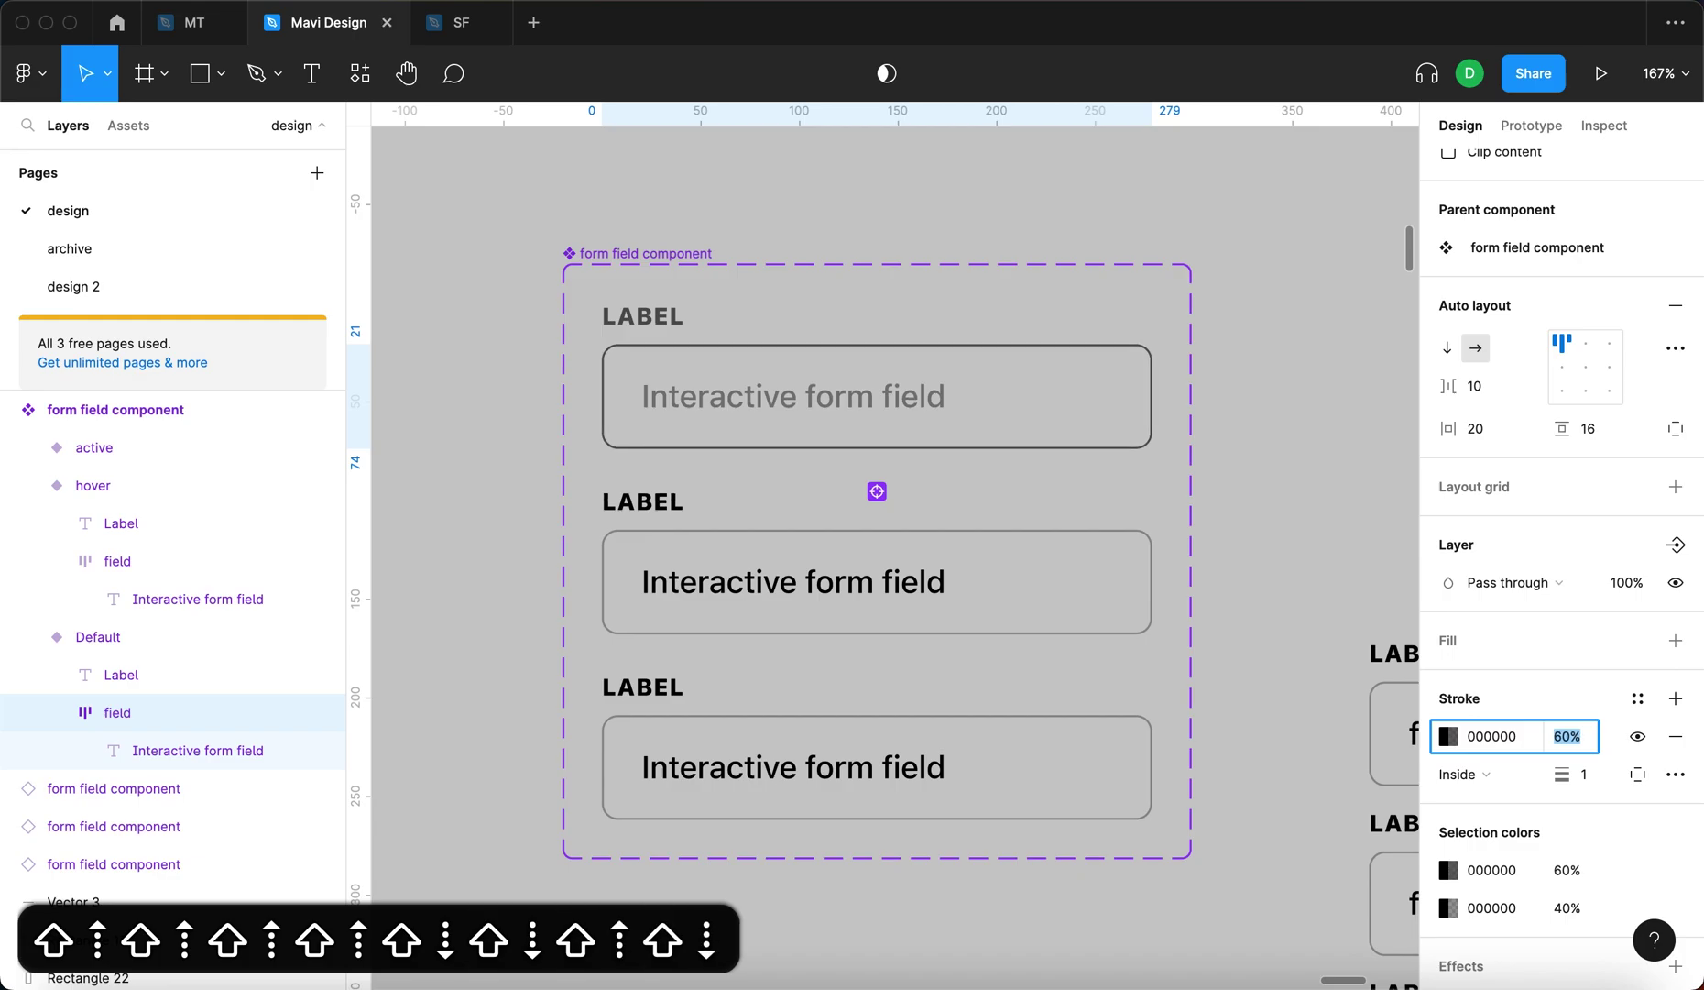
key(Return)
click(1302, 502)
scroll(1301, 502, down, 5)
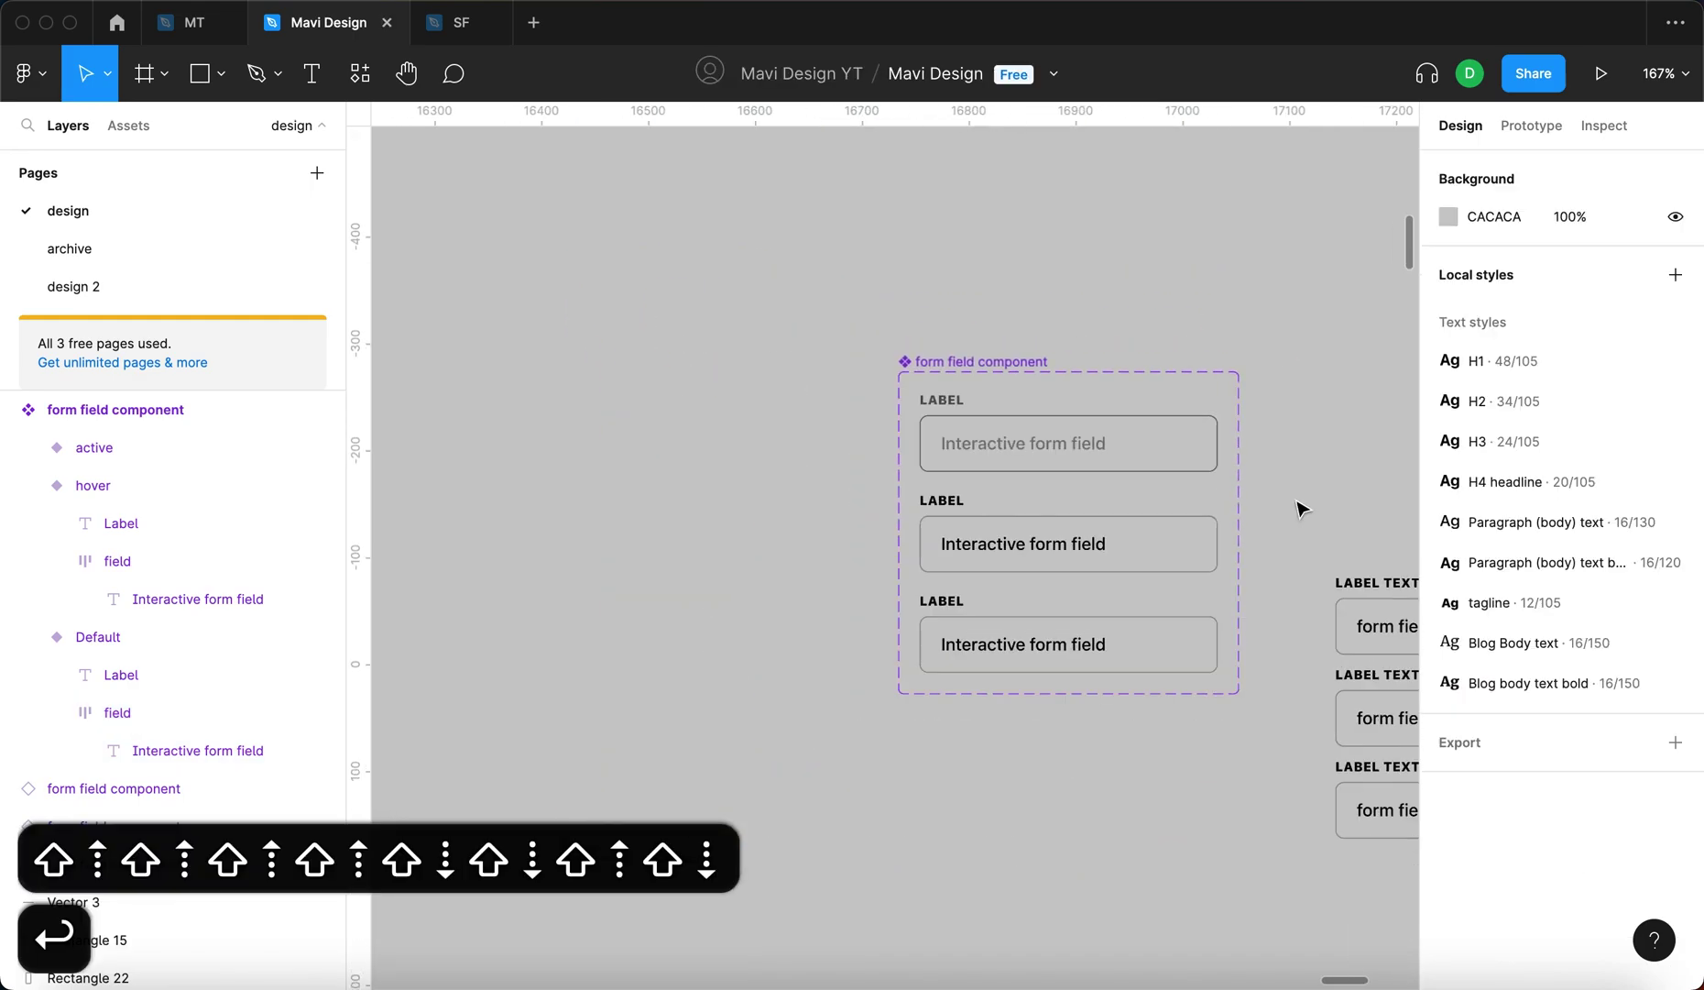
Select the input box layer inside the hover variant
scroll(772, 442, right, 3)
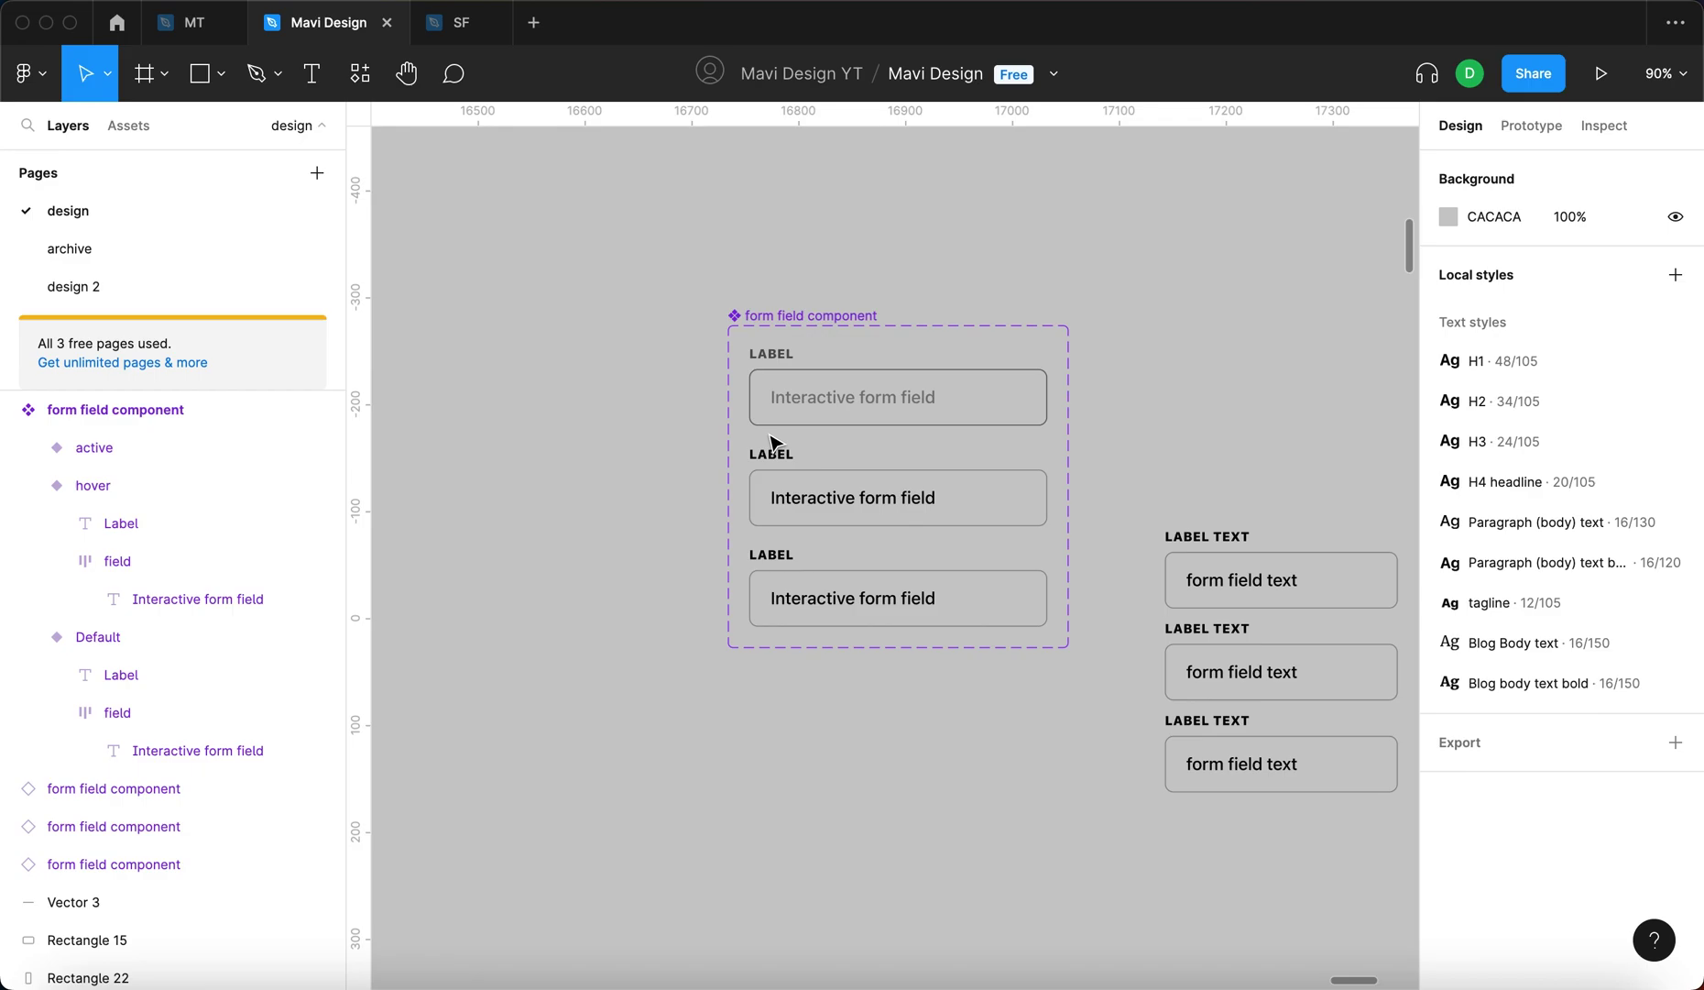
click(882, 495)
scroll(880, 493, up, 8)
scroll(880, 490, down, 5)
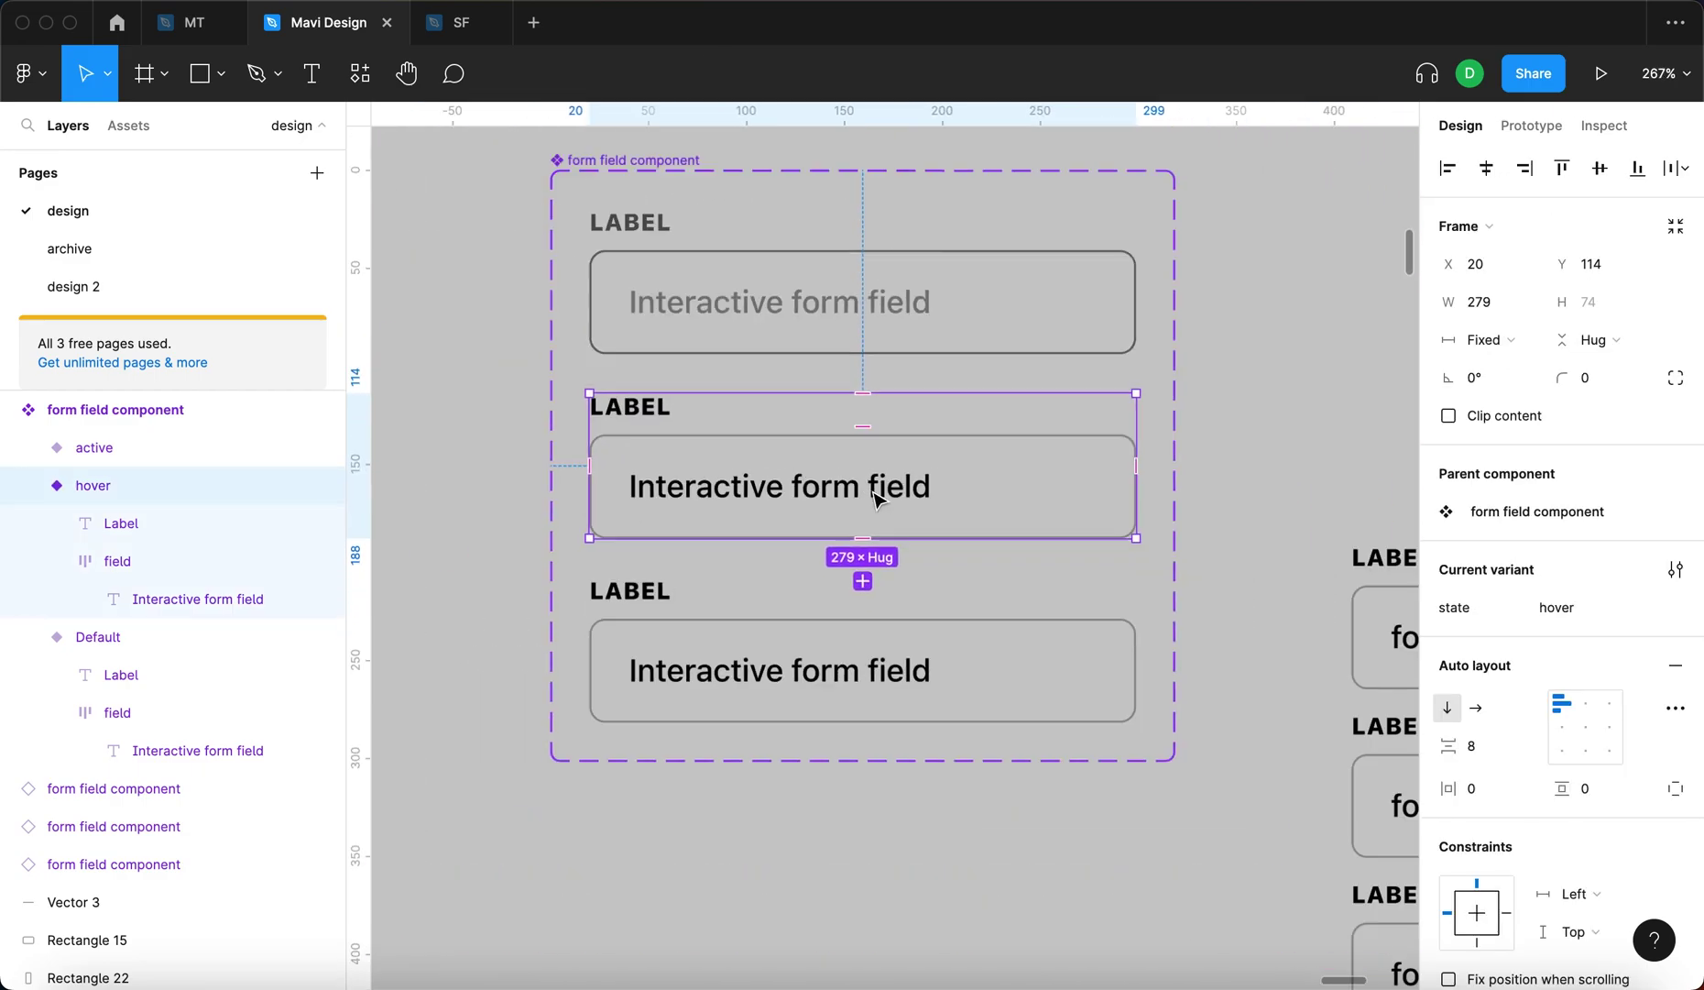
click(1010, 483)
scroll(1008, 522, down, 3)
scroll(1008, 522, right, 2)
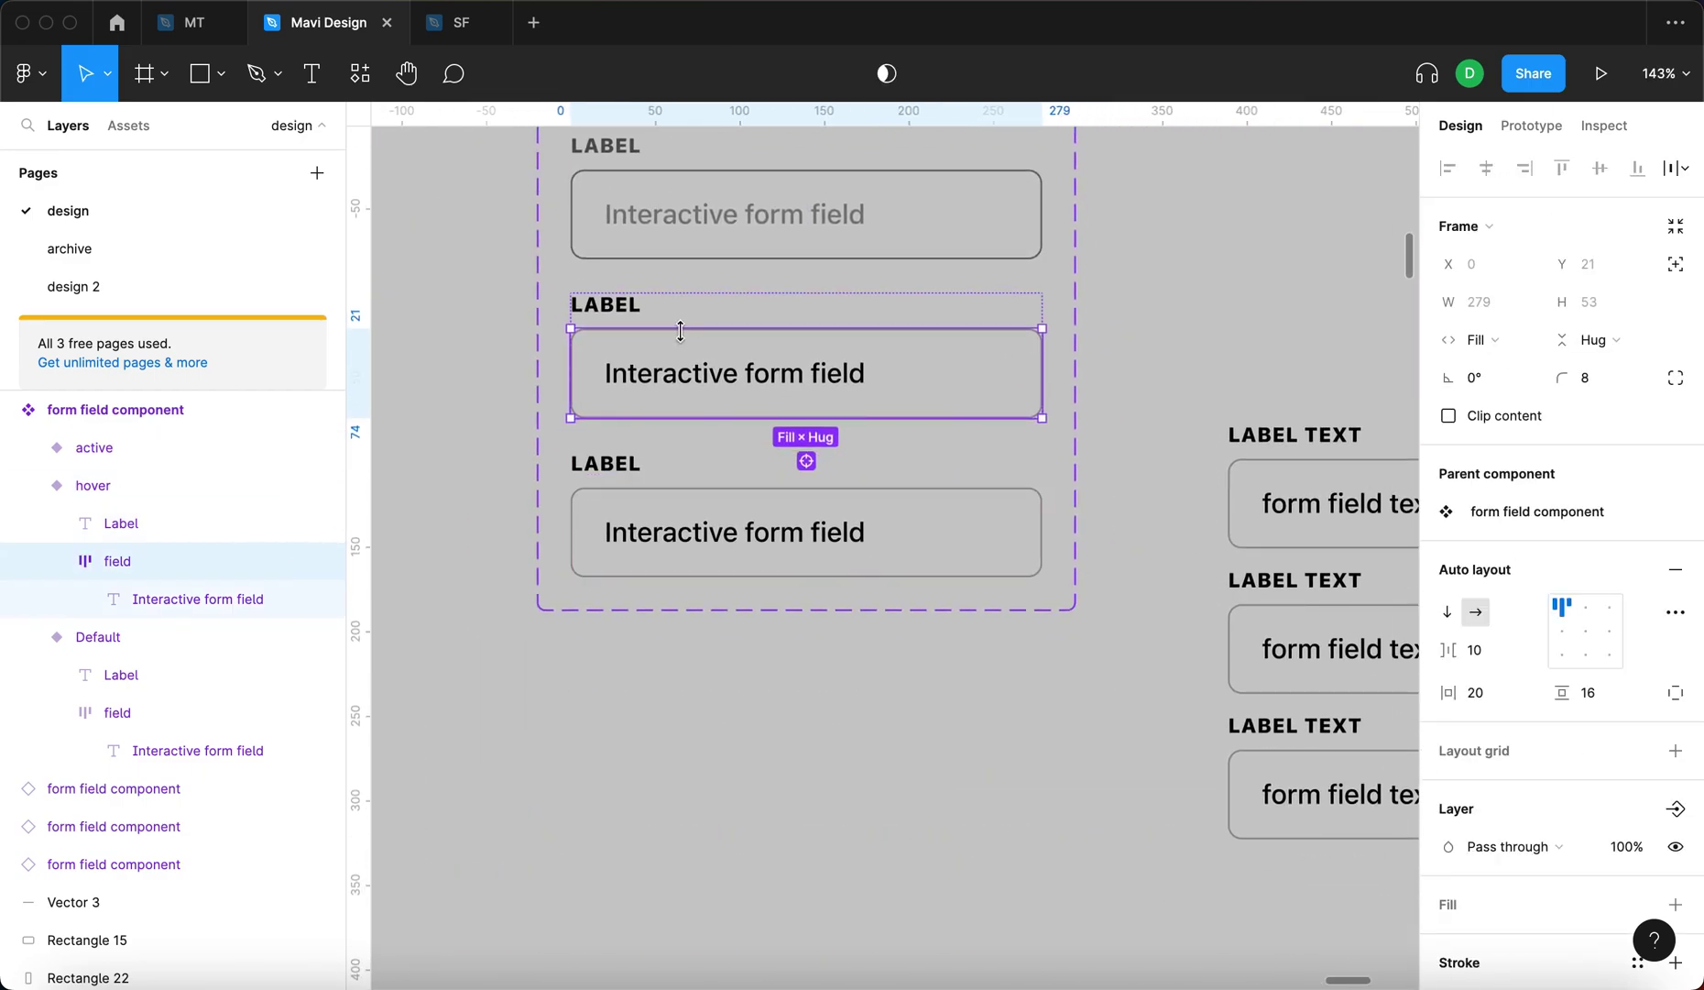
scroll(762, 415, down, 4)
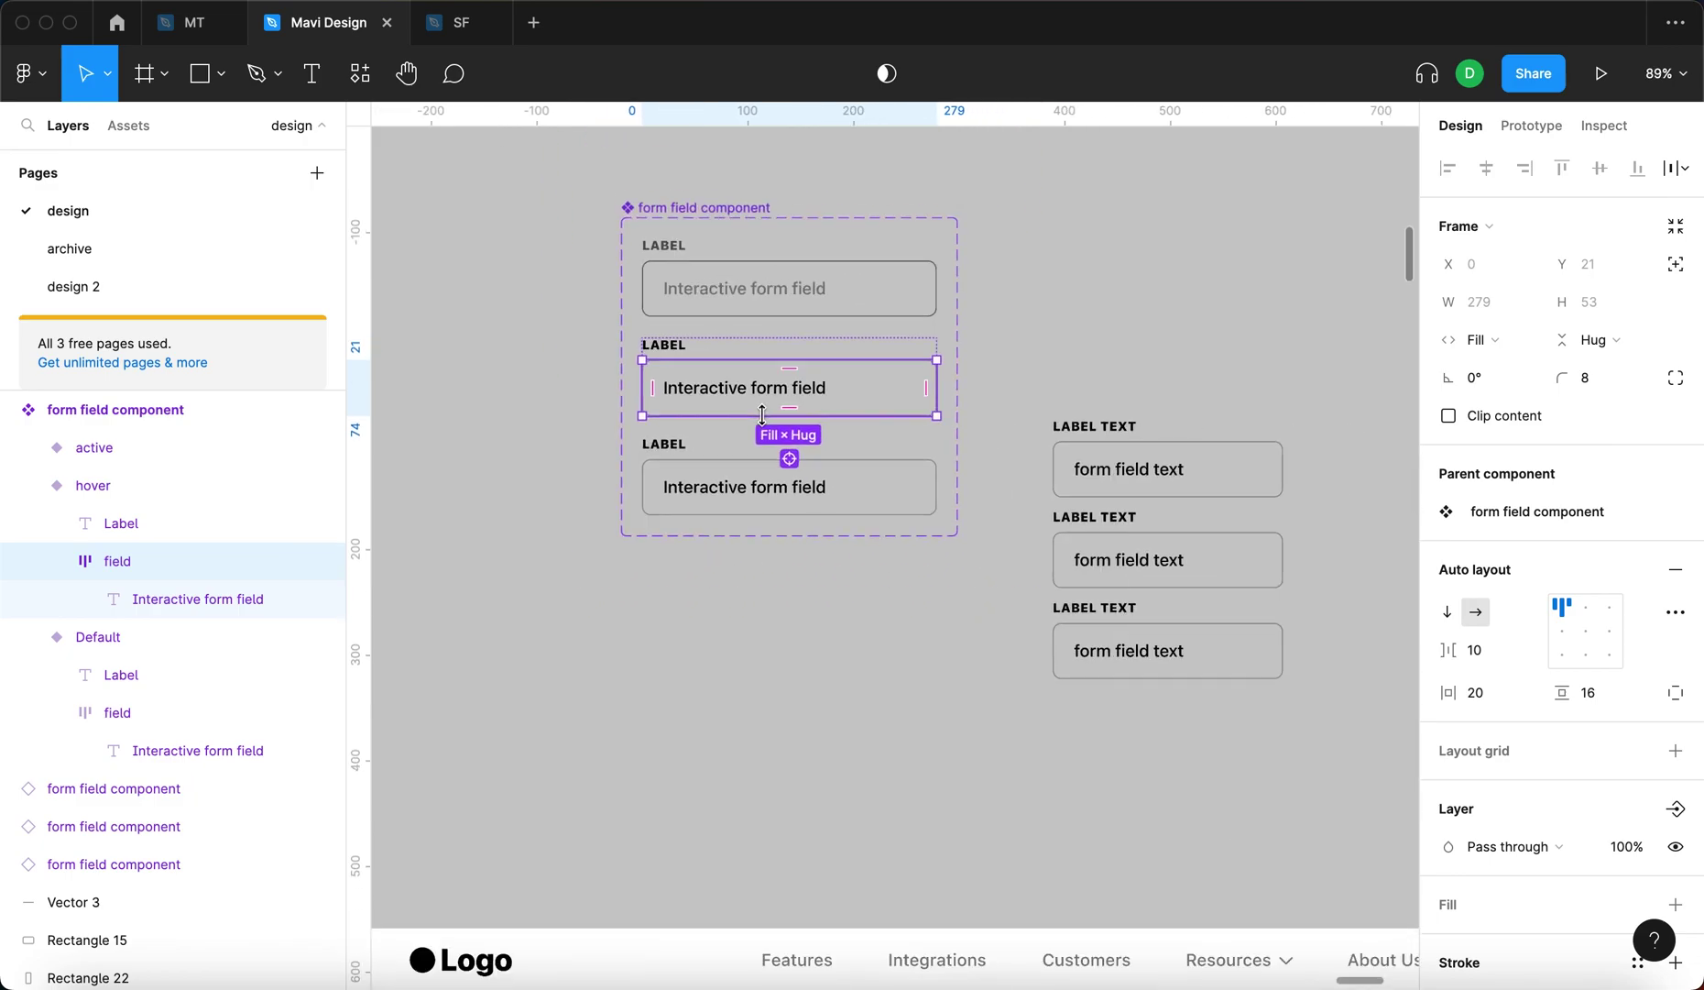
scroll(763, 415, up, 4)
scroll(1482, 668, down, 3)
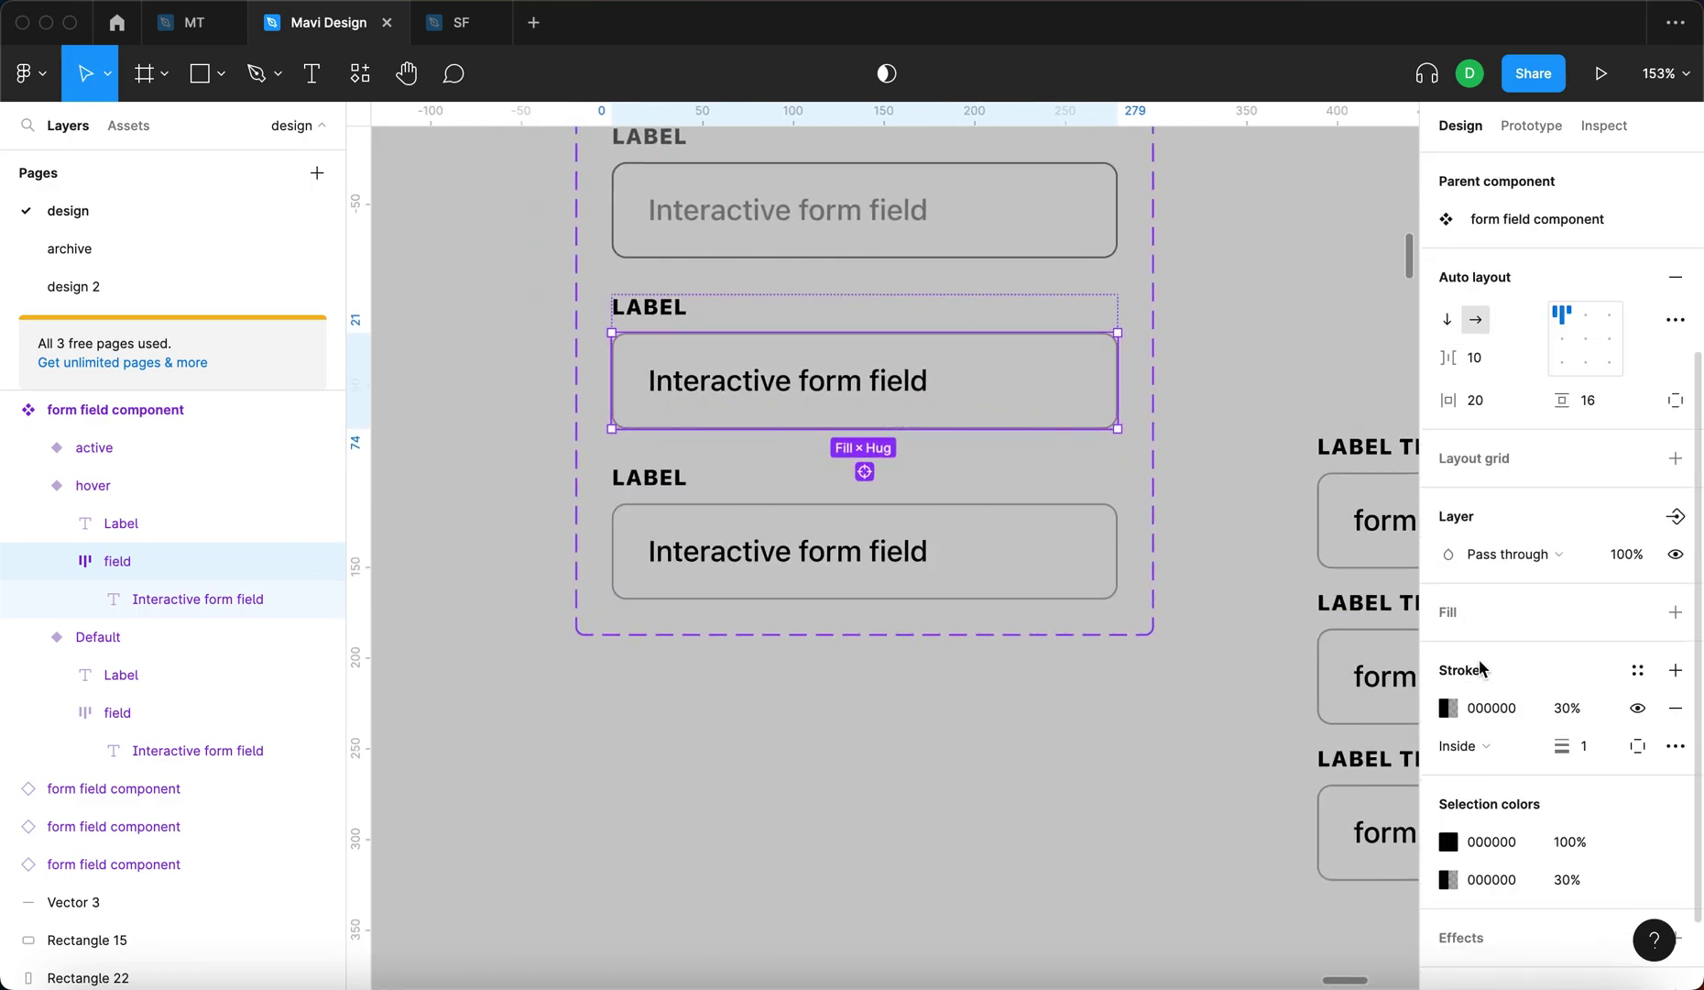
Set its stroke to the blue 0071FE document colour at 100%
click(1447, 709)
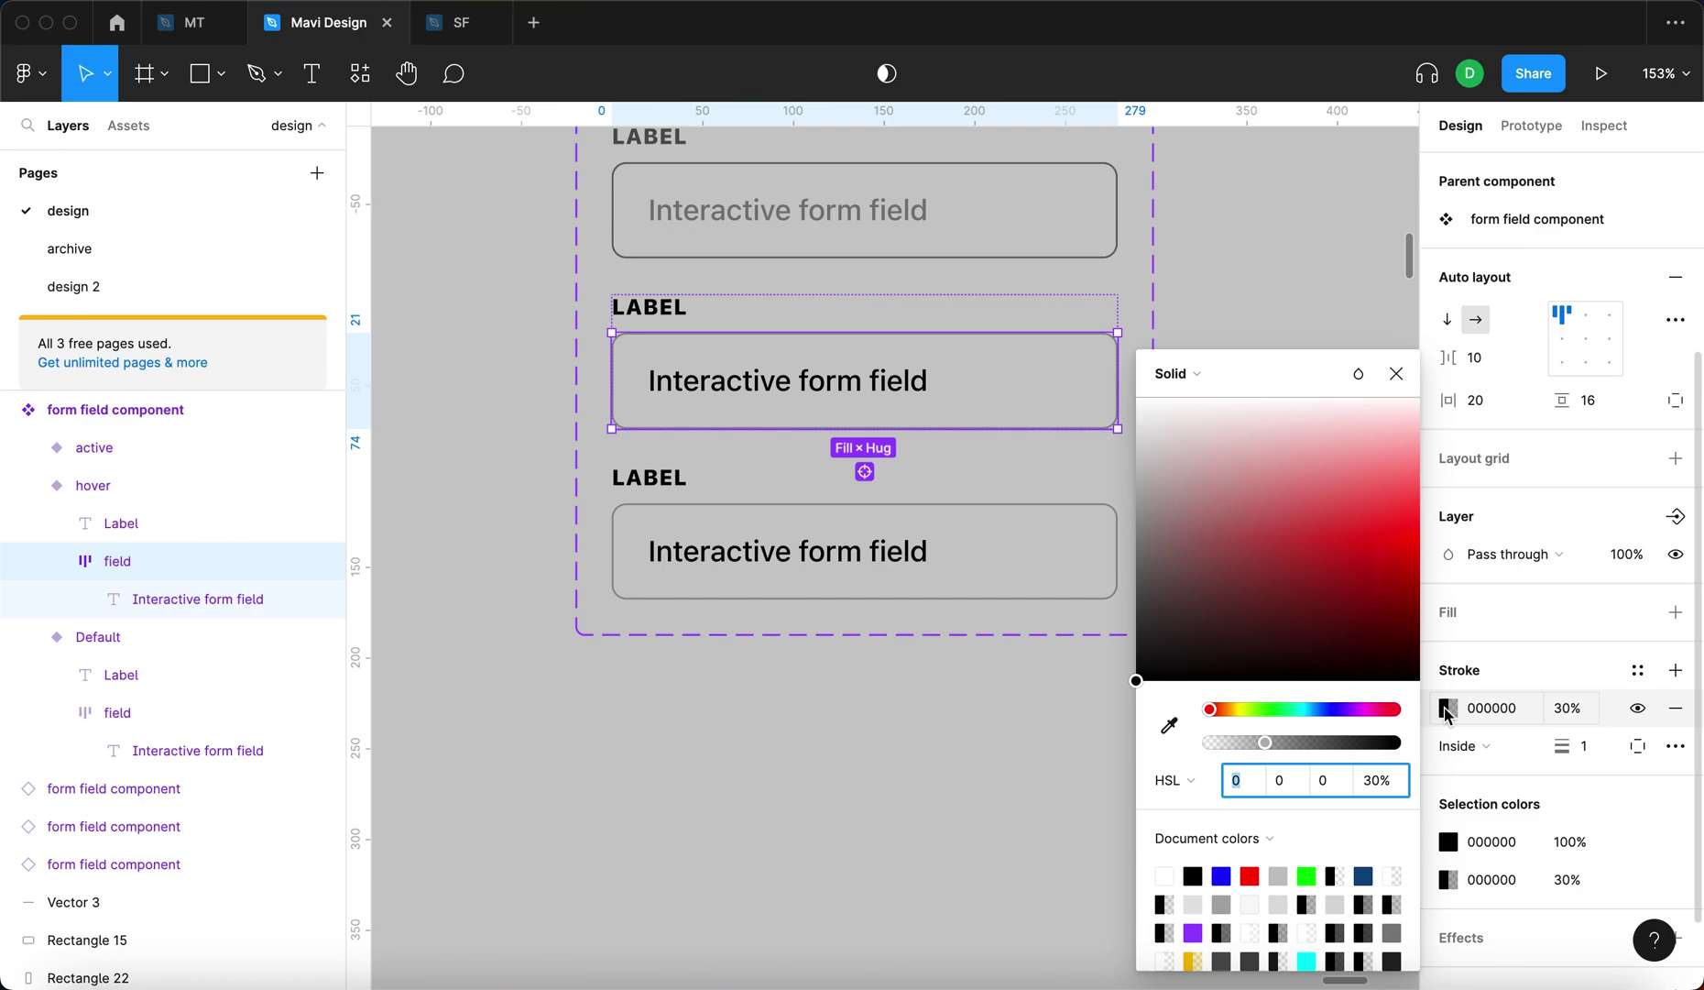
scroll(1228, 877, down, 3)
scroll(1228, 885, down, 5)
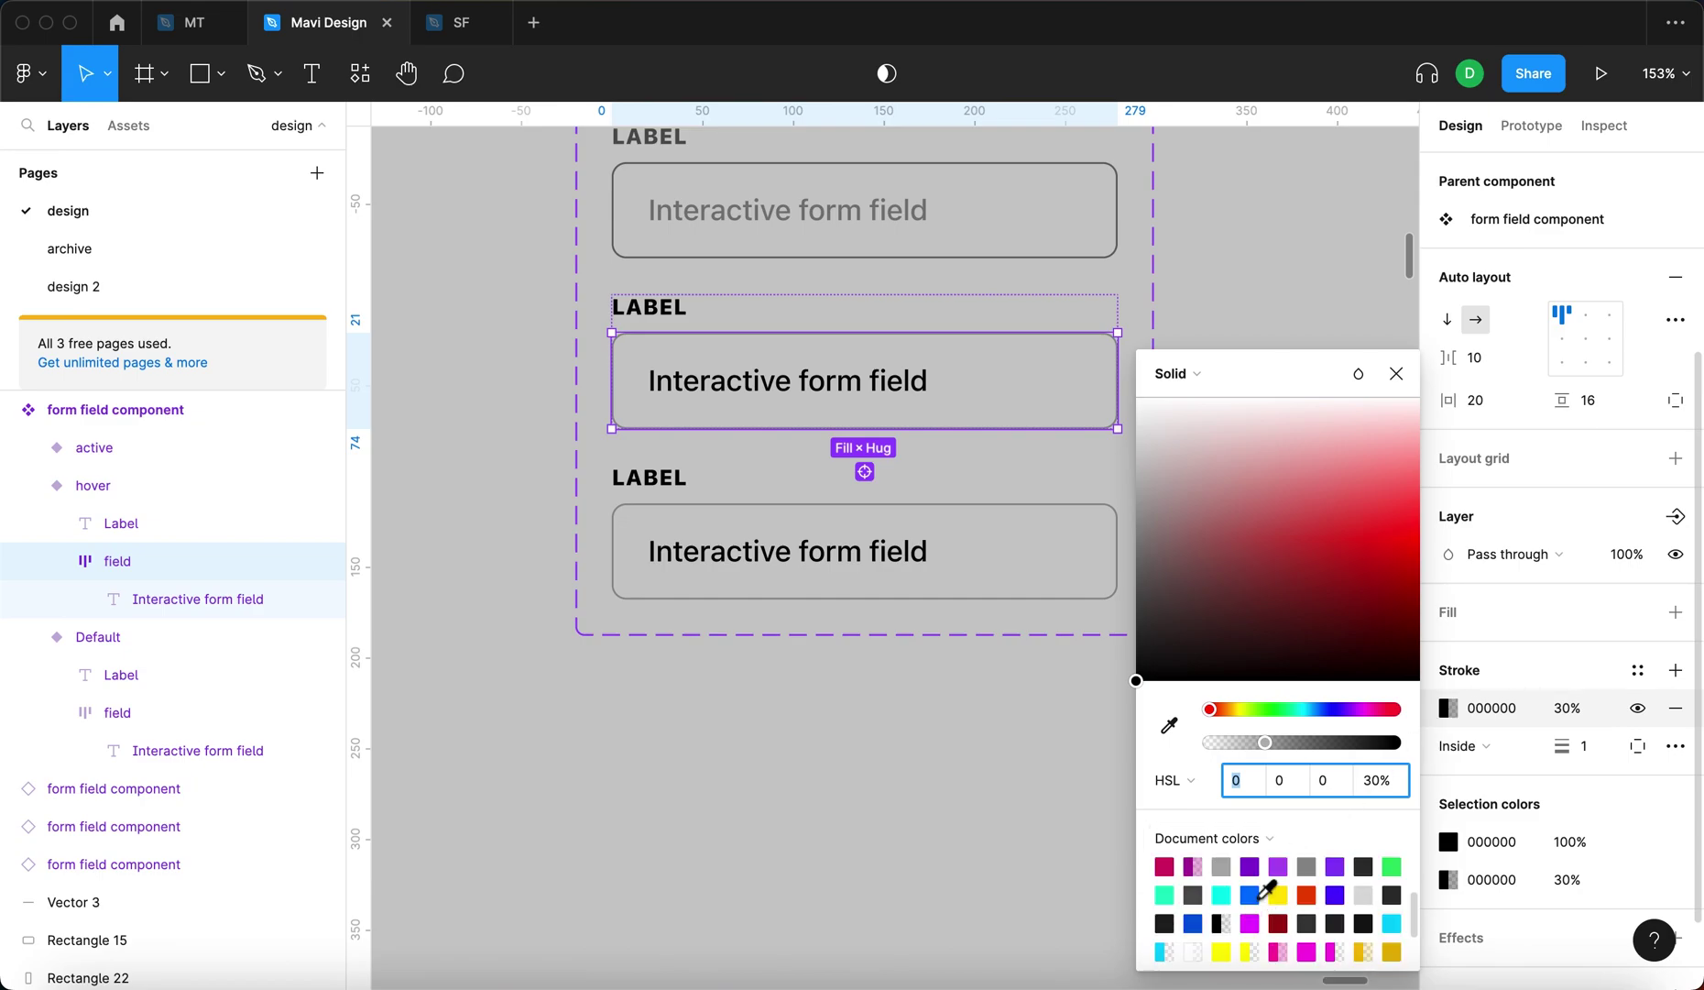
click(1250, 895)
scroll(875, 776, down, 5)
scroll(795, 658, up, 3)
click(861, 811)
scroll(862, 811, up, 5)
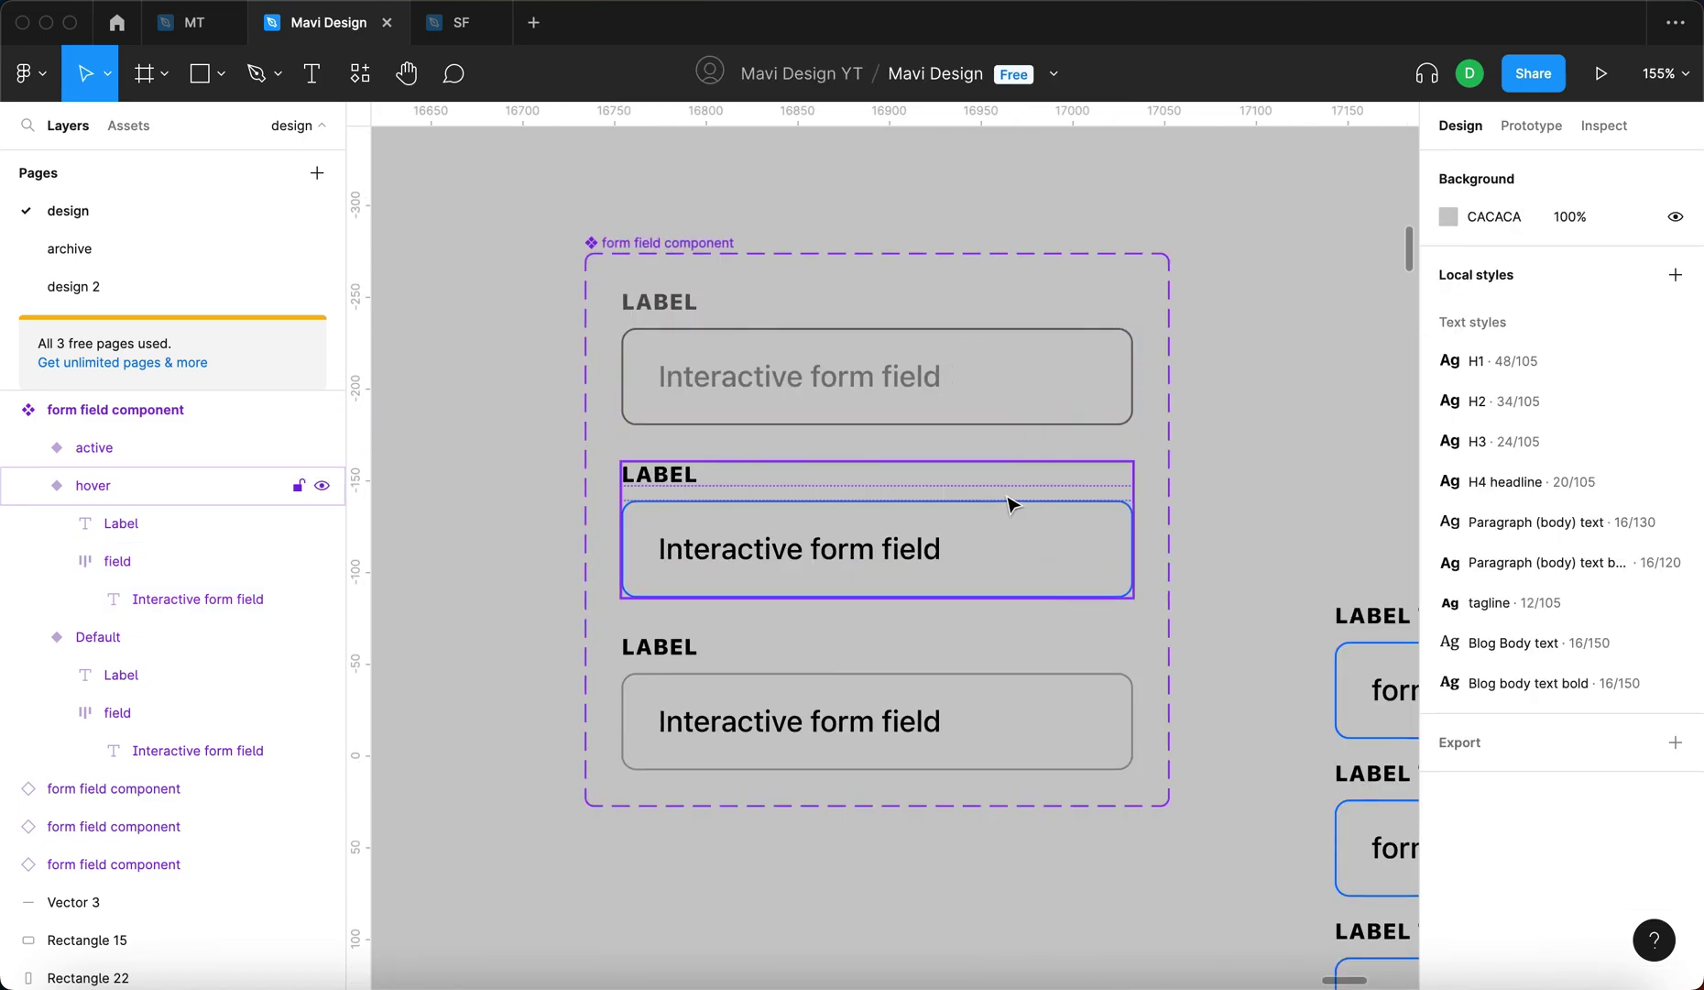
Eyedrop the blue outline colour onto the hover variant's LABEL text
double_click(674, 481)
scroll(636, 525, up, 10)
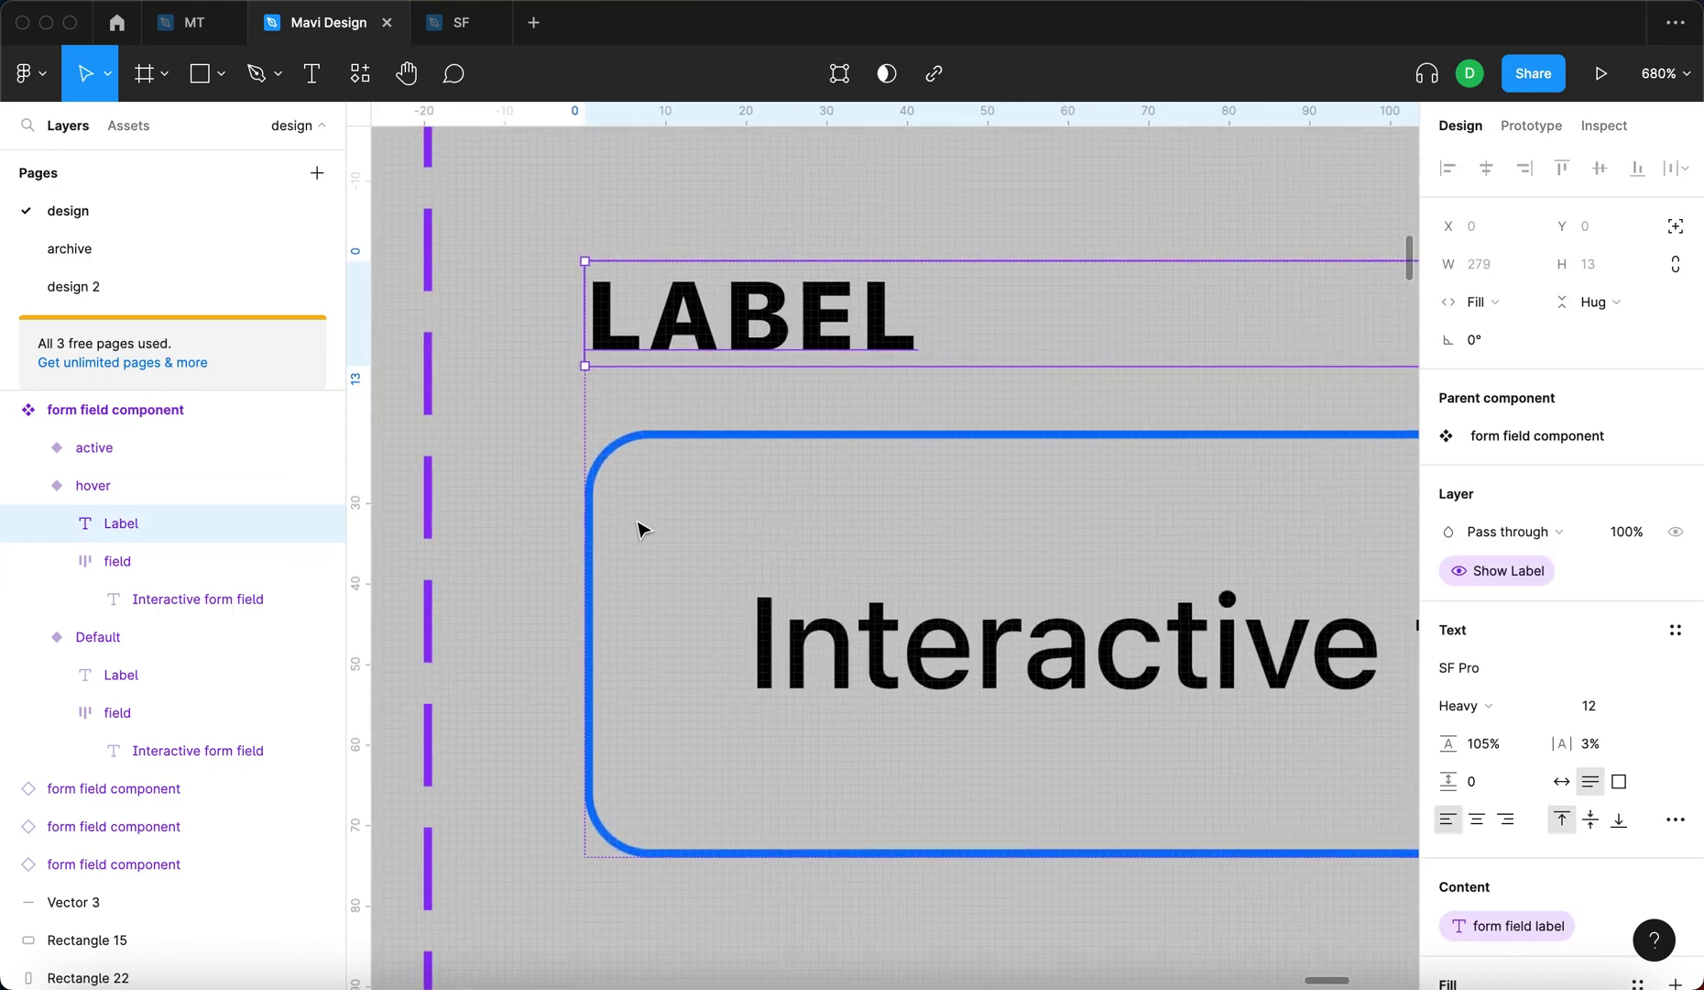
key(i)
click(722, 492)
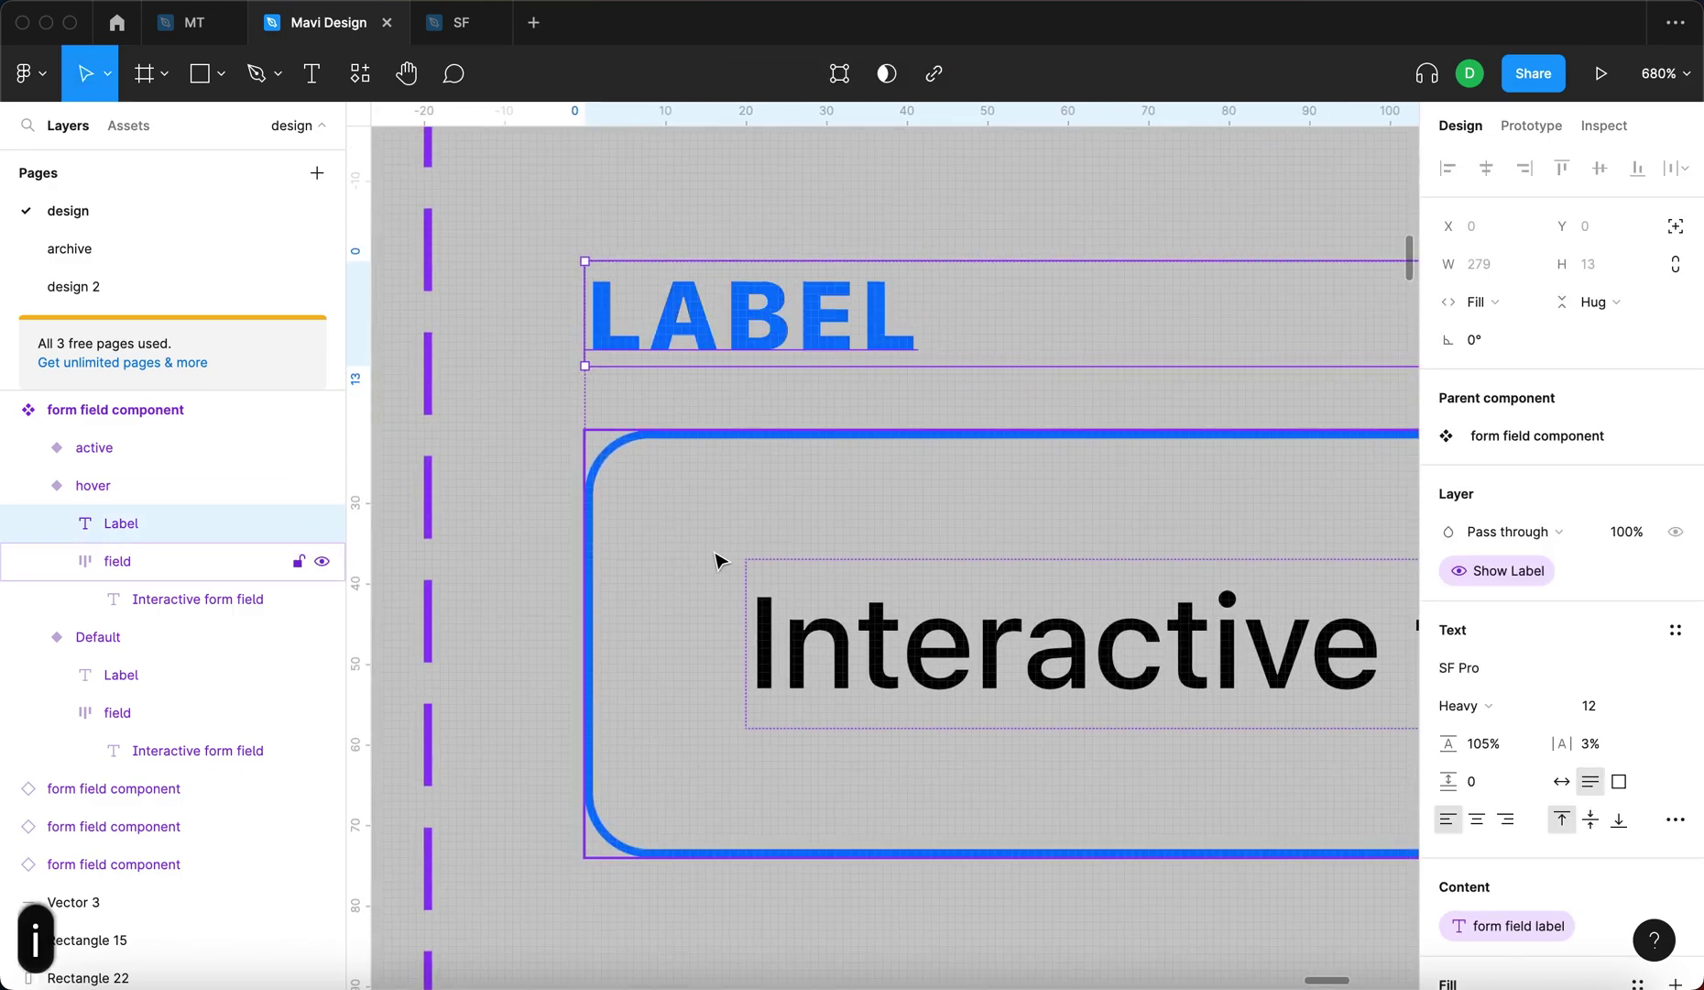
click(551, 503)
Set all three stacked form field instances to the Default state
scroll(552, 503, down, 10)
scroll(1256, 495, down, 3)
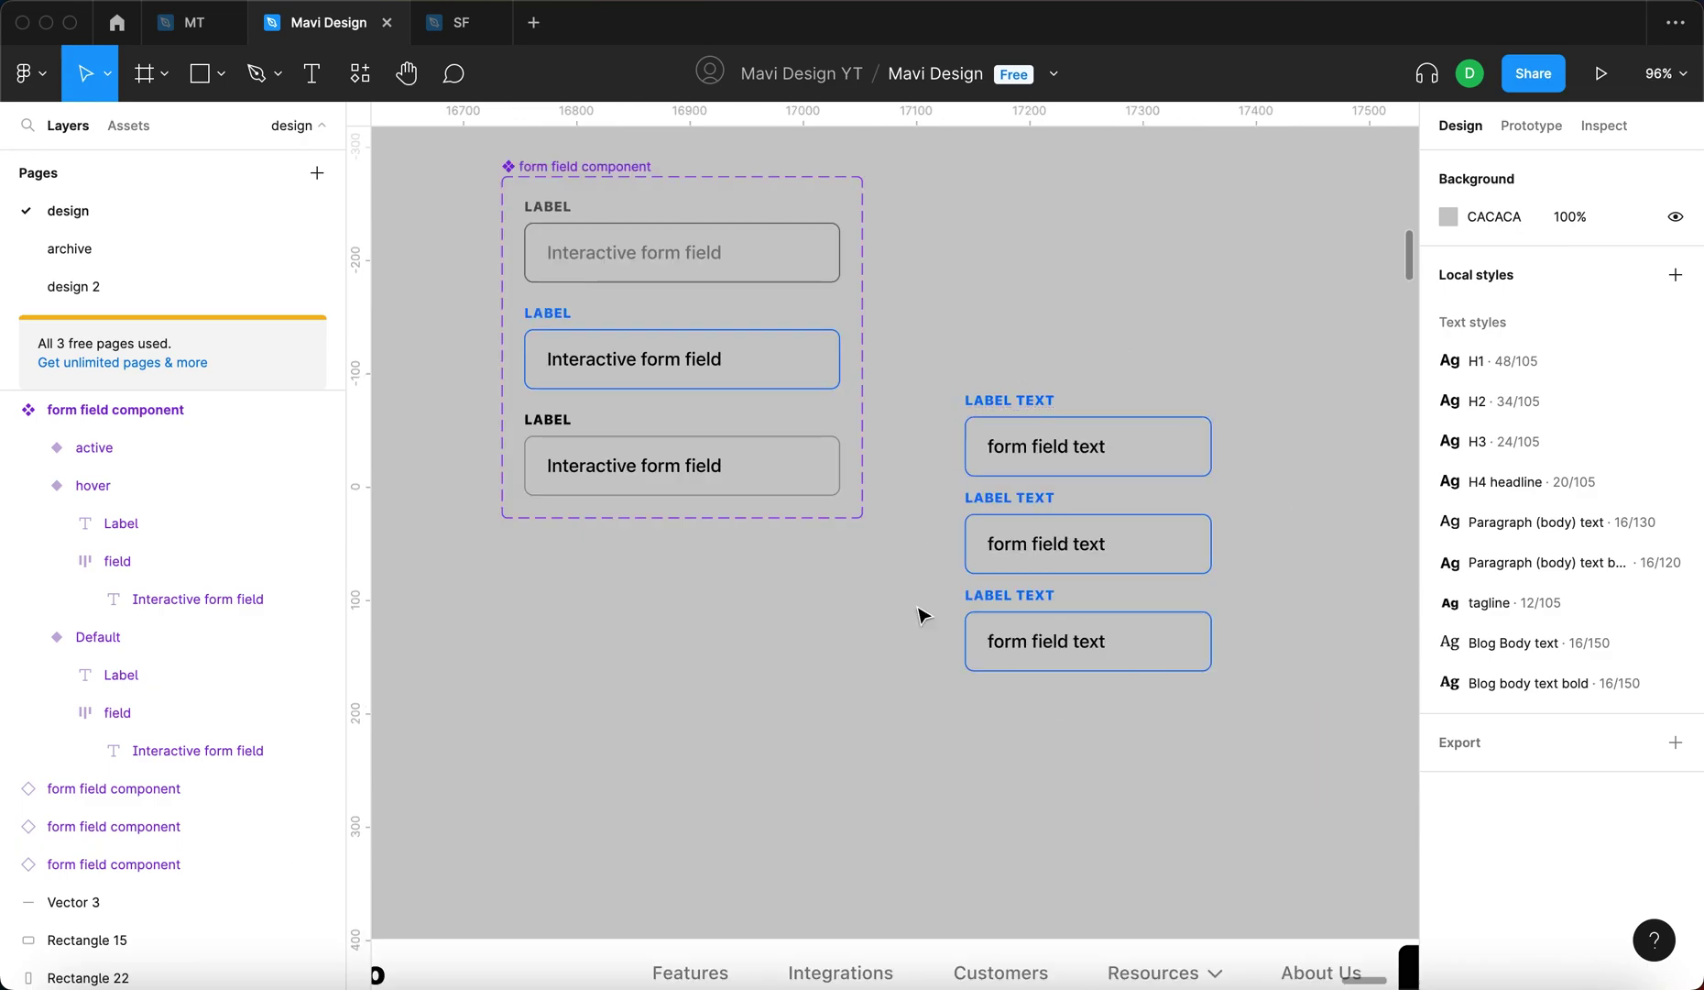
drag(1167, 297, 1019, 742)
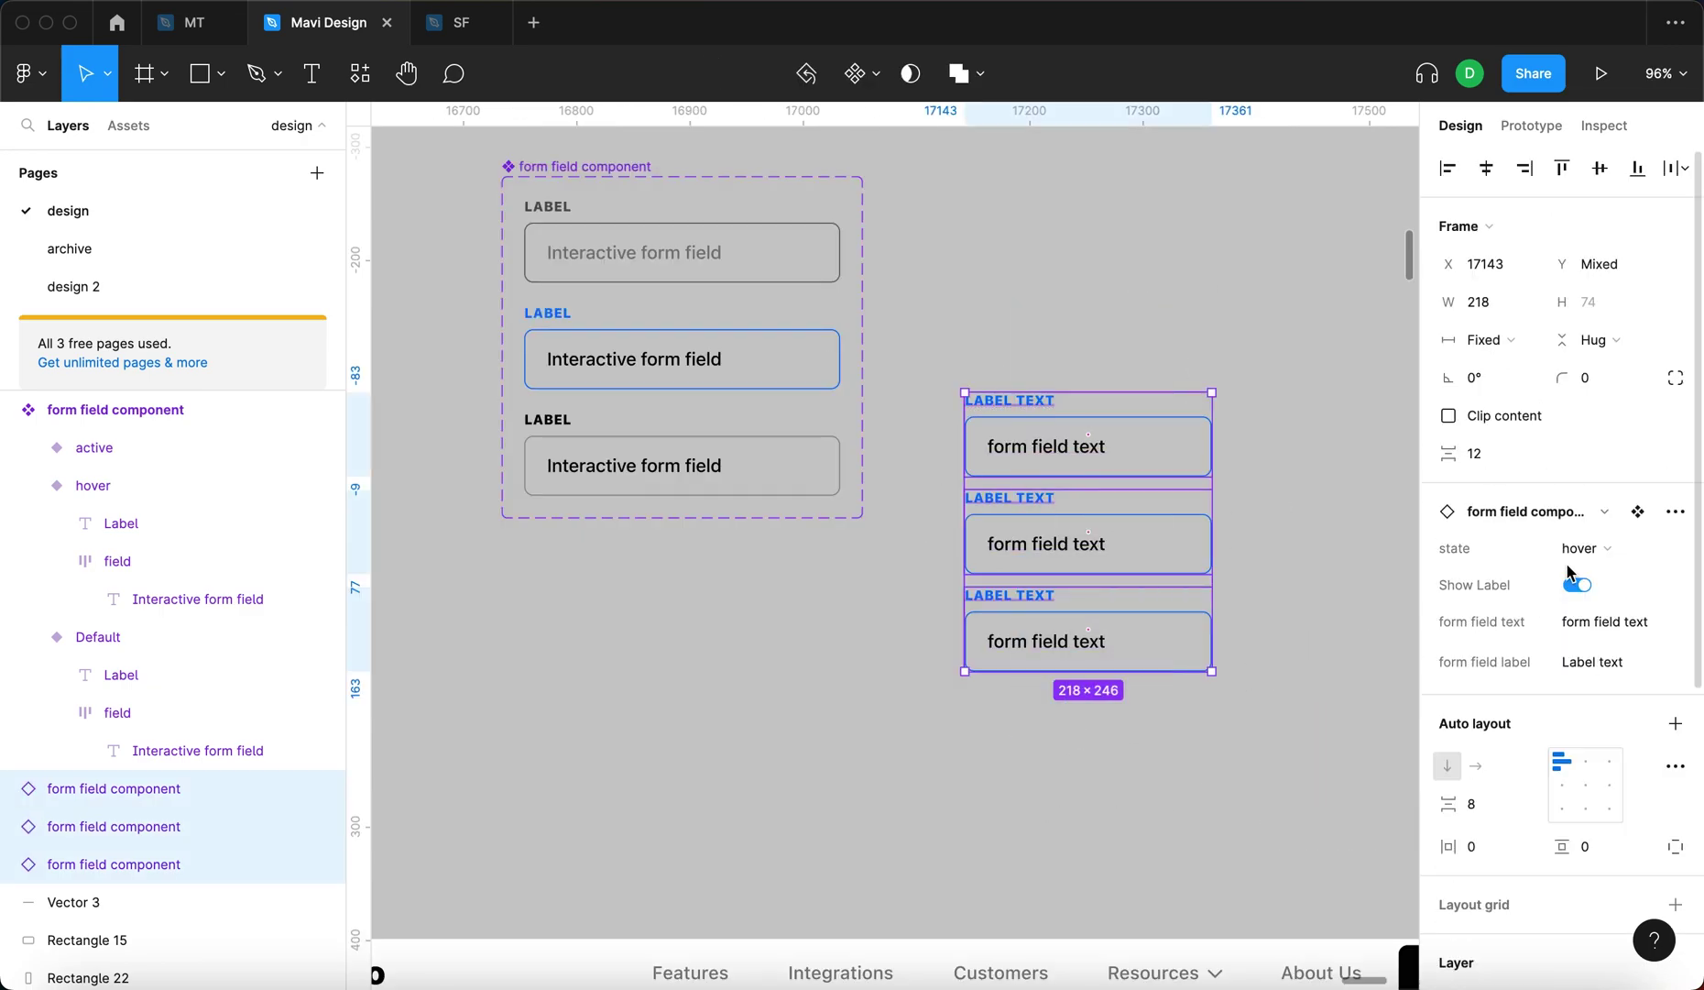
click(1583, 548)
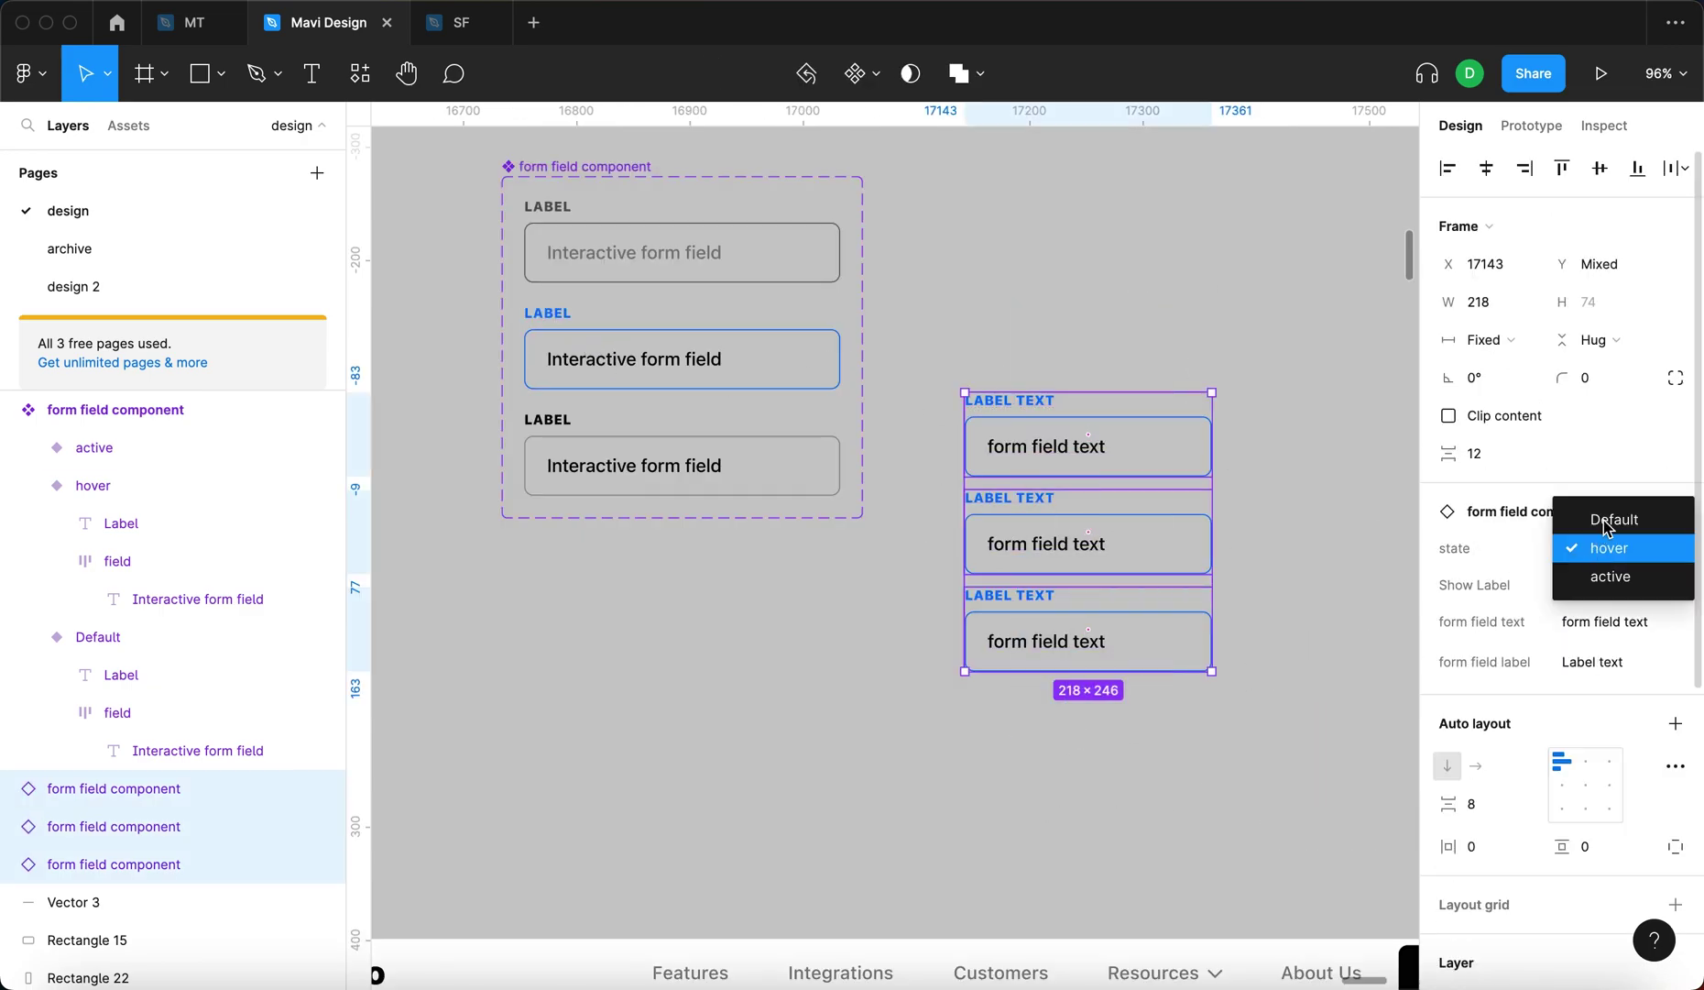
click(1338, 499)
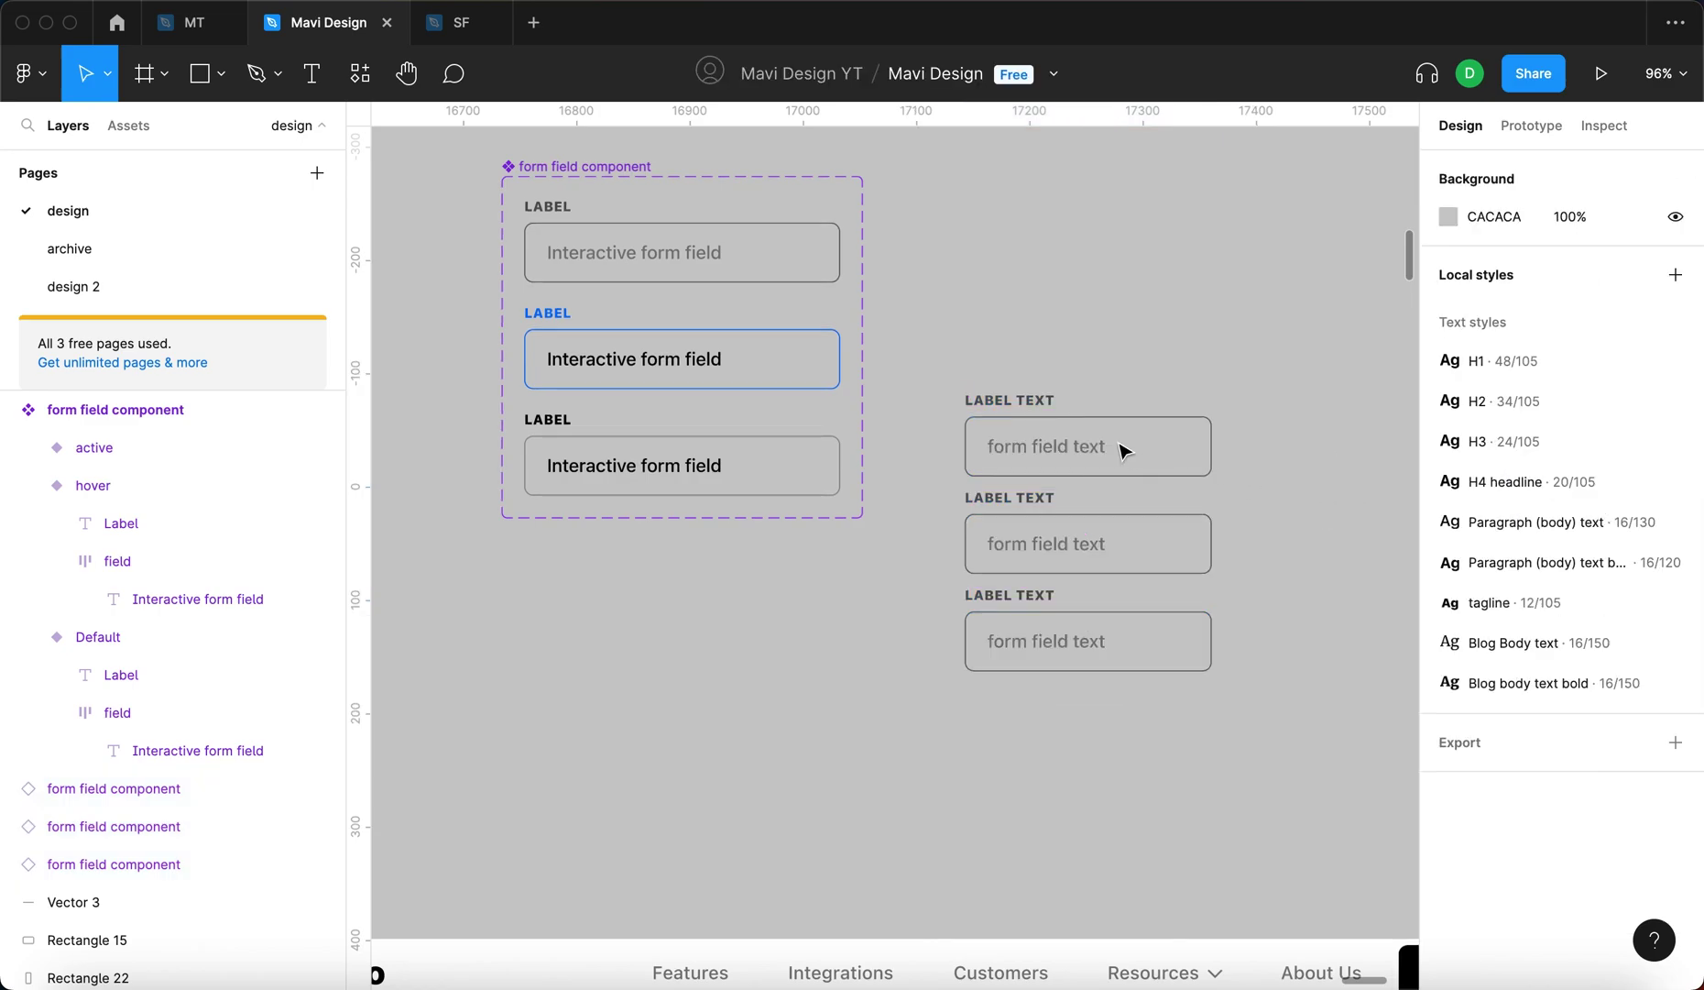
Eyedrop the hover LABEL's blue into the active input box's stroke
scroll(799, 502, left, 3)
click(799, 502)
scroll(799, 506, up, 5)
scroll(799, 511, left, 2)
scroll(799, 511, down, 3)
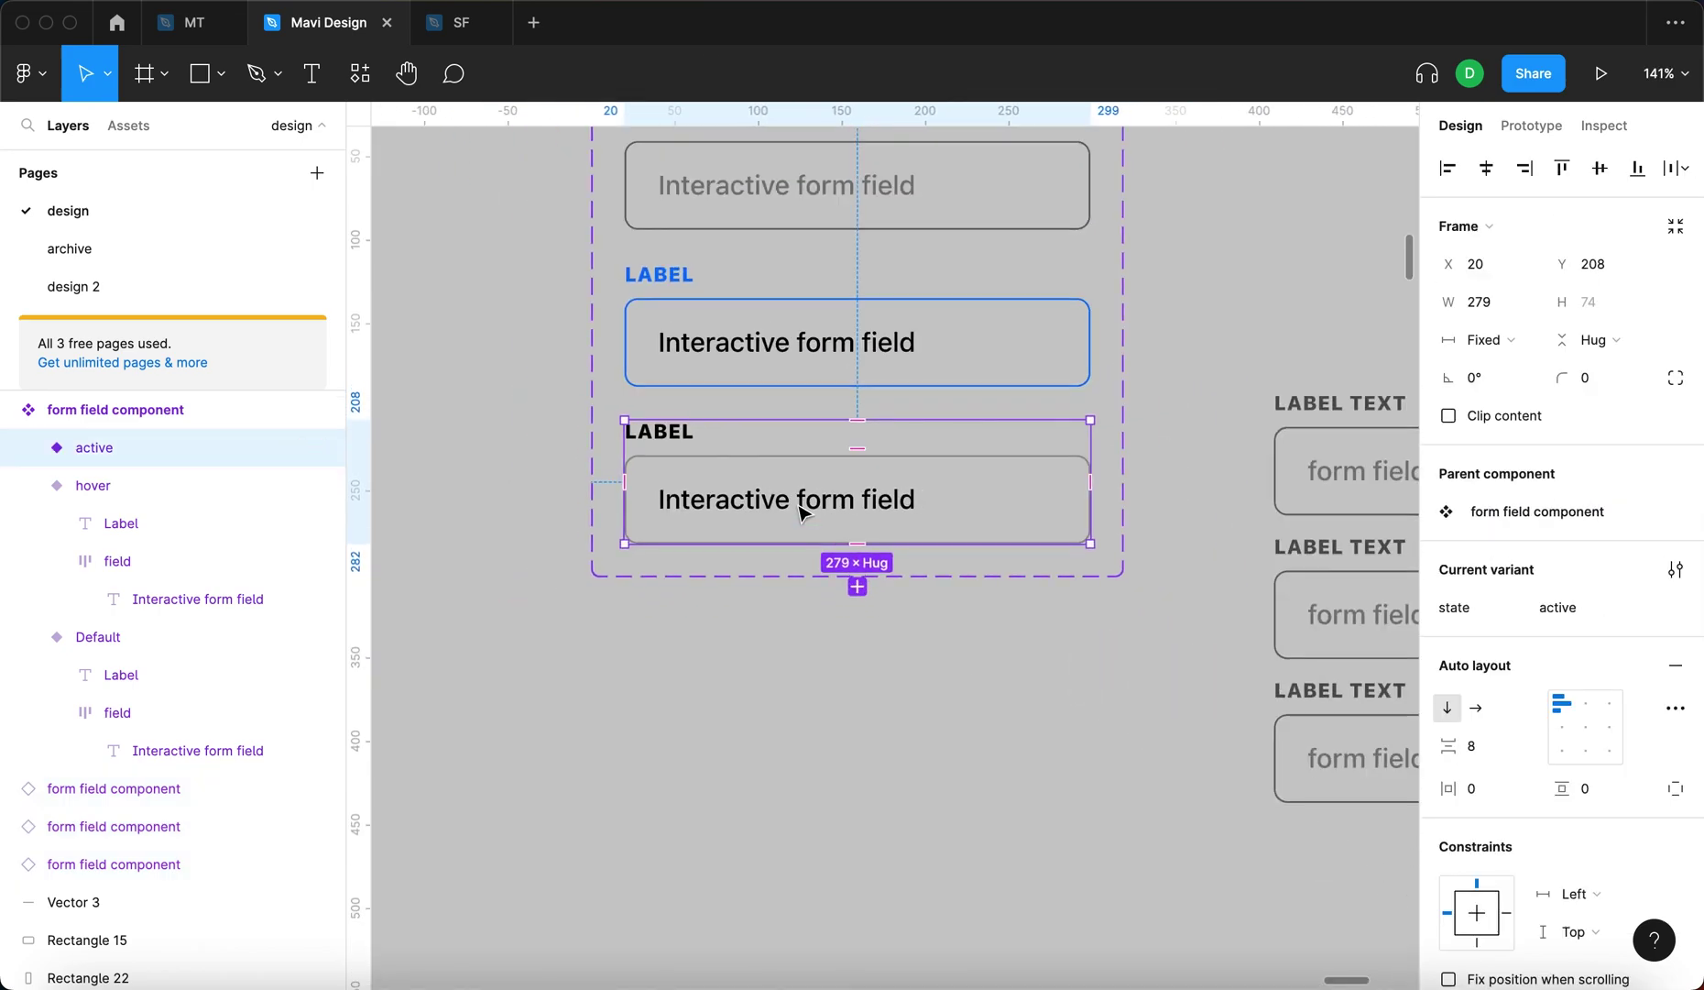
click(1028, 521)
scroll(1558, 595, down, 5)
click(1448, 613)
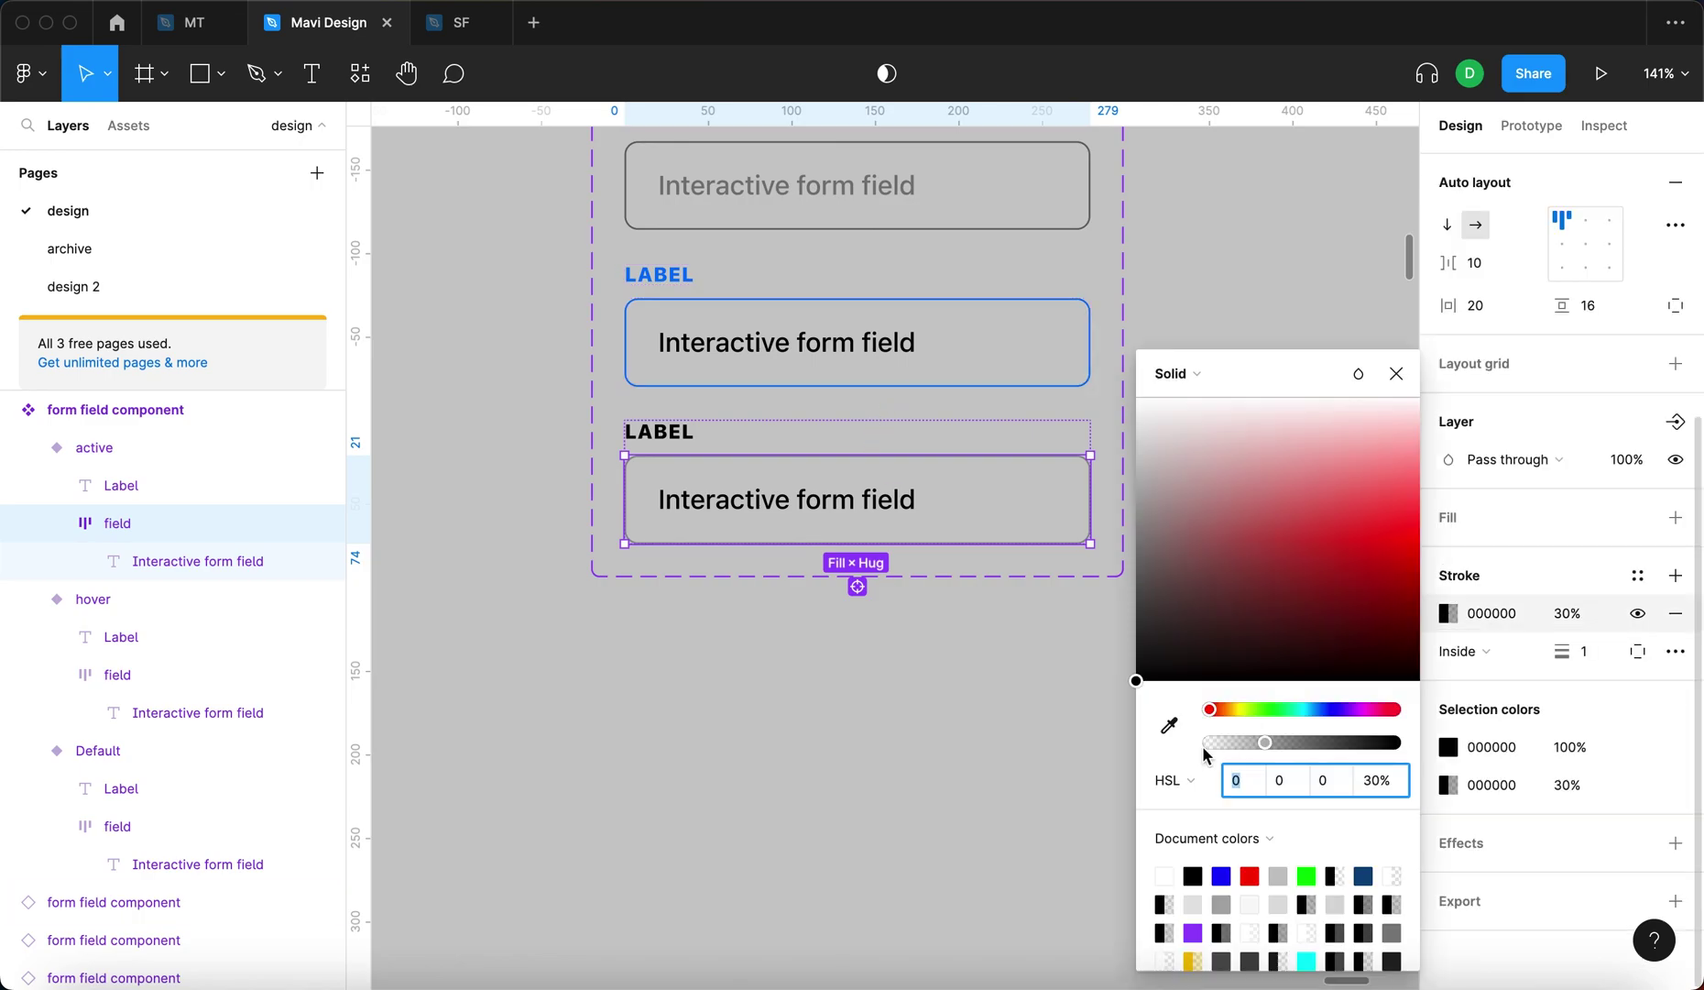
click(1182, 726)
scroll(654, 274, up, 5)
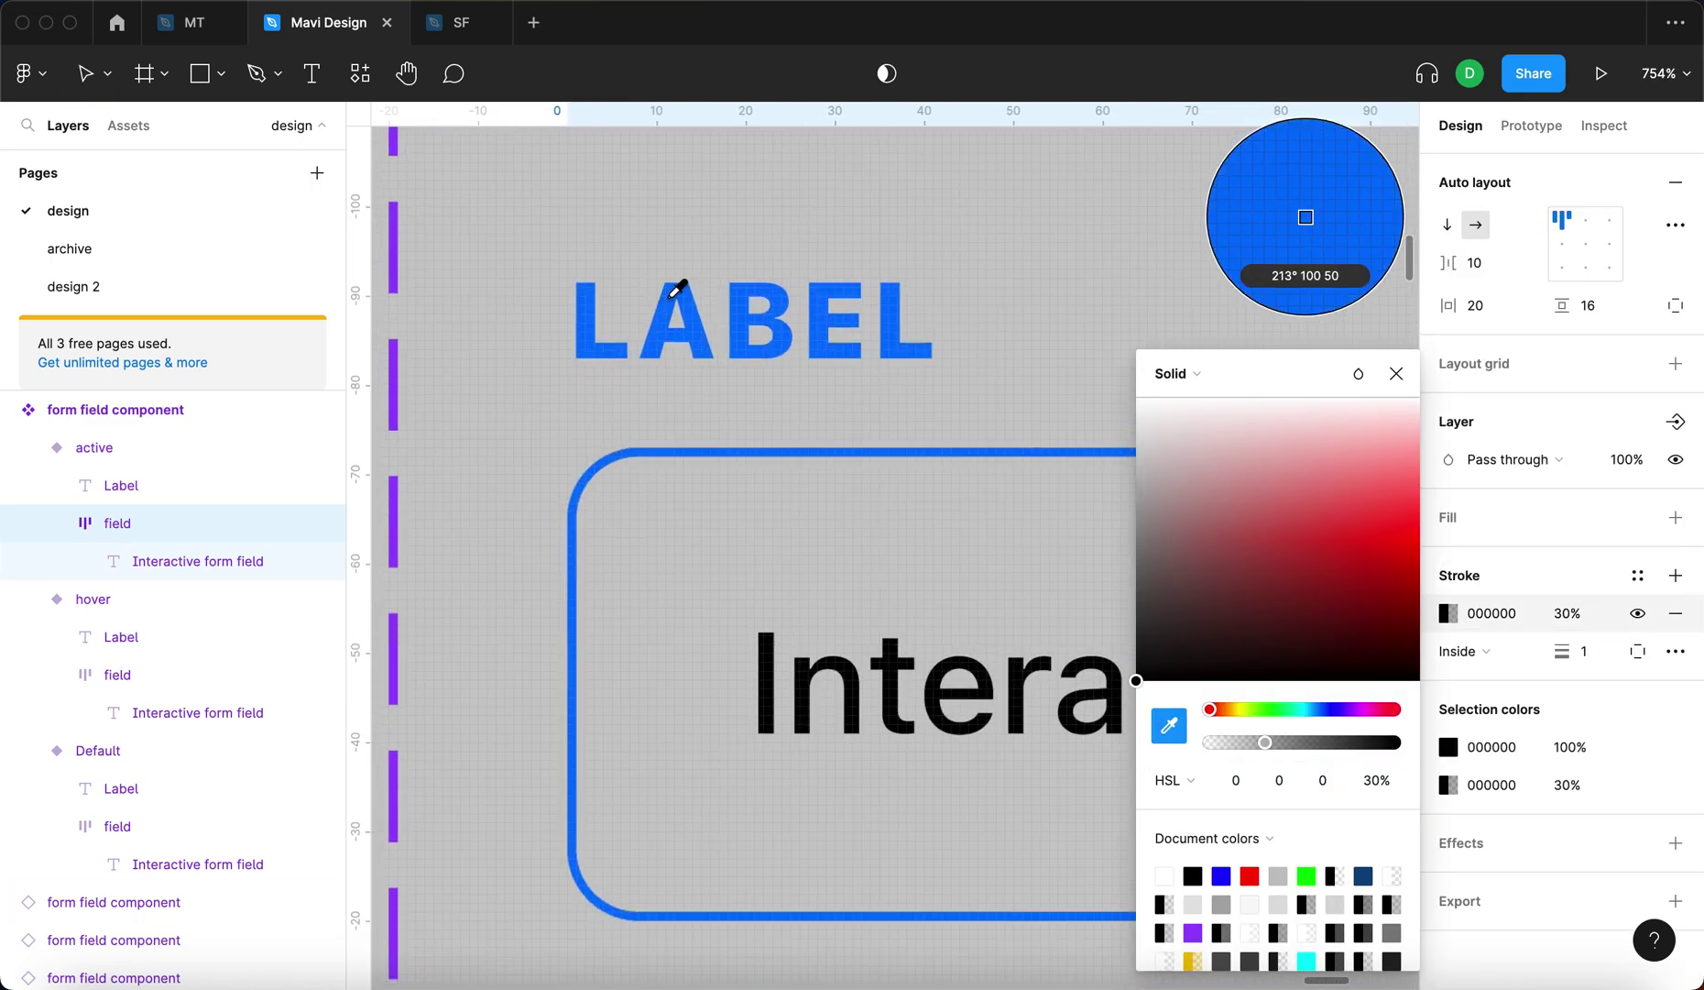
click(677, 285)
Make the active variant's LABEL text blue using the eyedropper
scroll(660, 385, down, 5)
scroll(661, 387, up, 5)
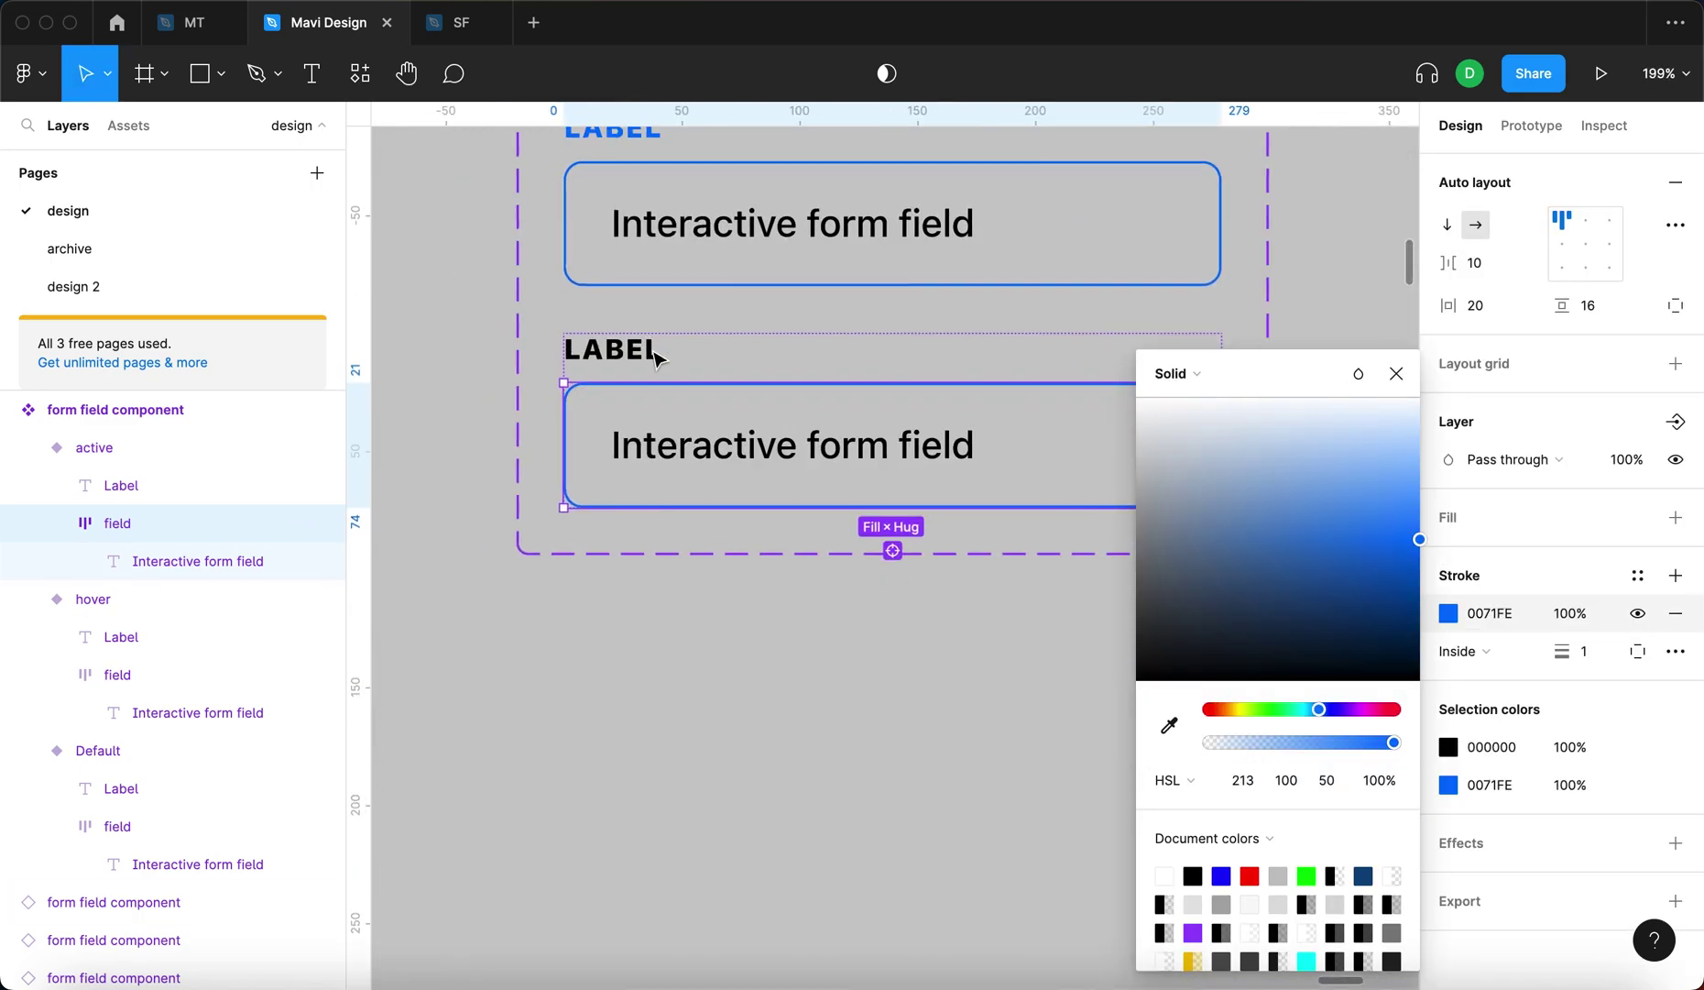
click(658, 353)
scroll(629, 307, up, 2)
key(i)
scroll(632, 237, up, 5)
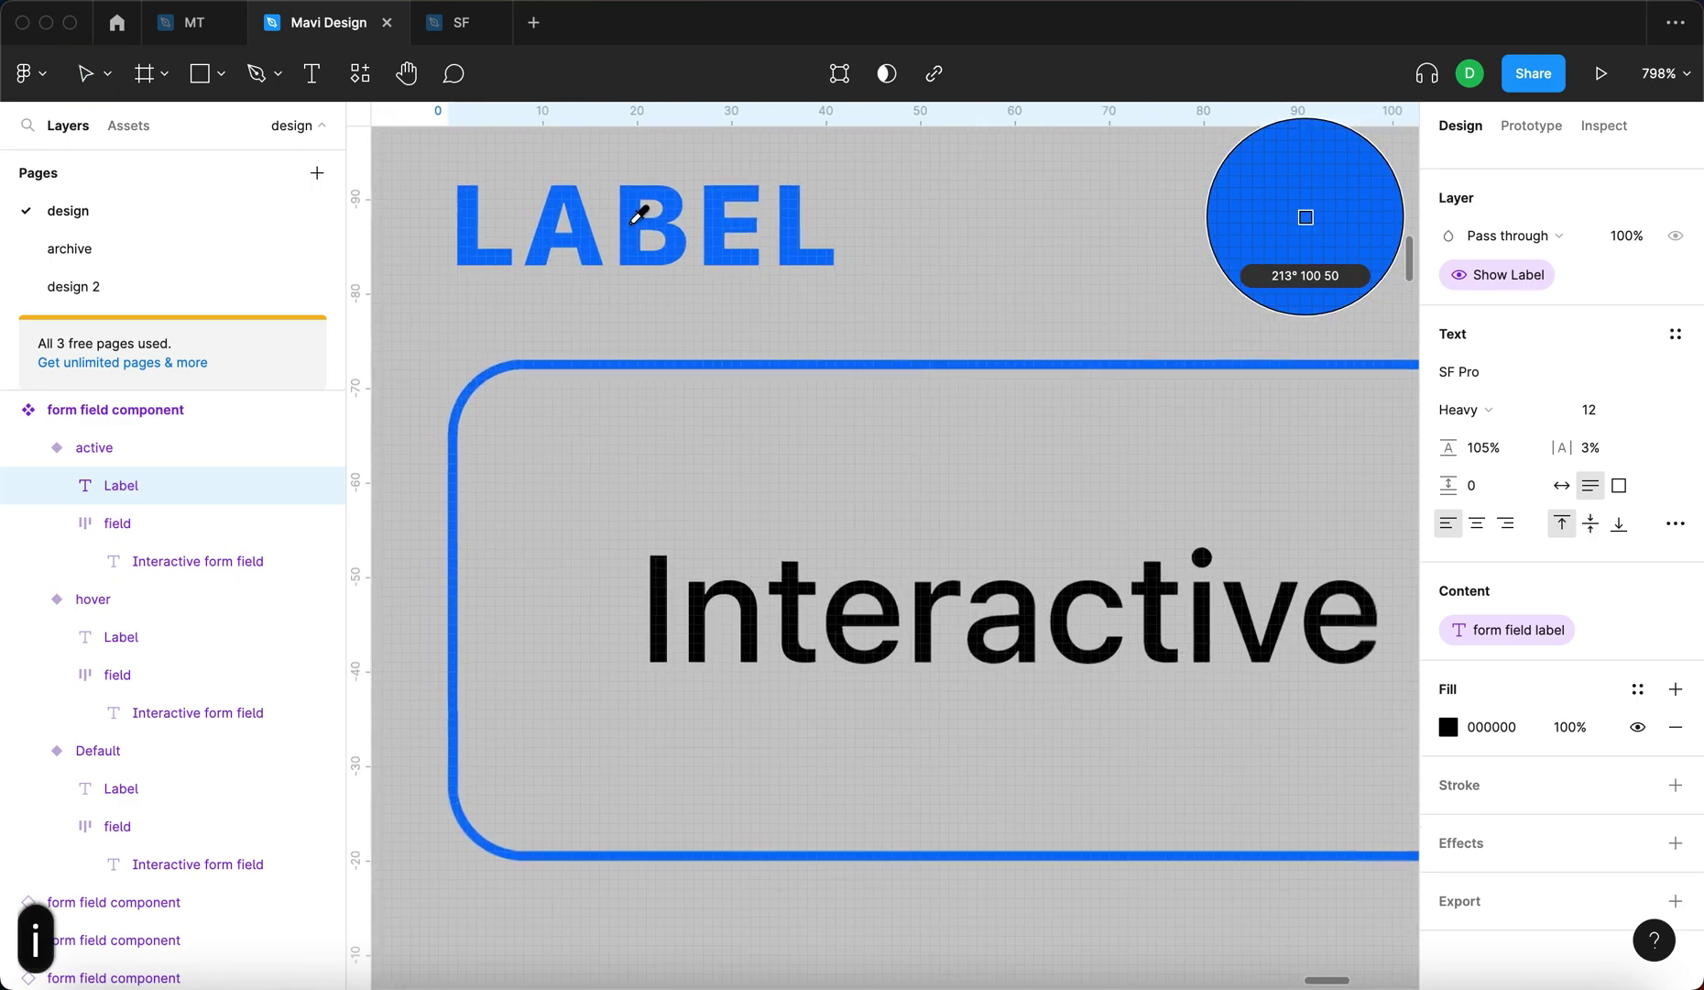
click(632, 234)
scroll(632, 234, down, 10)
click(852, 453)
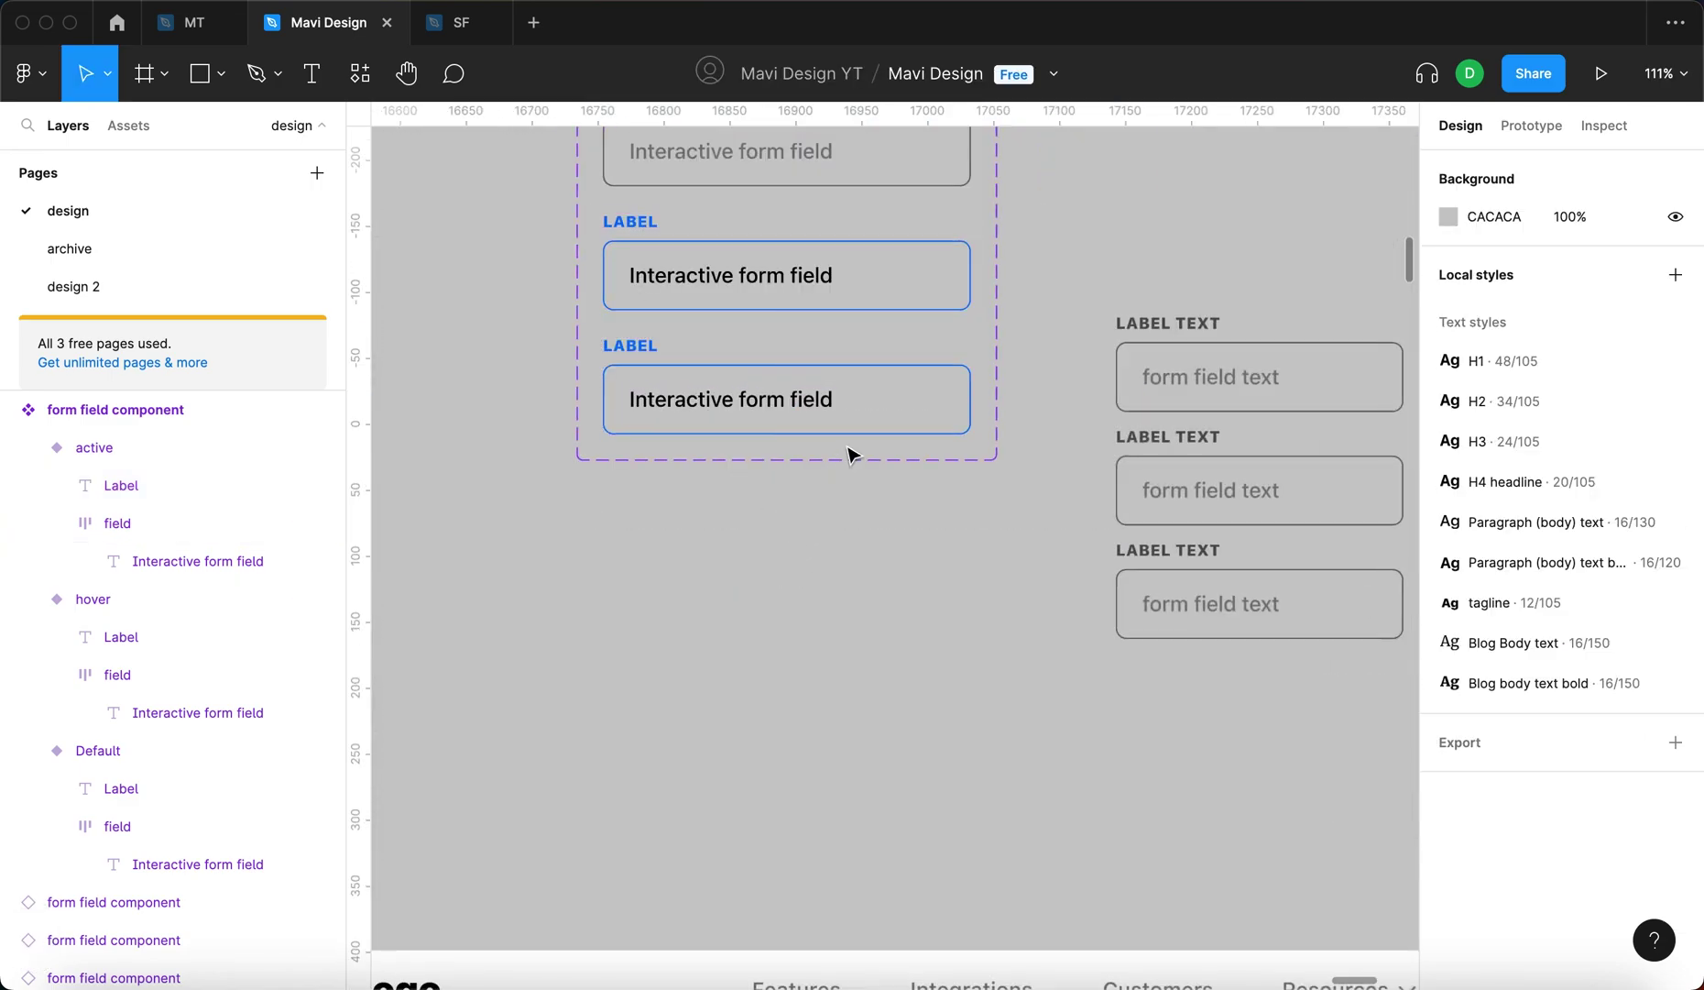
Add a drop shadow effect to the active variant's input box
click(936, 423)
click(937, 423)
scroll(790, 491, up, 4)
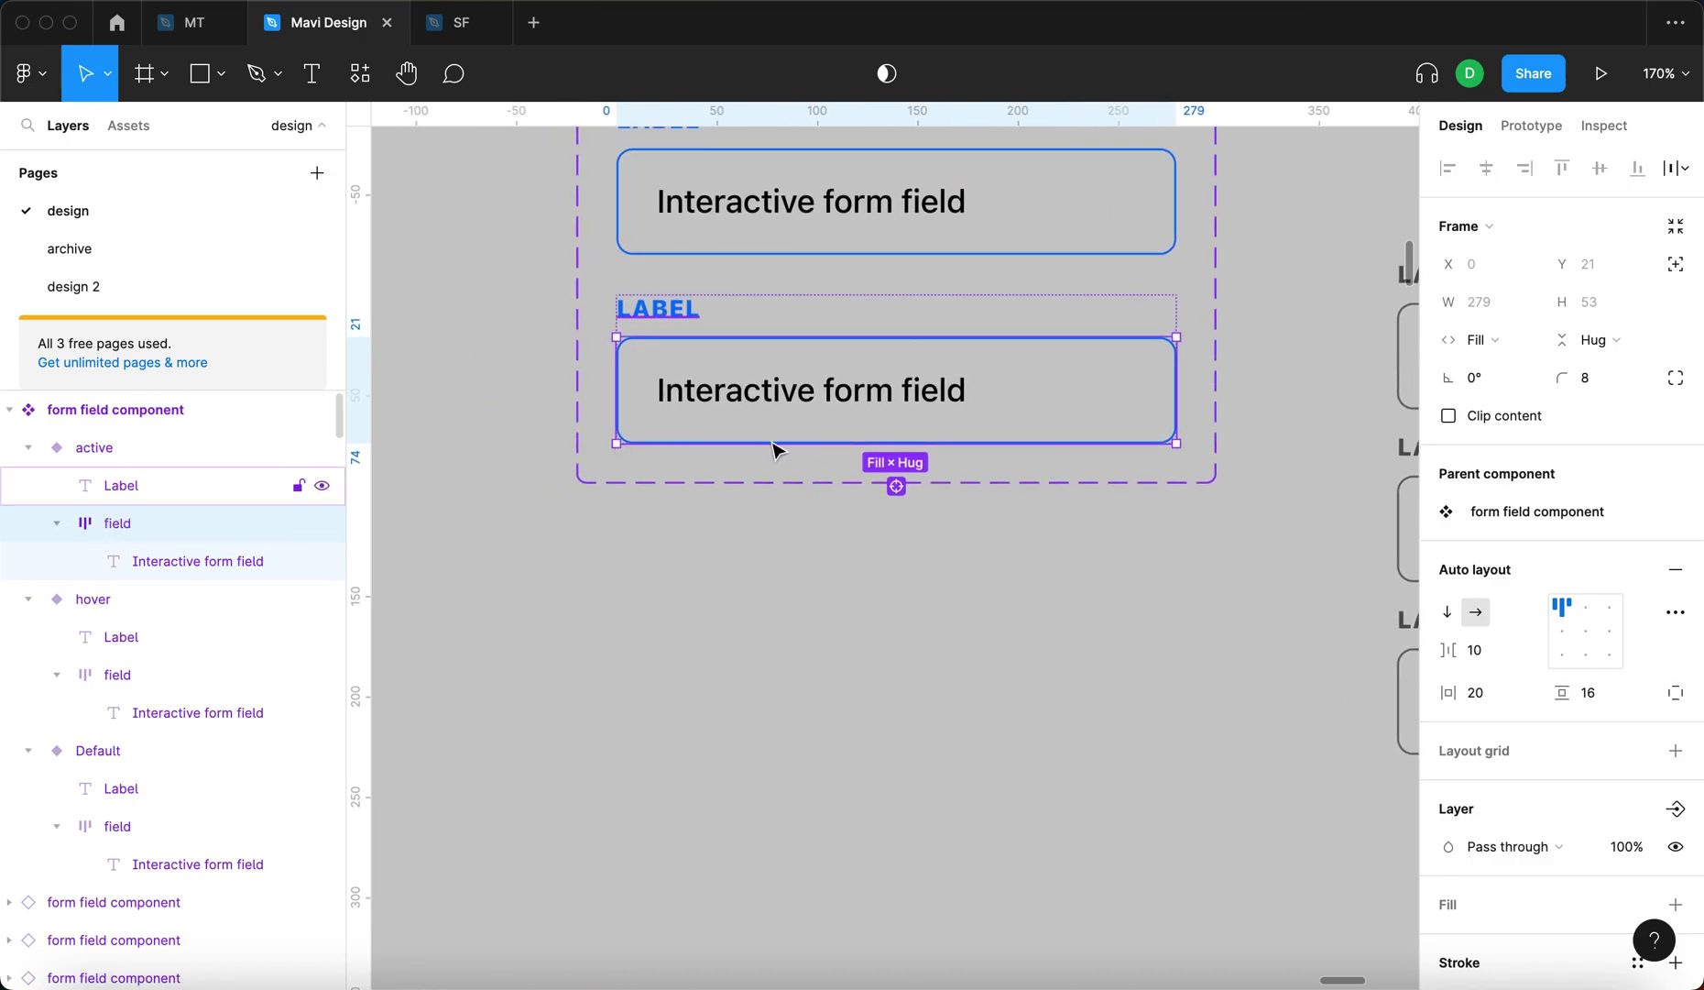
scroll(1503, 619, down, 5)
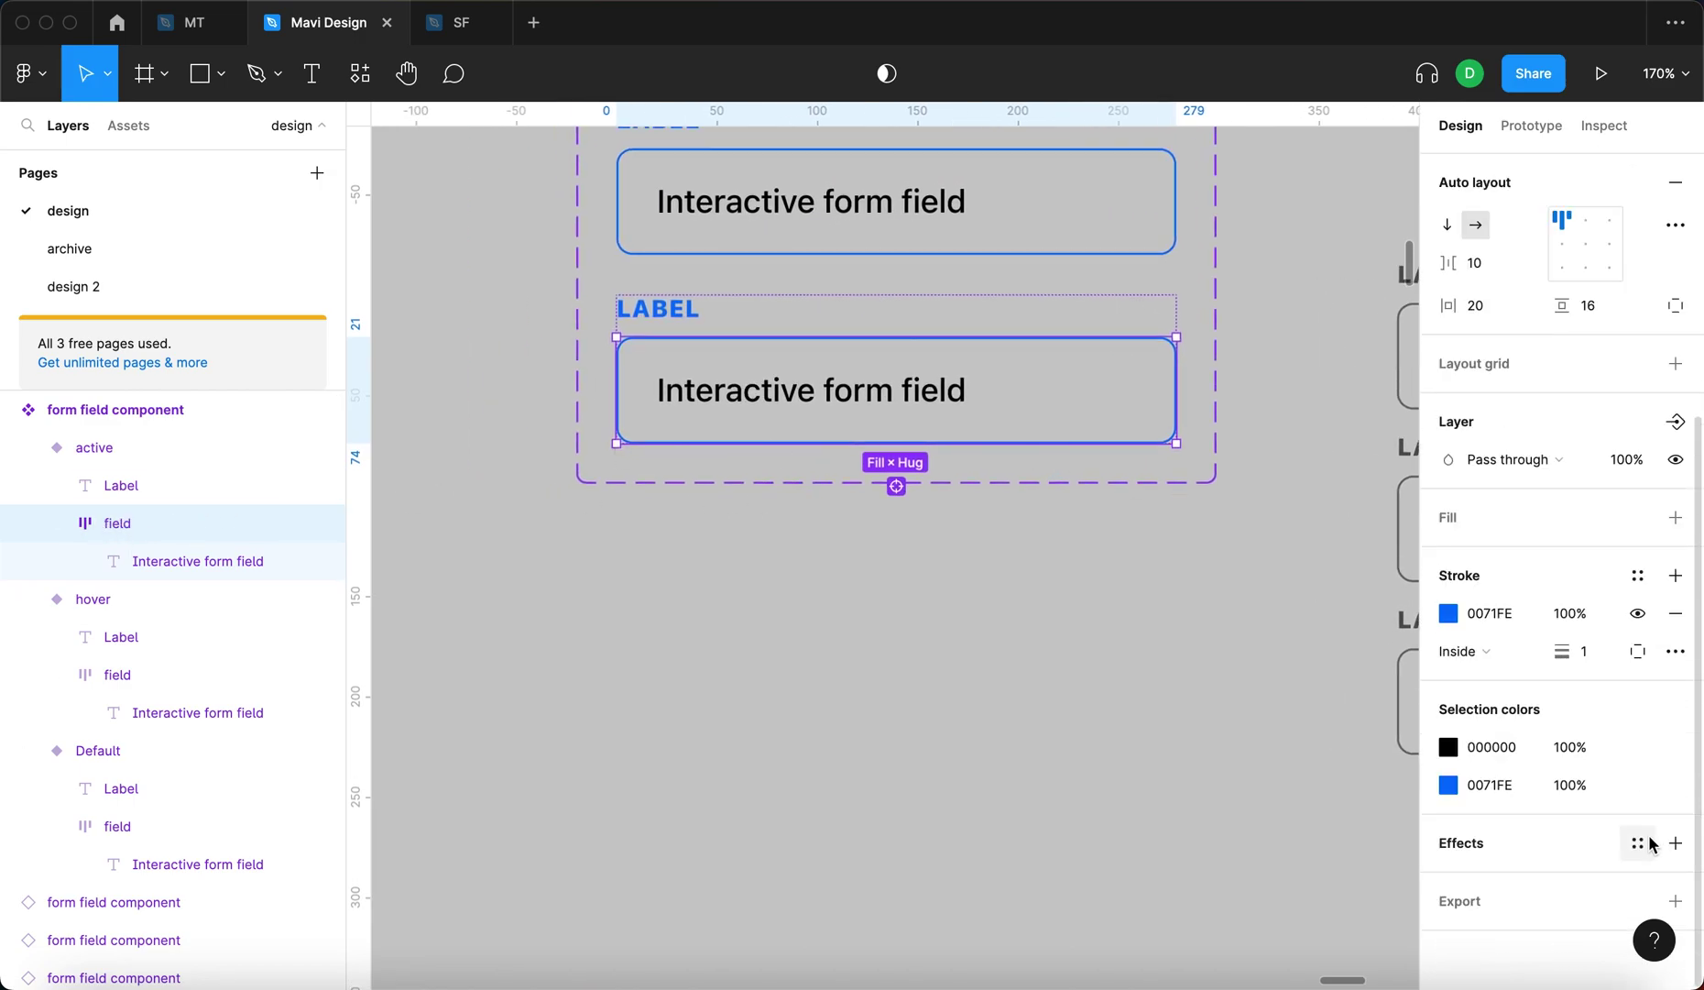
click(1673, 844)
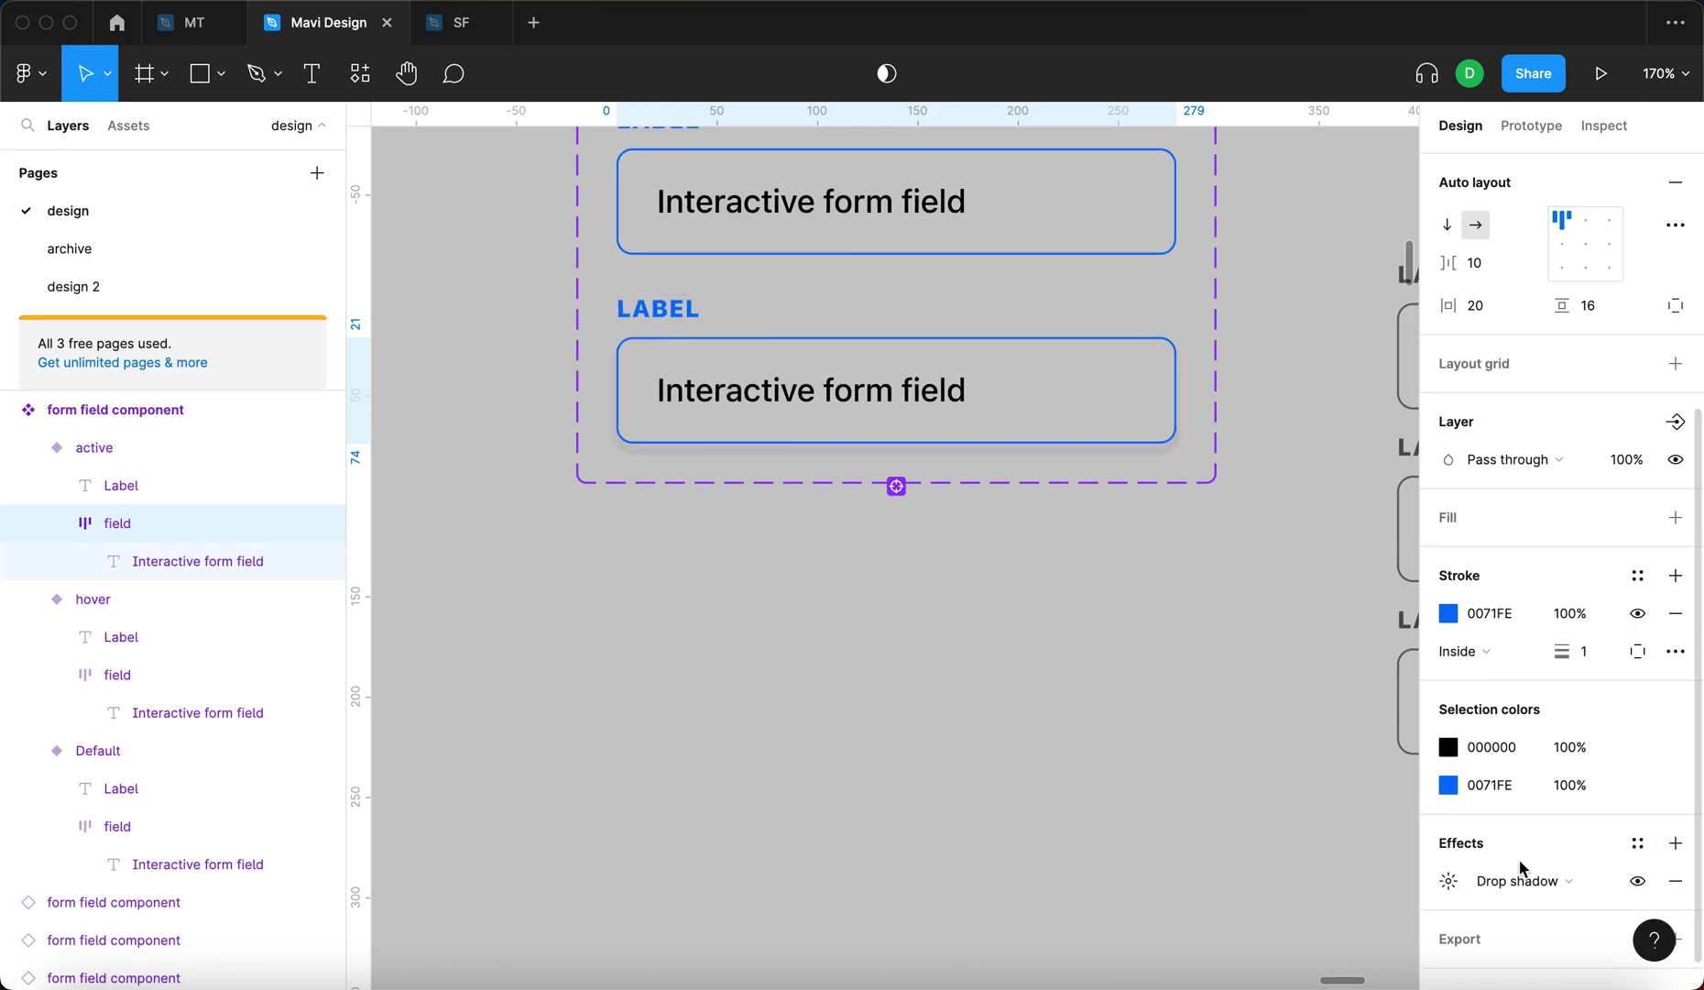
Set the drop shadow's blur to 0
click(1448, 880)
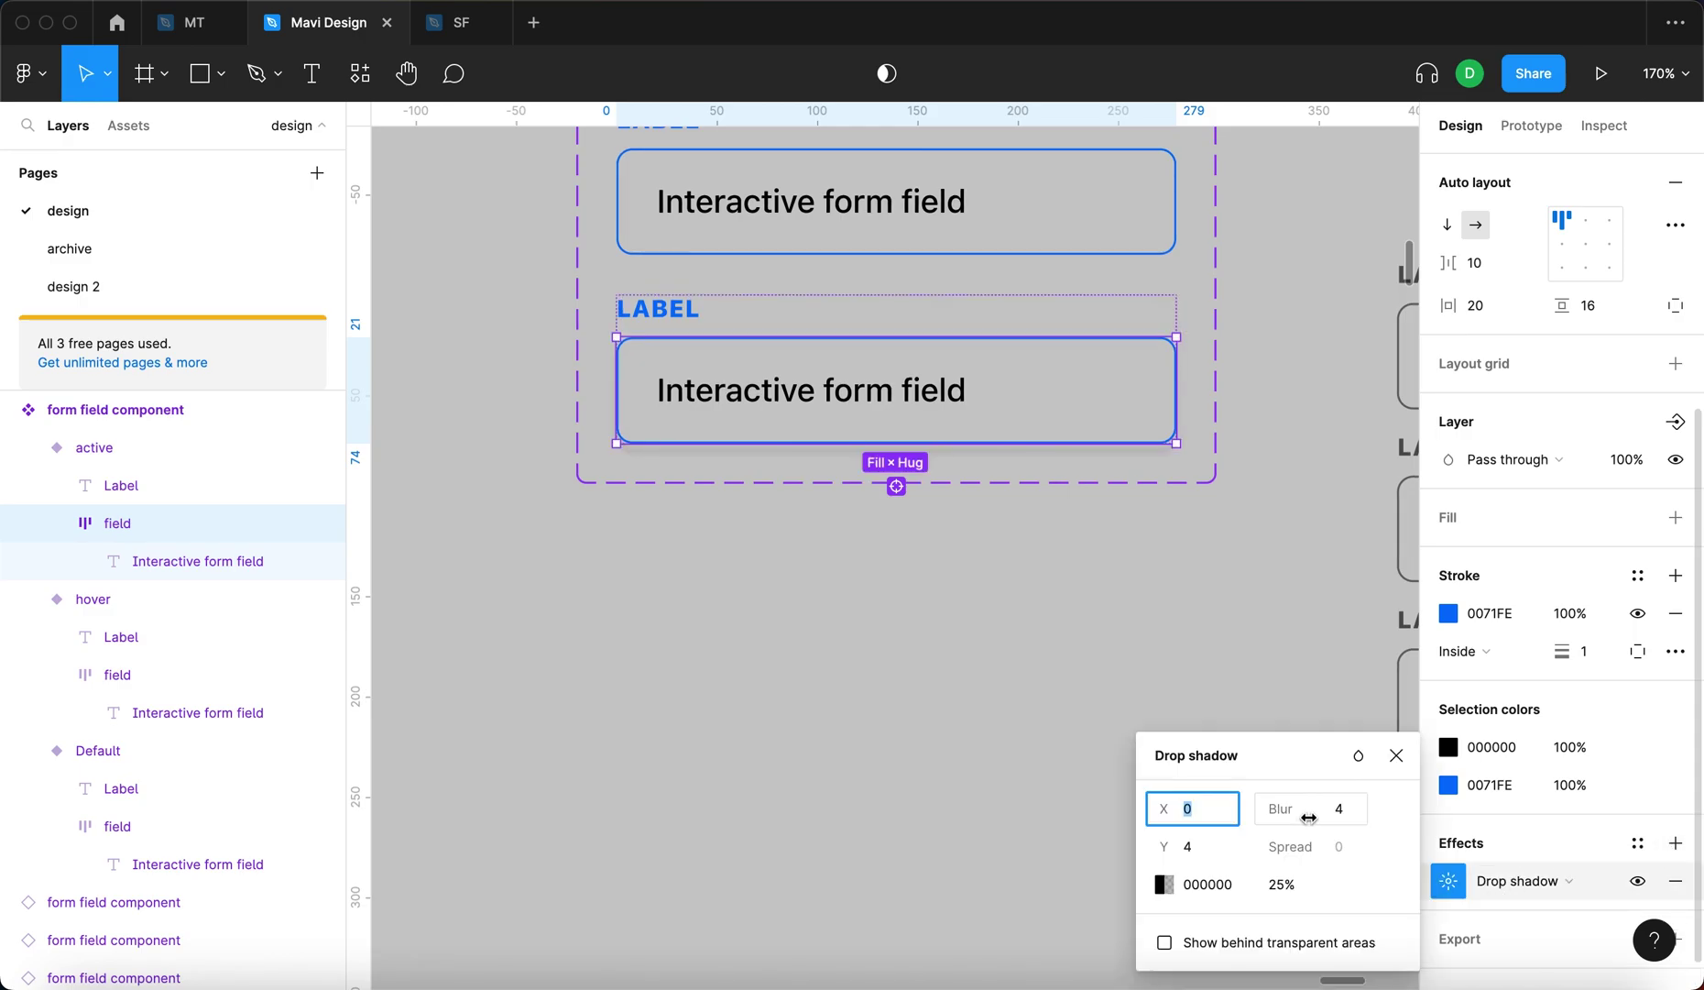
click(1336, 808)
key(Down)
key(Down)
key(Down)
key(Down)
key(Return)
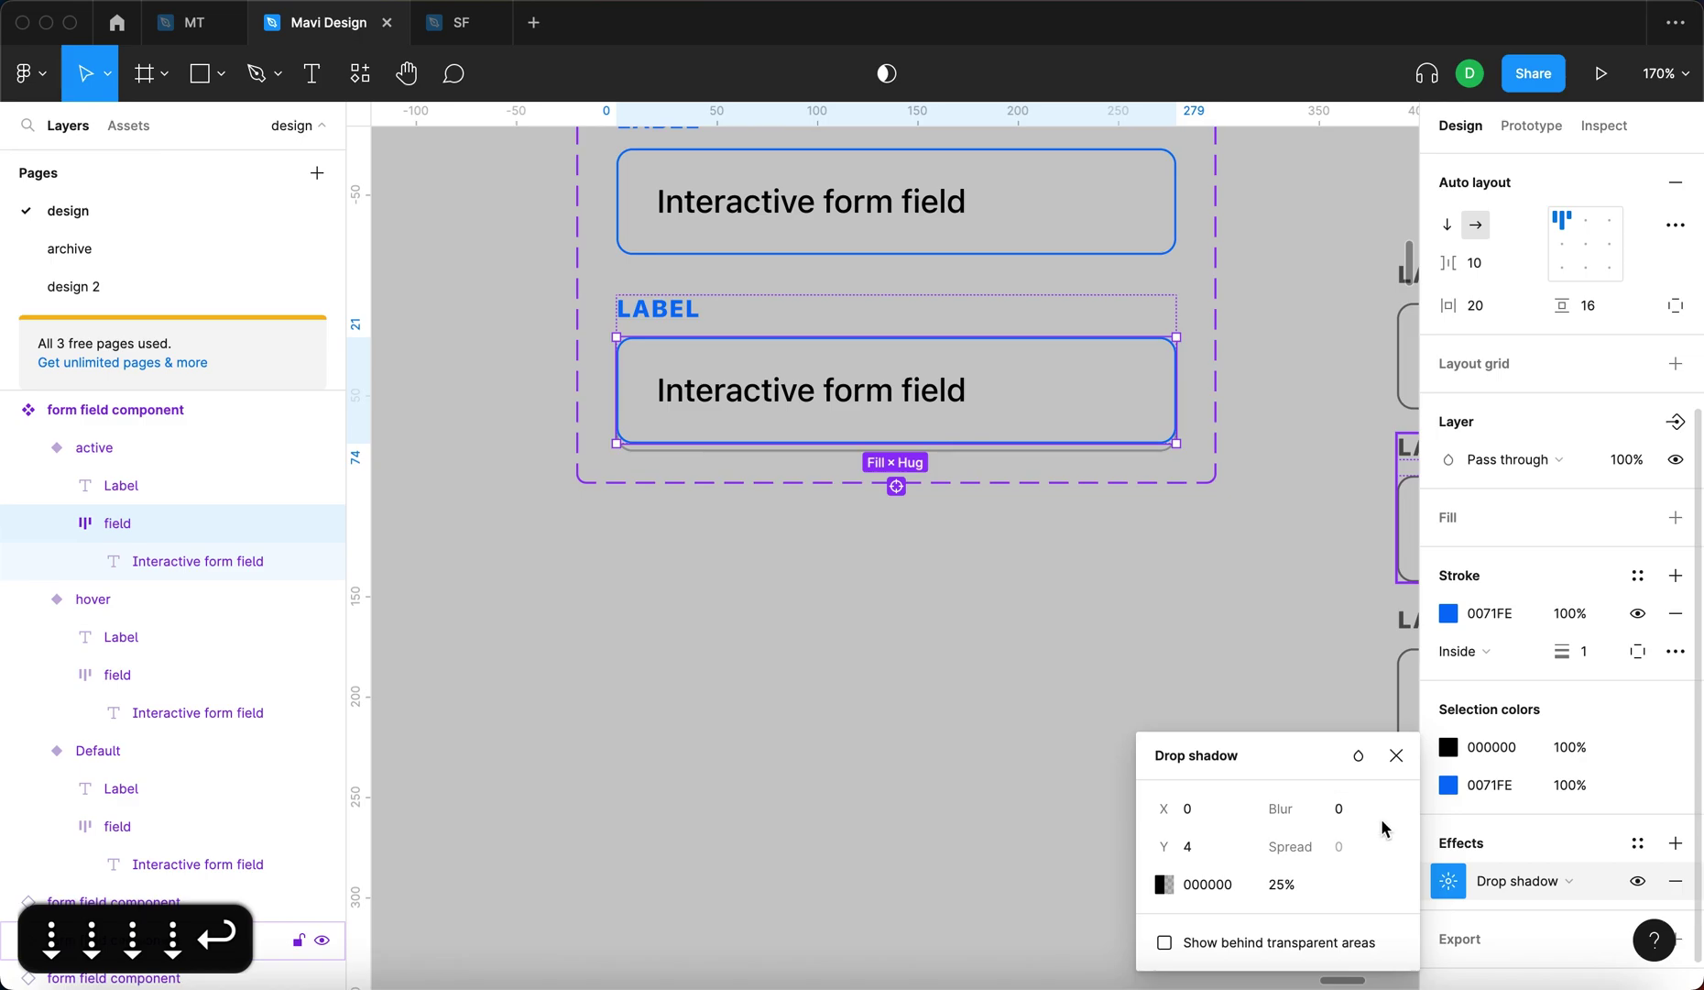
Turn on clip content and add a white fill to the active input box
scroll(1485, 569, up, 5)
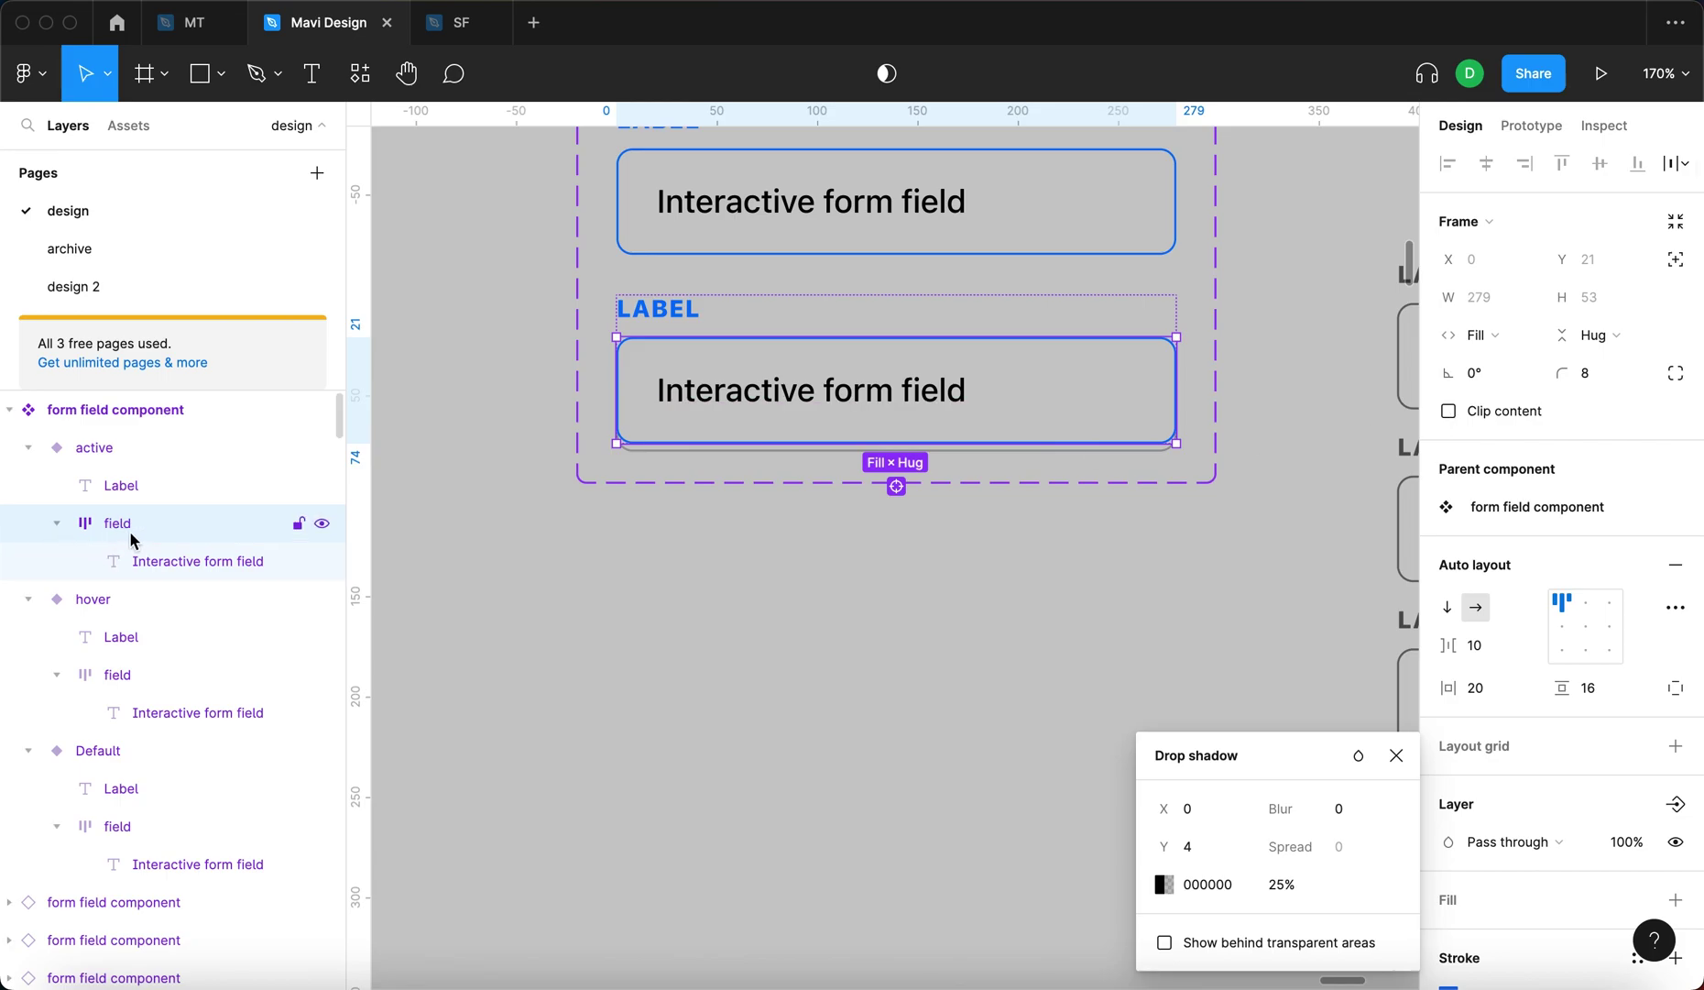
click(1446, 412)
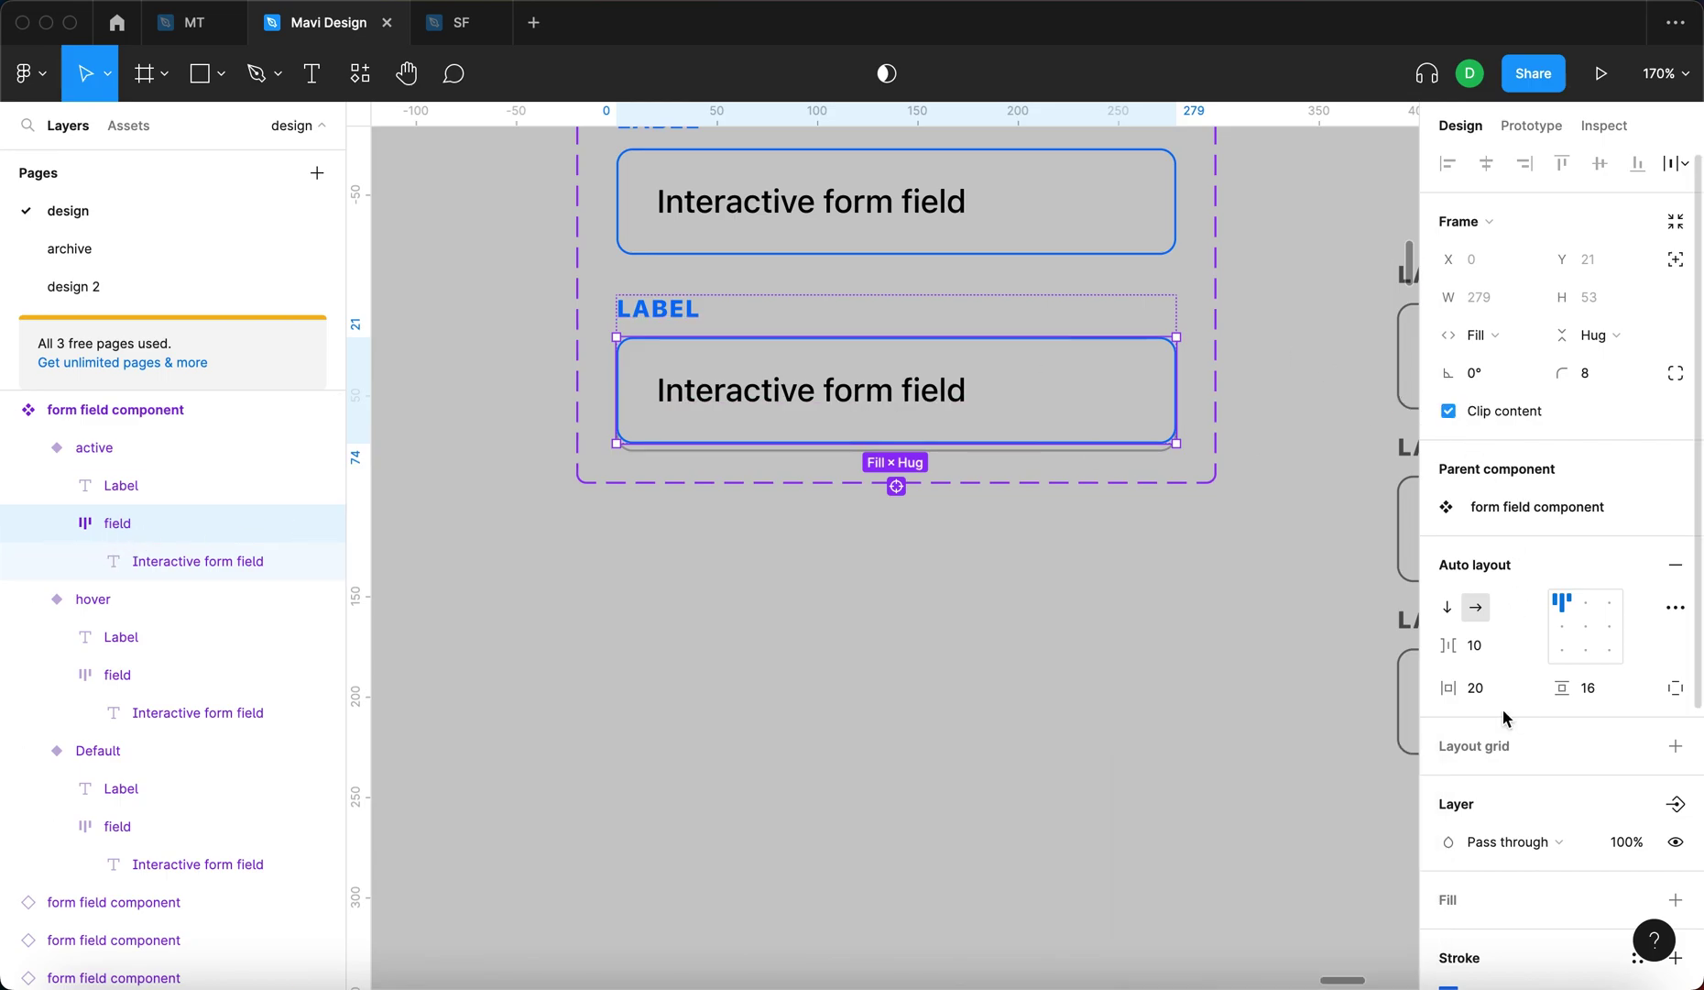
scroll(1521, 829, down, 5)
click(1448, 842)
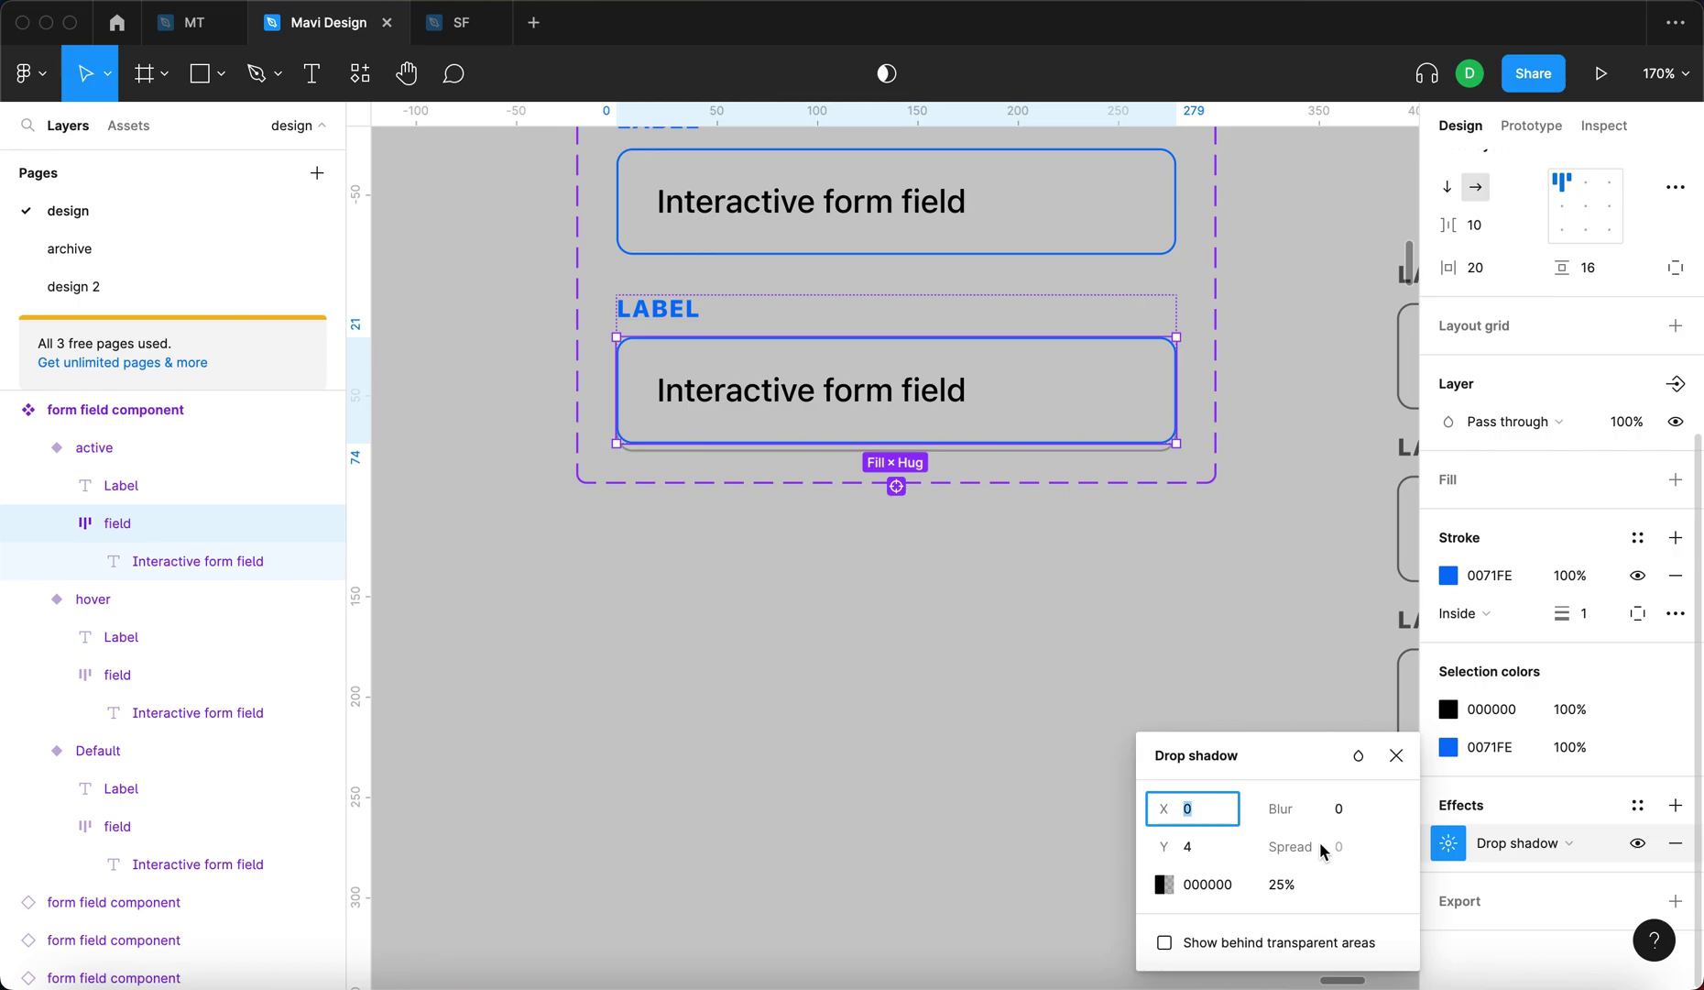
click(1676, 481)
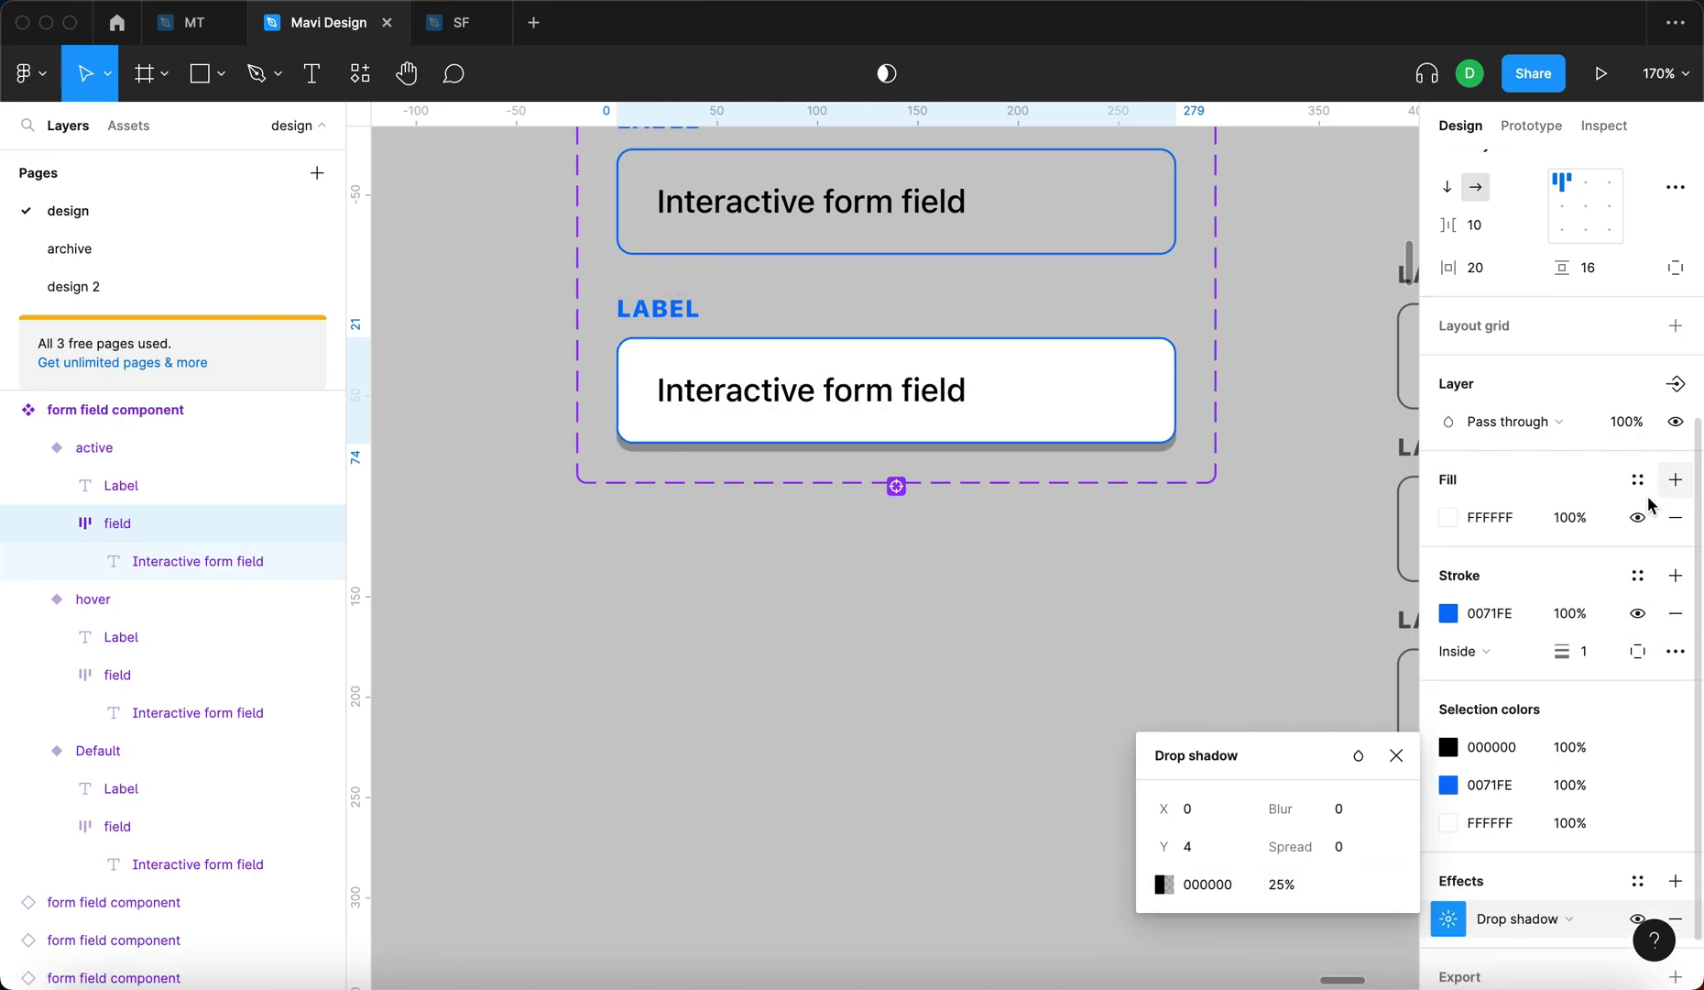
Set the shadow's X and Y offsets to 0 and spread to 3
click(1339, 854)
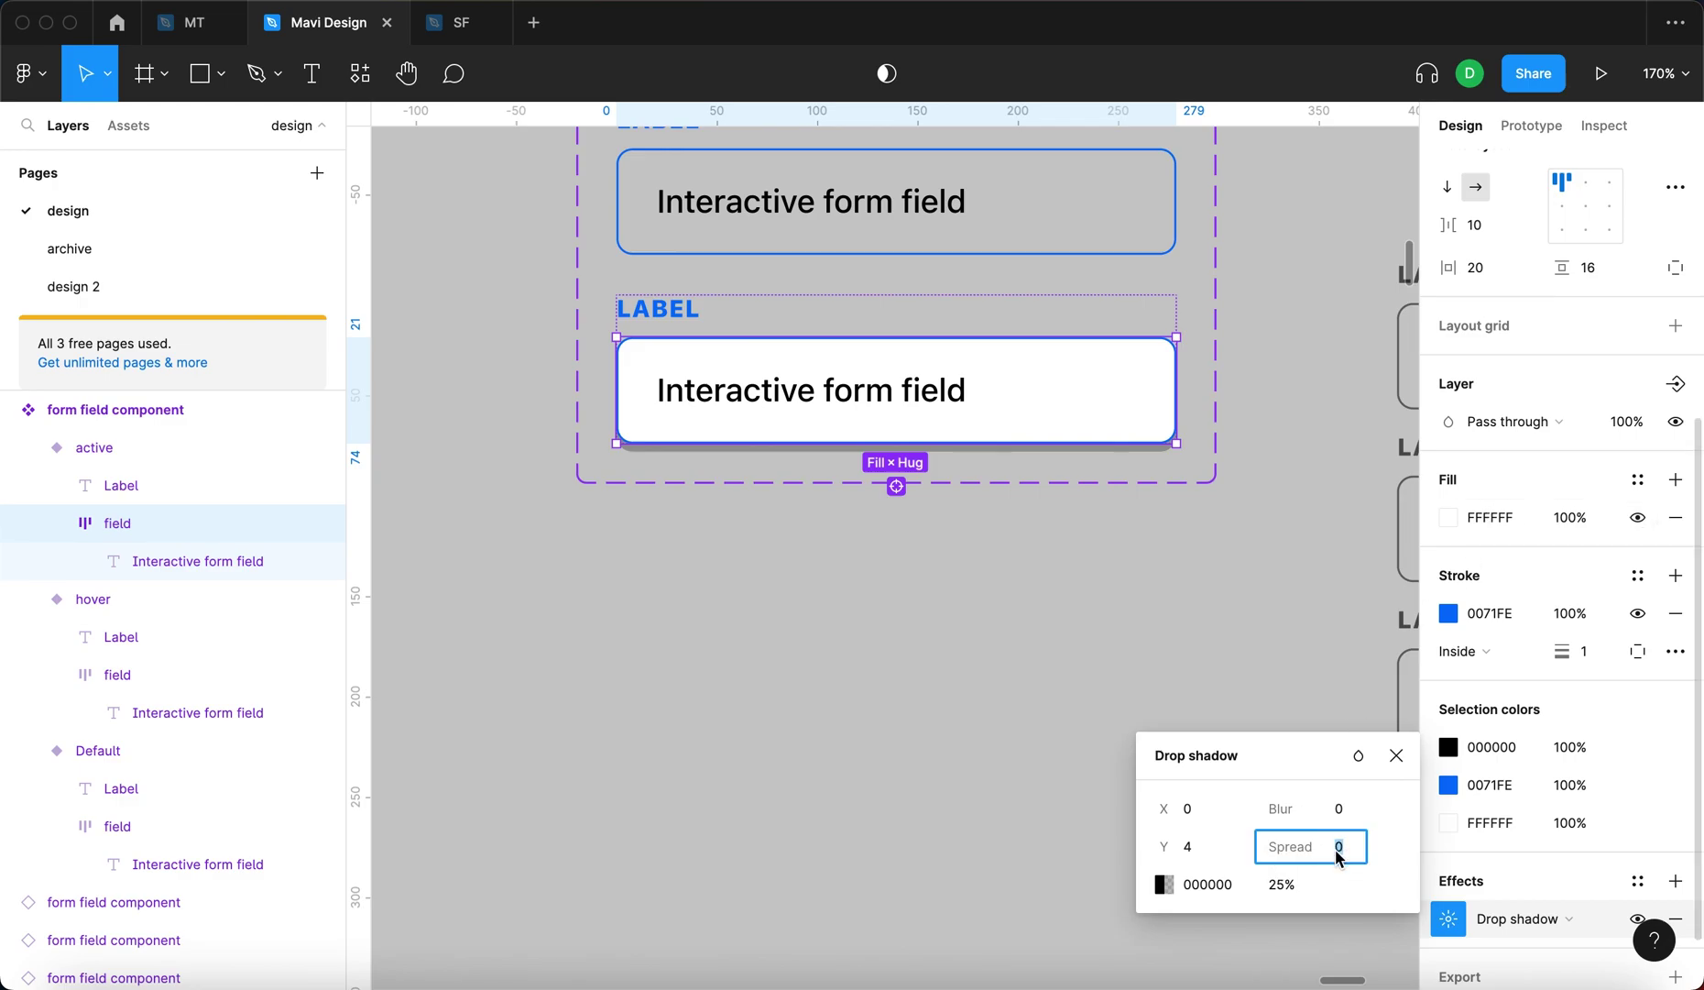
key(Up)
key(Up)
key(Up)
key(Up)
key(Up)
key(Up)
key(Up)
key(Down)
key(Down)
click(1209, 848)
key(Down)
key(Down)
key(Down)
key(Down)
click(1191, 808)
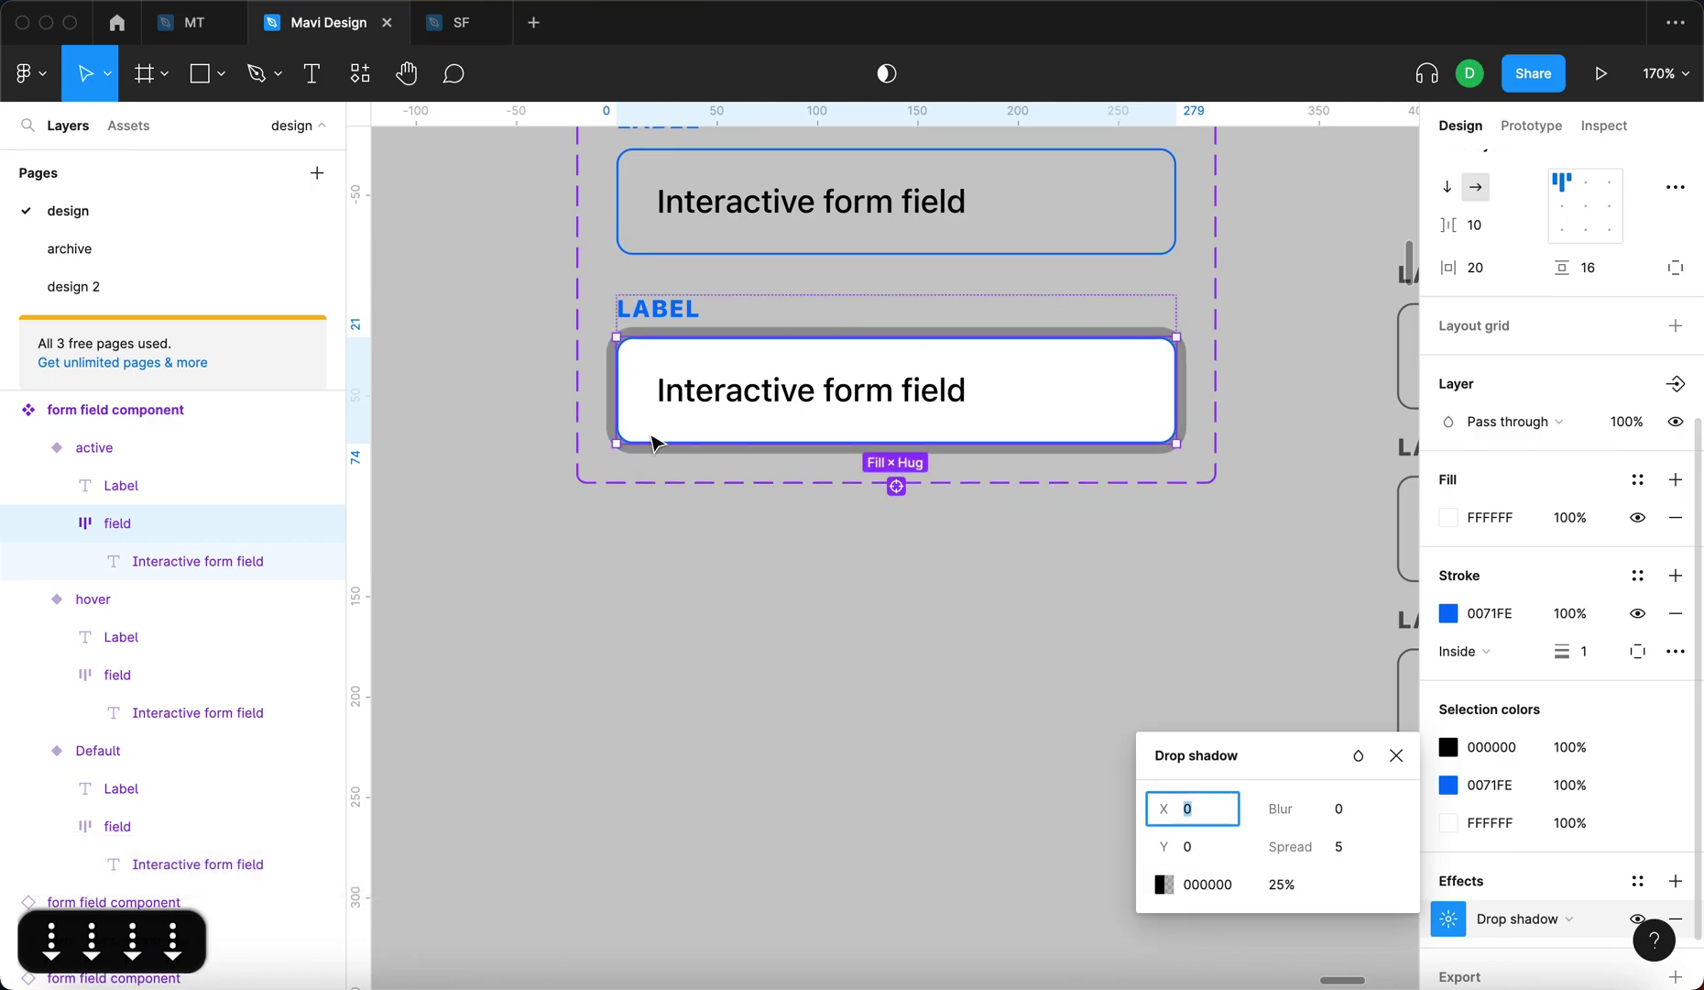
click(1192, 848)
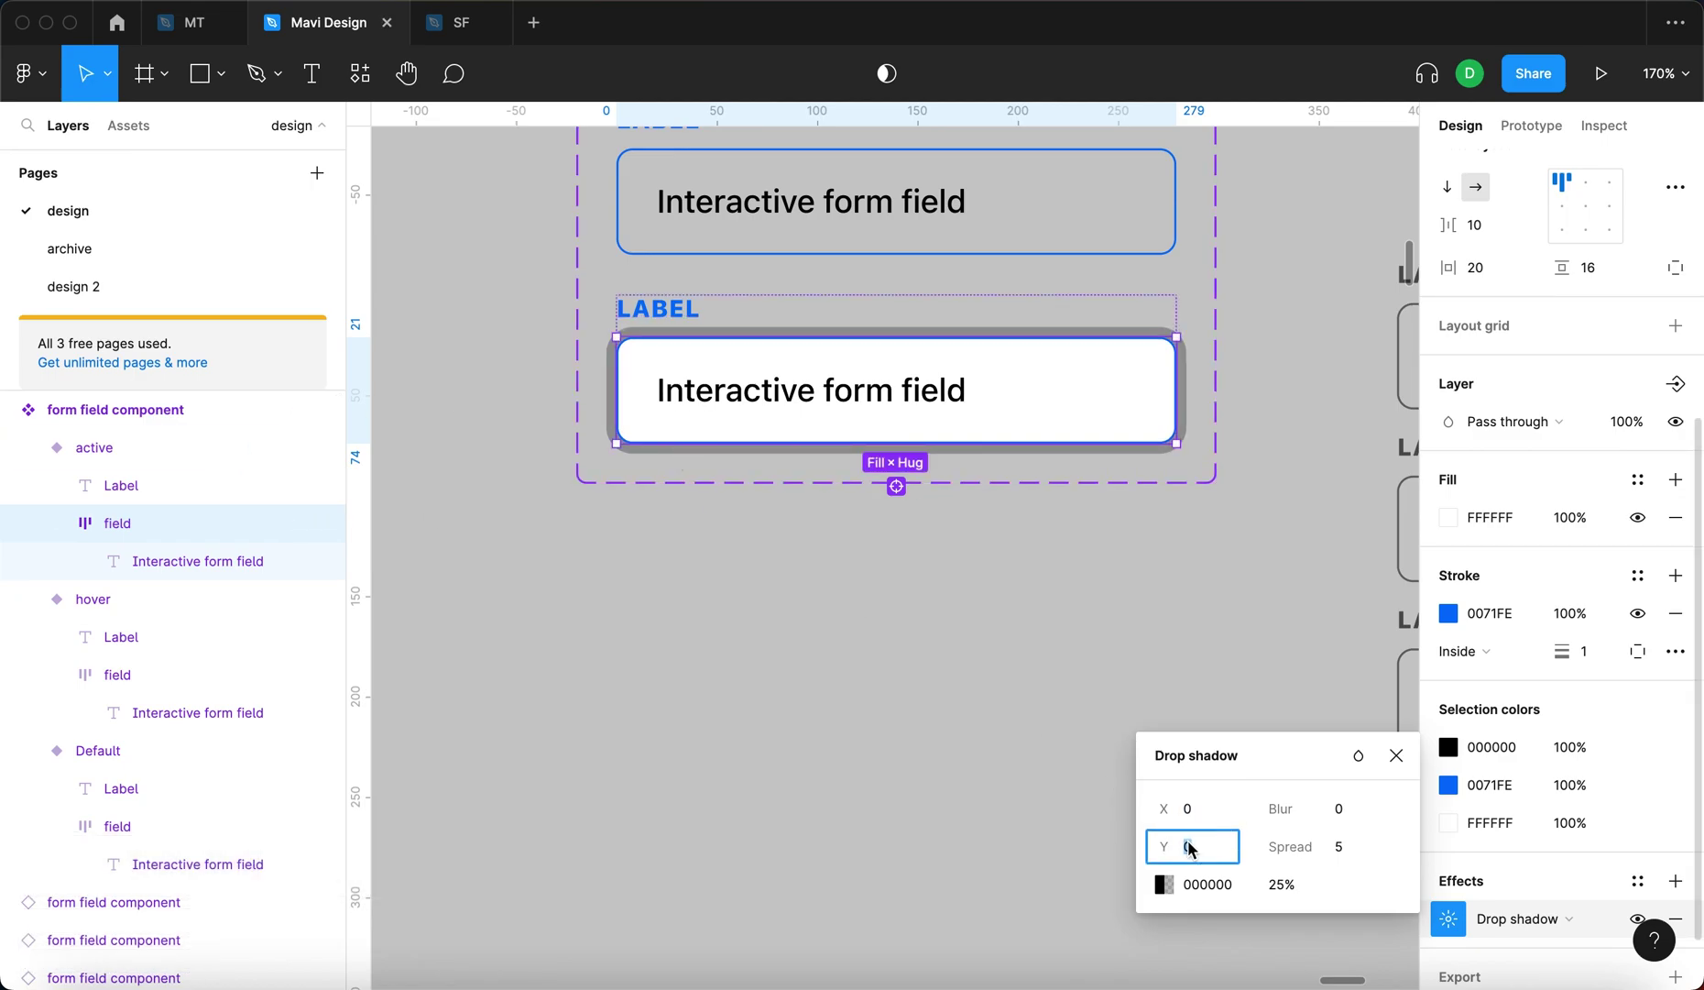
click(1347, 853)
key(Down)
key(Return)
click(1338, 846)
key(Up)
key(Up)
key(Return)
key(Down)
key(Down)
key(Down)
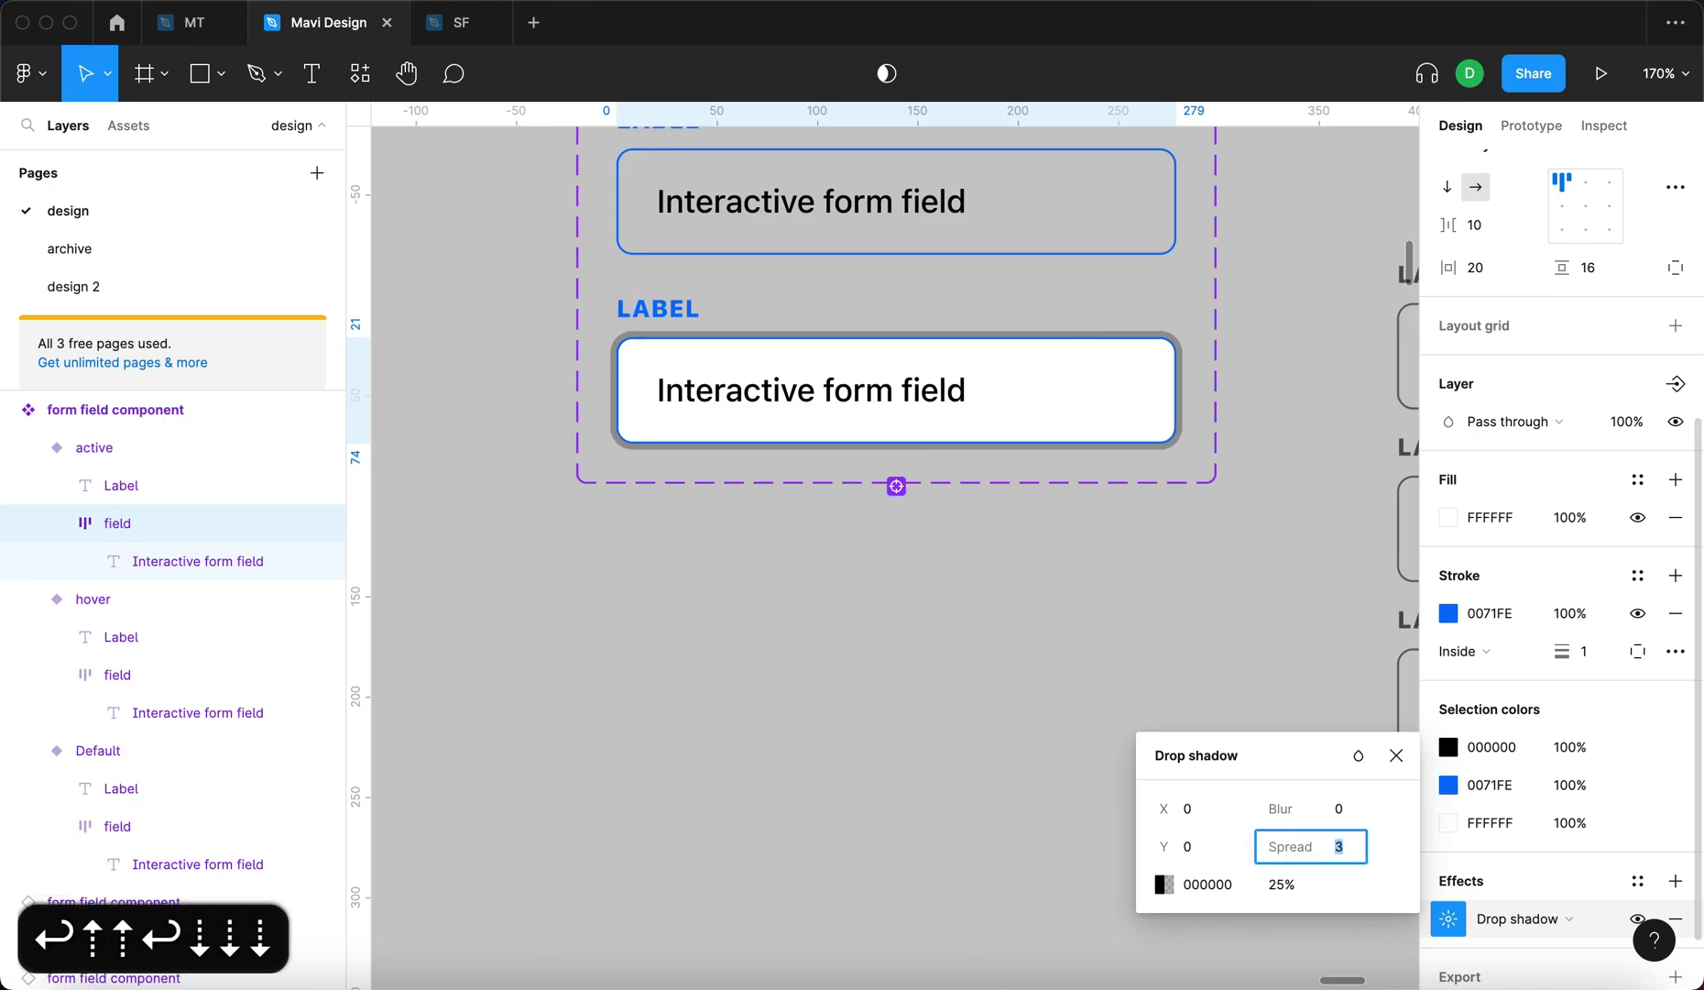
key(Return)
Colour the shadow with the border's blue 0071FE at about 24% opacity
scroll(623, 472, up, 3)
click(1159, 884)
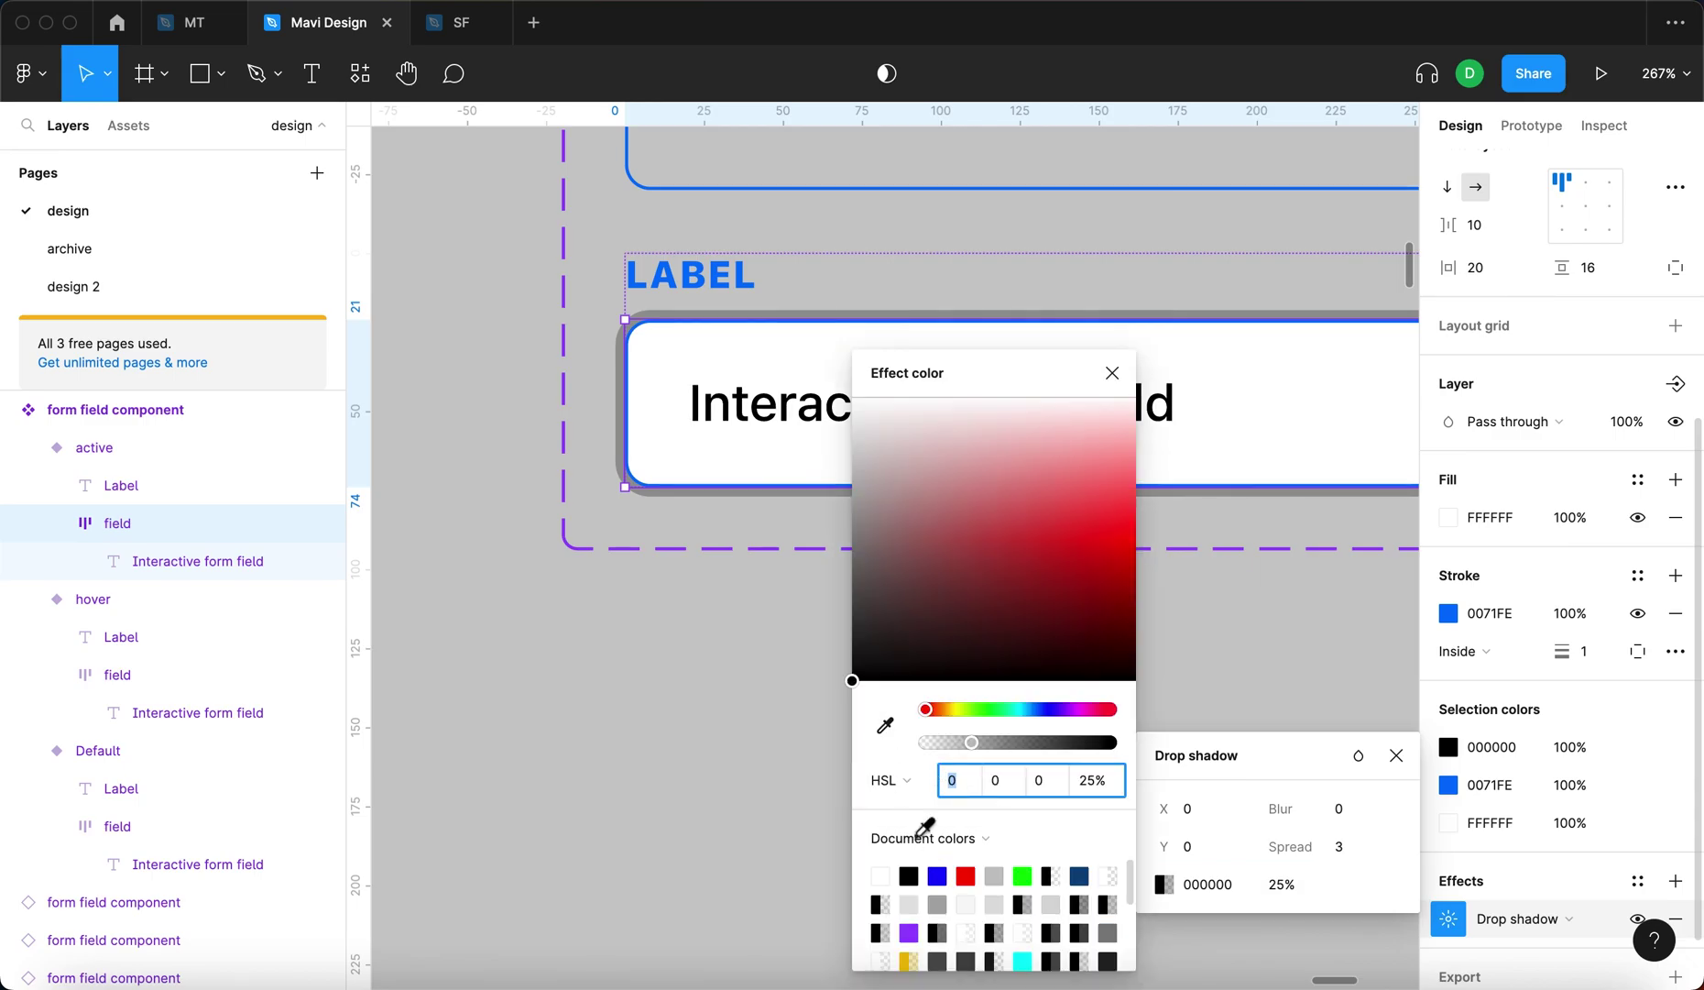
click(885, 725)
click(734, 410)
scroll(733, 440, right, 3)
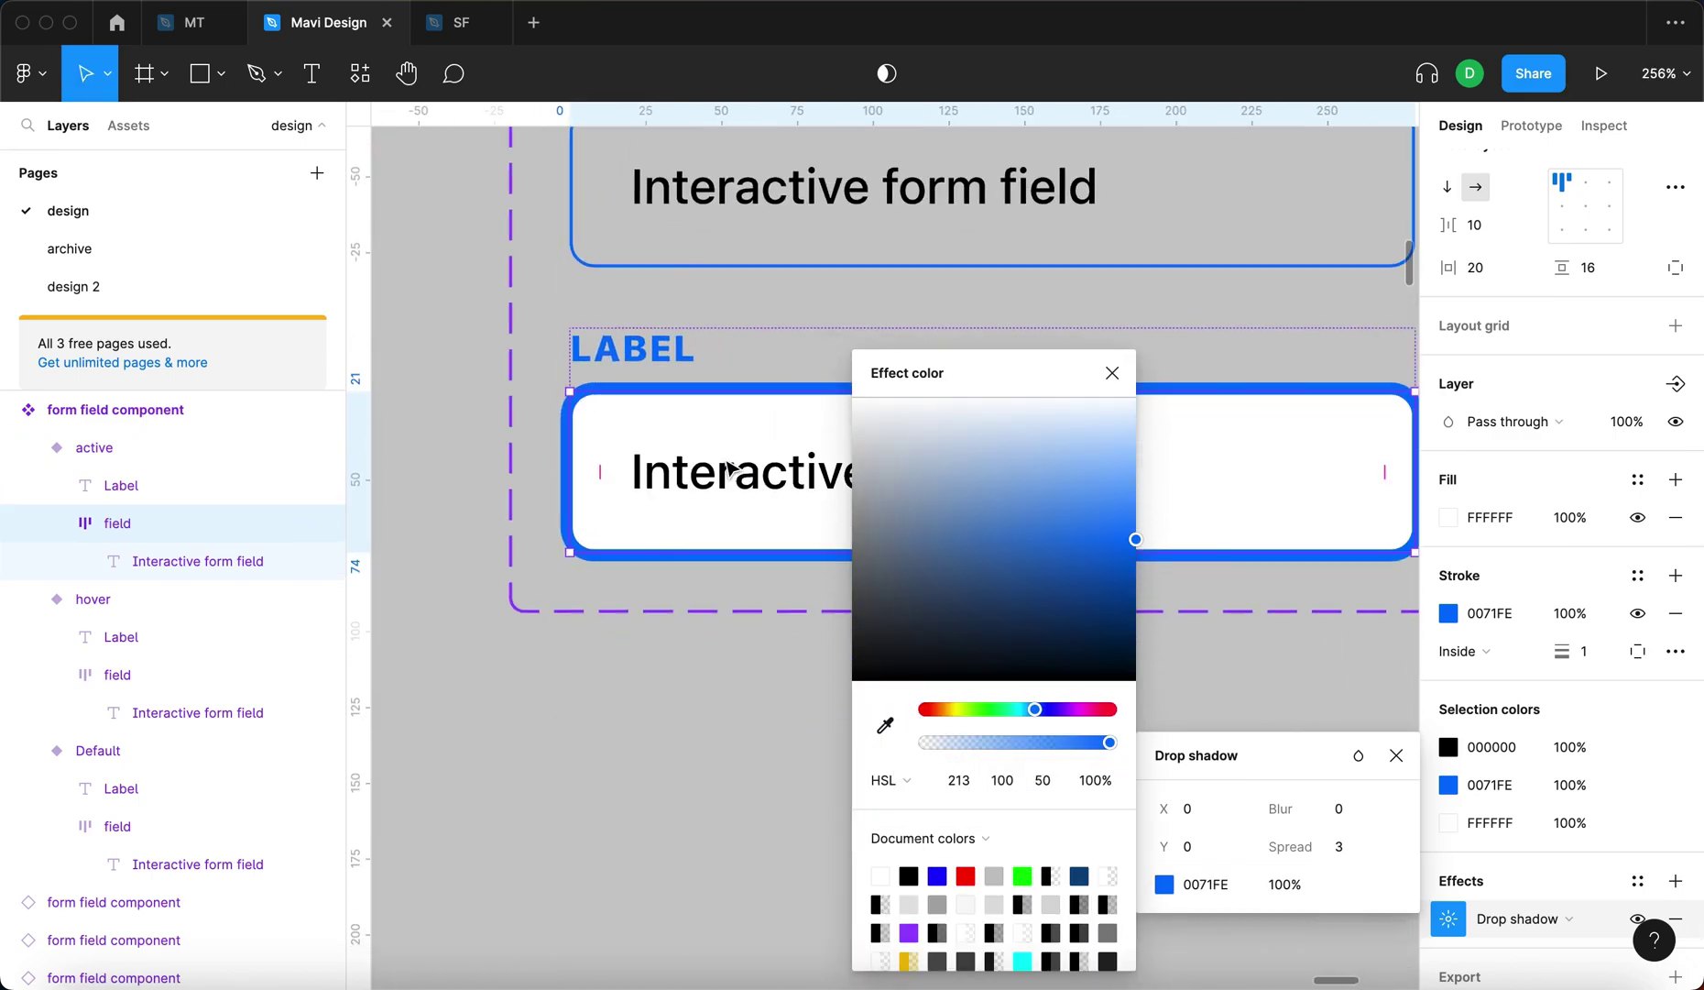
drag(1107, 744, 980, 751)
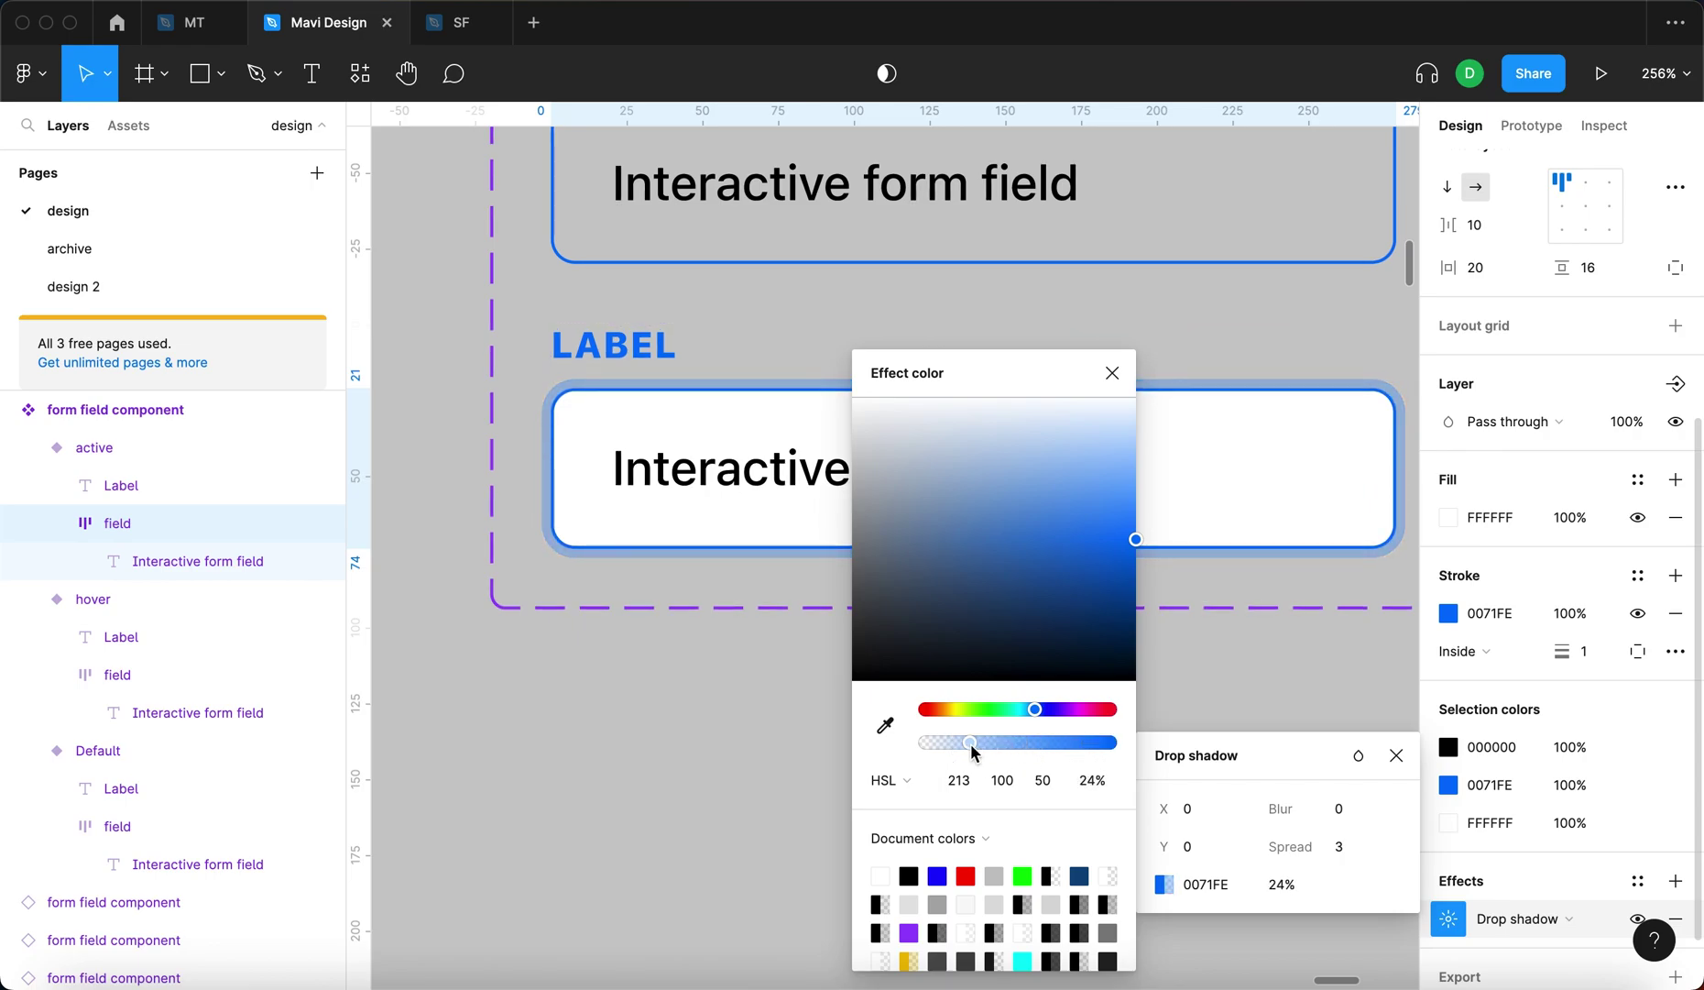
key(Escape)
scroll(887, 779, down, 5)
scroll(887, 778, left, 2)
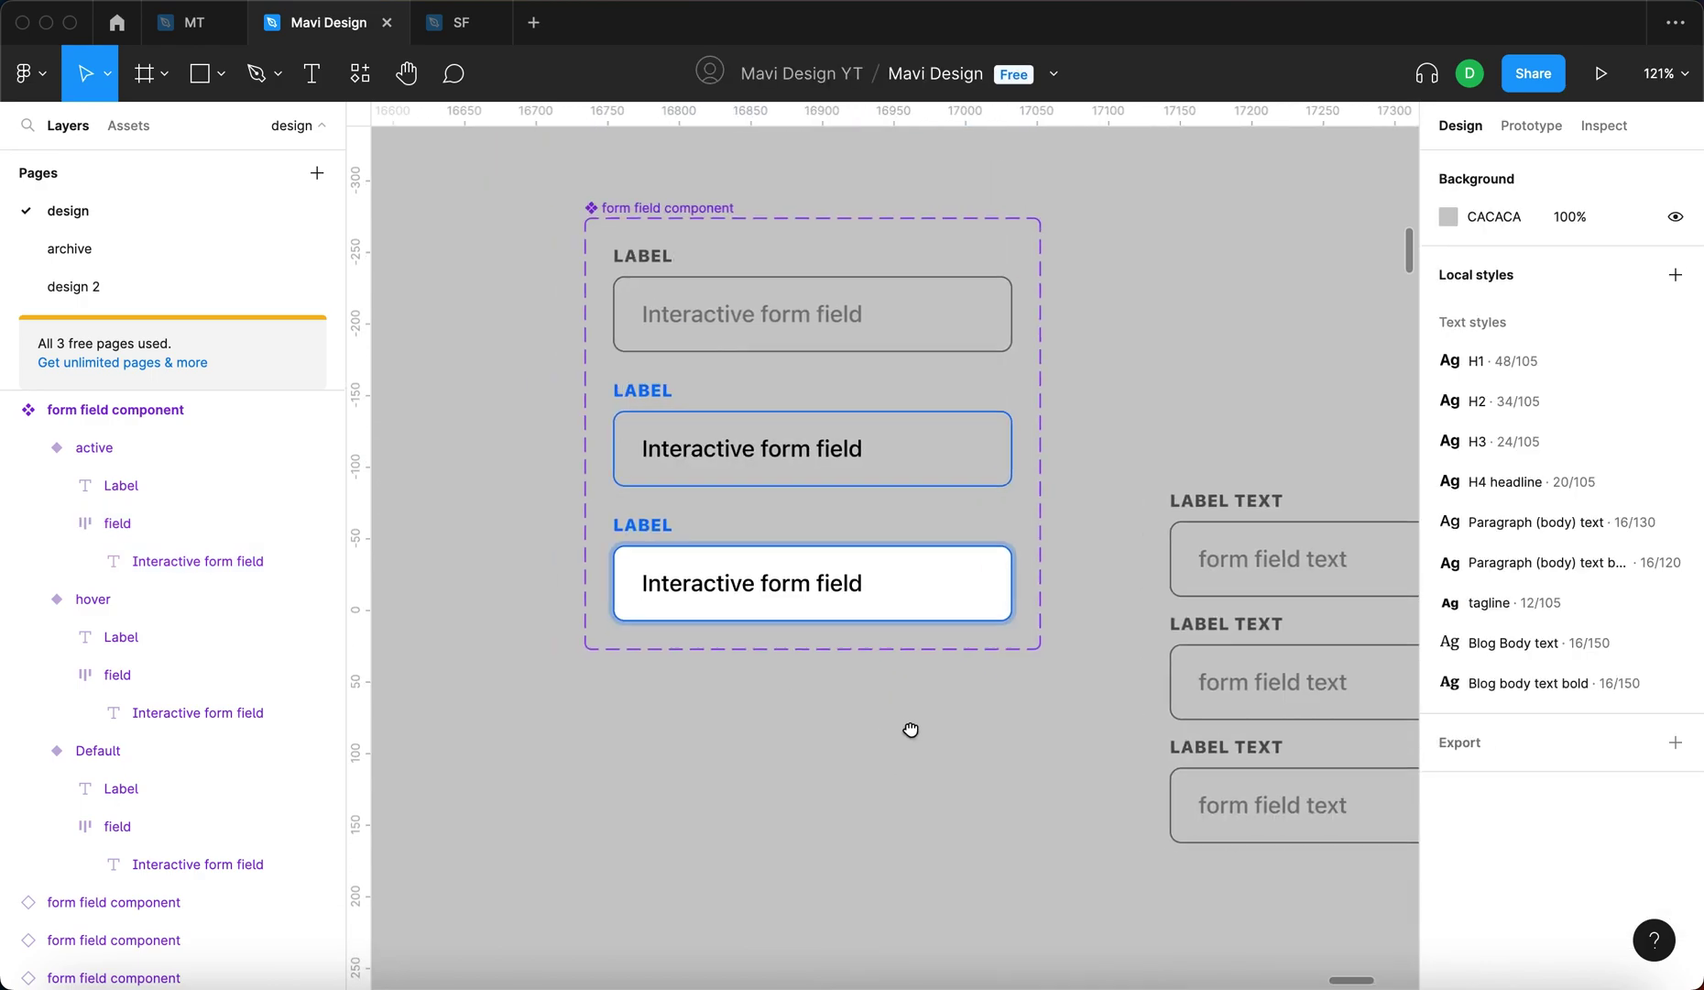
click(700, 343)
click(939, 574)
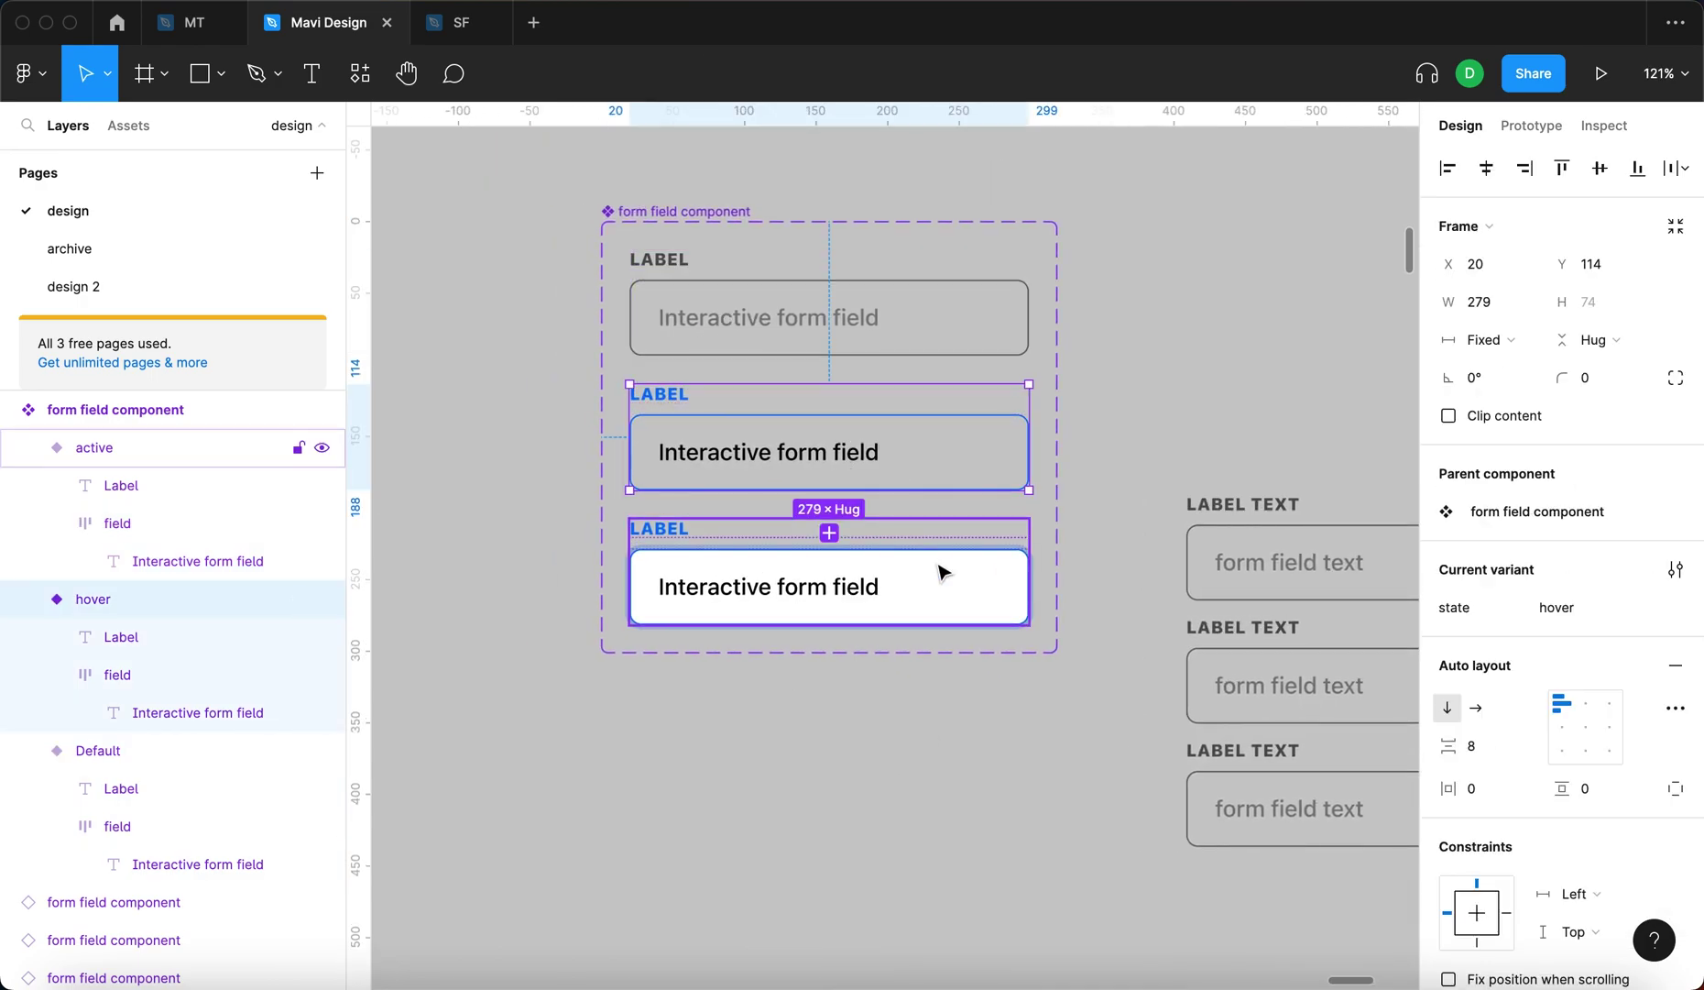
click(1156, 360)
click(994, 325)
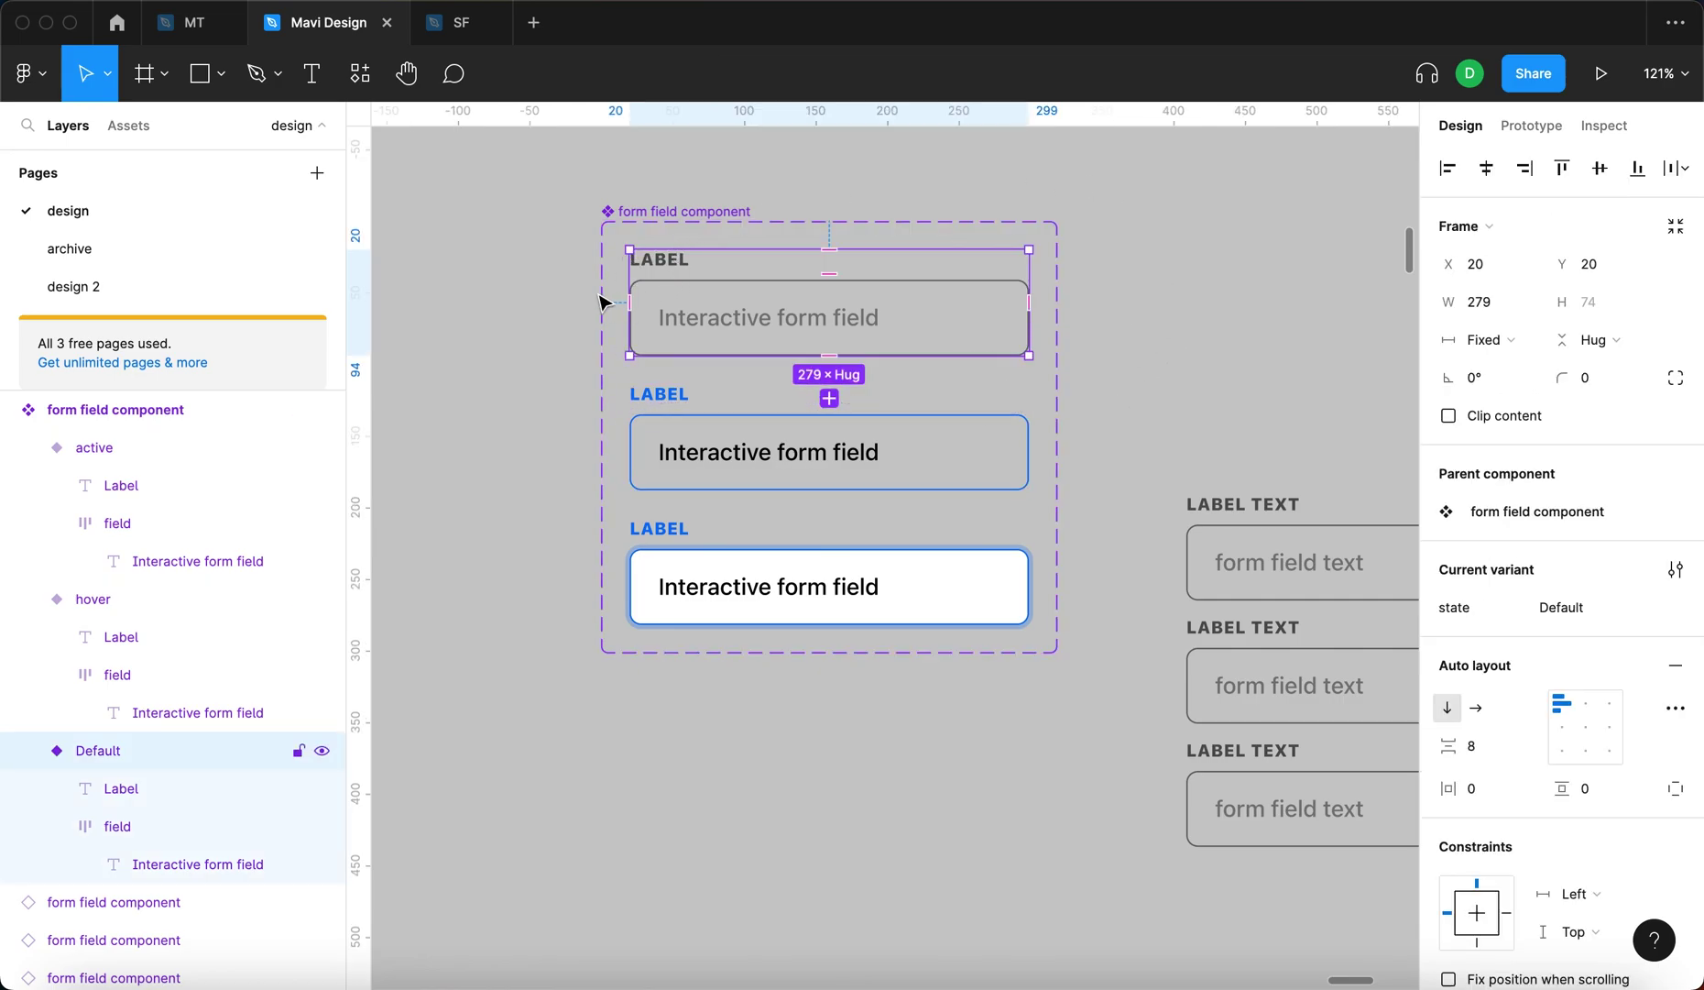
click(953, 603)
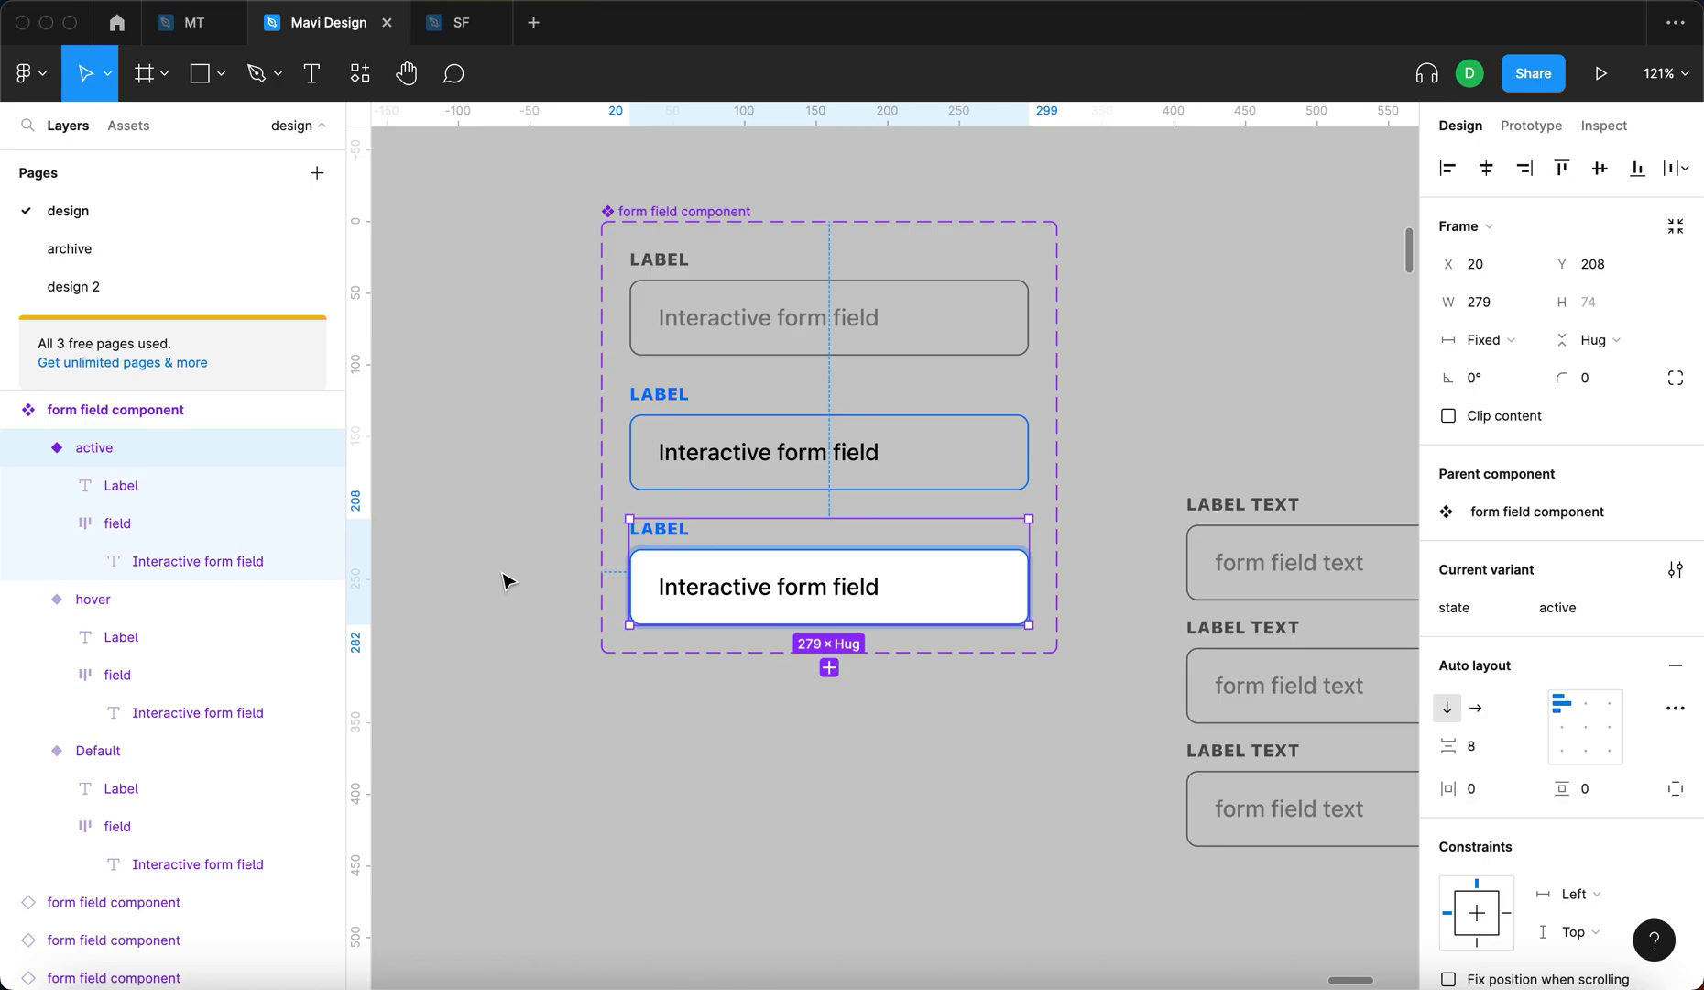
click(712, 311)
click(646, 454)
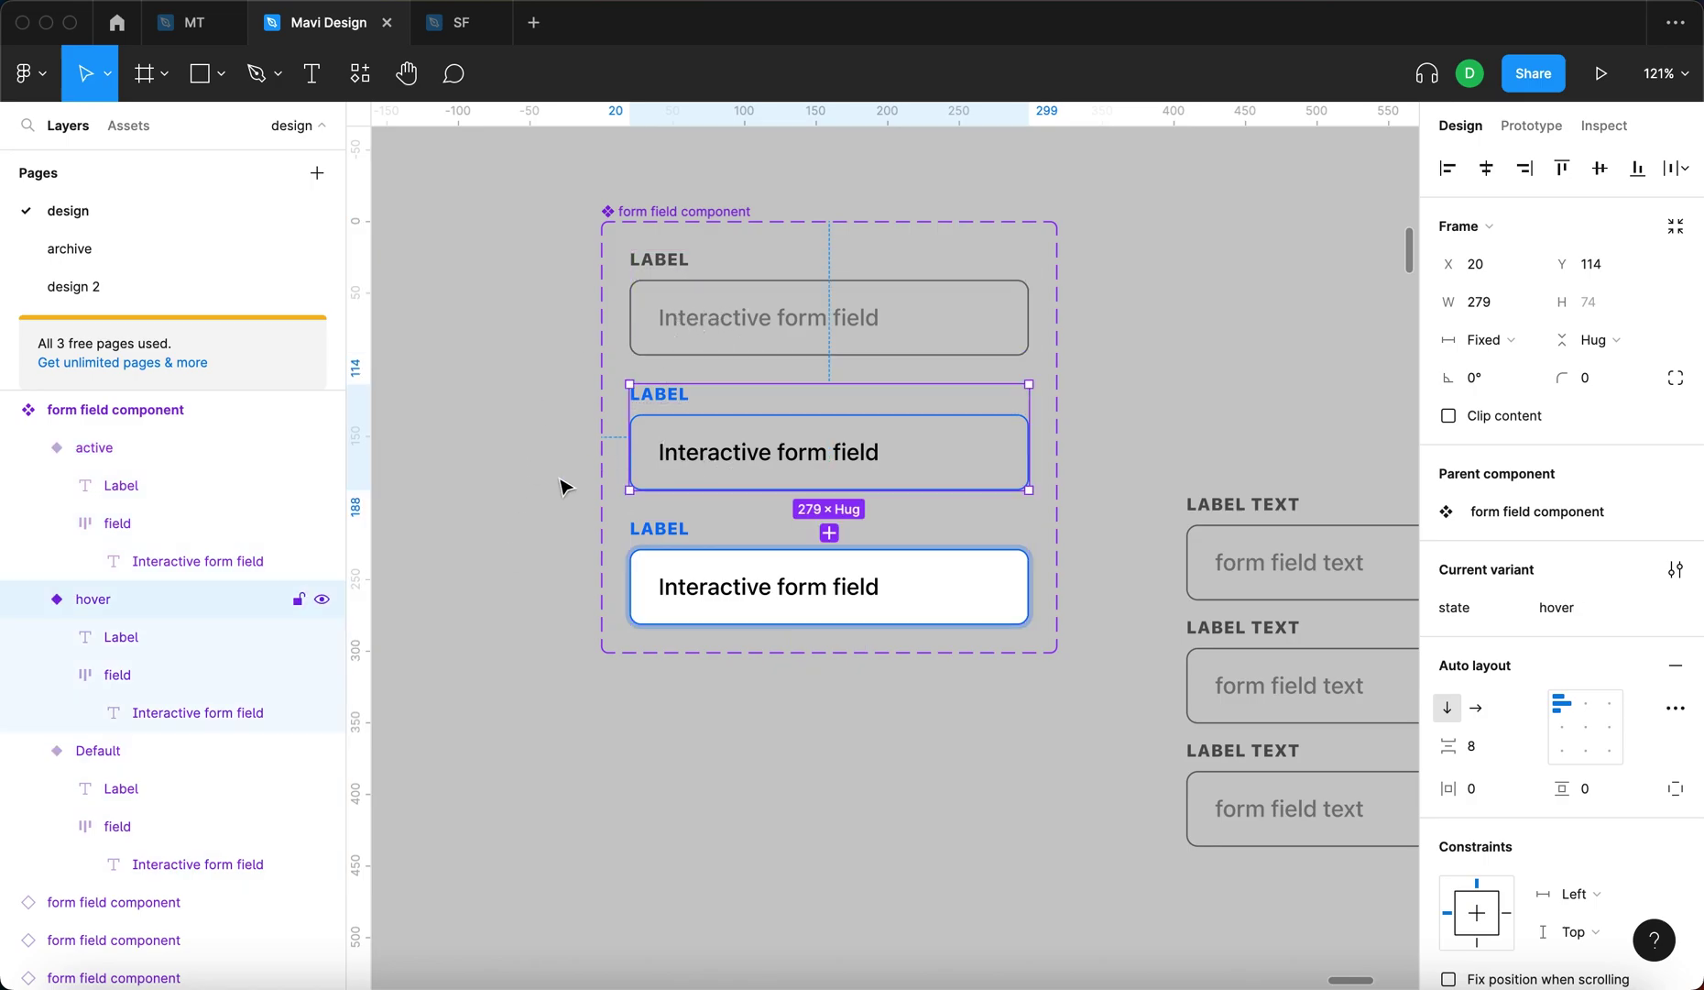
click(685, 592)
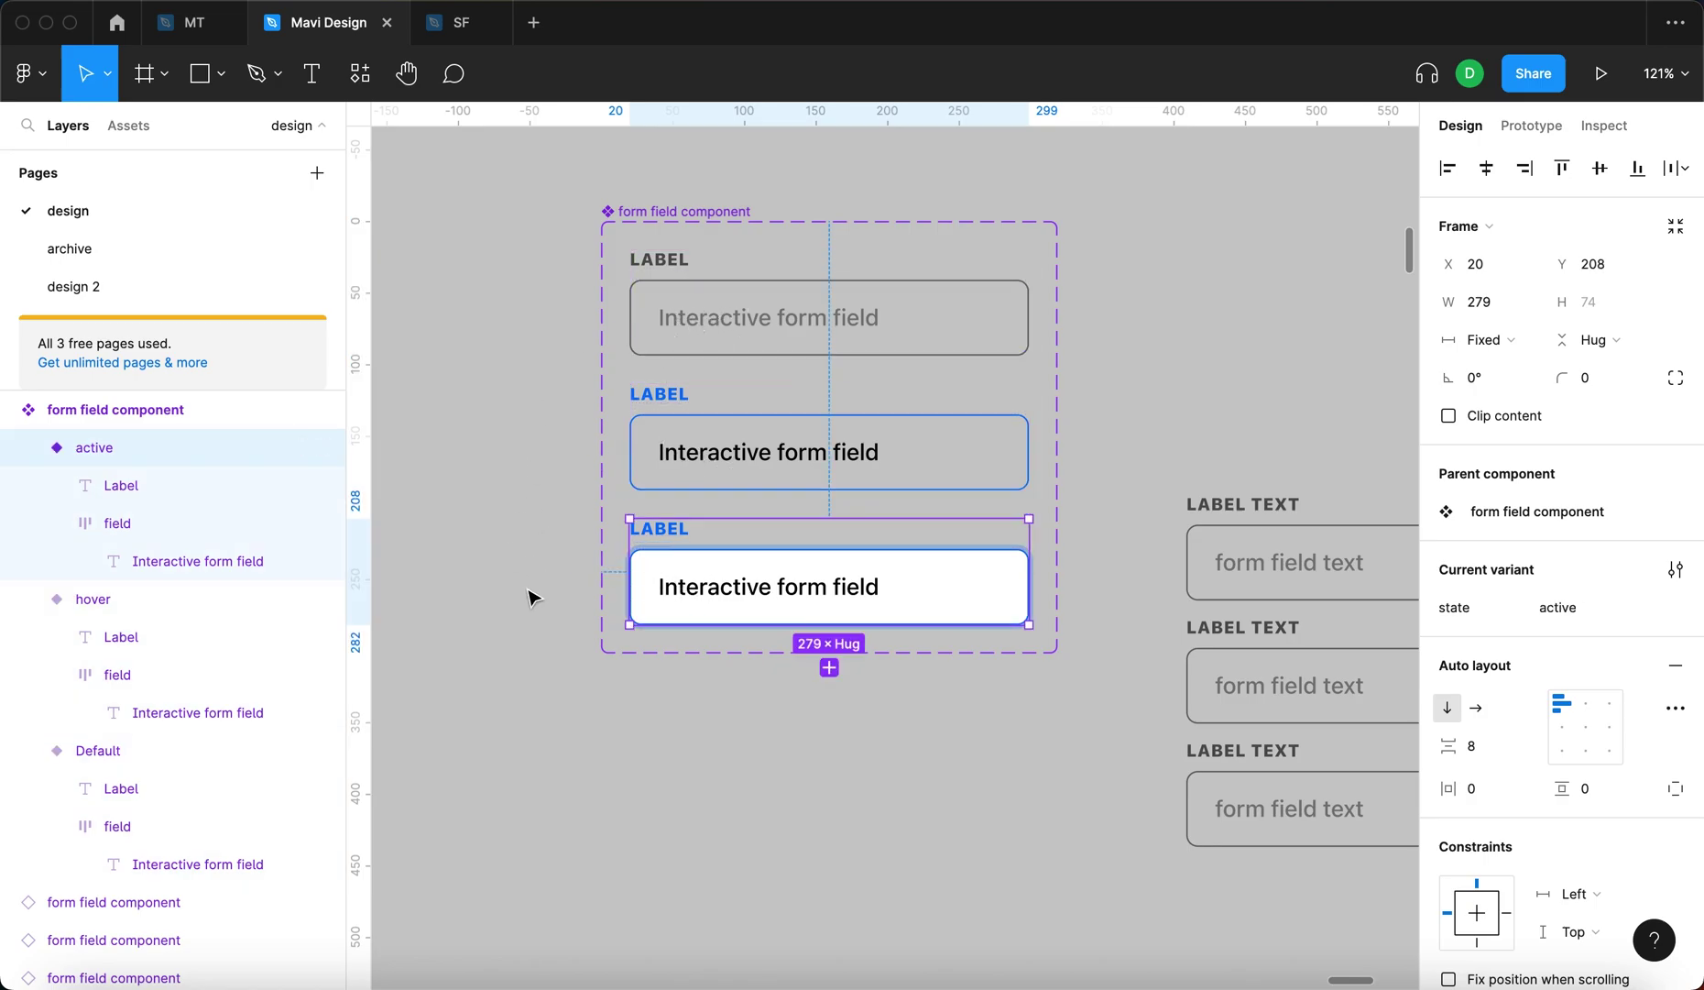
click(688, 339)
click(658, 474)
click(692, 594)
scroll(761, 513, right, 1)
scroll(761, 513, down, 1)
click(818, 427)
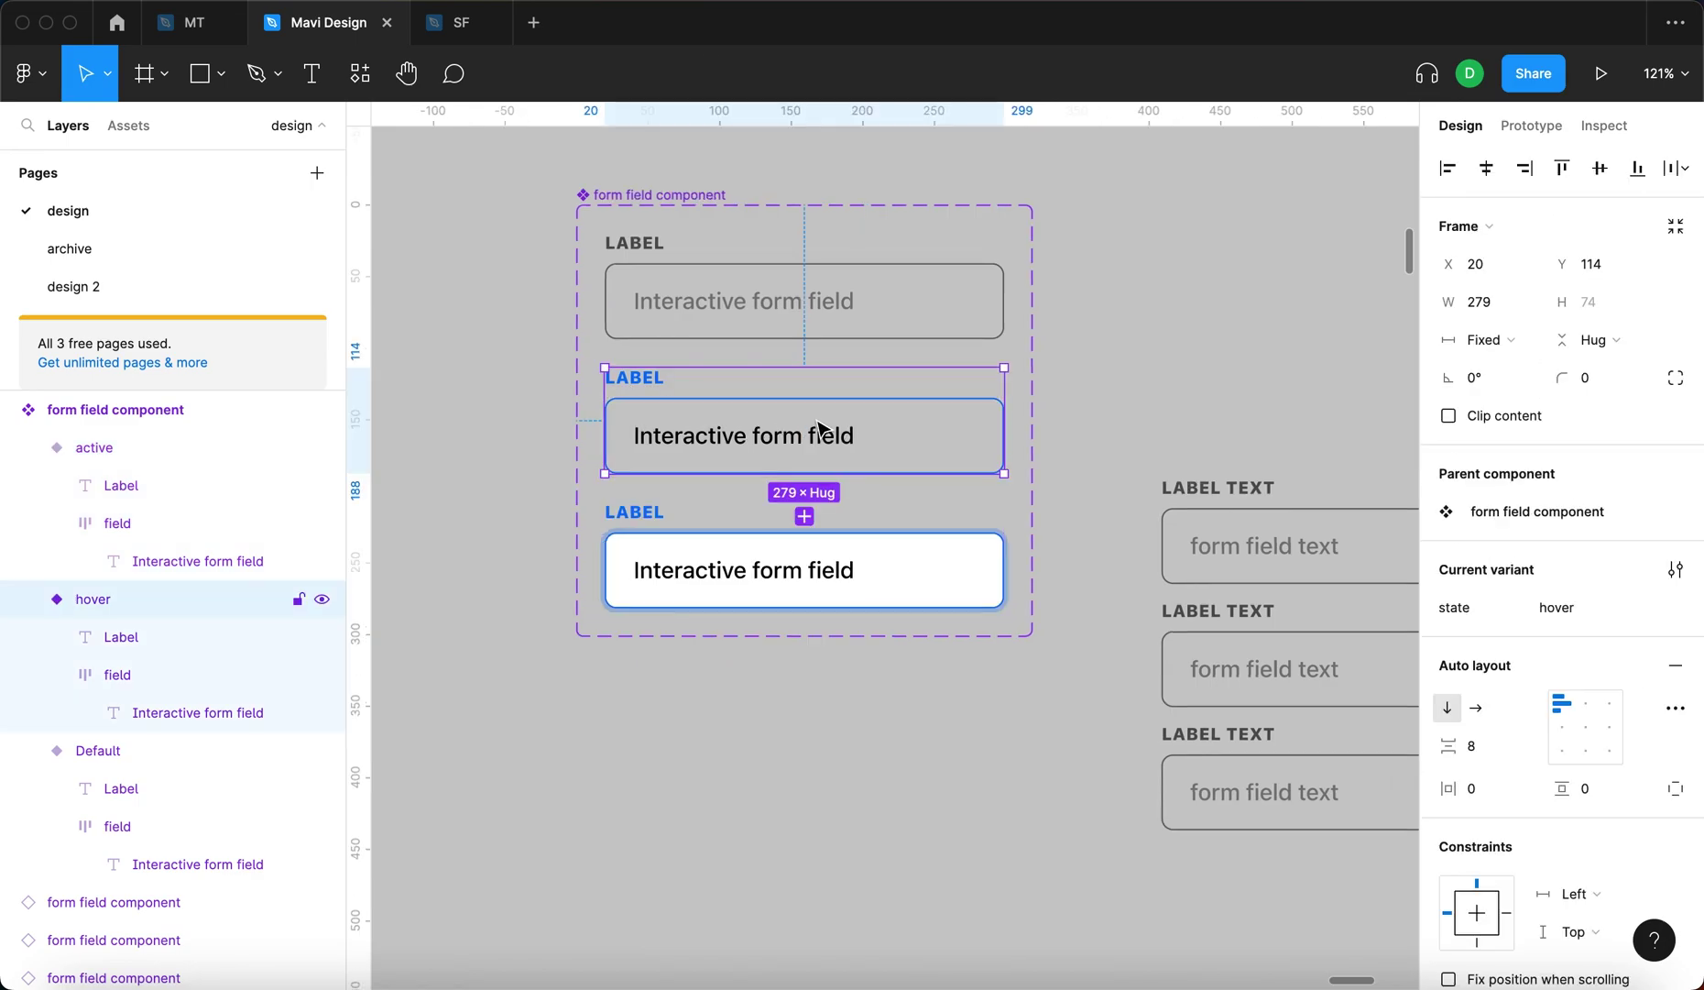
click(1171, 393)
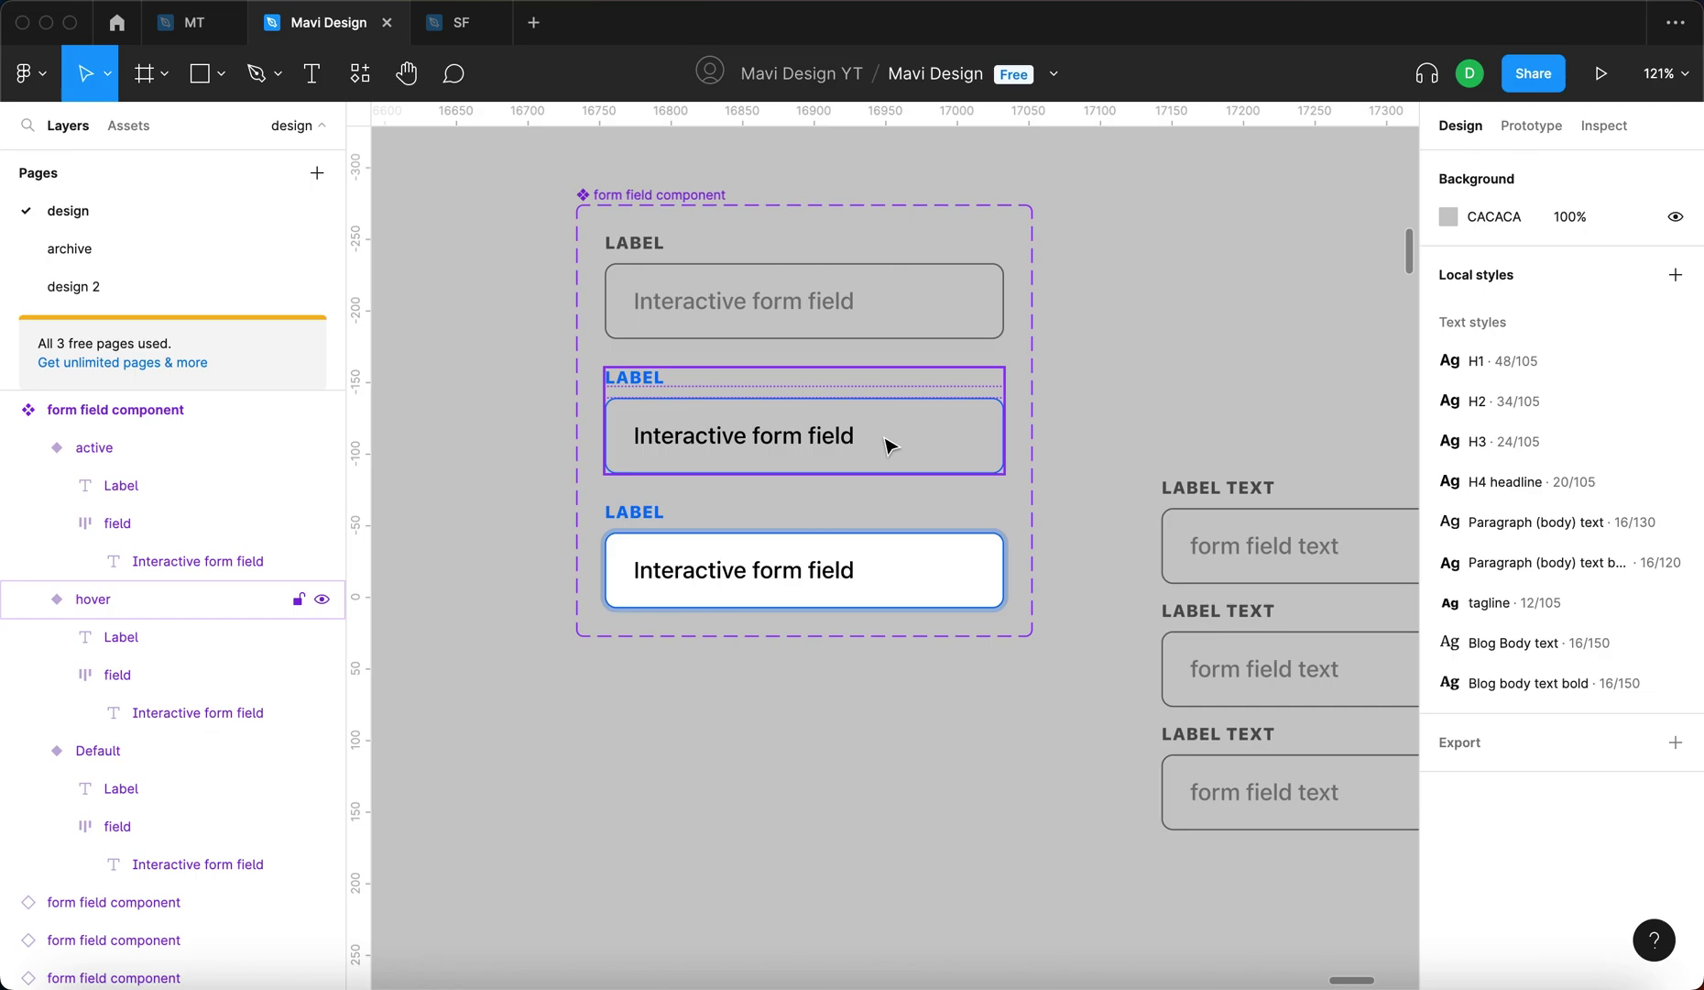
click(834, 445)
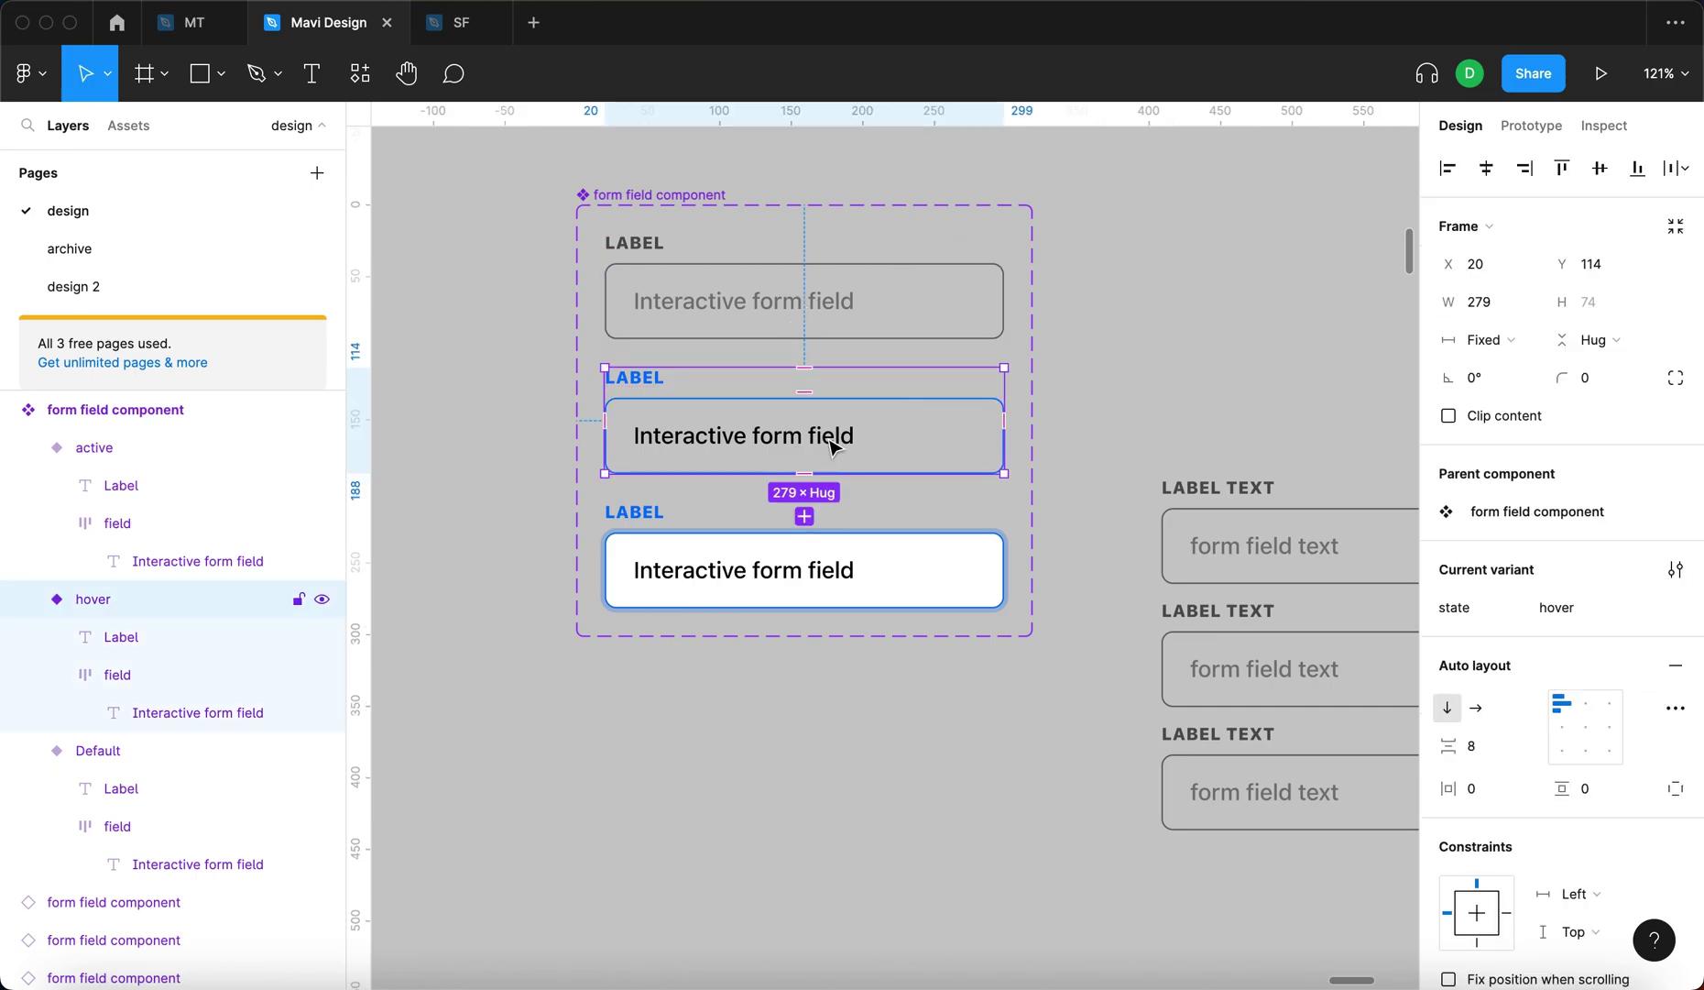
click(902, 734)
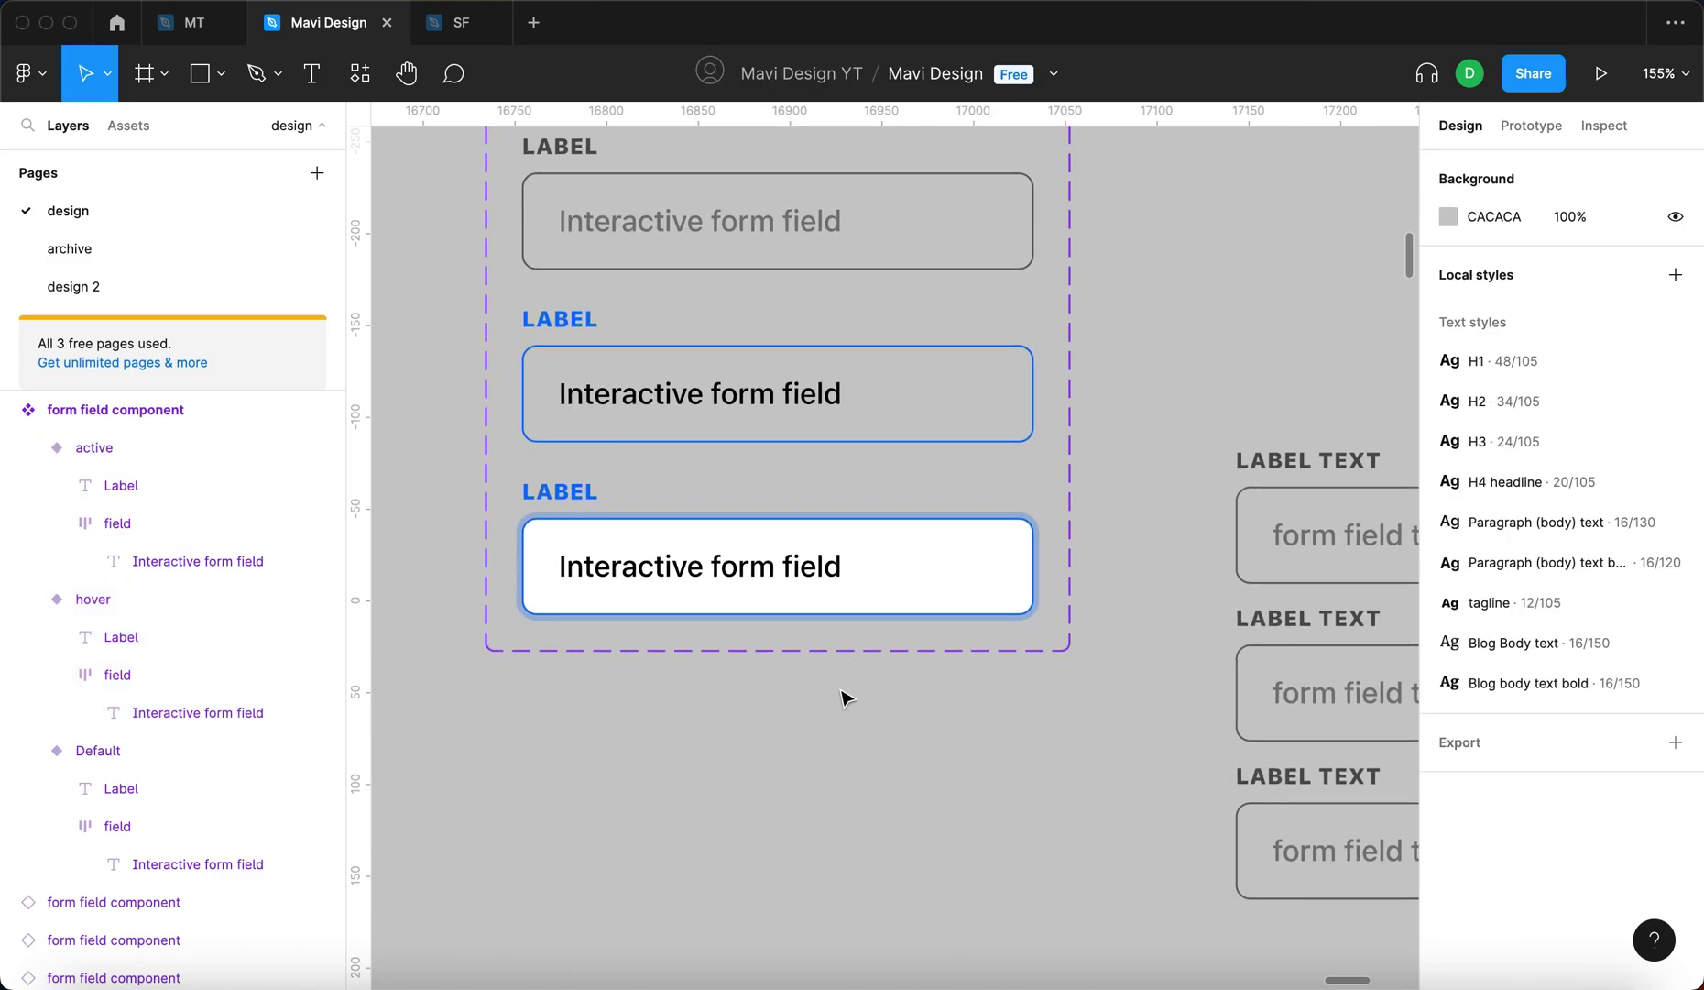
scroll(865, 293, up, 3)
click(865, 293)
click(1052, 529)
click(1054, 704)
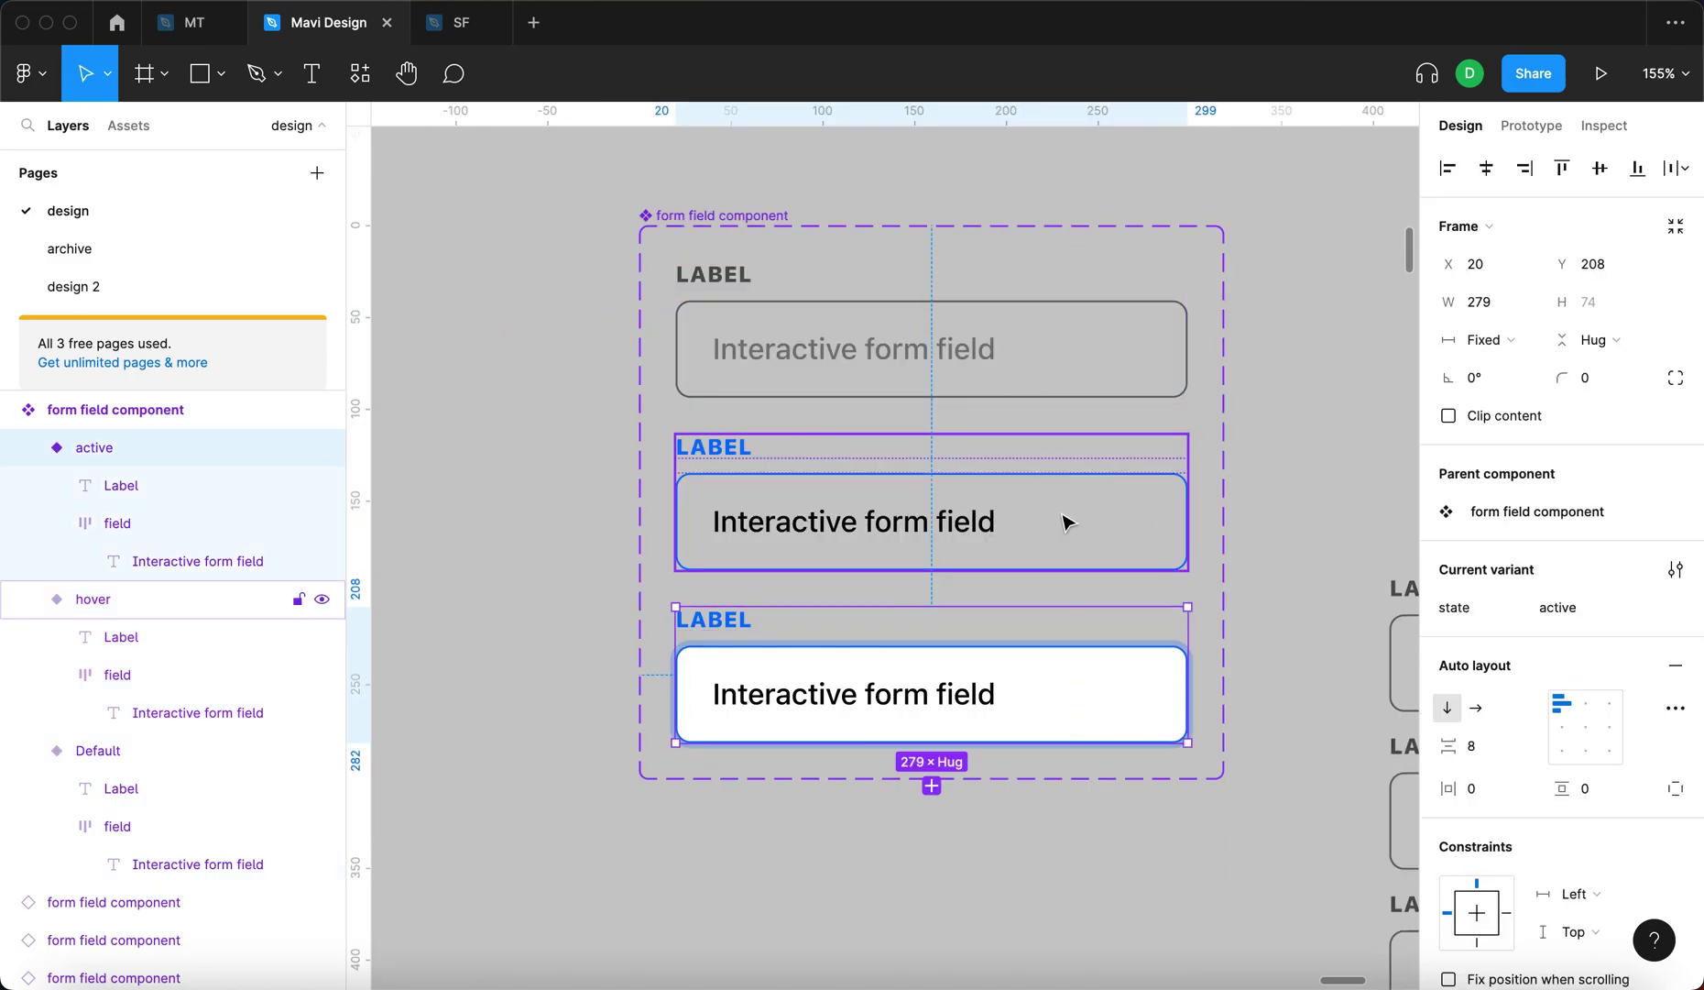
click(724, 366)
click(606, 616)
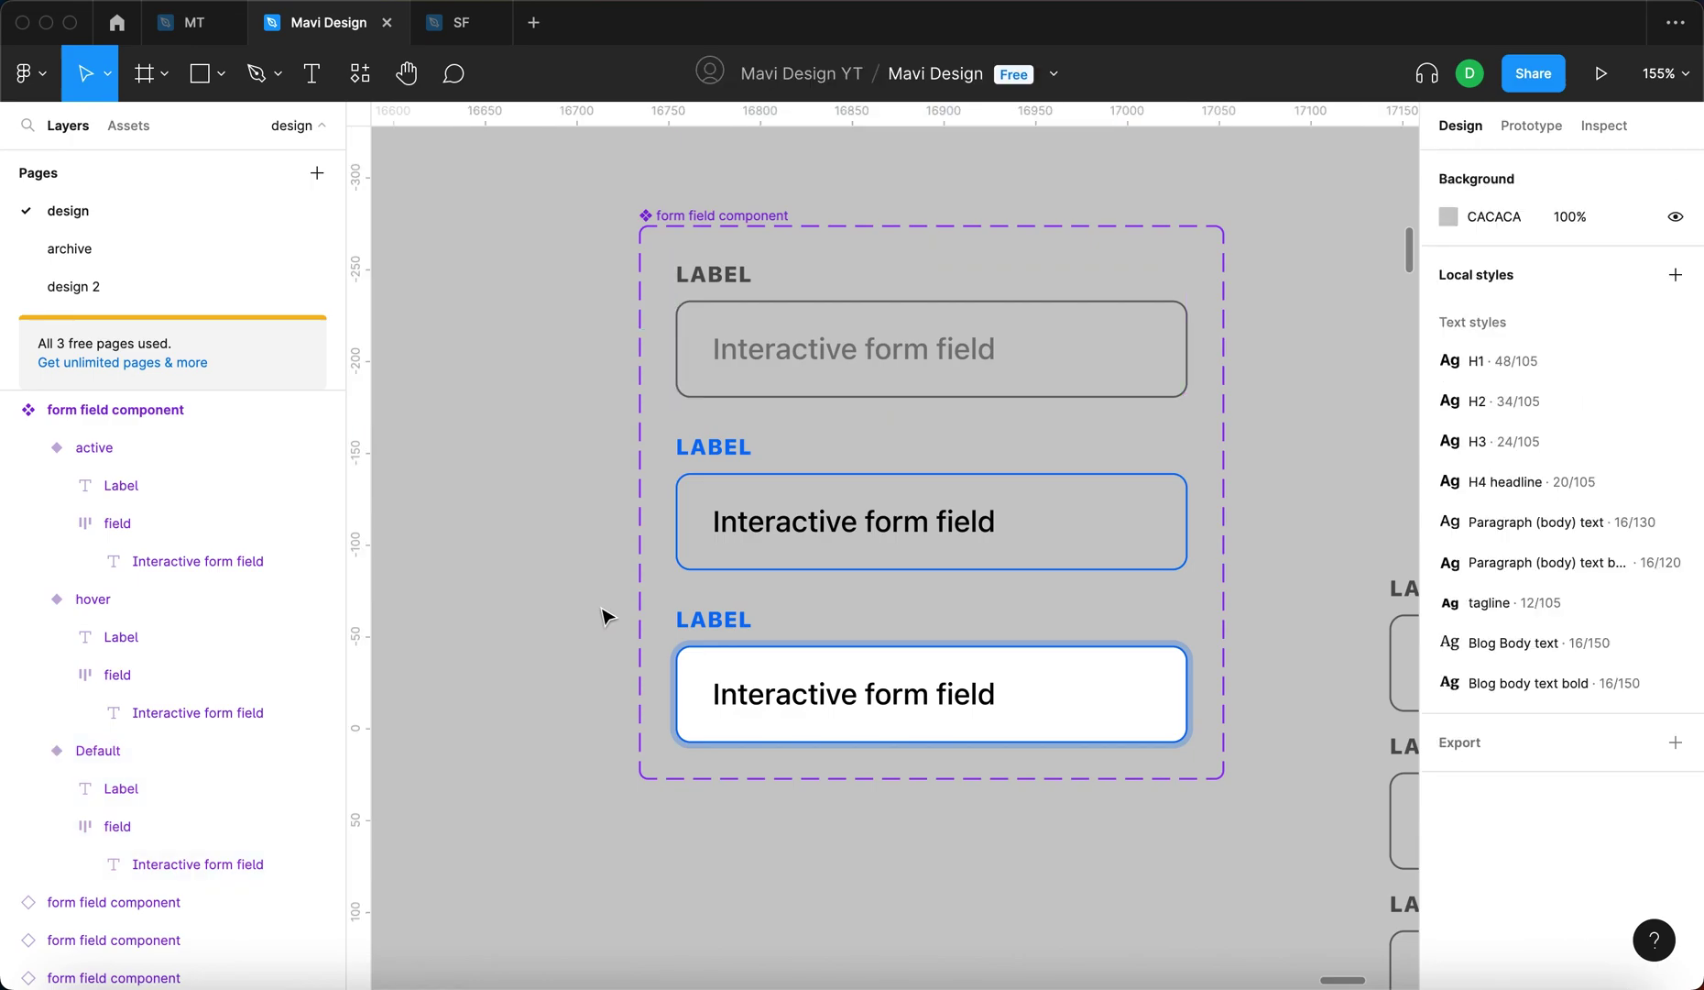
scroll(607, 615, down, 5)
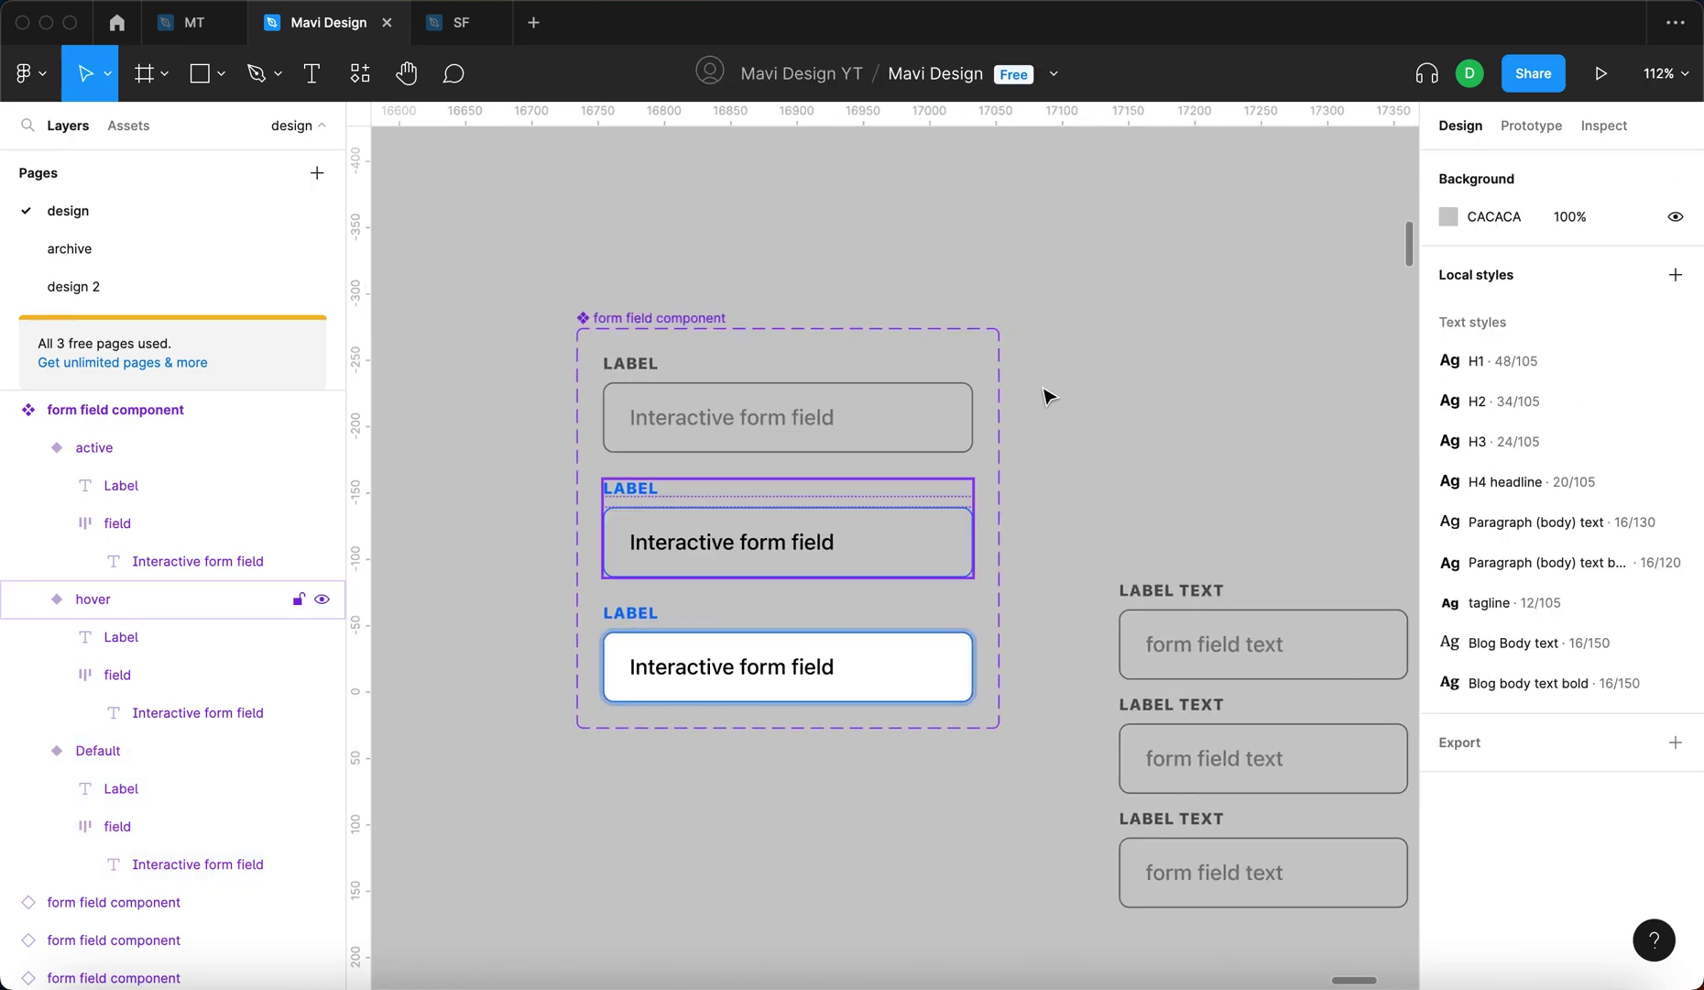
click(681, 319)
click(1099, 295)
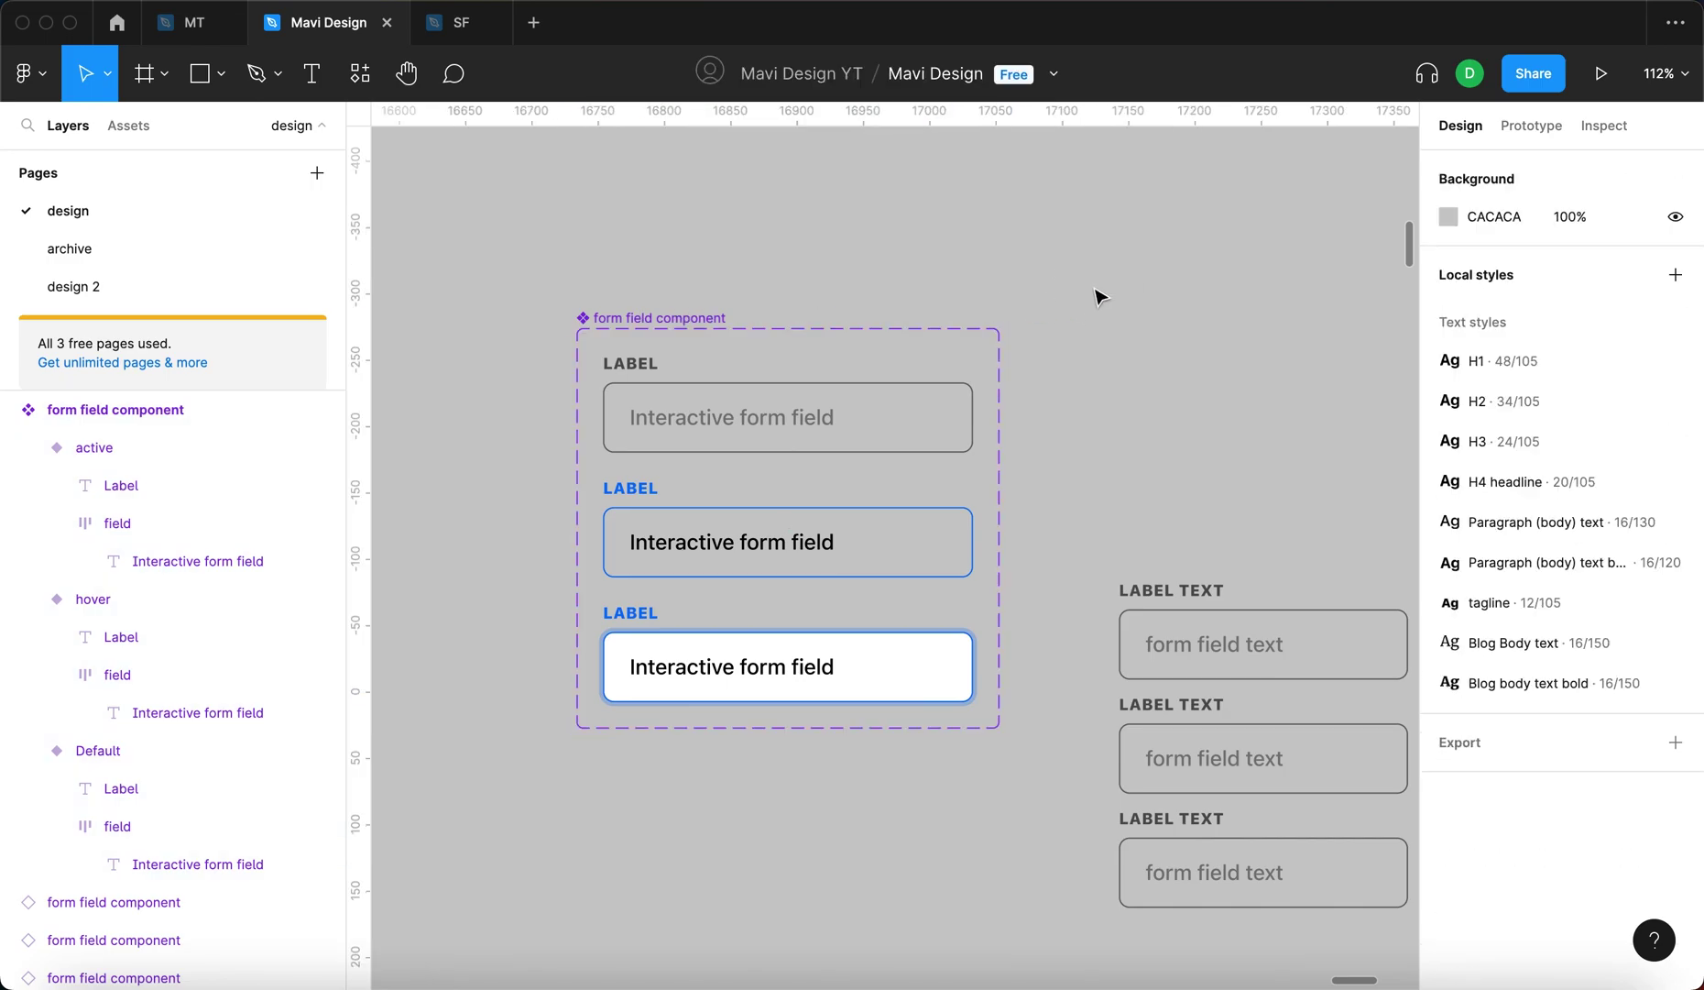
key(Tab)
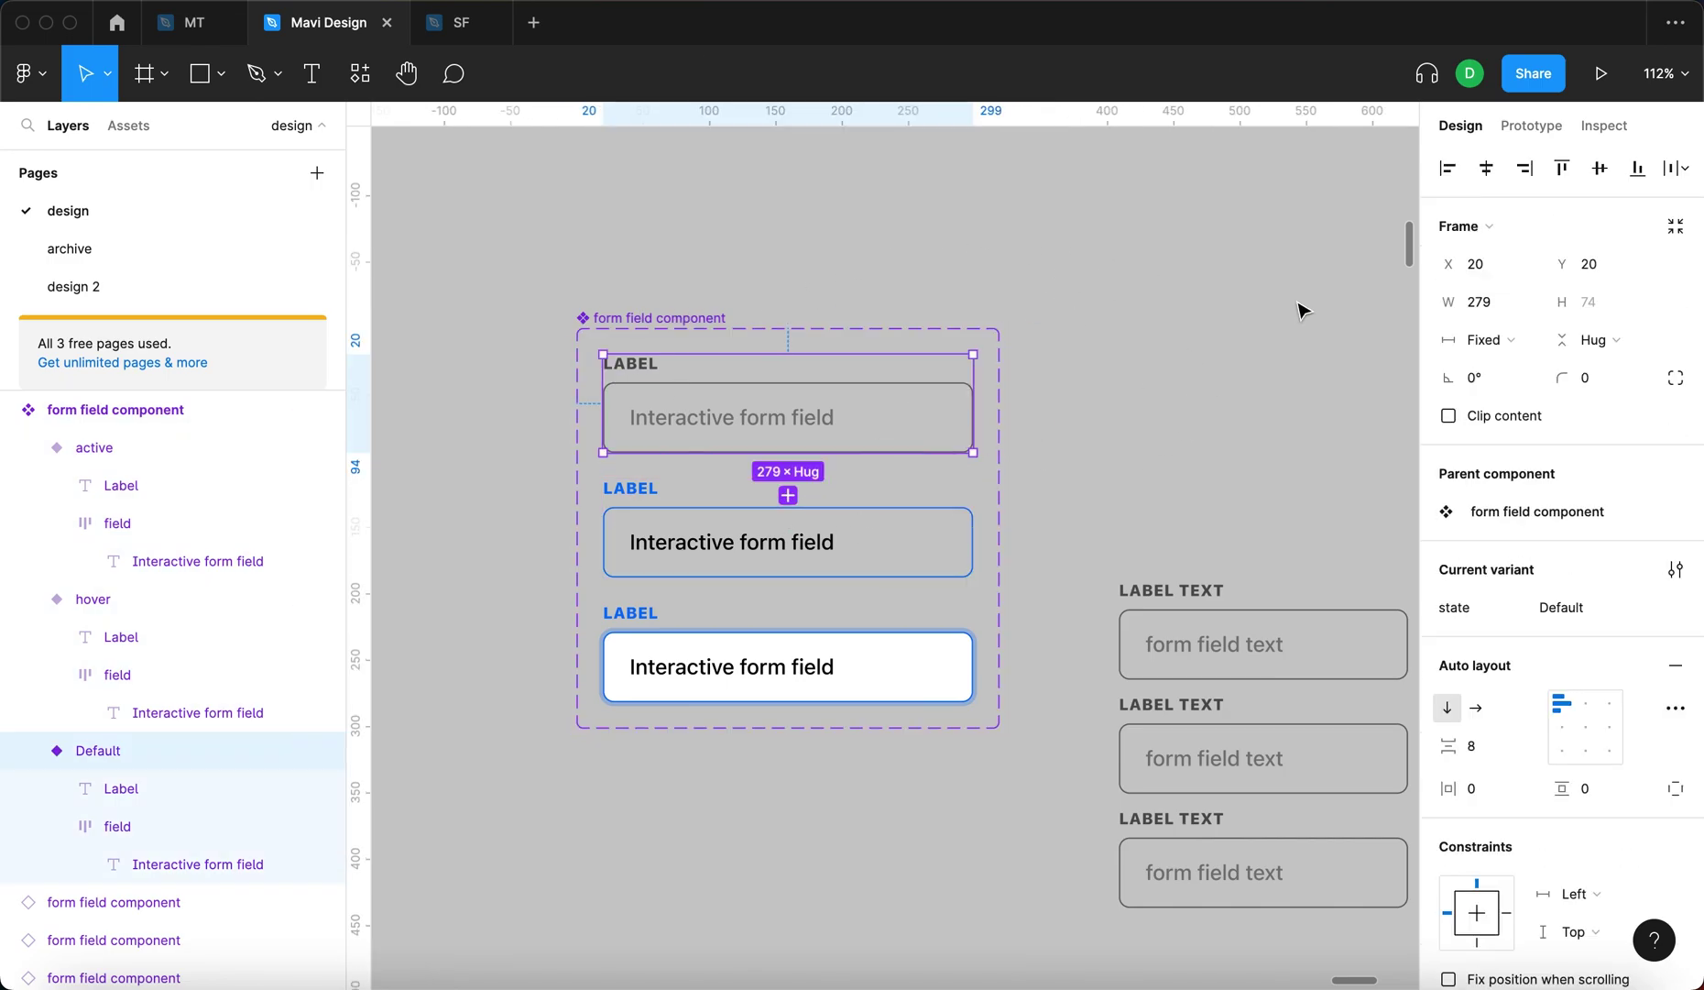
Link the Default variant to the hover variant with a While hovering trigger
click(1527, 128)
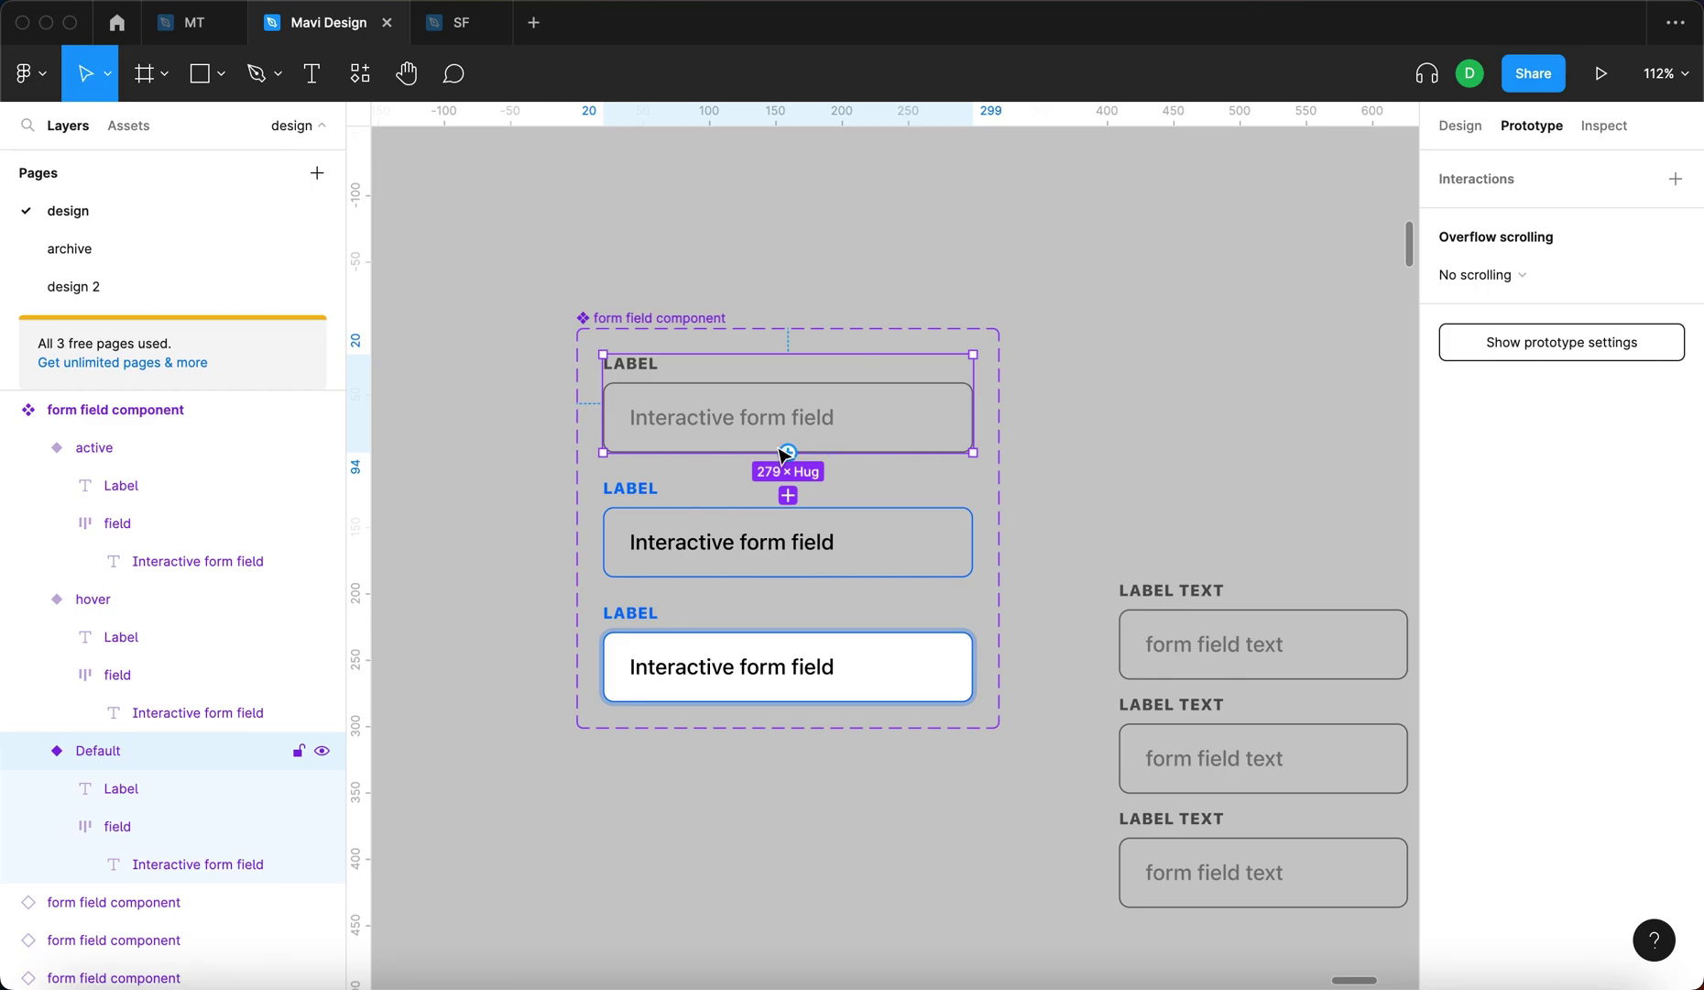
scroll(786, 453, up, 3)
drag(793, 455, 907, 564)
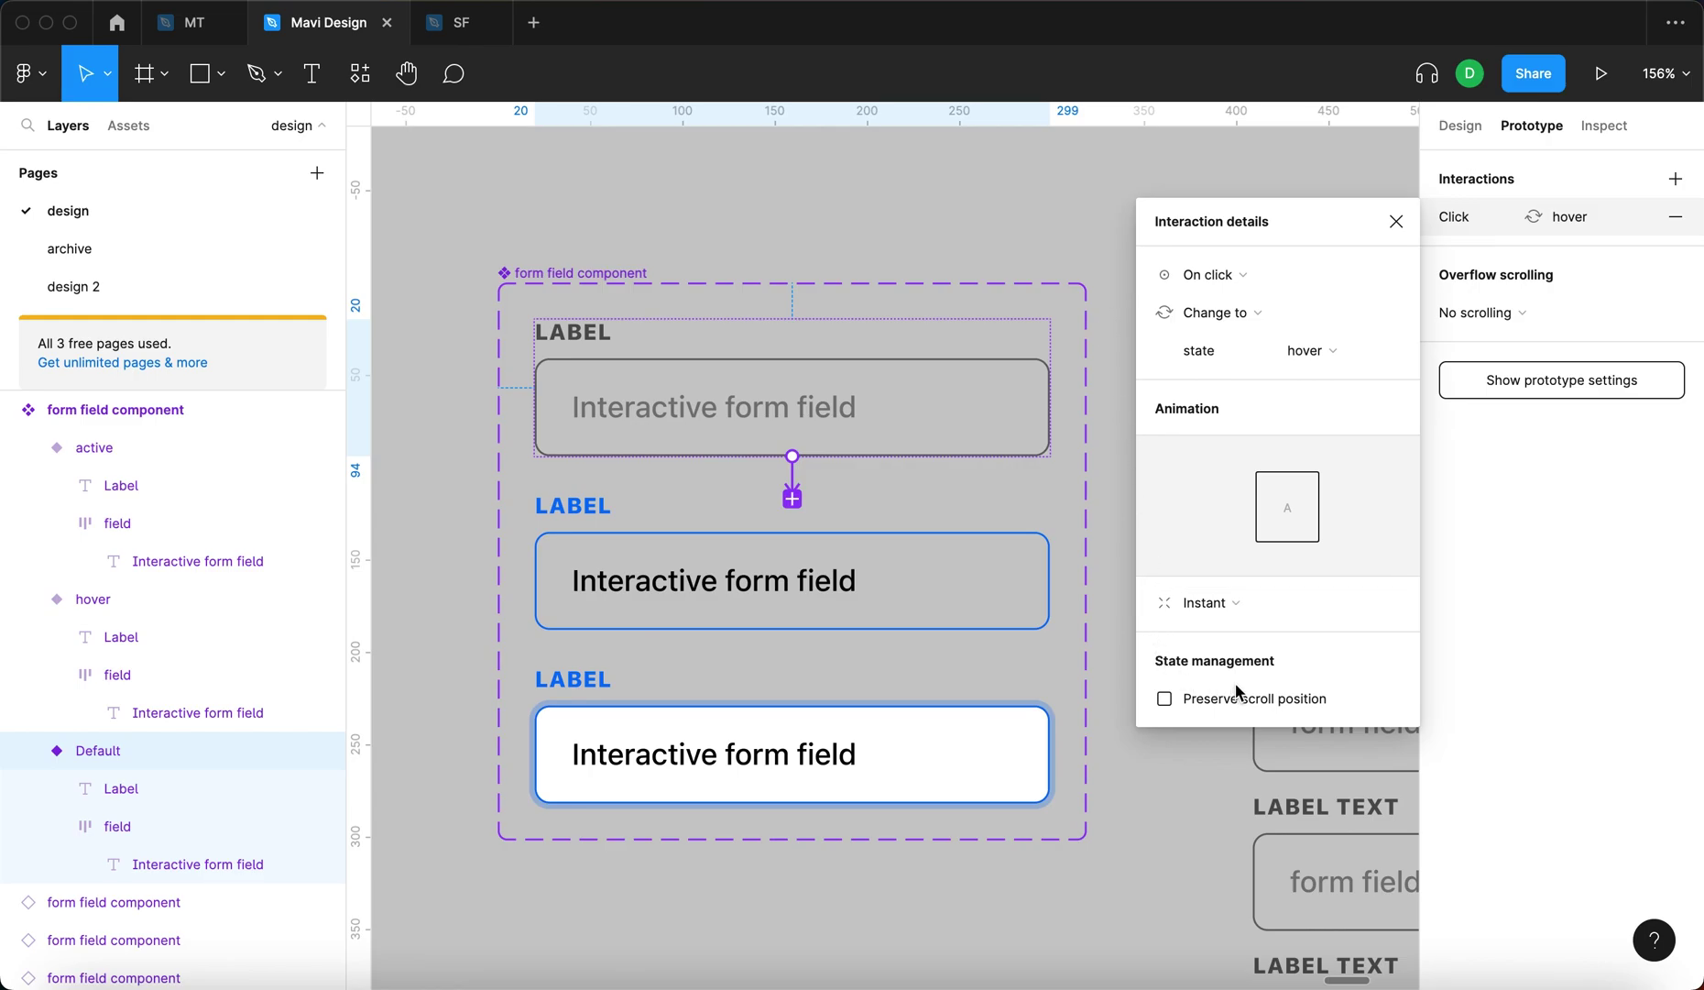
click(1287, 286)
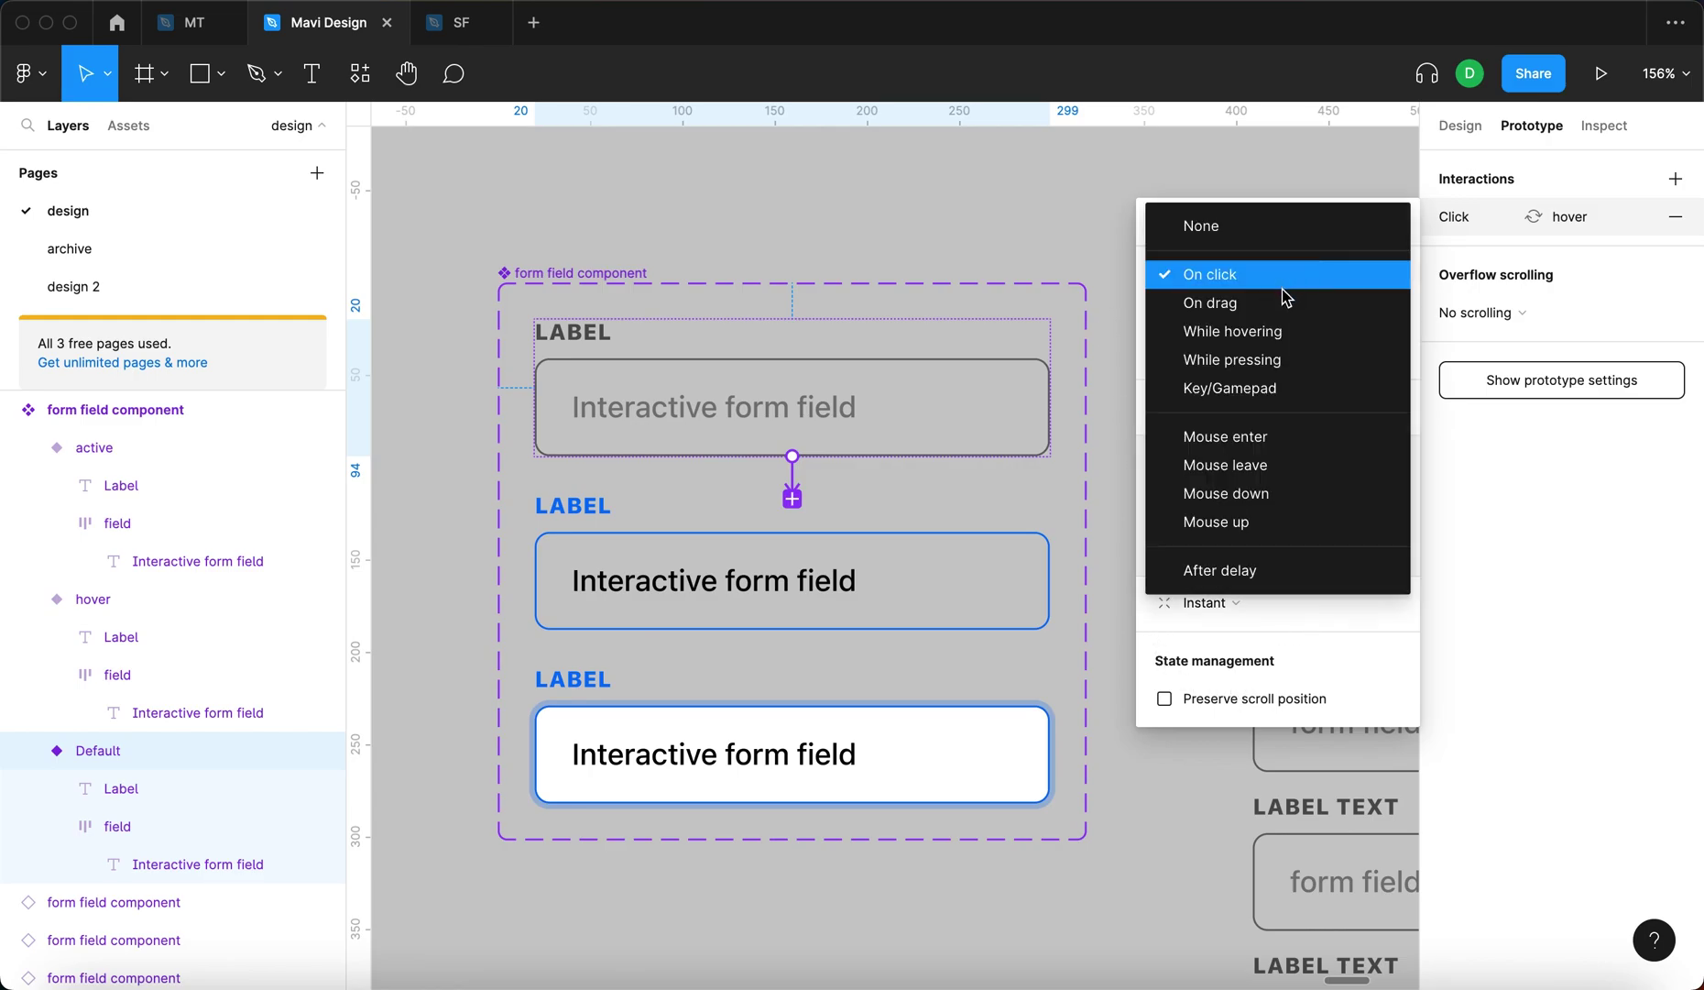
click(1282, 331)
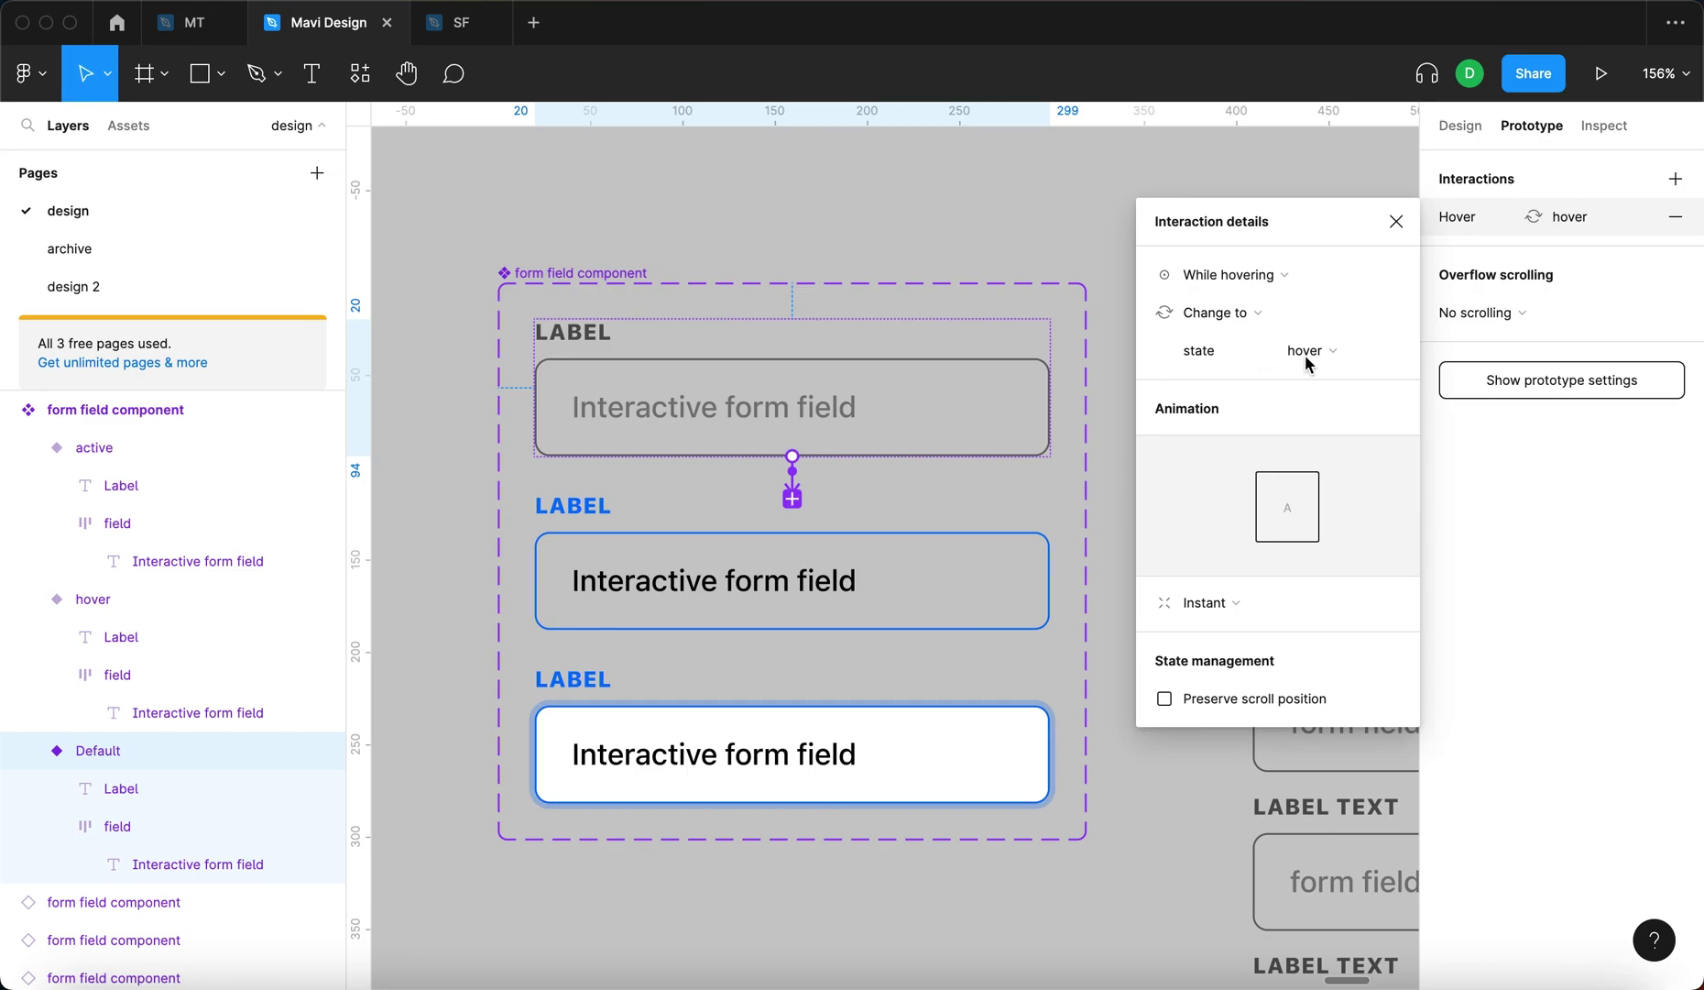
Link hover to active, and active back to Default on click
click(1000, 541)
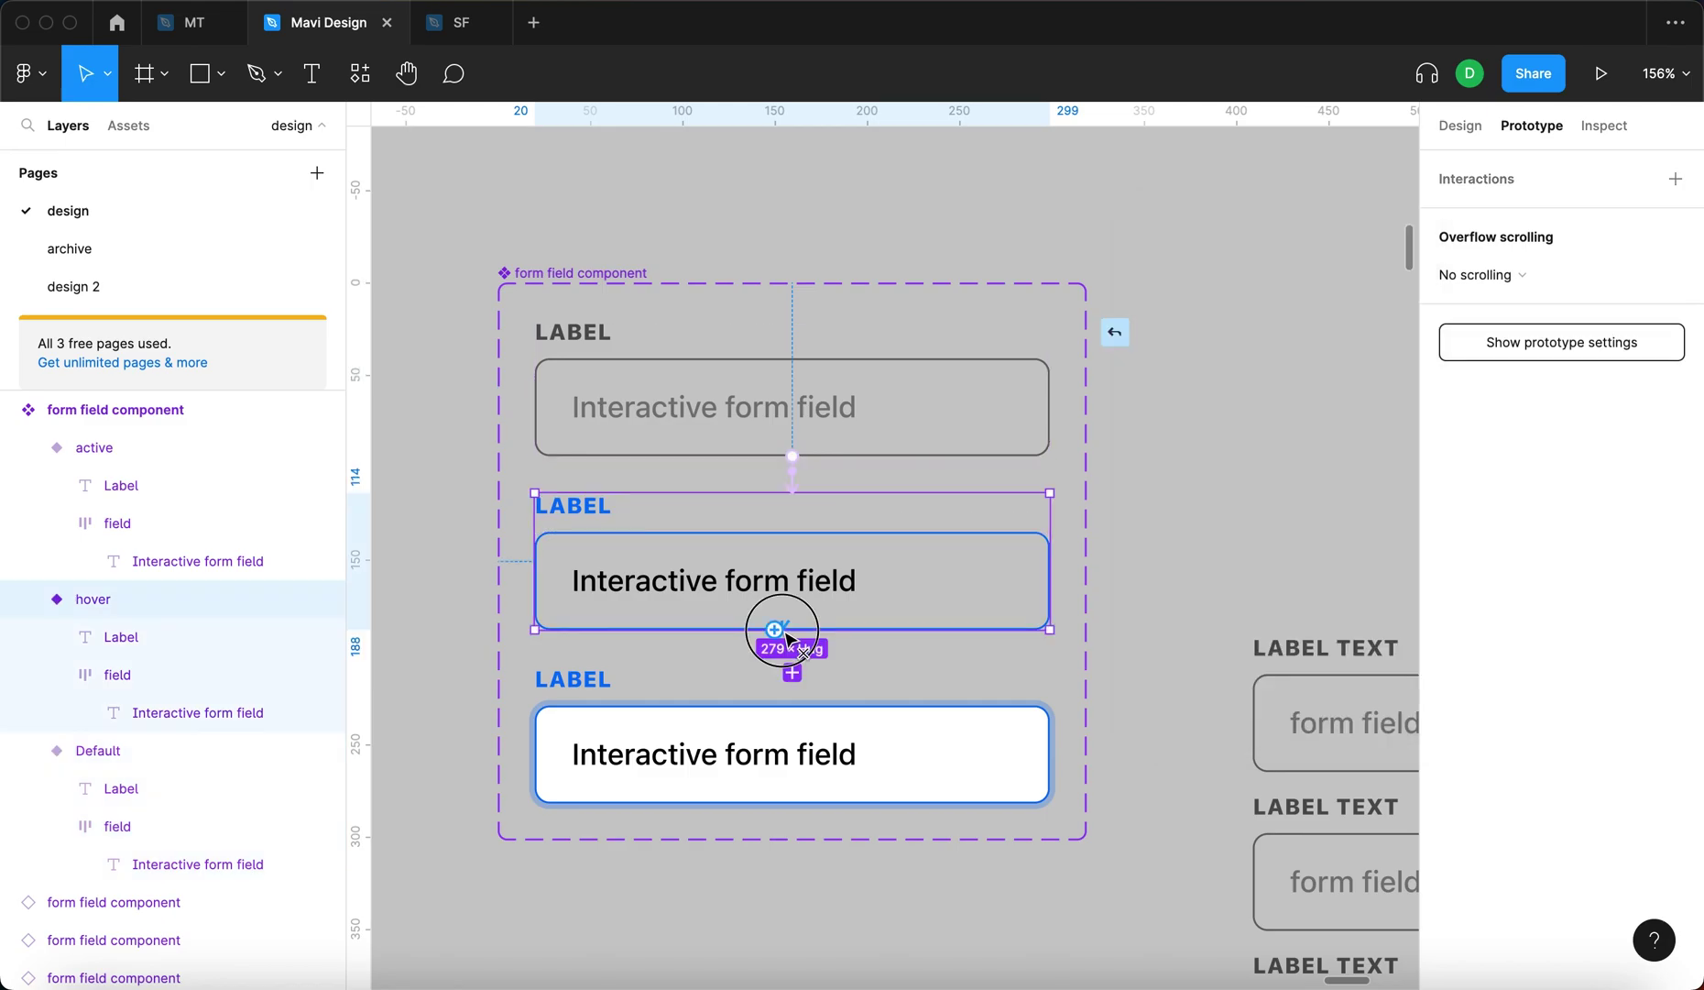
drag(787, 634, 917, 724)
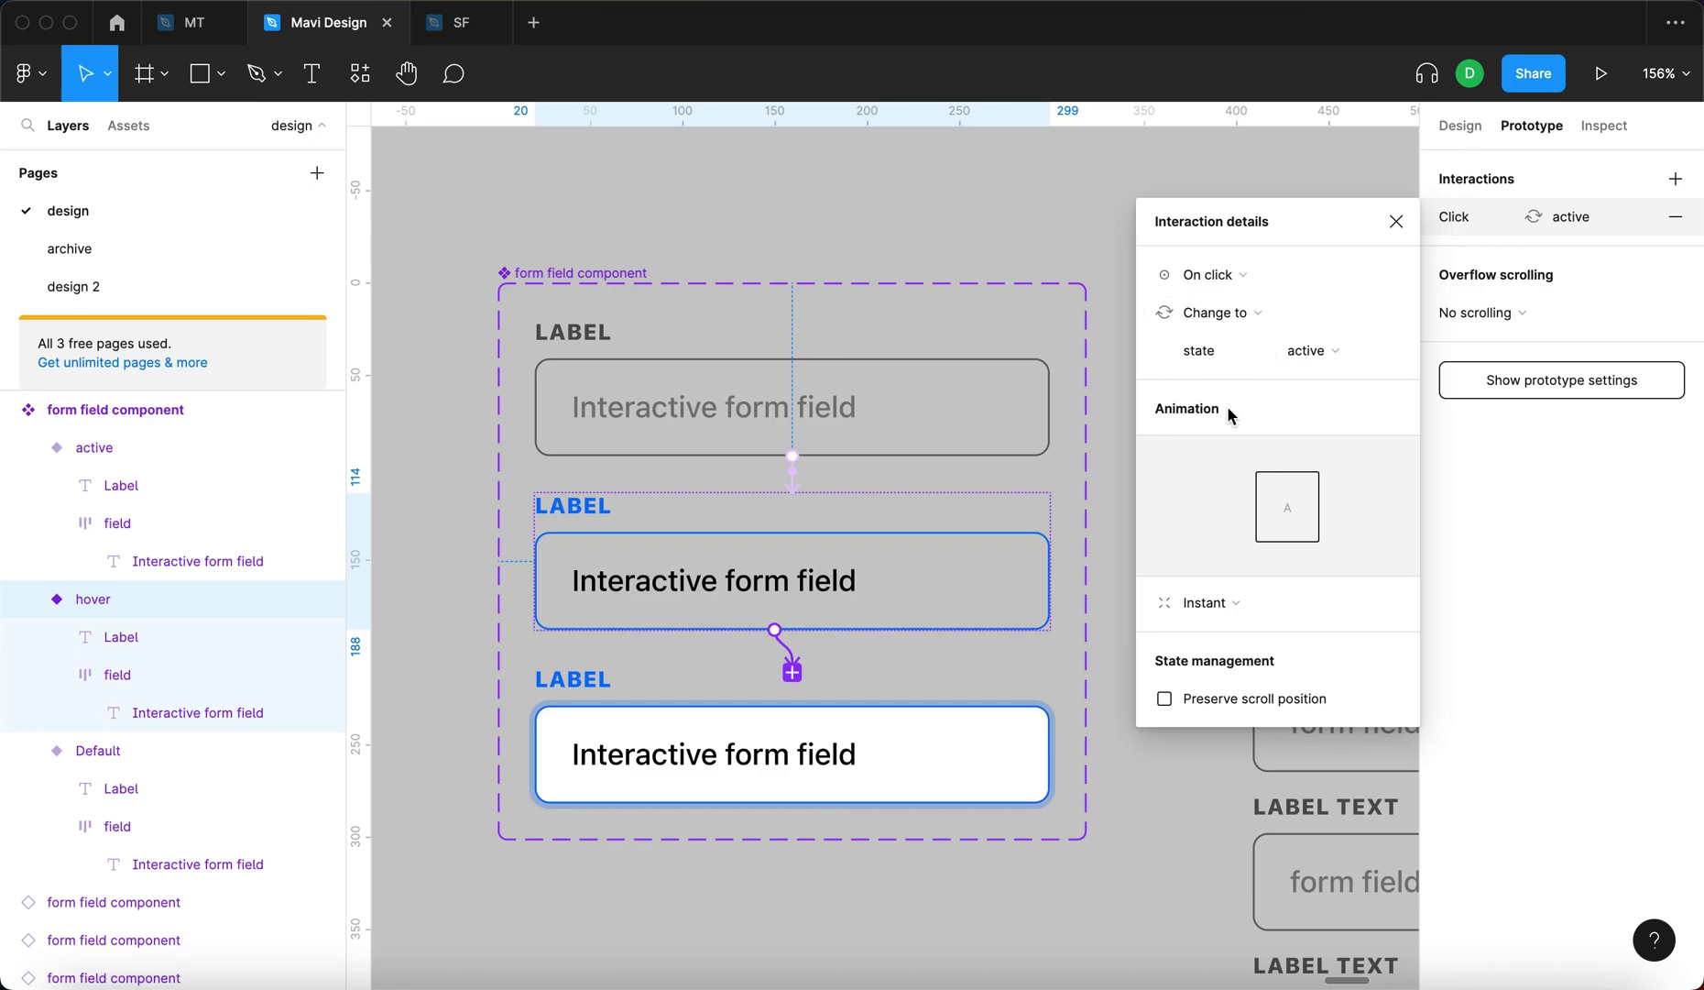
click(953, 756)
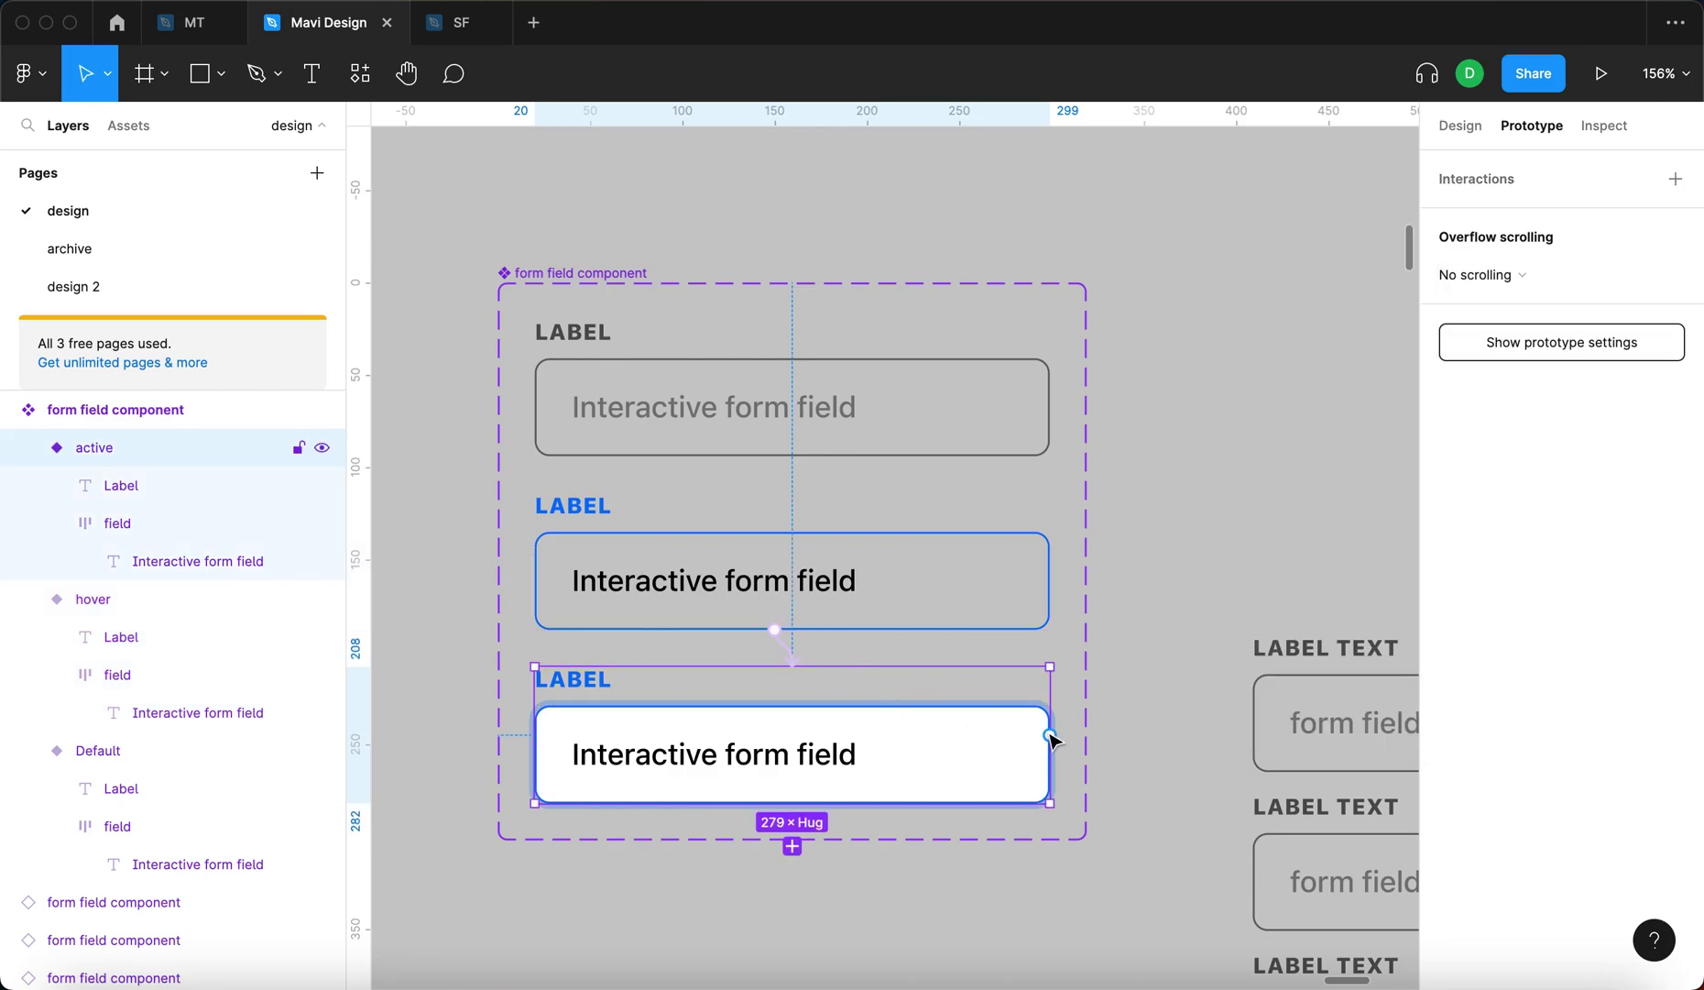
drag(1050, 735, 898, 411)
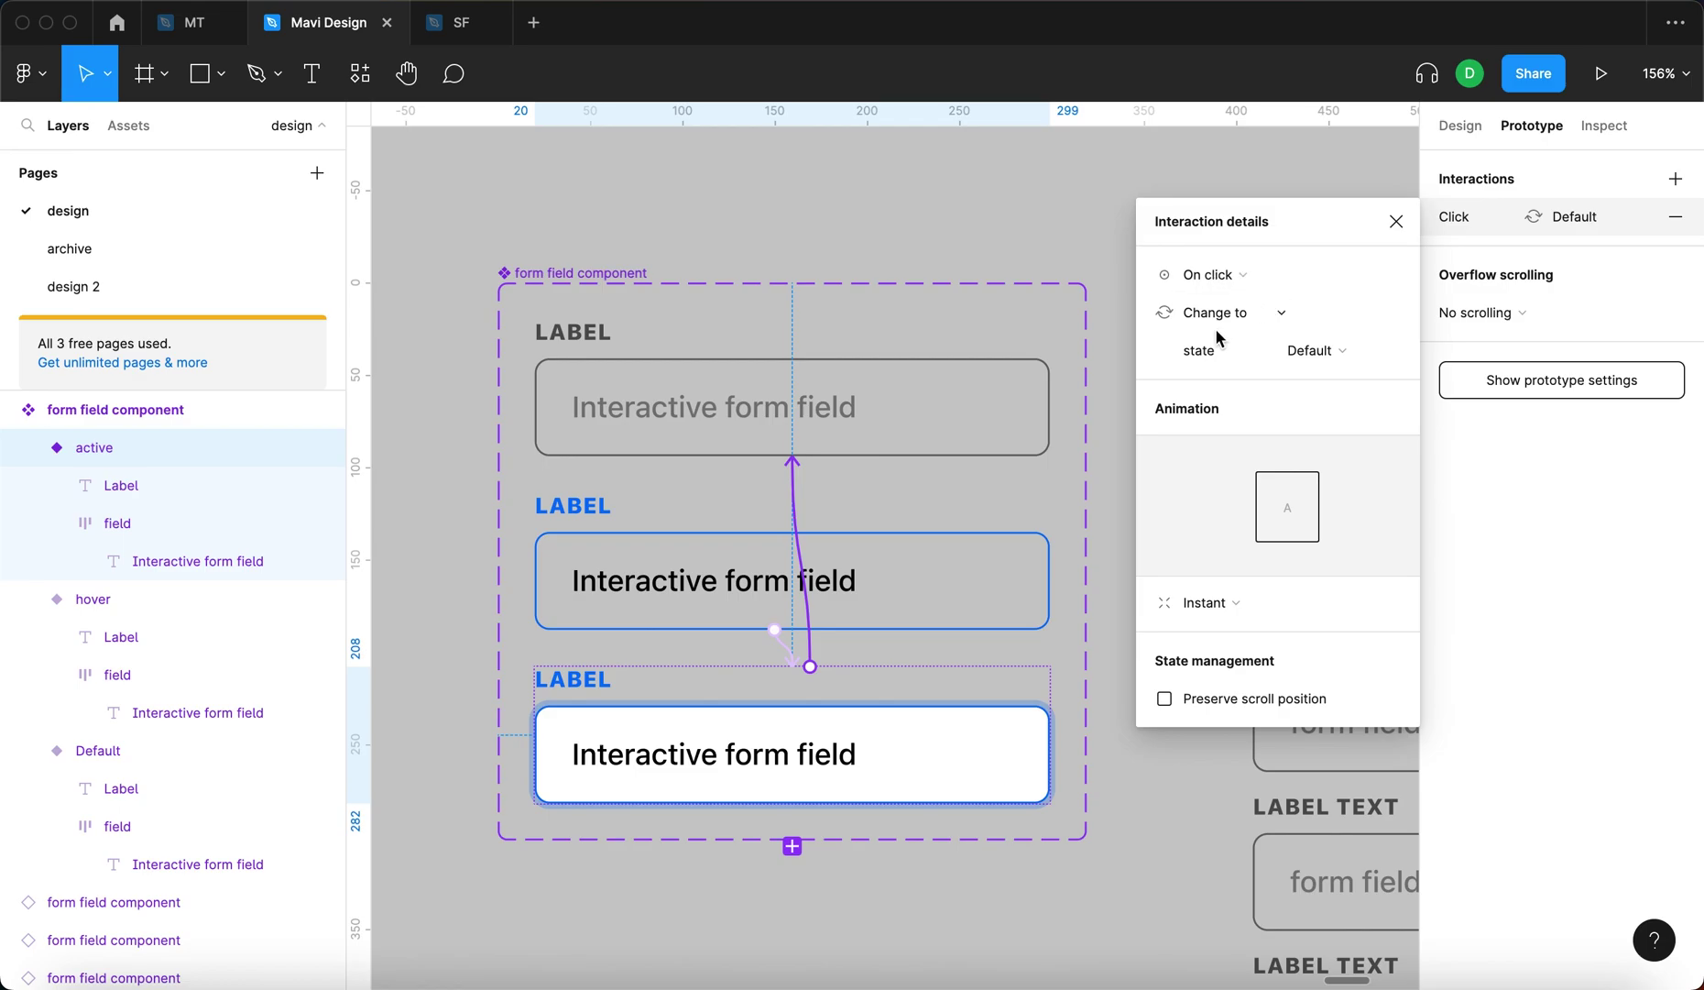
click(1396, 221)
click(1123, 232)
scroll(1123, 231, down, 10)
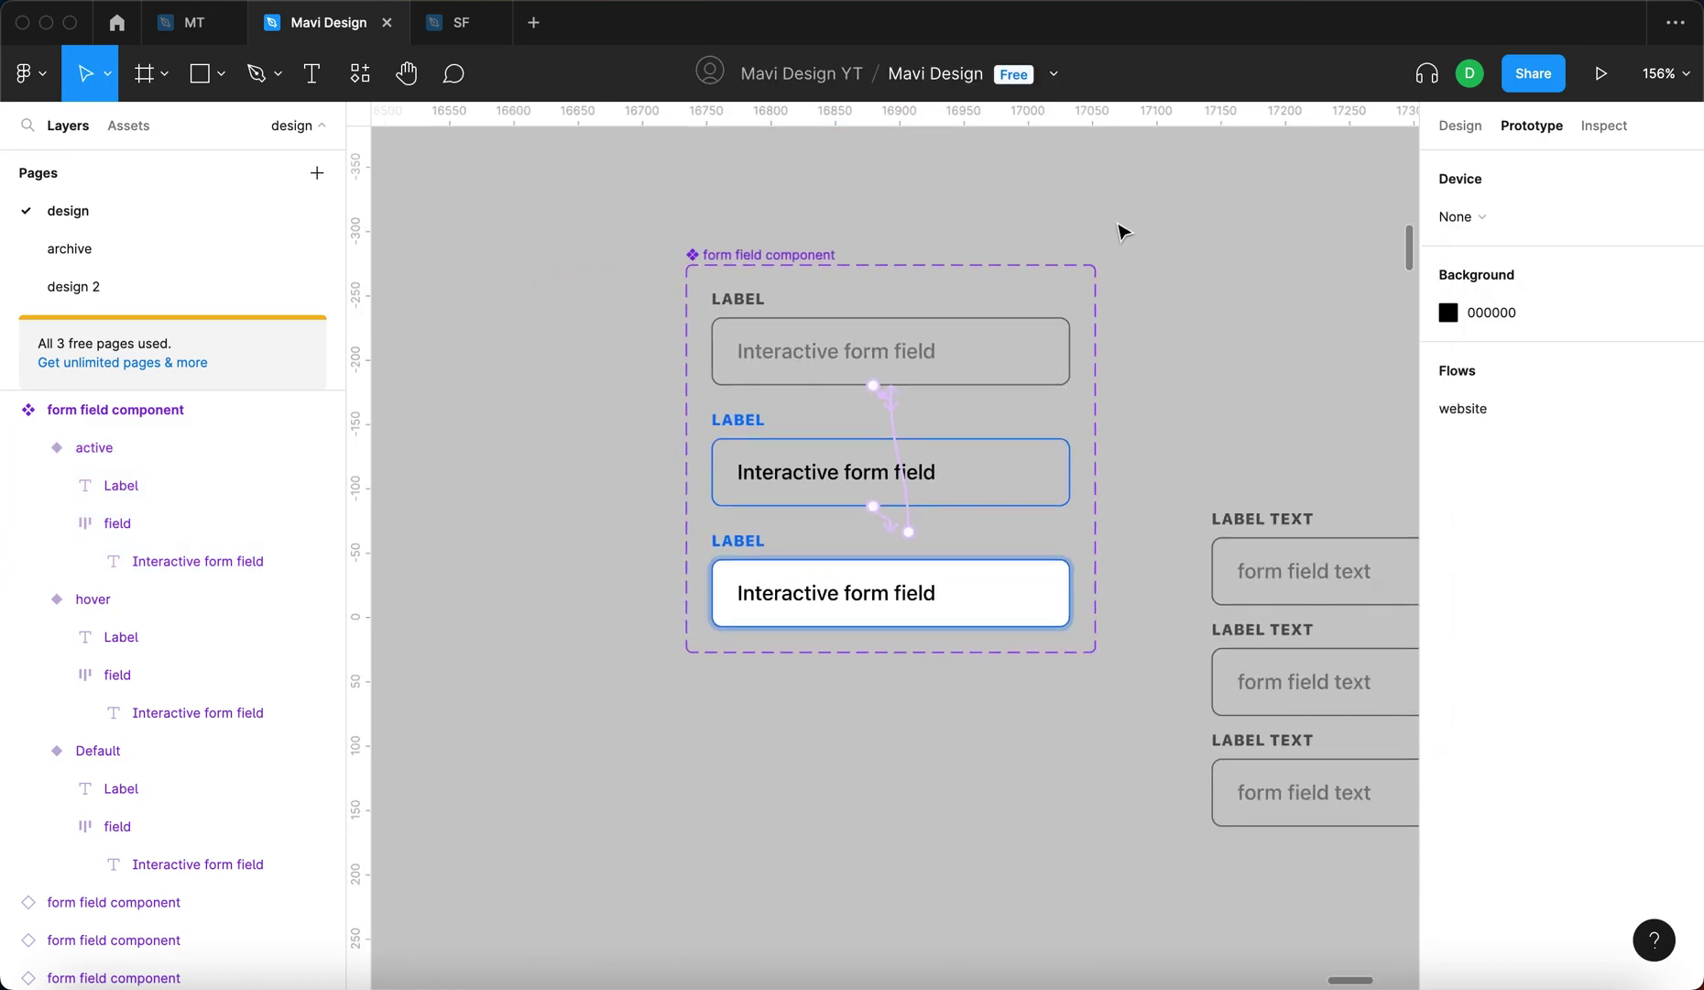
Check the active variant, then return to the Design panel and scroll to the contact us frame
drag(1166, 282, 1015, 370)
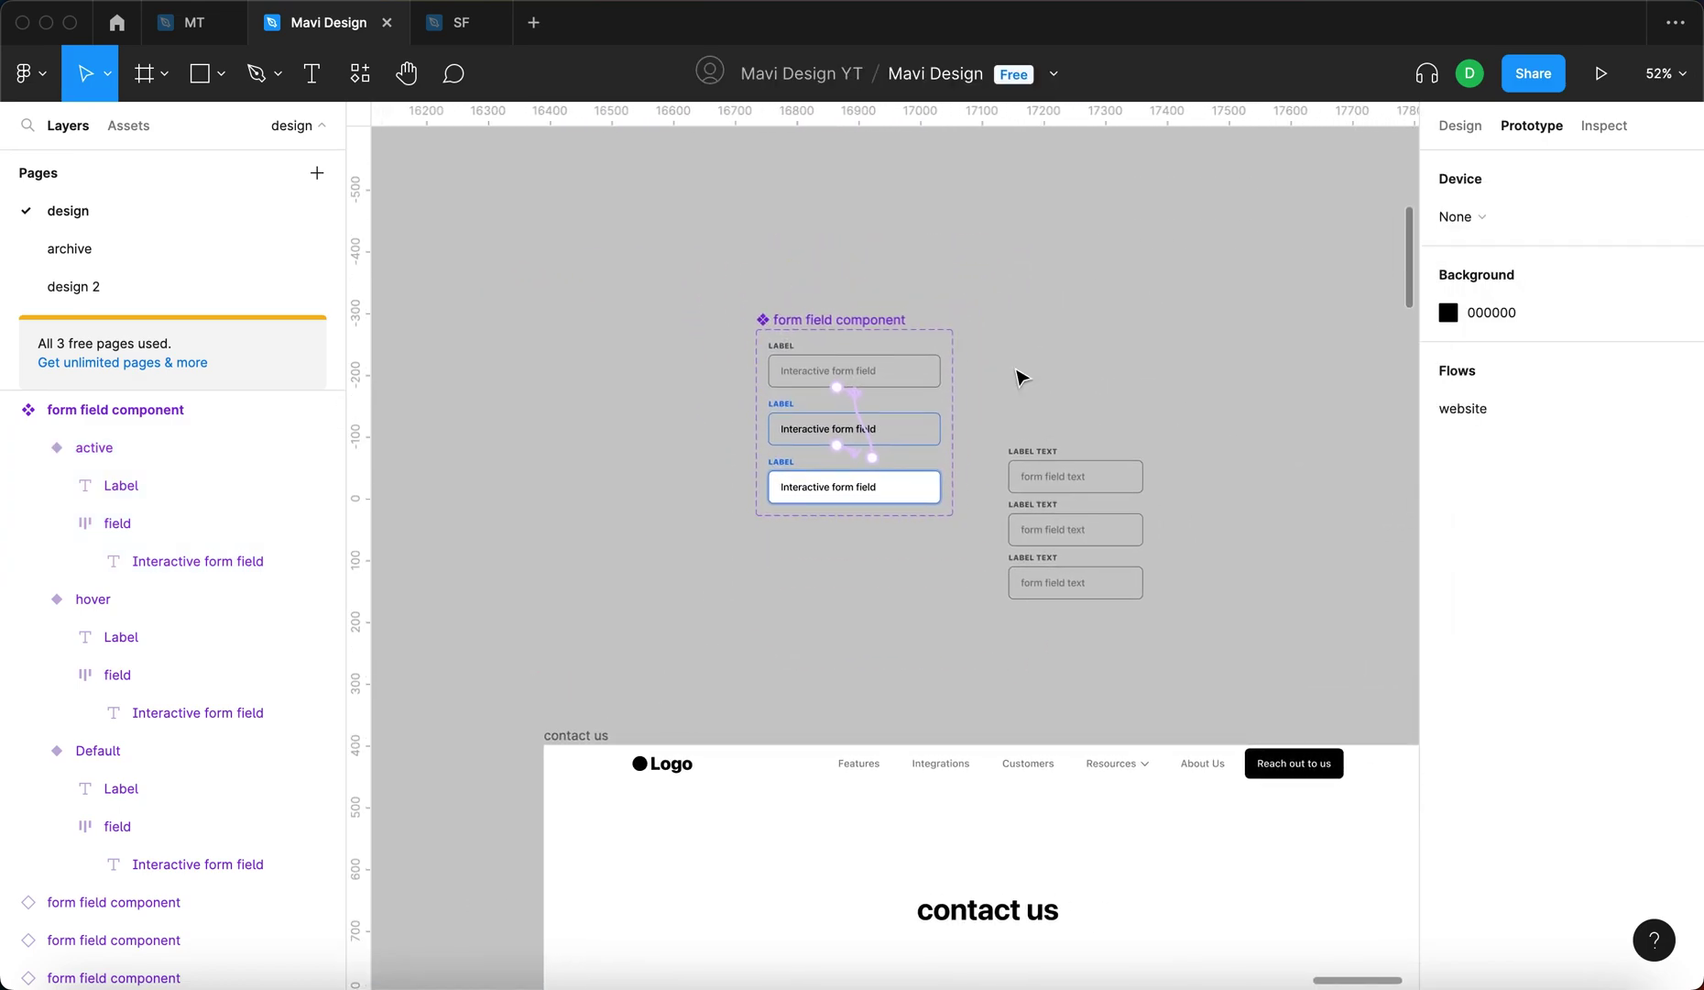
scroll(852, 404, up, 5)
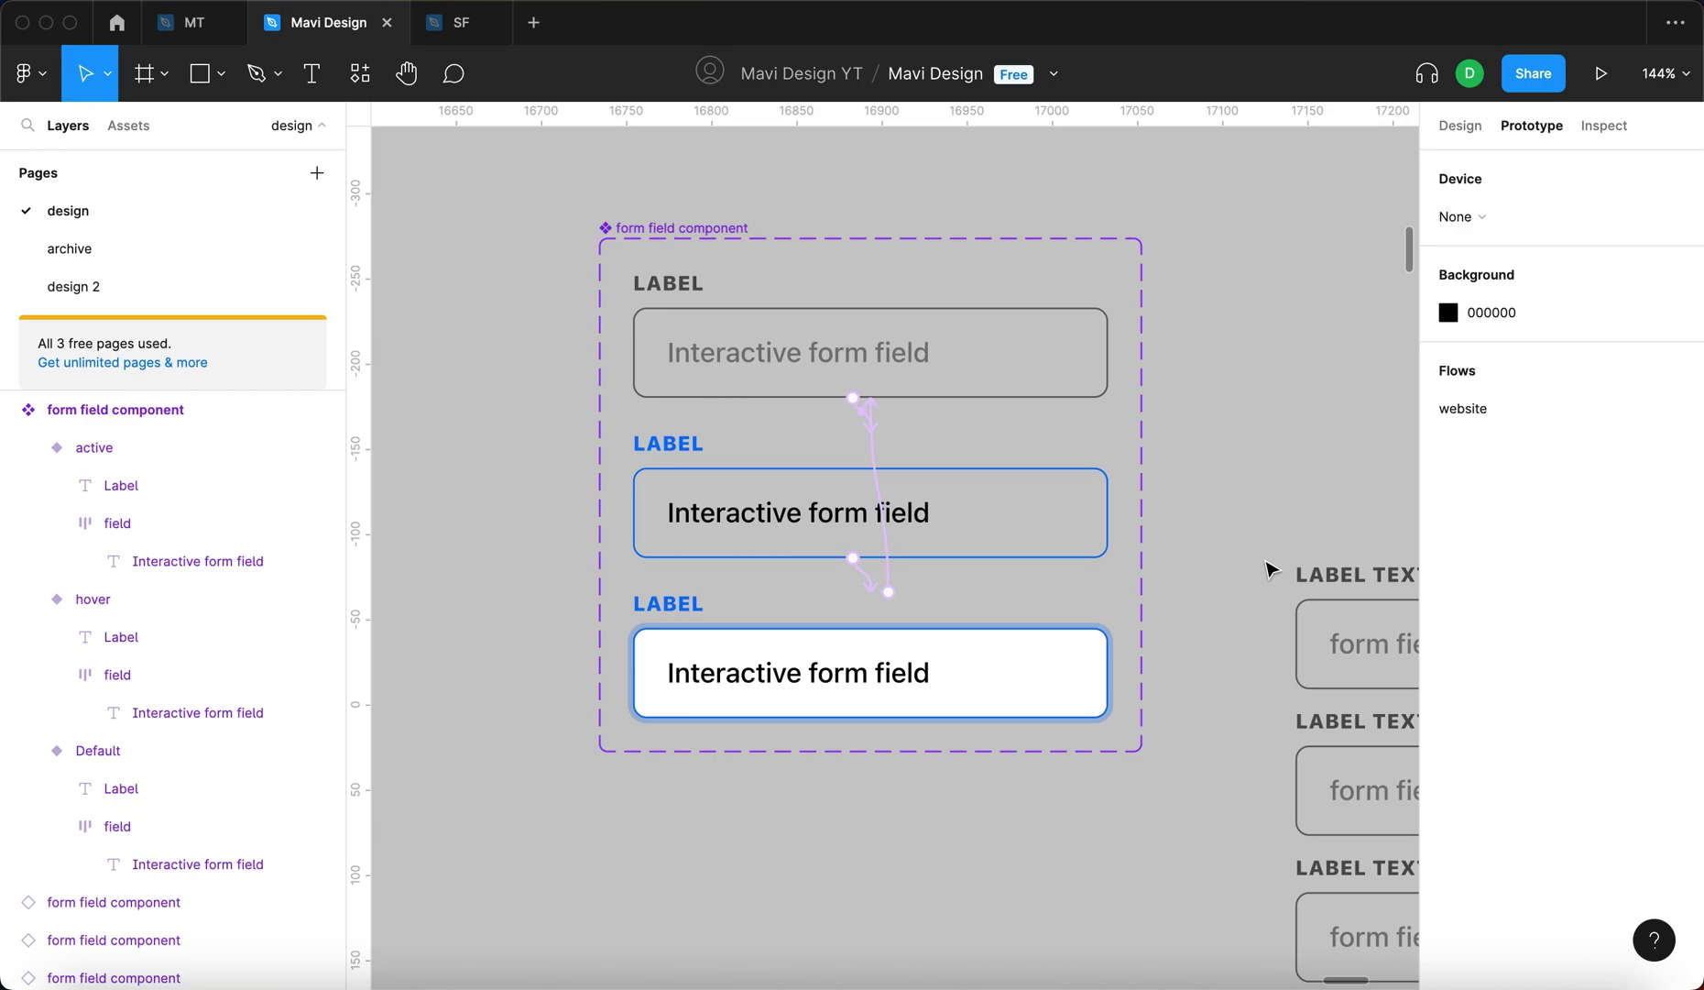
click(1073, 675)
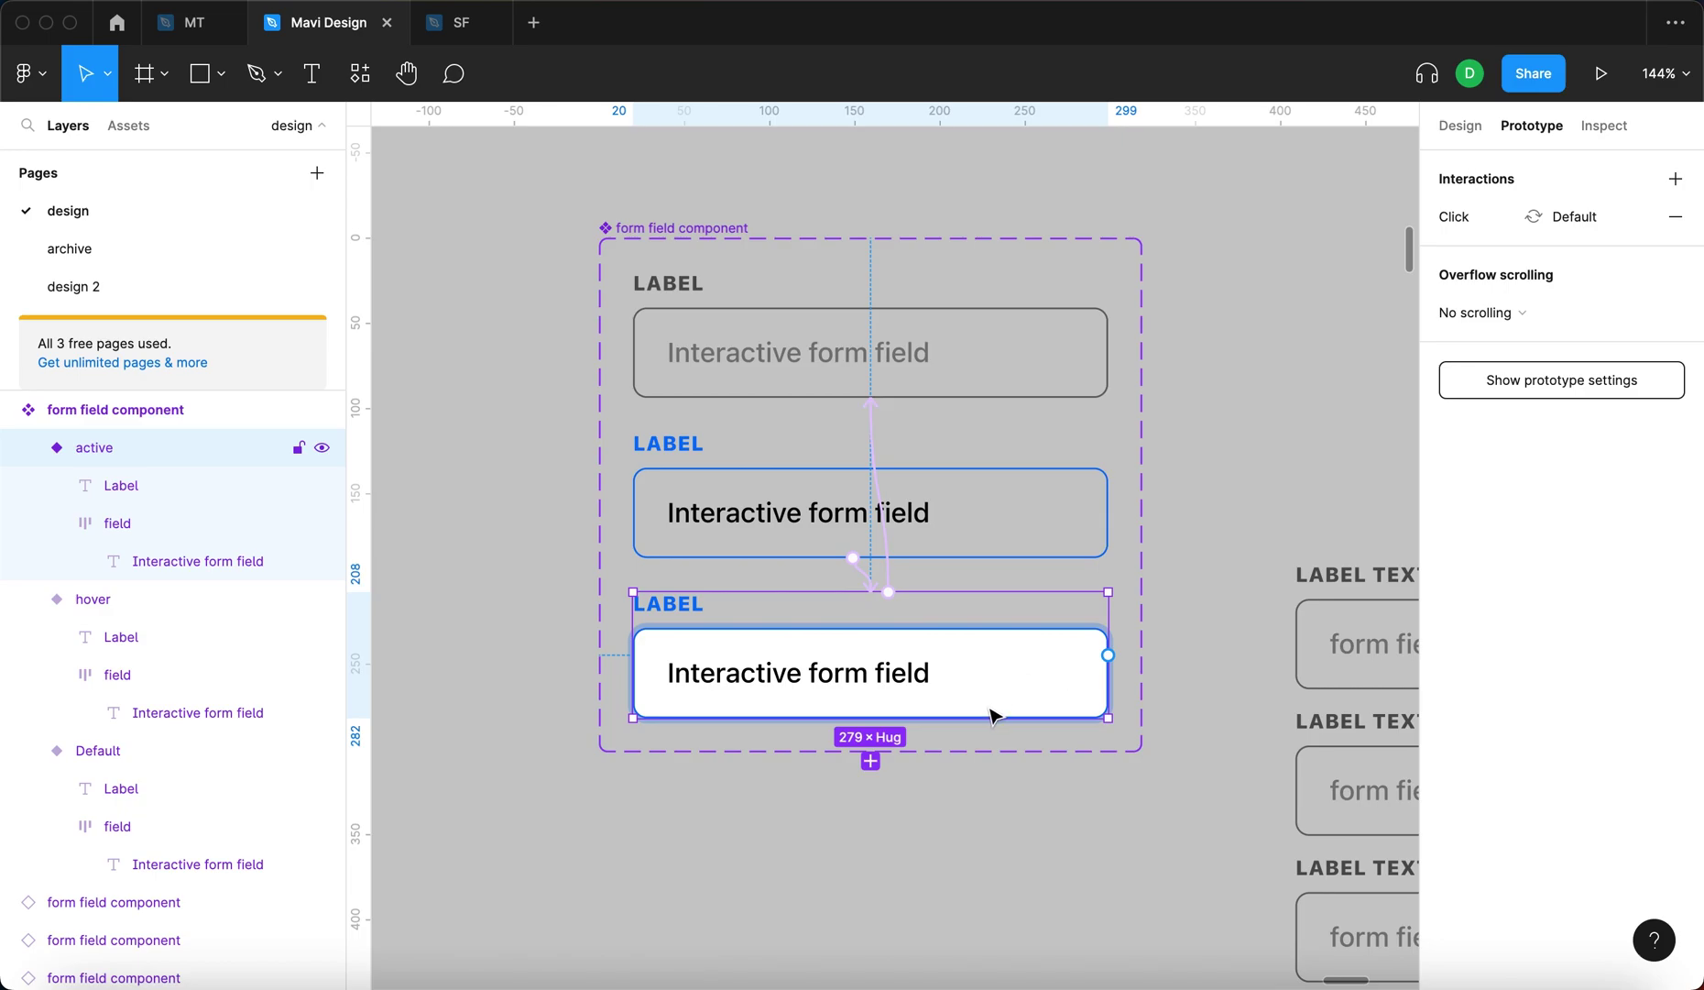
click(1233, 423)
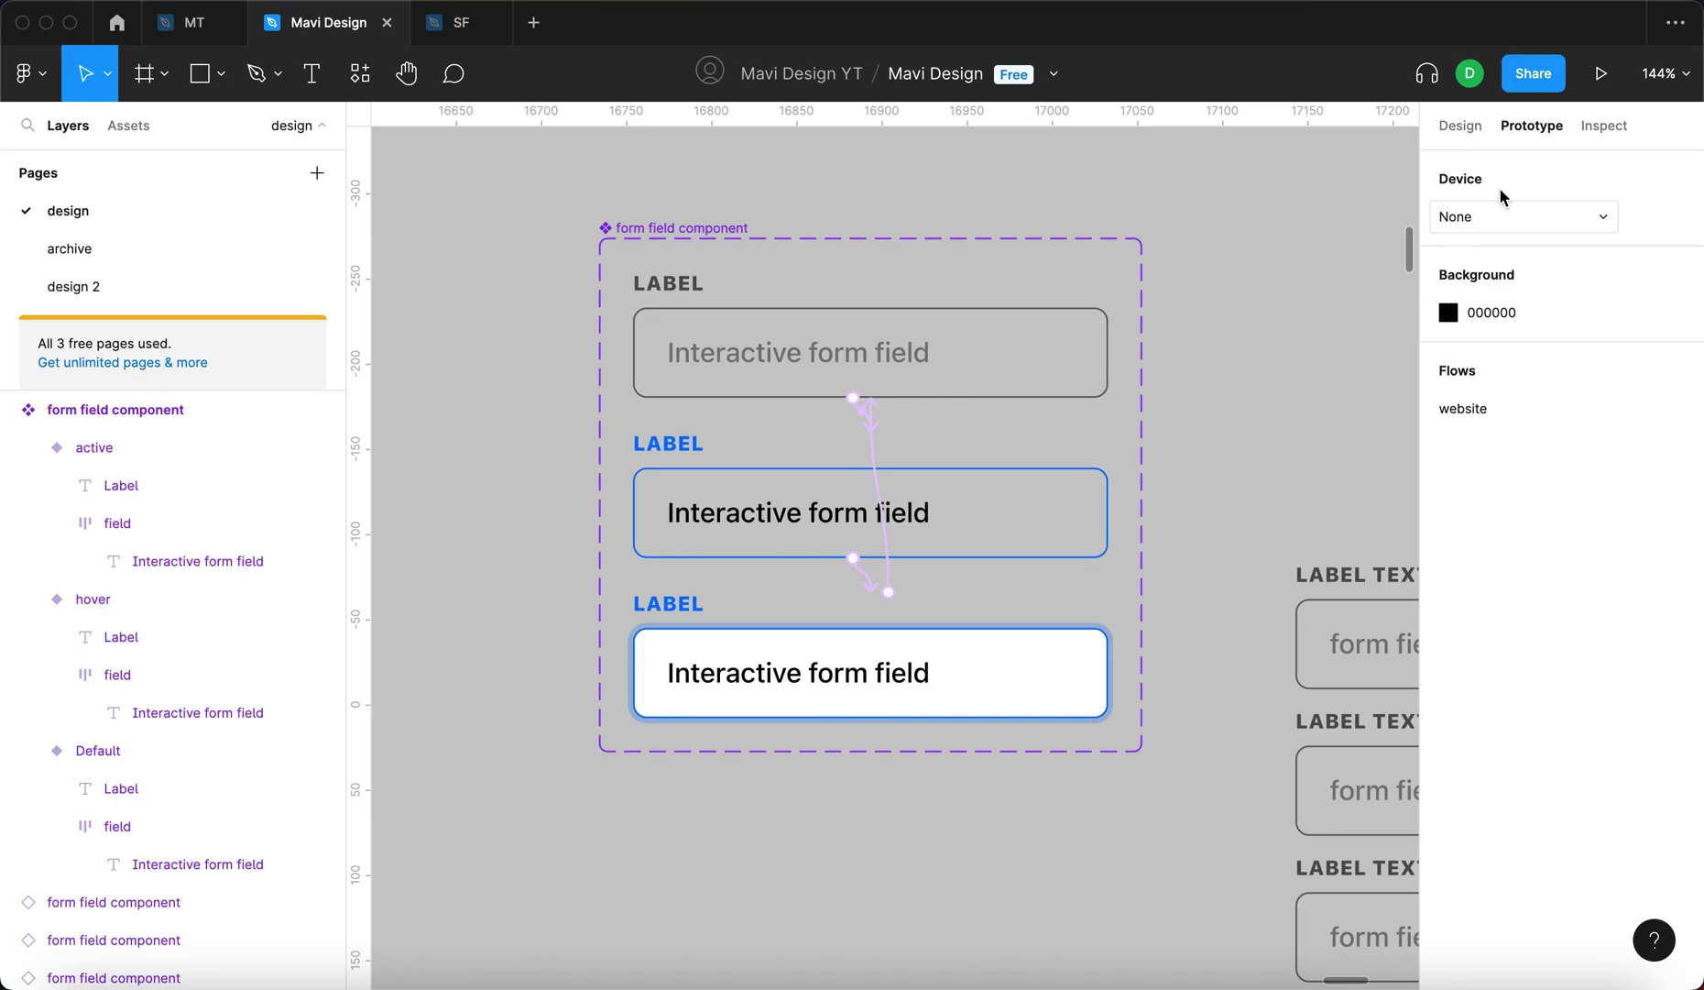
click(1460, 125)
scroll(905, 277, down, 3)
scroll(985, 445, down, 5)
scroll(857, 477, up, 3)
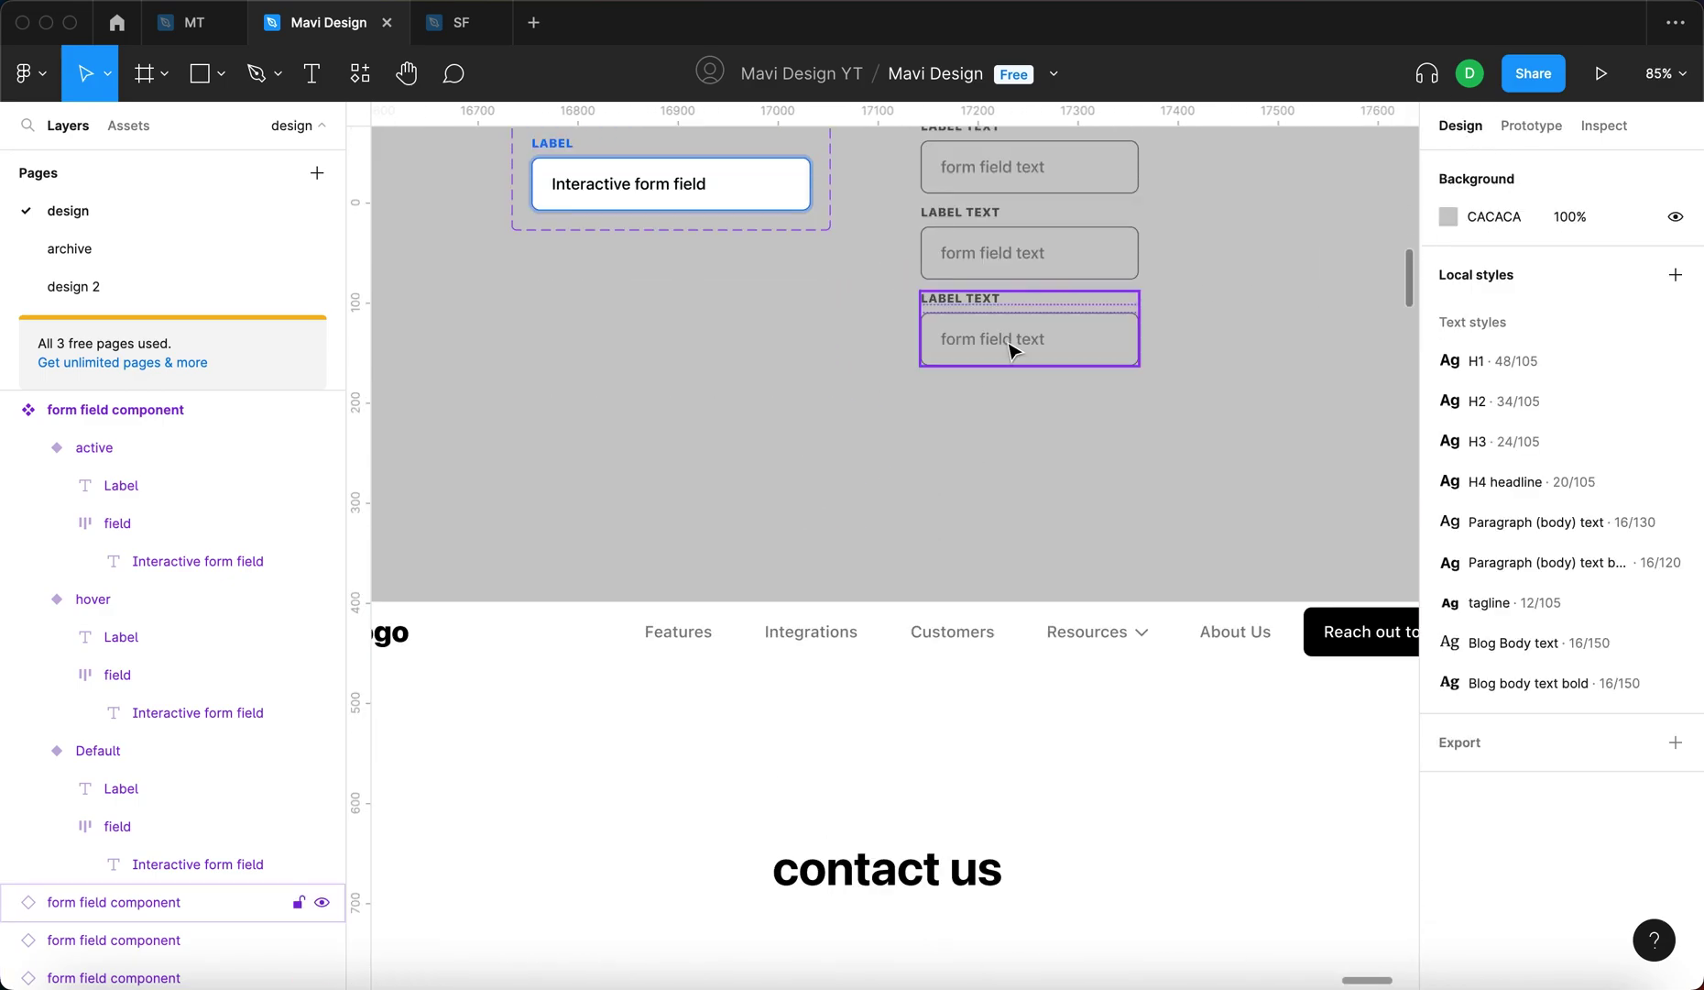
Make the contact us frame 1169 tall and move its footer down to the new bottom
scroll(1013, 351, down, 5)
click(1019, 719)
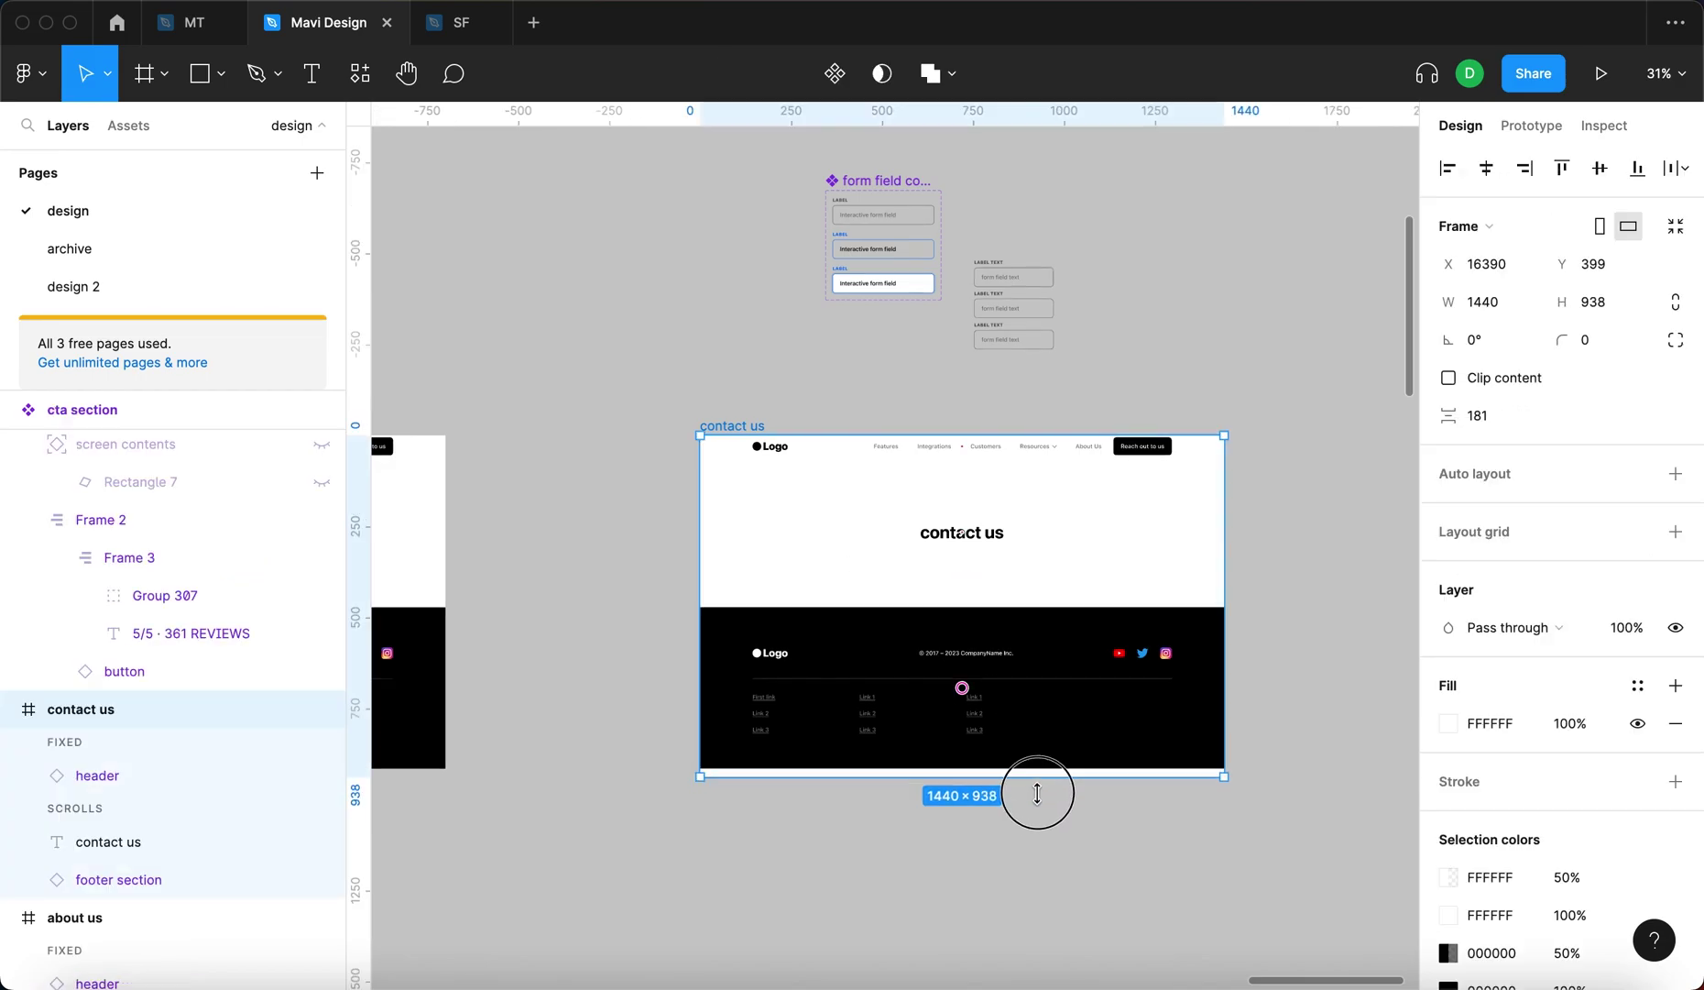
drag(1037, 792, 1050, 860)
click(1091, 658)
drag(1092, 658, 1086, 751)
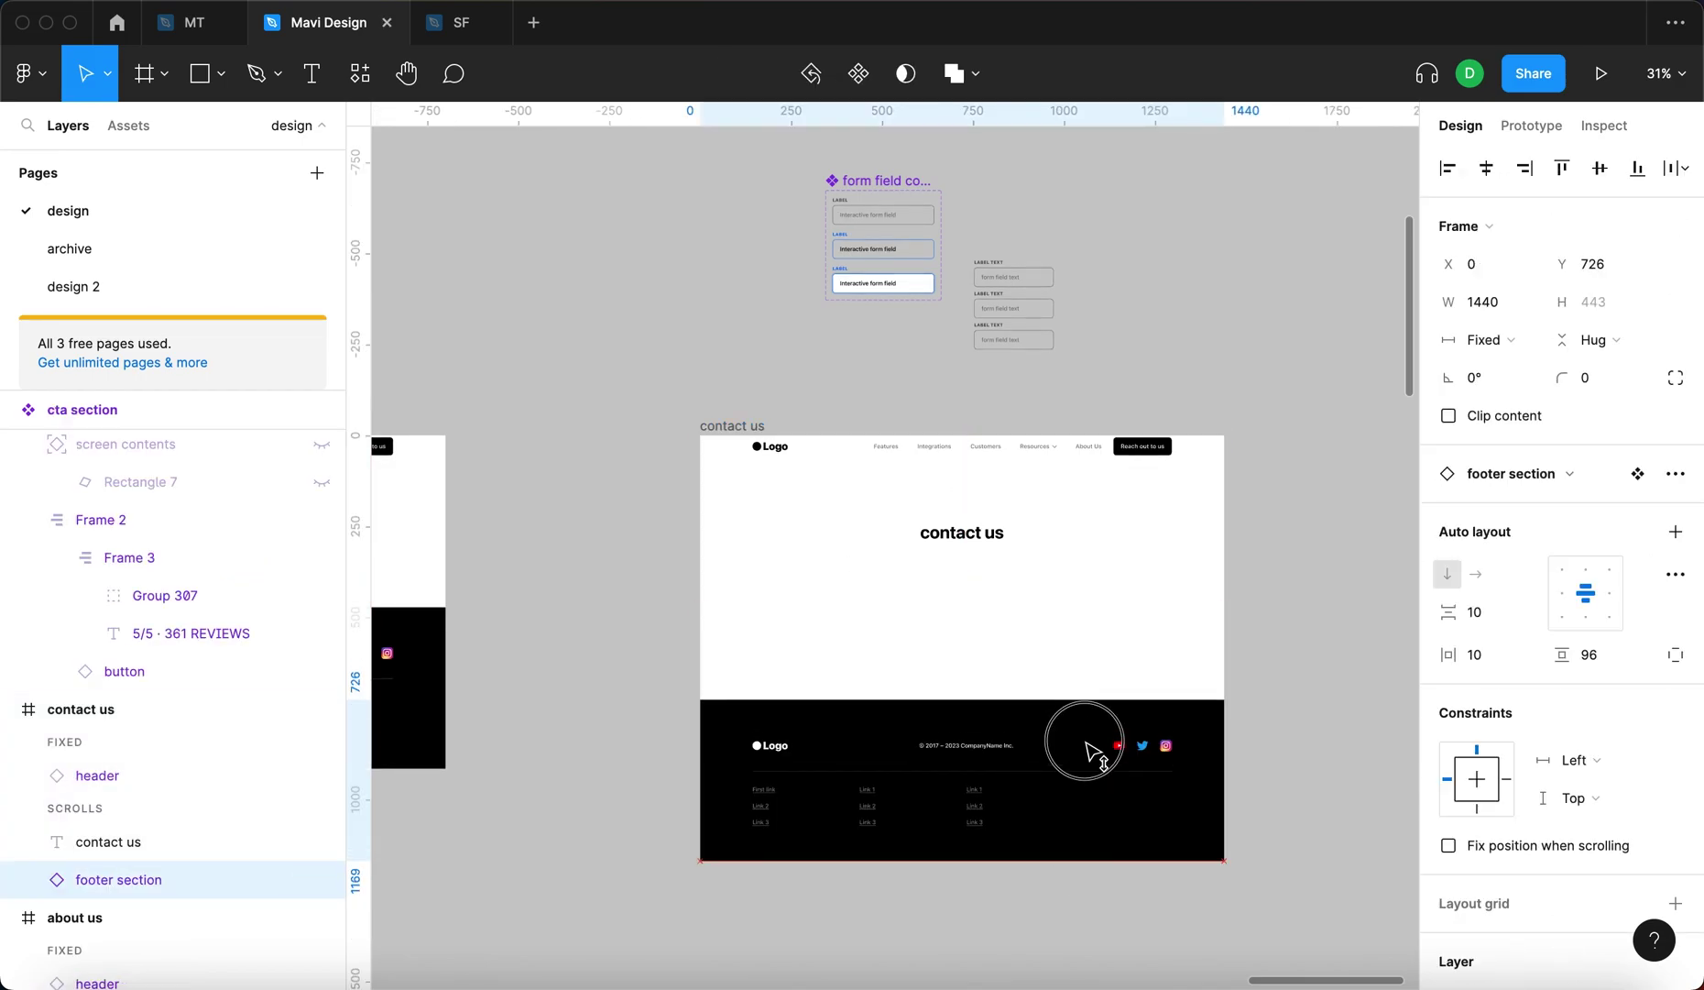
Move one spare form field onto the contact us page and delete the other two
scroll(932, 533, up, 5)
scroll(1122, 543, down, 4)
key(Escape)
scroll(1188, 313, right, 2)
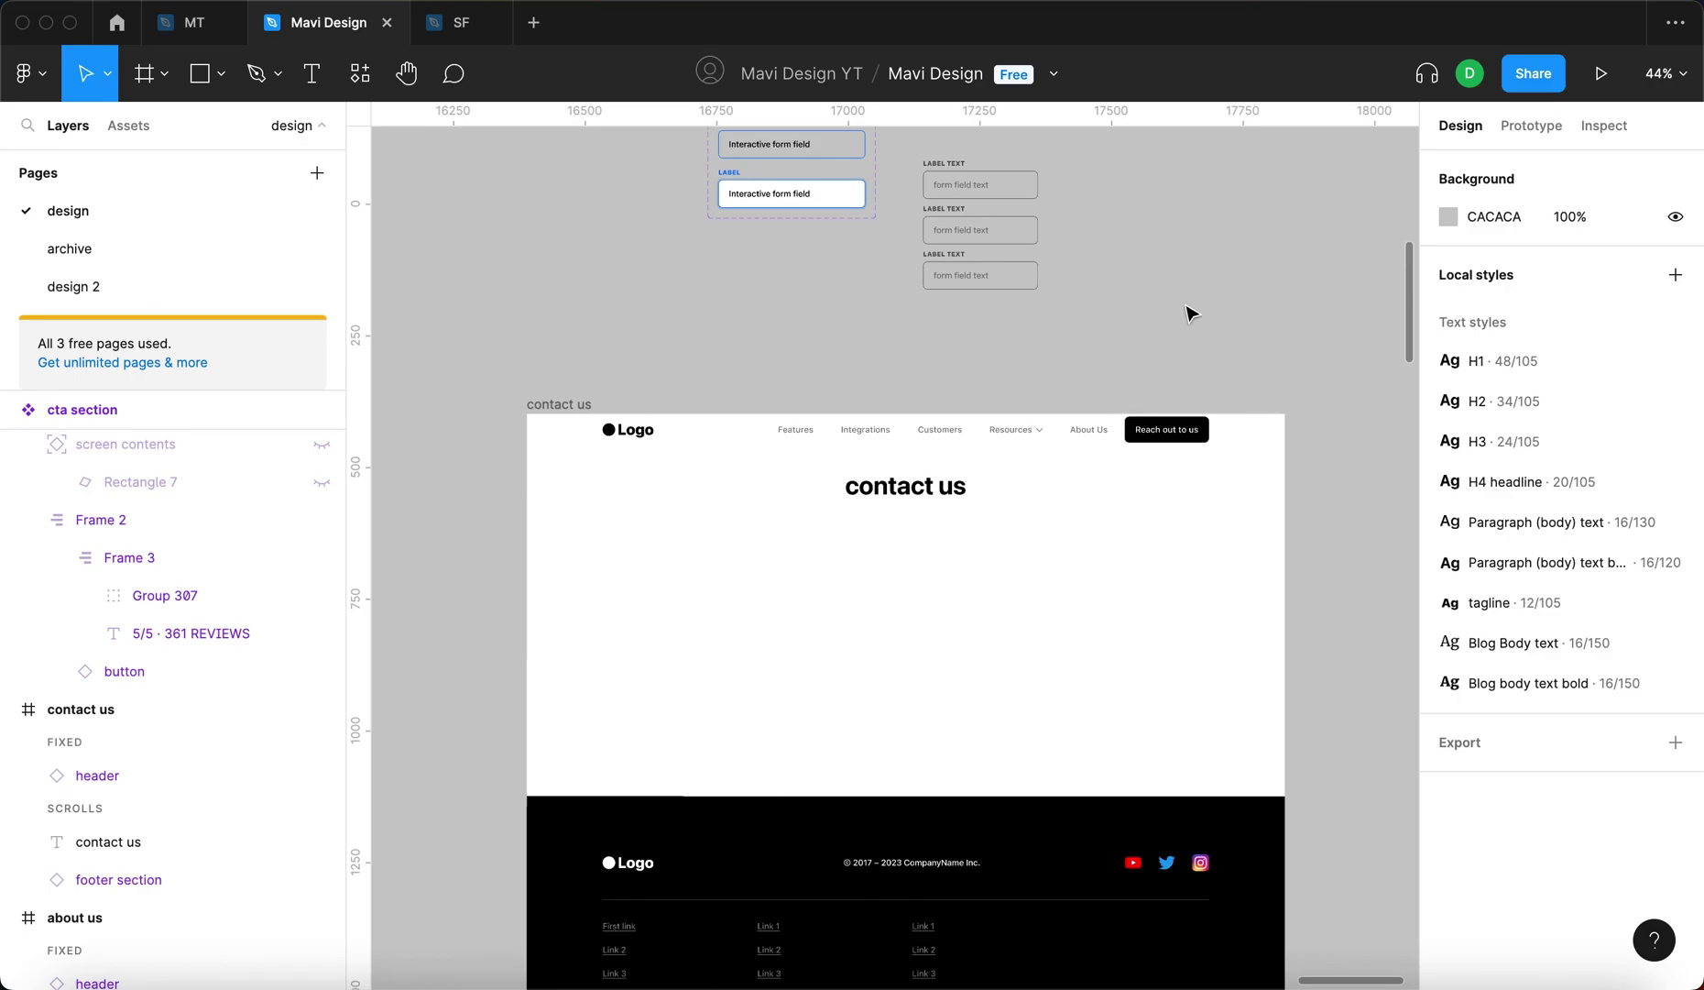
drag(977, 187, 849, 574)
drag(1107, 323, 907, 200)
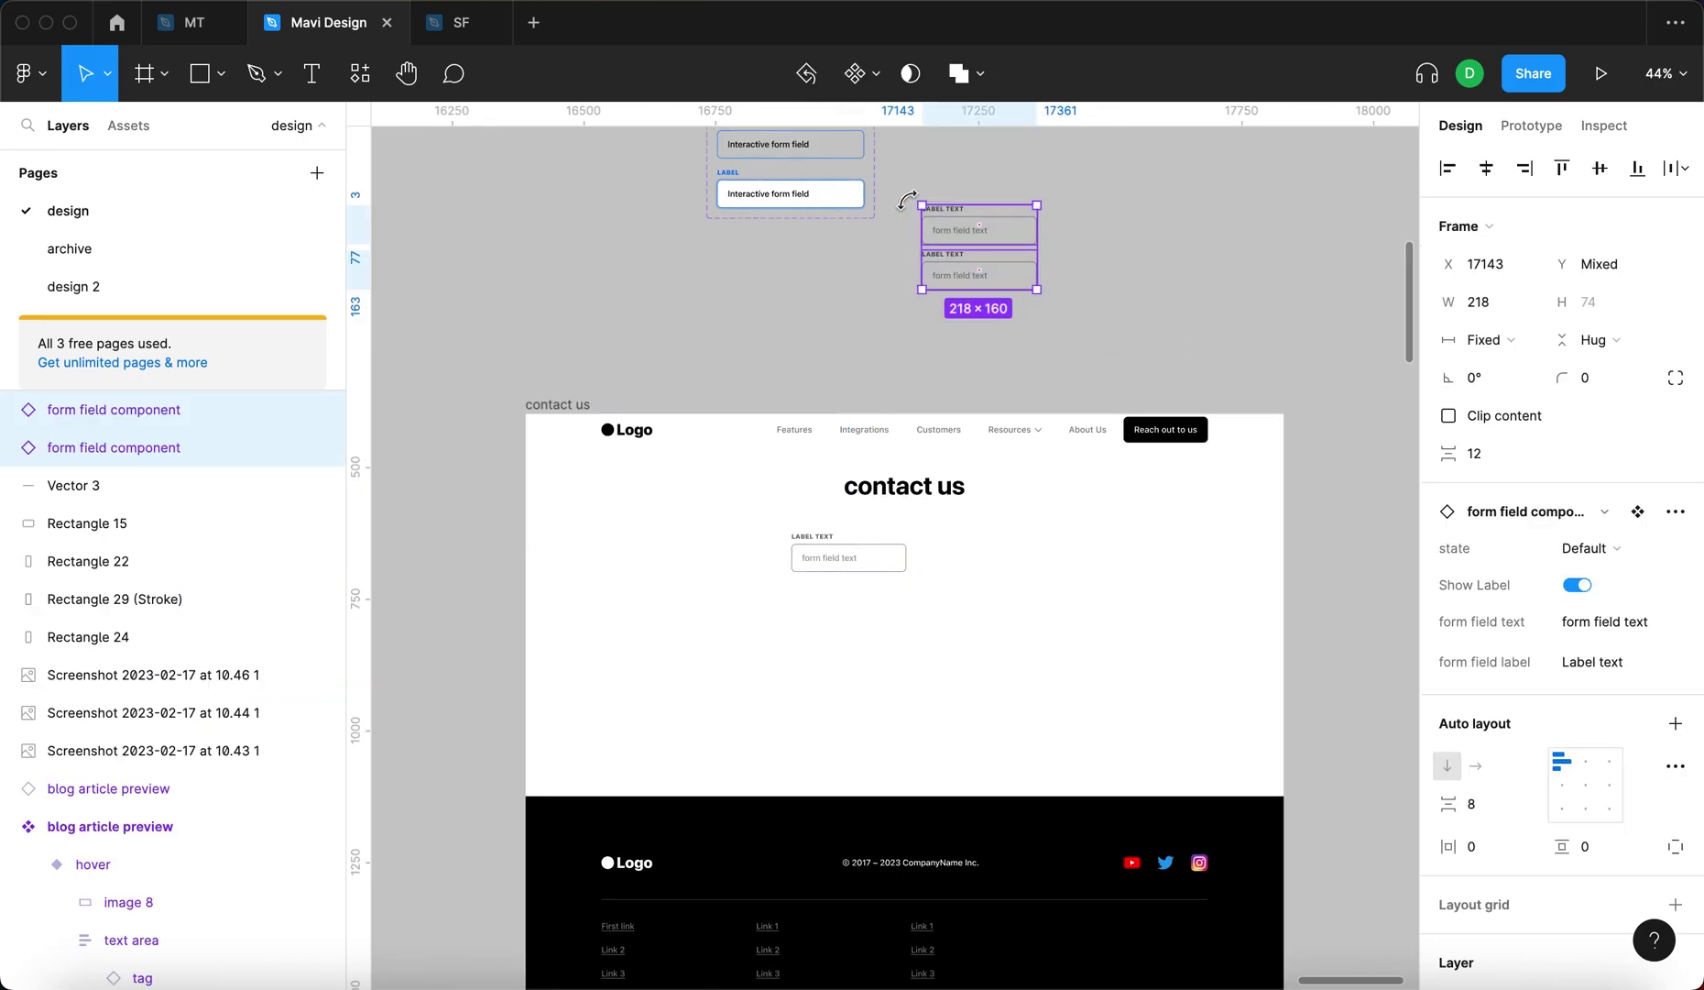
key(BackSpace)
scroll(833, 564, up, 5)
Widen the form field to 398 px and centre it horizontally on the page
click(833, 563)
drag(1023, 534, 1263, 537)
key(alt+h)
click(1011, 765)
scroll(1012, 766, down, 3)
scroll(962, 644, up, 3)
click(921, 573)
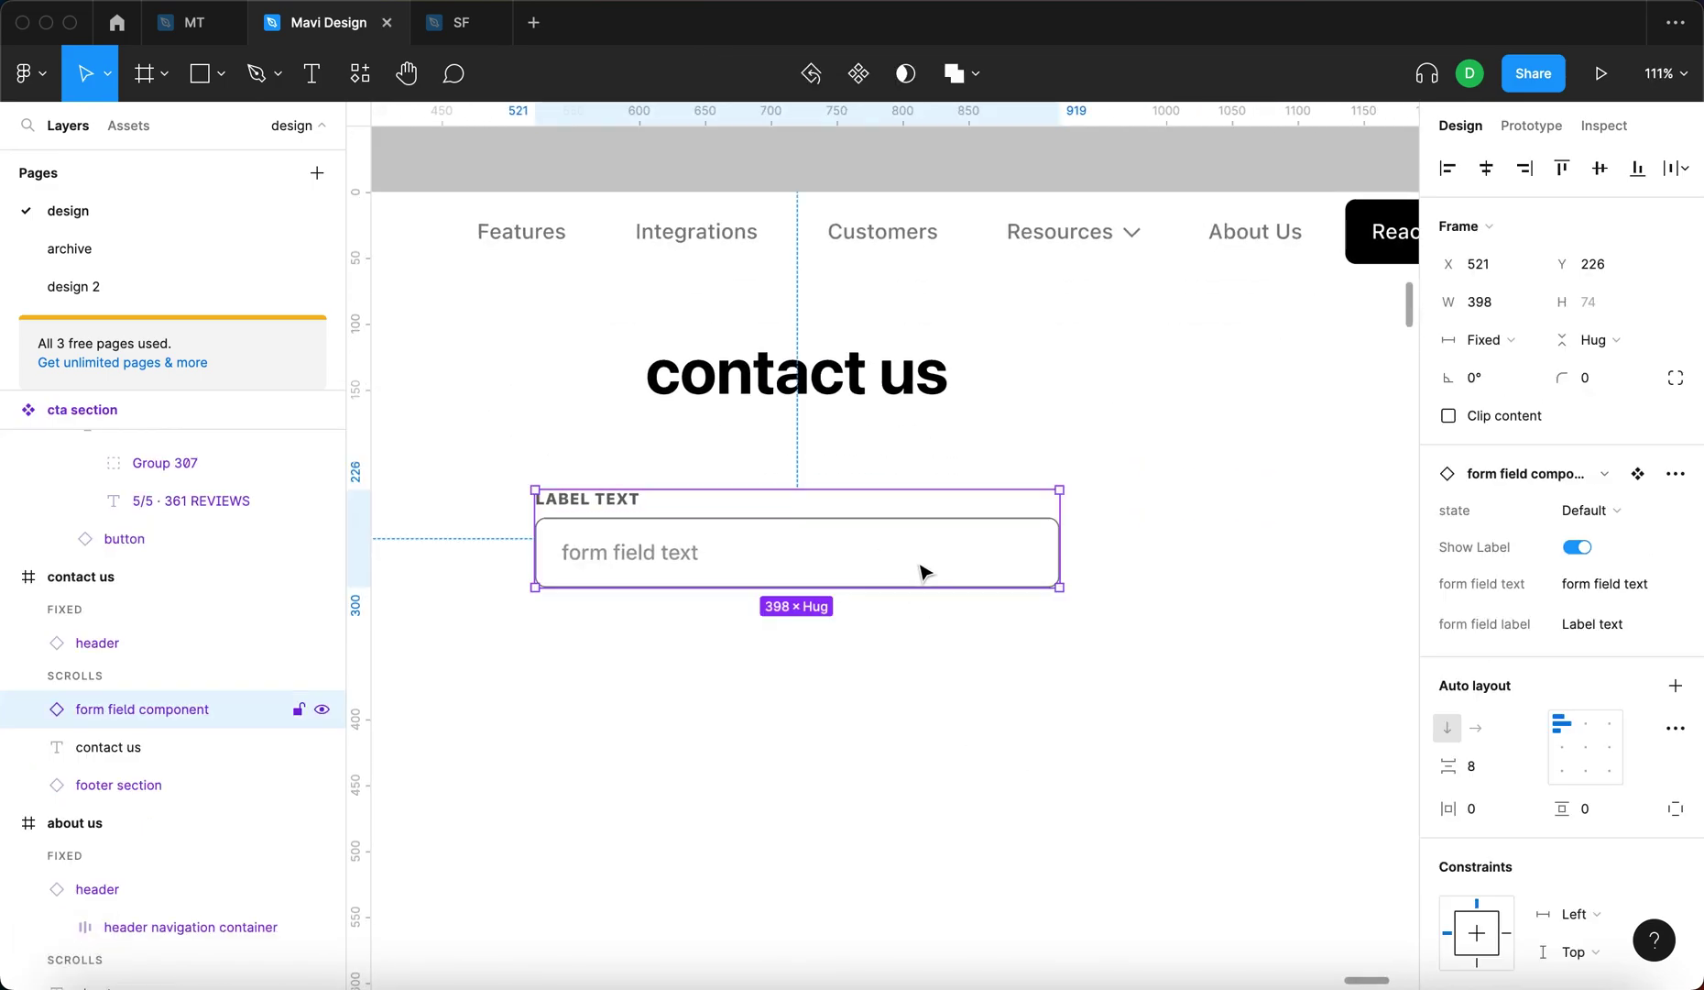
Reorder the component properties so form field label comes before form field text
scroll(921, 573, left, 3)
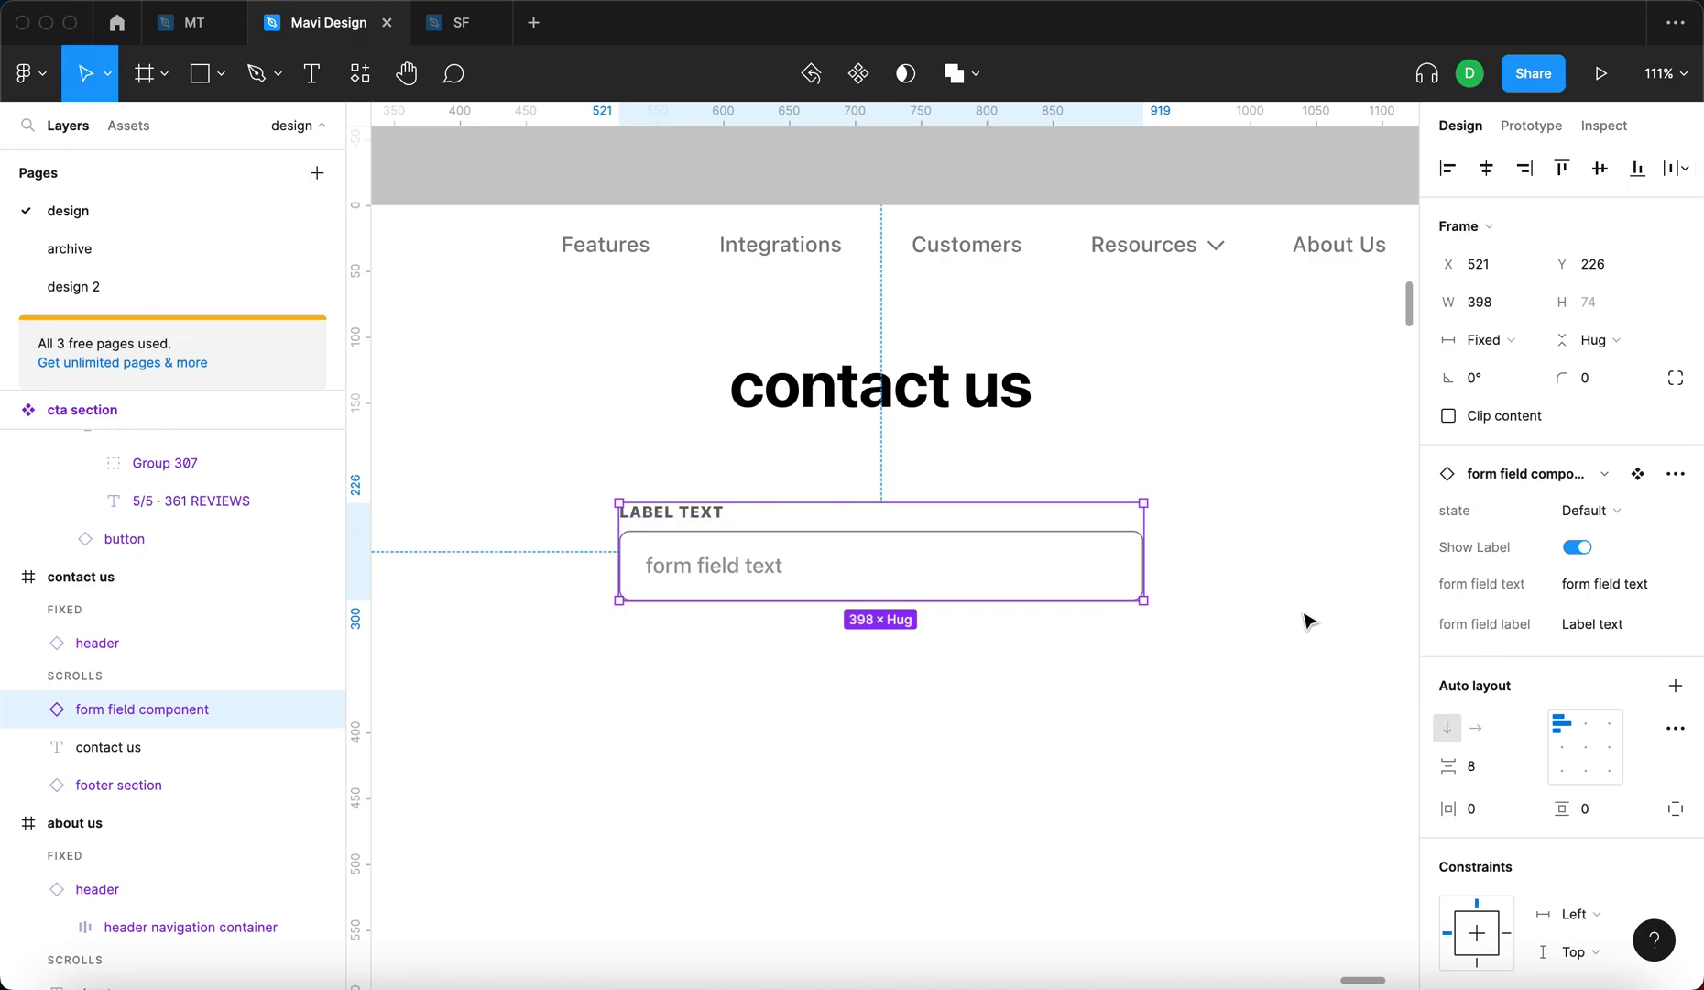
scroll(1283, 620, up, 10)
scroll(901, 493, up, 3)
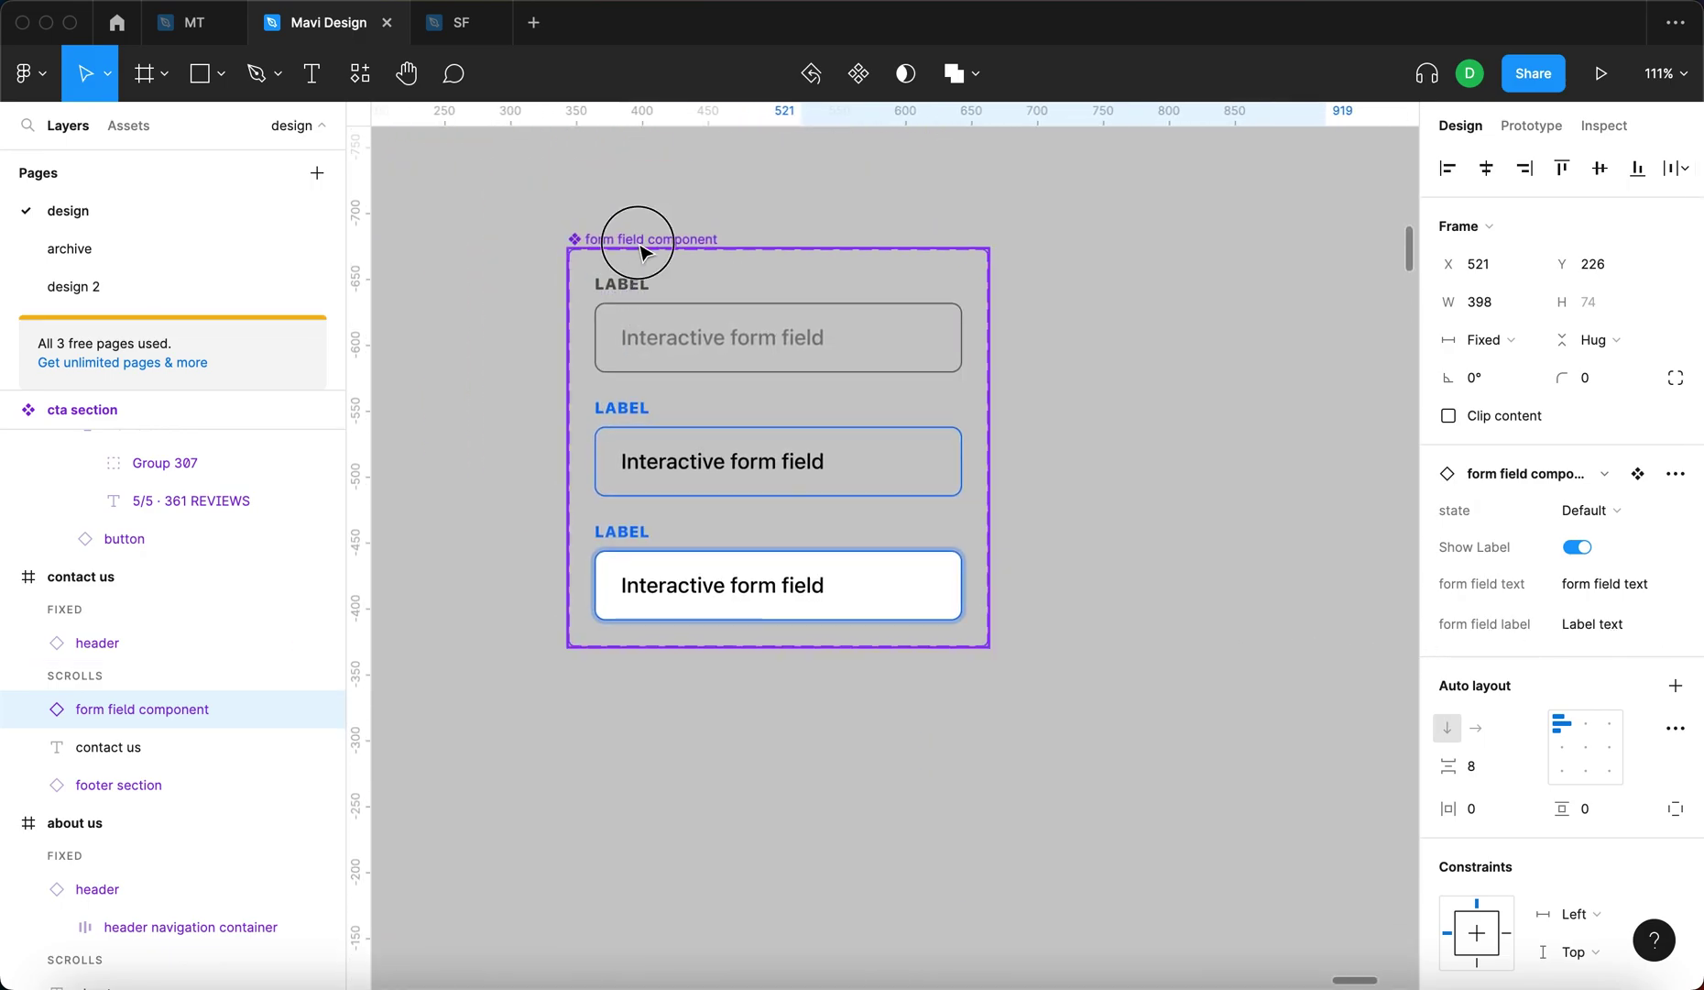
drag(1434, 647, 1423, 602)
click(1301, 723)
scroll(1302, 724, down, 15)
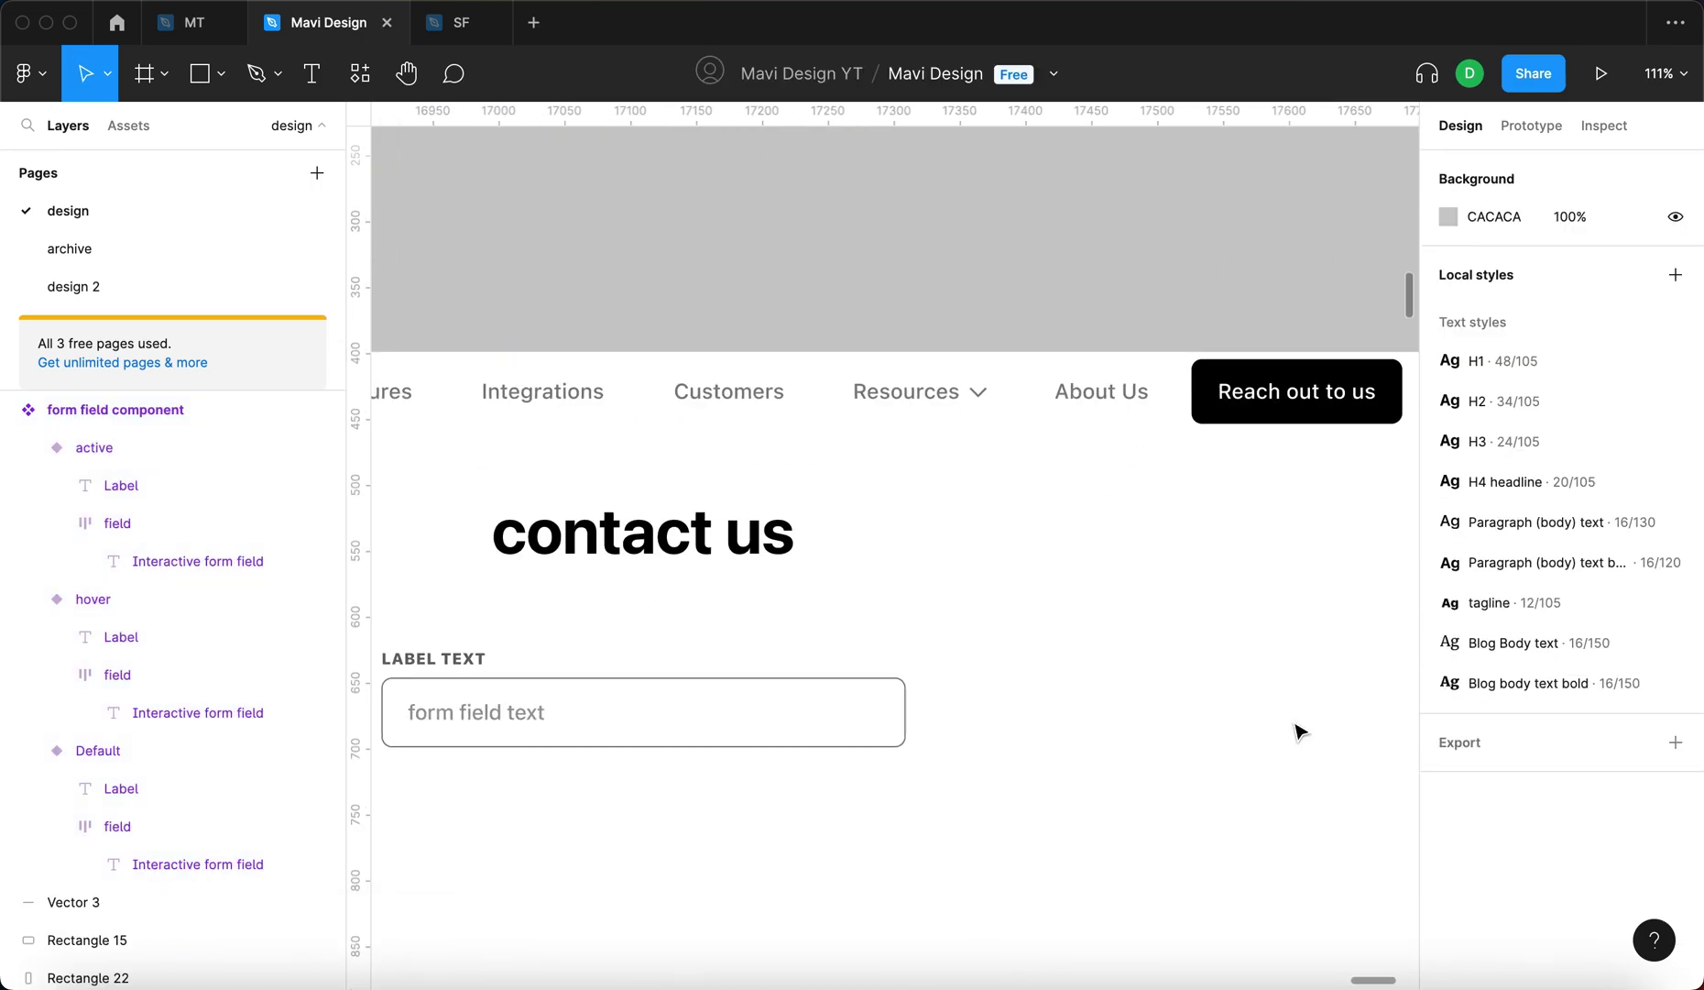
click(852, 326)
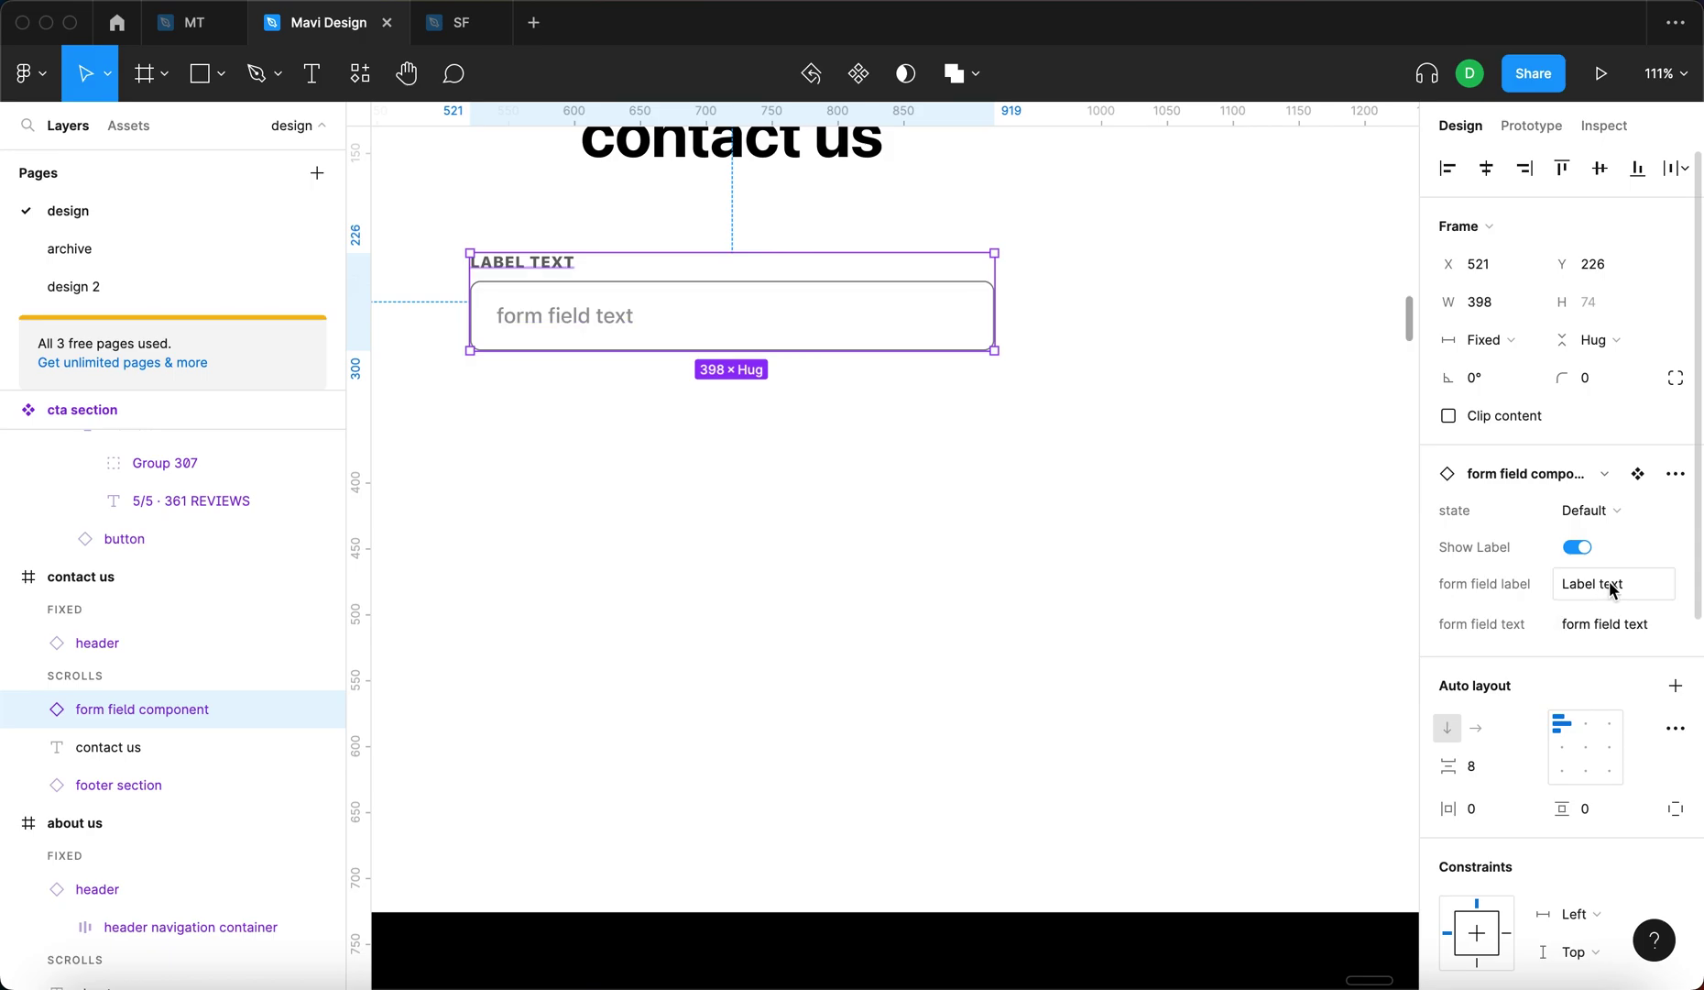
Set the instance's form field label to 'field 1' and form field text to 'Click and start typing'
click(1611, 587)
text(field !)
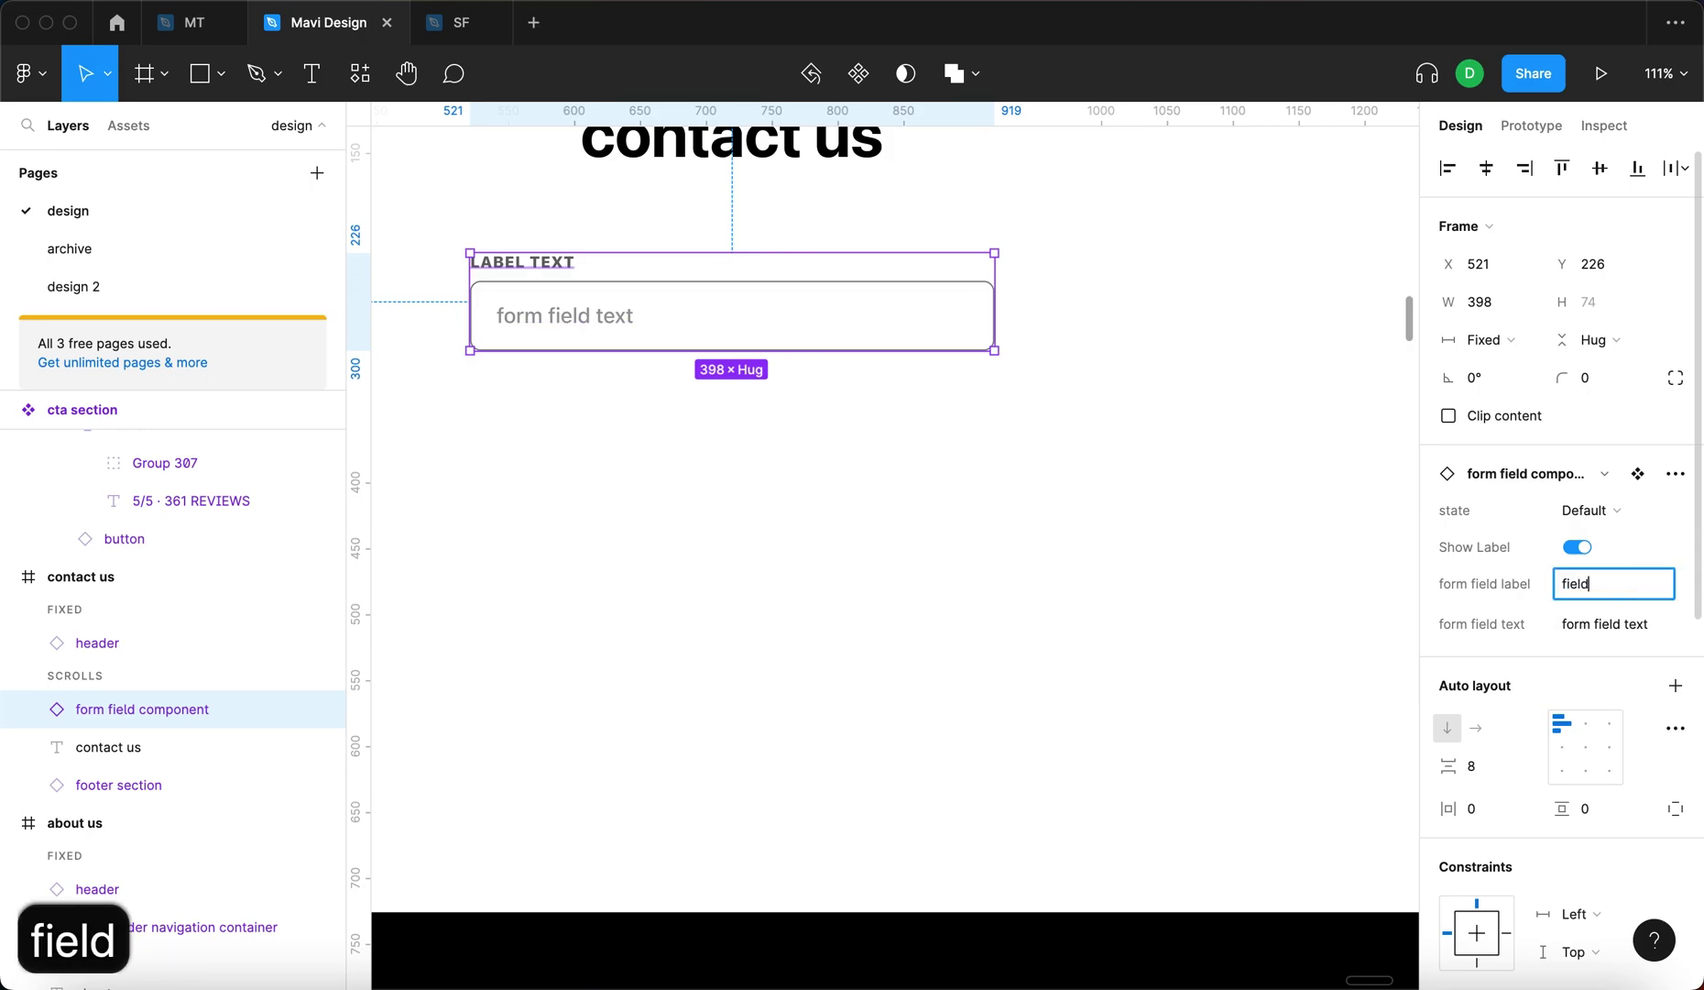
key(BackSpace)
text(1)
click(1601, 627)
key(super+a)
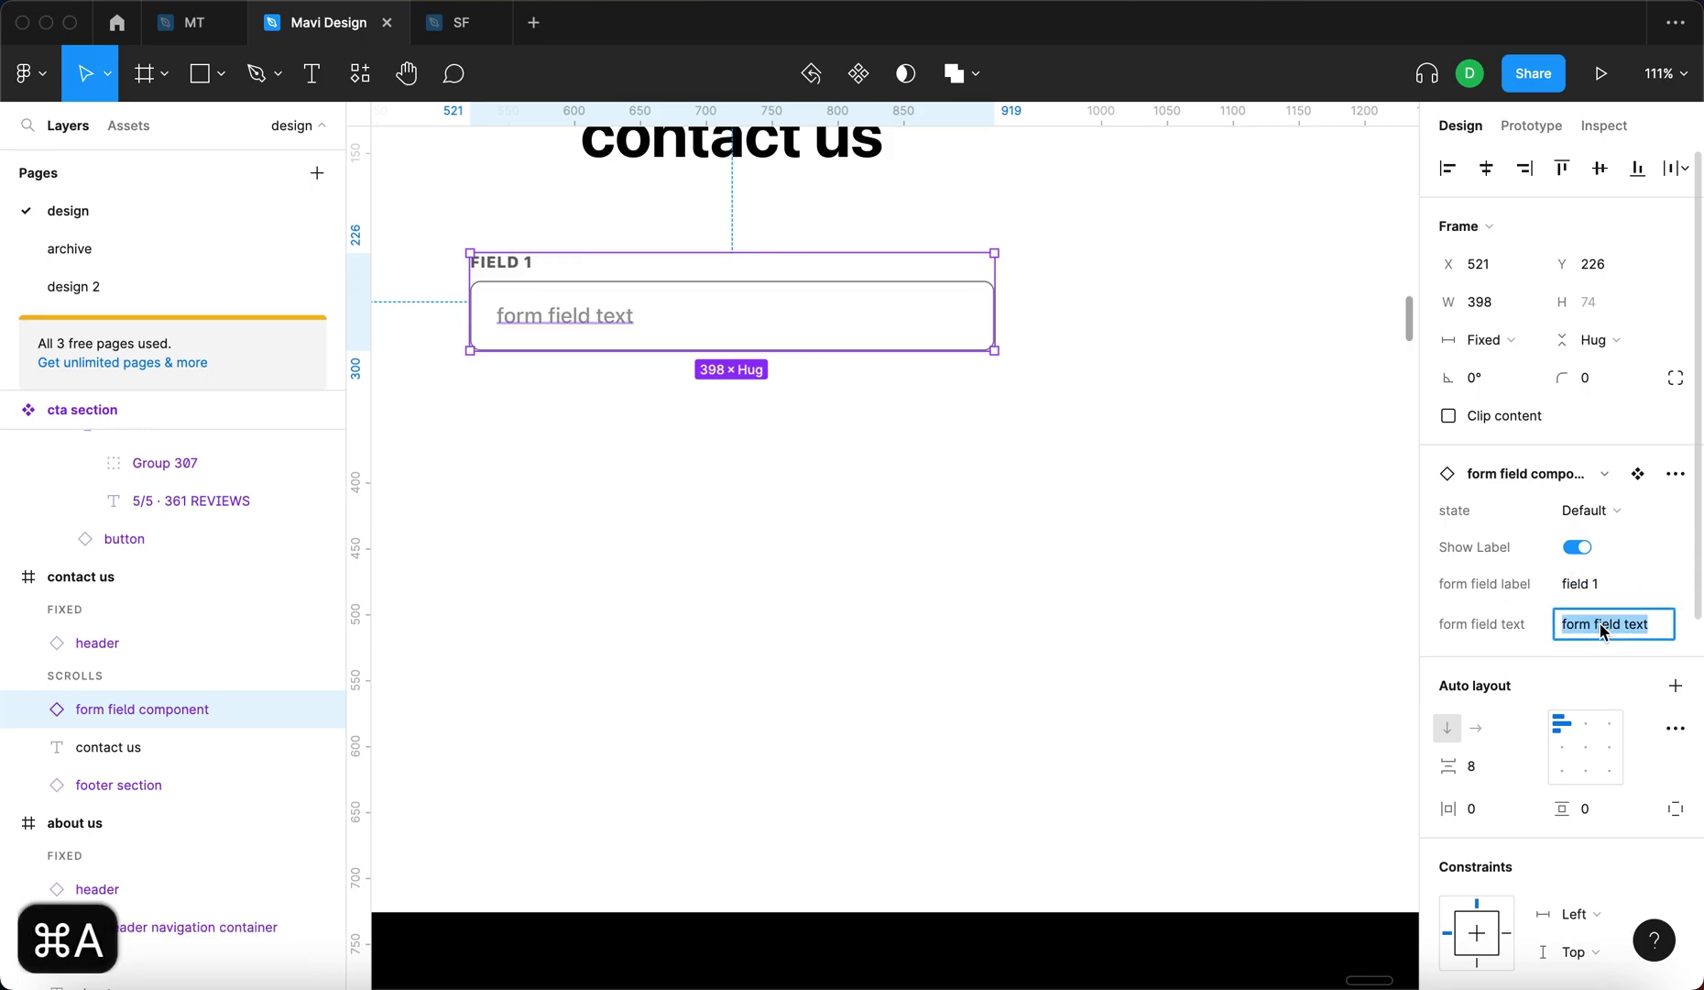
text(Cli)
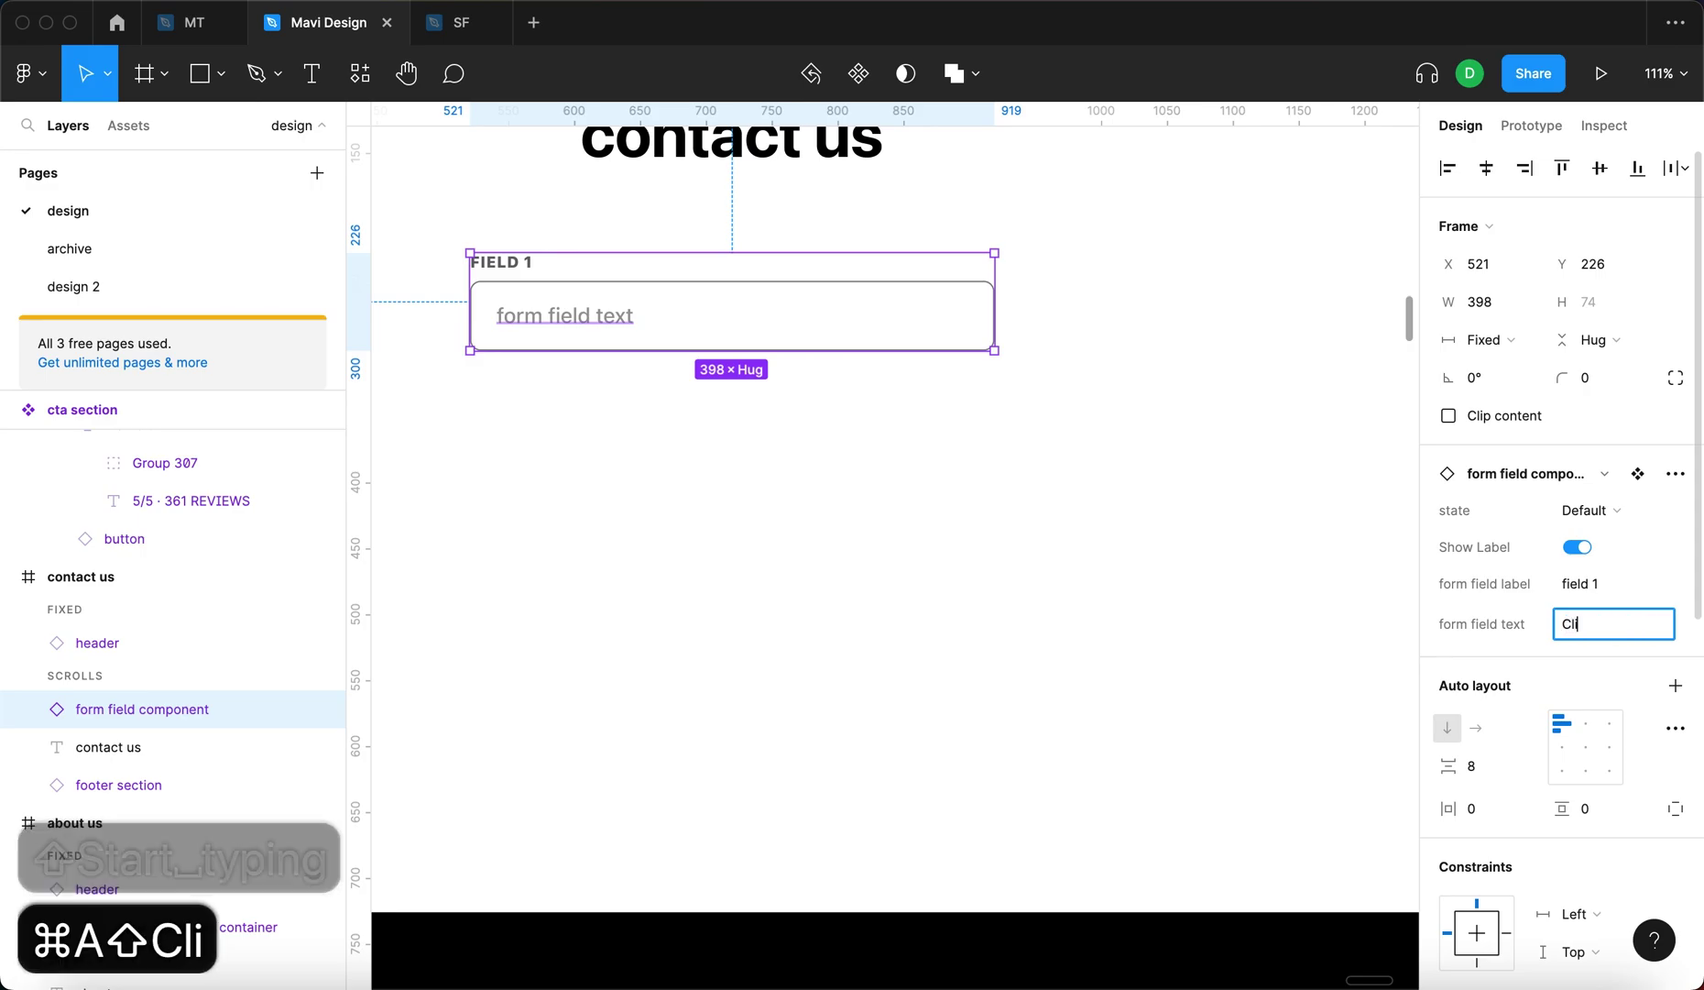
text(ck and start typing)
key(Return)
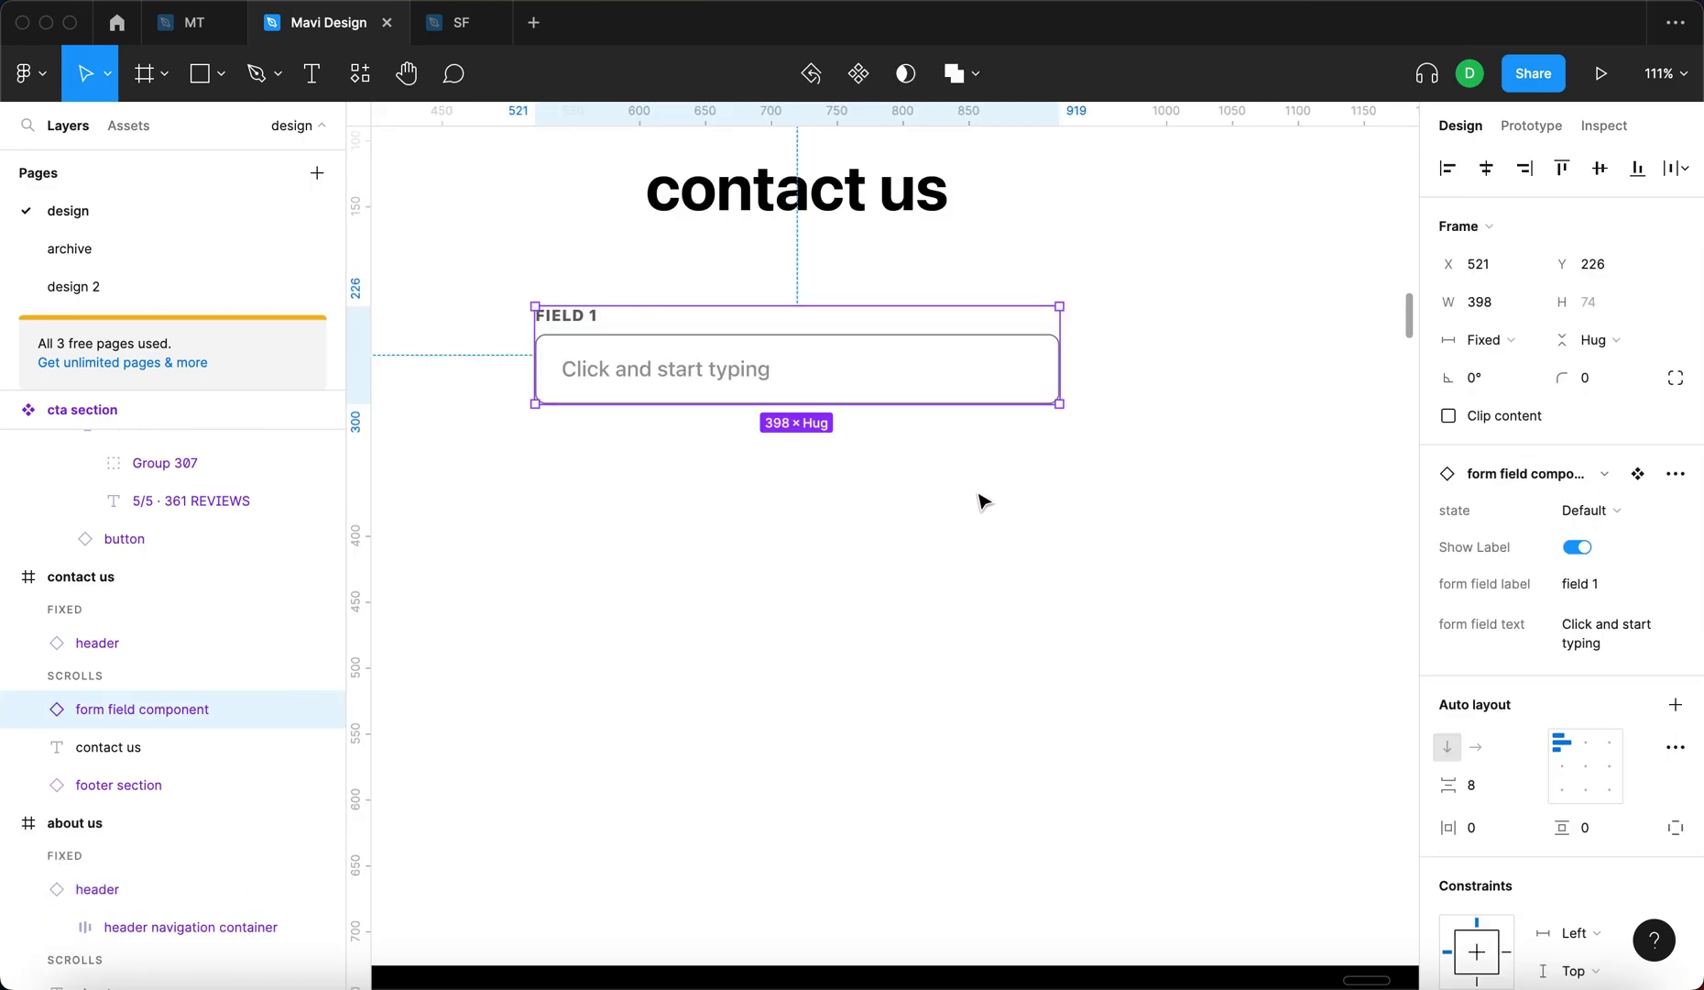
scroll(829, 399, up, 3)
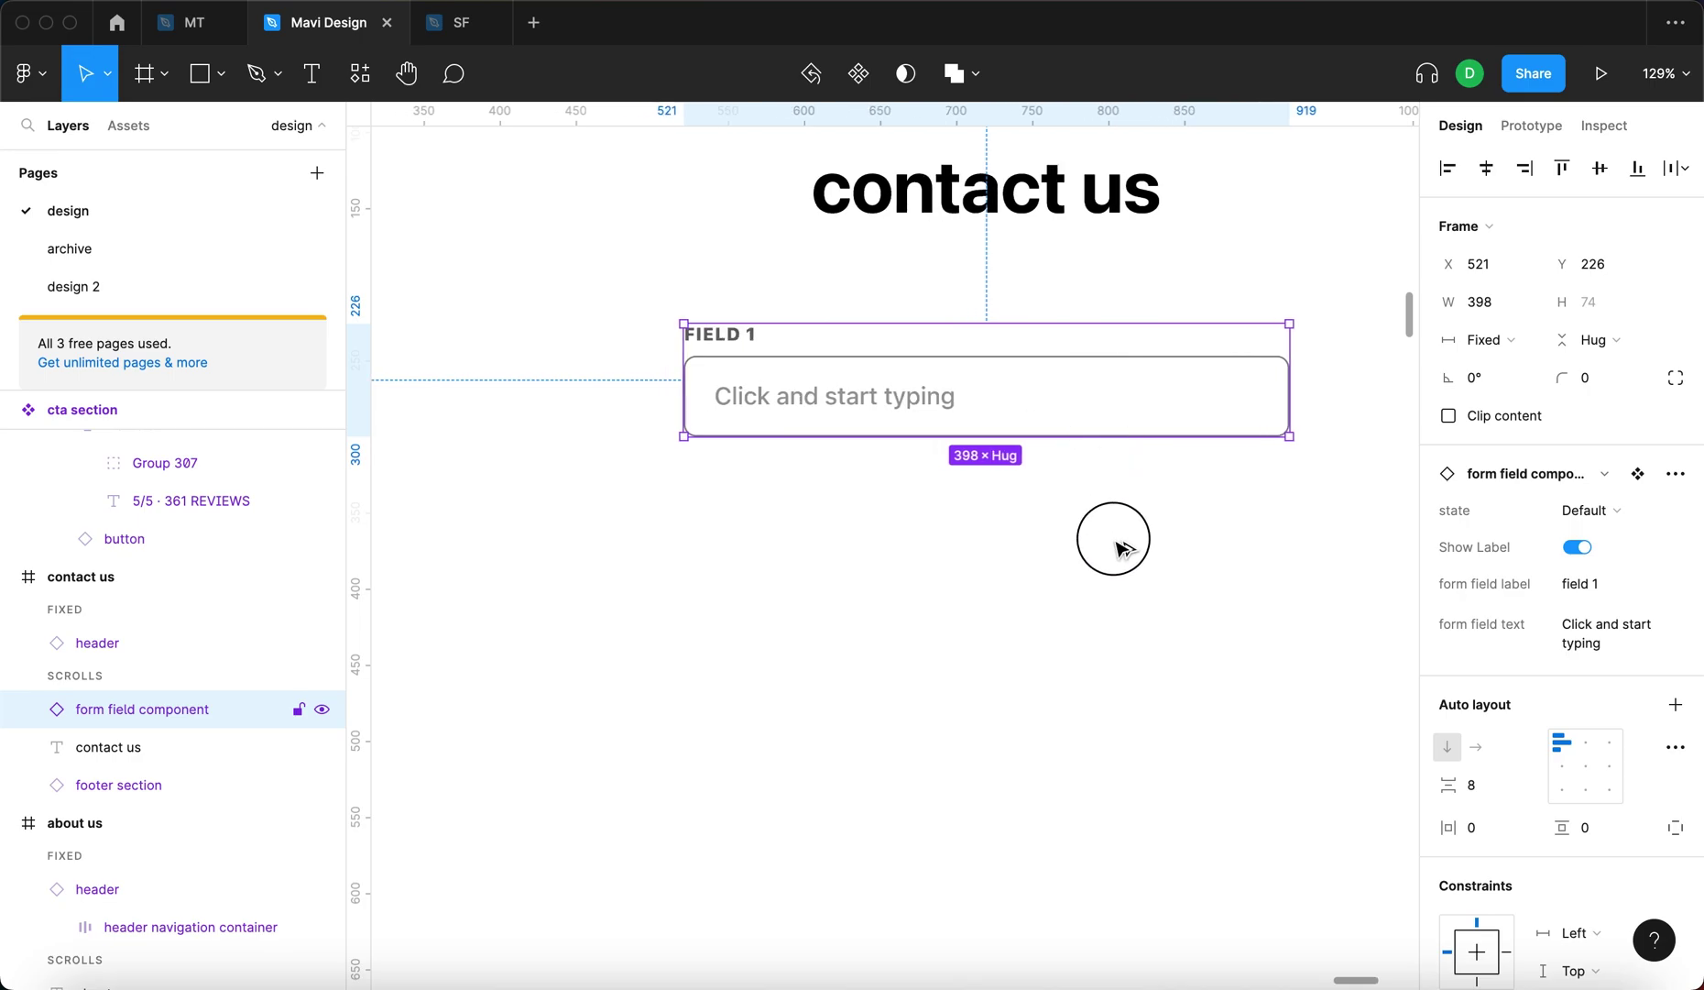
Duplicate the field twice, wrap all three in auto layout, and make them fill width
key(super+d)
key(super+d)
drag(1287, 882, 642, 312)
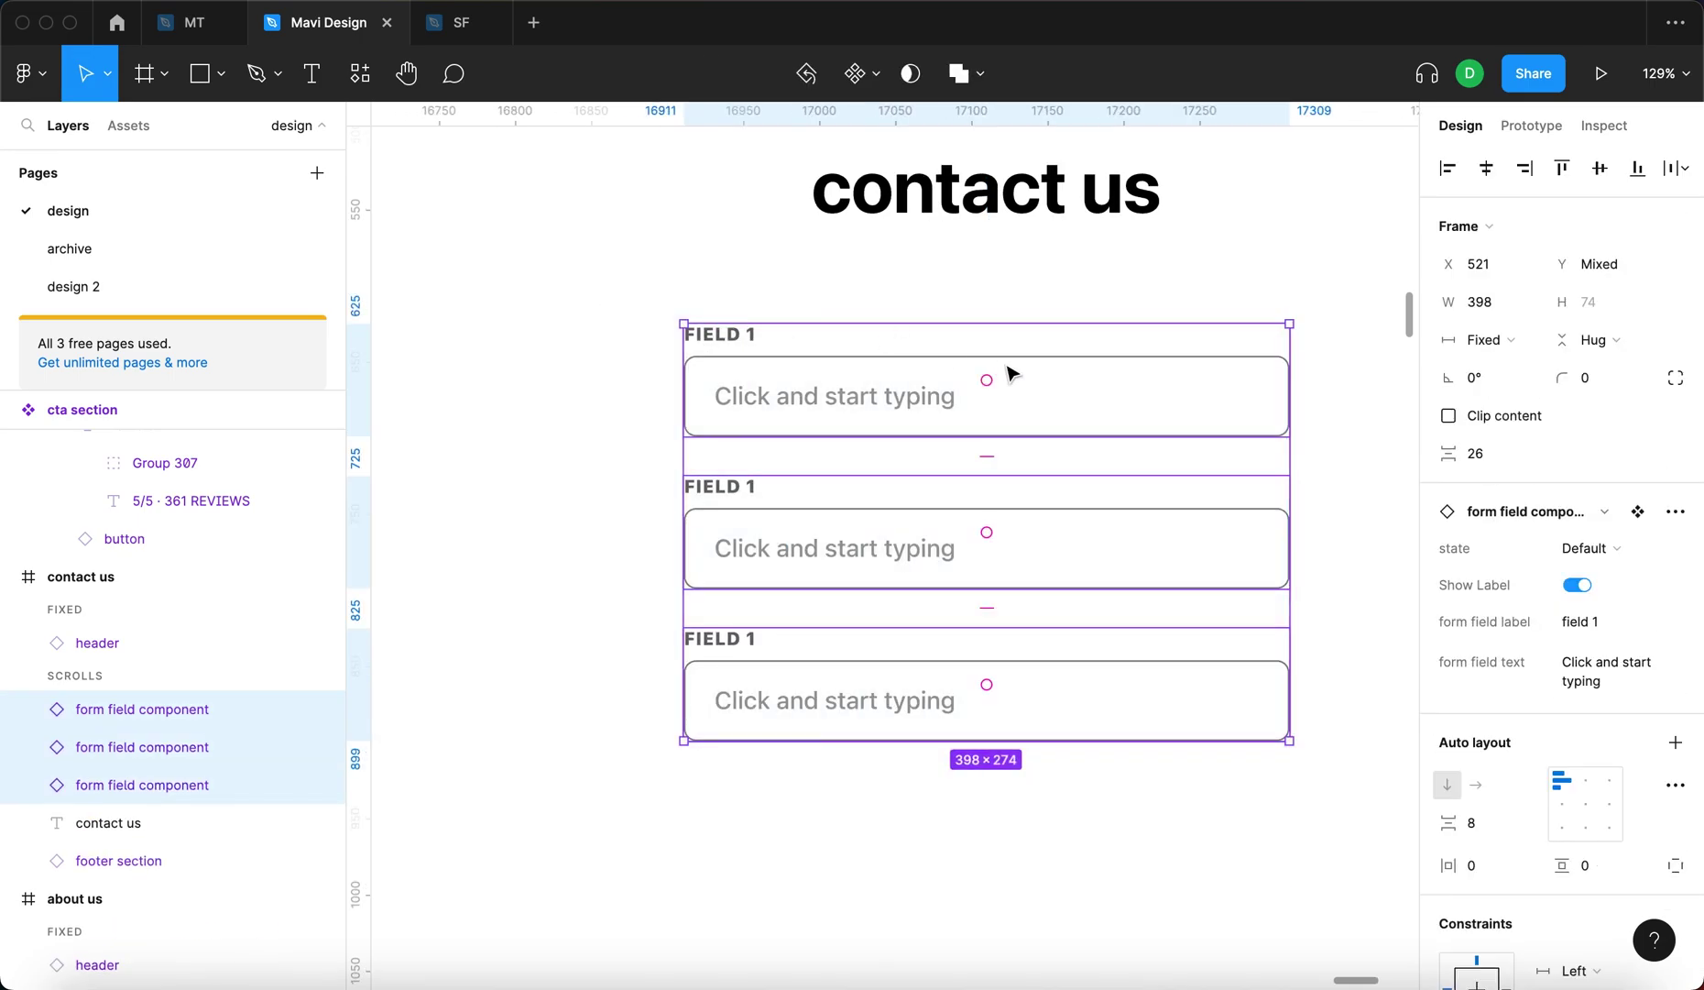
key(shift+a)
key(Return)
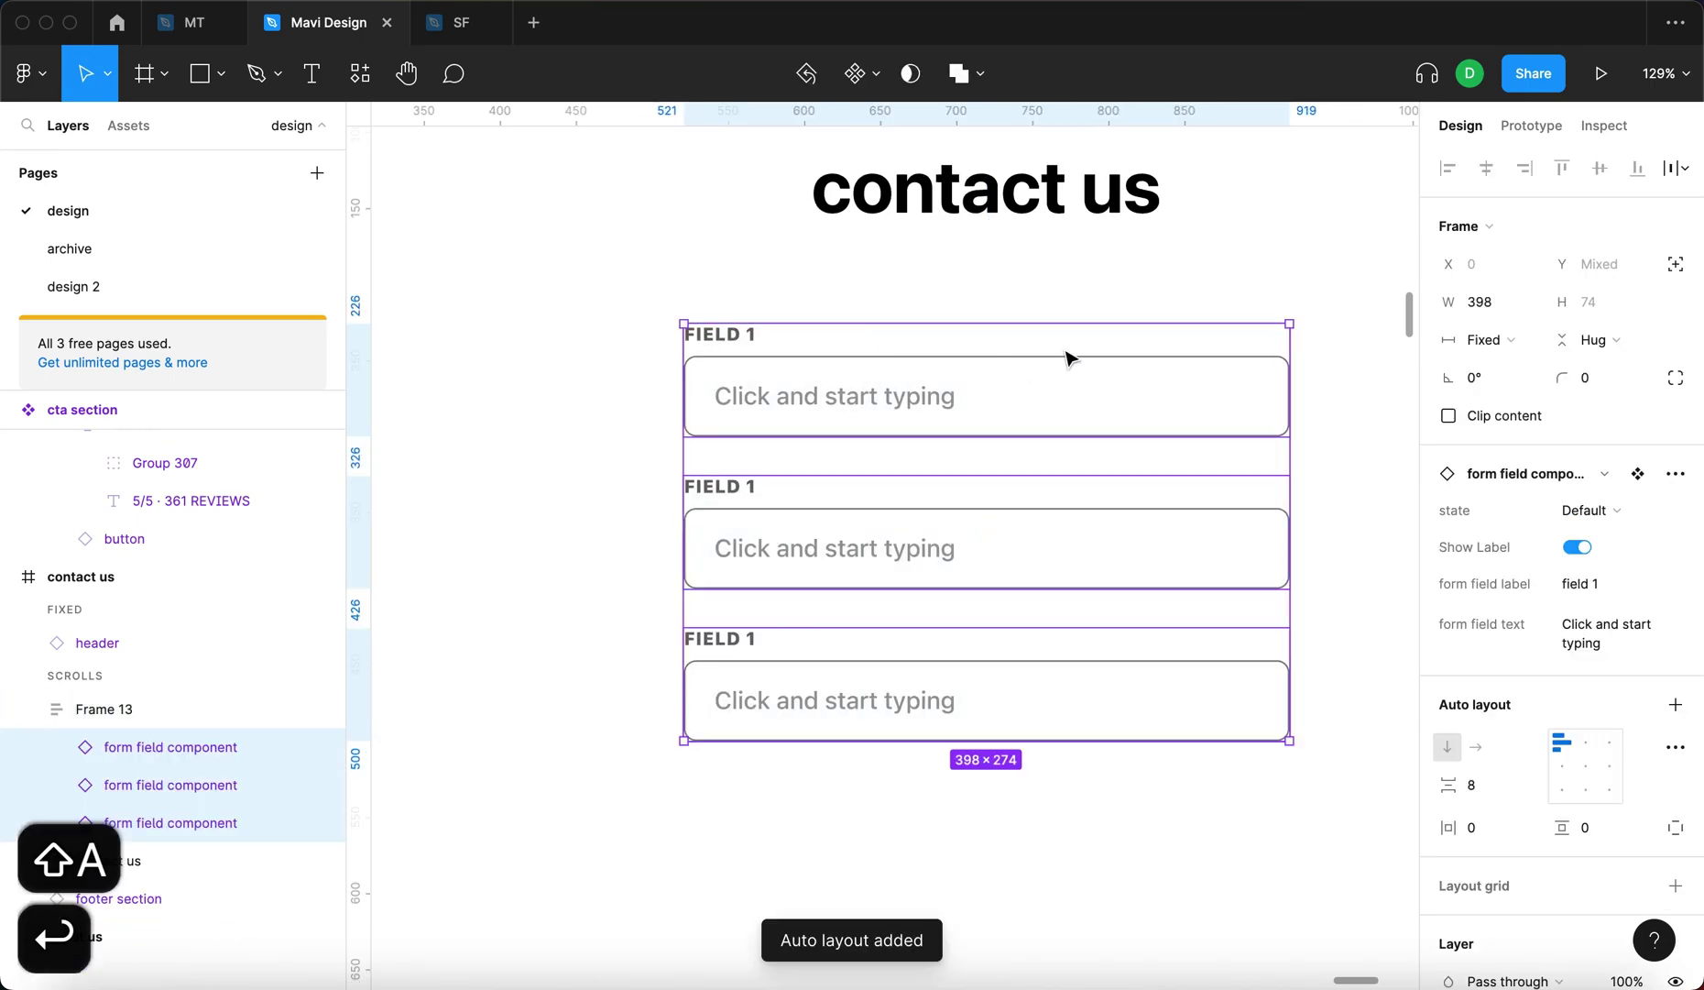
click(1486, 341)
click(1512, 396)
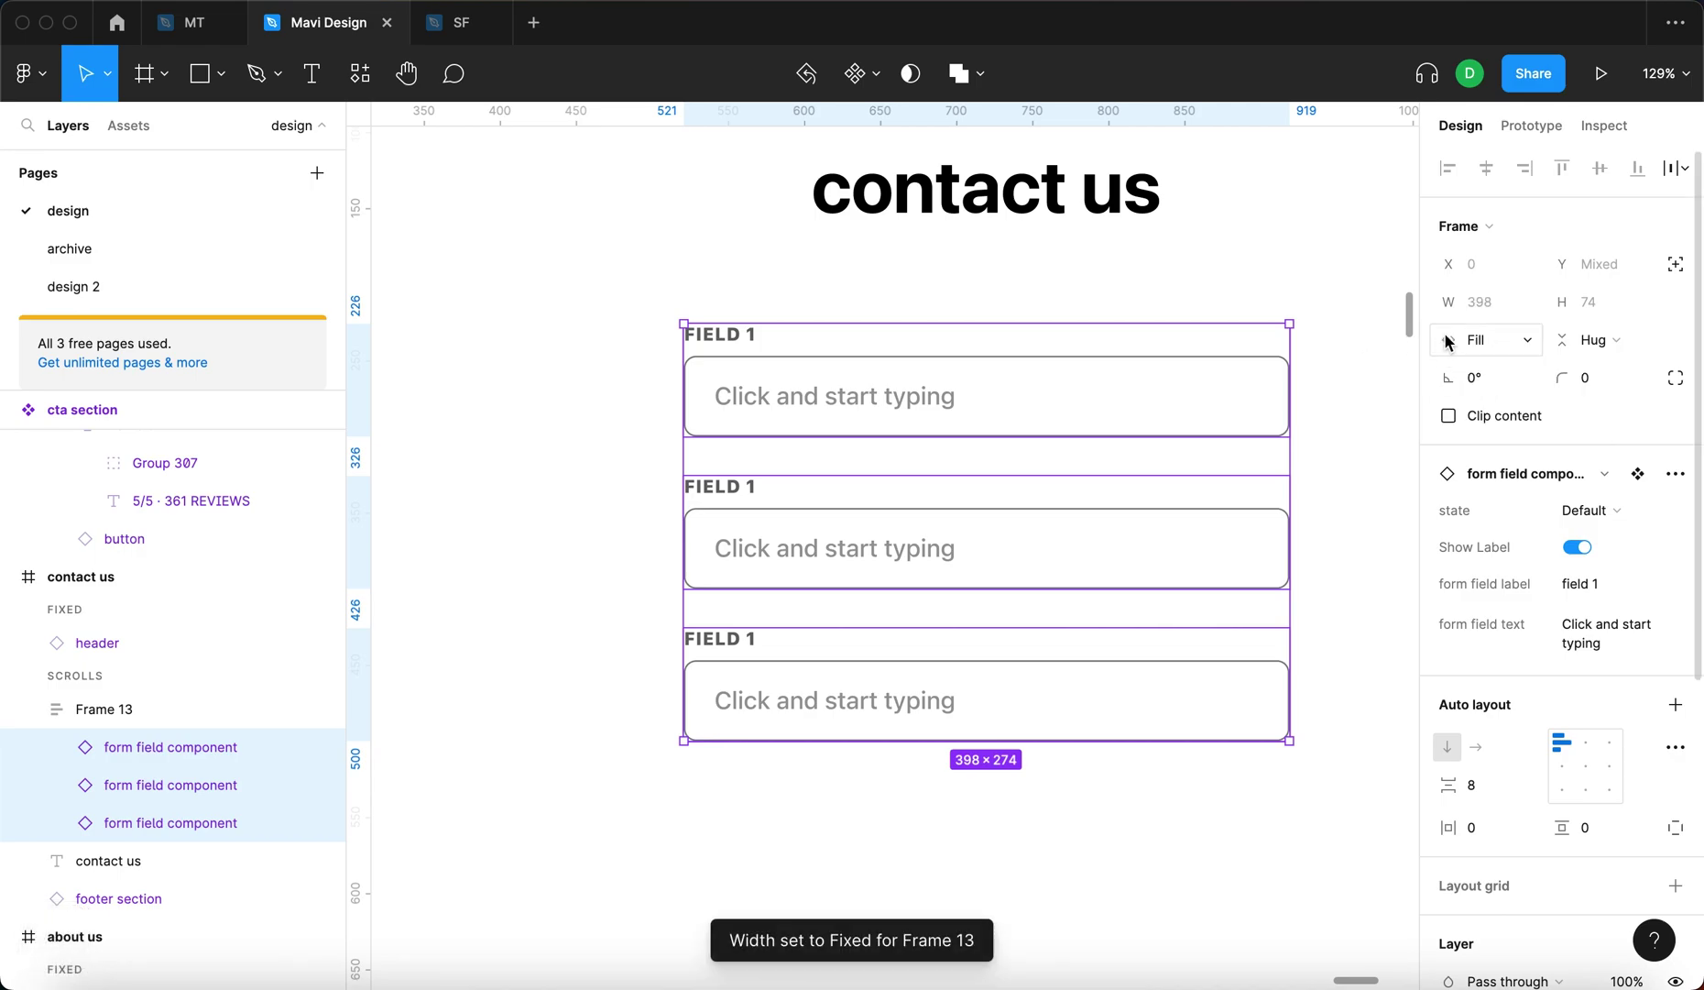
Set Frame 13's spacing between fields to 20 and resize it to 480 wide
click(1149, 449)
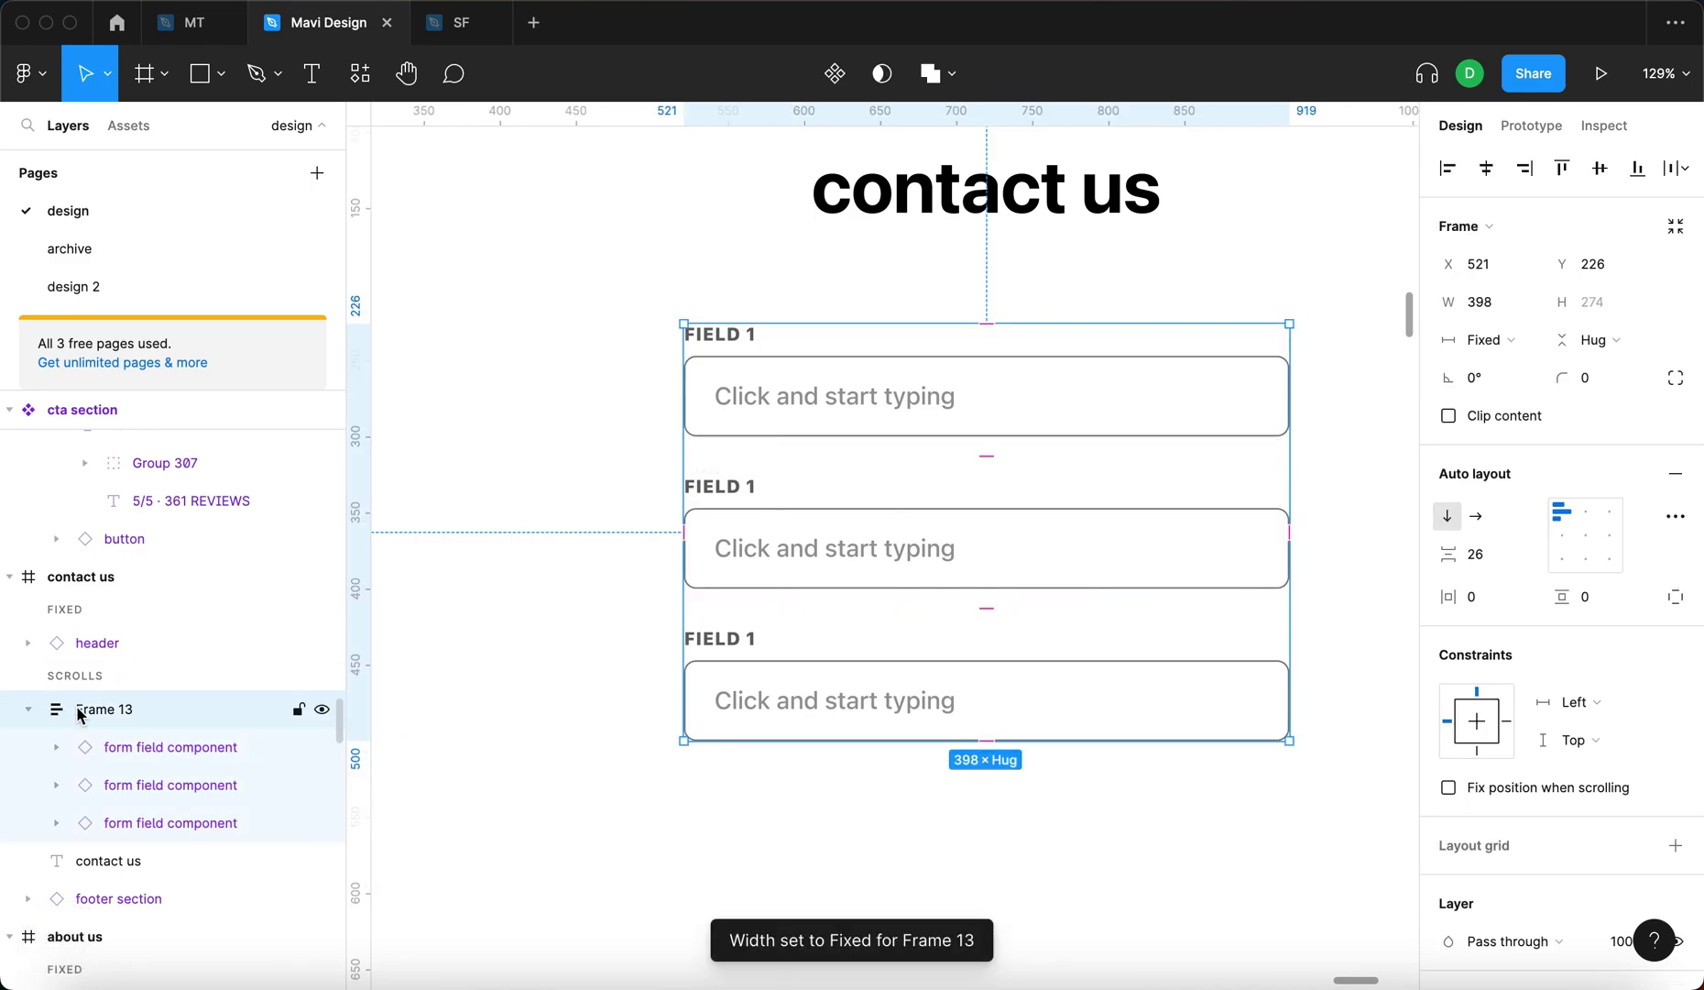
click(1500, 566)
key(shift+Down)
key(Return)
key(Up)
key(Up)
key(Up)
key(Up)
key(Return)
scroll(1197, 460, right, 2)
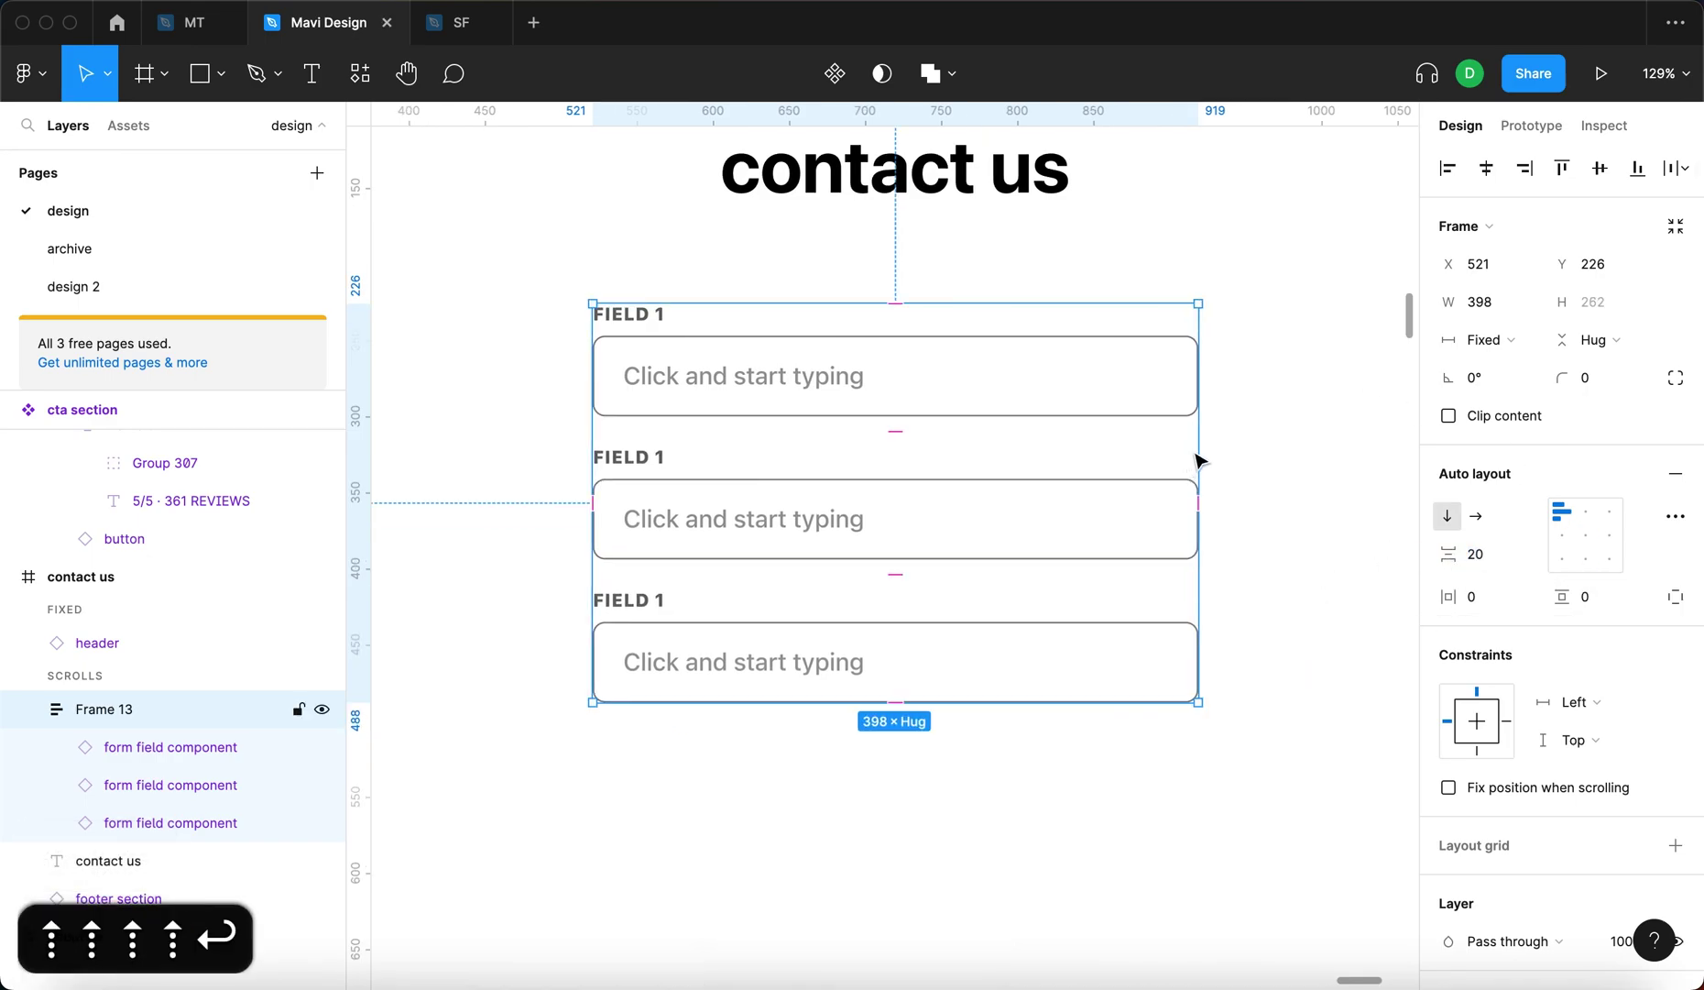
drag(1192, 447, 1253, 479)
scroll(1240, 481, down, 5)
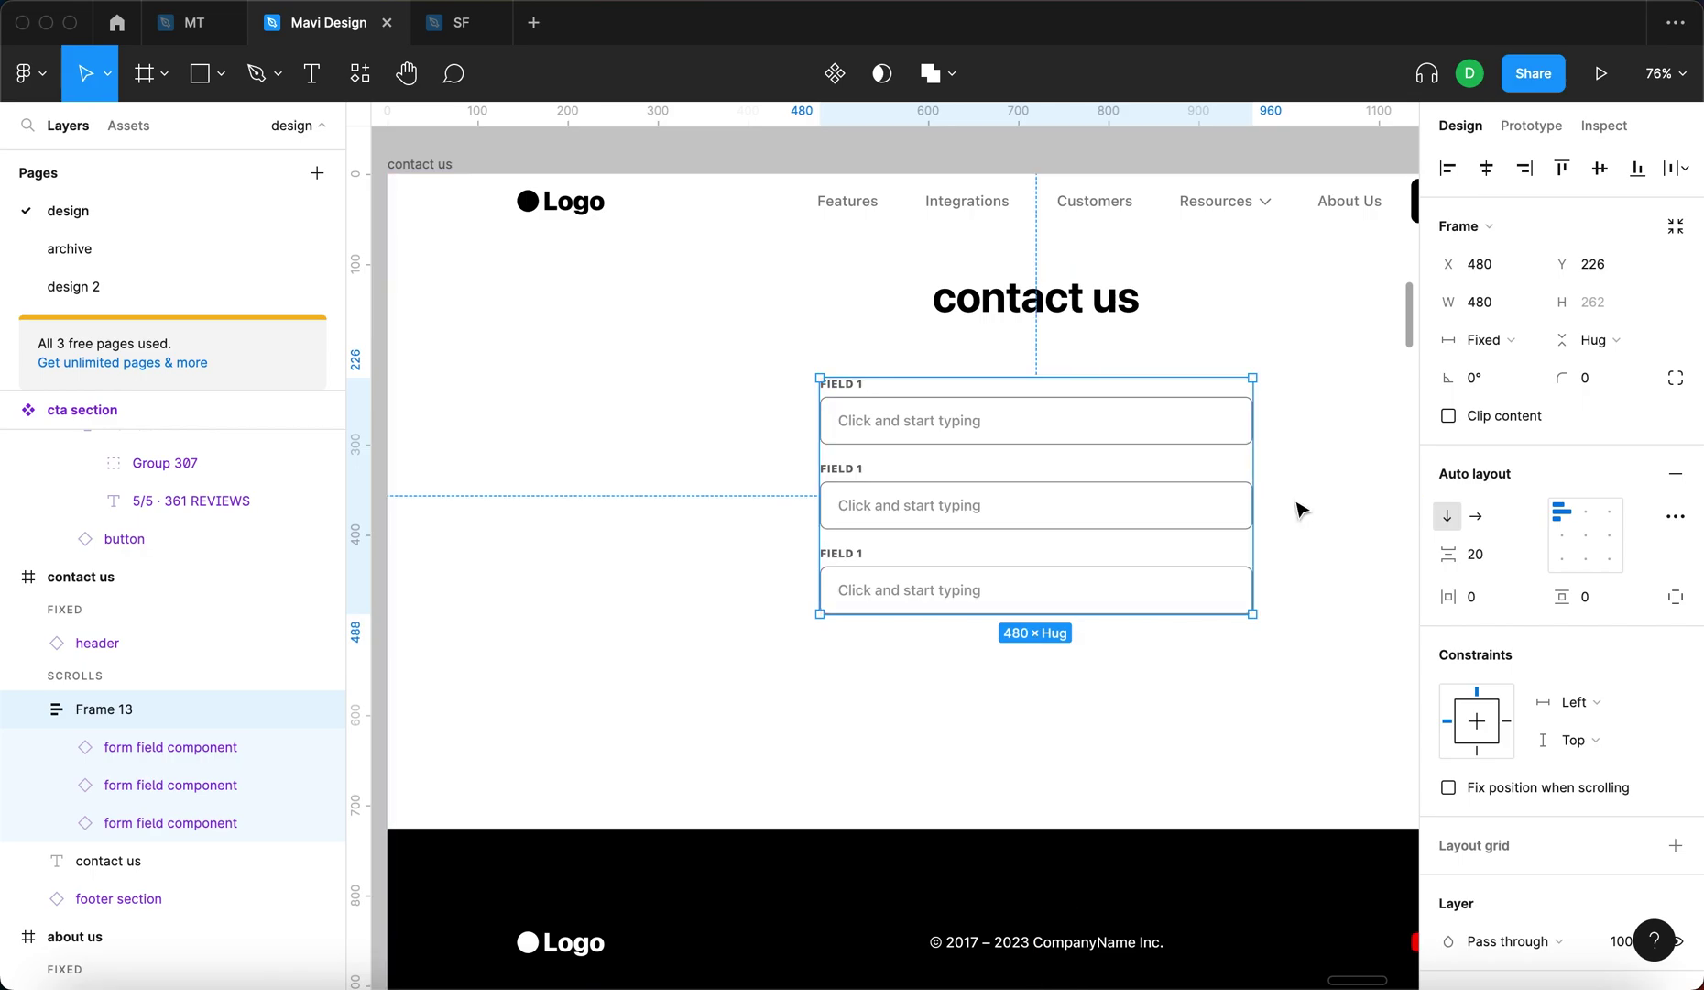
Preview the contact us page in the prototype, then return to the editor
click(1301, 510)
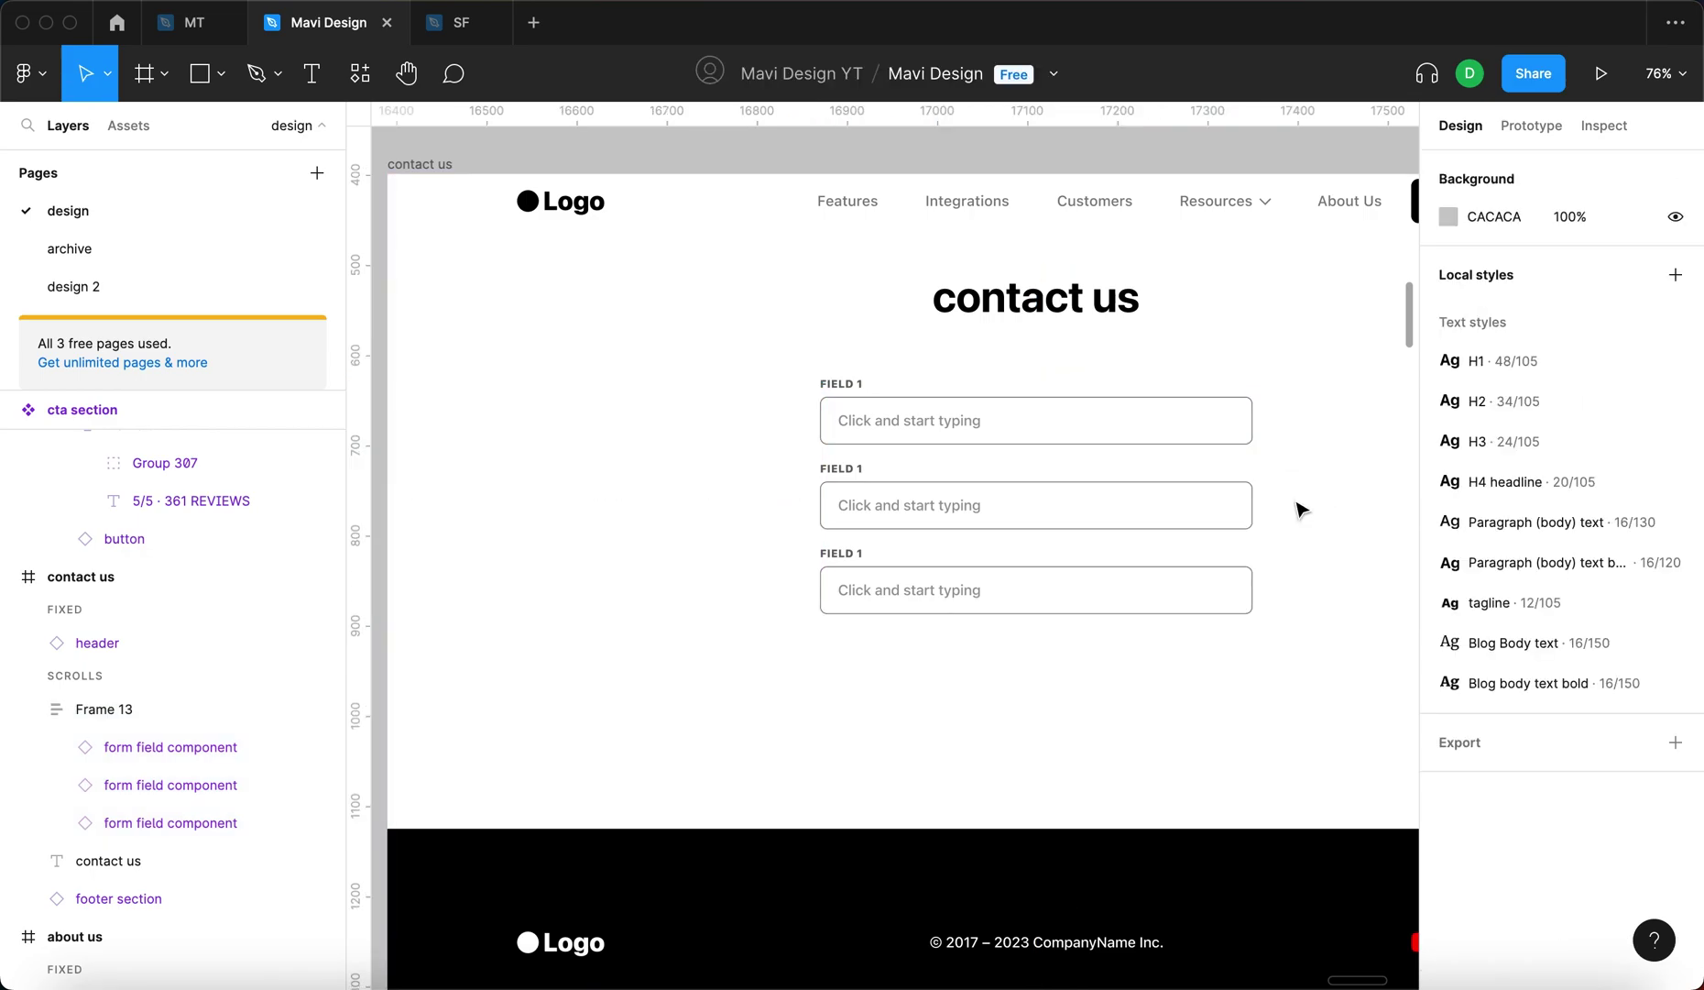
scroll(1292, 500, up, 1)
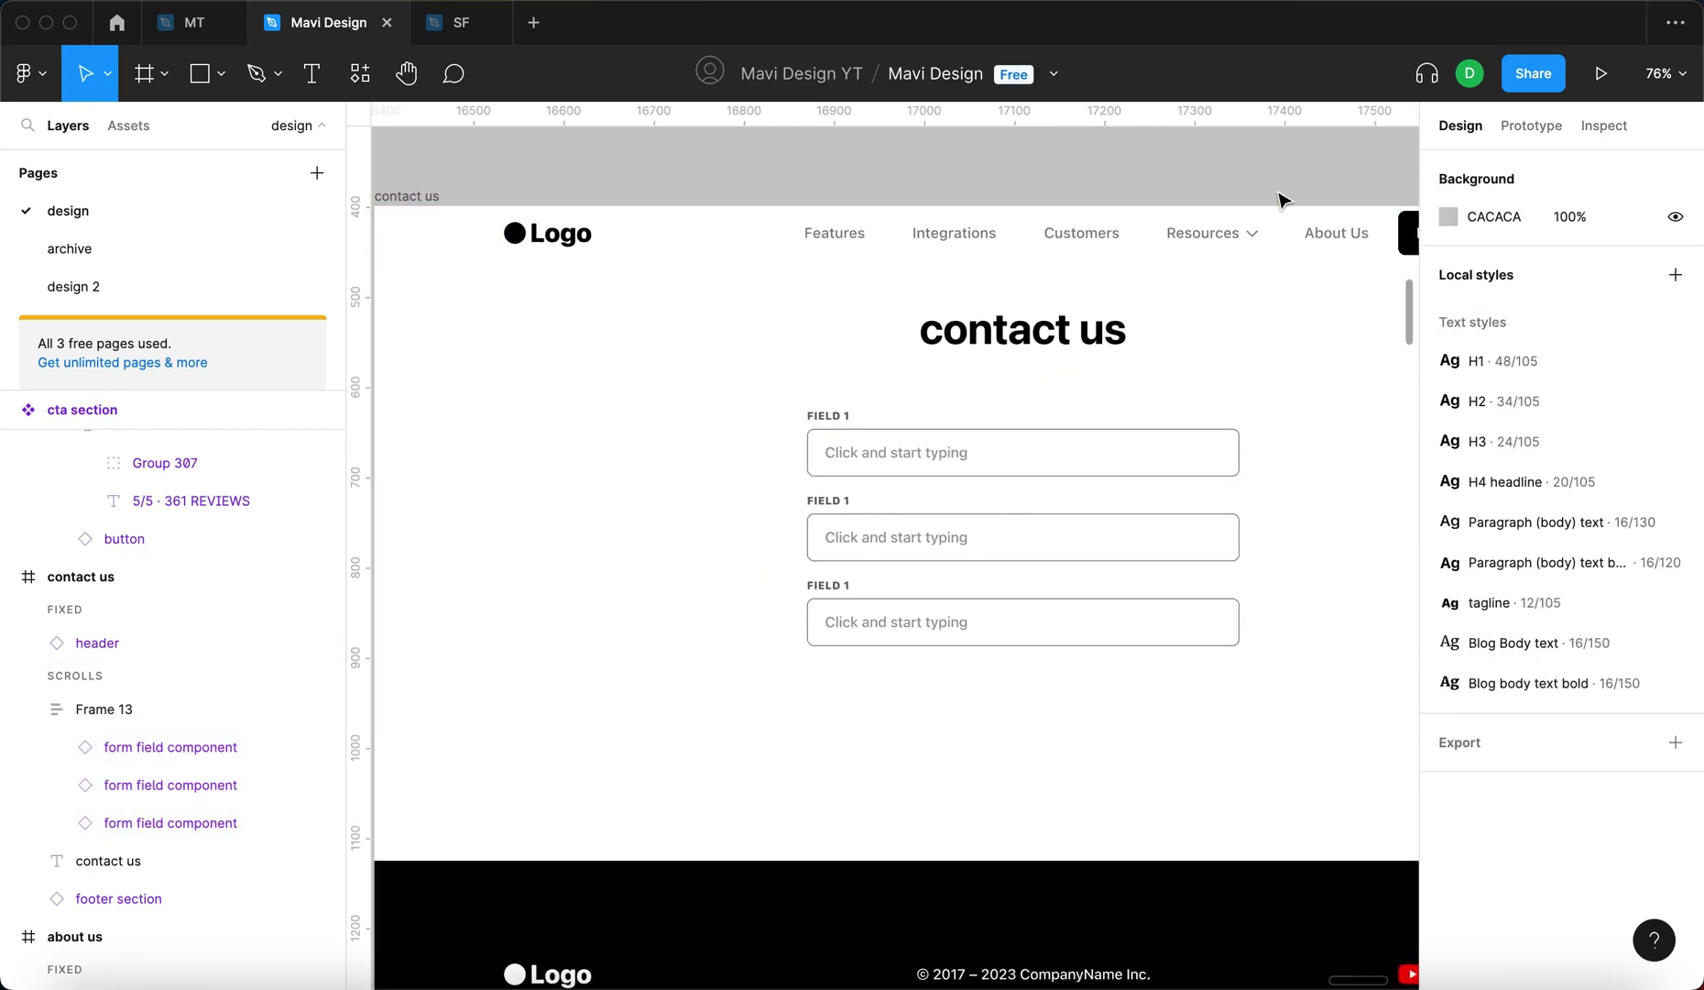
click(1601, 73)
click(1434, 107)
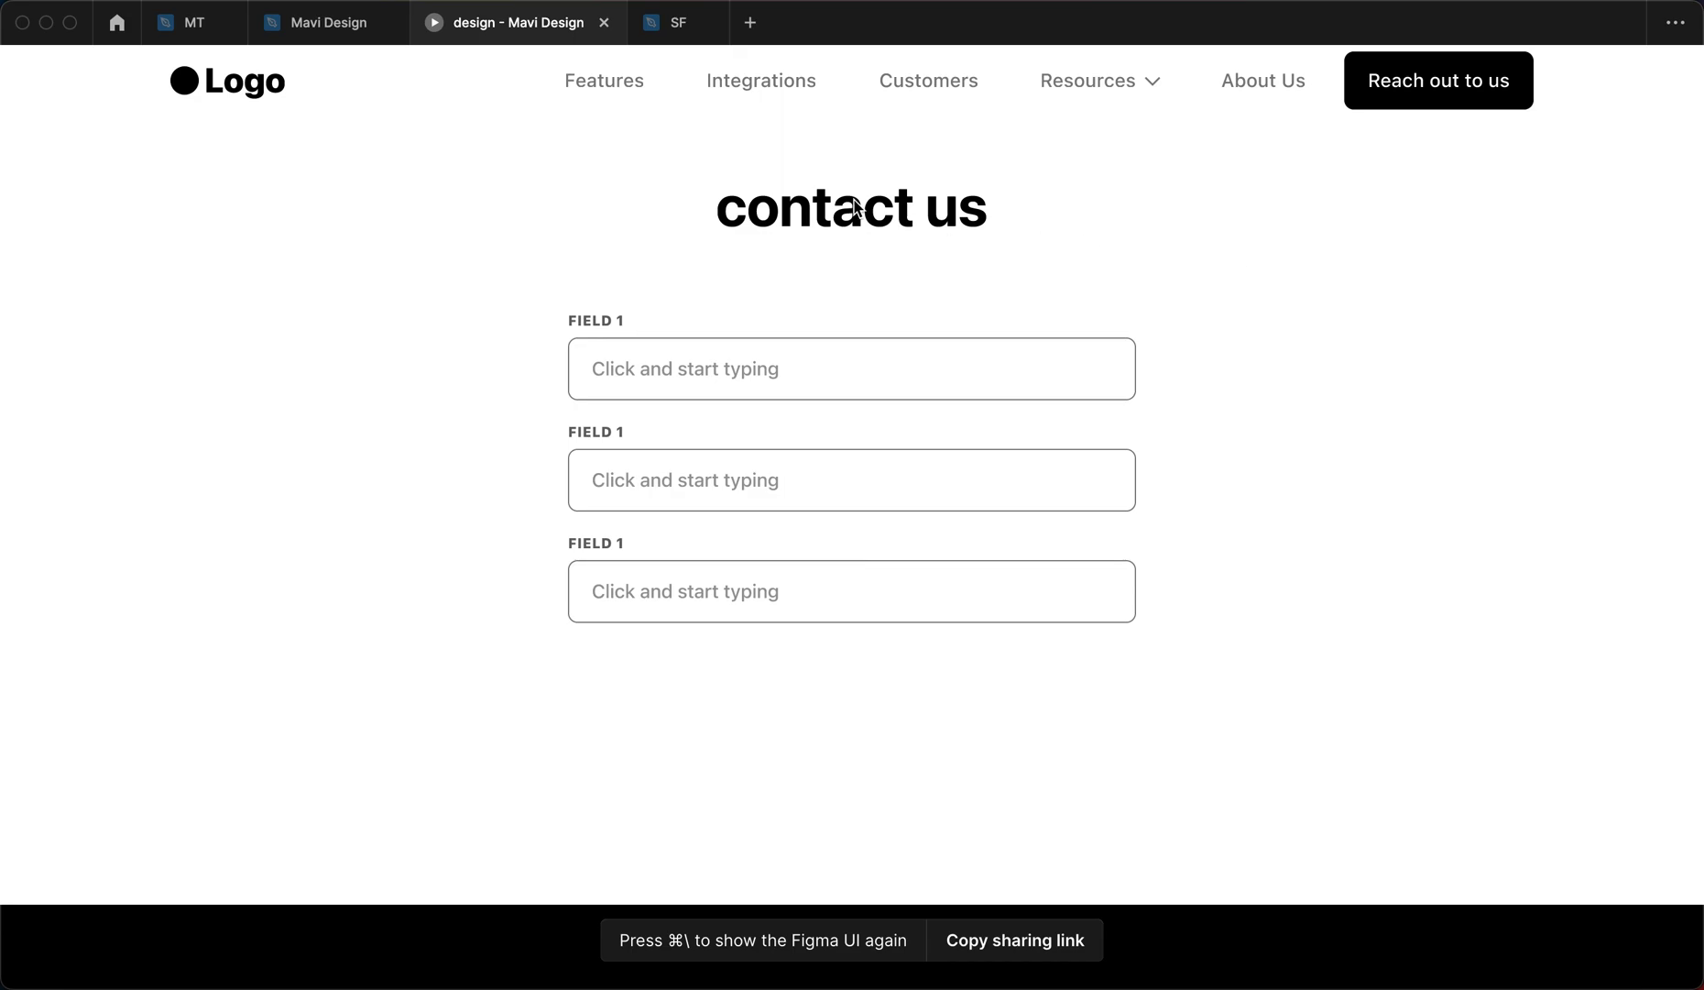
click(271, 37)
Change the middle field's label to 'field 2' and the bottom field's to 'field 3'
click(906, 541)
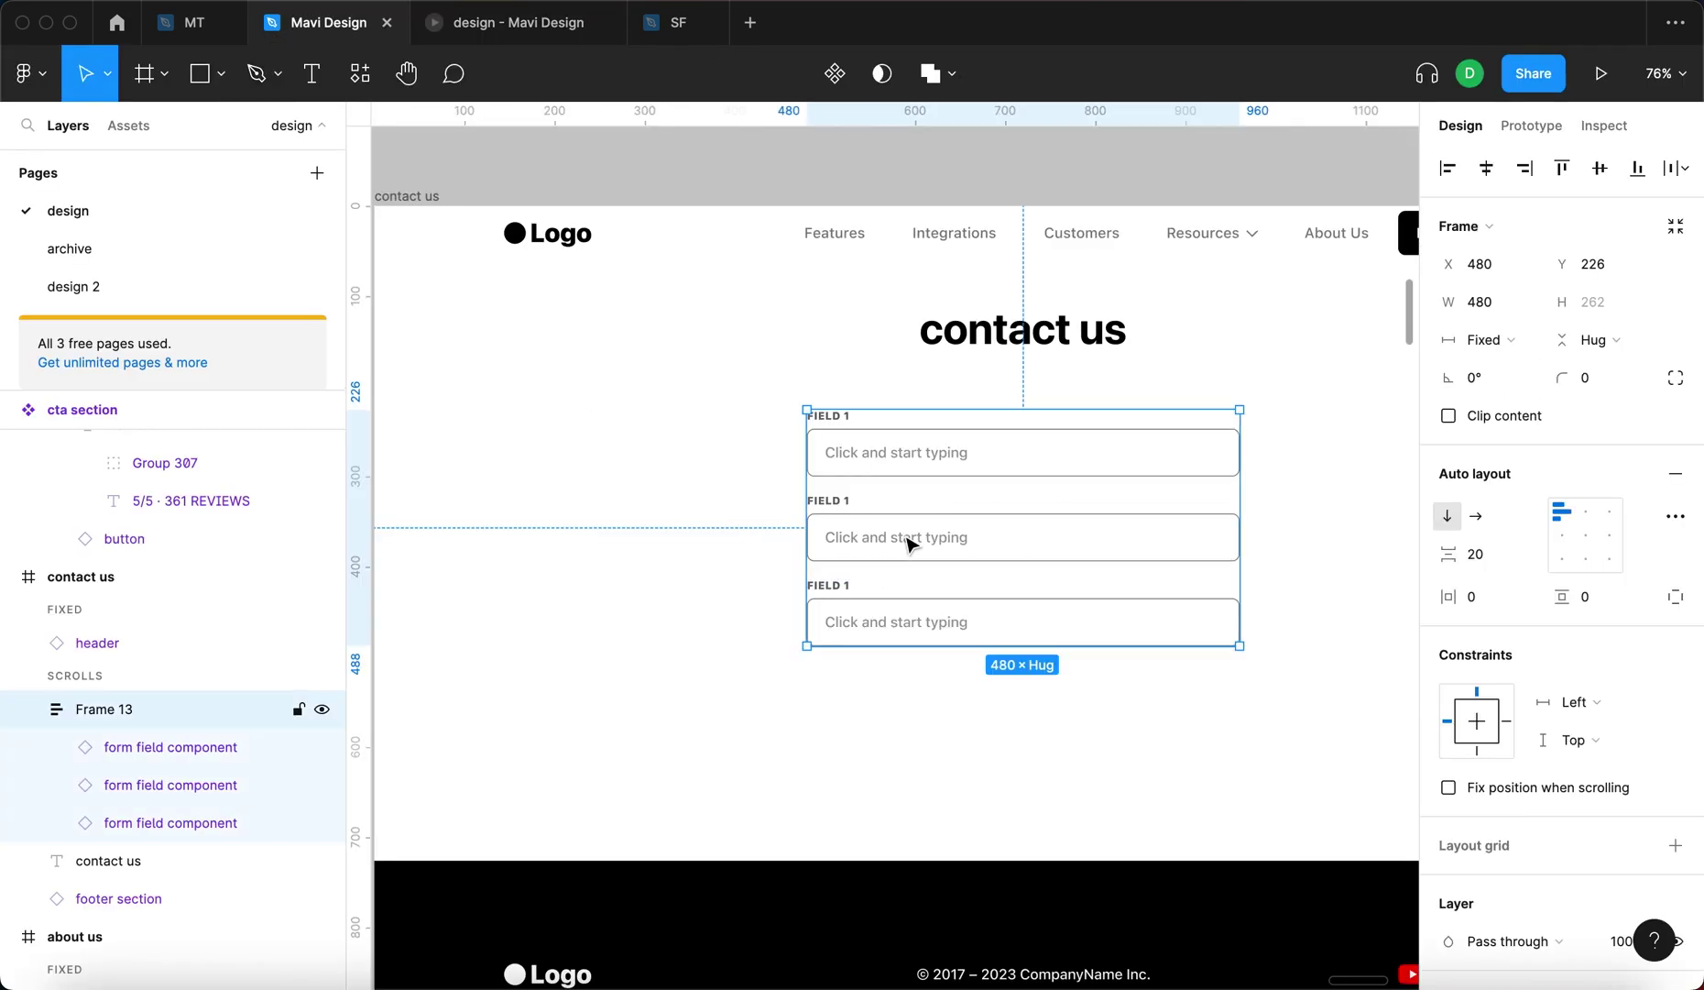
double_click(909, 543)
click(1580, 583)
key(BackSpace)
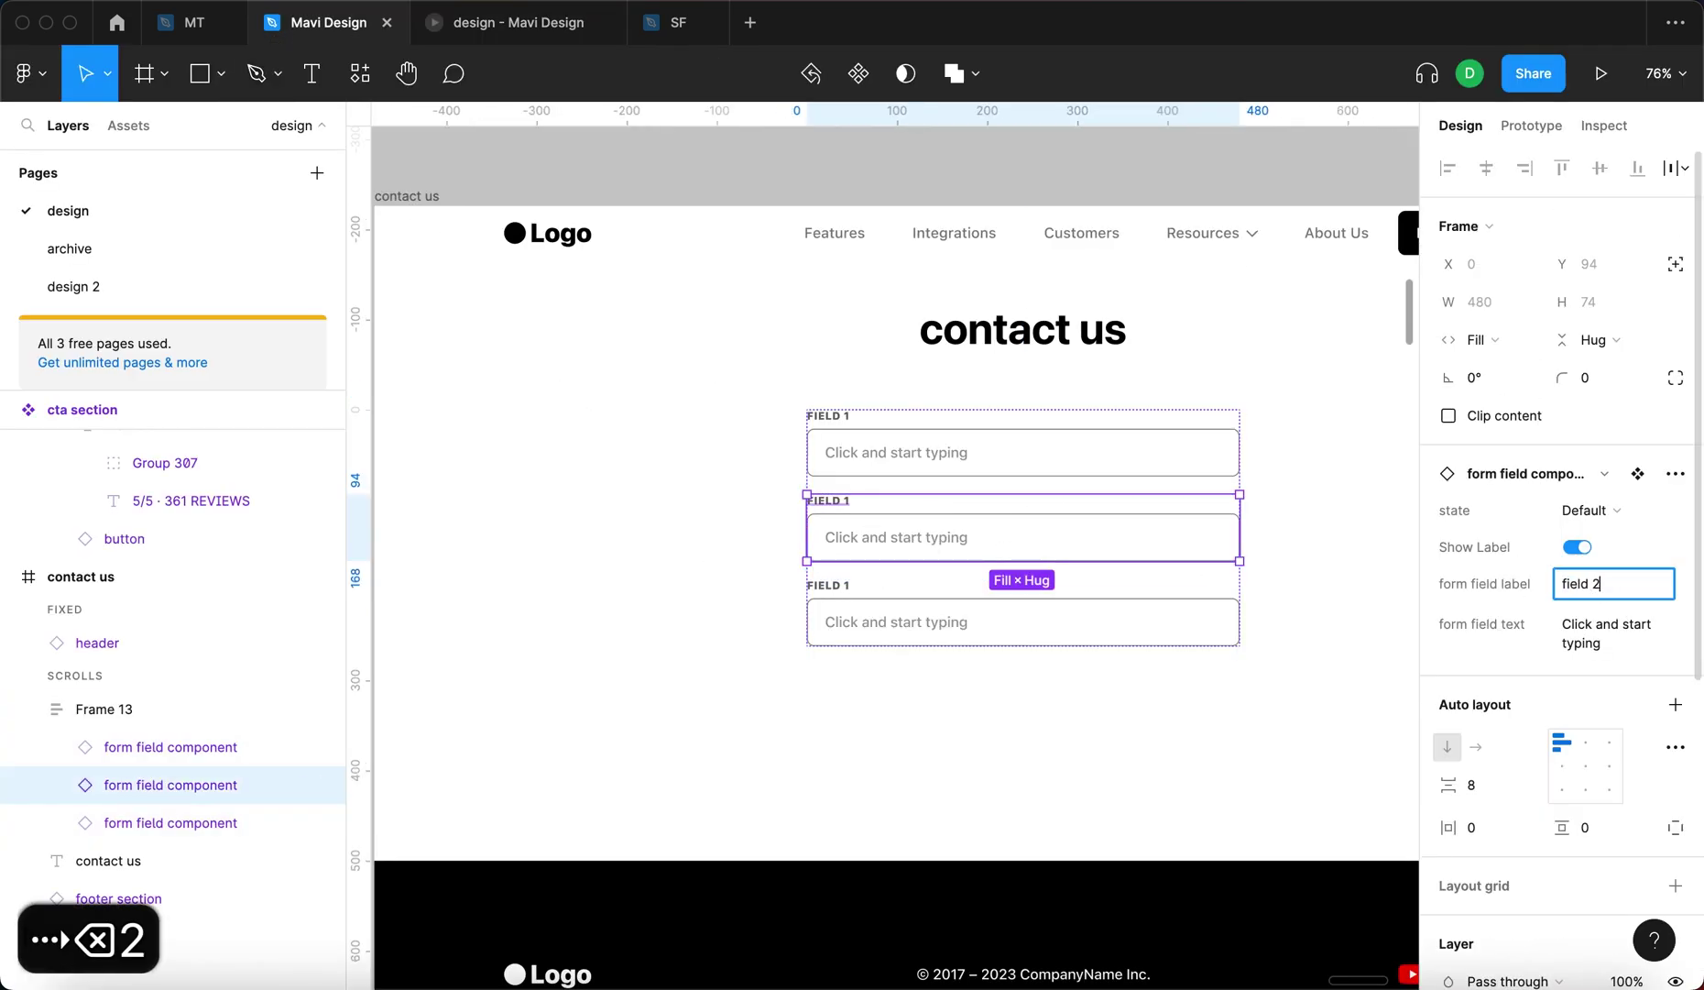
text(2)
click(895, 621)
click(1599, 583)
key(BackSpace)
text(3)
key(Return)
Deselect everything and switch back to the prototype preview
click(1161, 723)
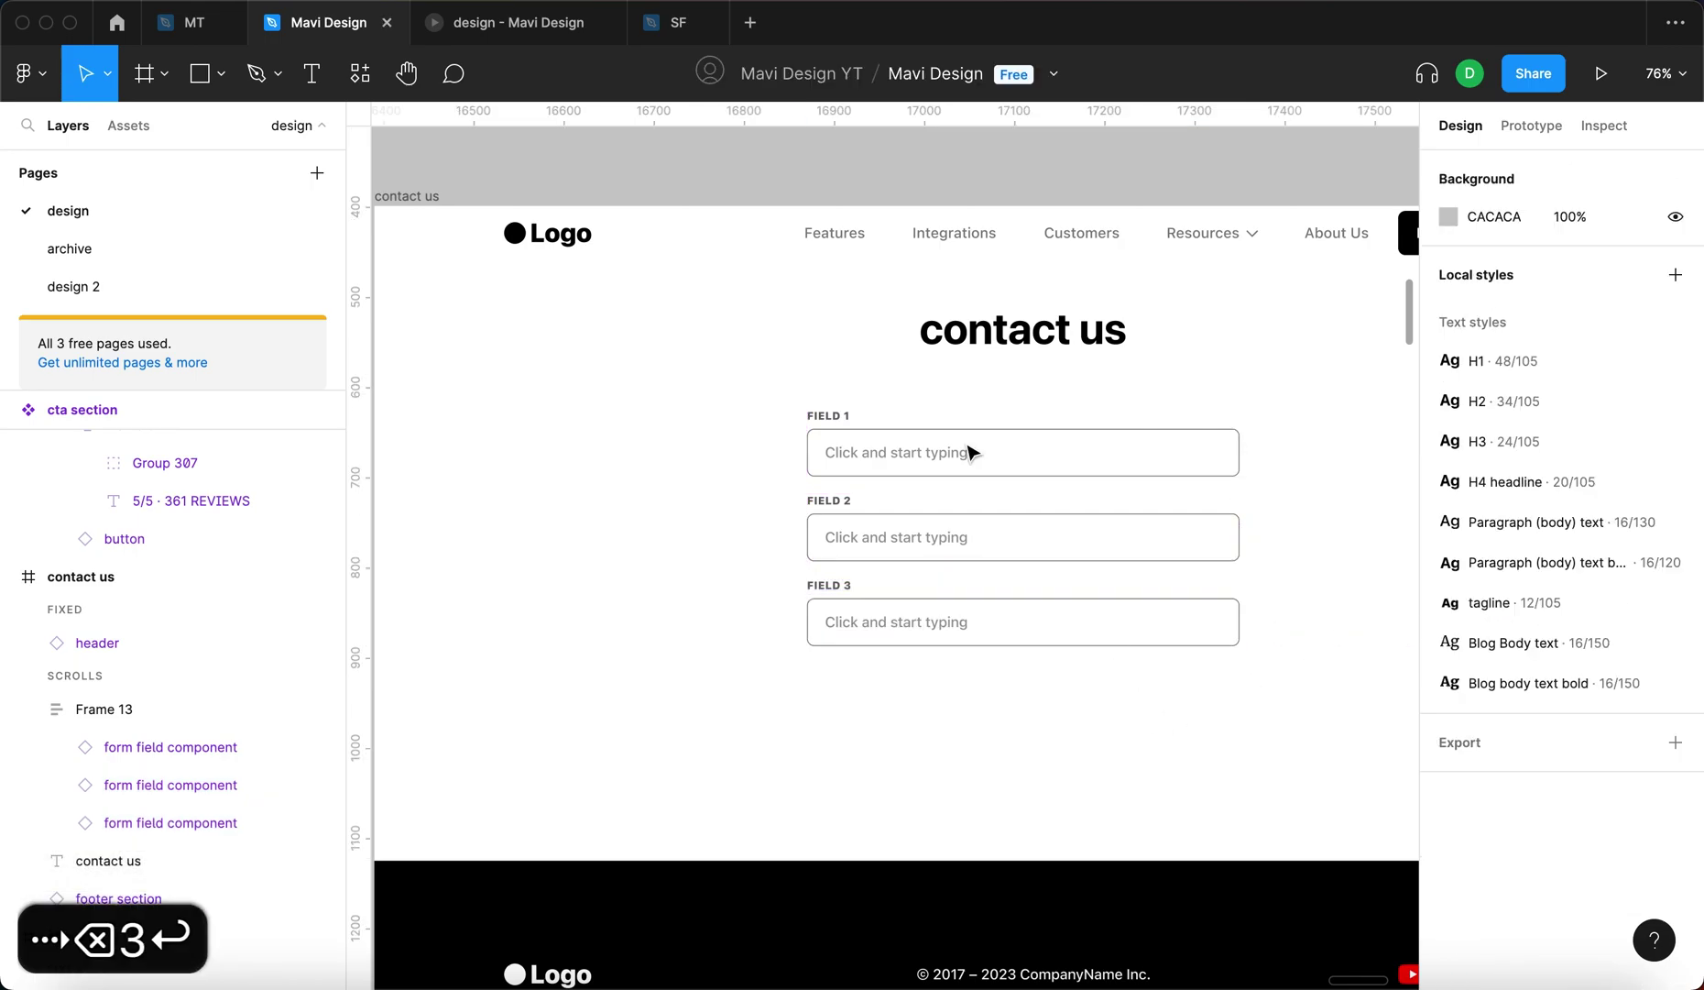
click(508, 23)
click(562, 441)
Click Field 1 in the prototype to see it turn blue, then return to the editor
click(1203, 711)
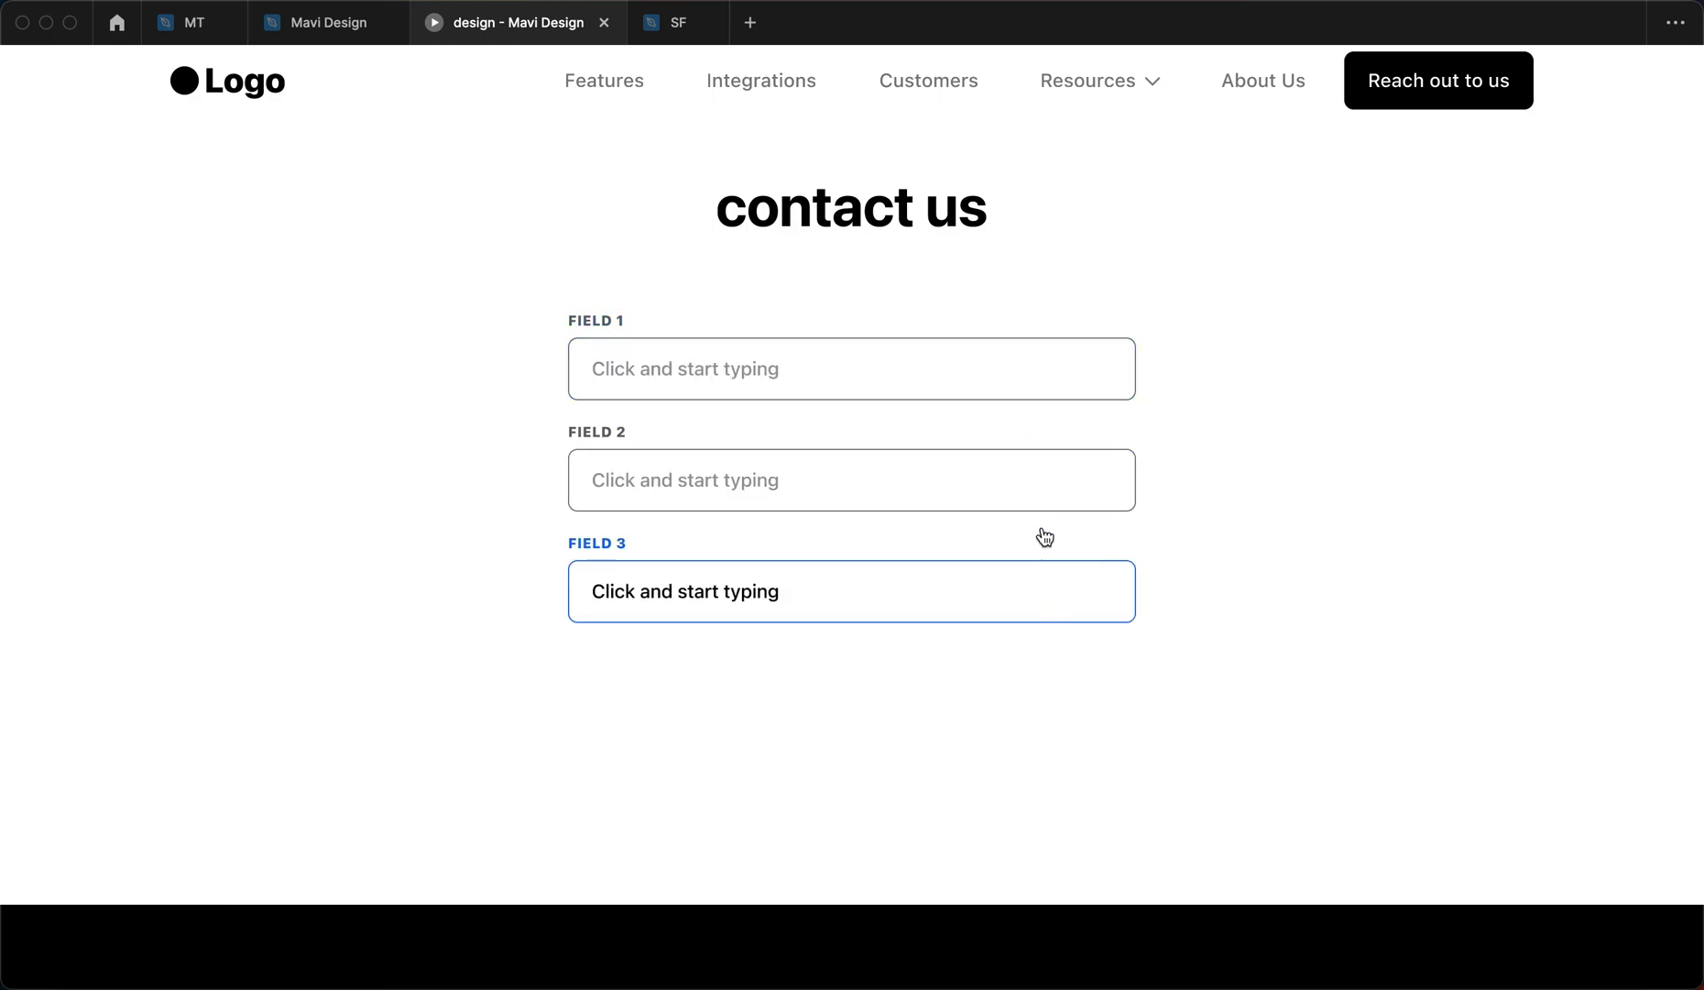
click(944, 381)
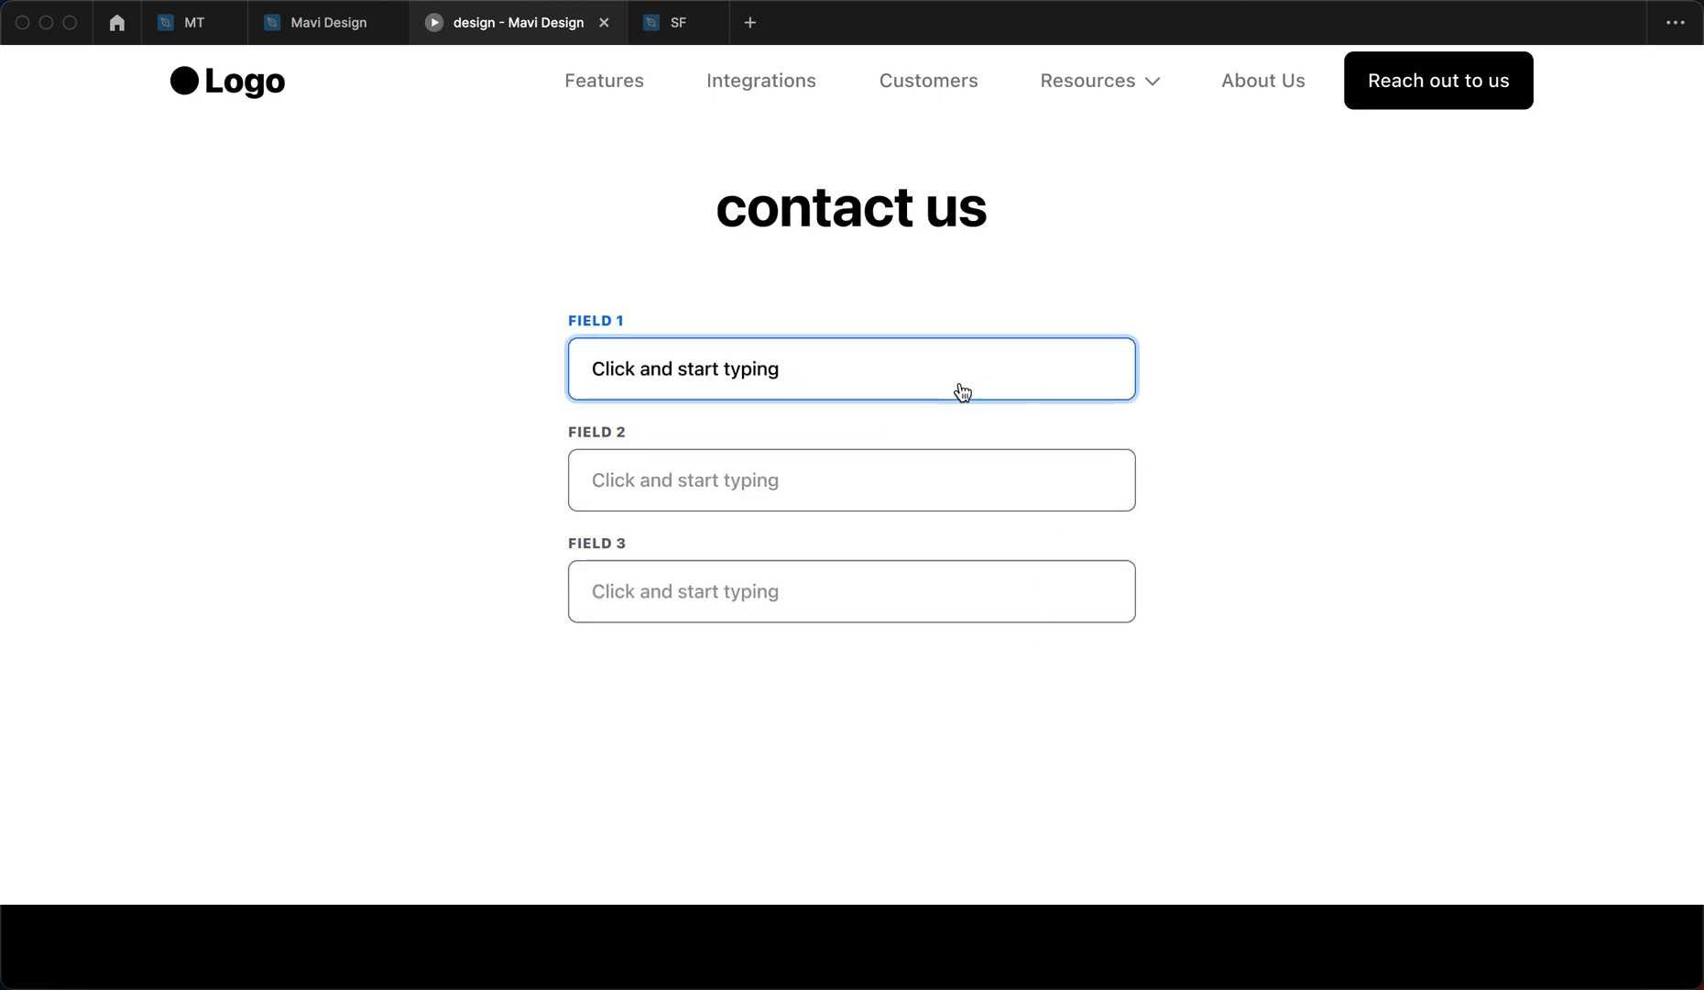
click(902, 371)
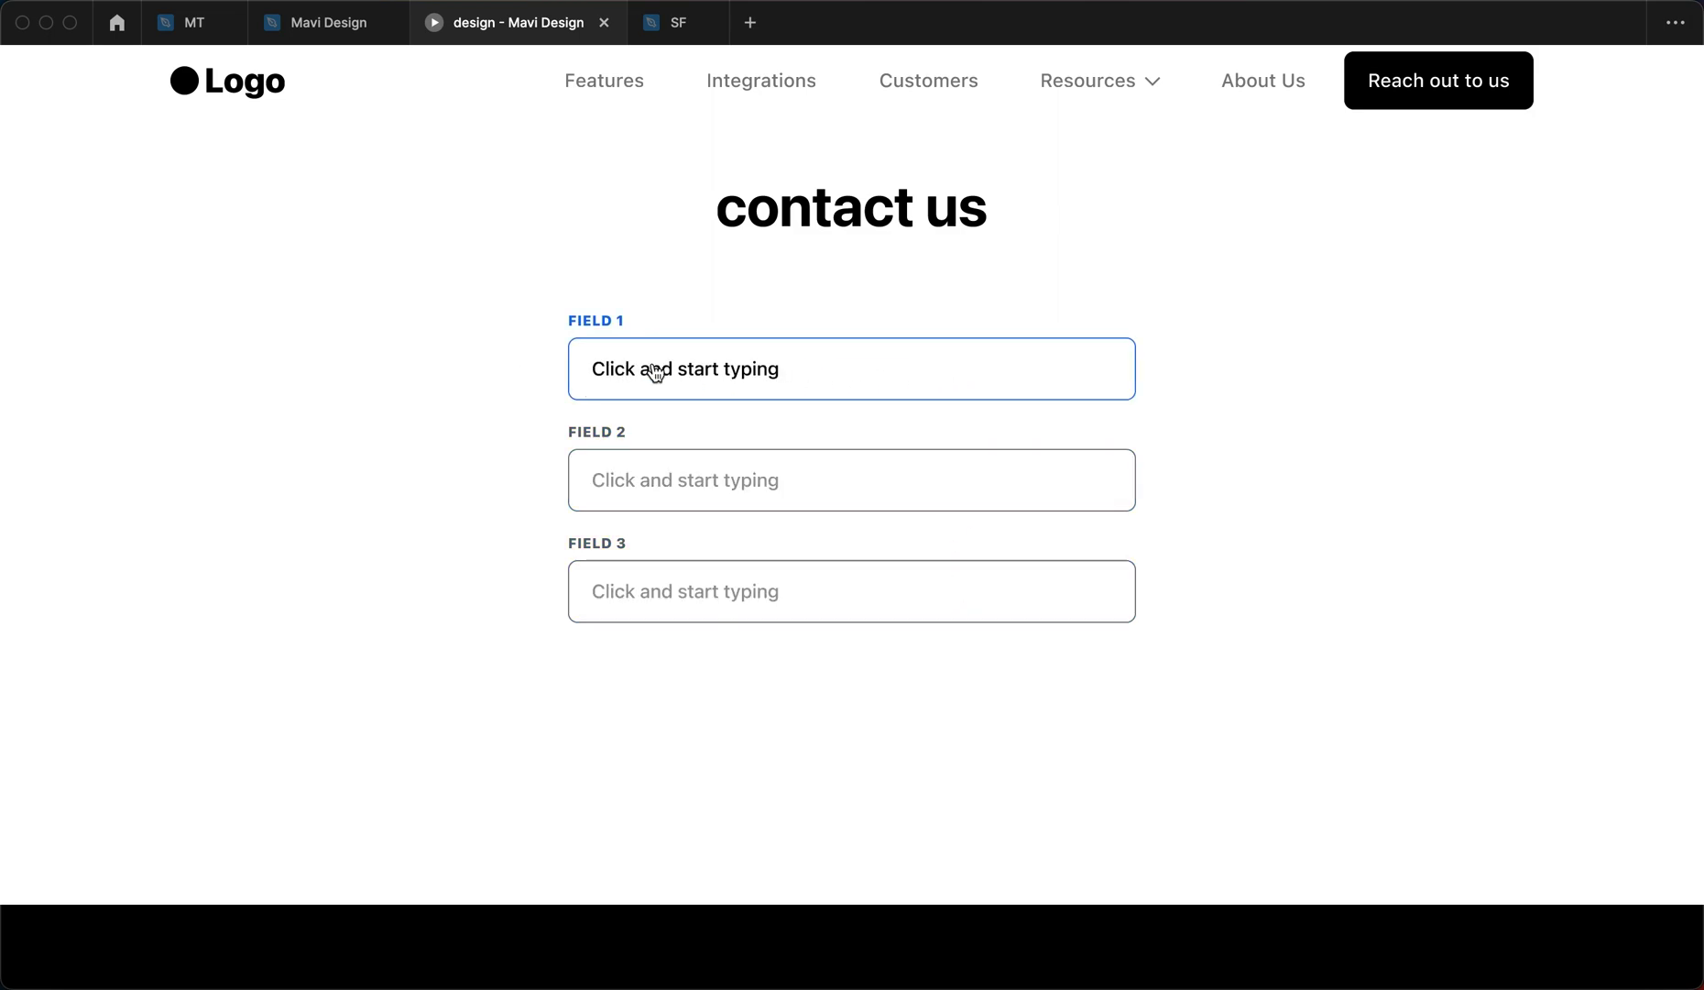
click(359, 34)
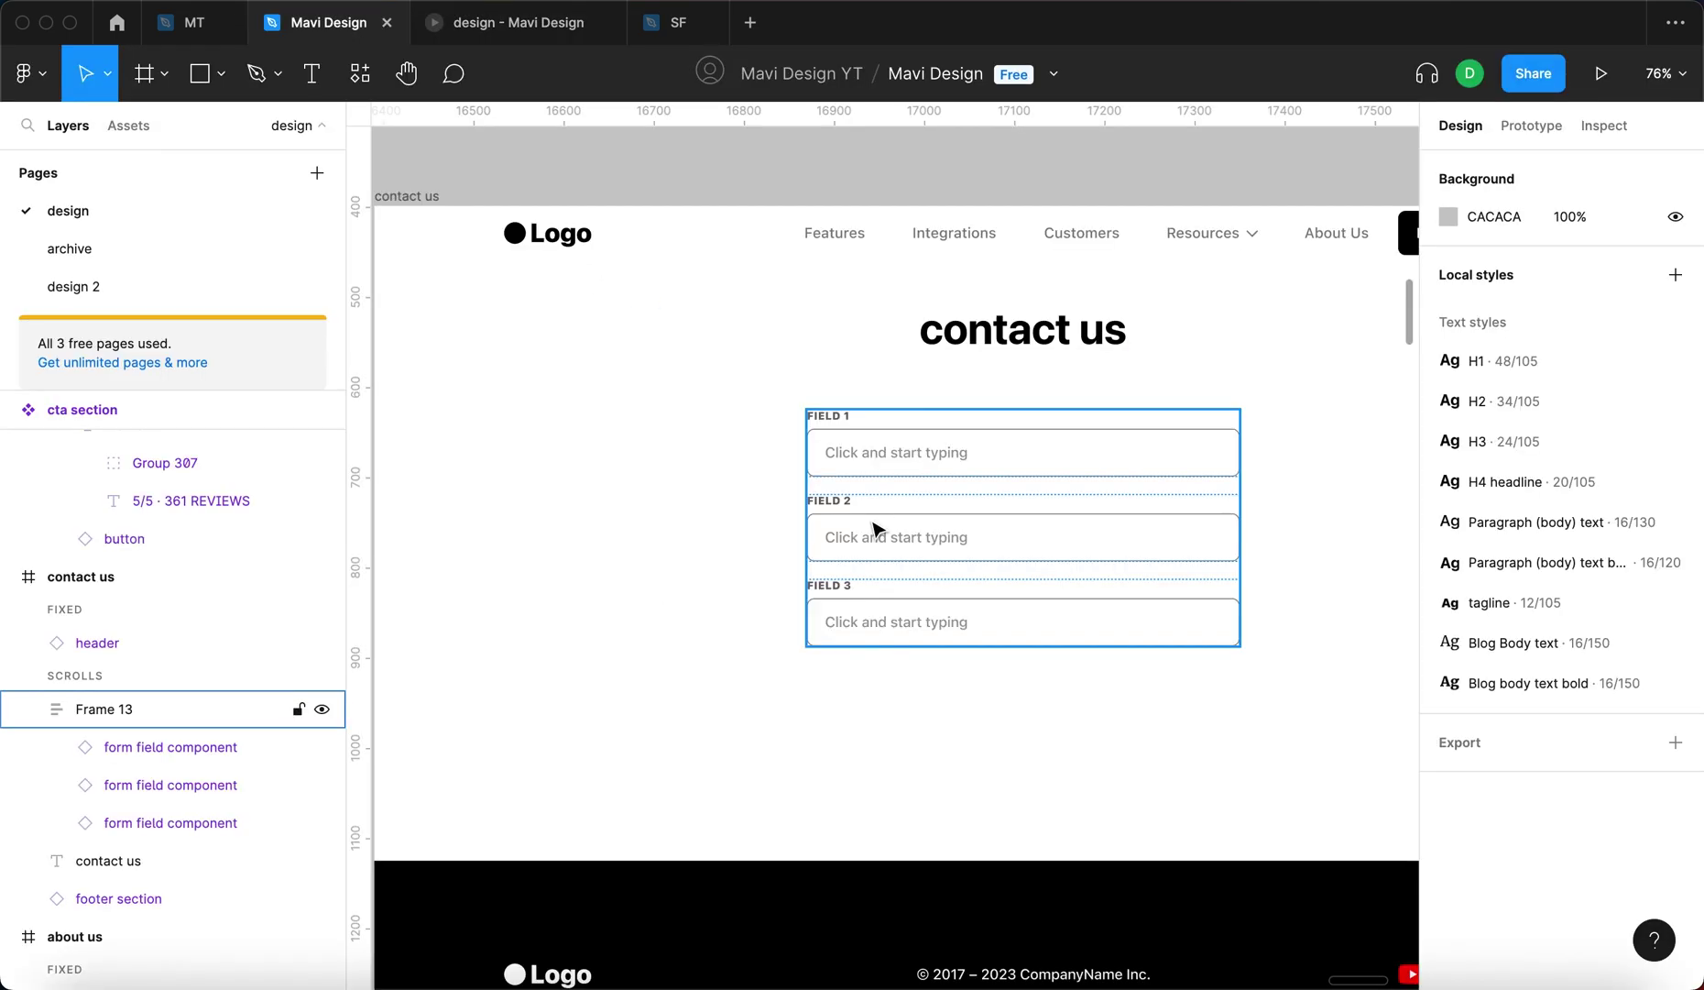
Fade the hover variant's field text fill to 50% opacity and switch to the prototype preview
scroll(870, 527, down, 5)
scroll(824, 353, up, 8)
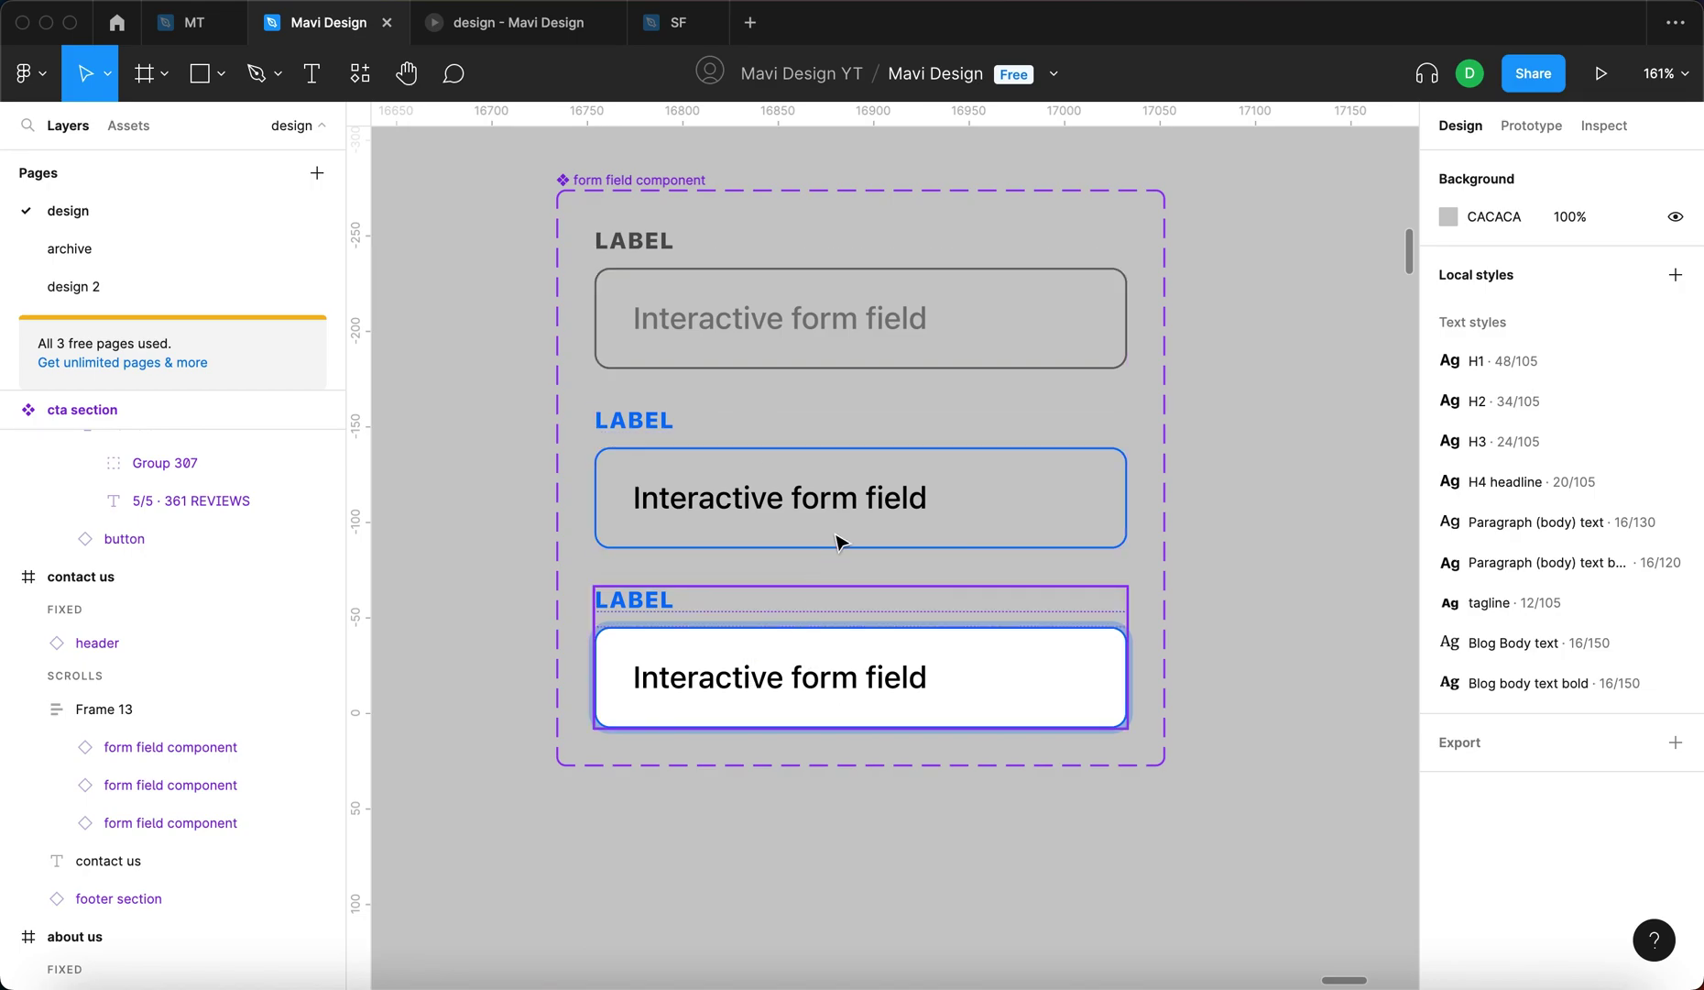
super+click(1024, 576)
click(1567, 830)
key(shift+Down)
key(shift+Down)
key(shift+Down)
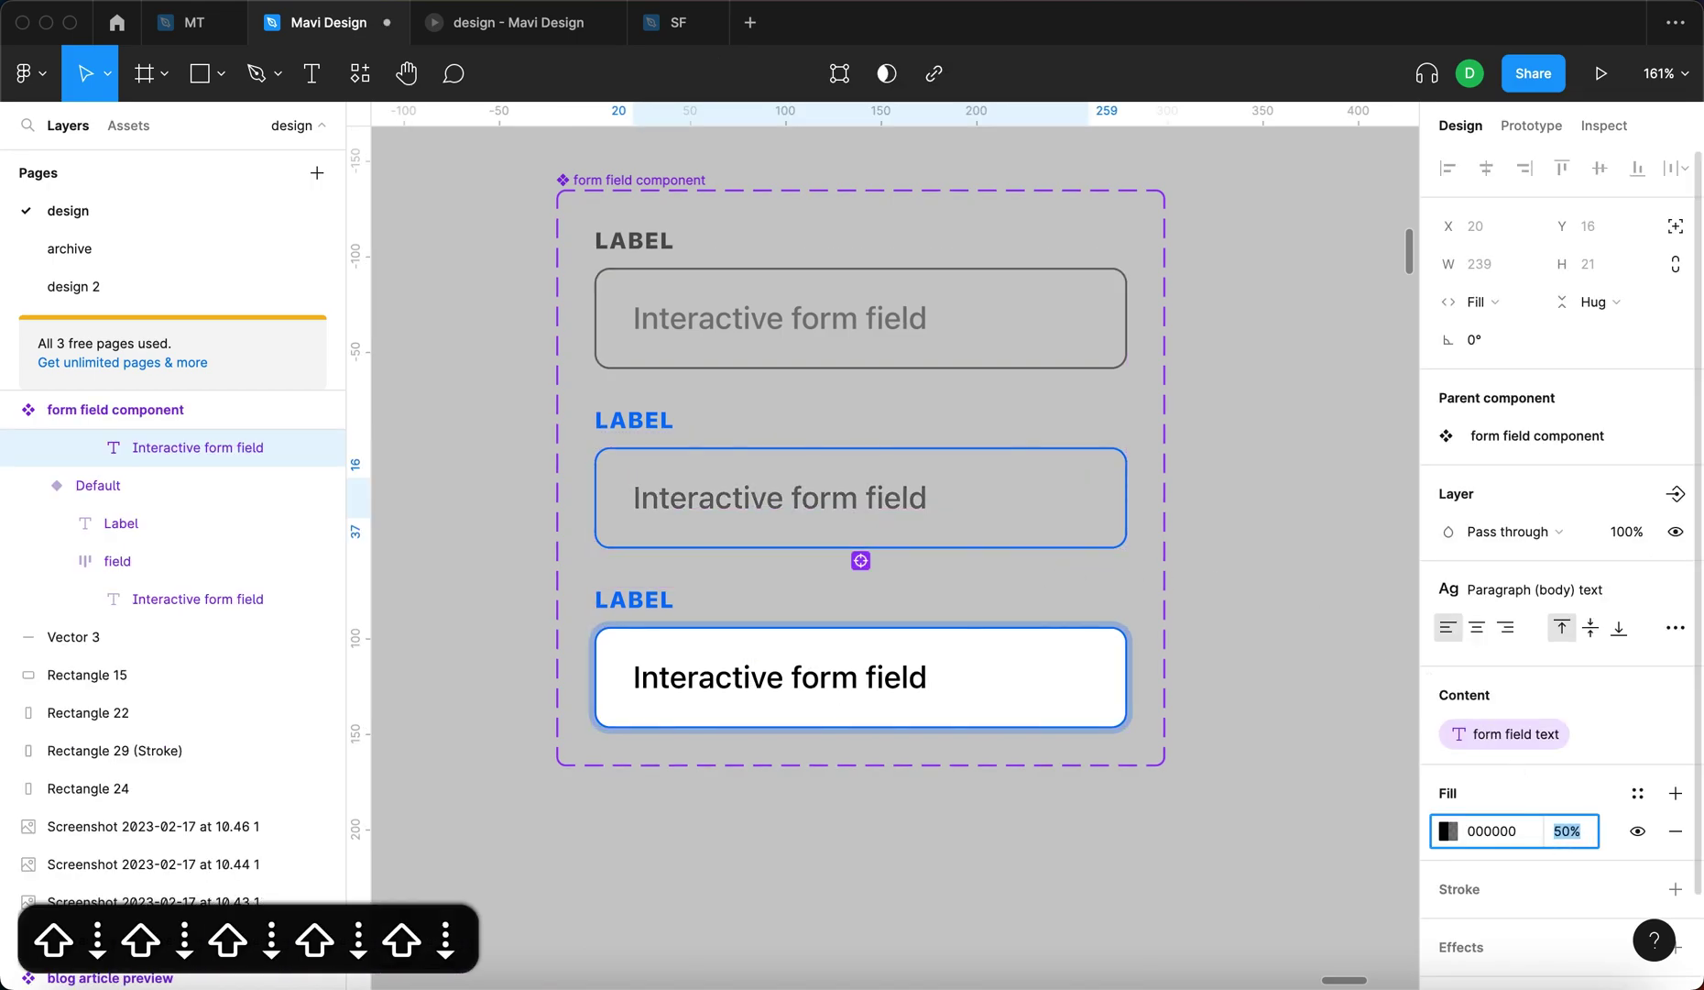
key(Return)
click(1202, 848)
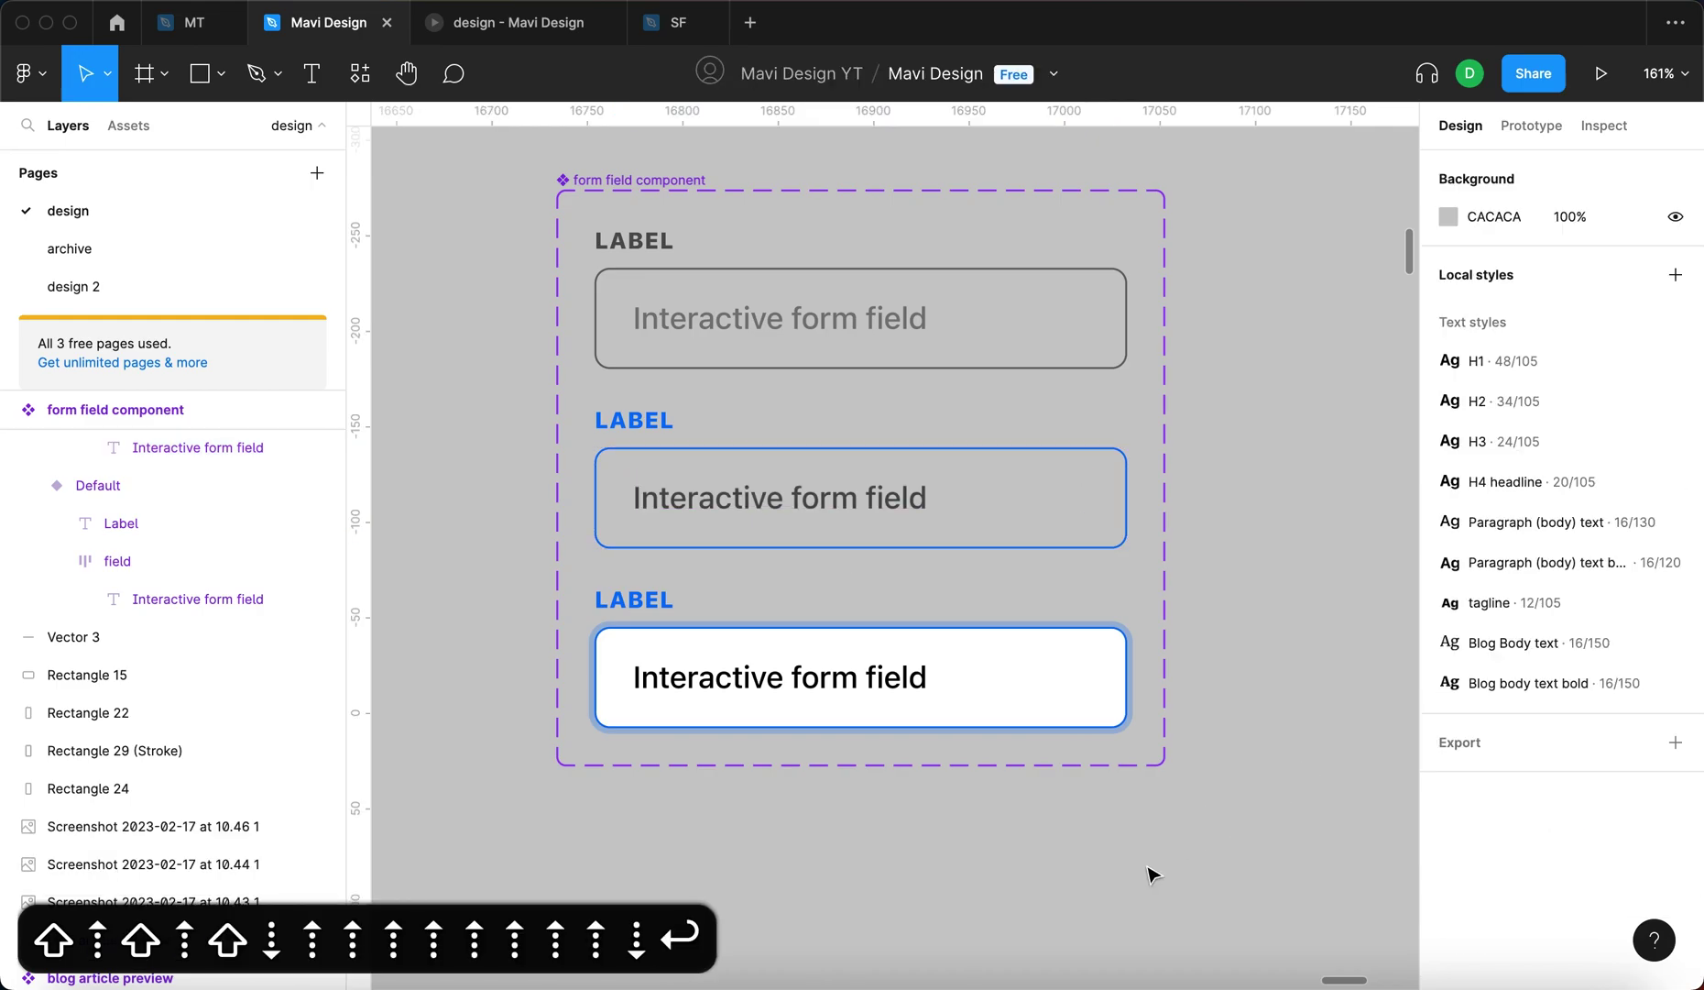
click(518, 22)
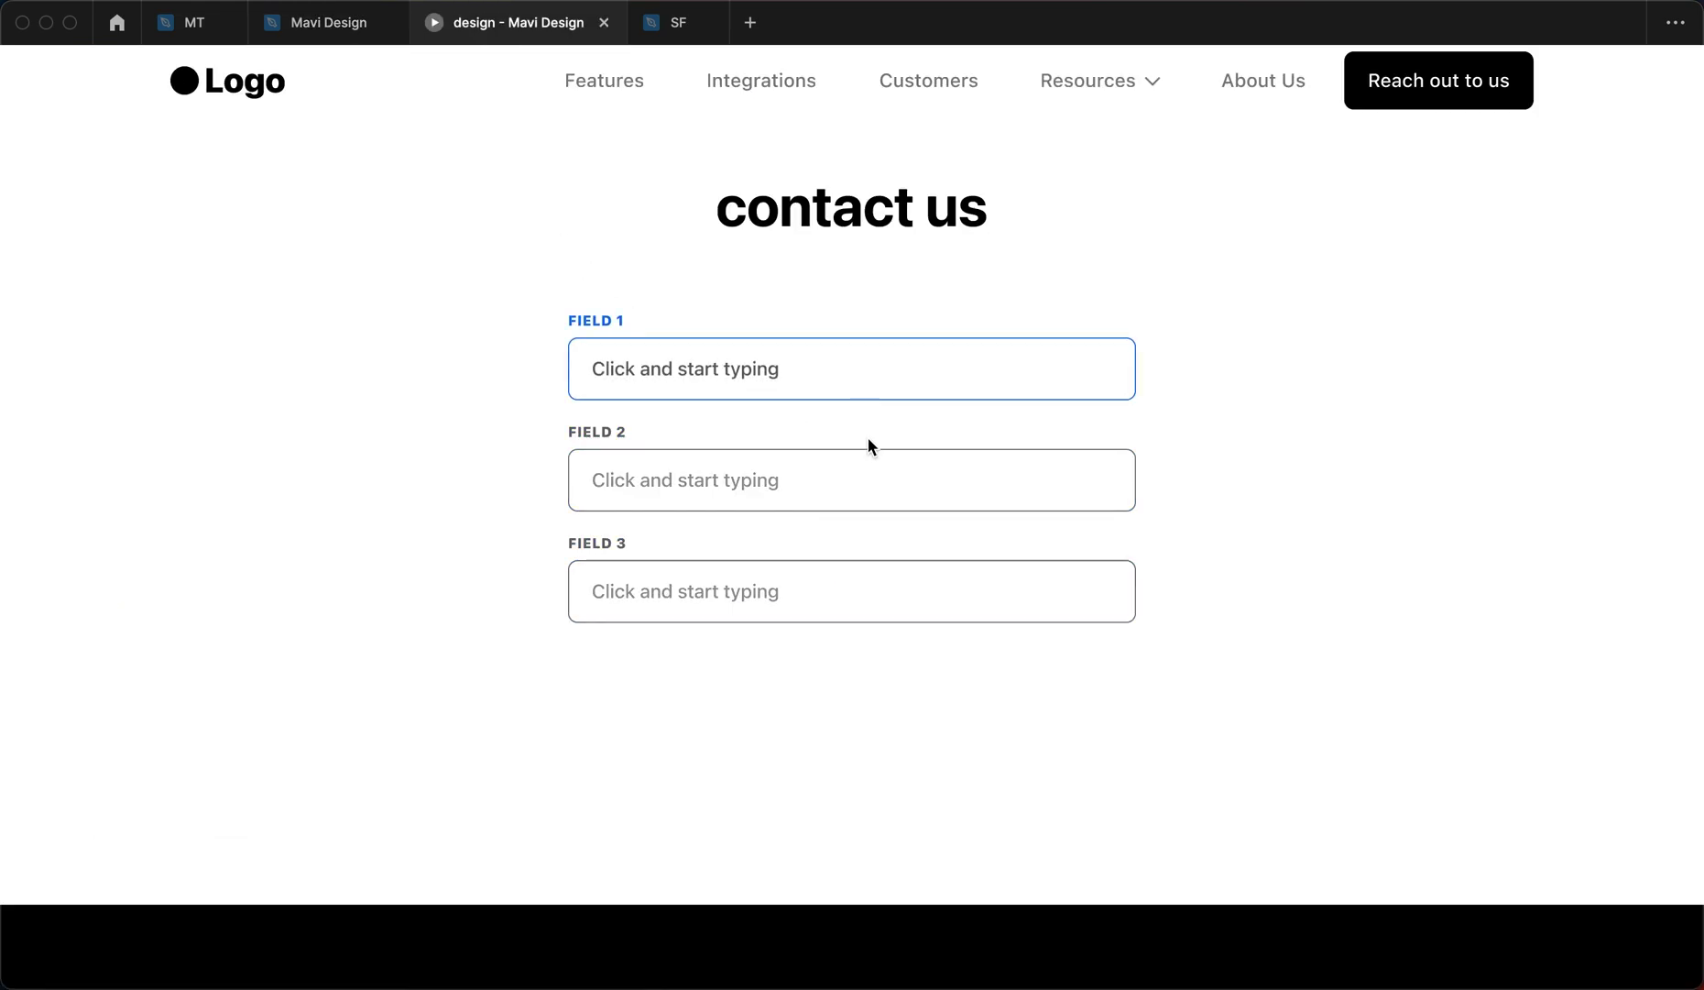
Focus and unfocus Field 1 repeatedly to compare its faded hover and black active text
click(924, 378)
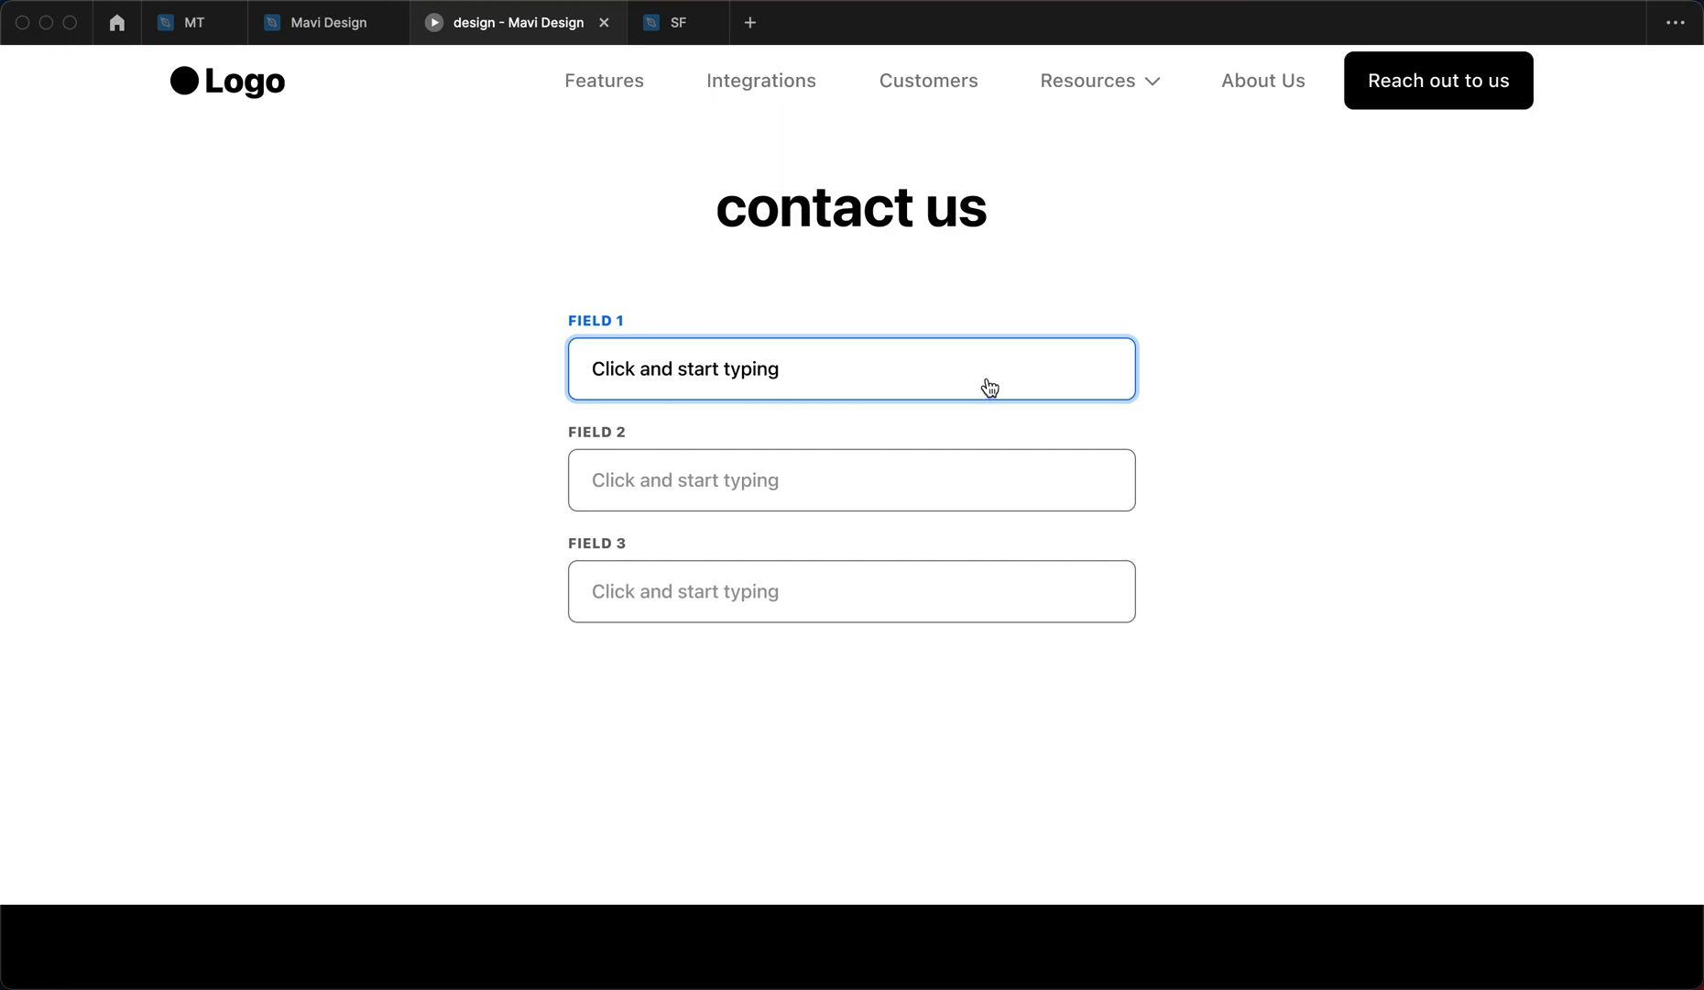
click(1433, 489)
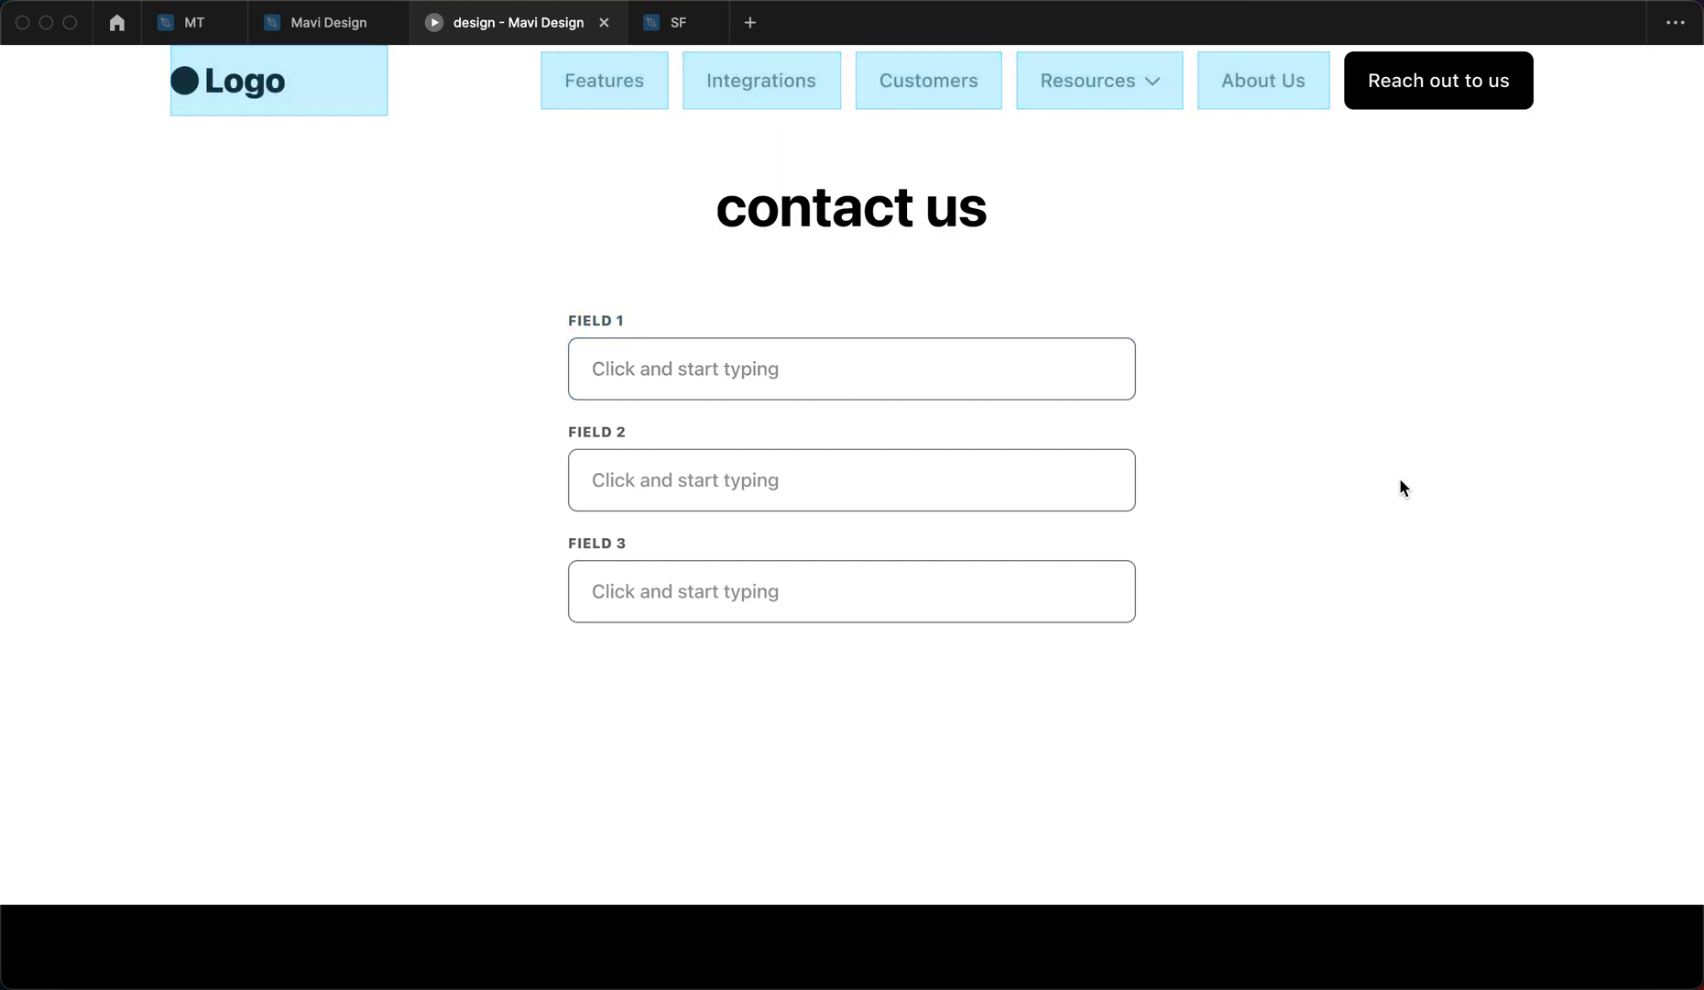
click(979, 385)
click(1079, 369)
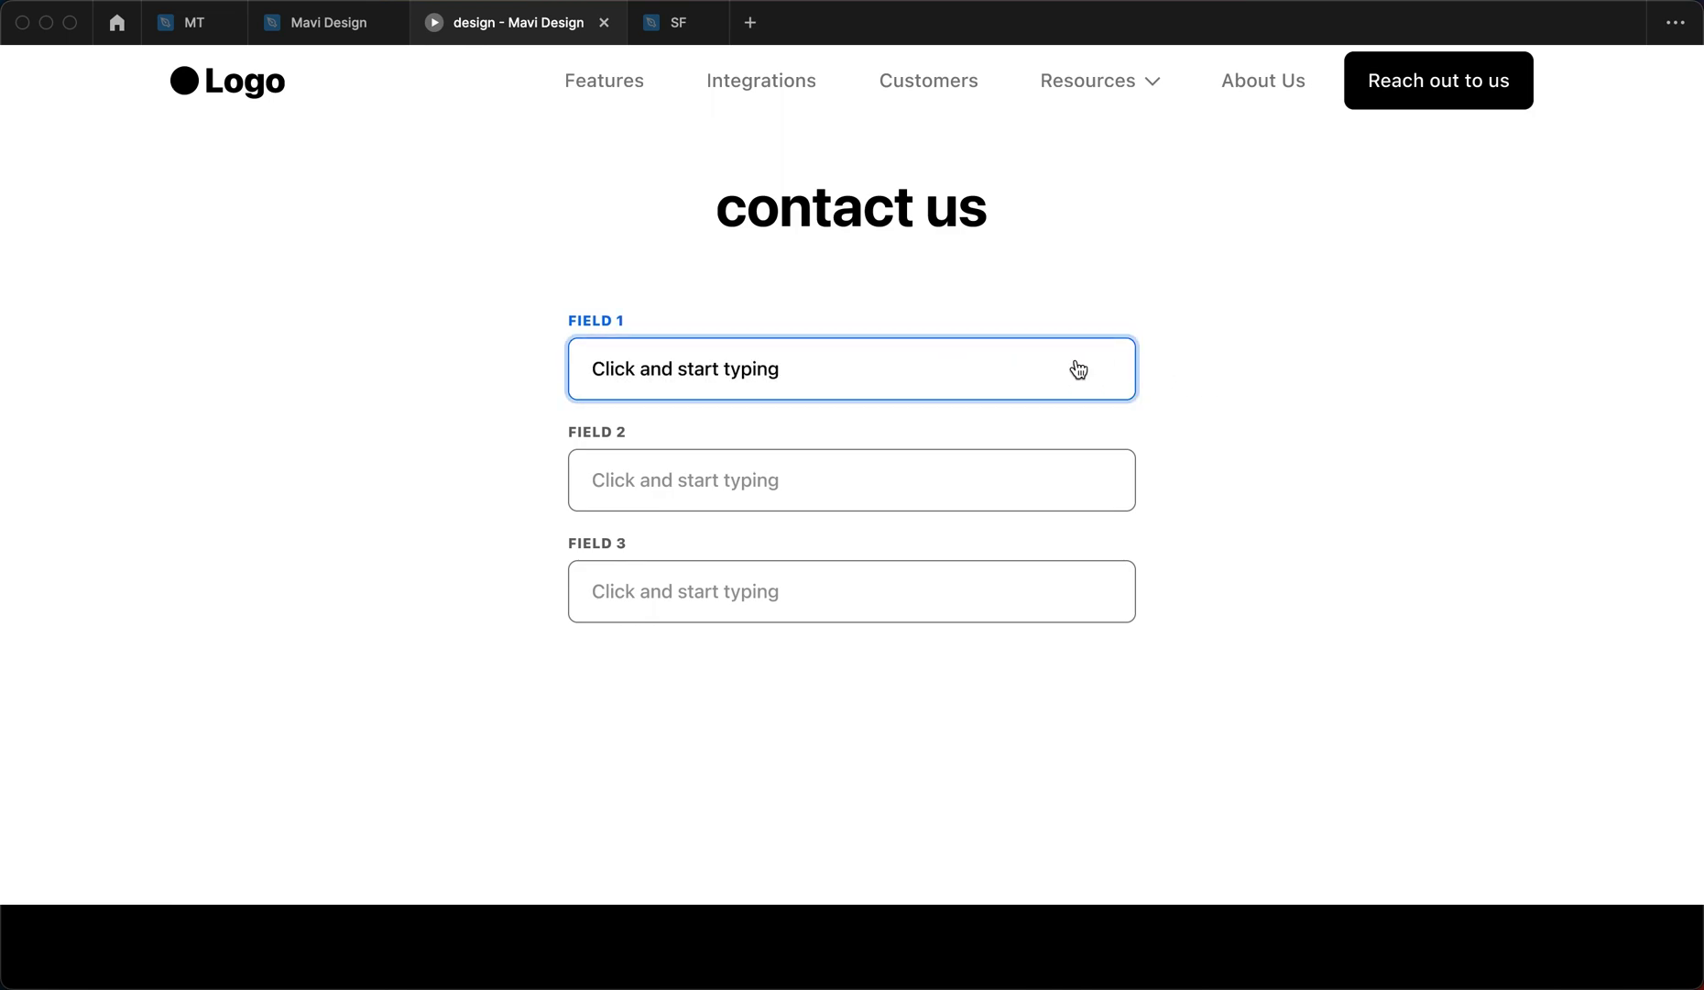
key(ctrl+shift+Tab)
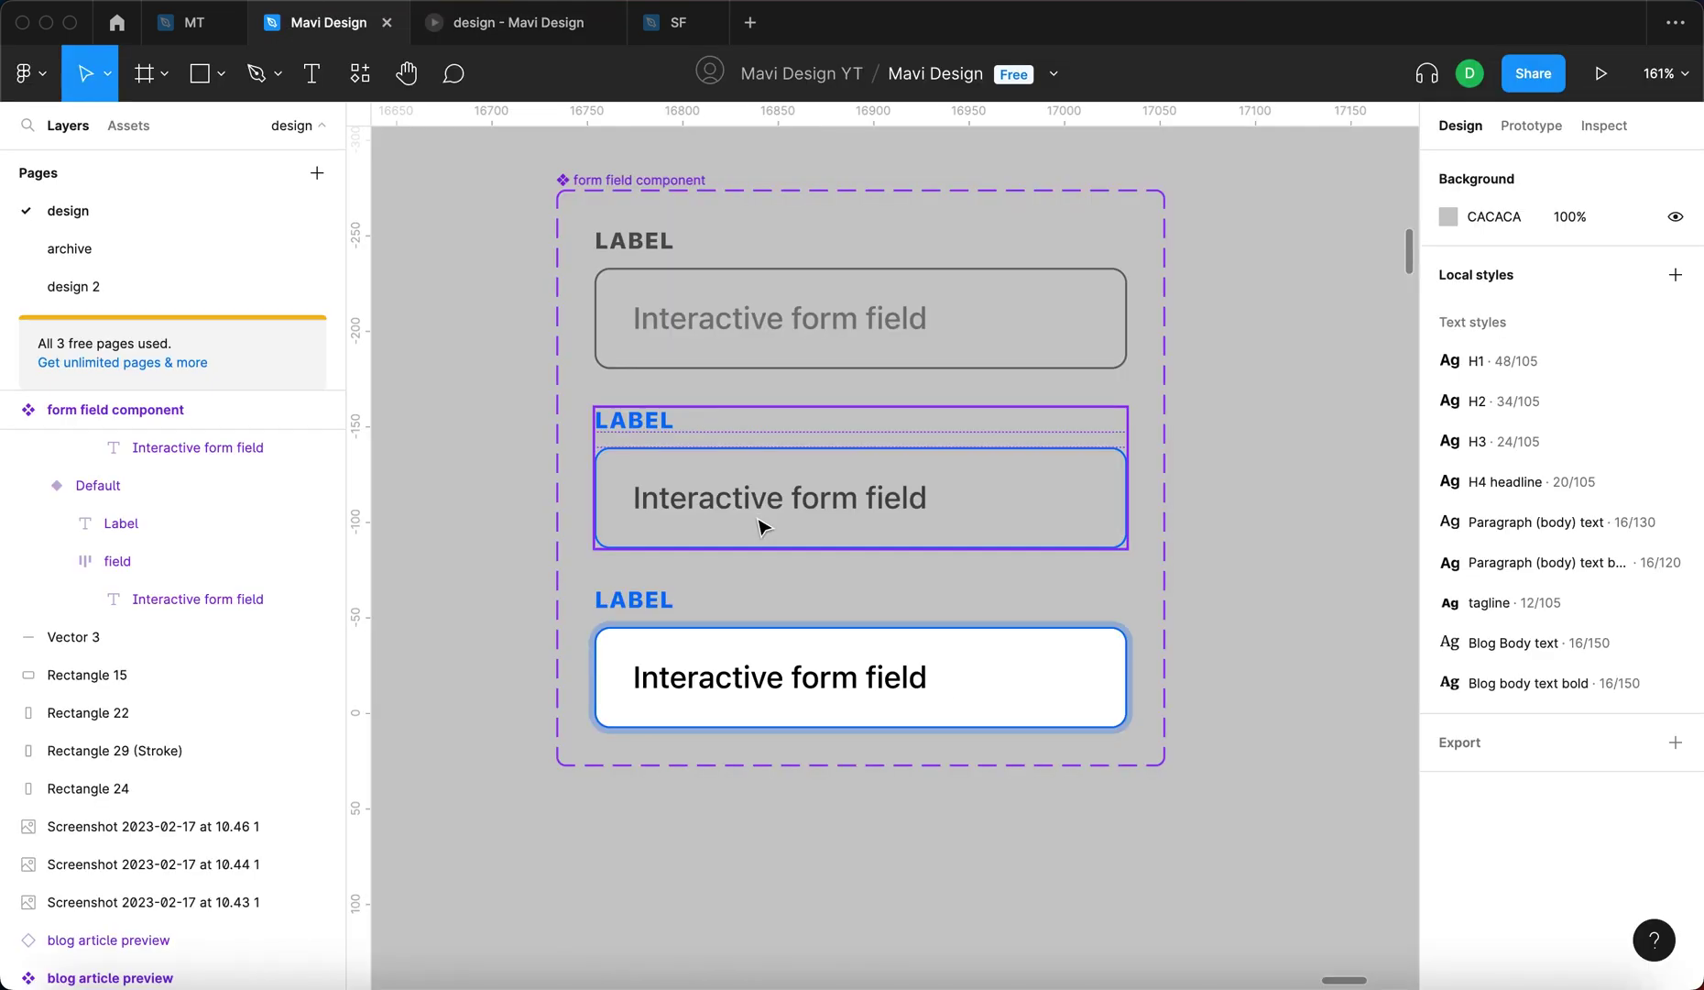
Inspect the active variant's blue drop shadow (spread 4, 24%), then switch to the prototype preview
double_click(943, 706)
scroll(1467, 784, down, 5)
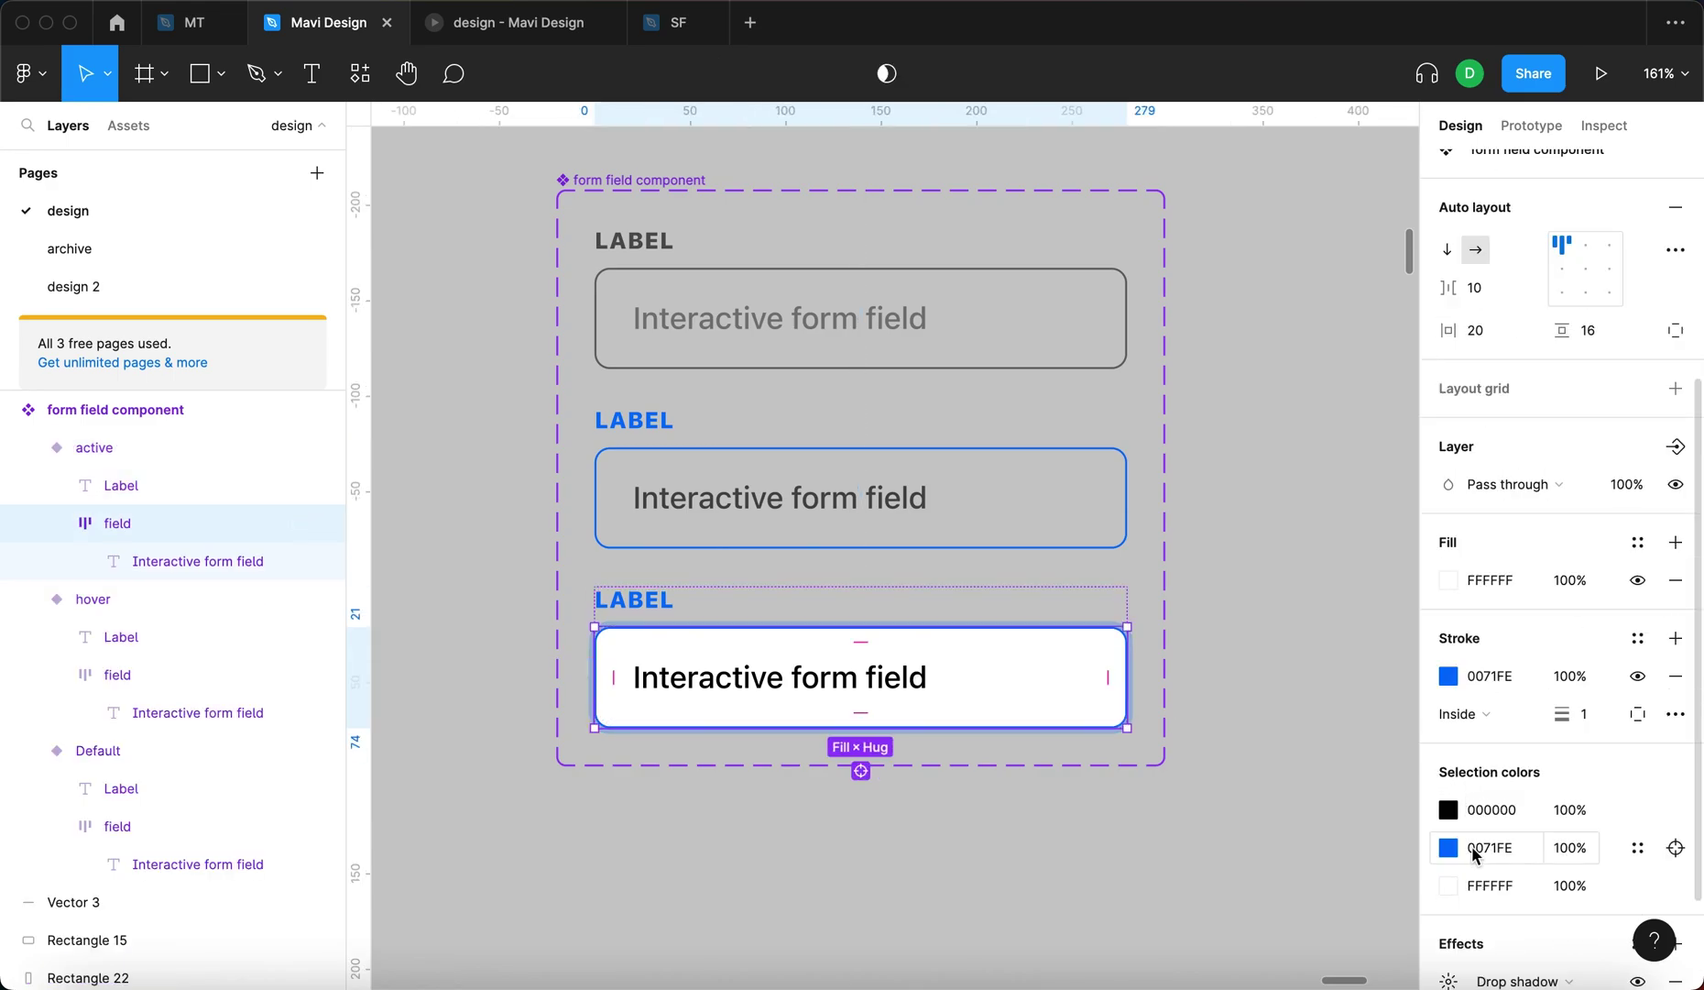
click(1449, 970)
click(1311, 905)
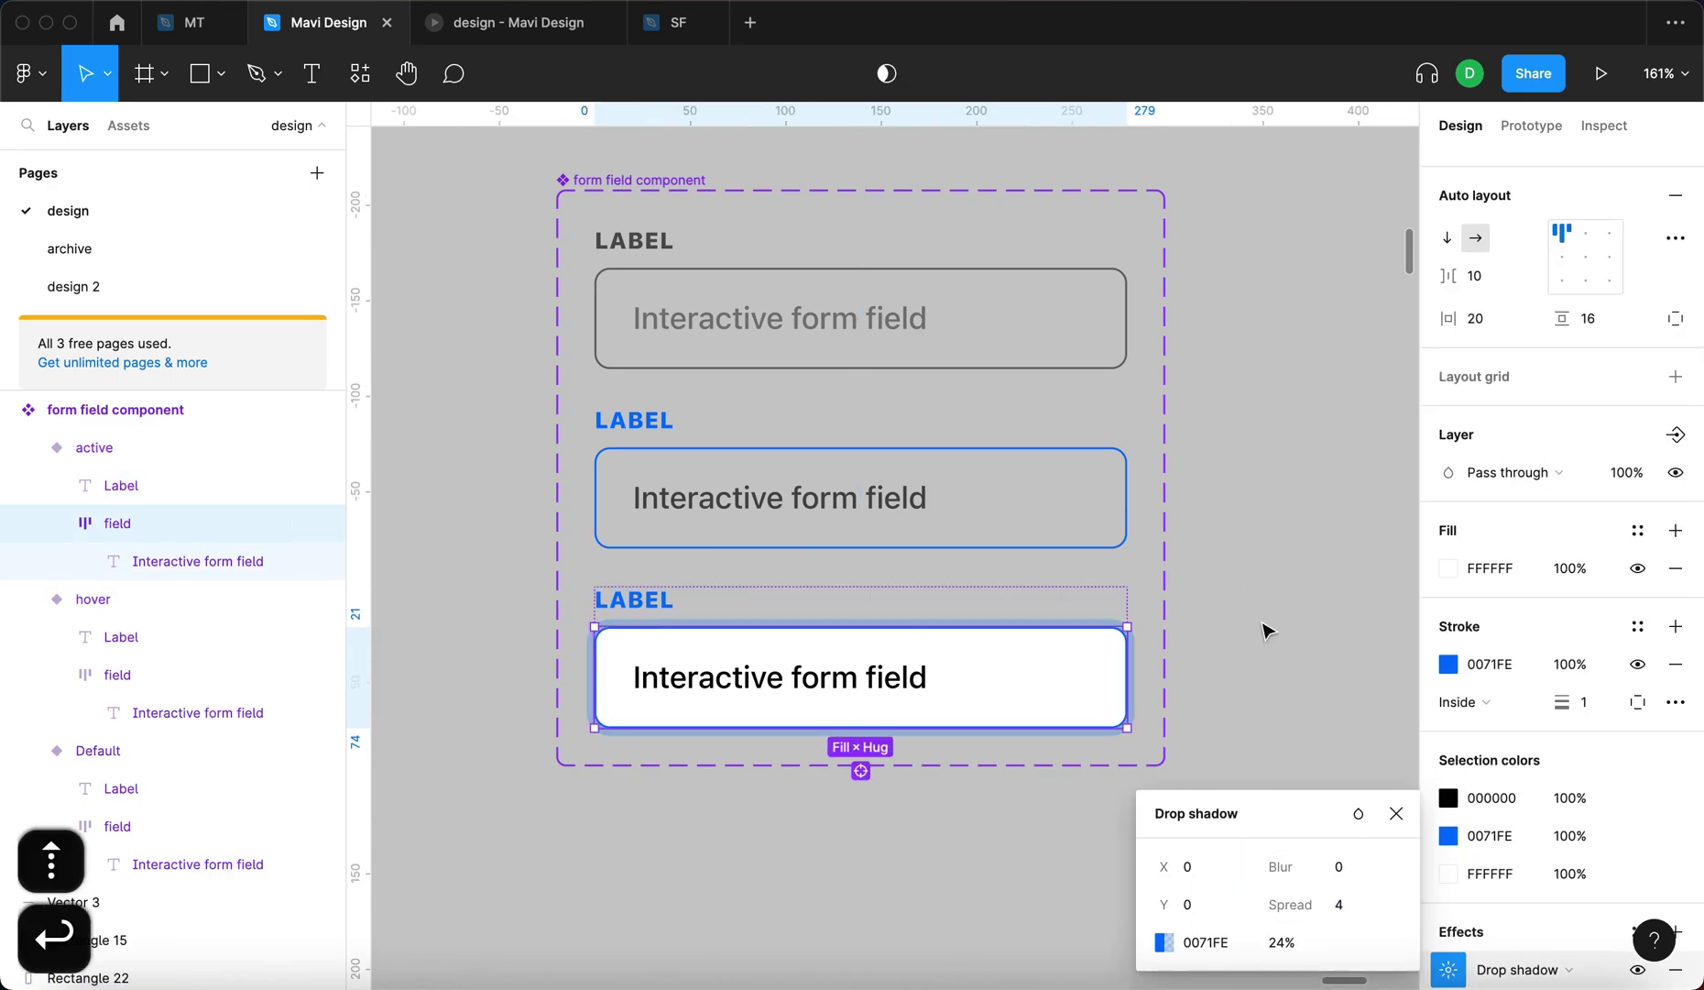
key(Escape)
key(Escape)
key(ctrl+Tab)
click(1407, 623)
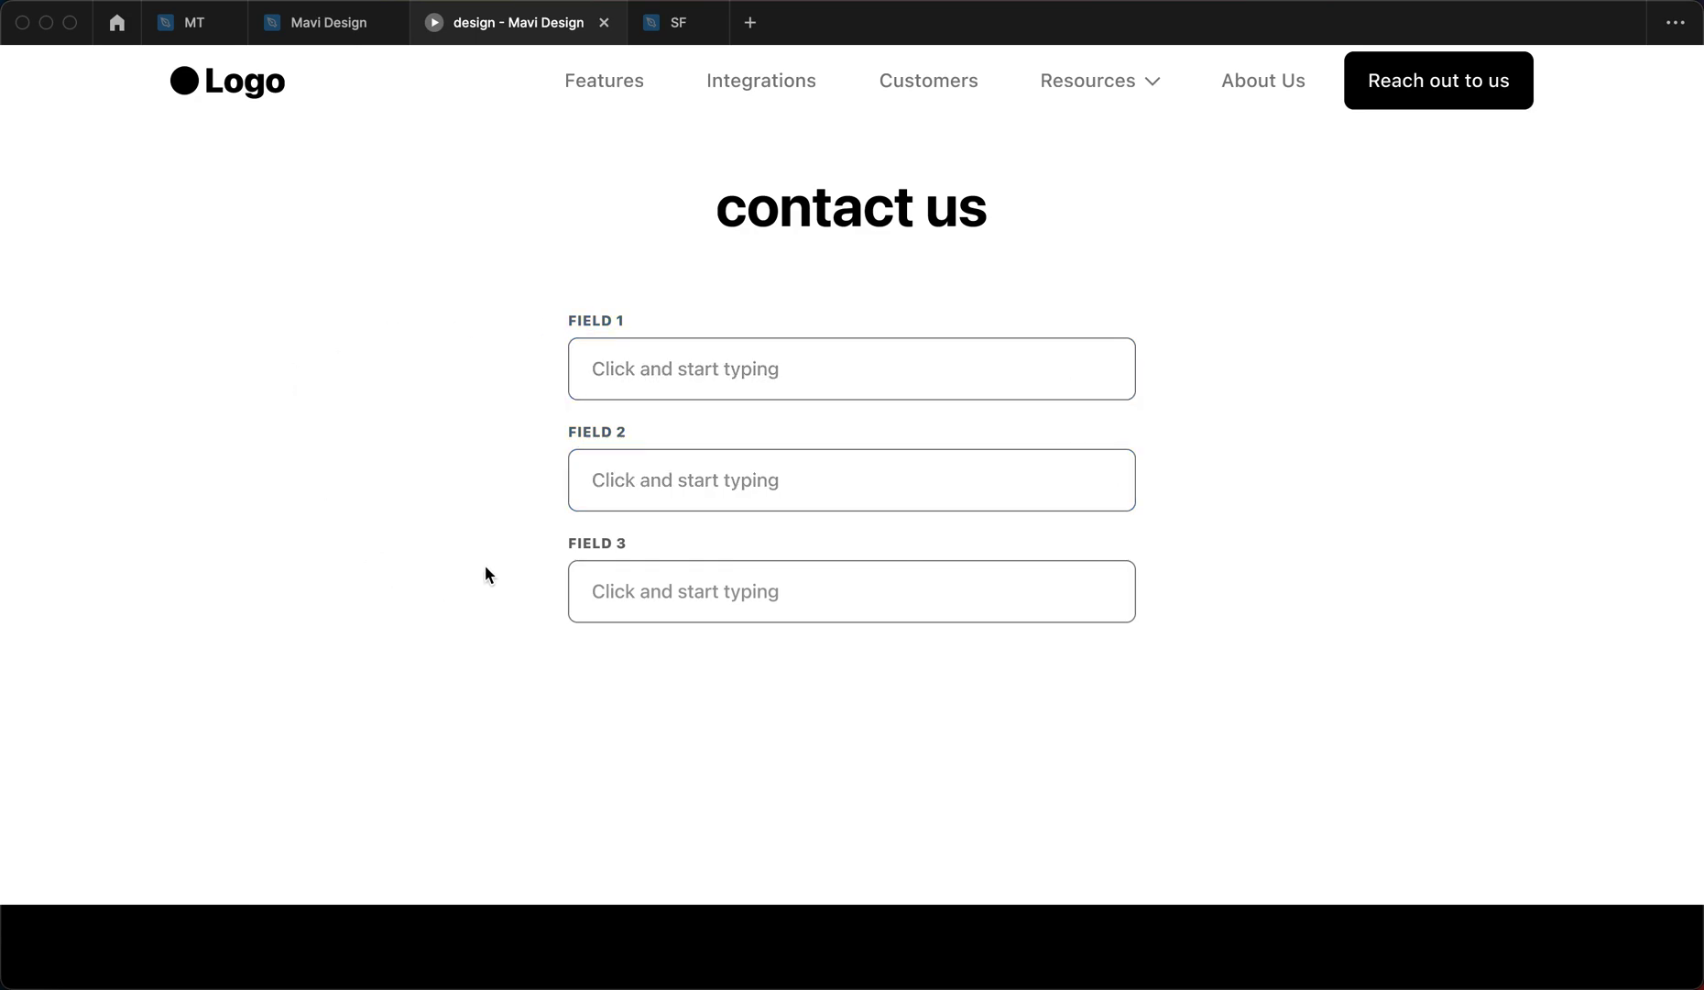
click(644, 397)
click(832, 357)
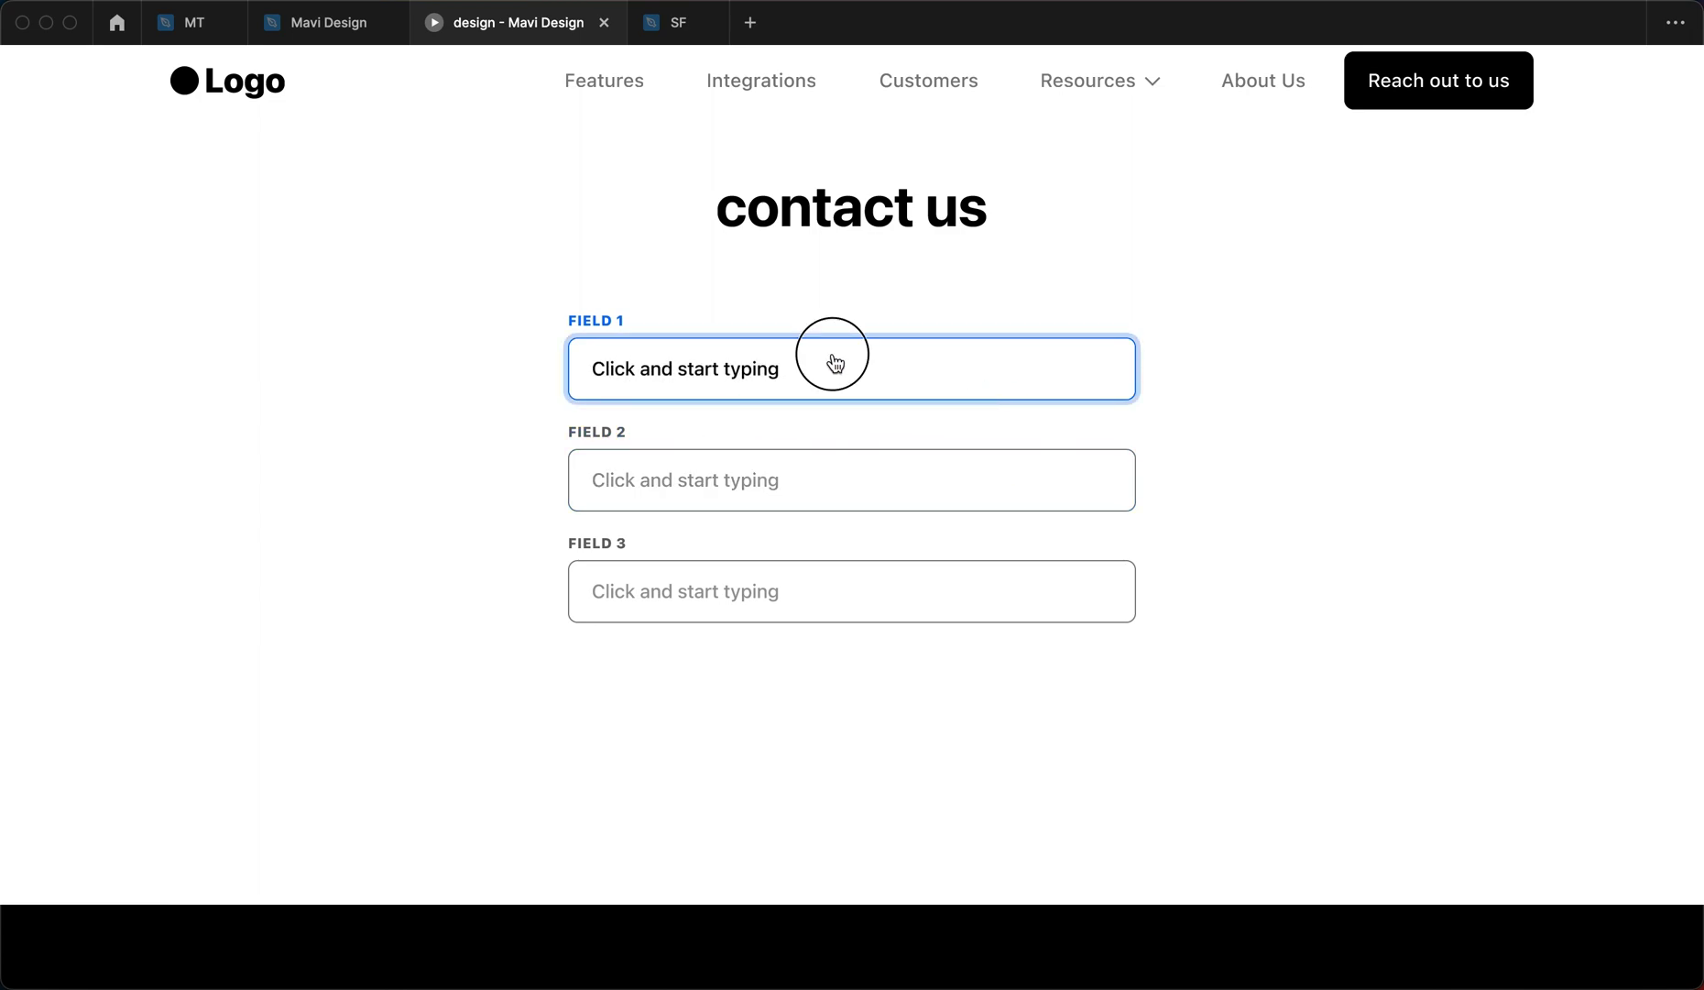
click(825, 495)
click(810, 612)
click(845, 608)
click(869, 370)
click(853, 494)
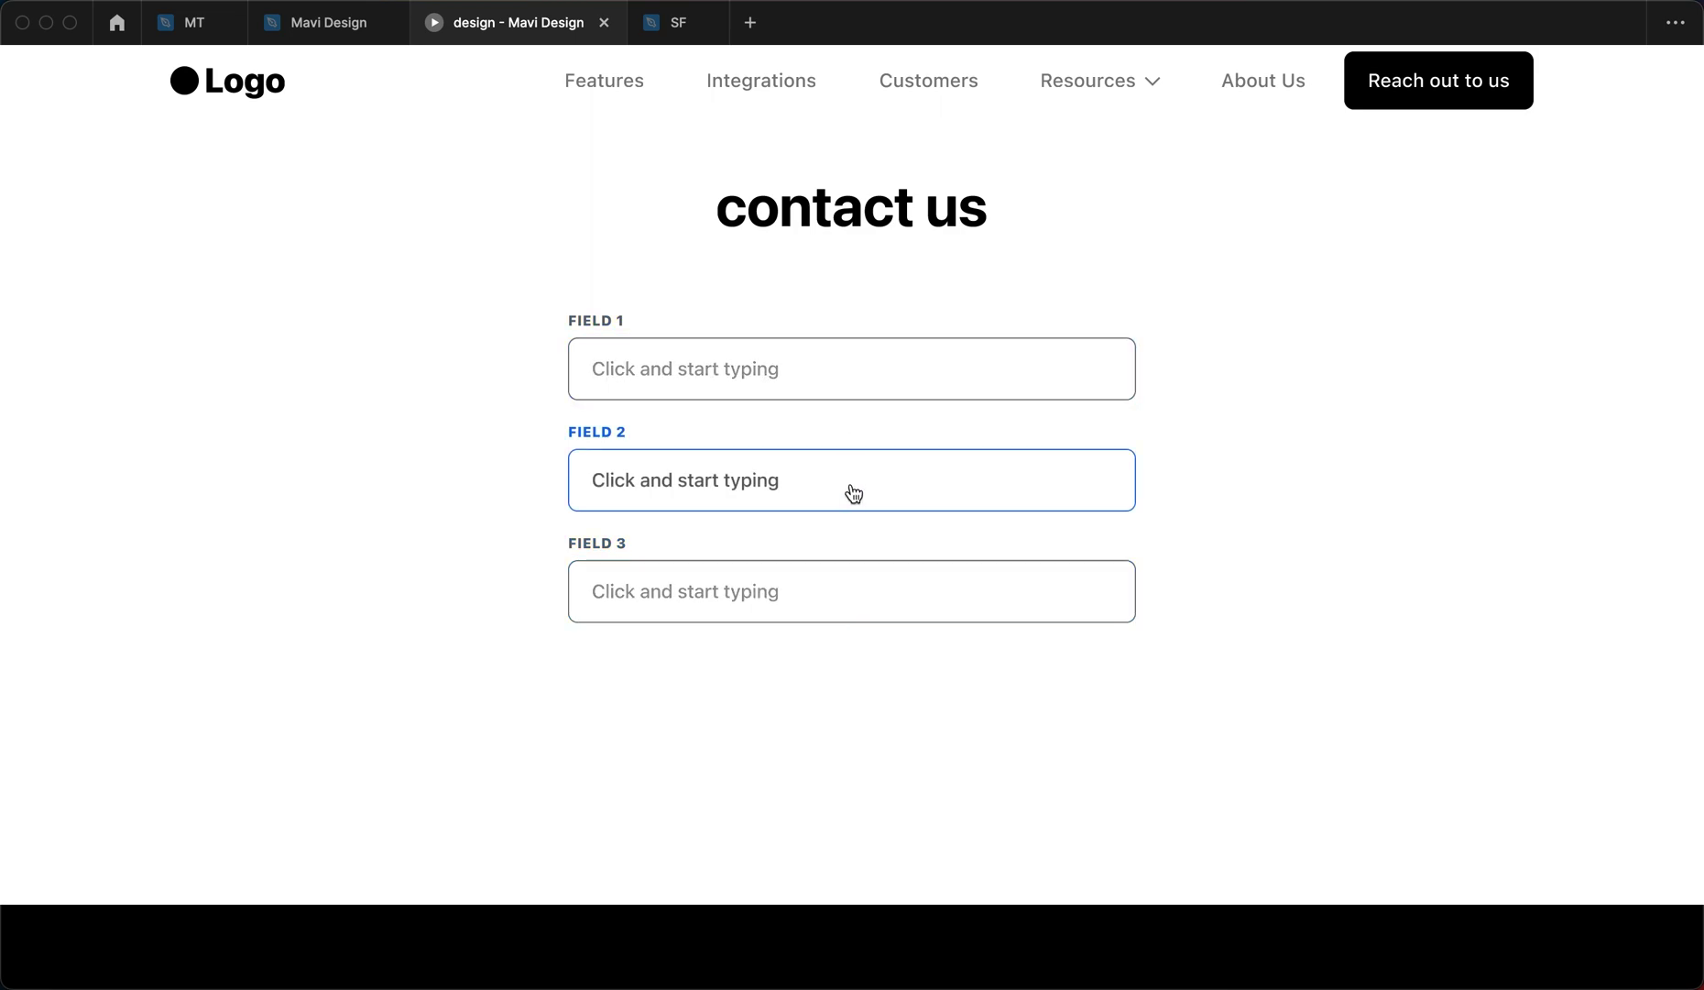
click(853, 494)
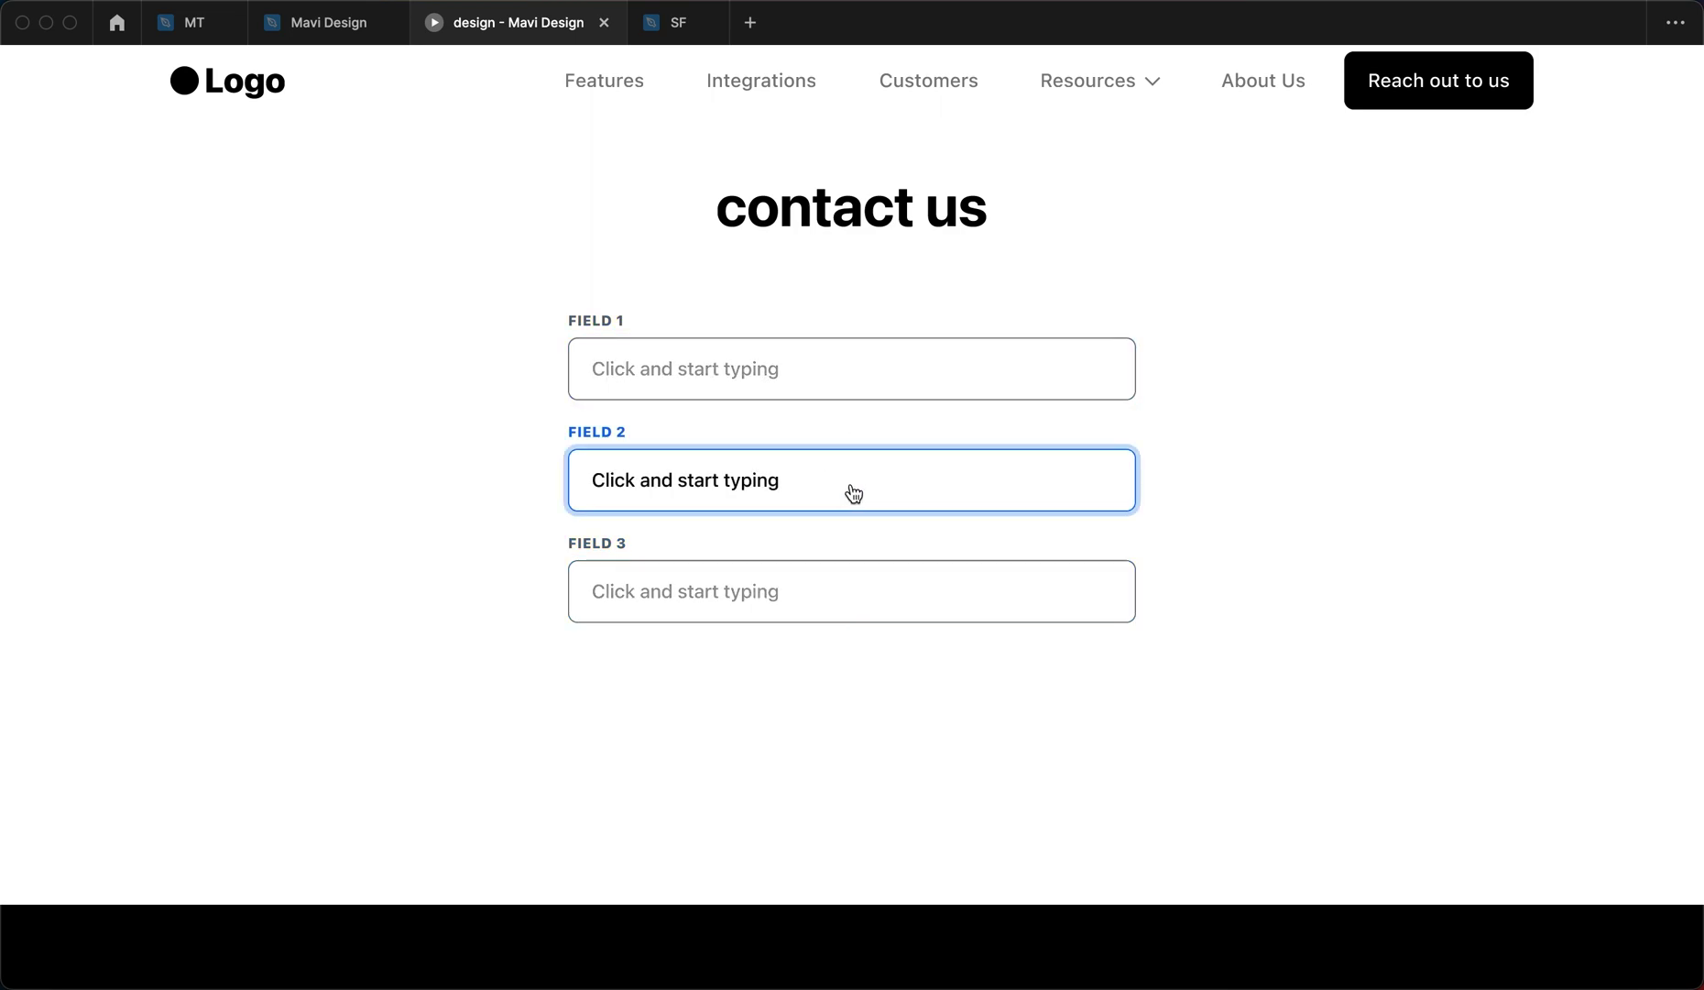
click(878, 500)
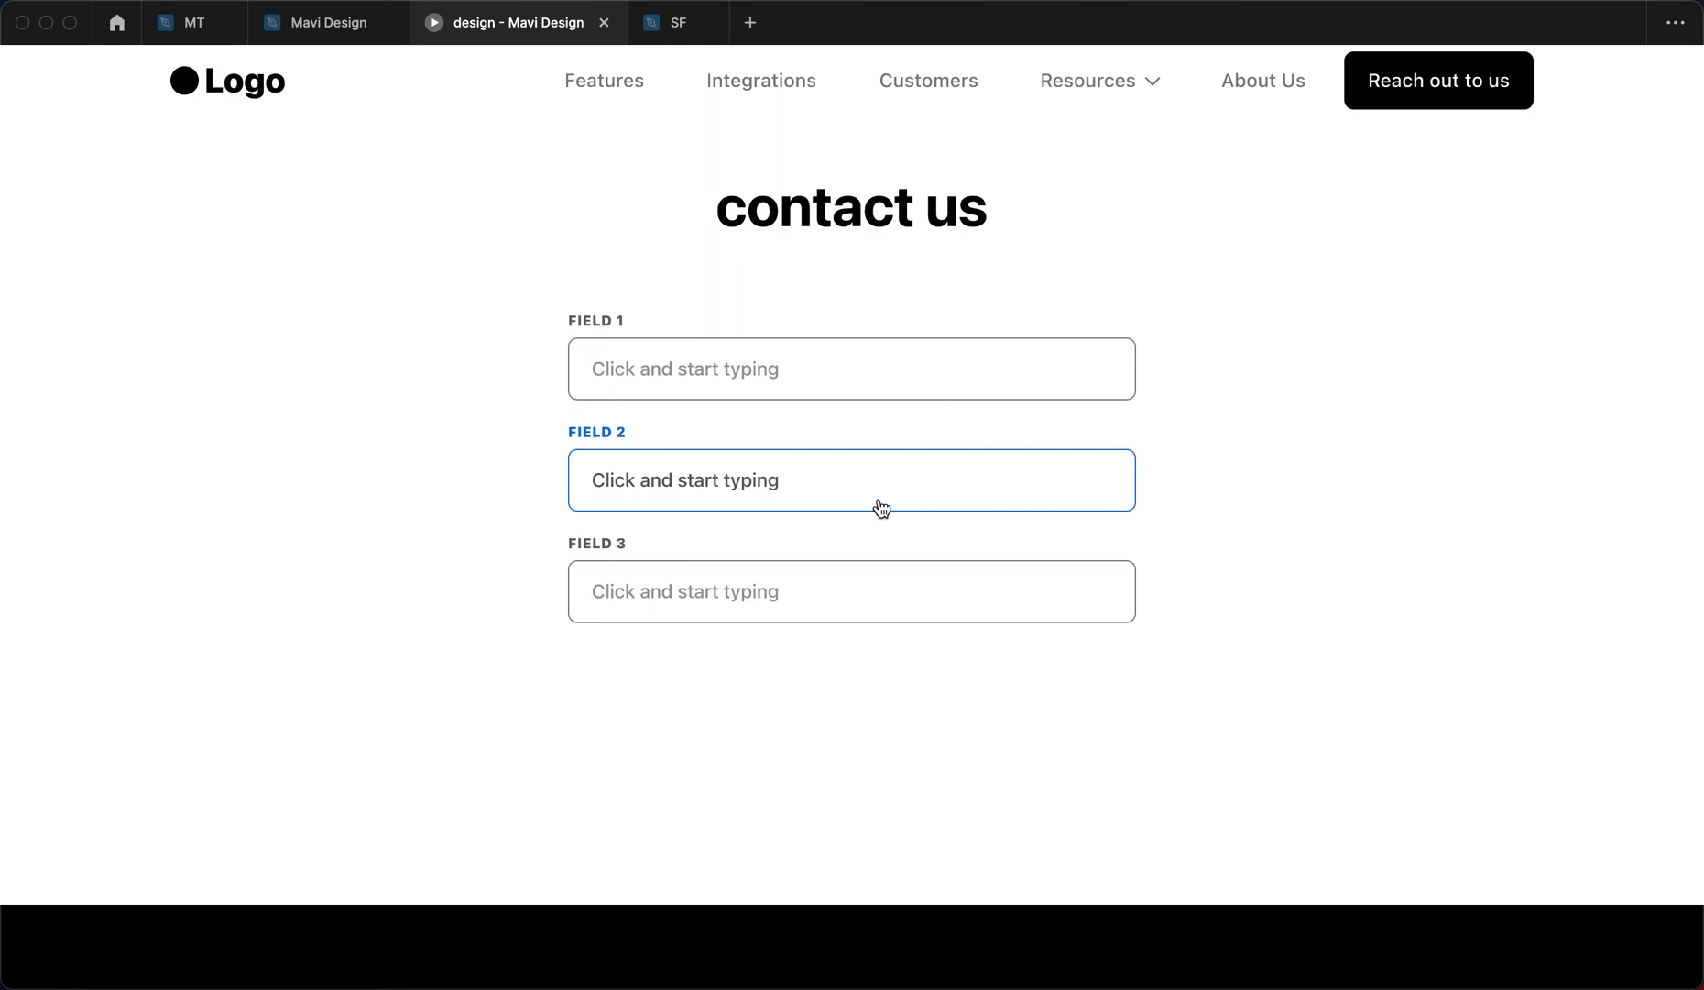
click(879, 384)
click(866, 356)
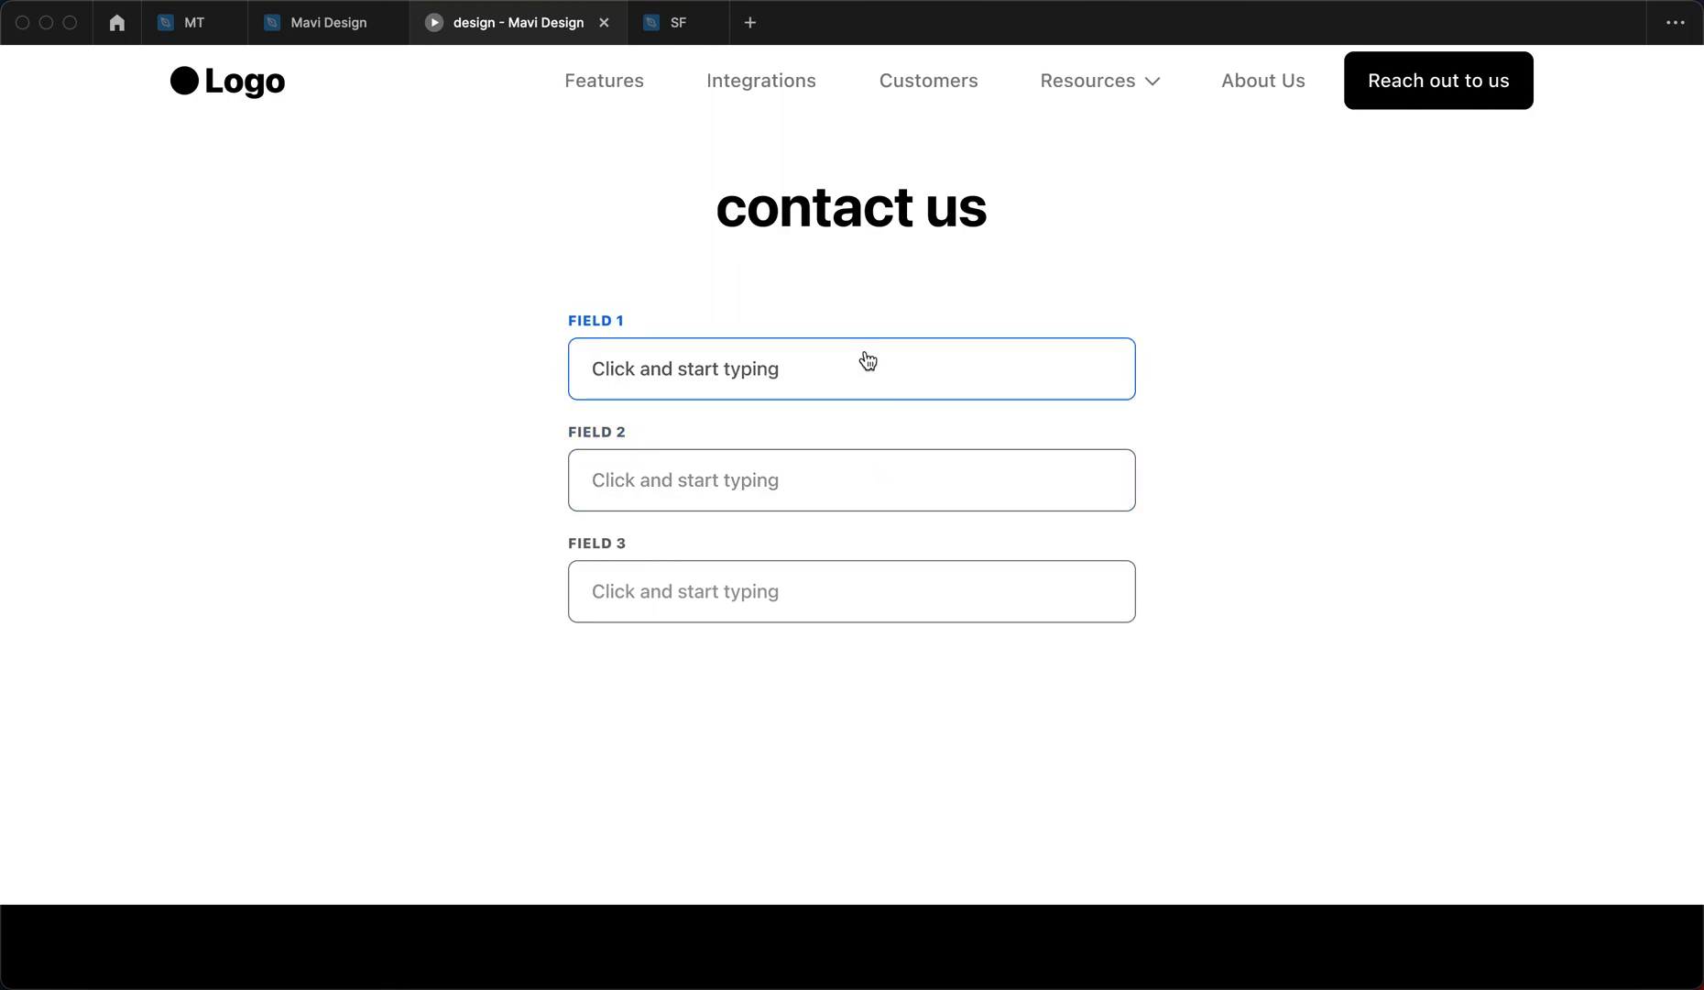